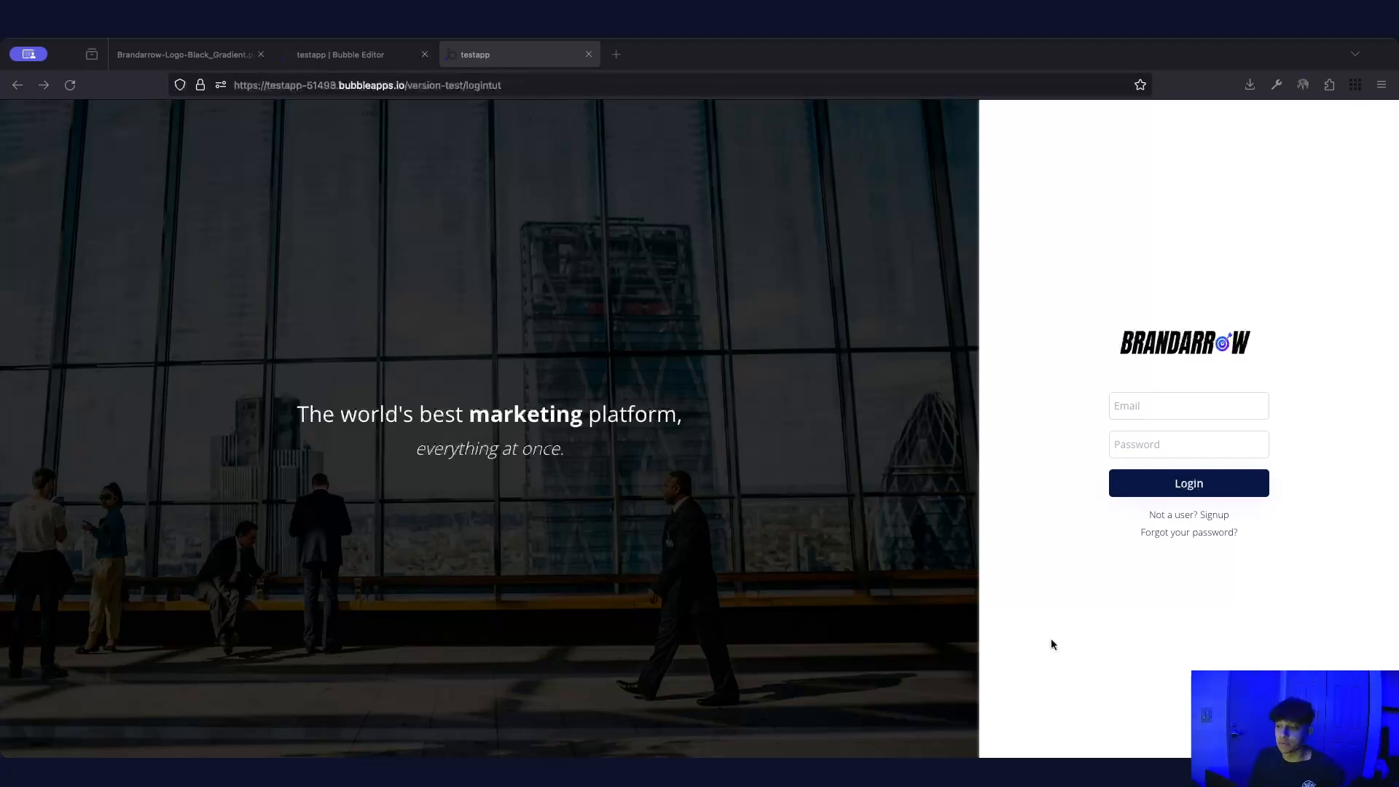
On the reloaded live page, open the Signup card and enter a test name, email and password
left_click(567, 268)
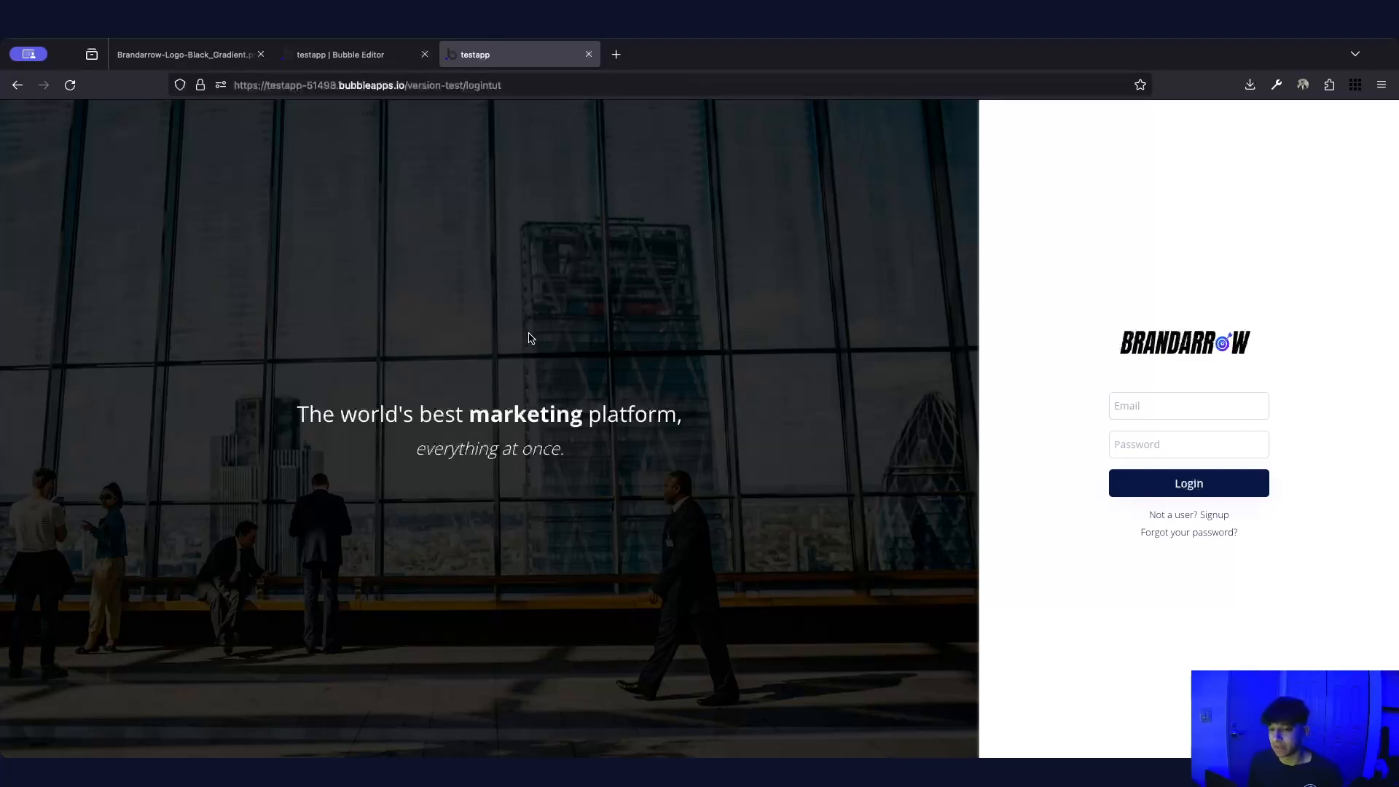
left_click(70, 85)
left_click(1215, 516)
left_click(1165, 396)
type("Parth")
key("Tab")
key("Tab")
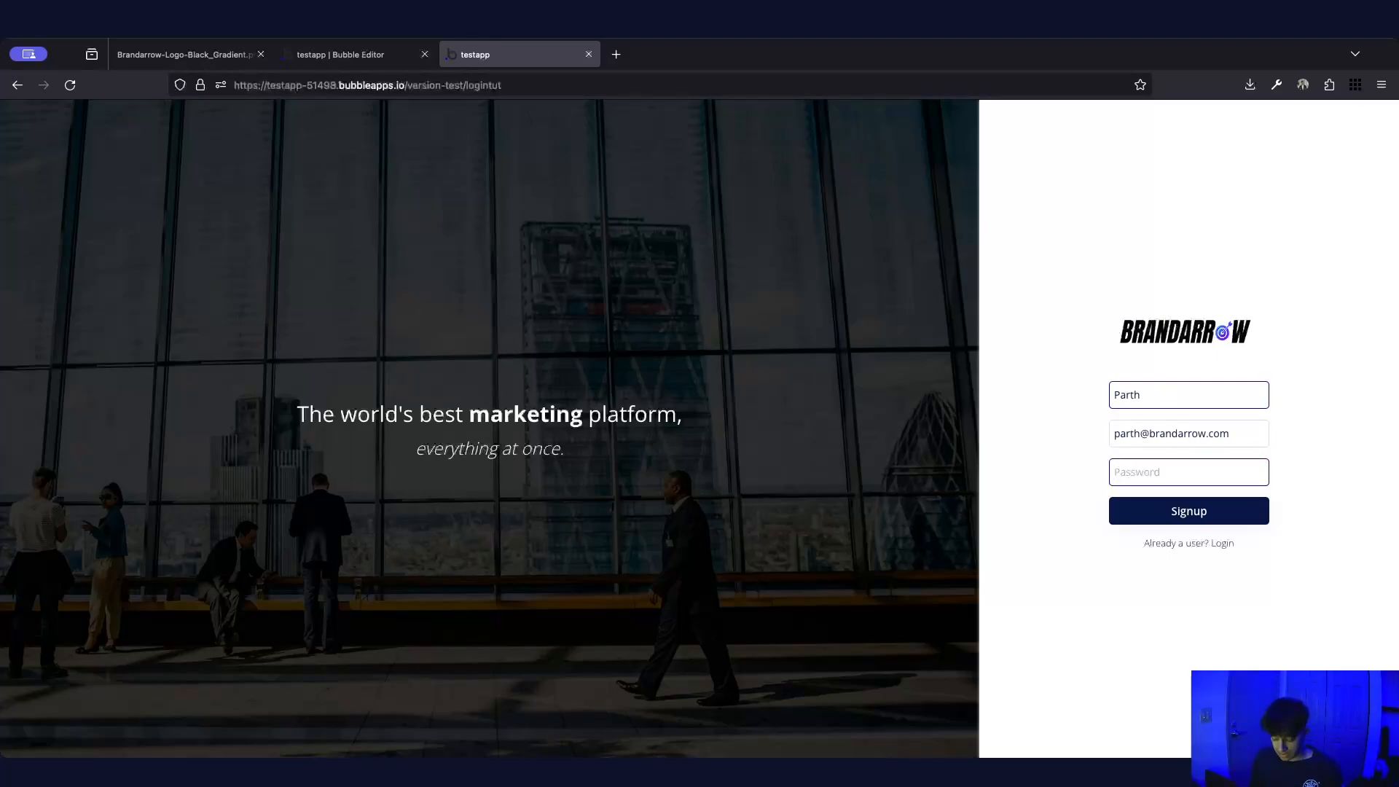
type("p123456")
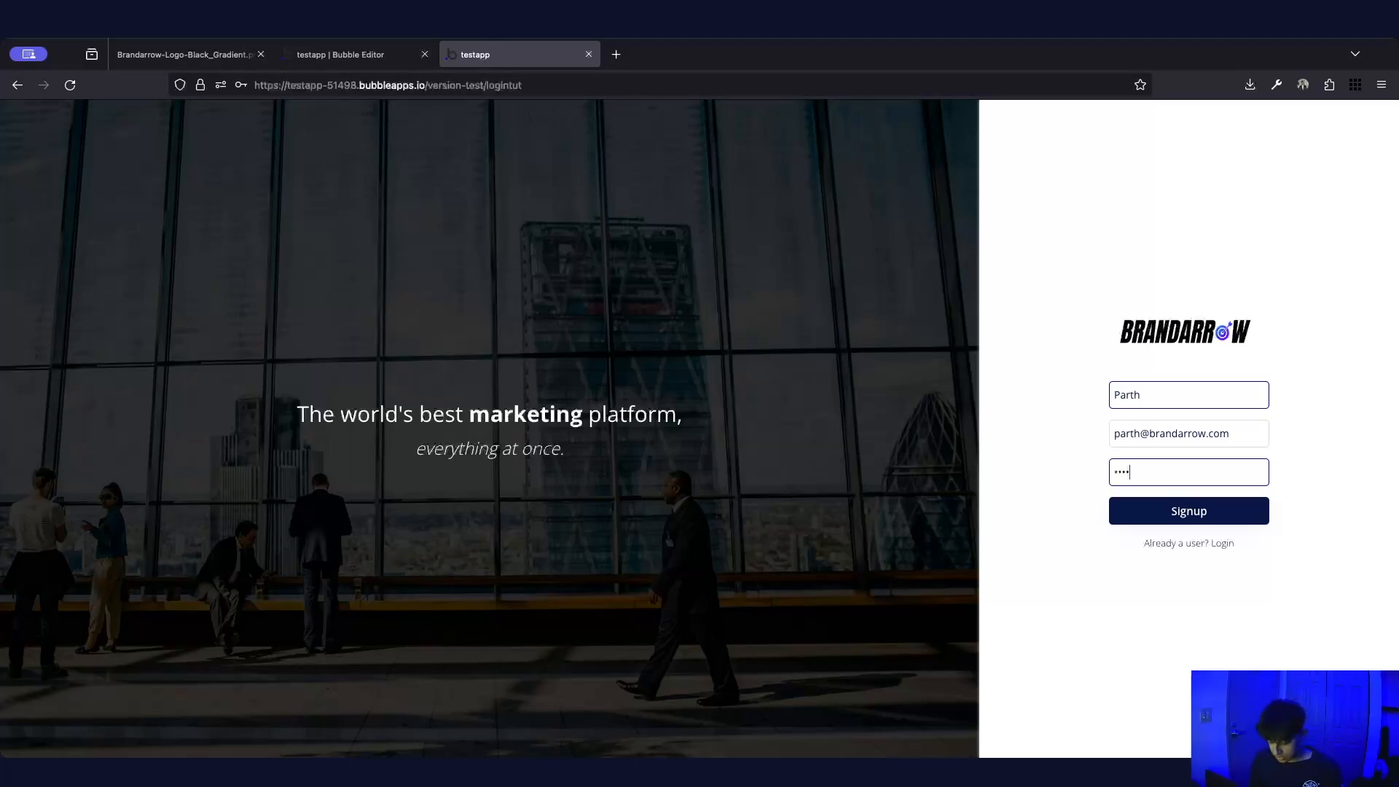
Submit the signup, dismiss the save-password prompt, and return to the Login card
left_click(1182, 513)
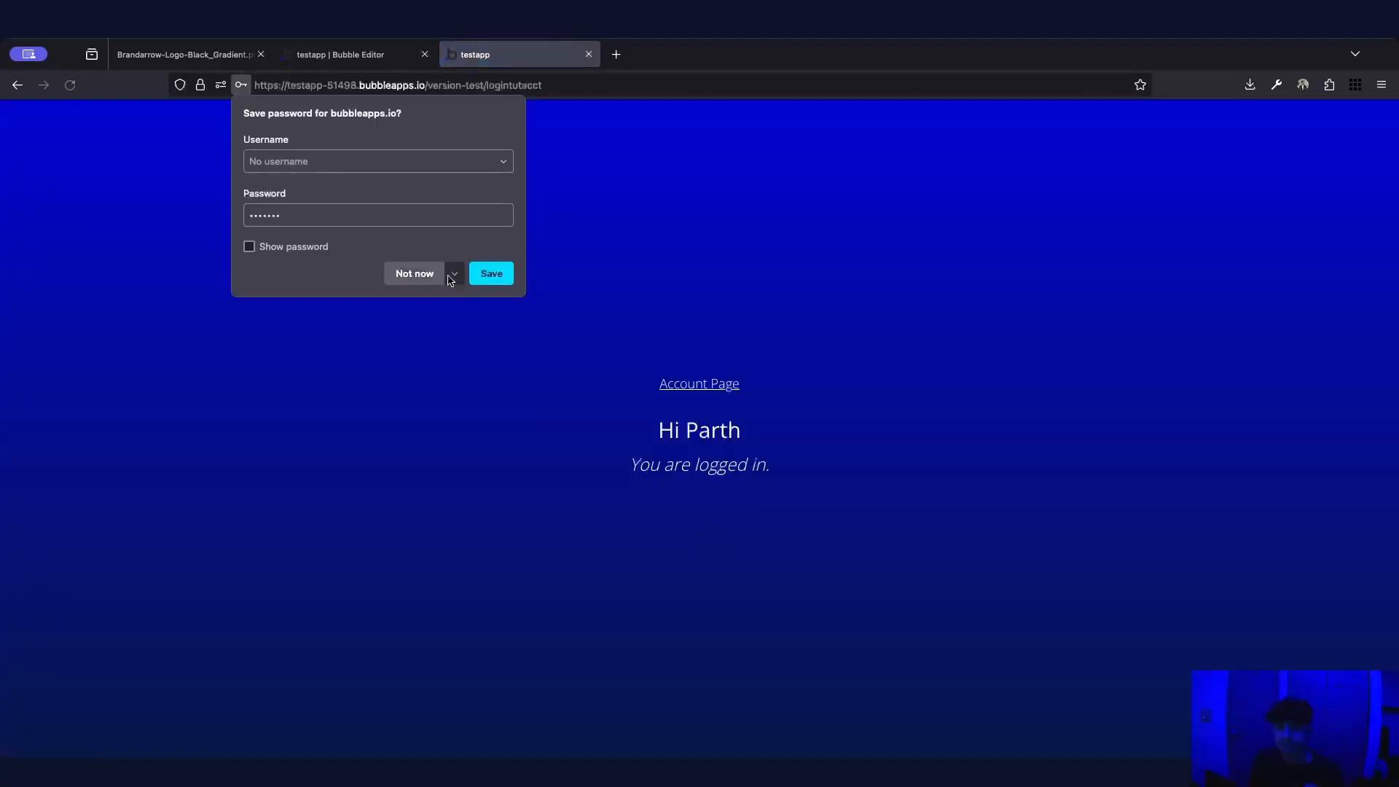
left_click(412, 274)
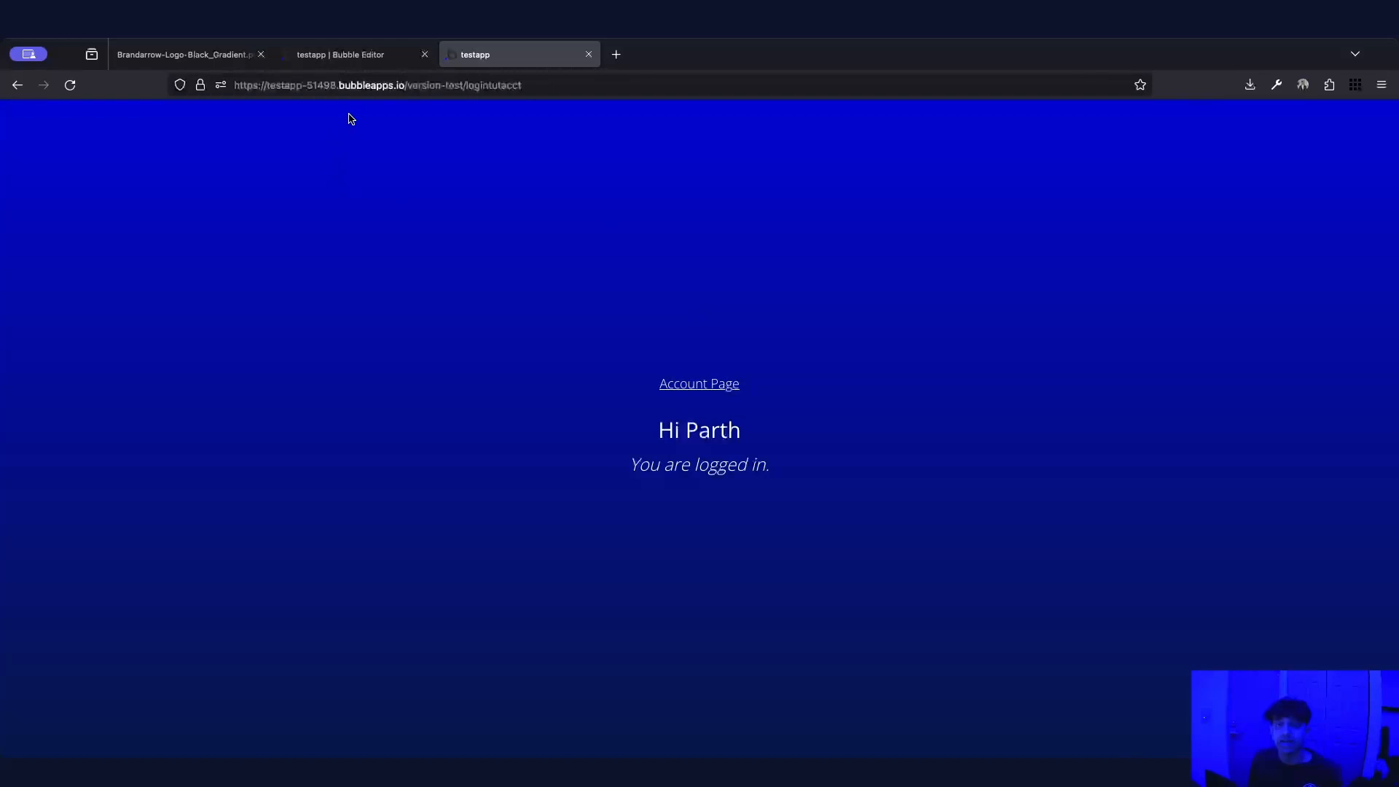
left_click(17, 85)
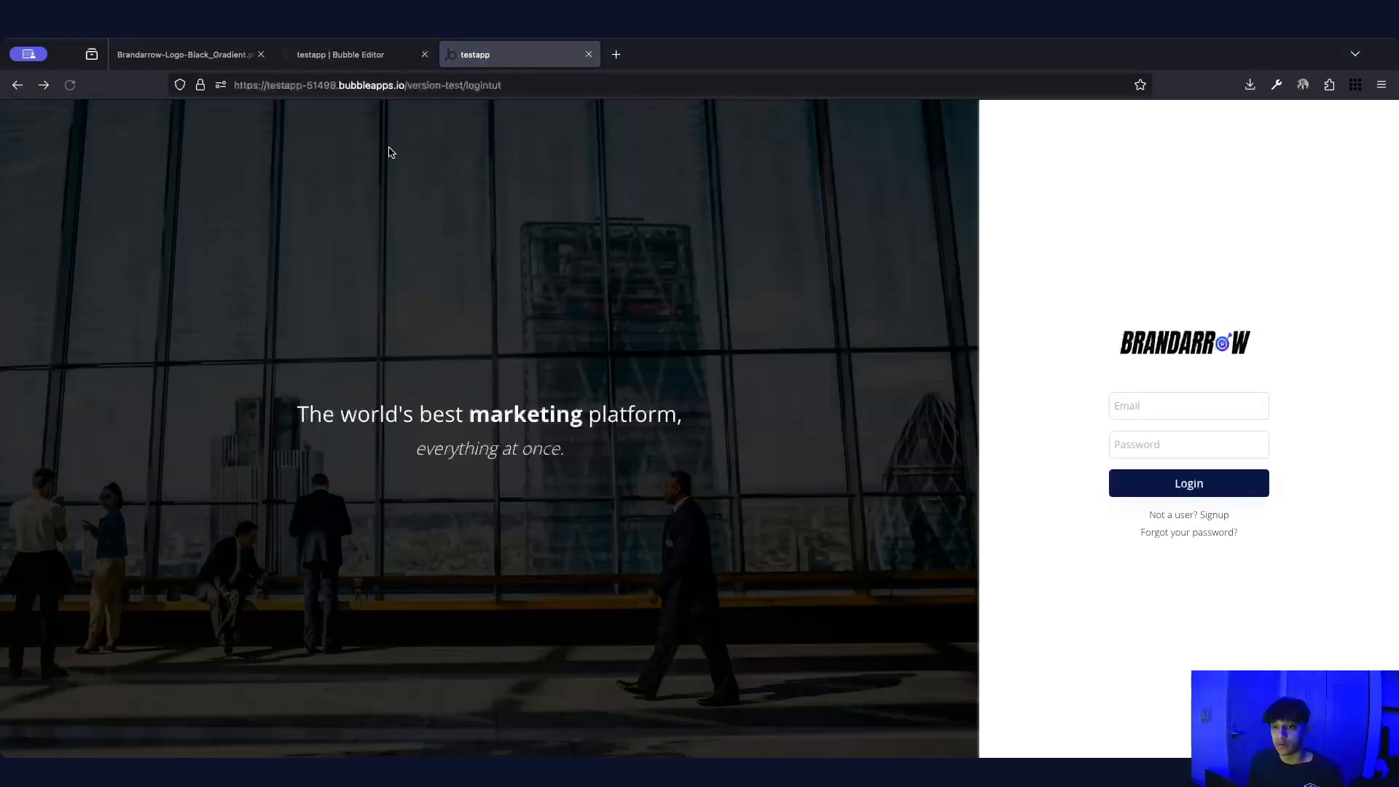
Enter the new account's email and password in the Login card
left_click(1135, 414)
left_click(1157, 344)
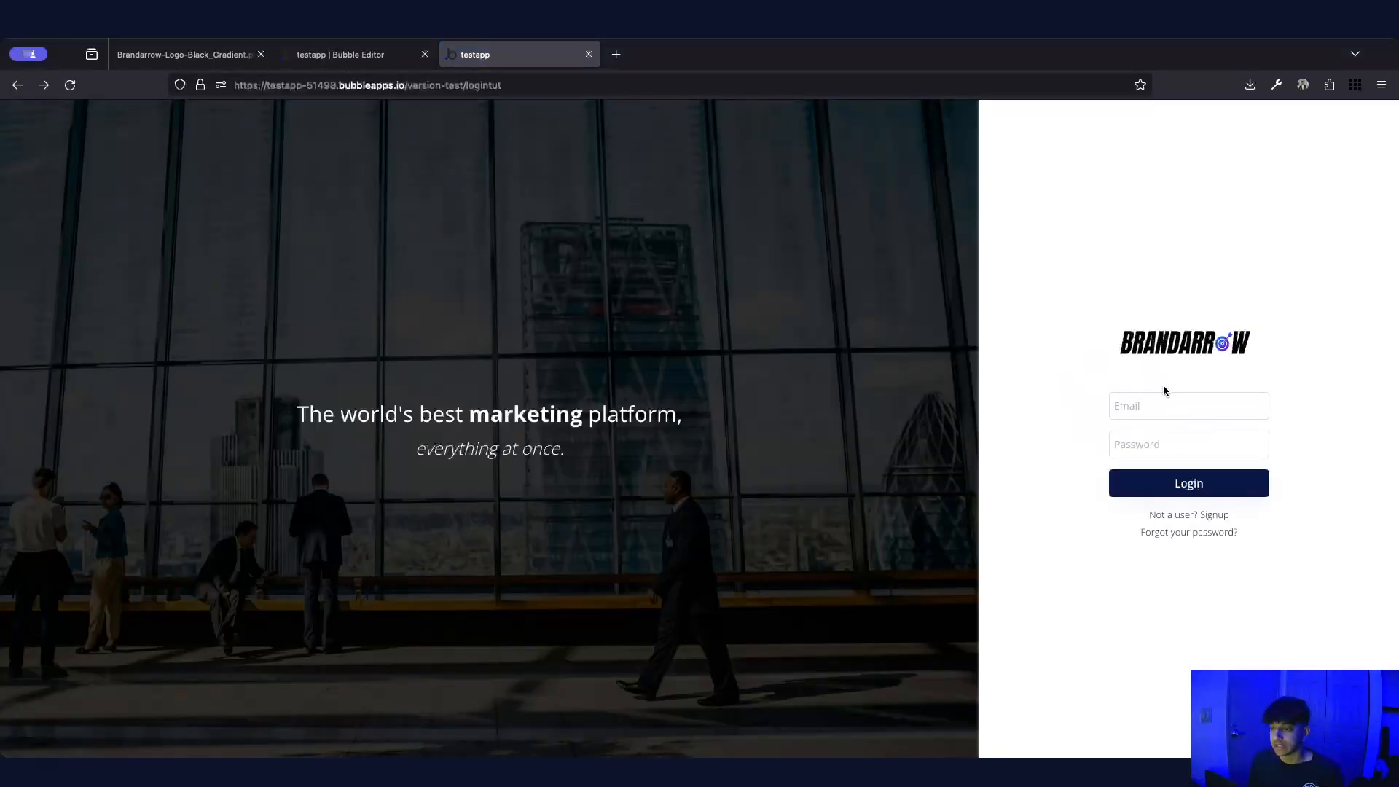
left_click(1184, 406)
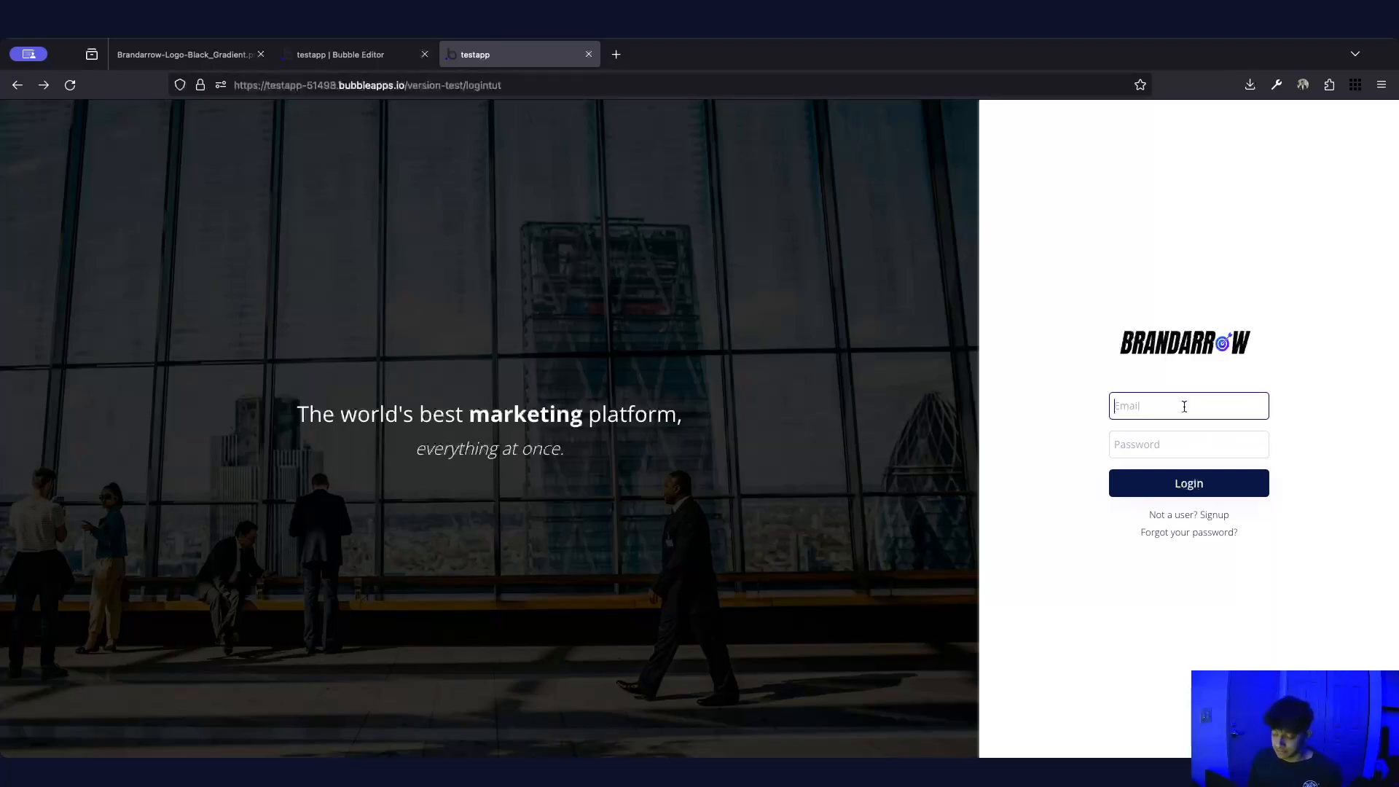
key("Tab")
type("•••••••")
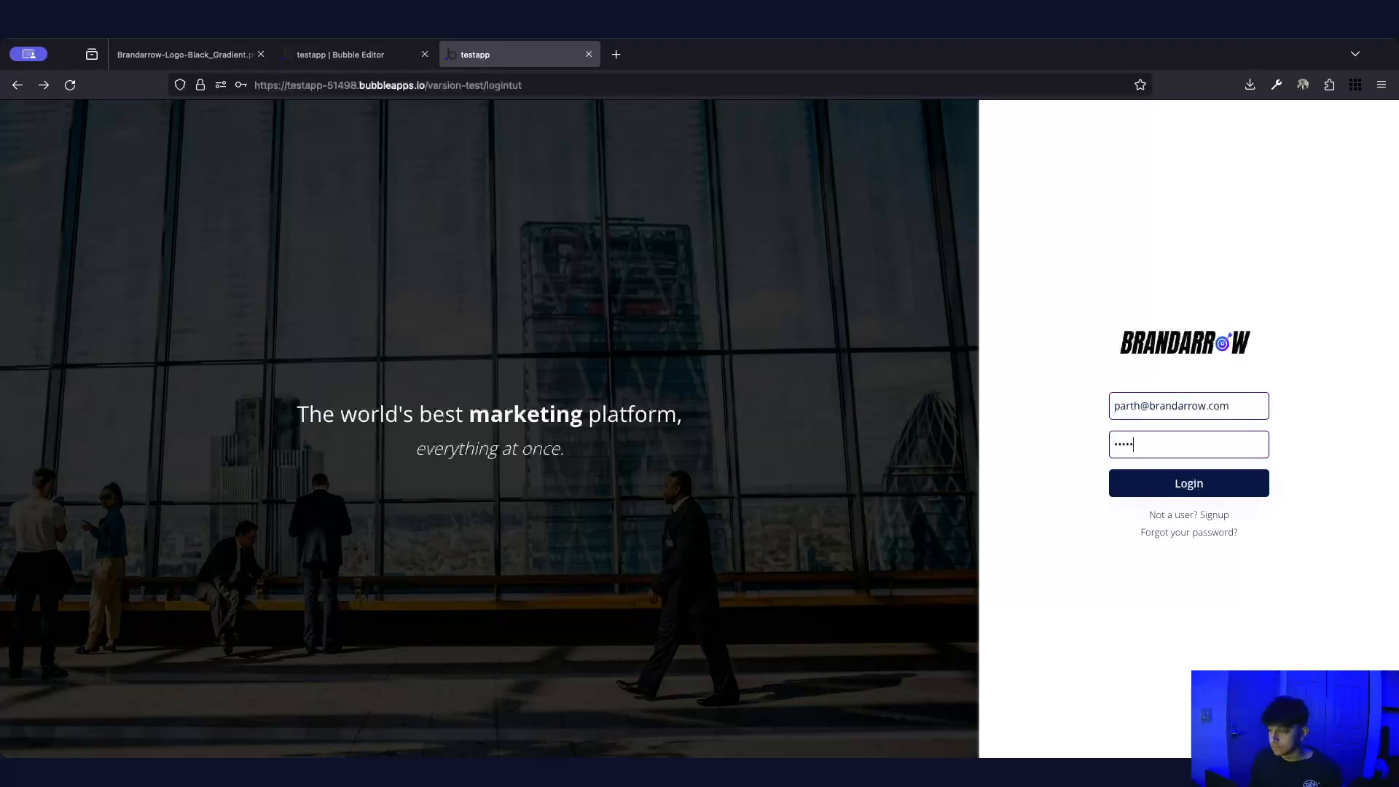
key("Tab")
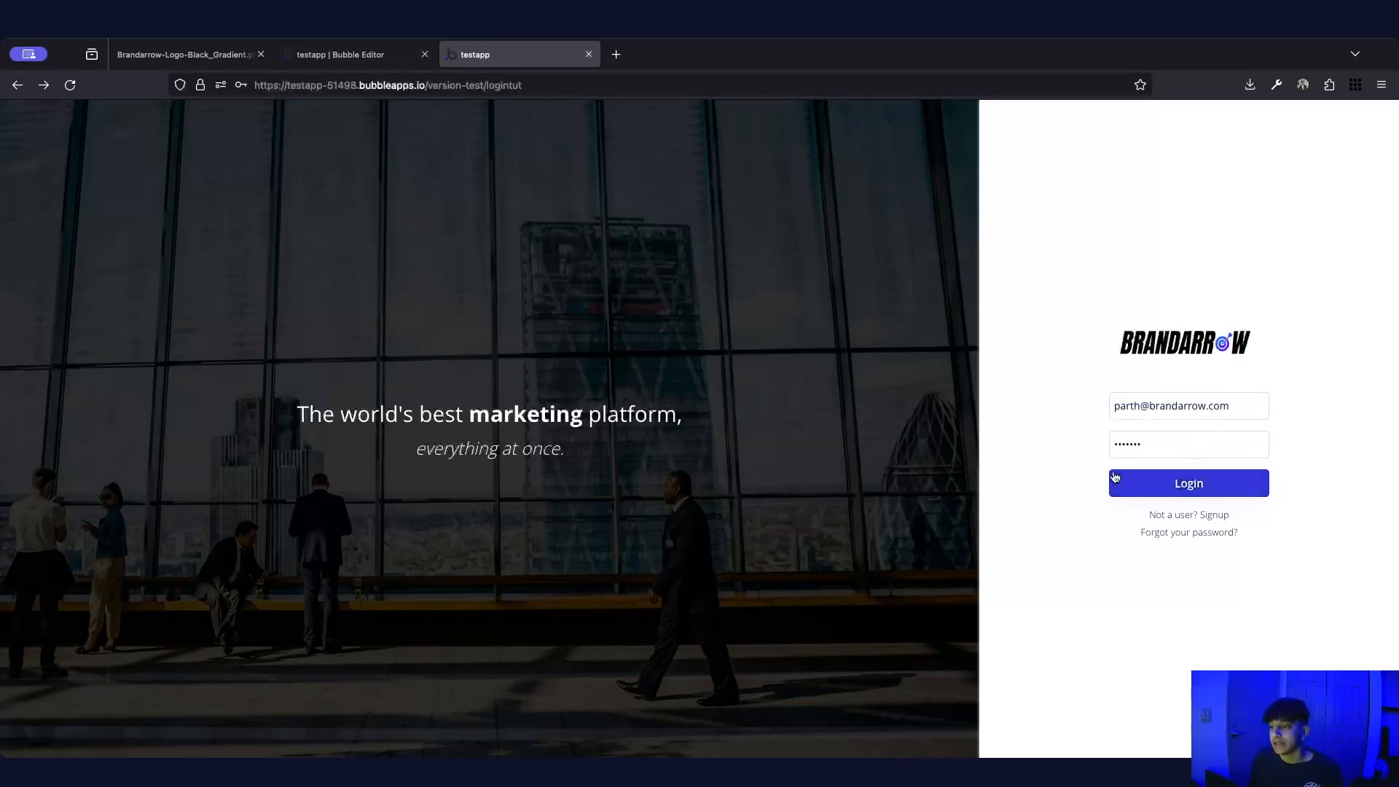
Log in, decline saving the password, and go back to the login page
left_click(1190, 484)
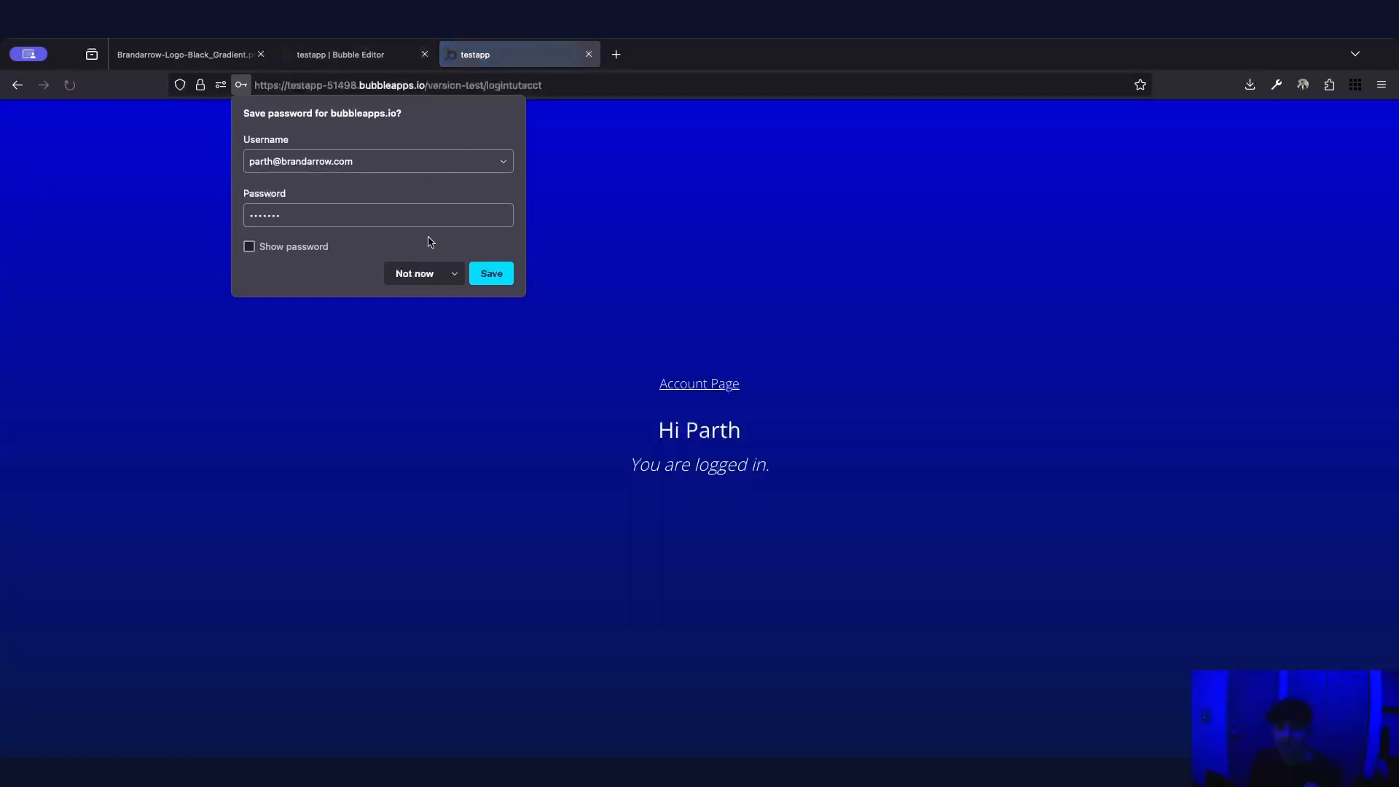
left_click(410, 273)
left_click(17, 85)
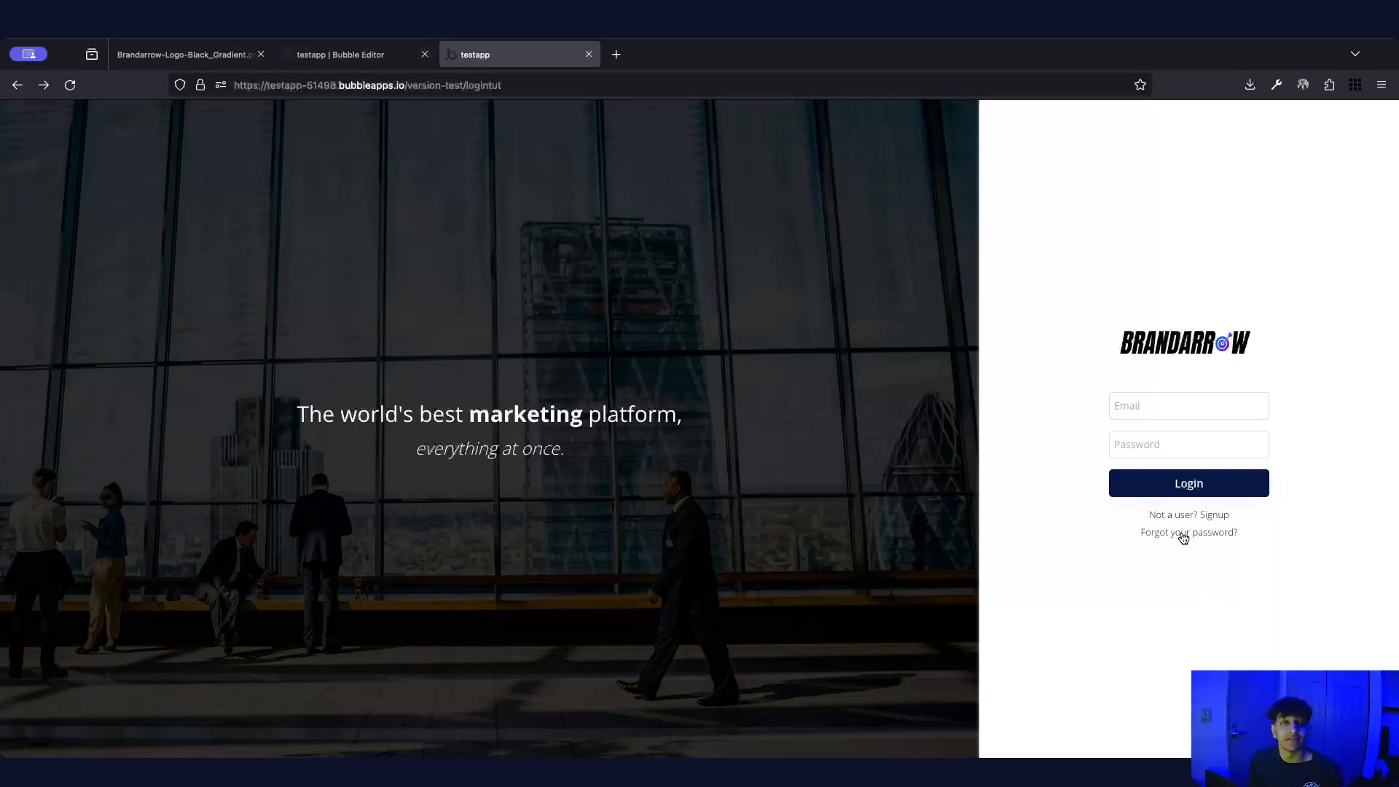
Request a password reset for the account's email on the Reset card
left_click(1183, 536)
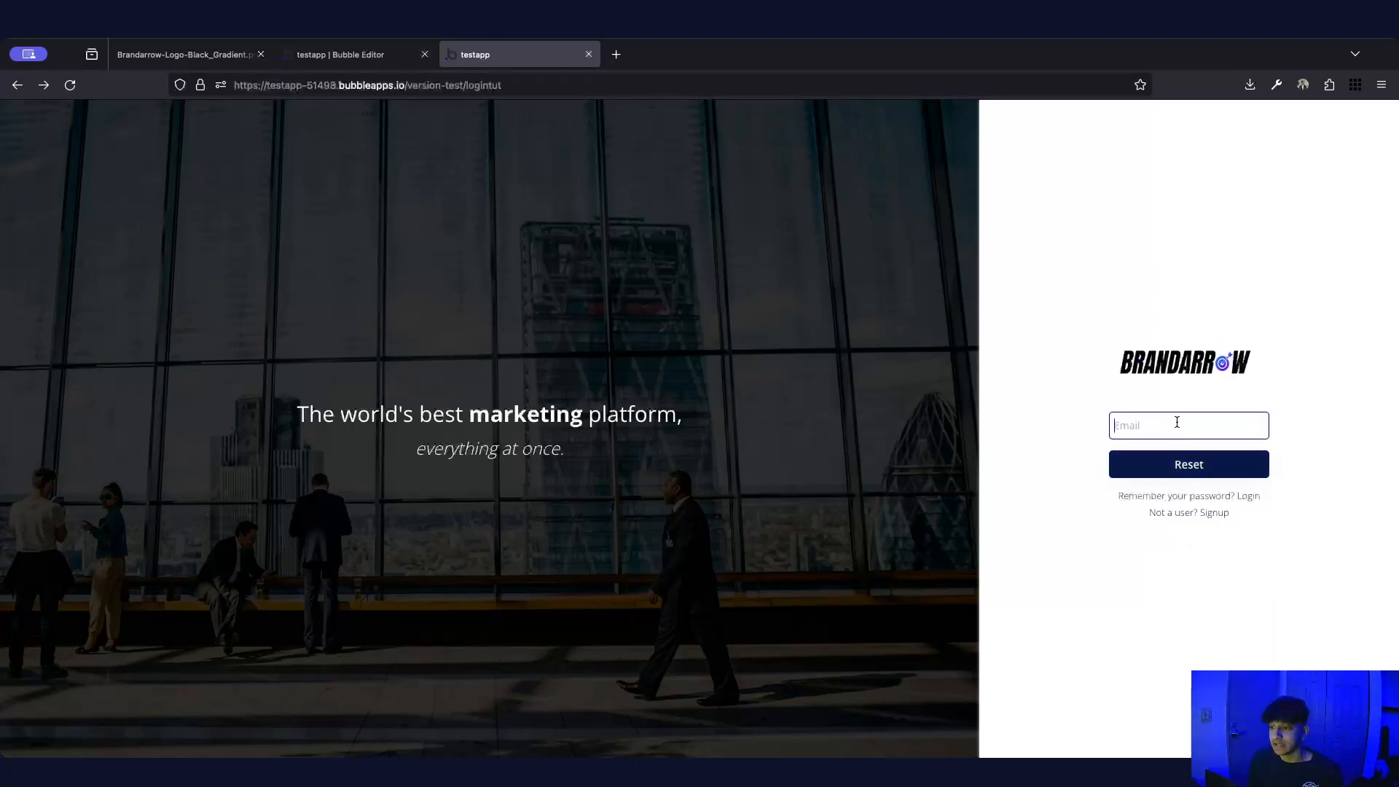
left_click(1157, 475)
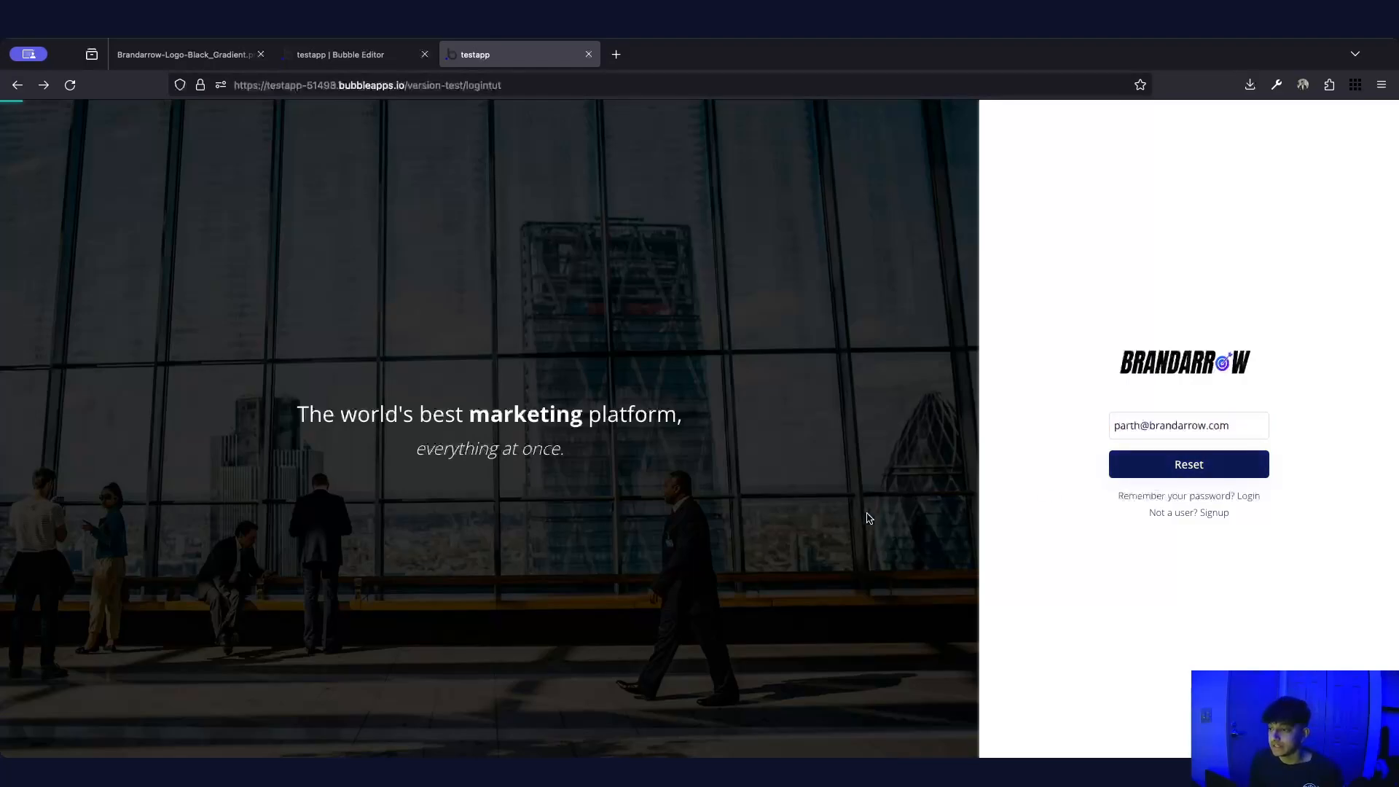
left_click(1135, 420)
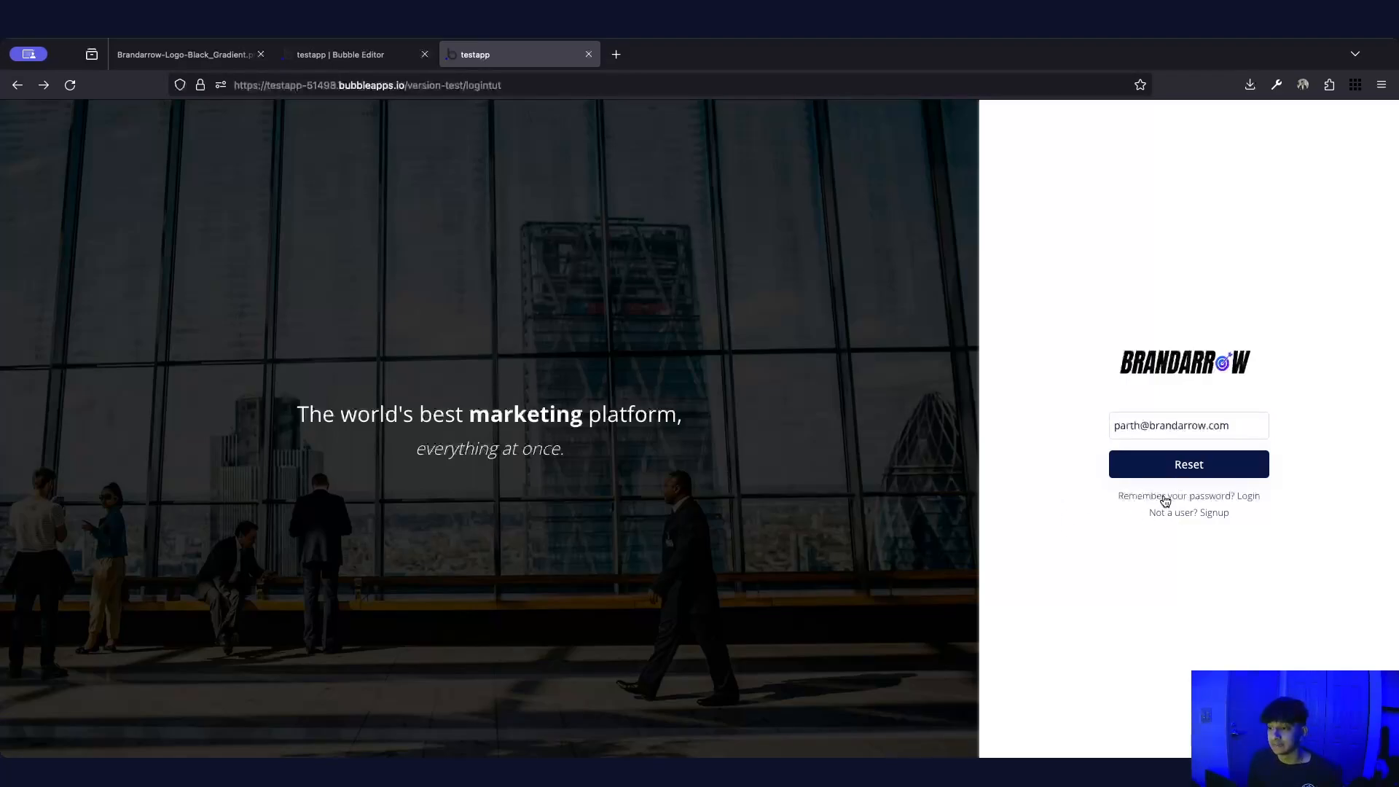
Cycle through the Login, Signup and Reset cards, ending on Login
left_click(1194, 501)
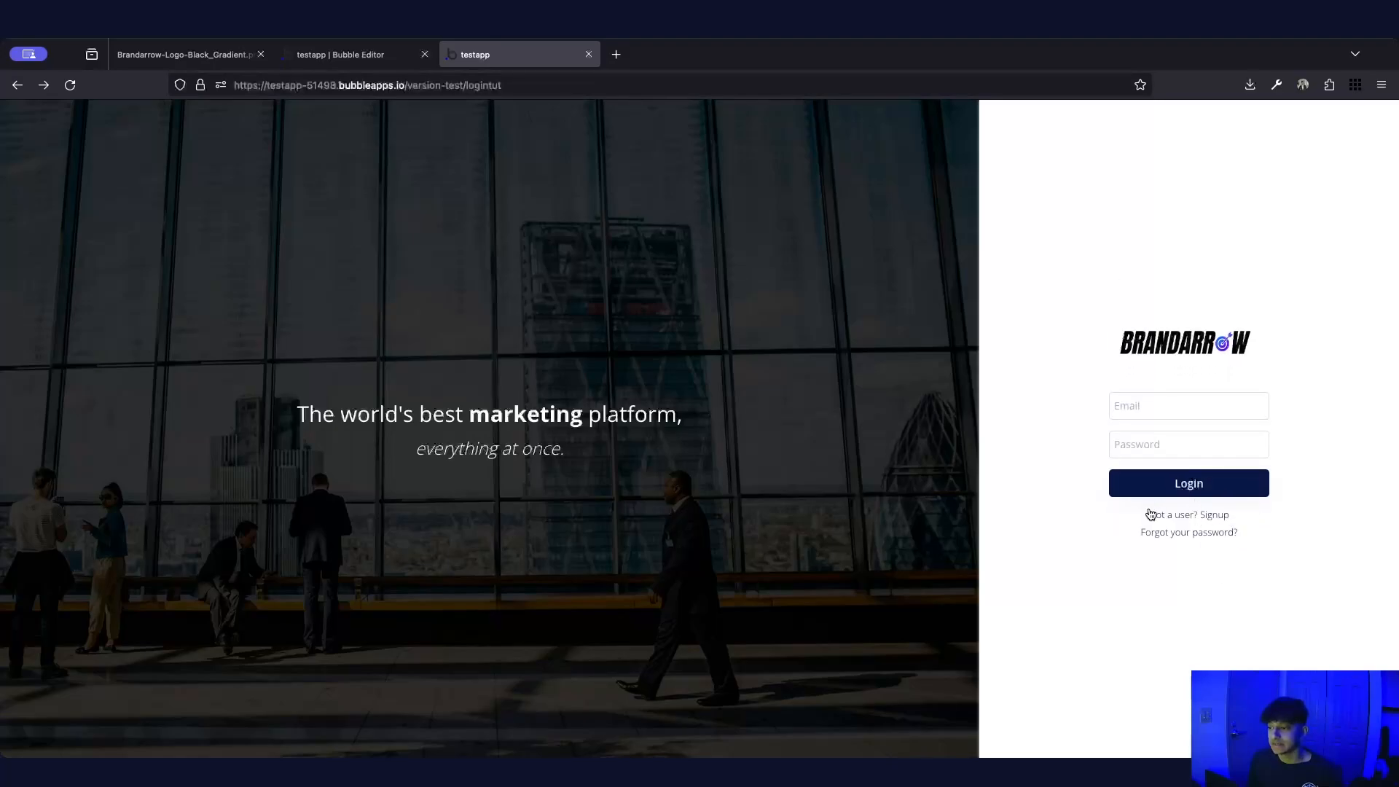
left_click(1211, 517)
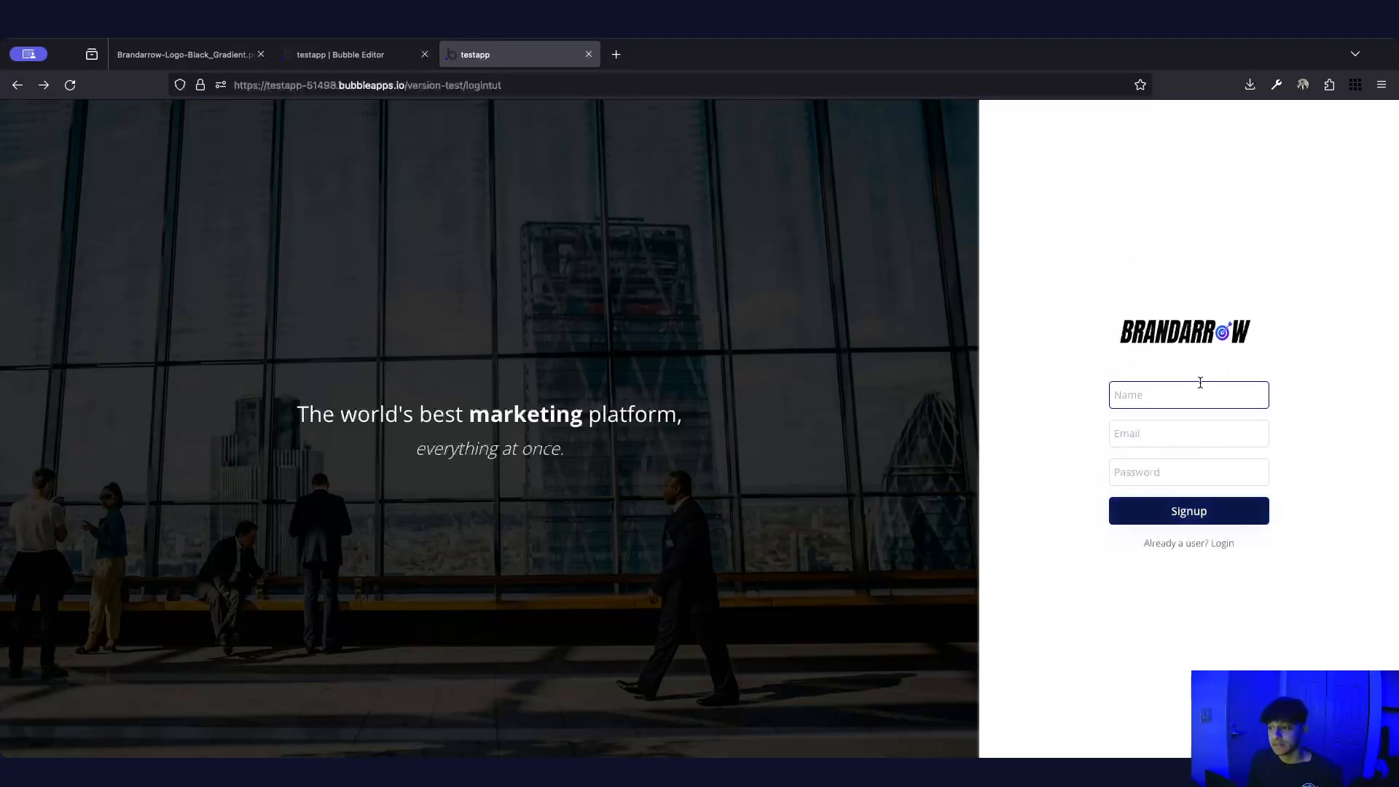
left_click(1210, 545)
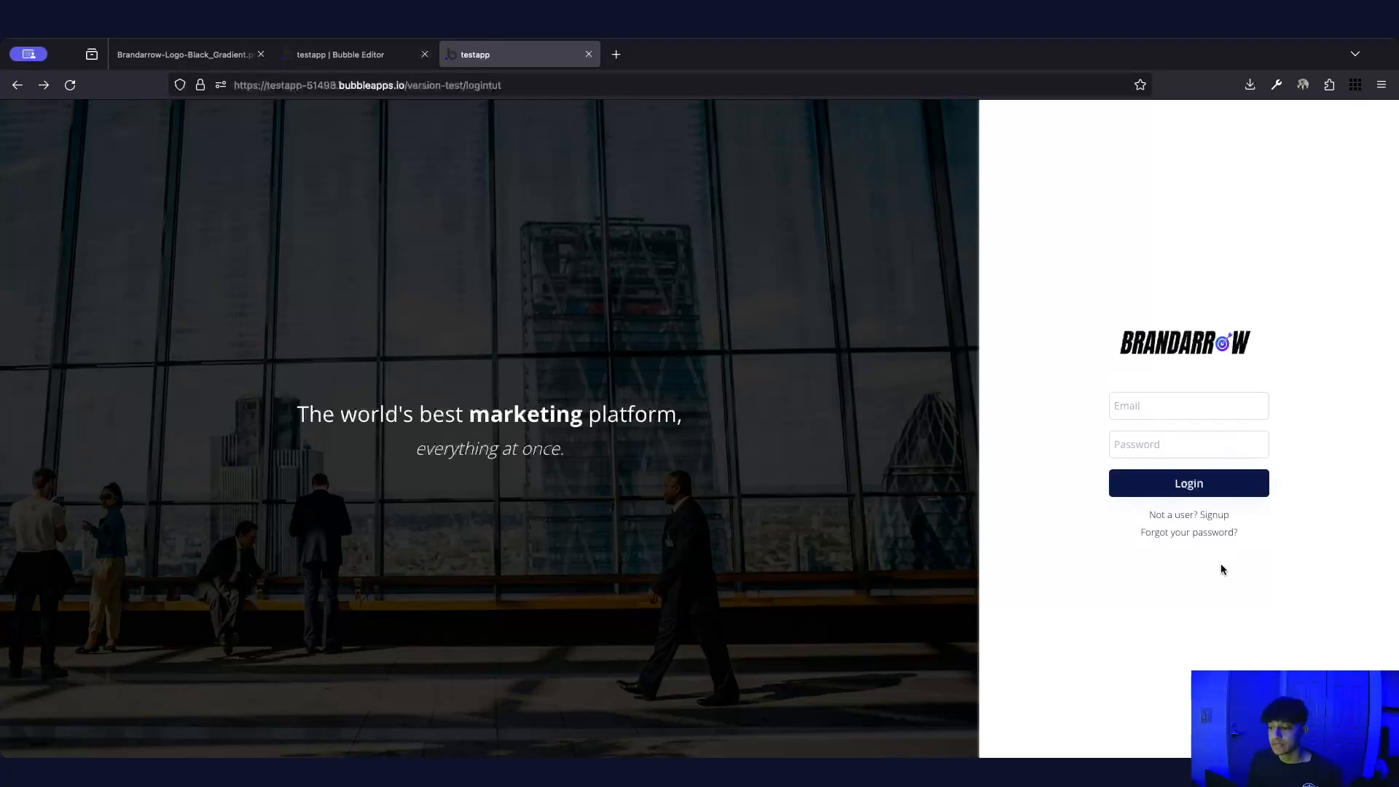
left_click(1196, 535)
left_click(1228, 515)
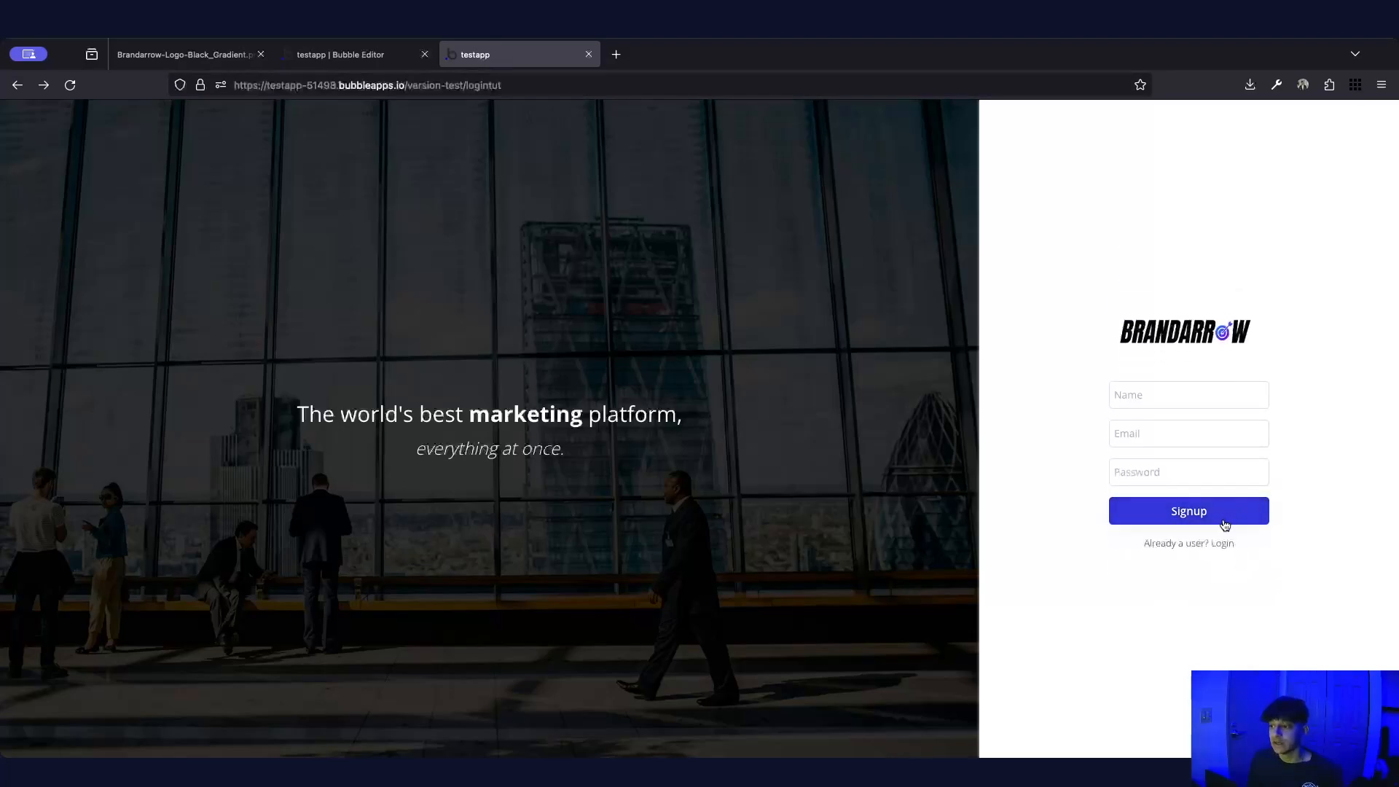
left_click(1216, 544)
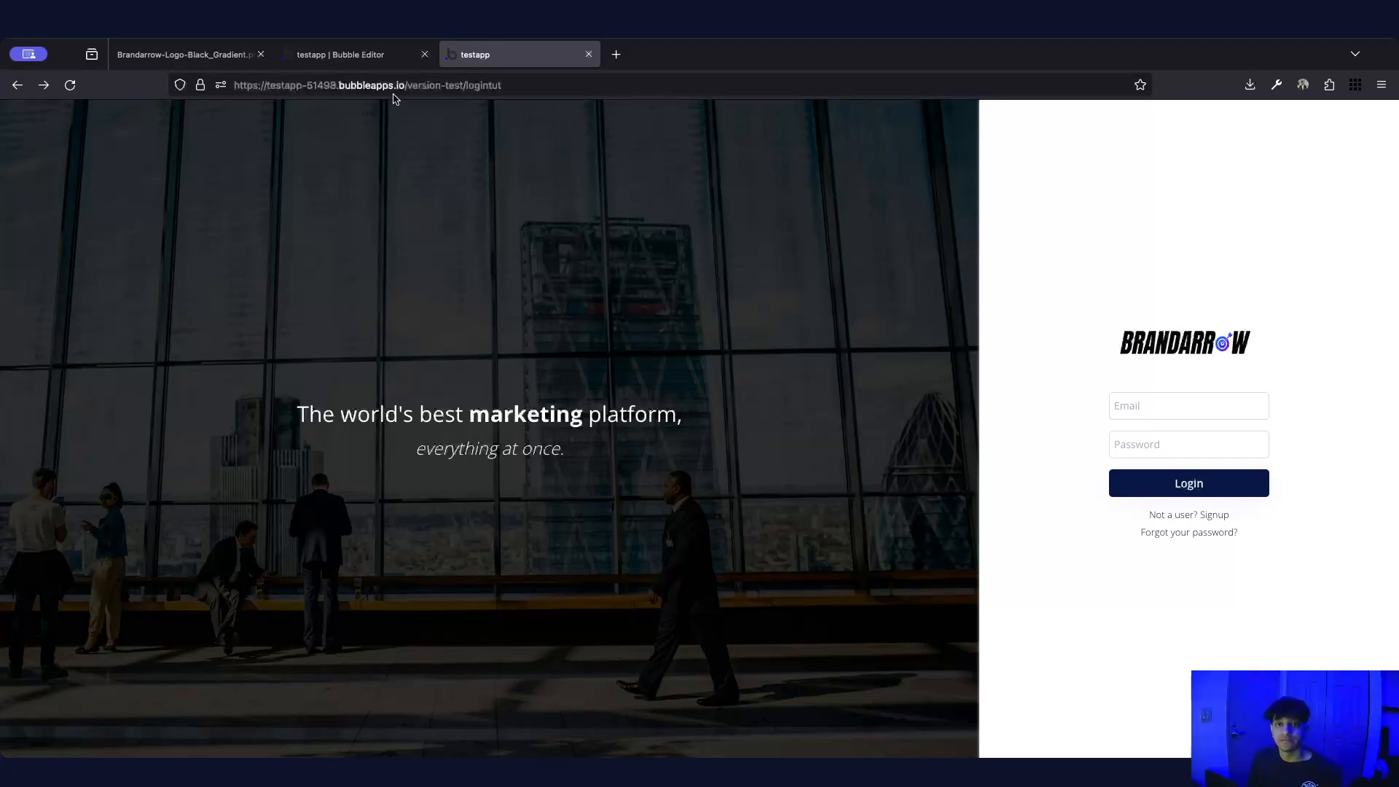
In the editor, add a blank page named ytloginpagetut without cloning another page
left_click(376, 60)
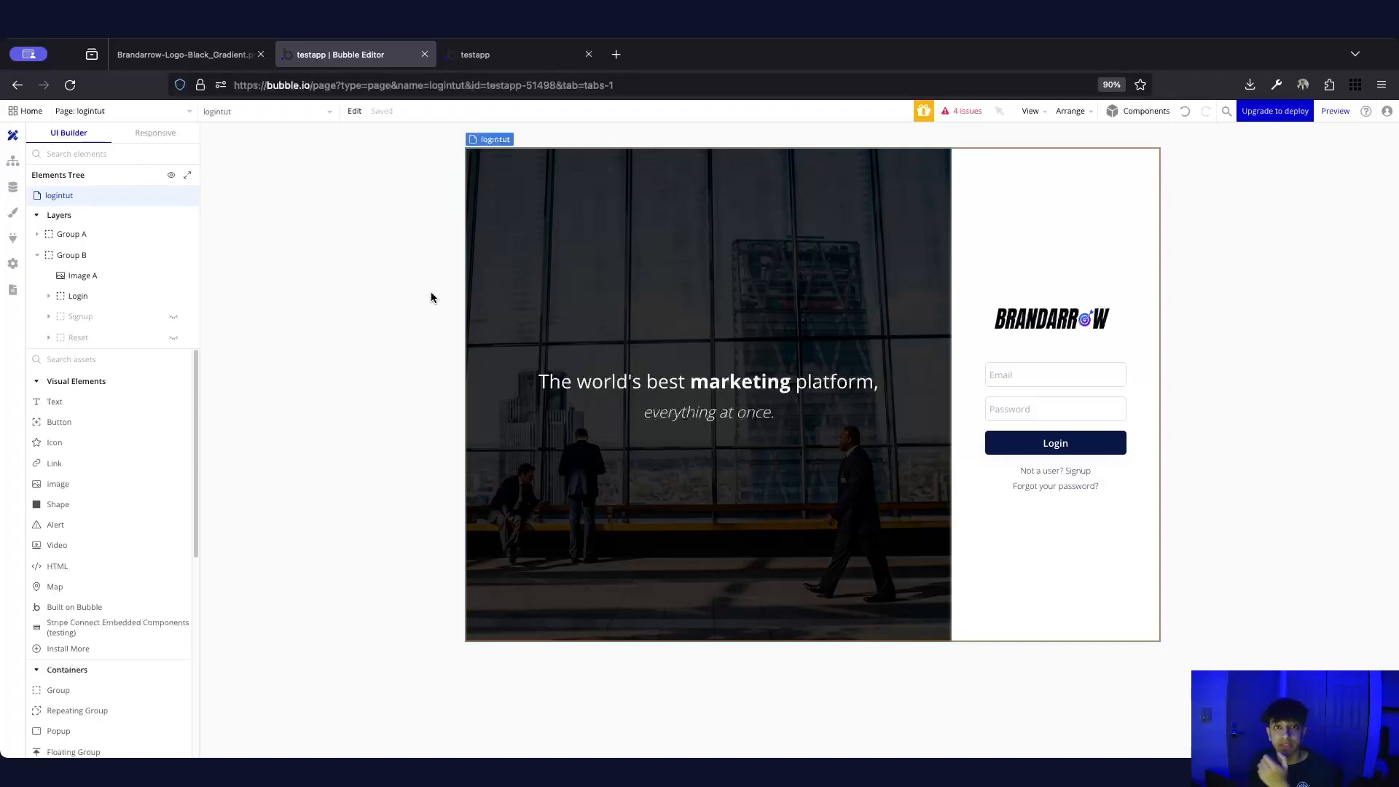
left_click(168, 112)
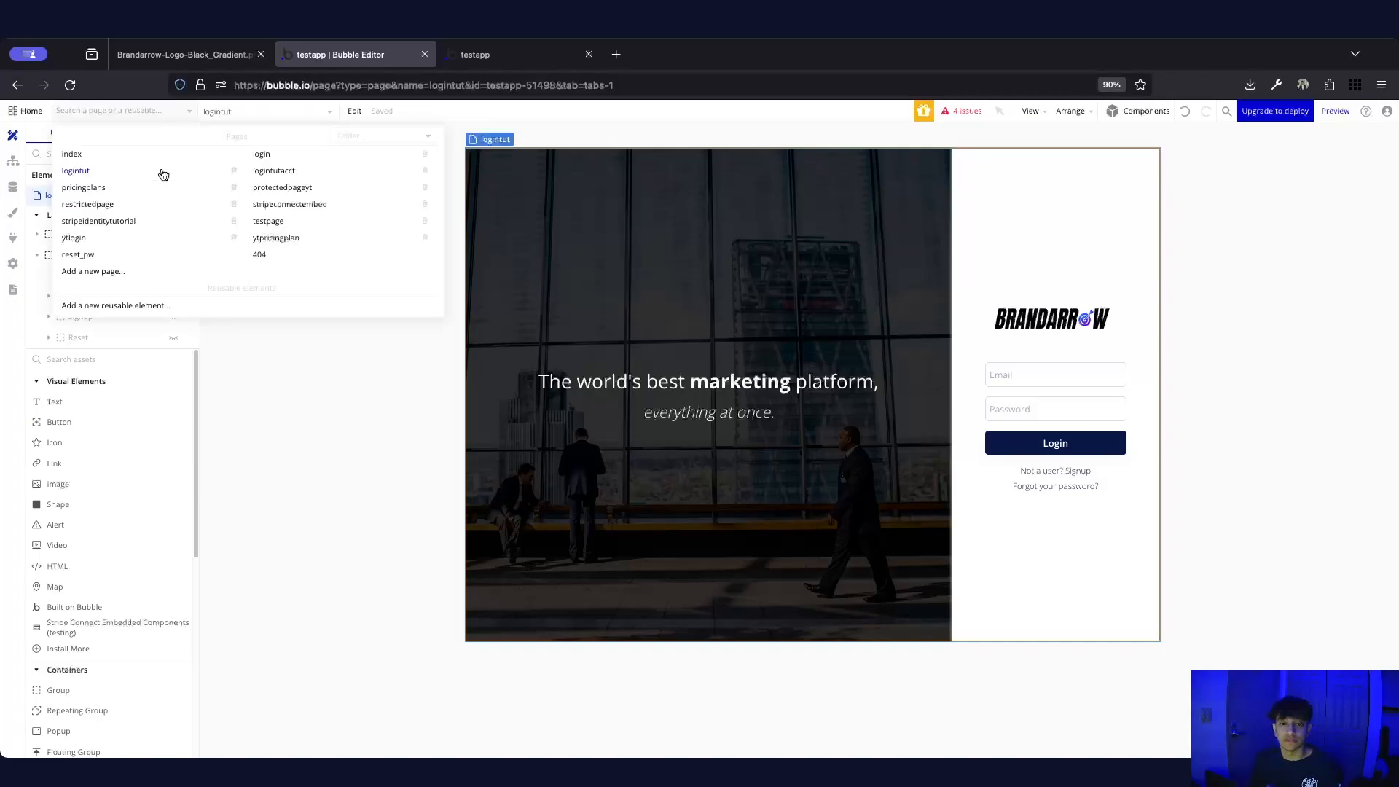
left_click(95, 271)
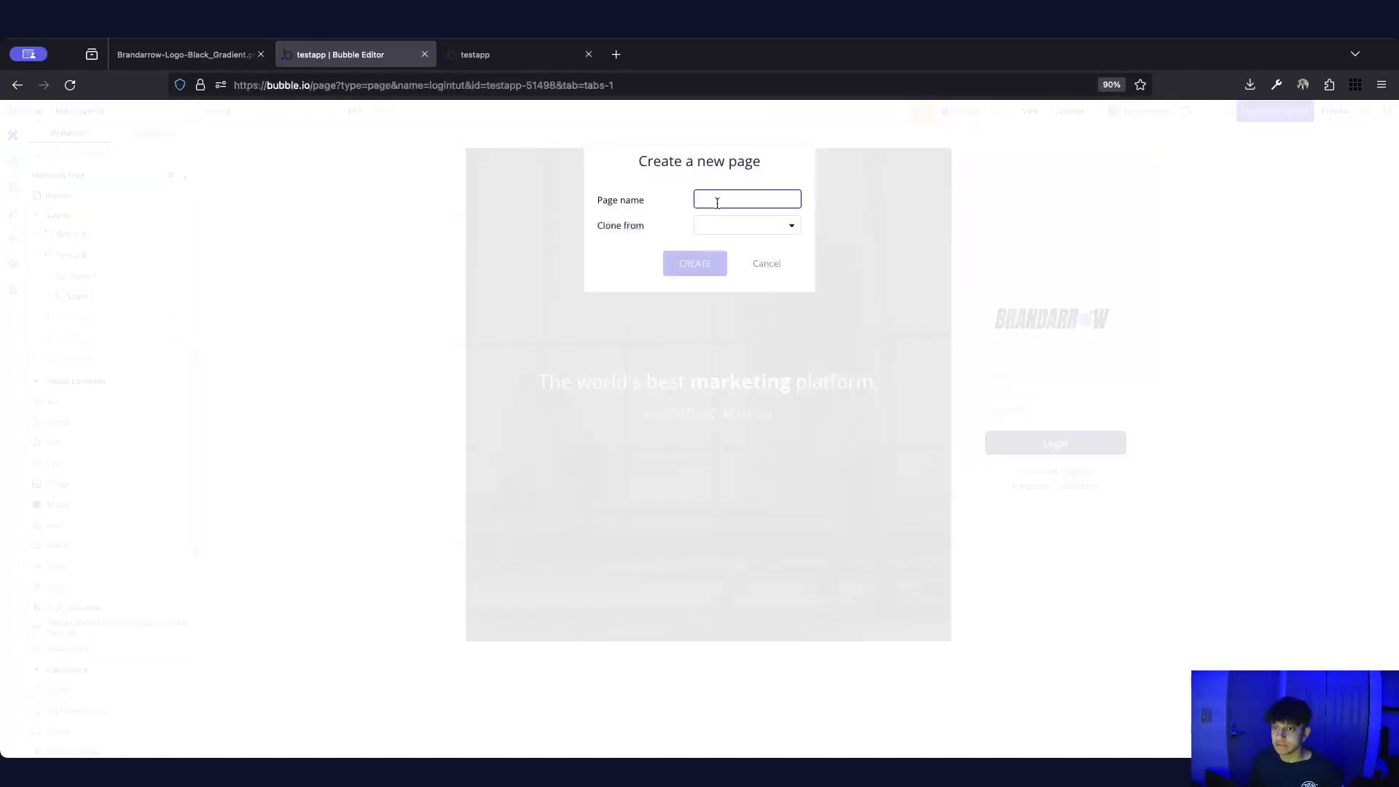
type("login")
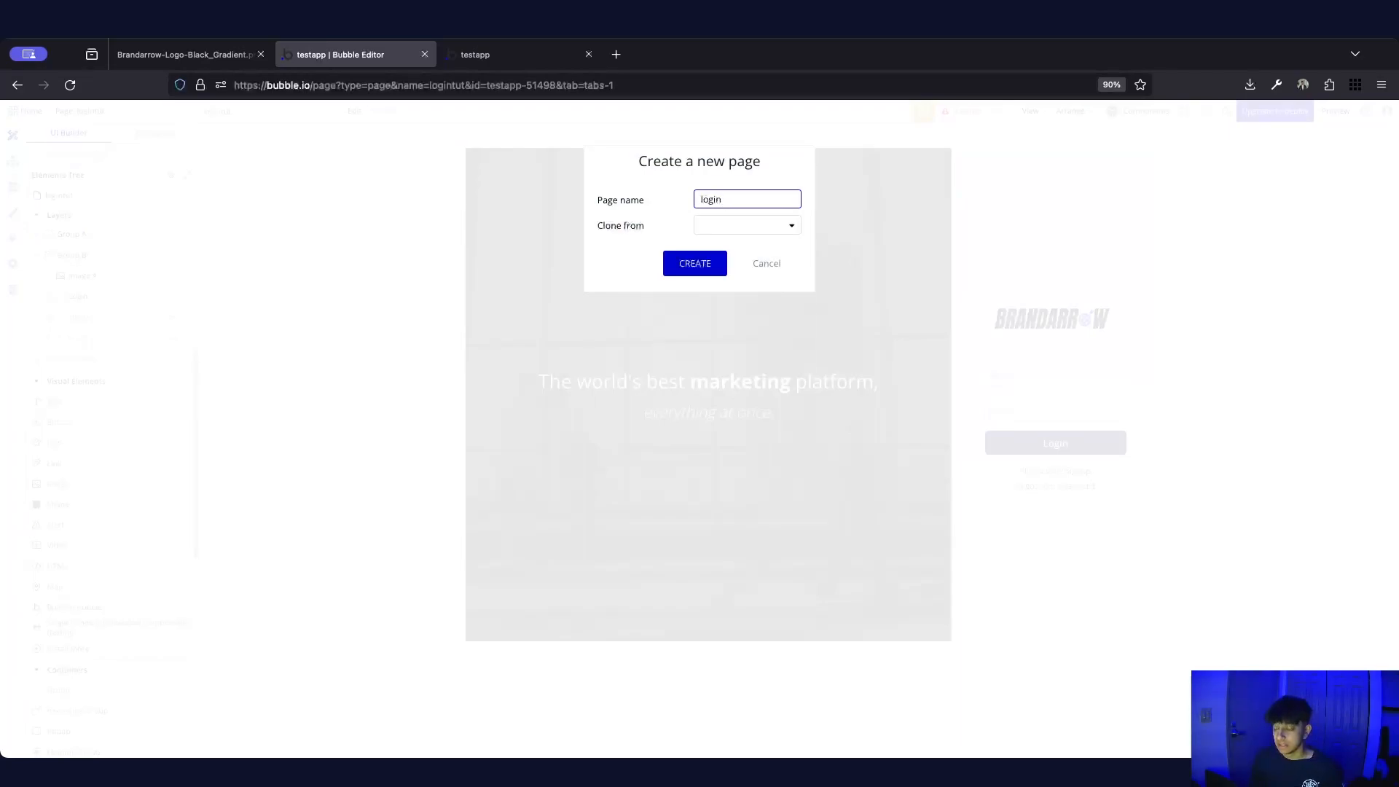
key("BackSpace")
type("ytlogi")
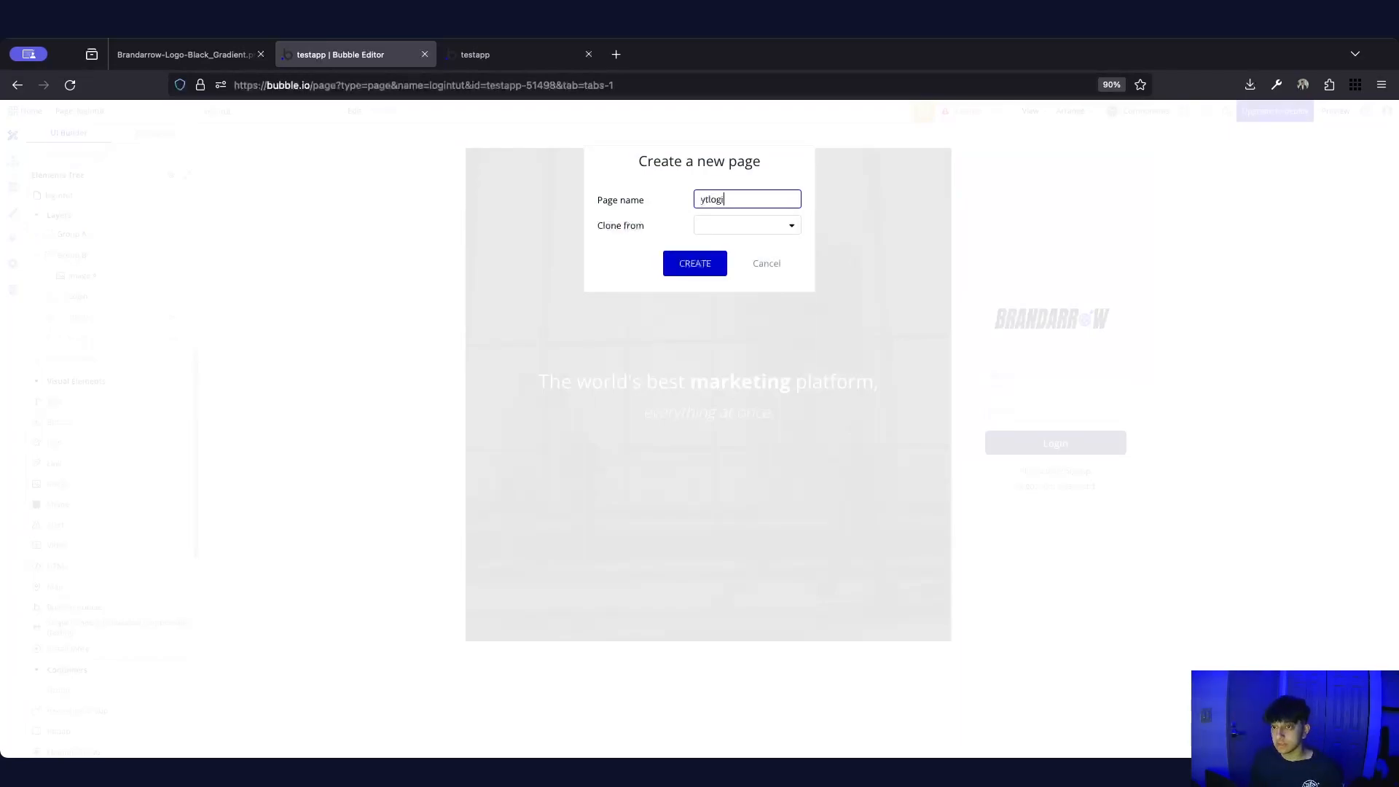
type("npagetut")
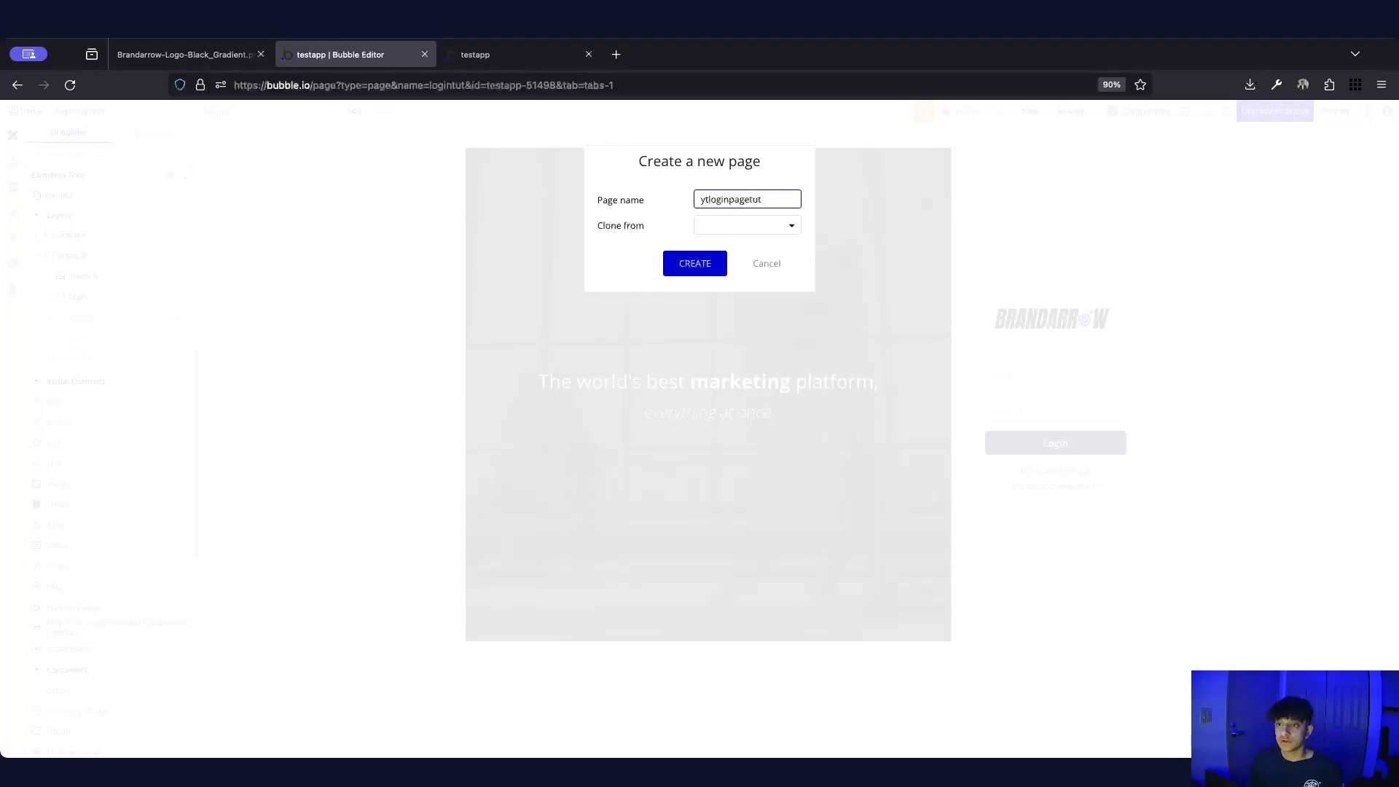
left_click(746, 225)
left_click(696, 264)
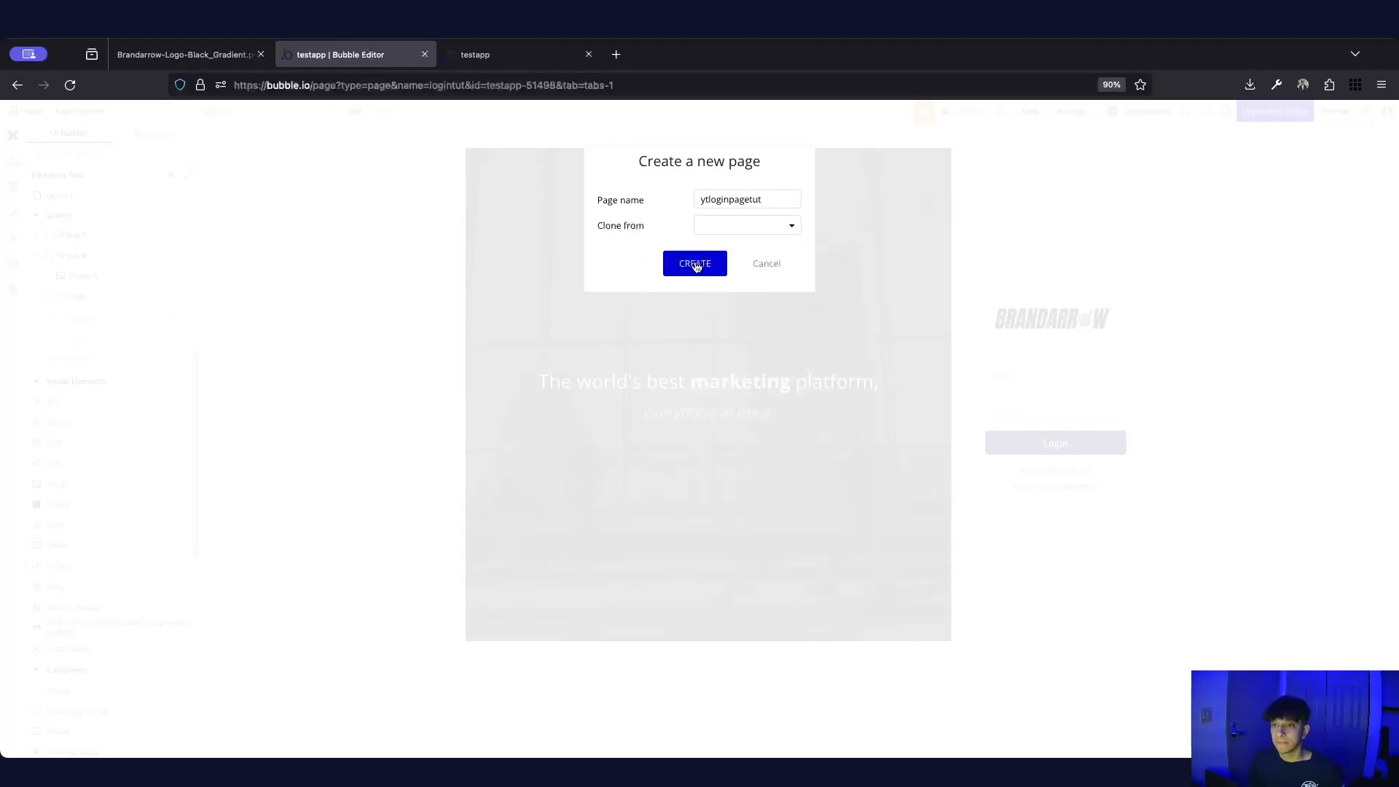
left_click(696, 264)
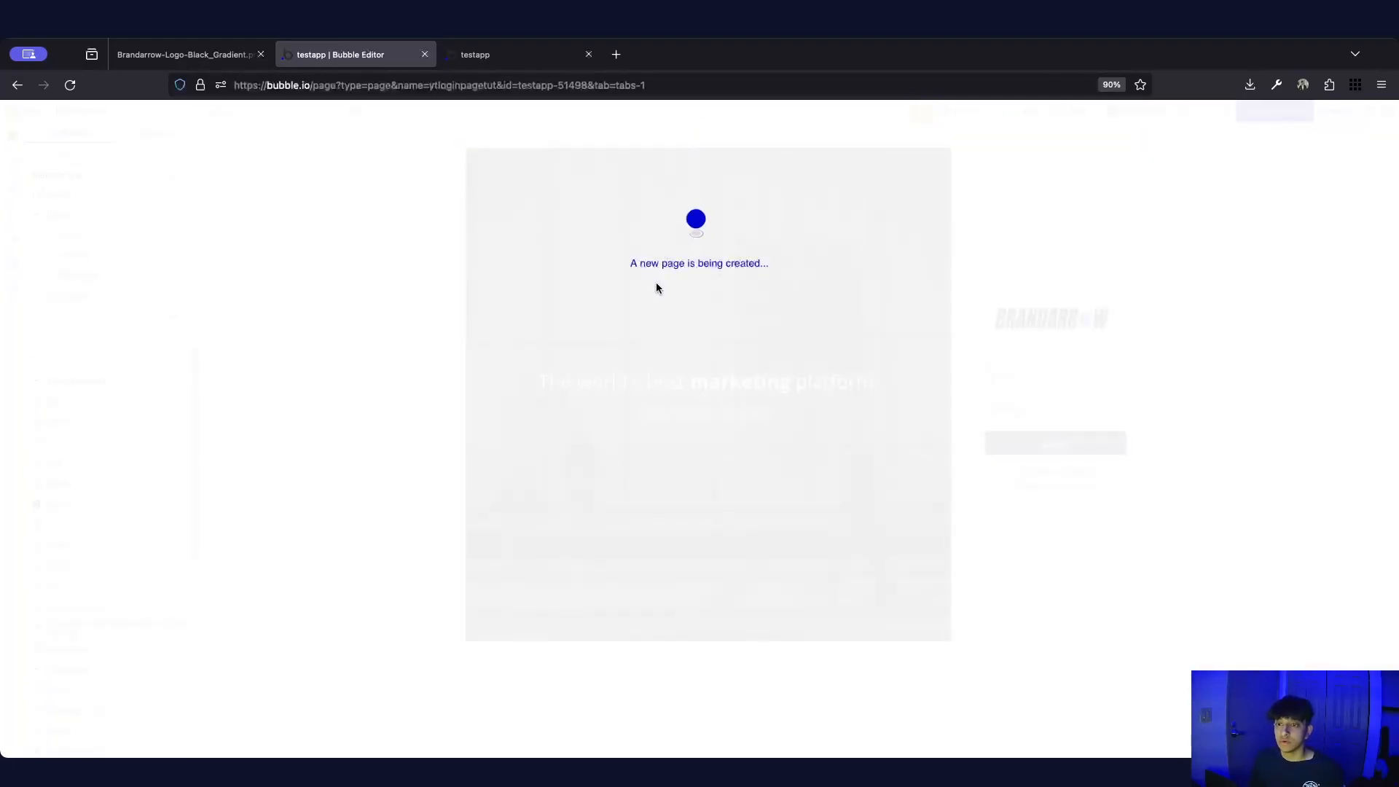
double_click(674, 273)
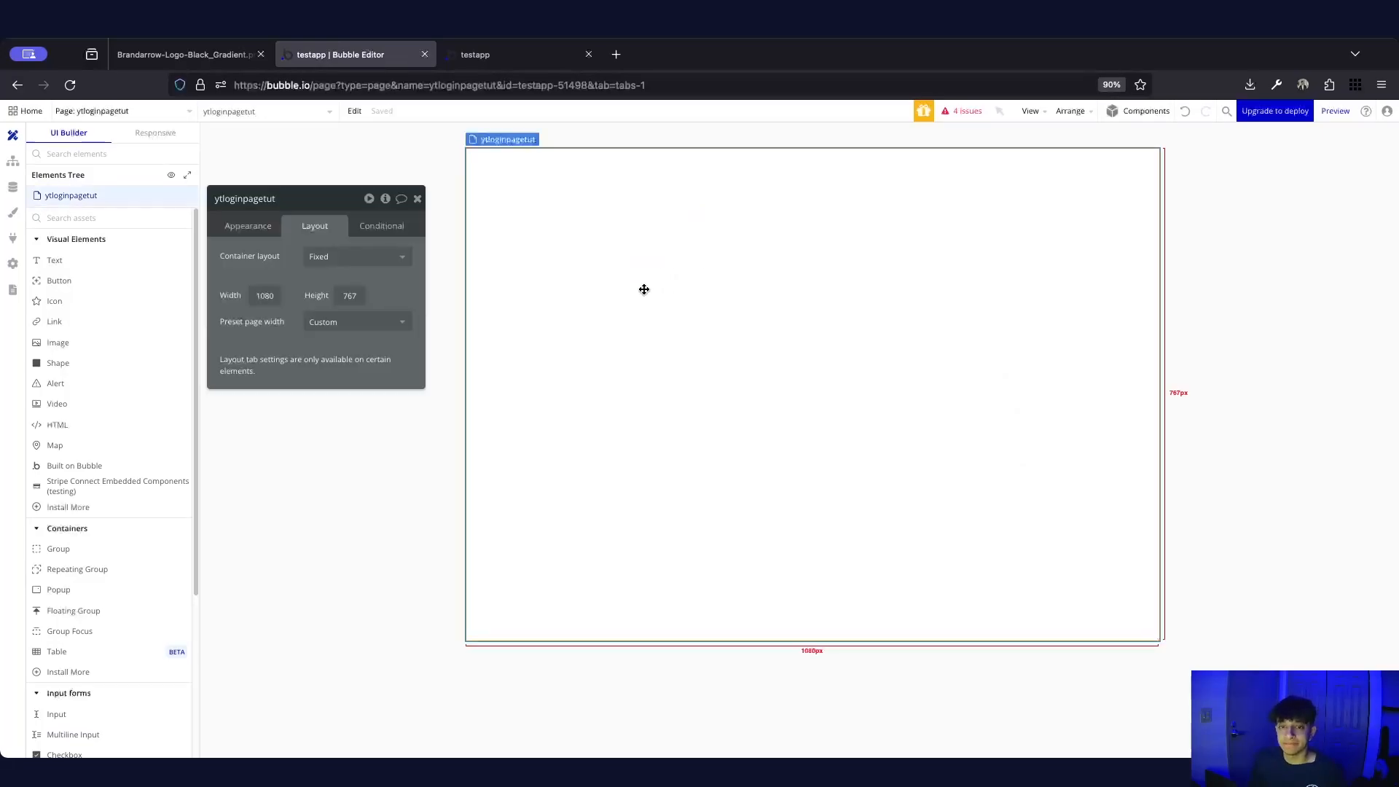
Set the page's container layout to Row
left_click(364, 256)
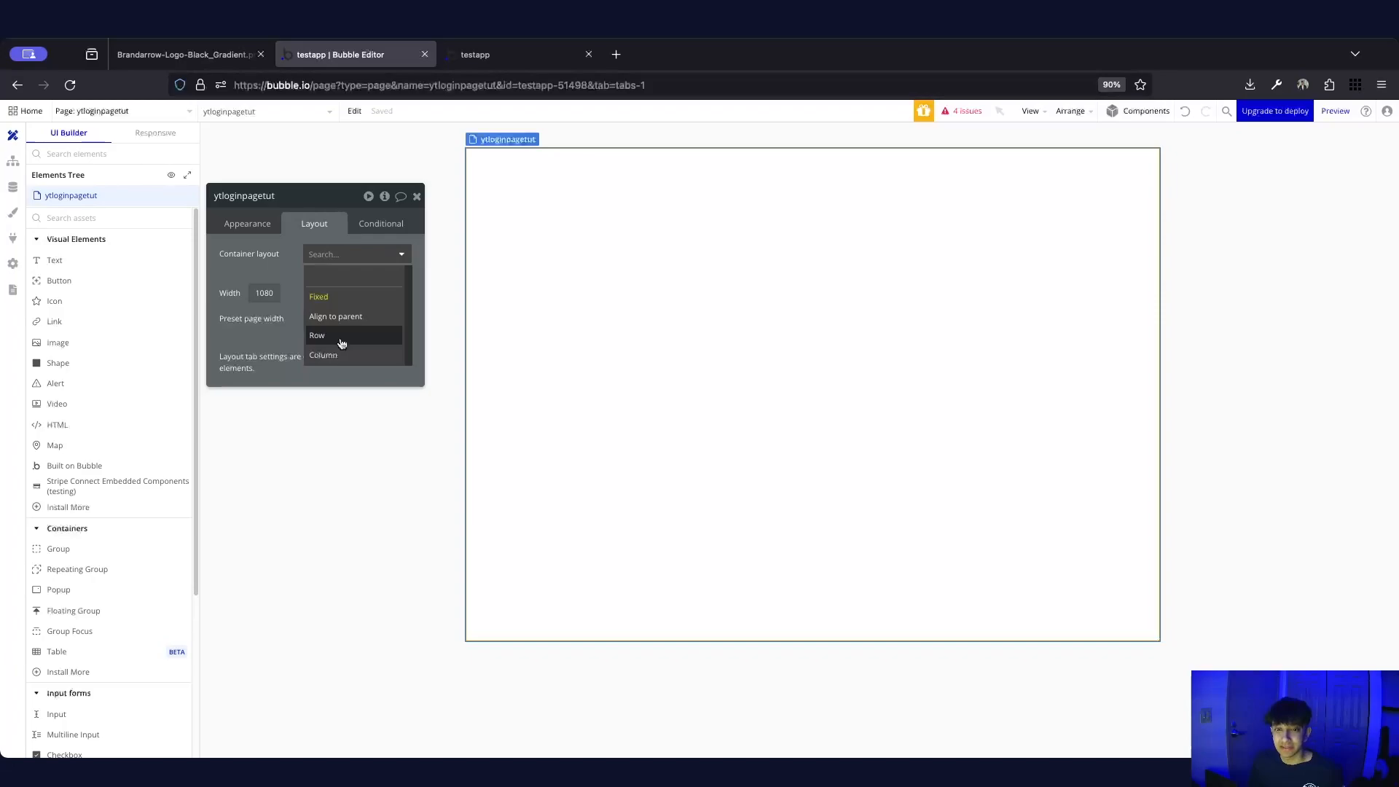
left_click(318, 335)
left_click(417, 196)
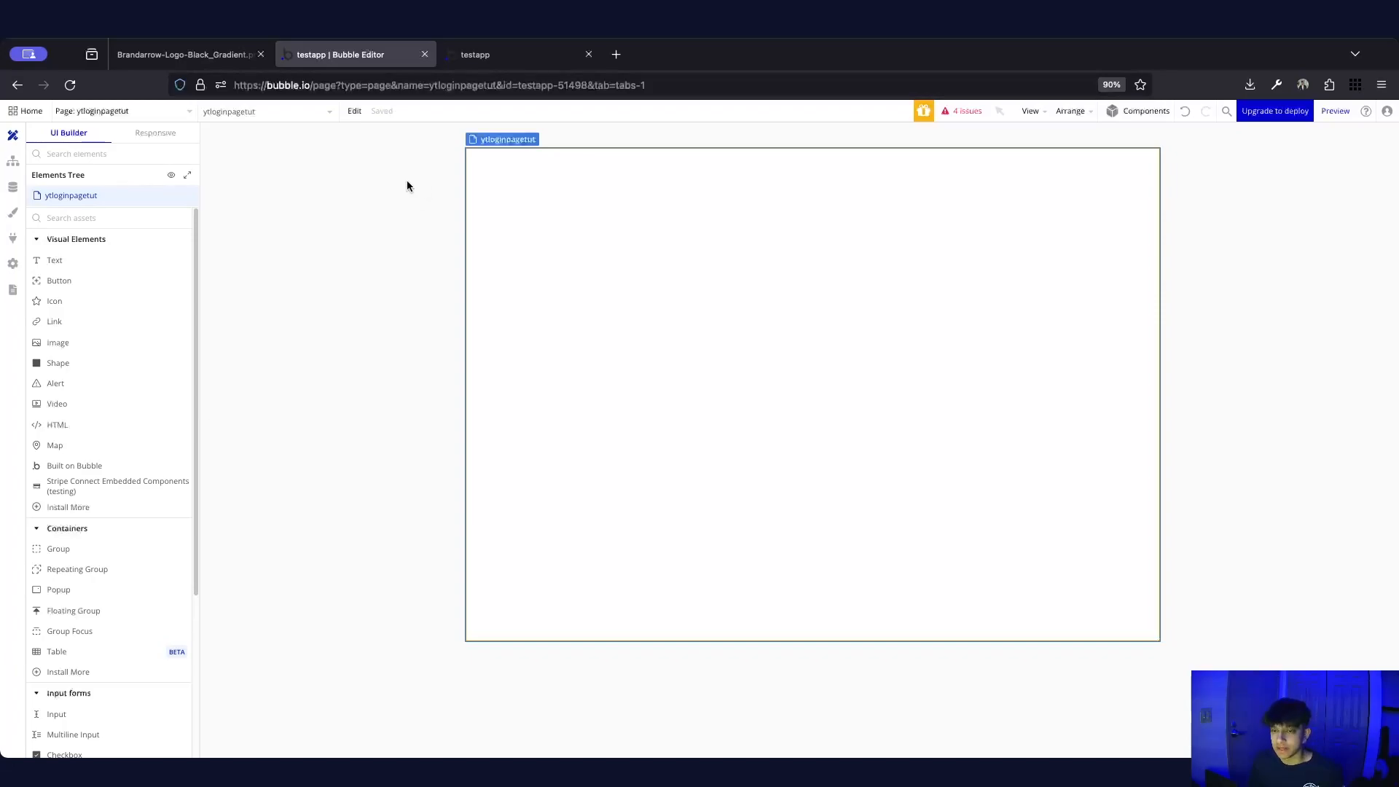
Draw a Group on the page and give it a fixed width of 65%
left_click(129, 216)
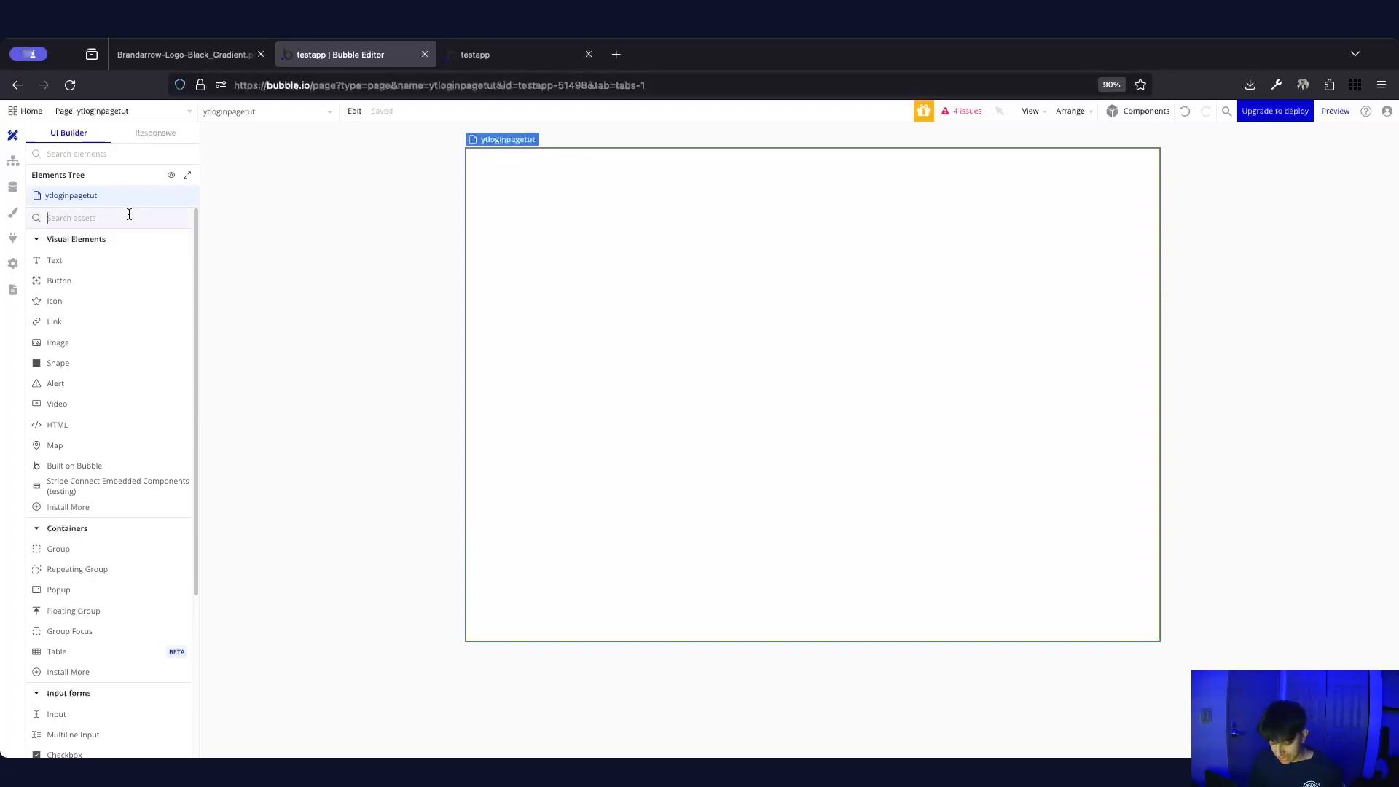
type("group")
left_click(93, 262)
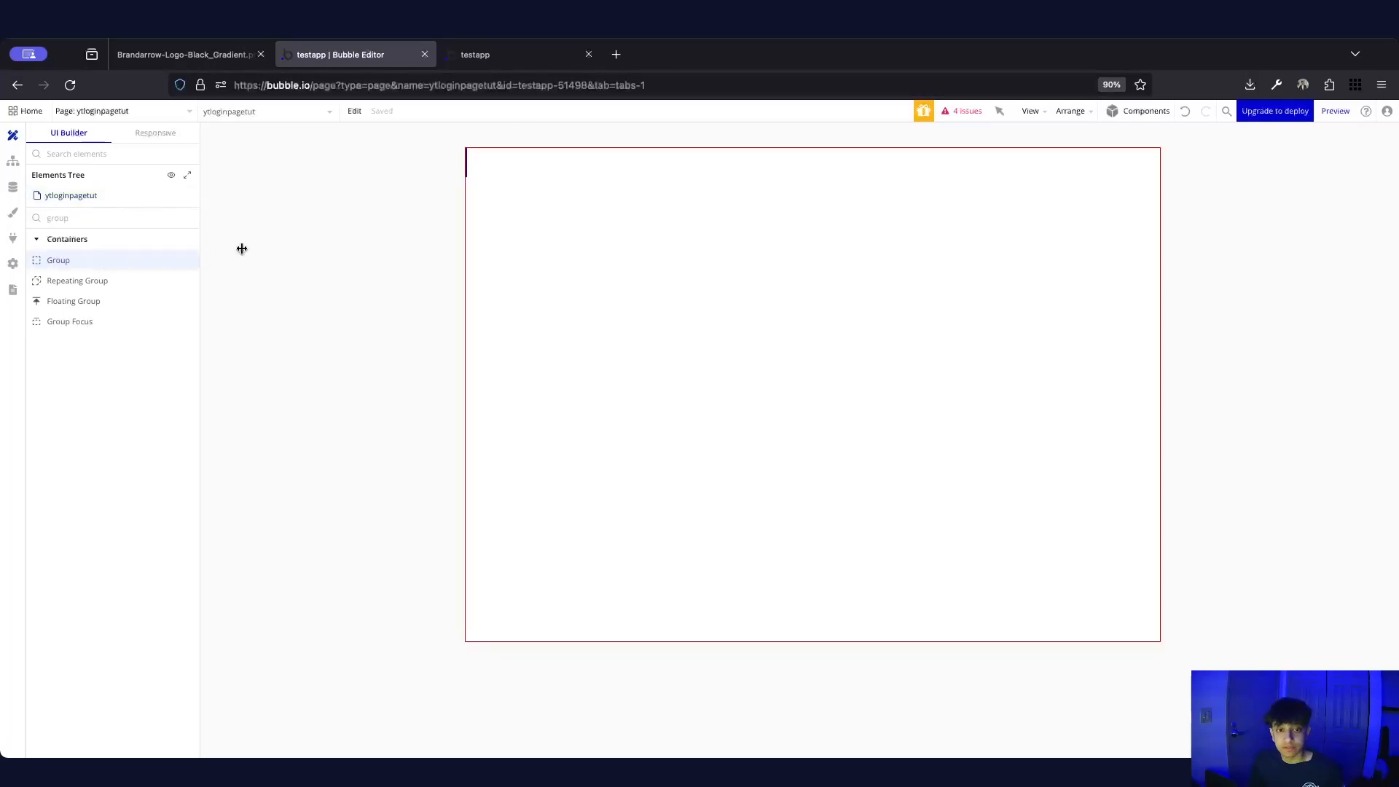
left_click_drag(490, 216, 492, 264)
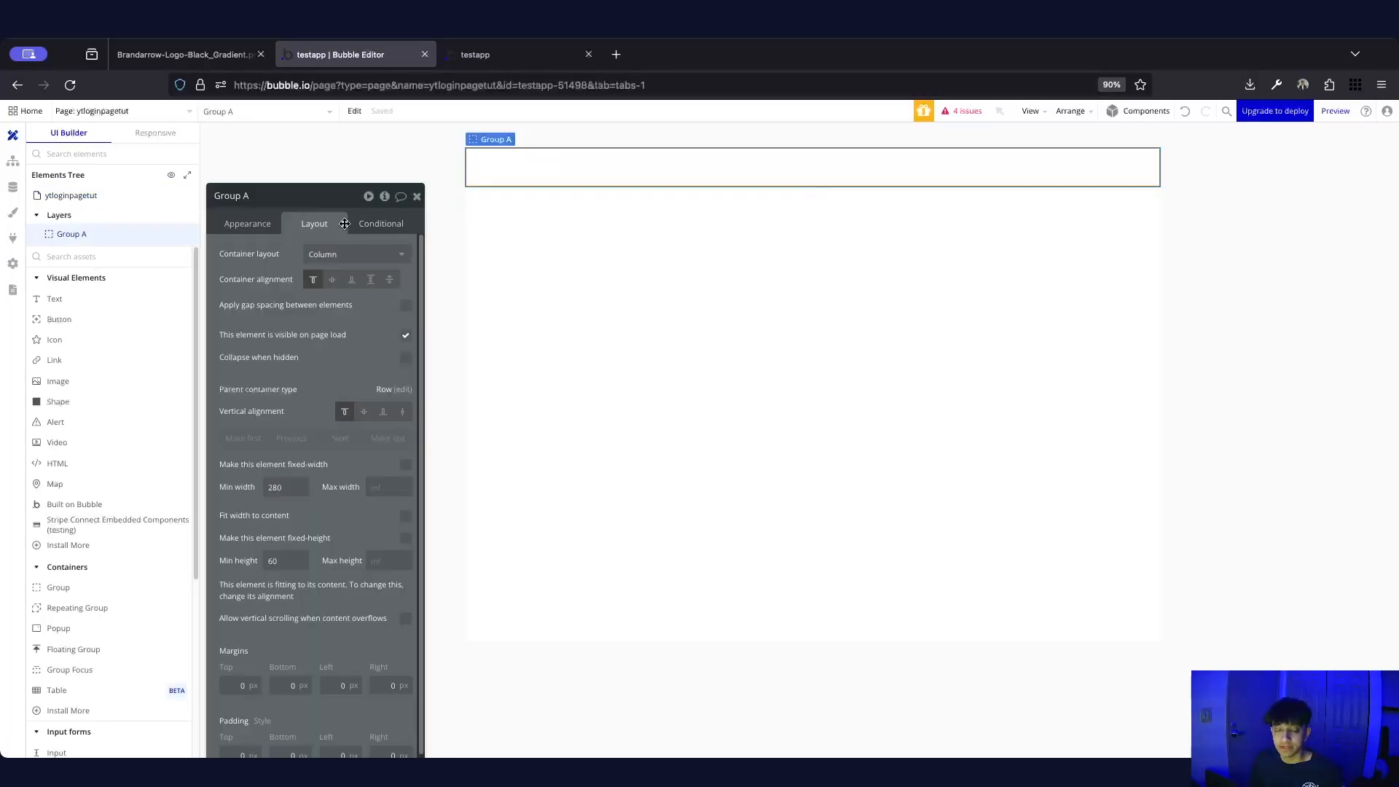
left_click(405, 464)
left_click(301, 491)
left_click(297, 539)
double_click(273, 486)
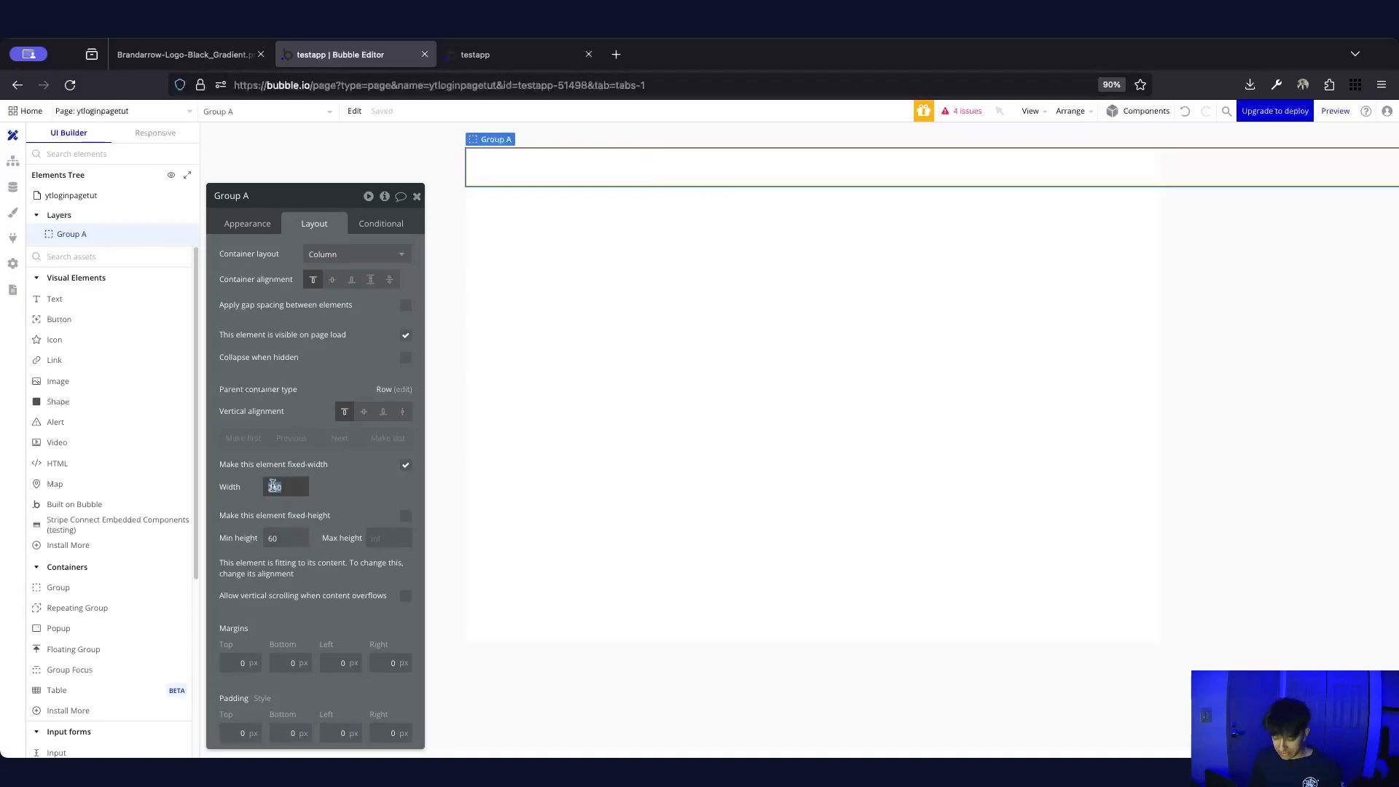
type("700")
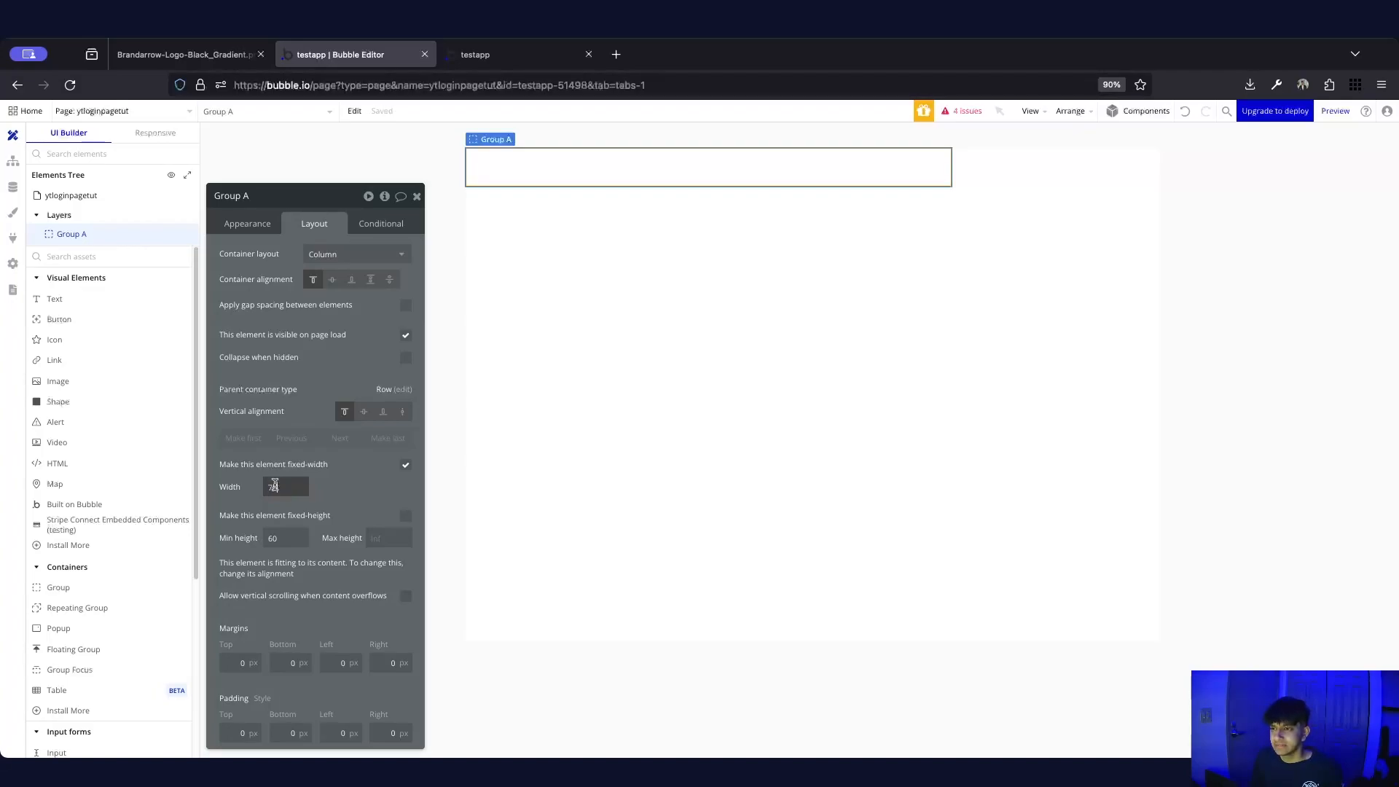
type("65")
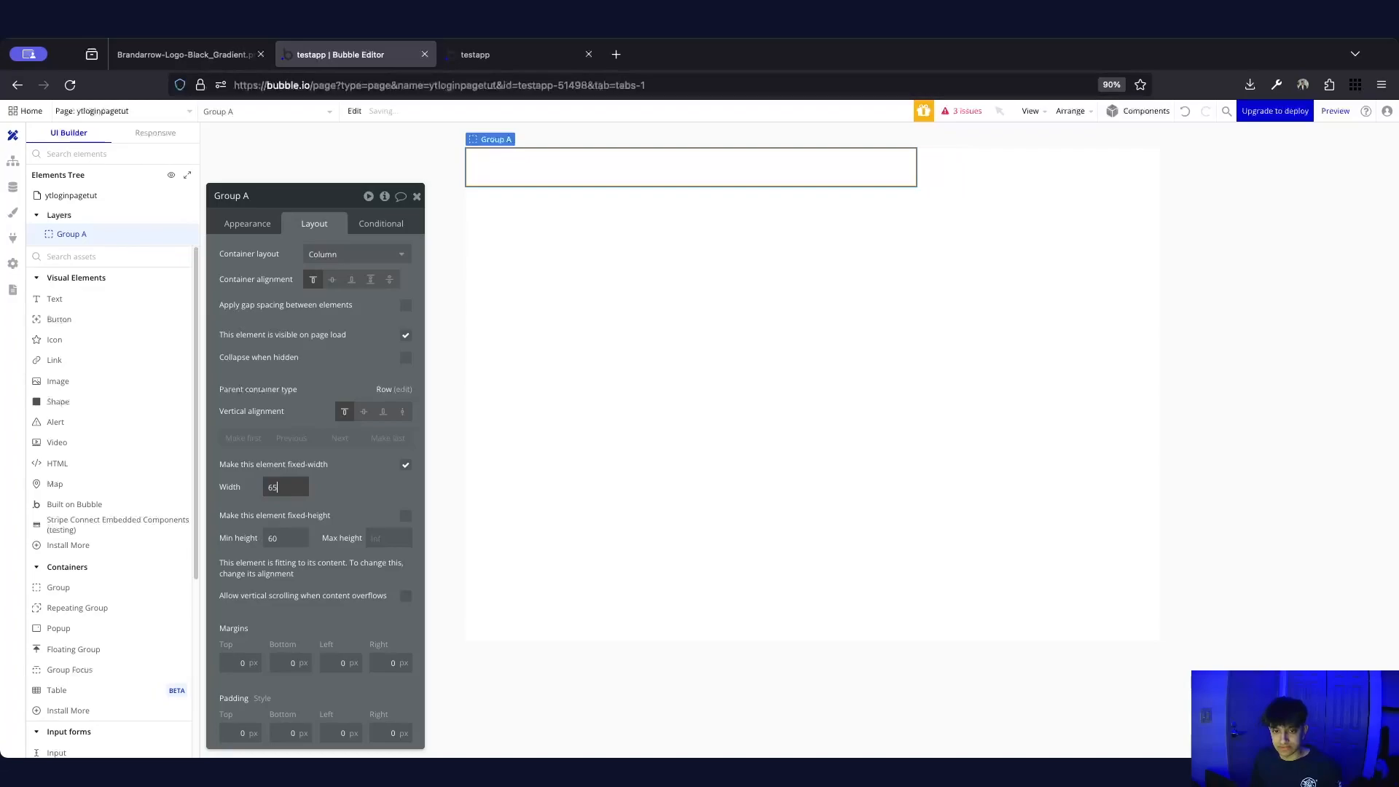
left_click(712, 291)
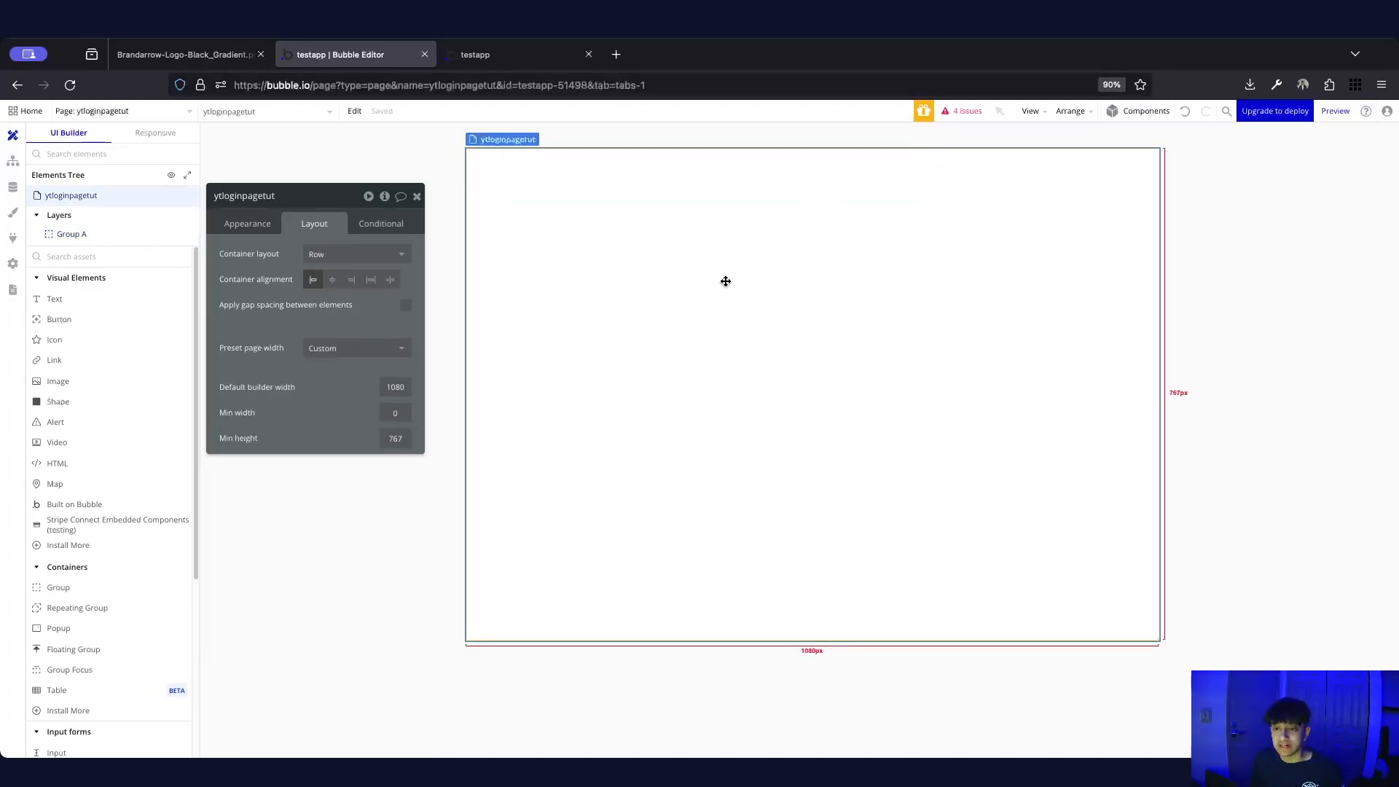
Give Group A min height 0 and make it stretch to full page height
left_click(734, 185)
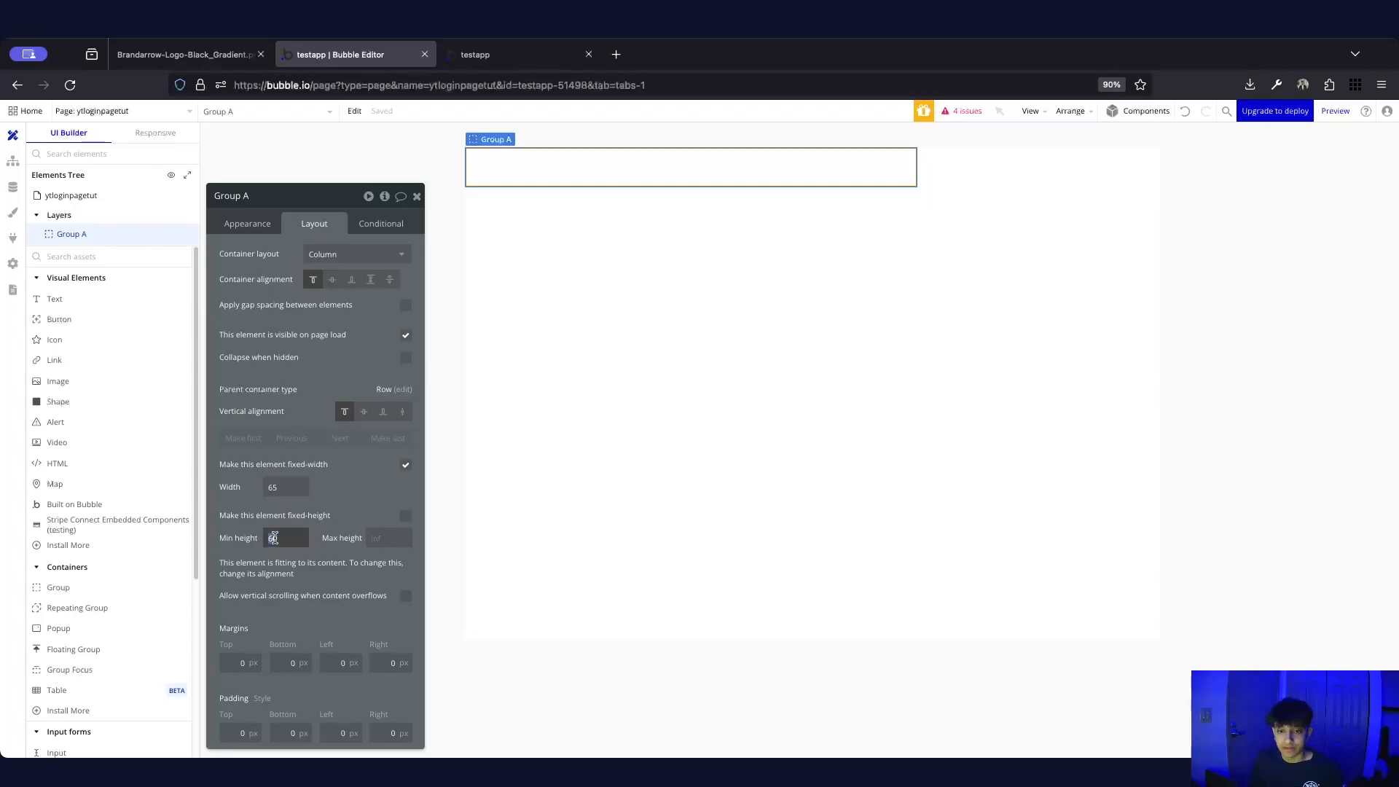
type("0")
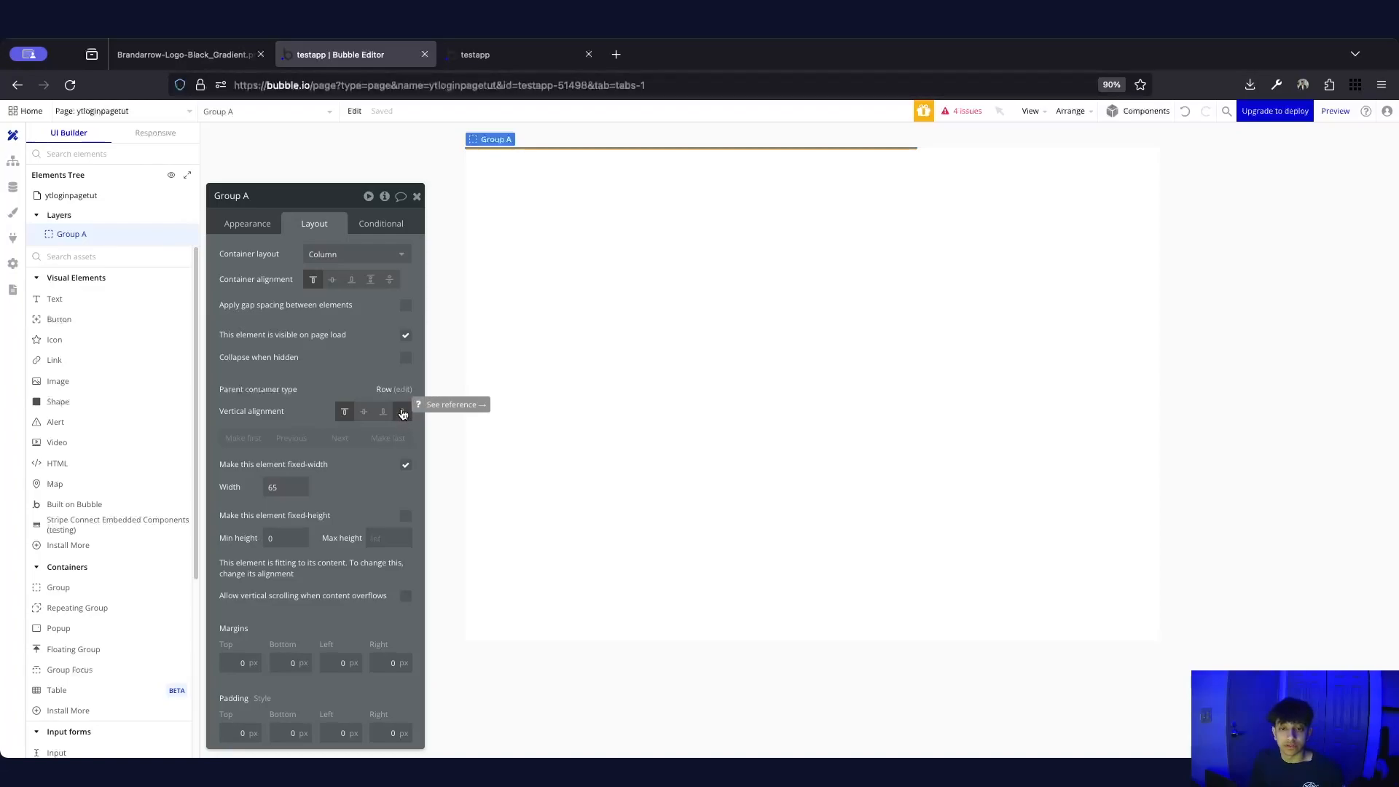
left_click(403, 413)
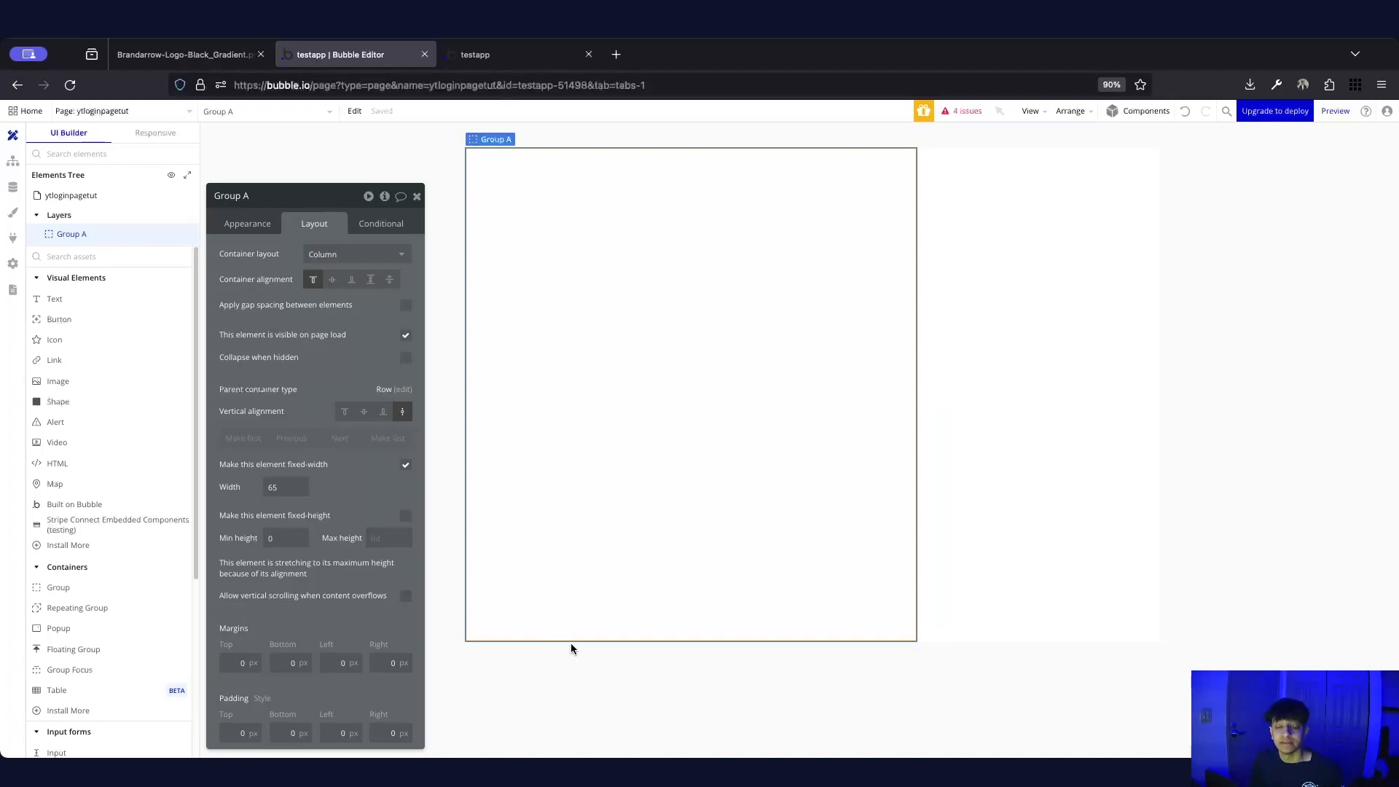
Reopen Group A's properties, move the editor aside, and view the live login page
left_click(452, 264)
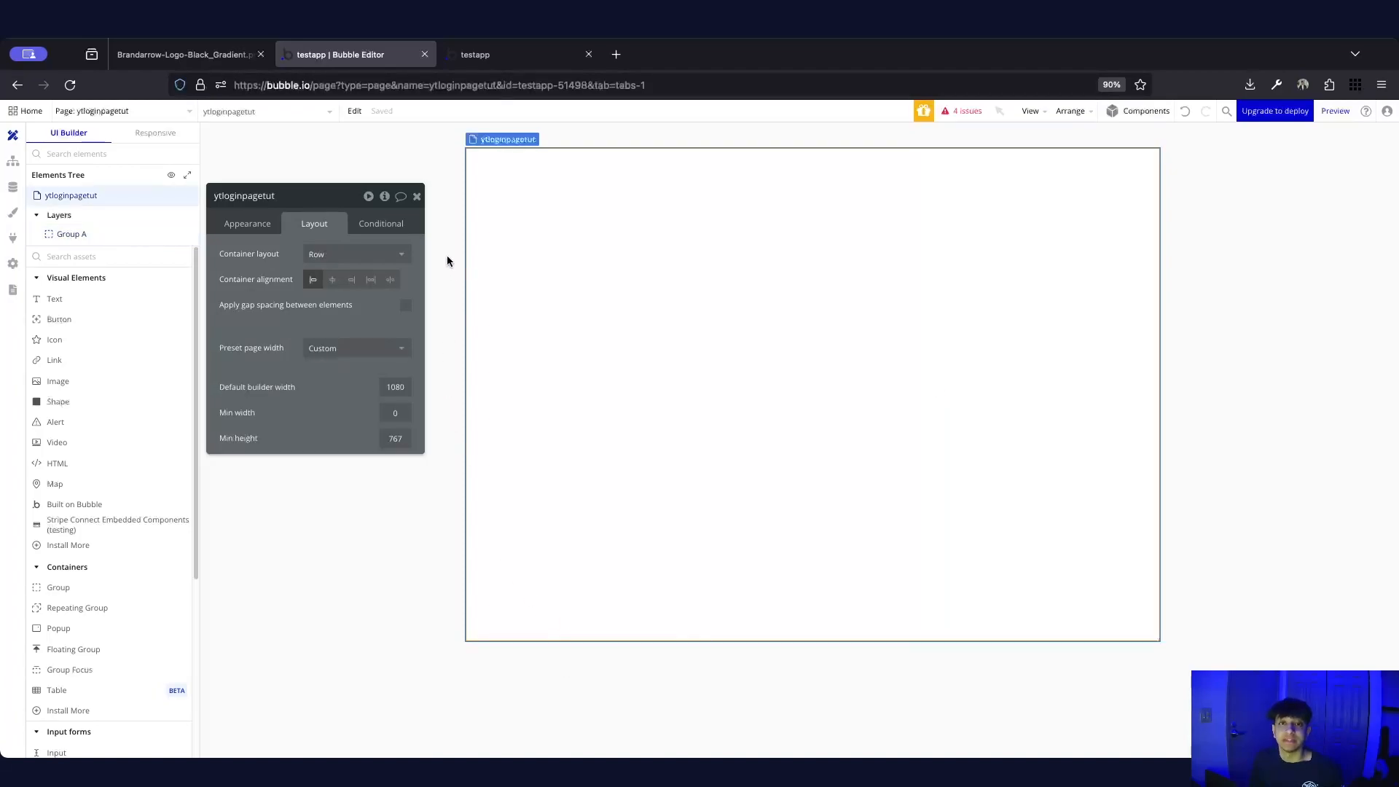
left_click(417, 196)
left_click(604, 226)
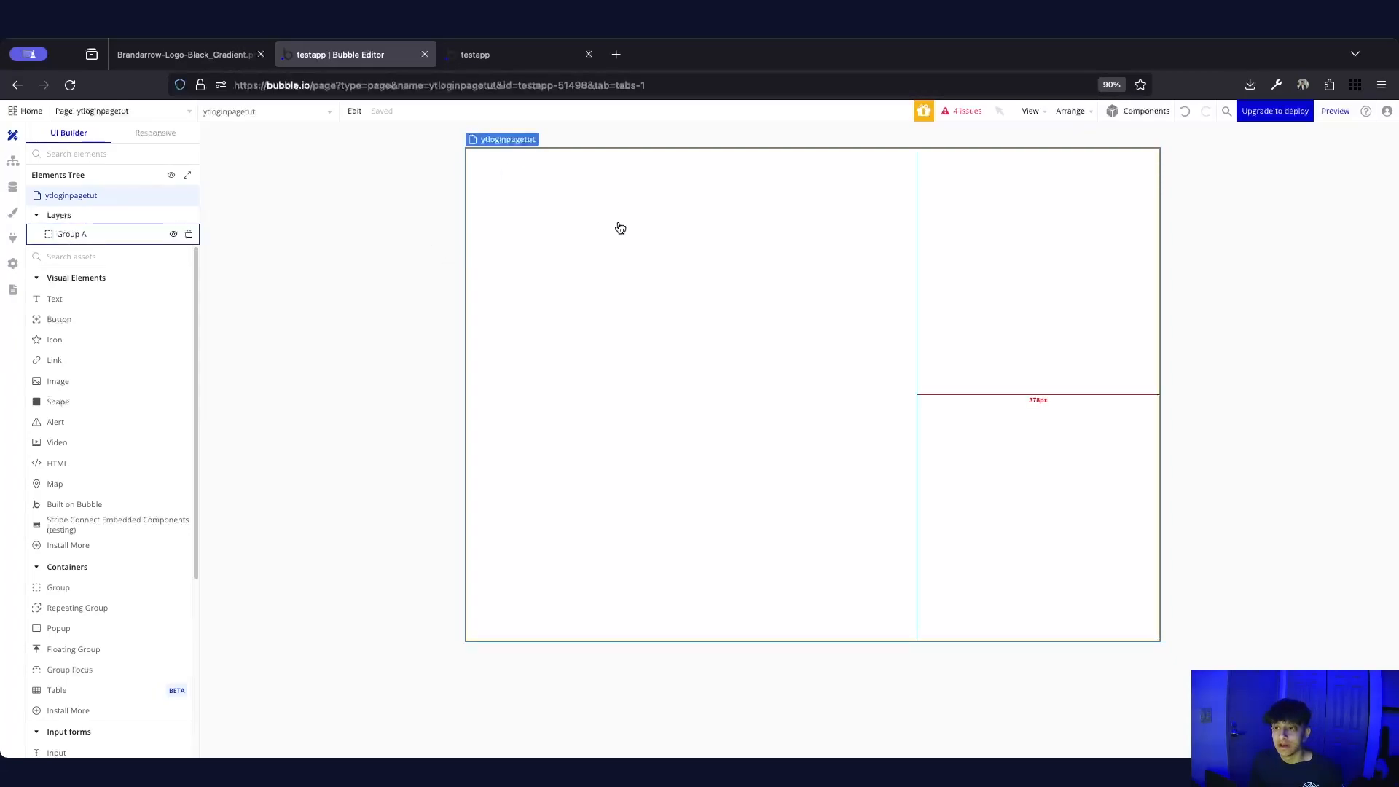
double_click(621, 295)
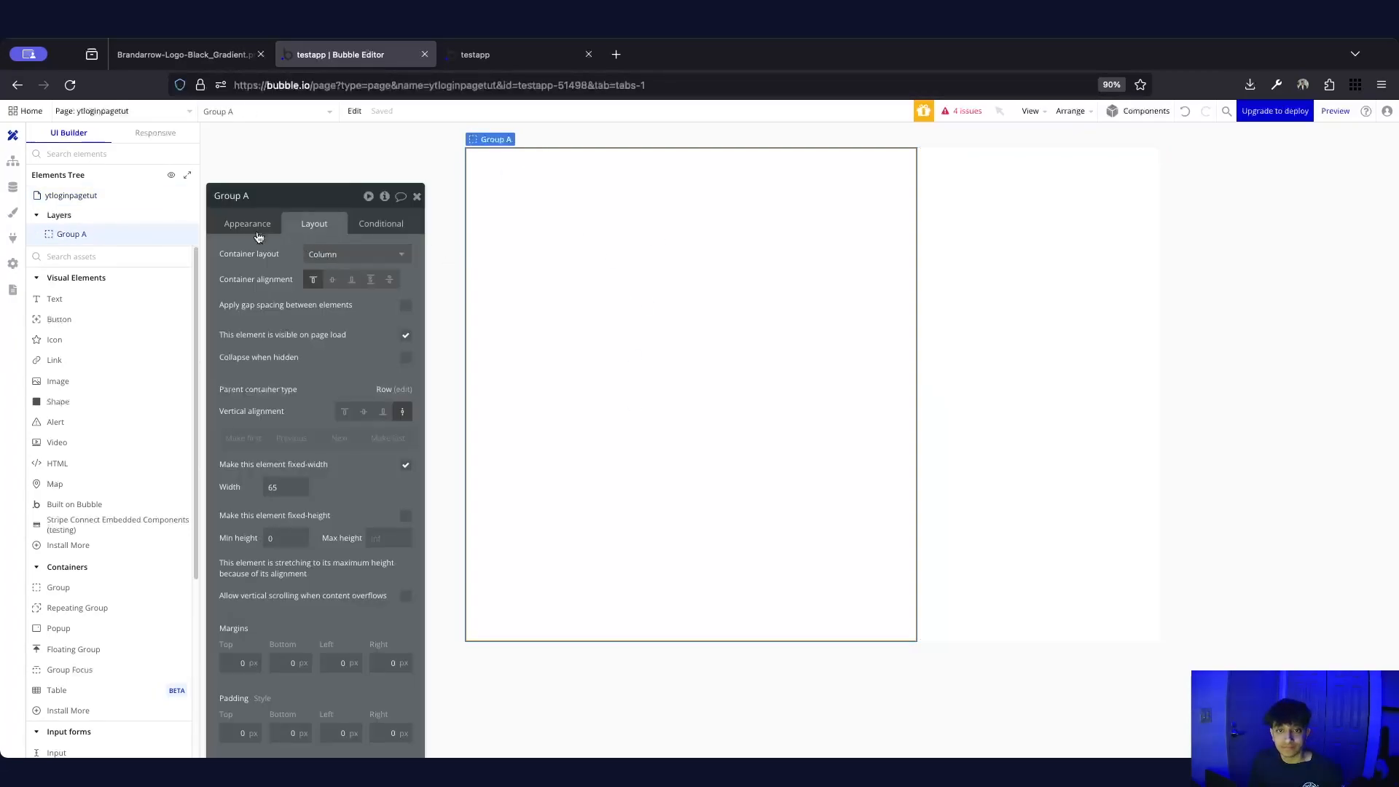
left_click_drag(284, 198, 1056, 187)
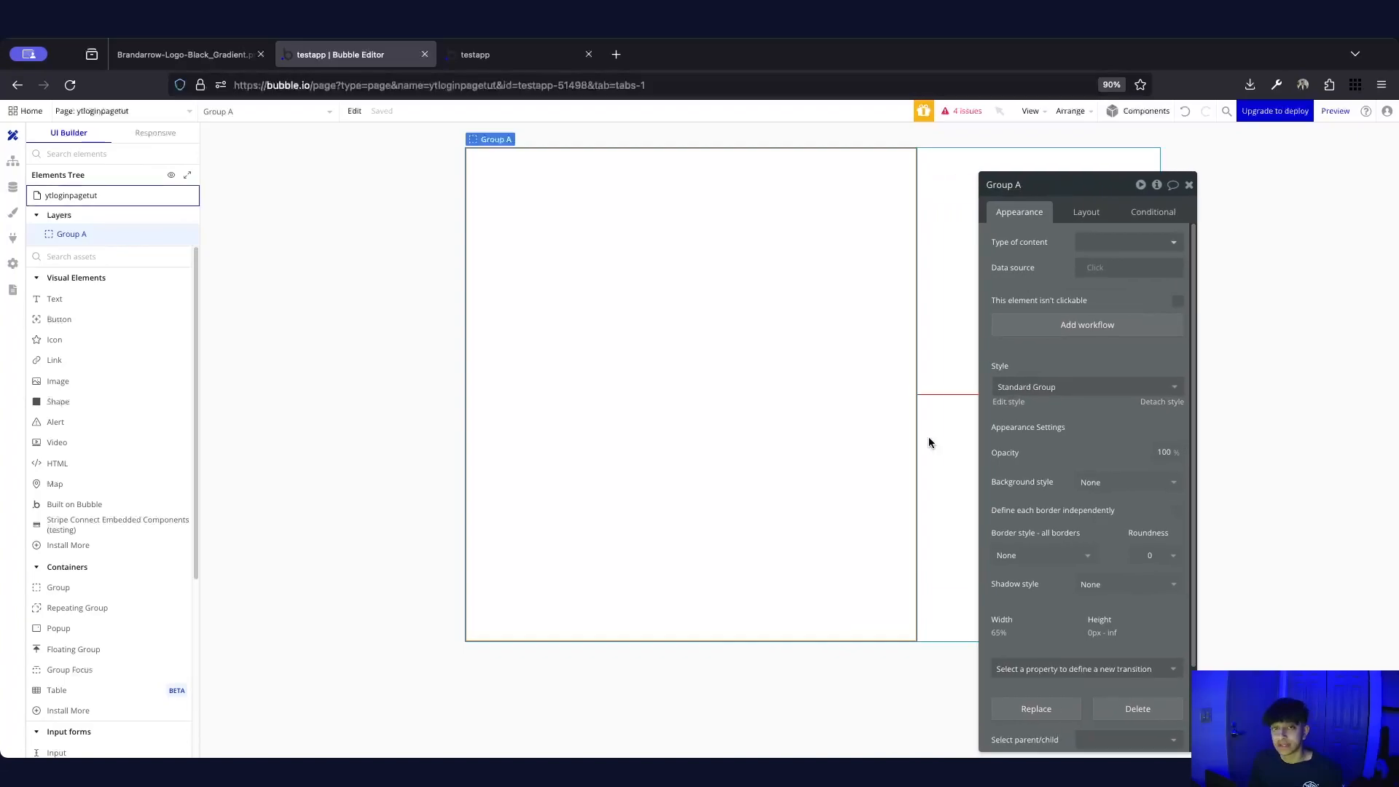
left_click(534, 54)
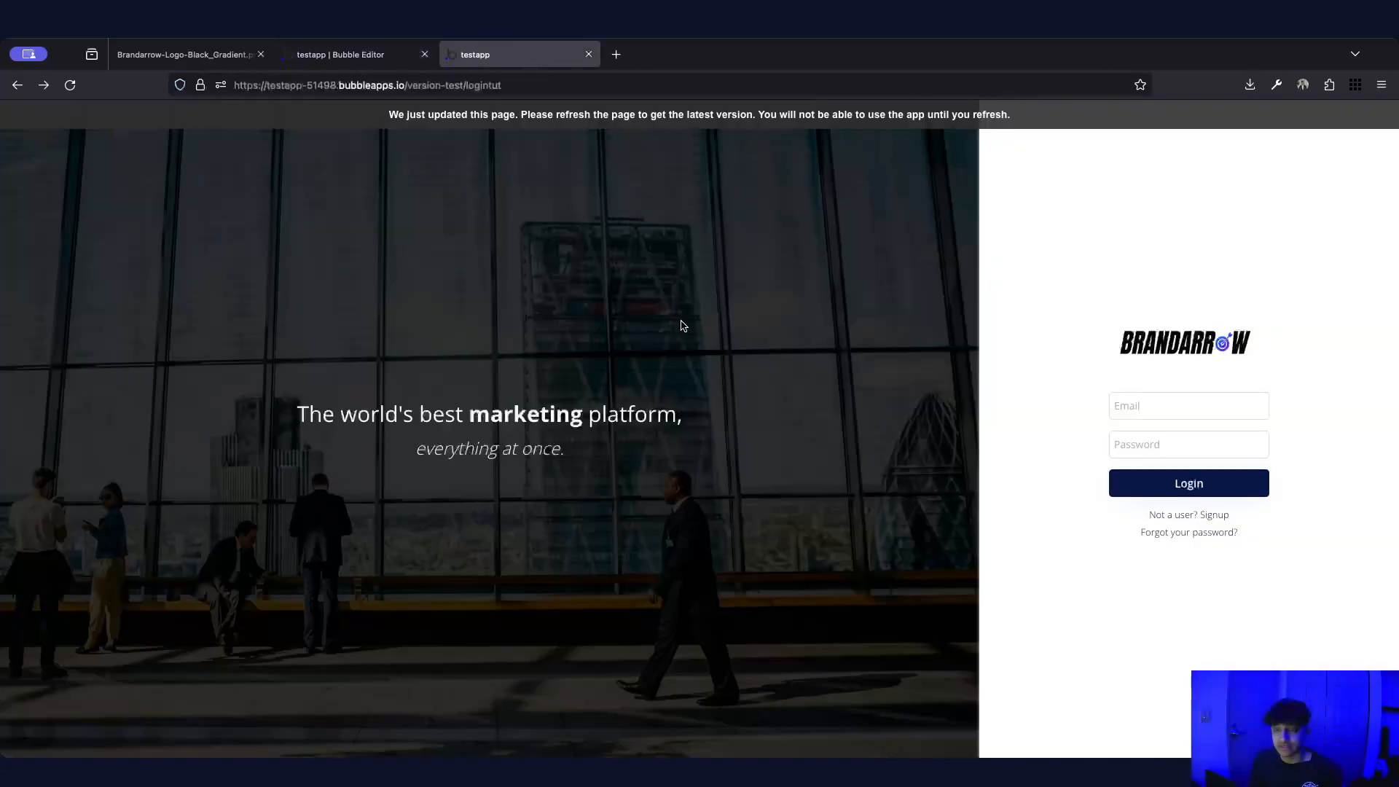
Give Group A a linear gradient from Primary (#0205D3) to Text (#091747)
left_click(391, 60)
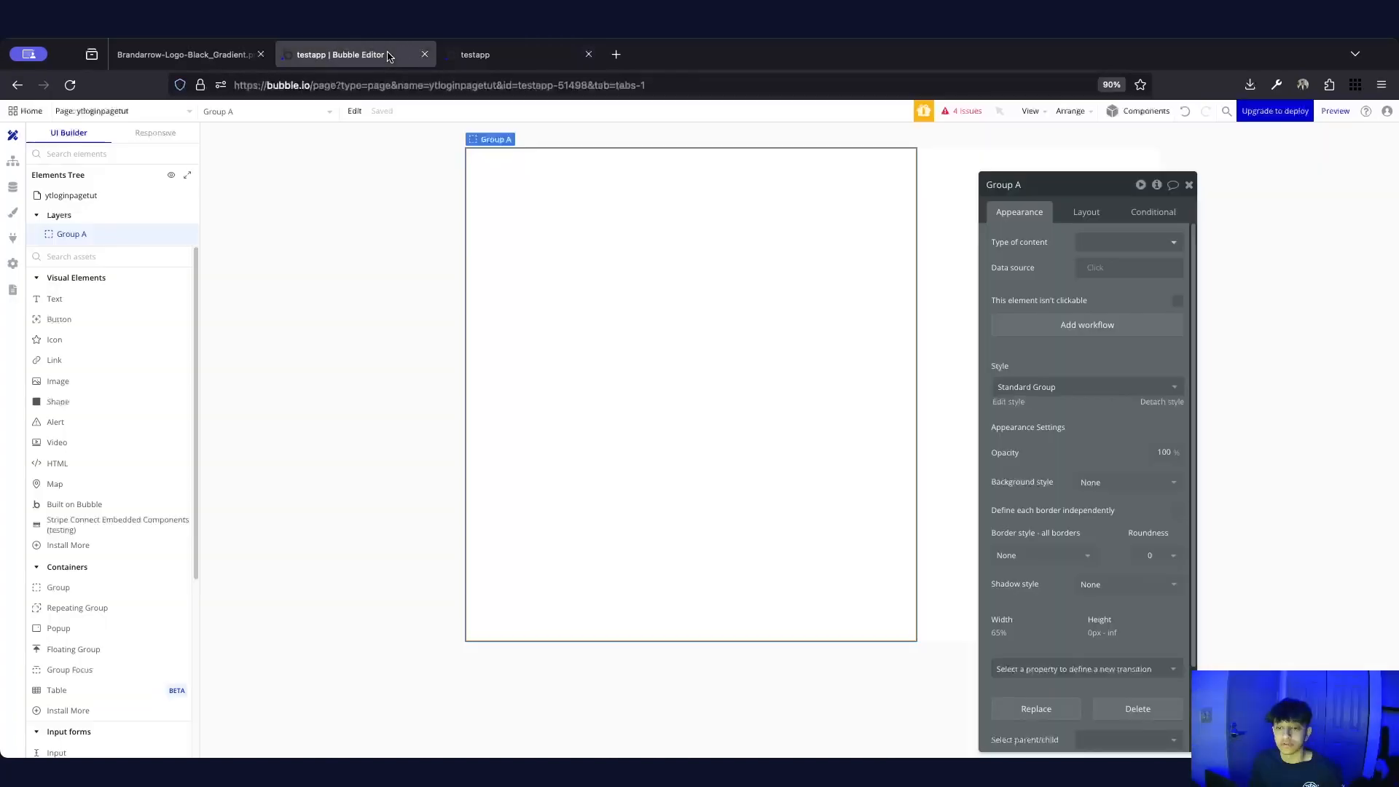
left_click(1079, 481)
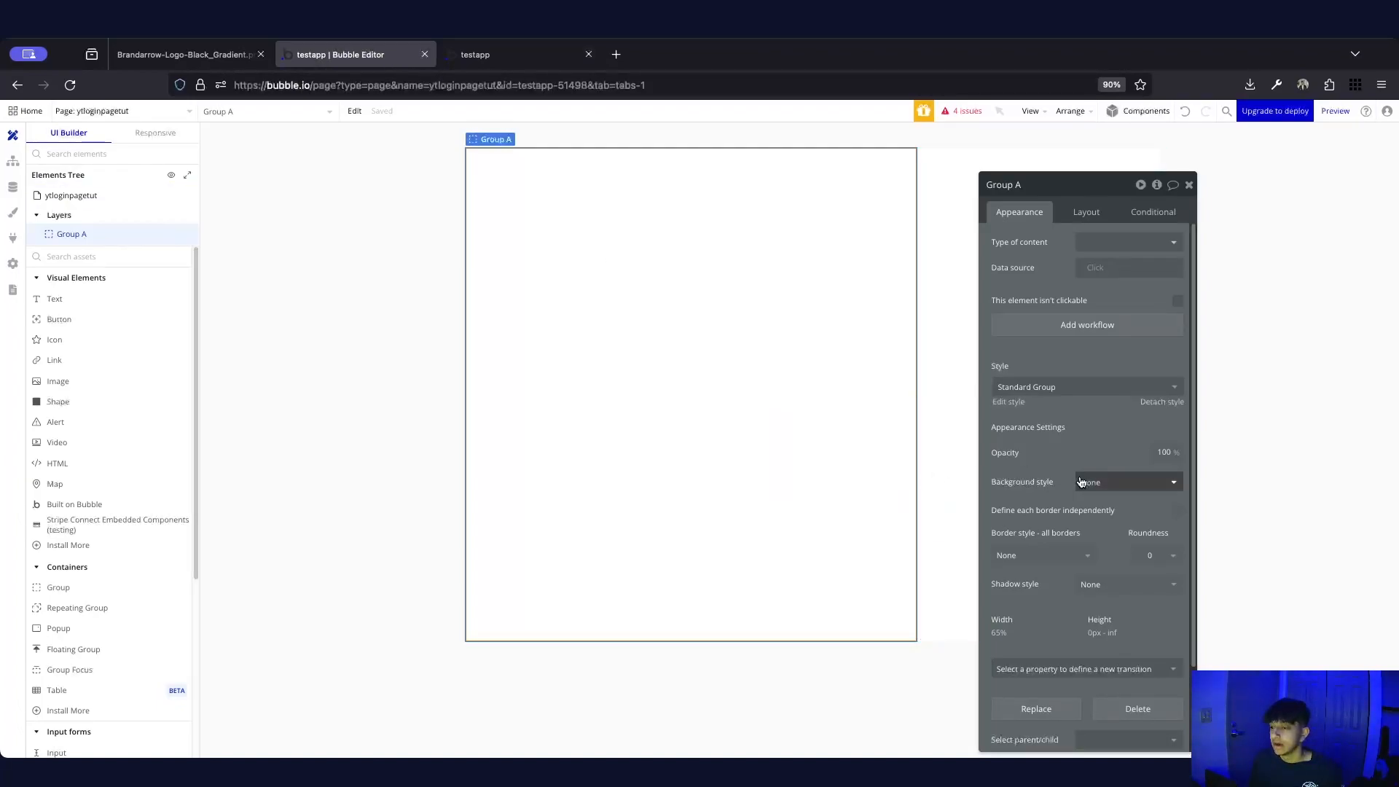
left_click(1110, 559)
left_click(1121, 507)
left_click(1131, 555)
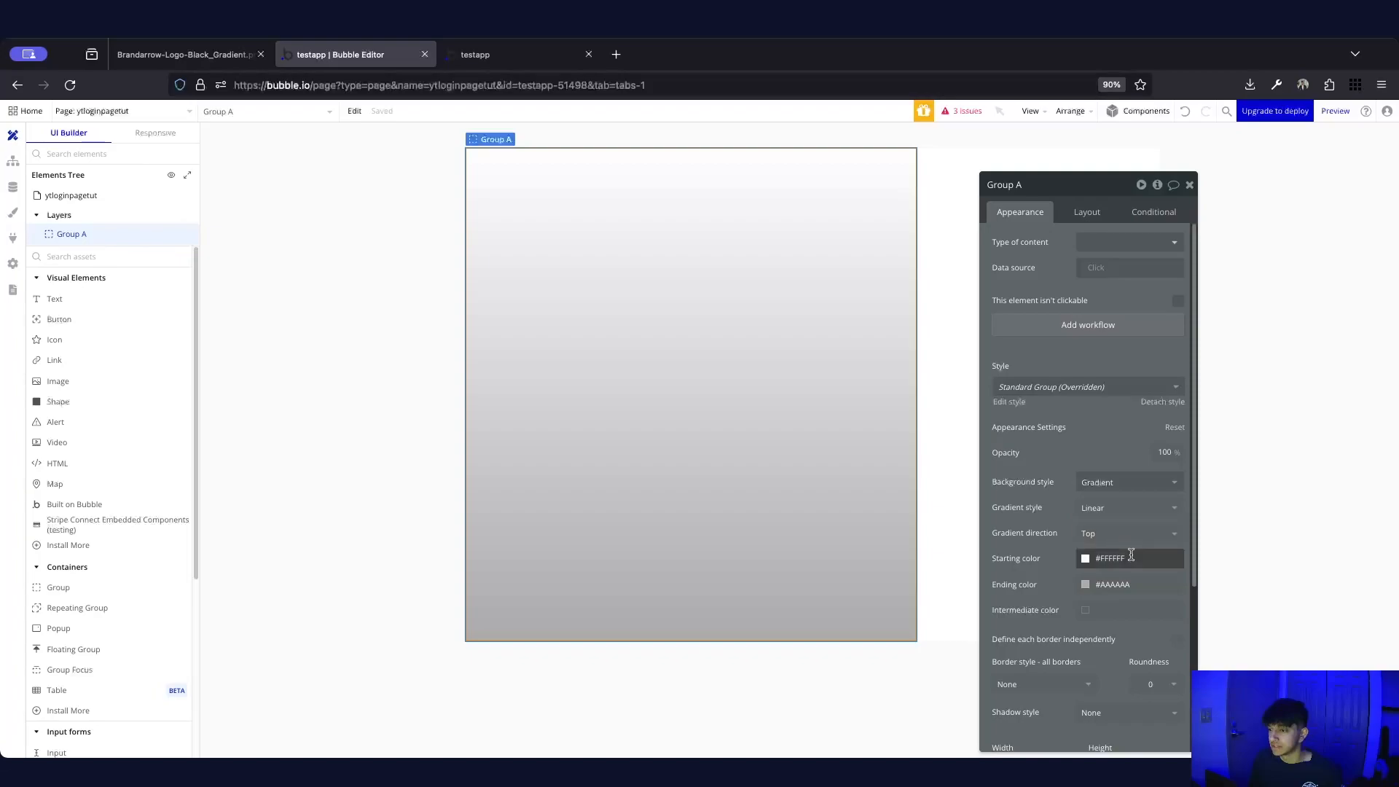
left_click(1085, 559)
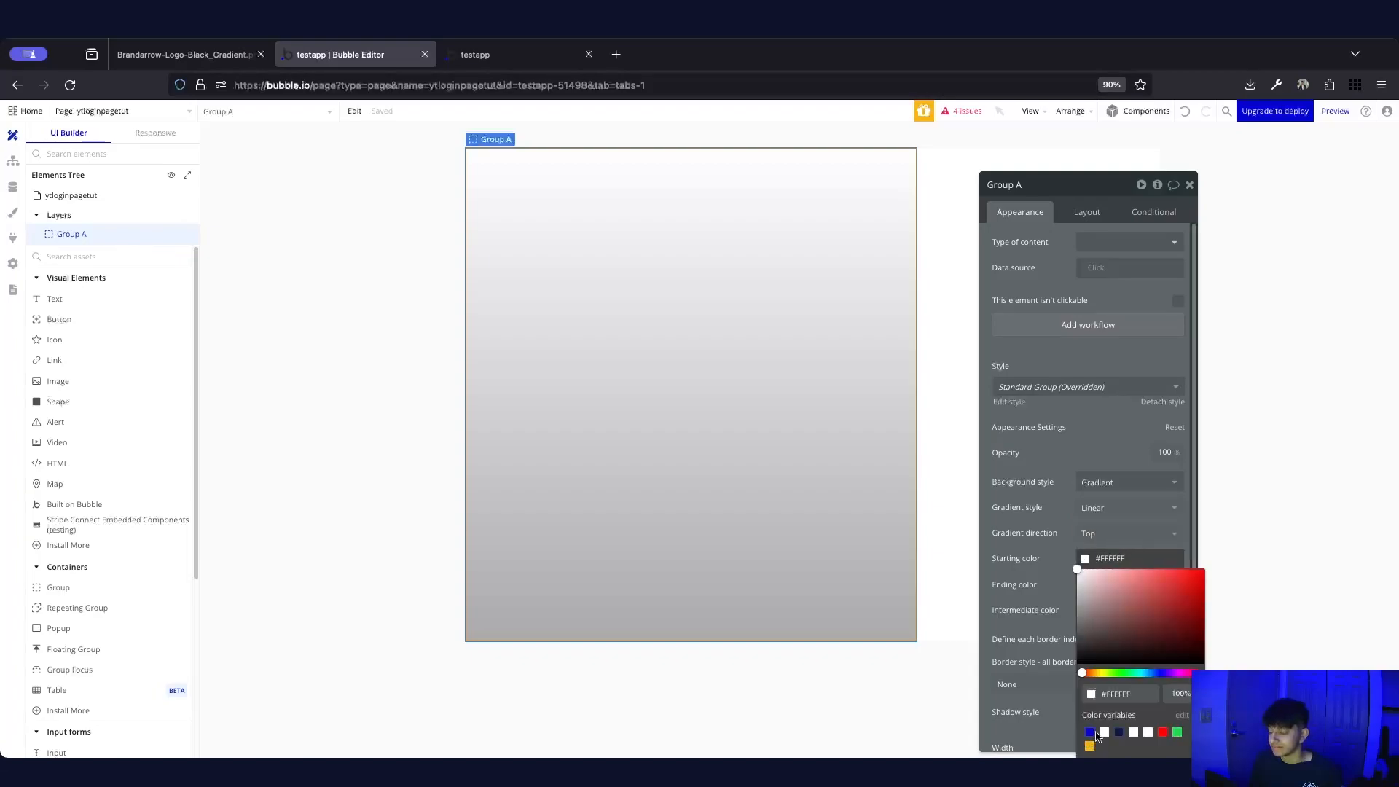
left_click(1023, 535)
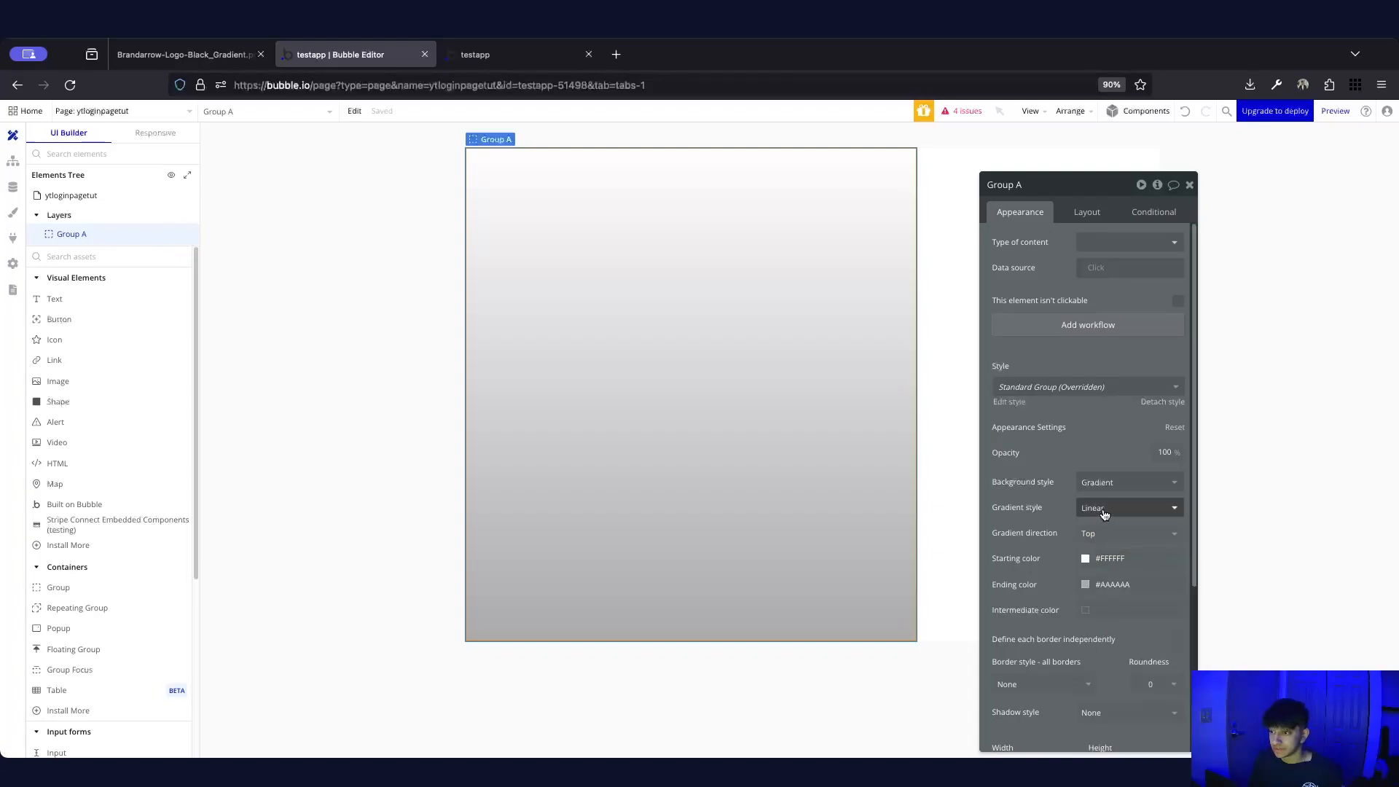
left_click(1085, 558)
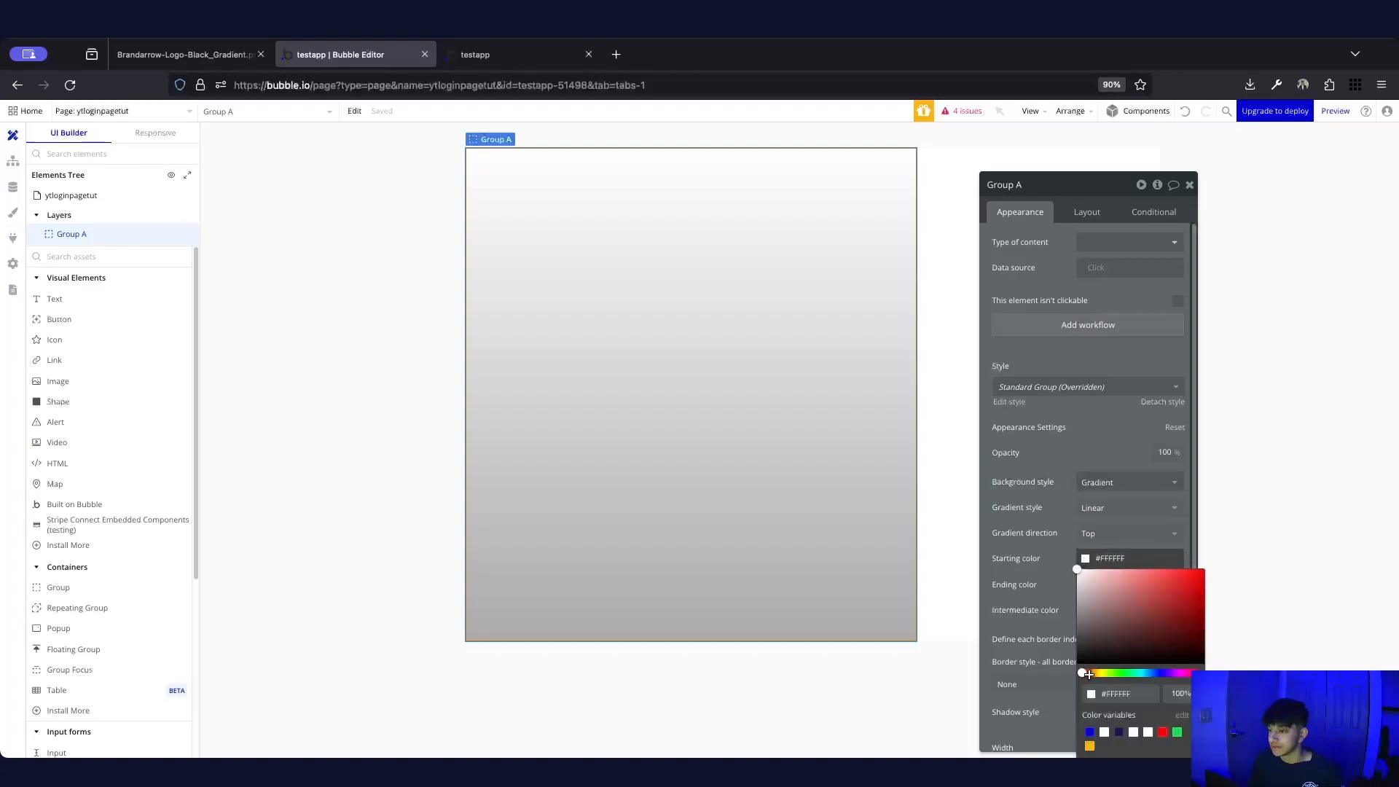
left_click(1090, 731)
left_click(1084, 584)
left_click(1086, 586)
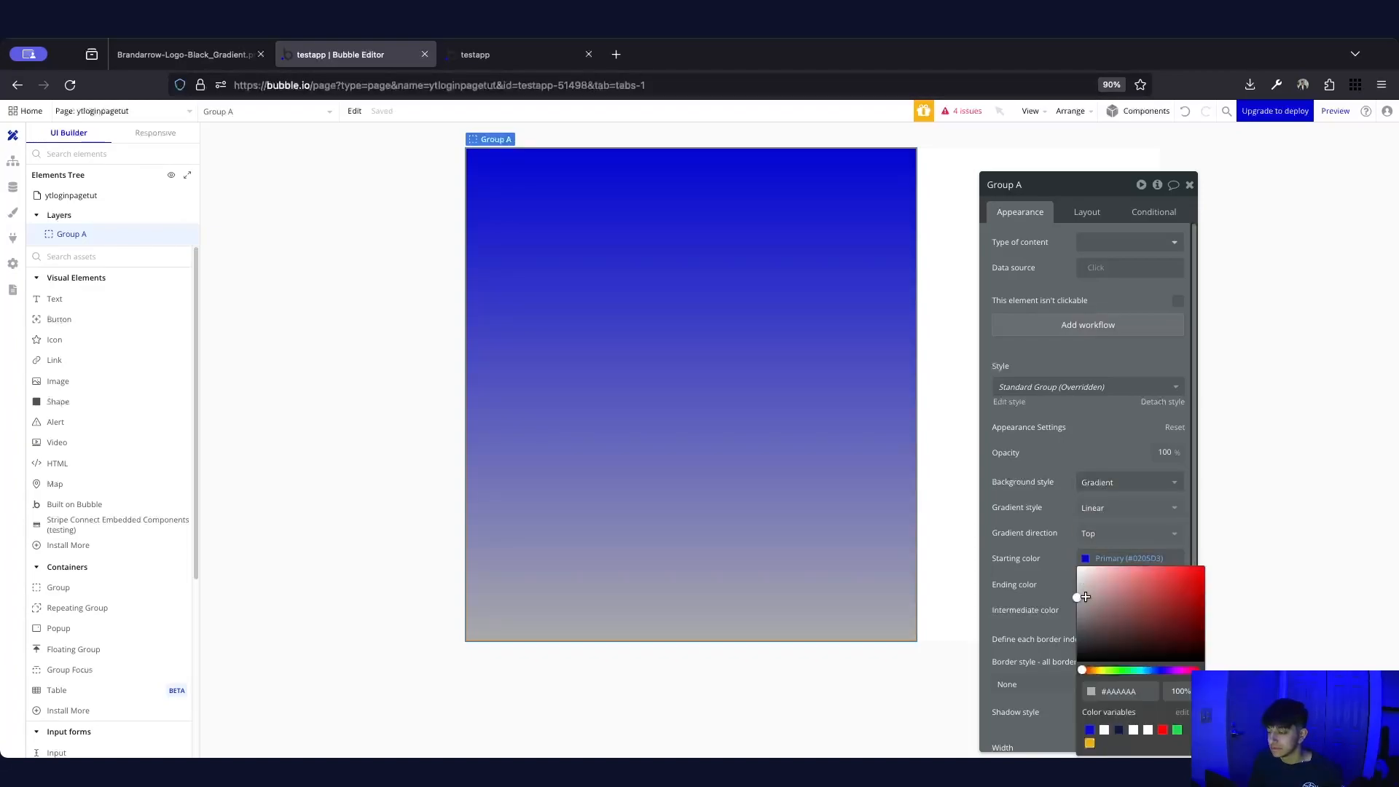
left_click(1120, 730)
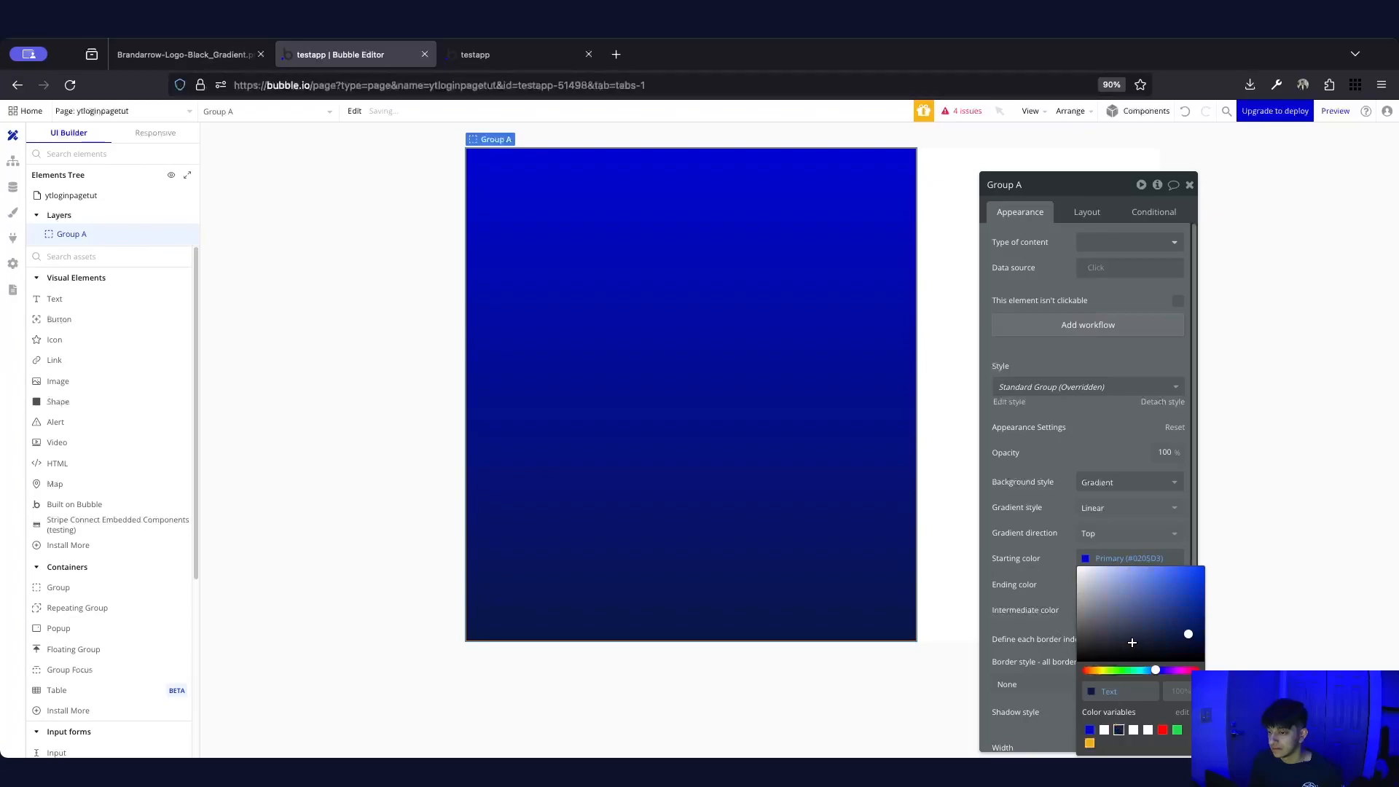
left_click(955, 437)
Try Right, Left and Bottom gradient directions, then settle on Top
left_click(956, 438)
left_click(684, 348)
left_click(1128, 533)
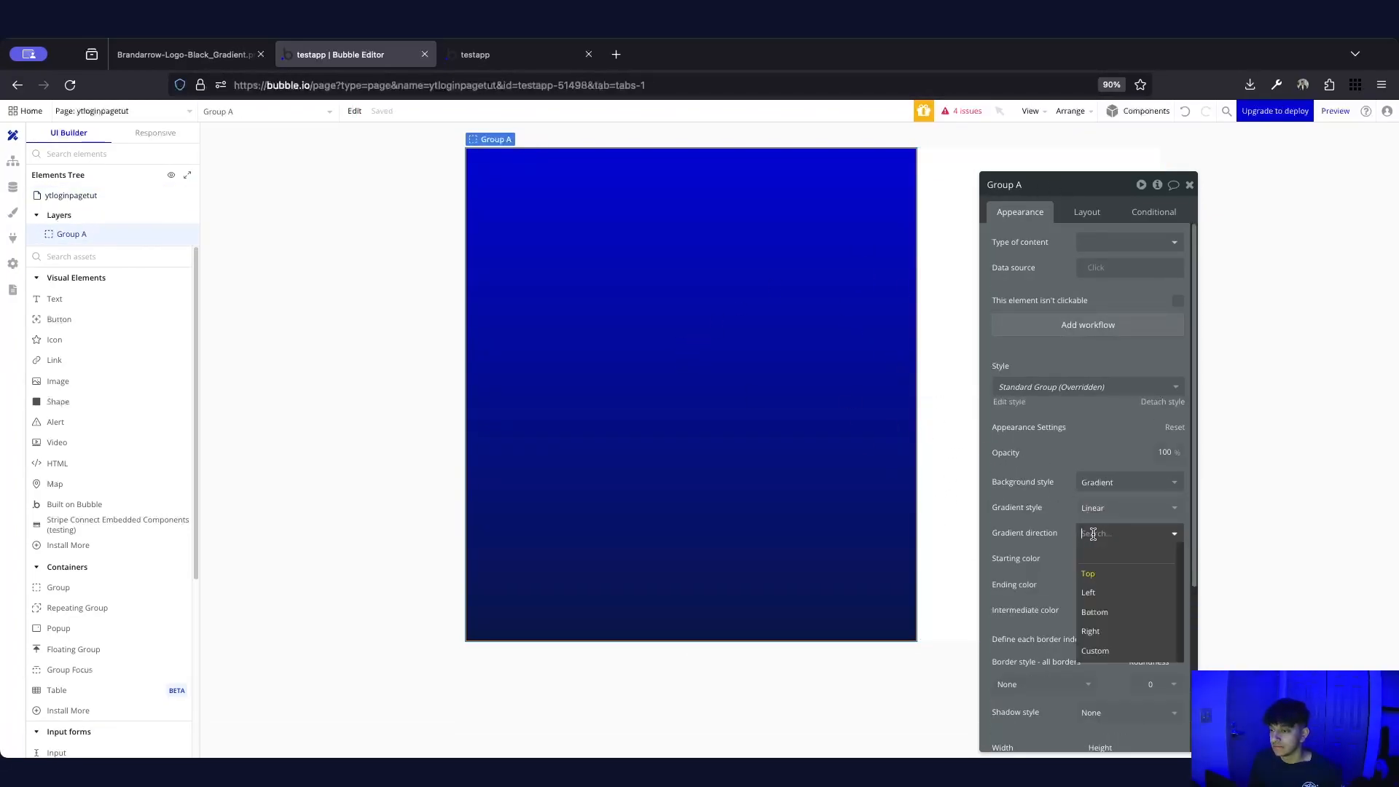
left_click(1100, 630)
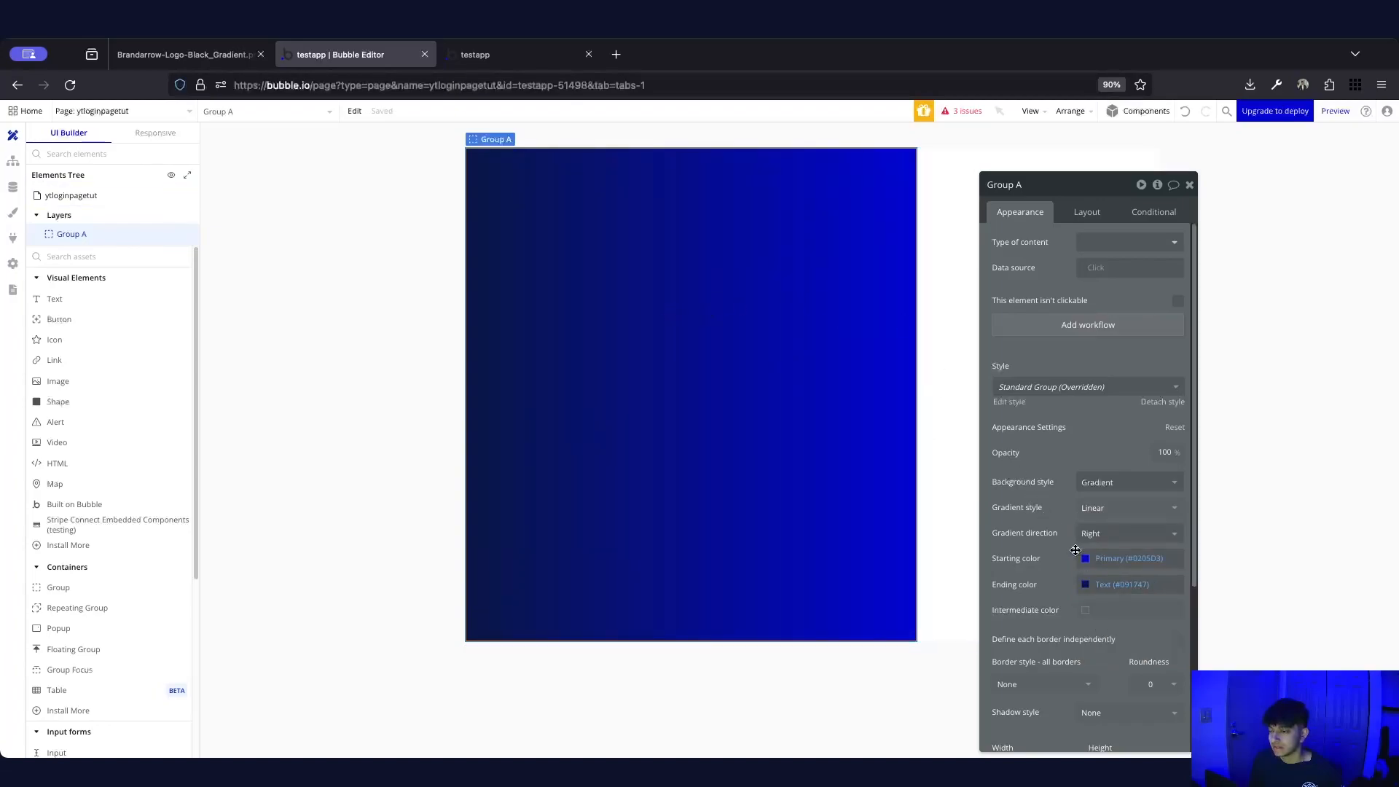
left_click(1101, 533)
left_click(1089, 592)
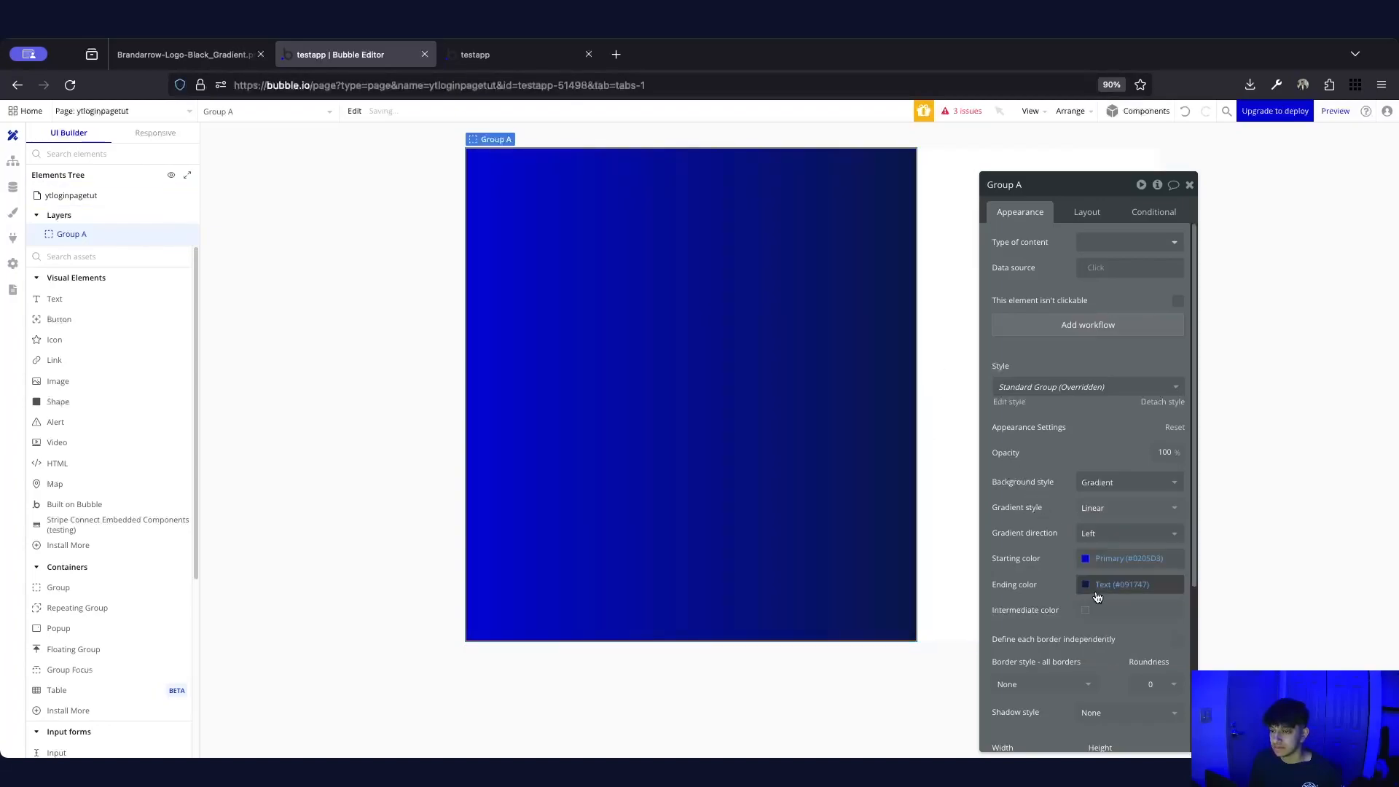
left_click(1104, 538)
left_click(1107, 620)
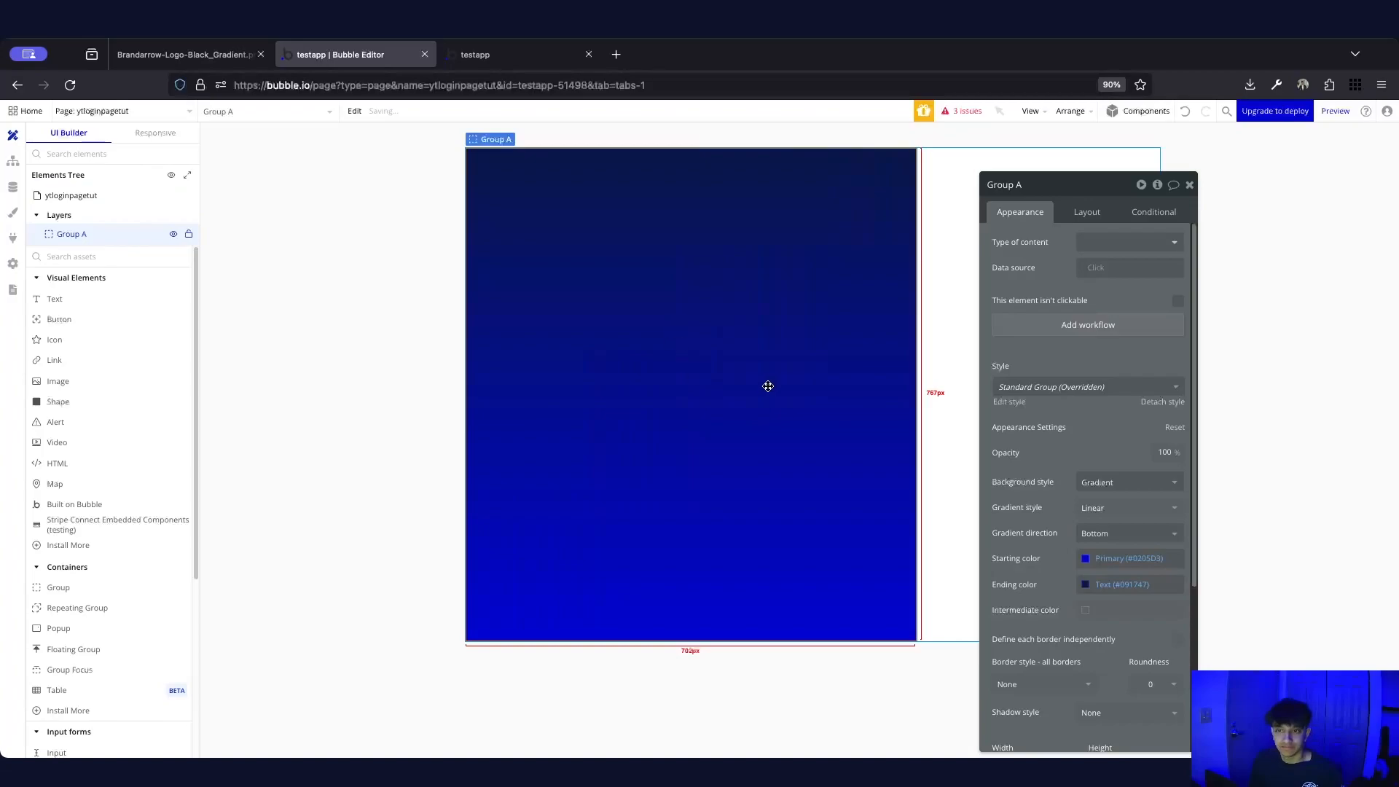
left_click(1189, 184)
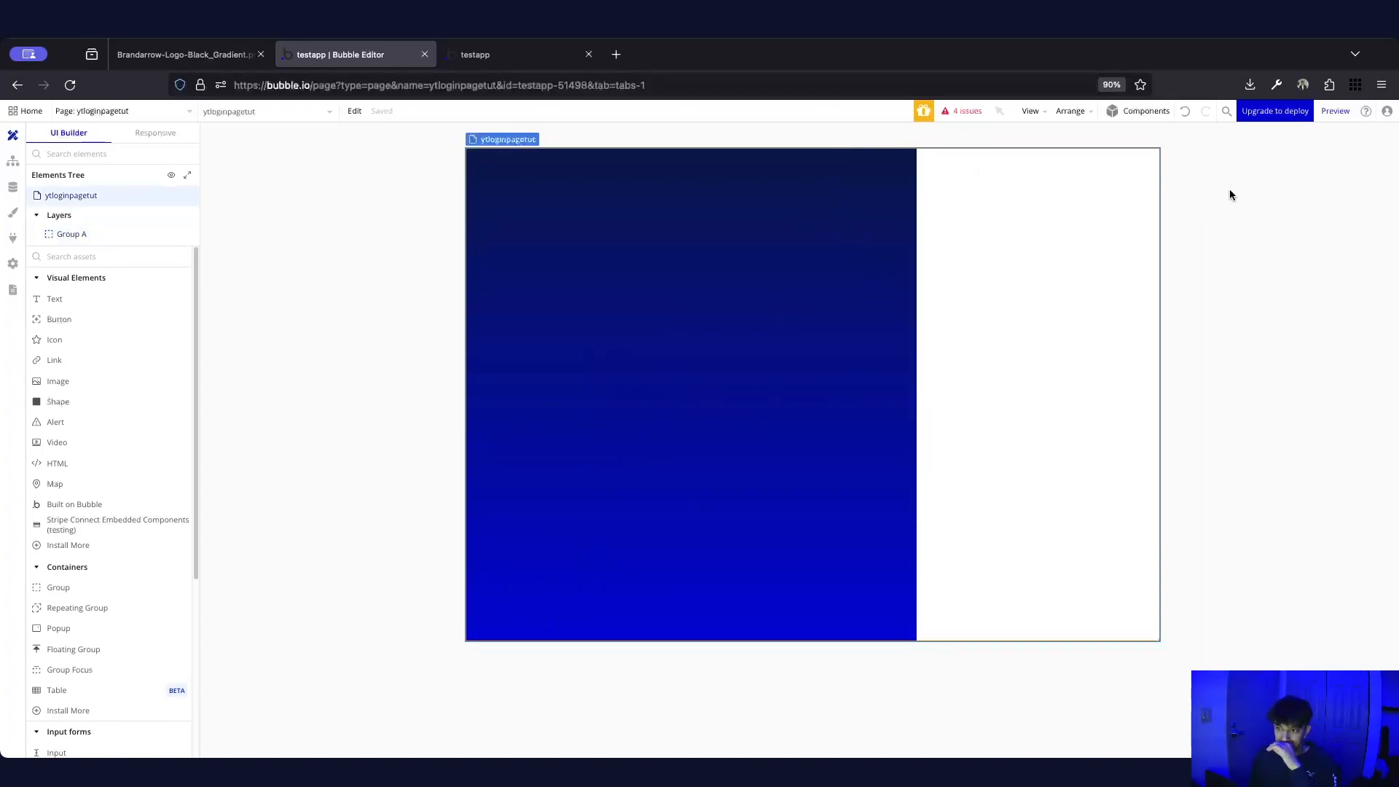
double_click(766, 271)
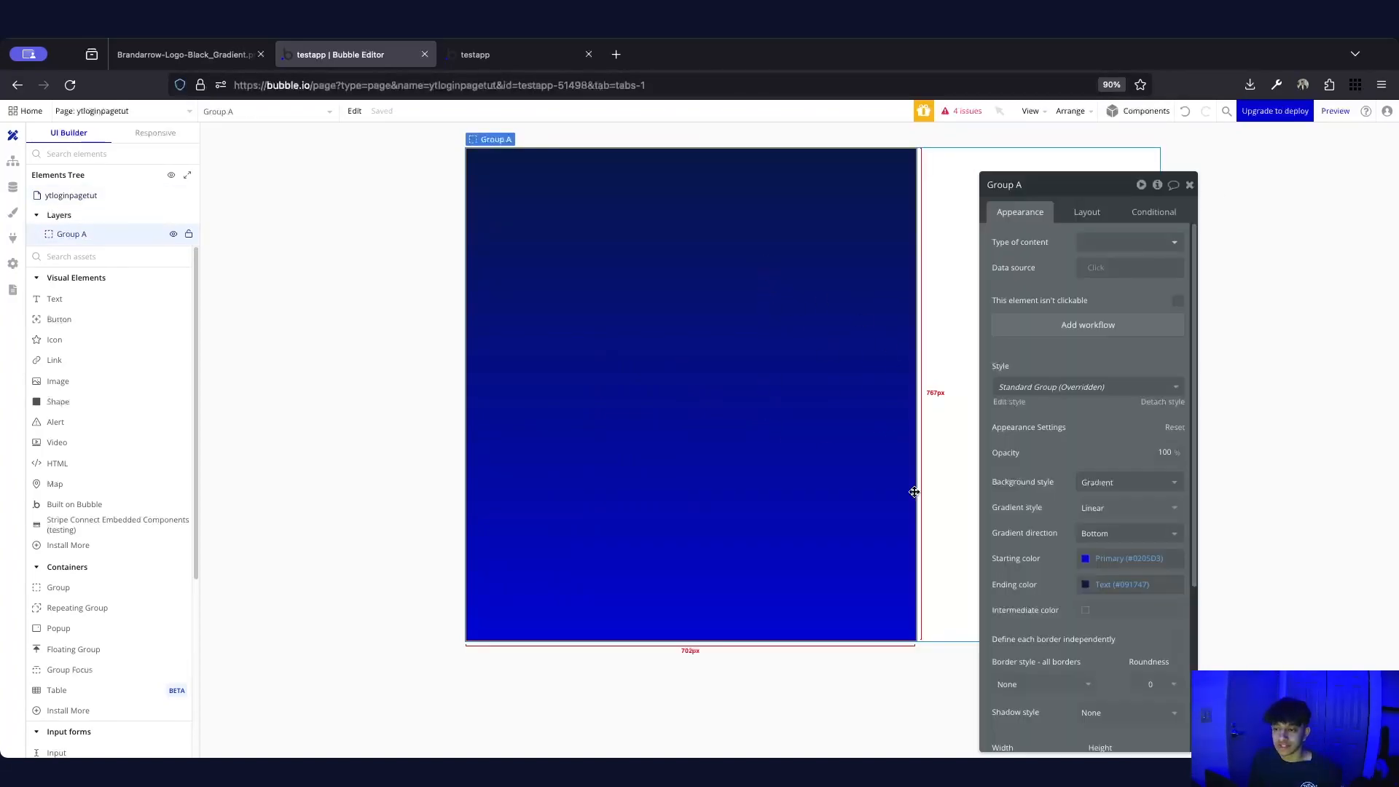
left_click(1080, 537)
left_click(1098, 575)
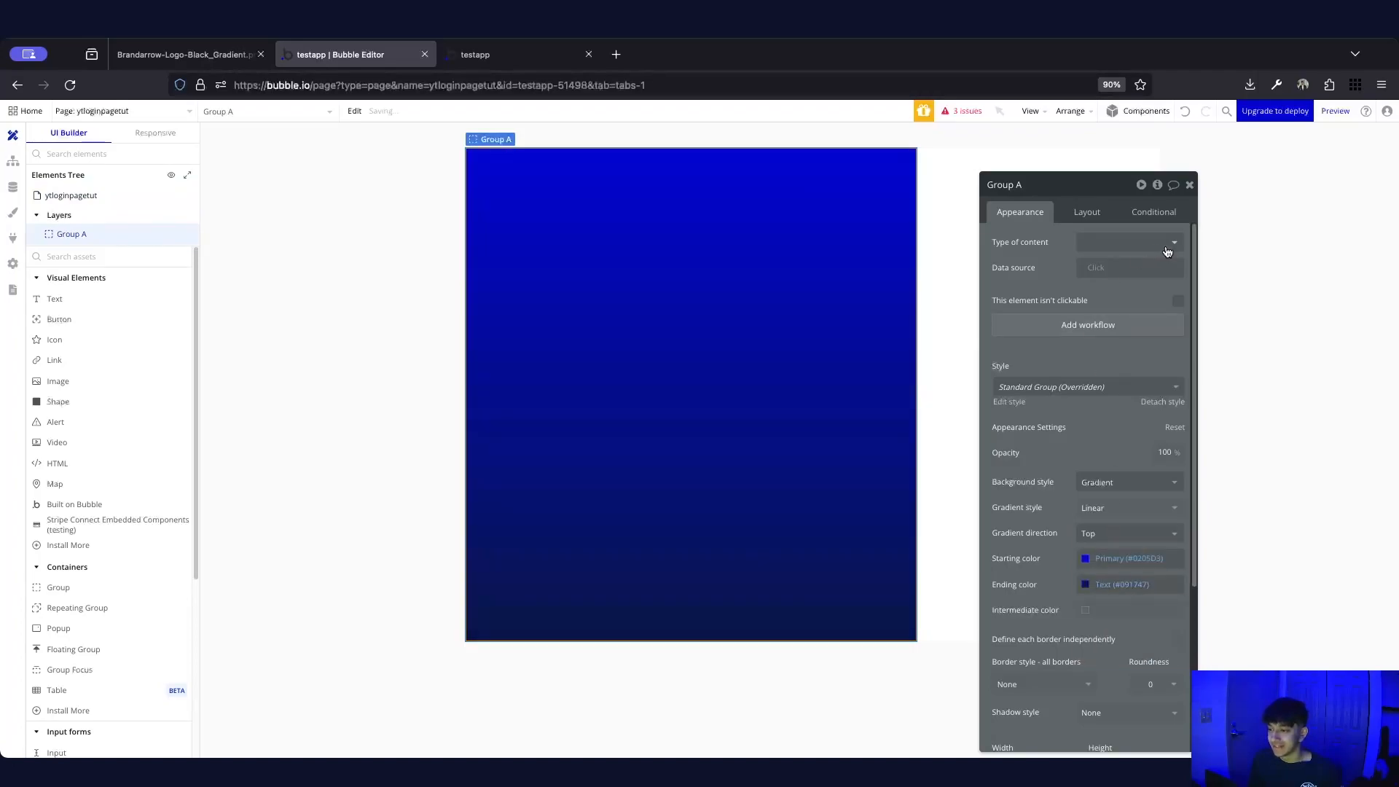
left_click(1189, 184)
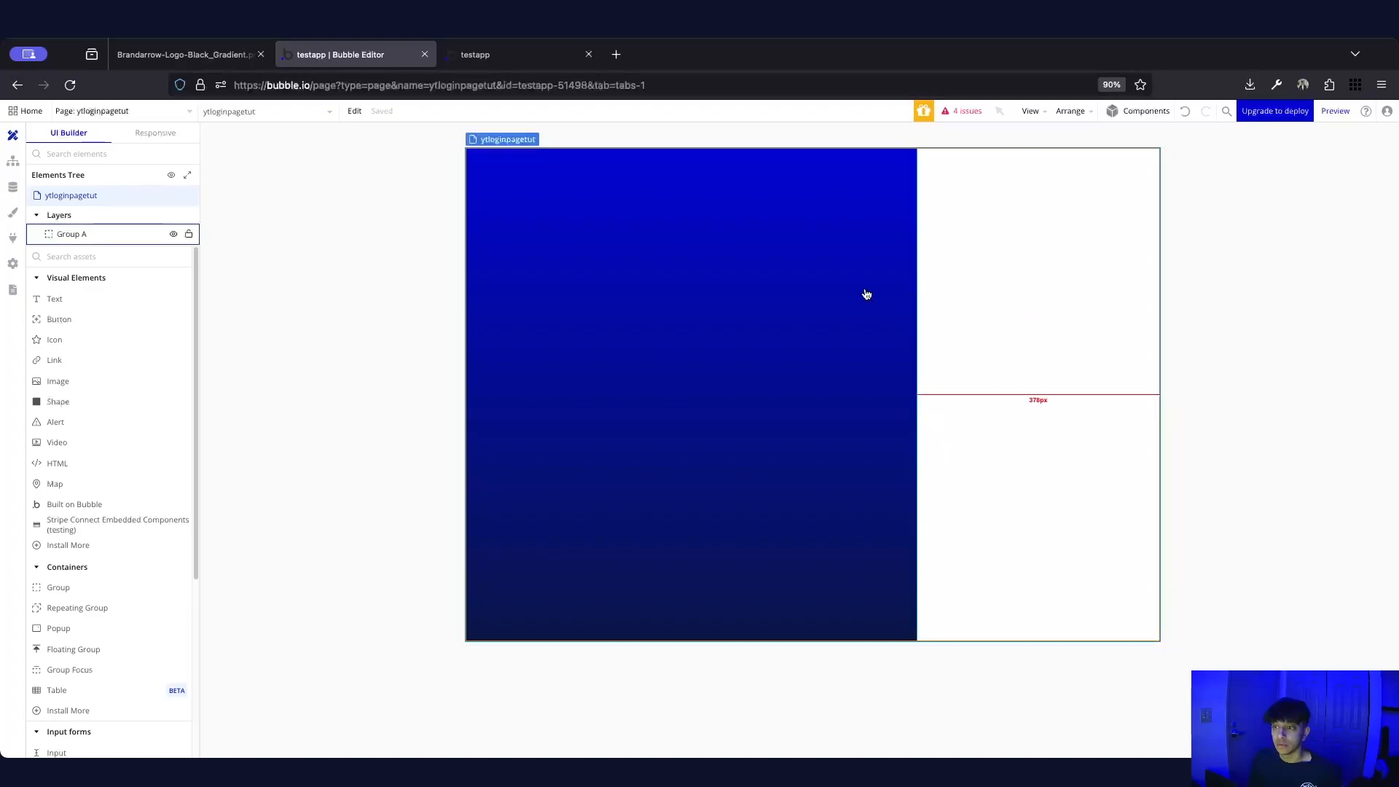
Rename Group A to Left Container in the Layers tree
left_click(78, 235)
double_click(77, 232)
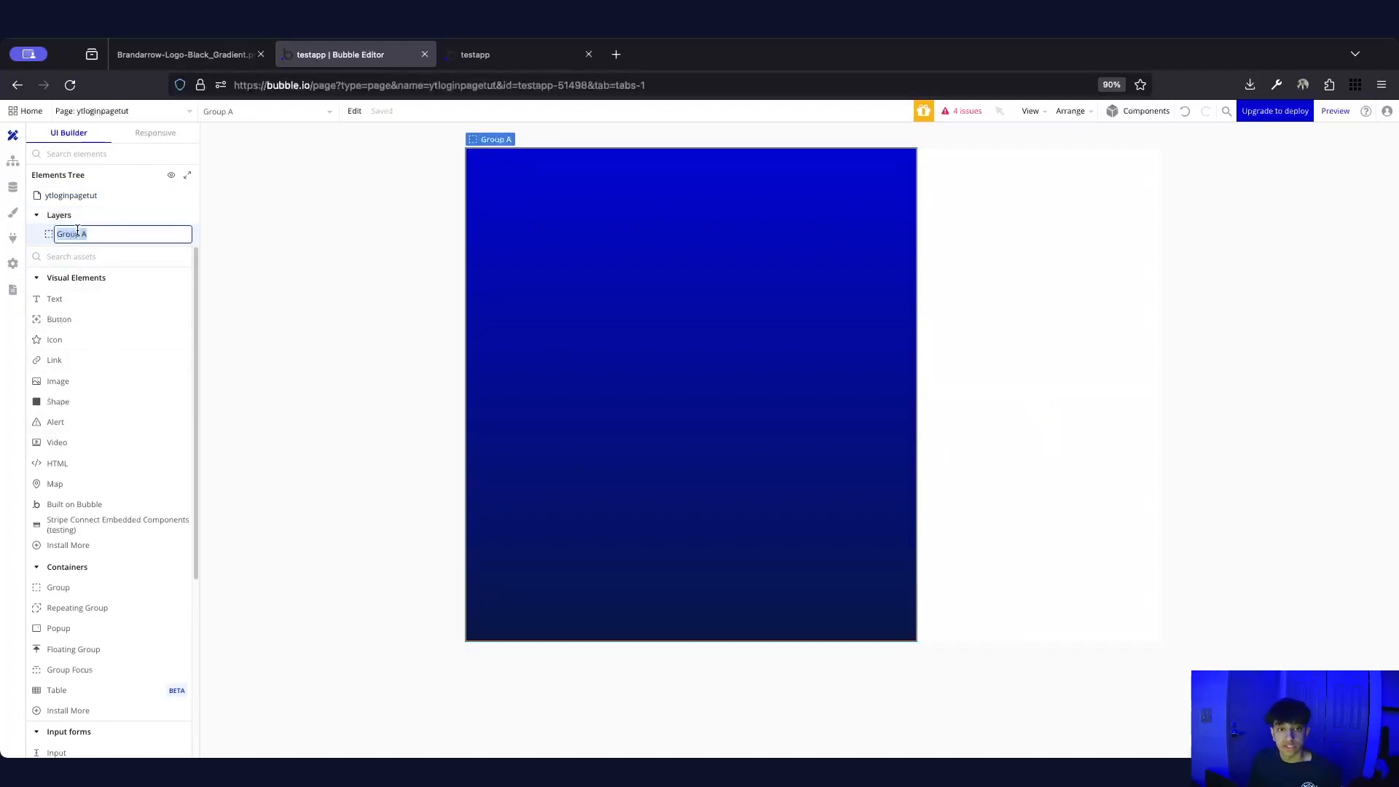
type("Left")
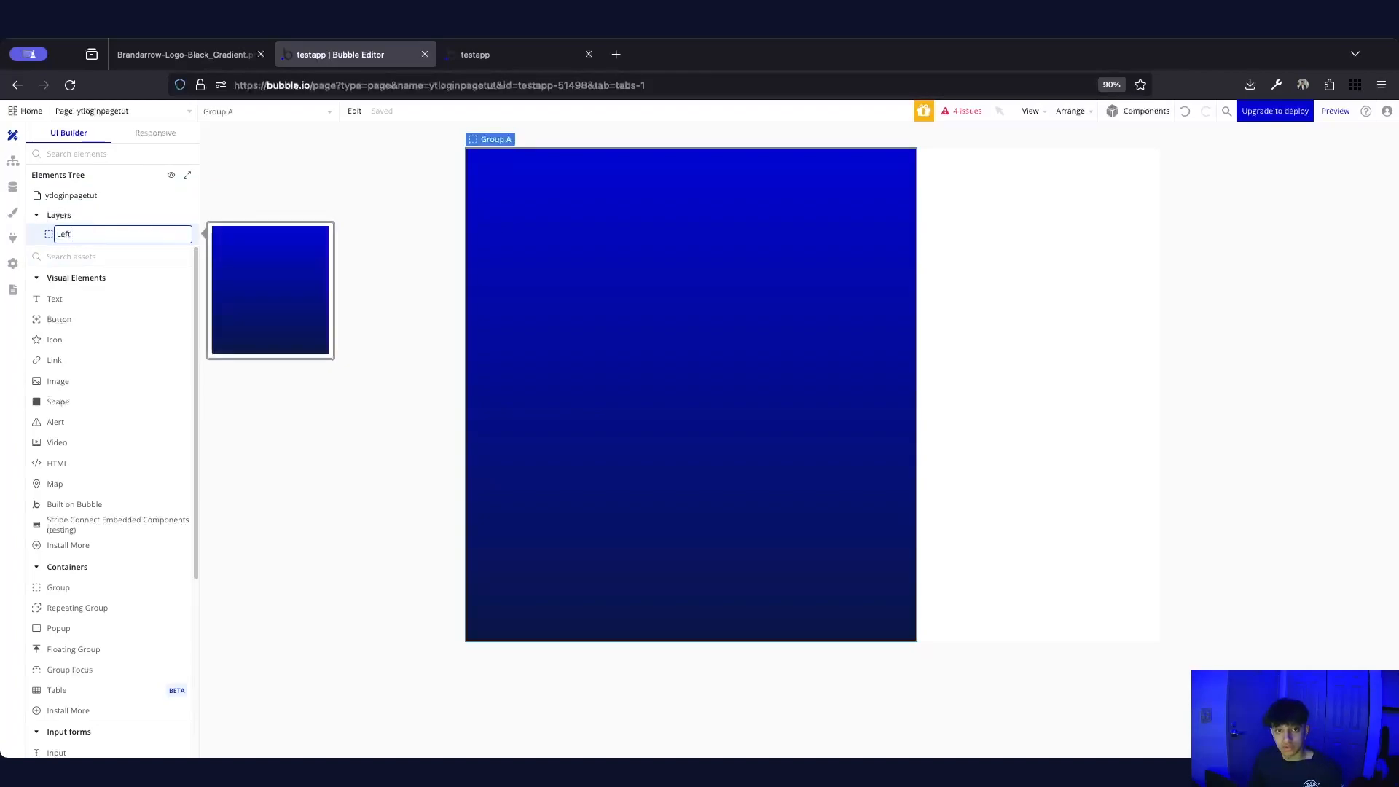
type(" Container")
key("Return")
Duplicate Left Container with Ctrl+D, name the copy Right Container, and open its properties
key("ctrl+d")
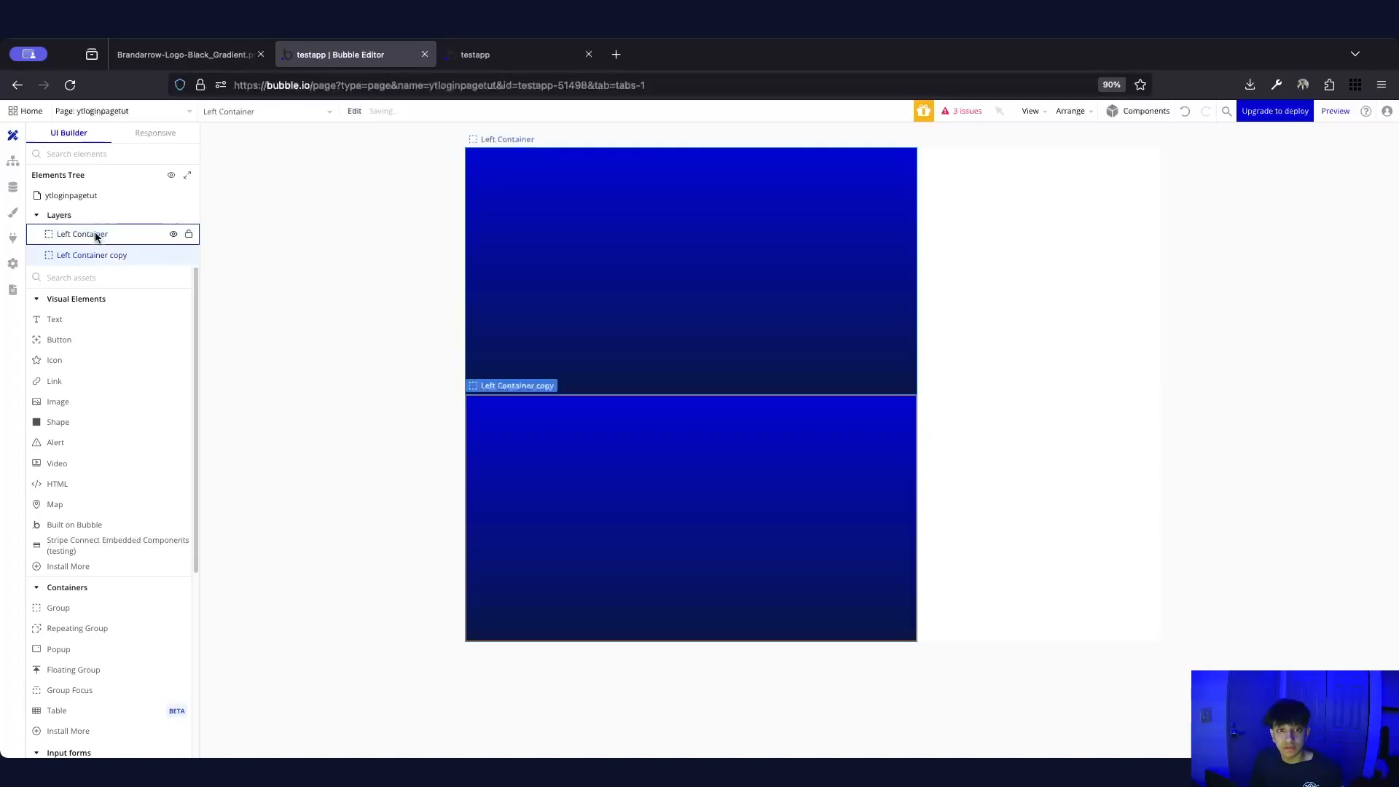
double_click(94, 254)
type("Right C")
key("Return")
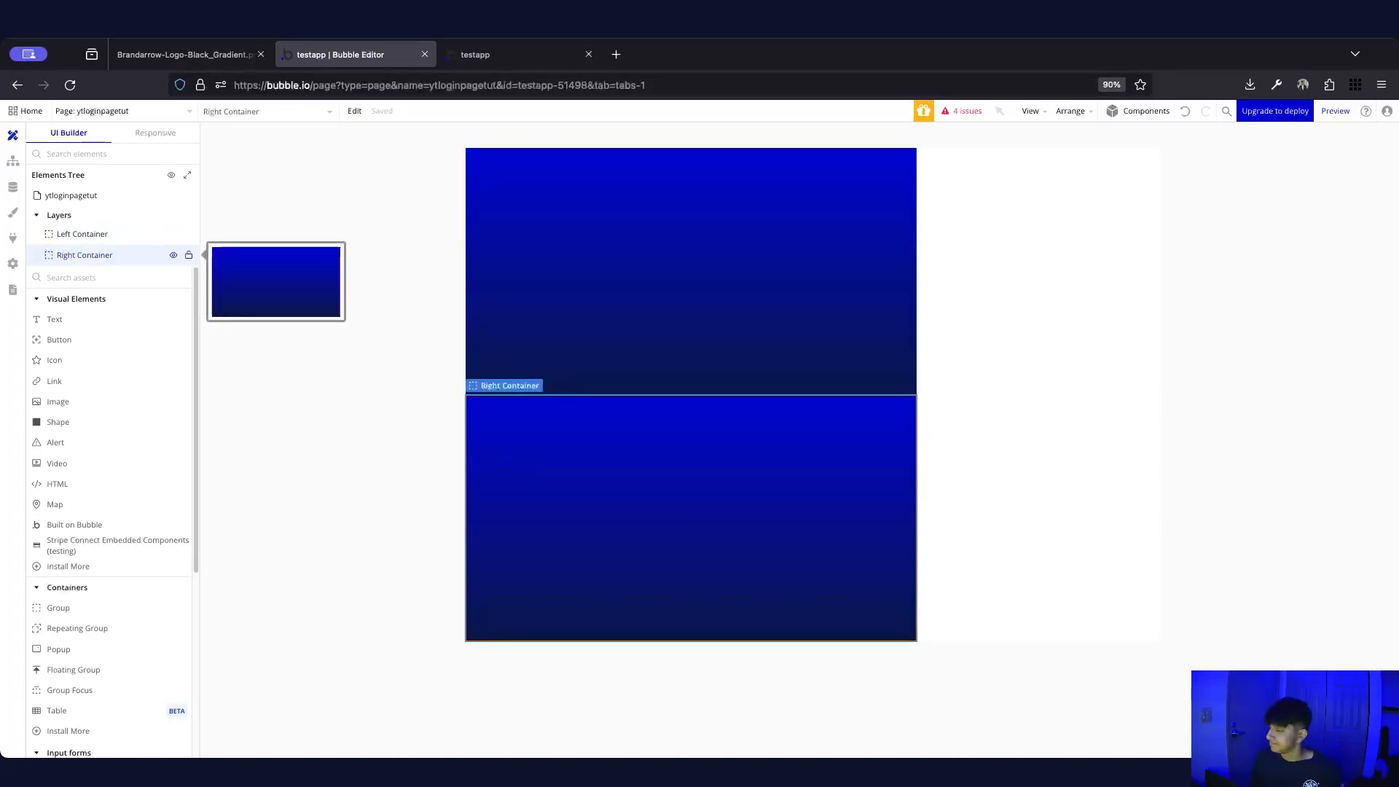
right_click(129, 256)
left_click(225, 274)
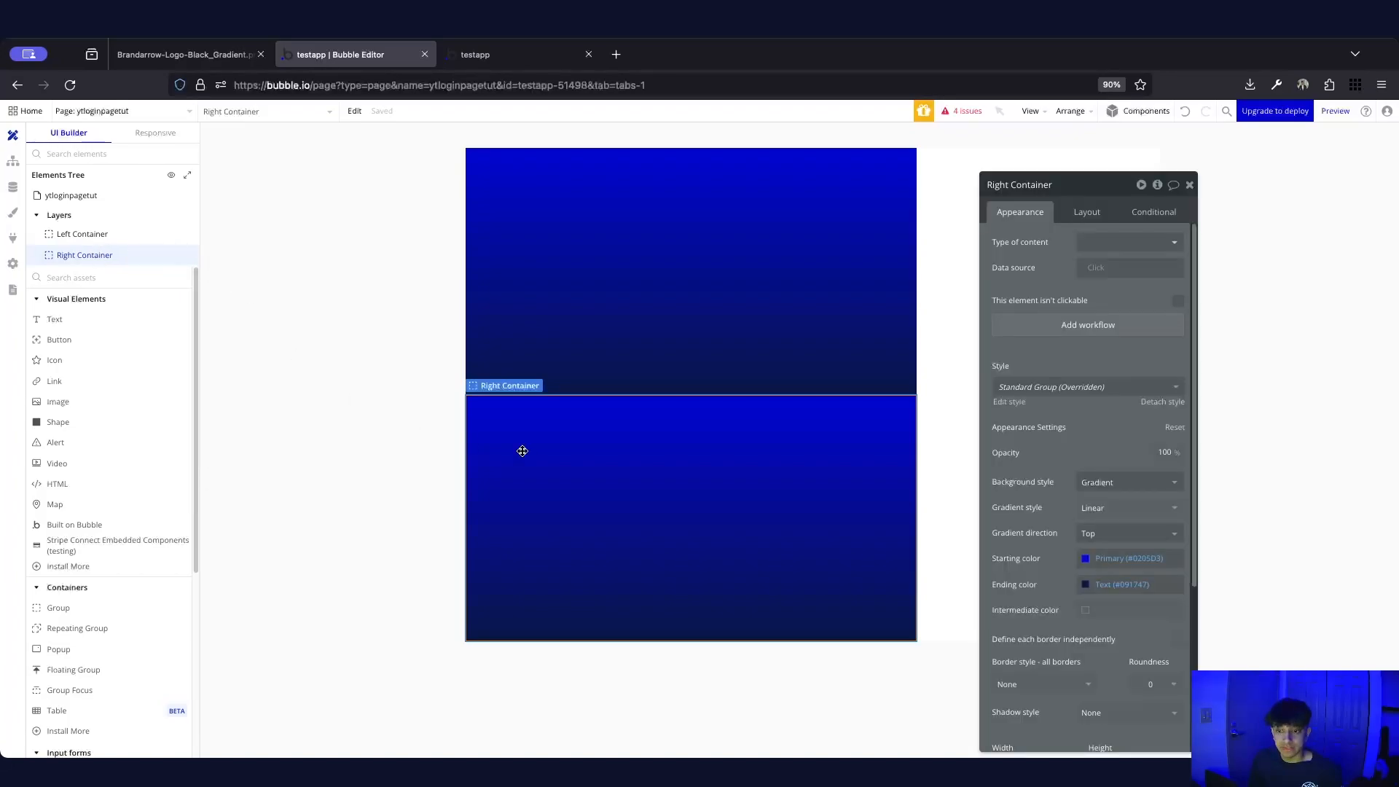
Give Right Container 35% width and a flat light grey (#EBEBEB) background
left_click(1087, 217)
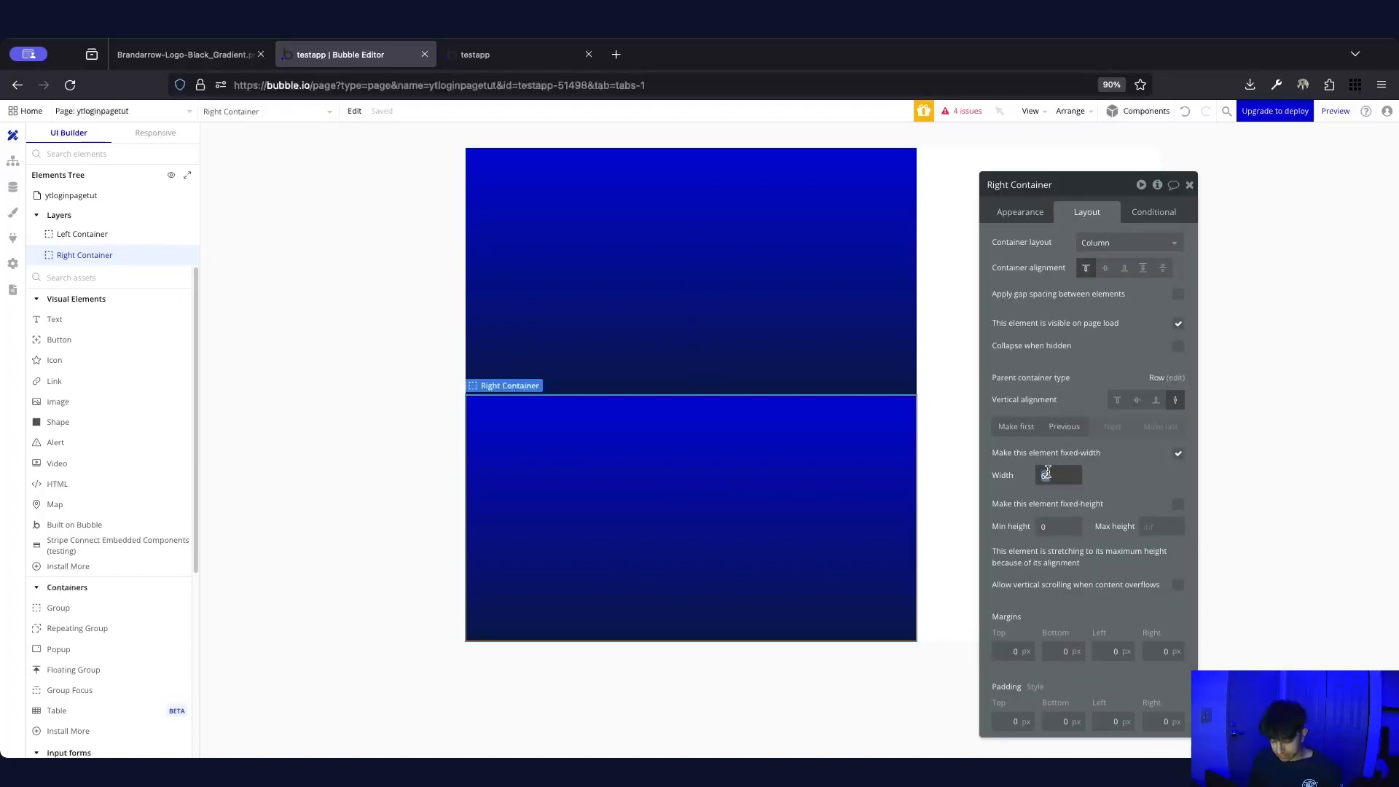
left_click(1123, 473)
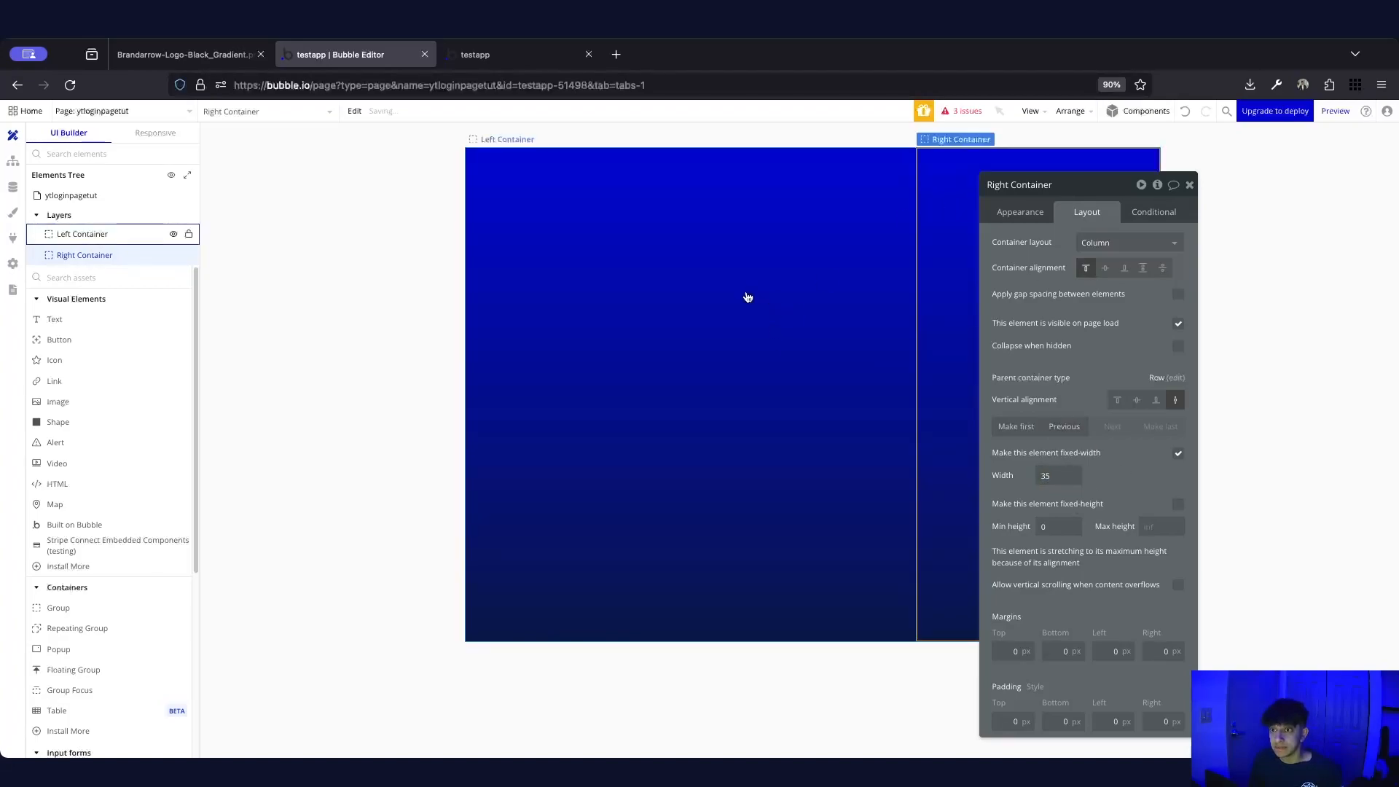
left_click(1021, 212)
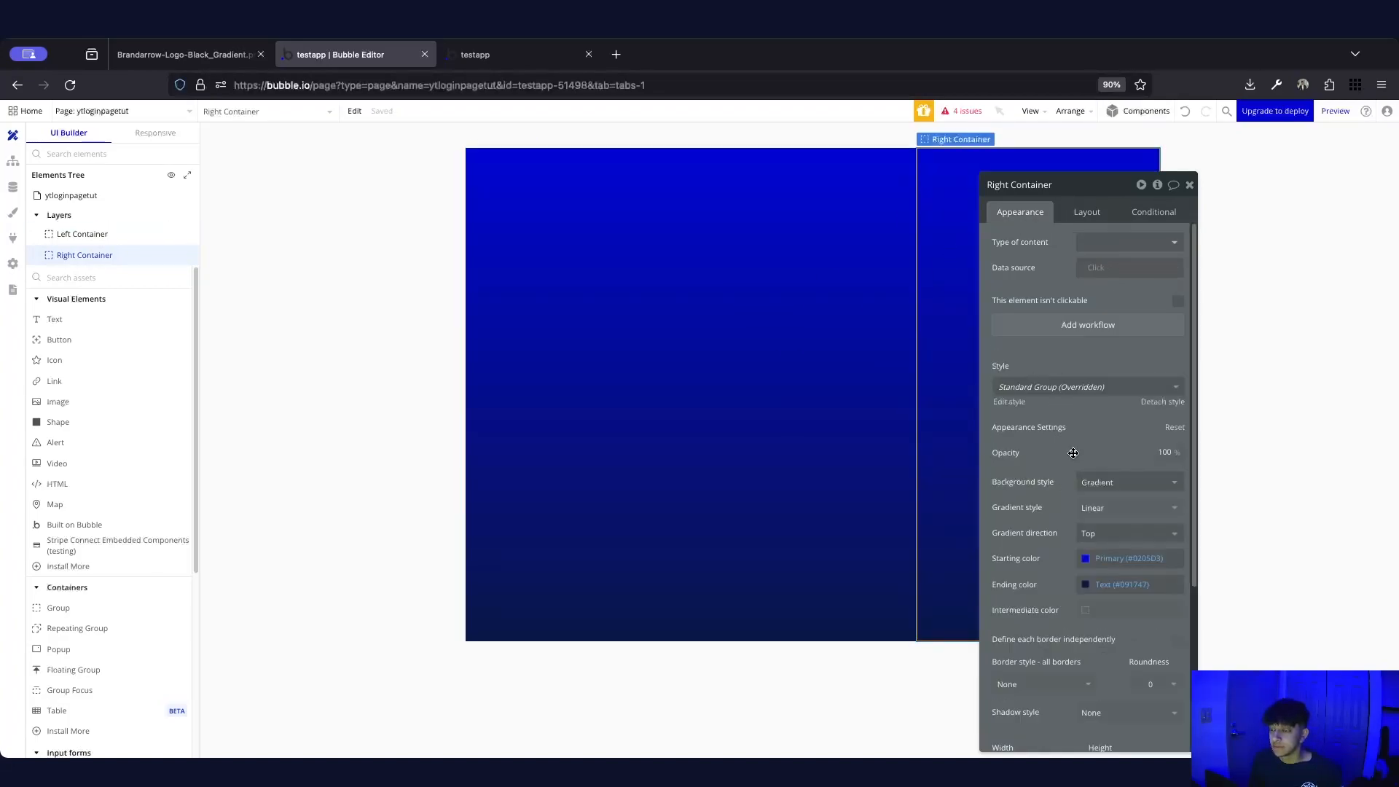
scroll(1071, 447, "down", 3)
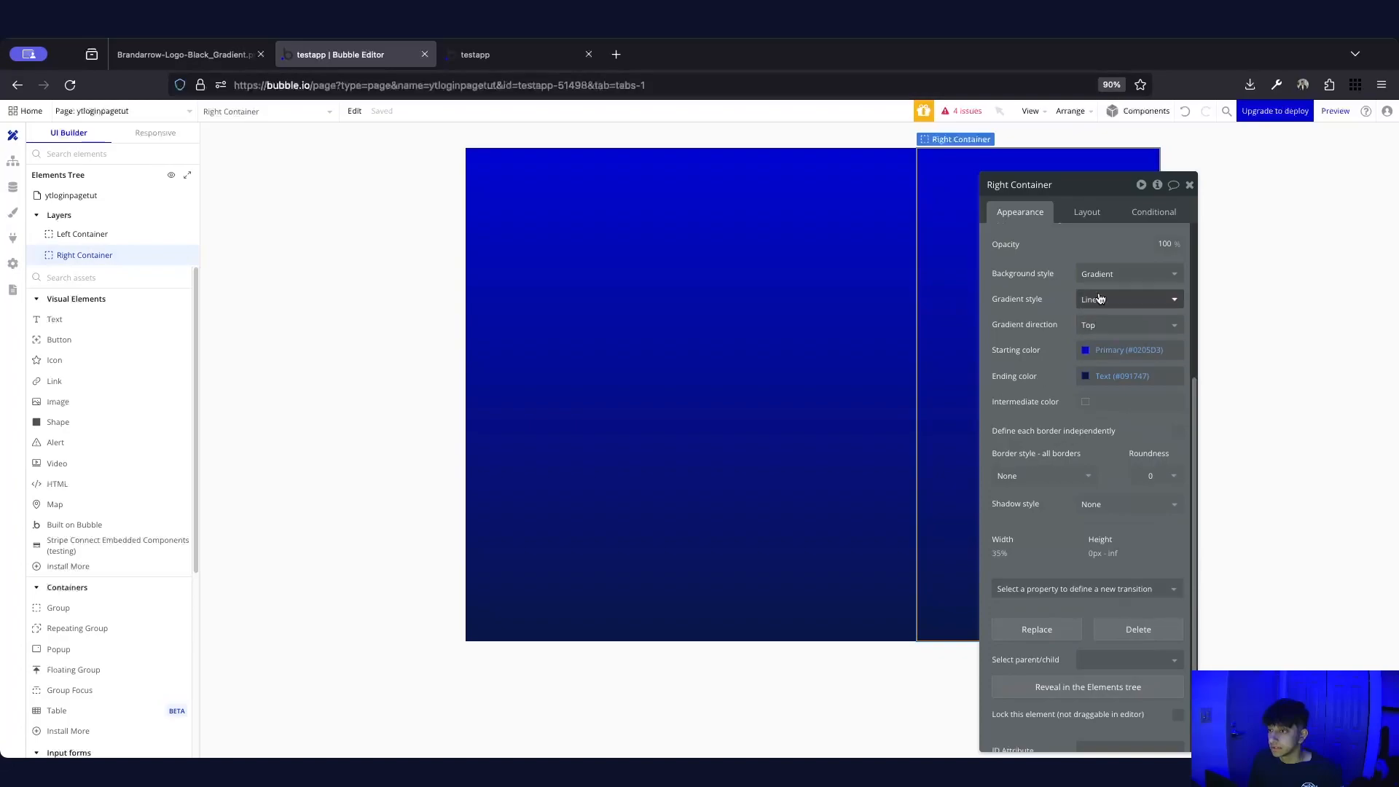
left_click(1104, 271)
left_click(1108, 334)
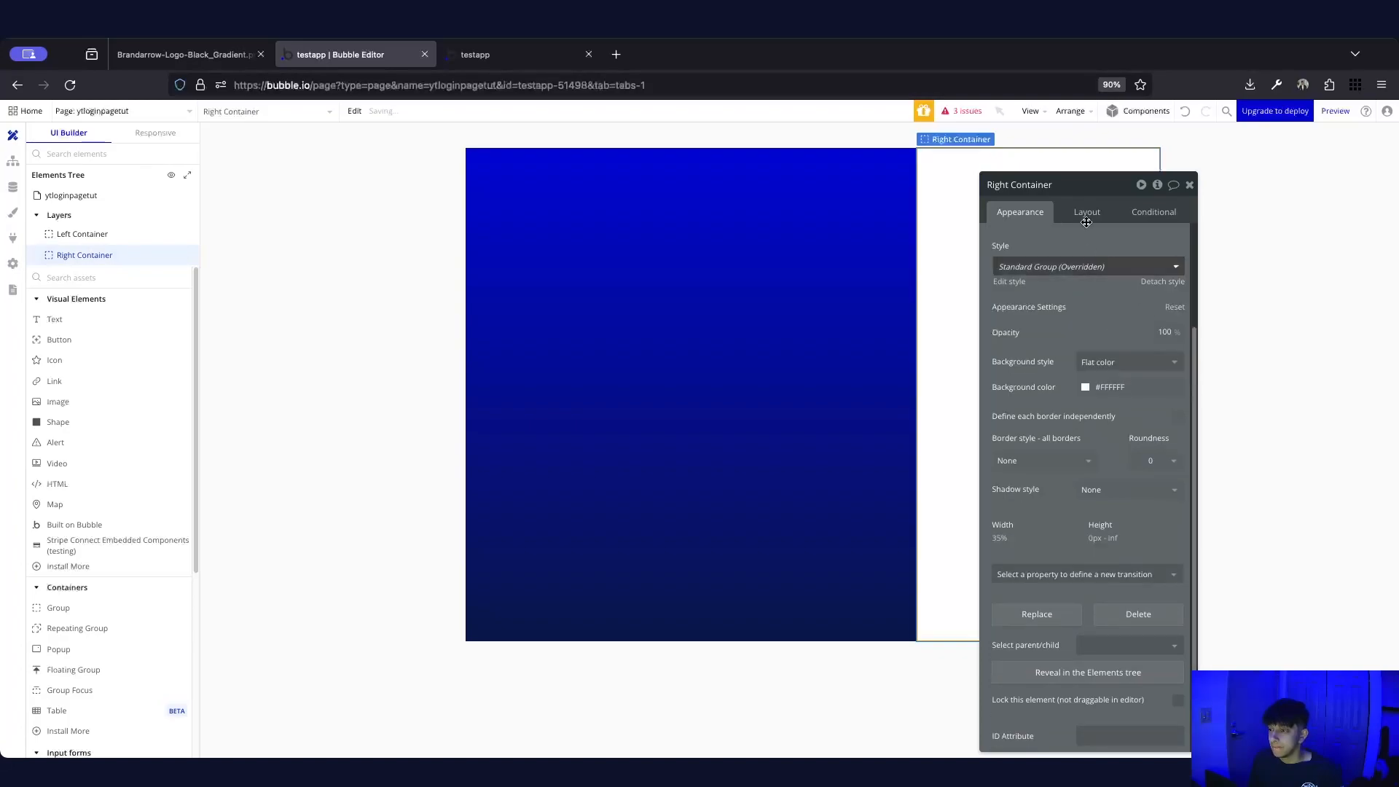
left_click_drag(1077, 197, 290, 250)
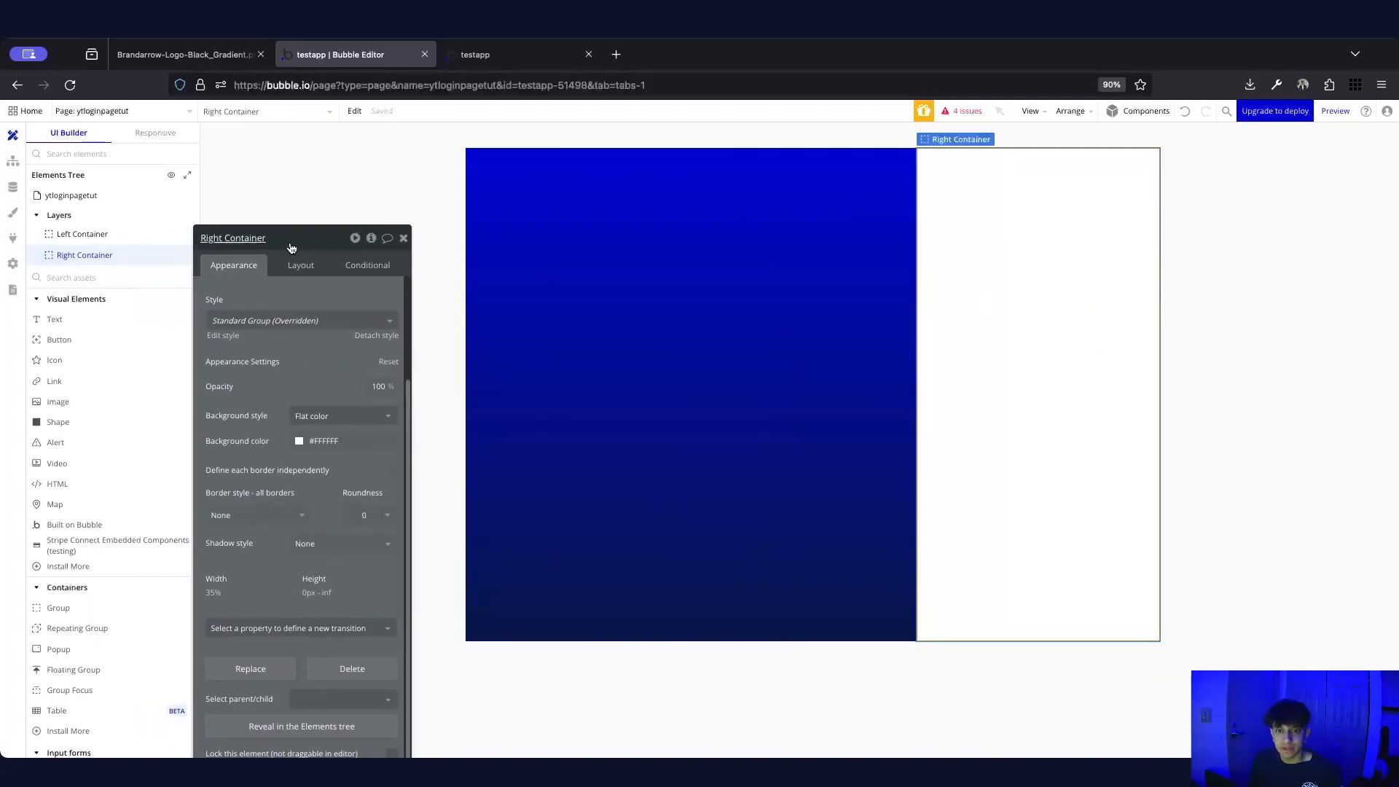
left_click(299, 442)
left_click_drag(295, 464, 282, 458)
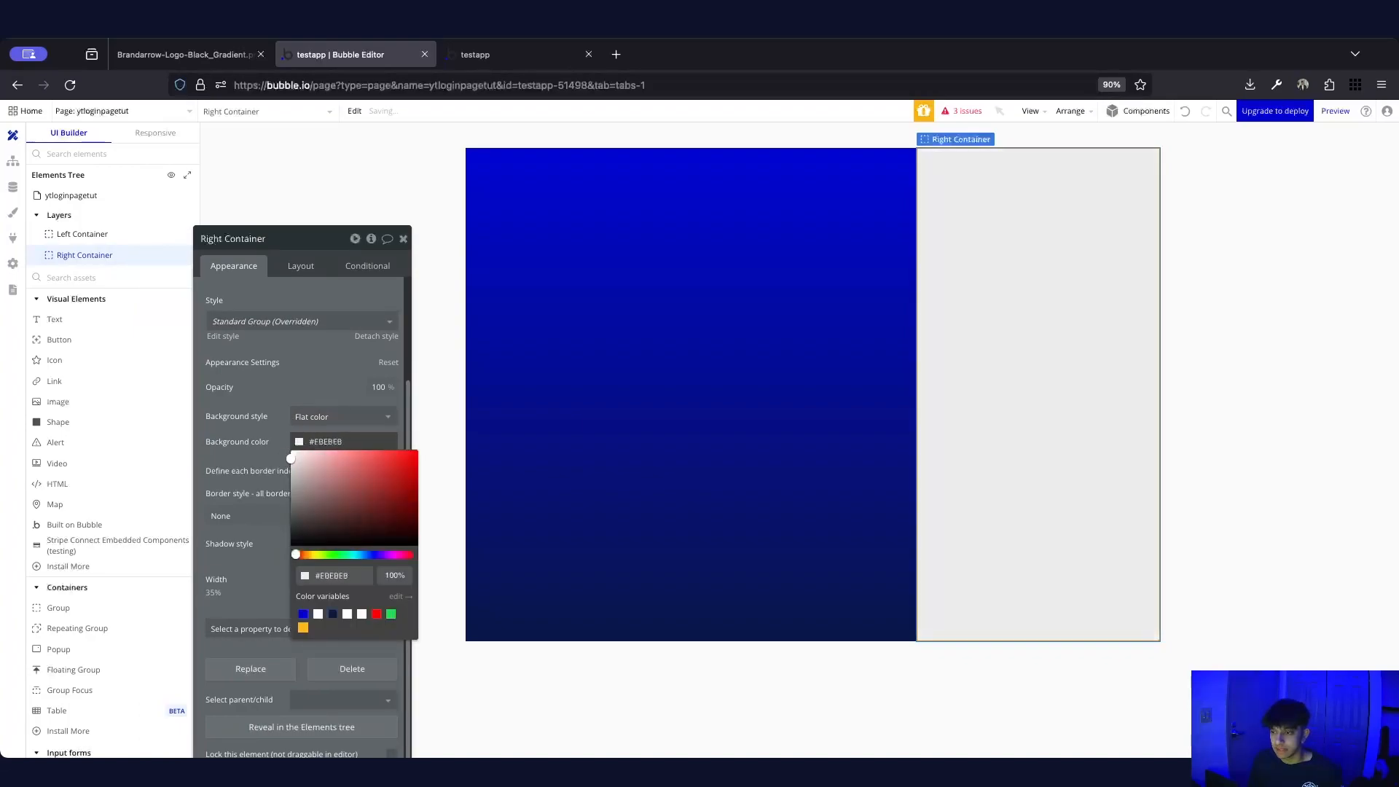
left_click(355, 193)
left_click(403, 238)
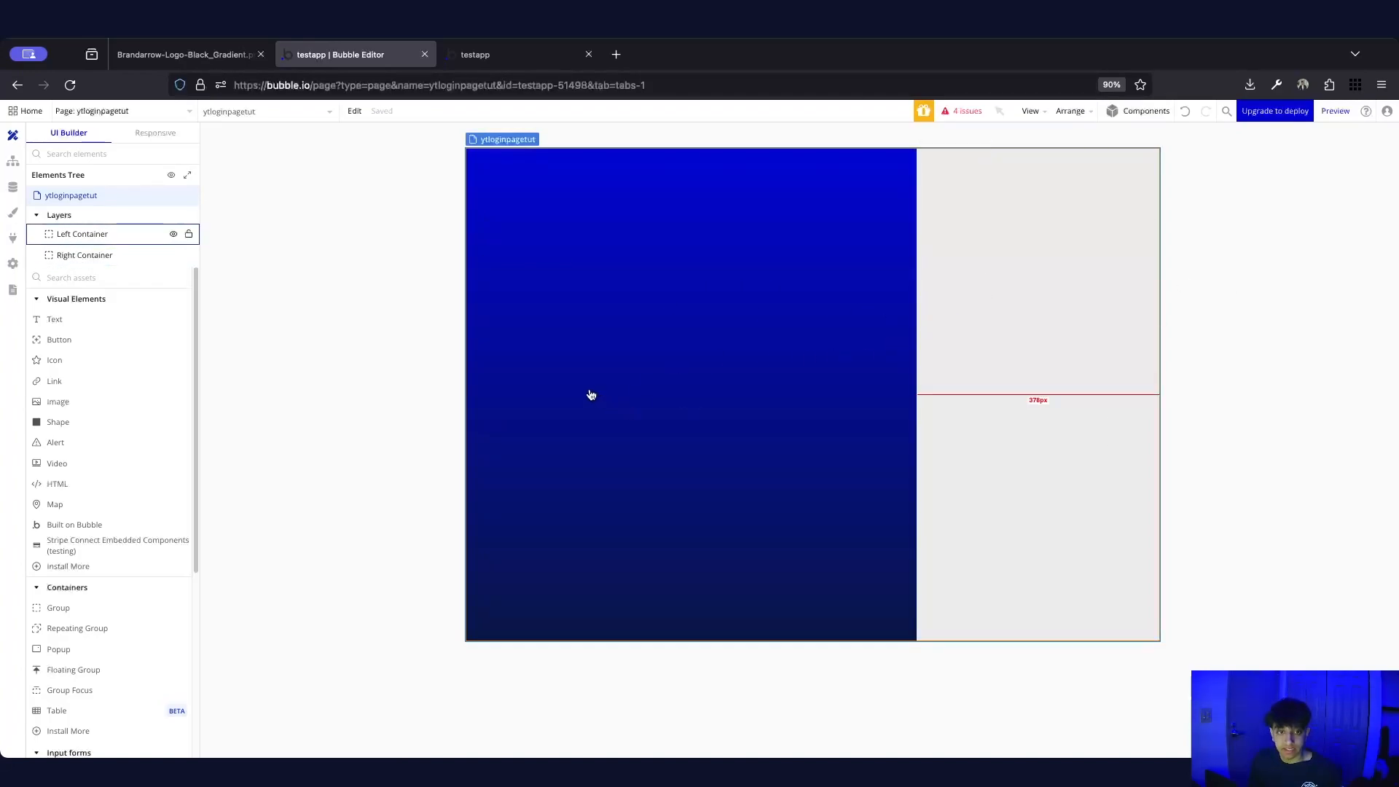
Place a Text element in Left Container and centre the container's content
left_click(138, 319)
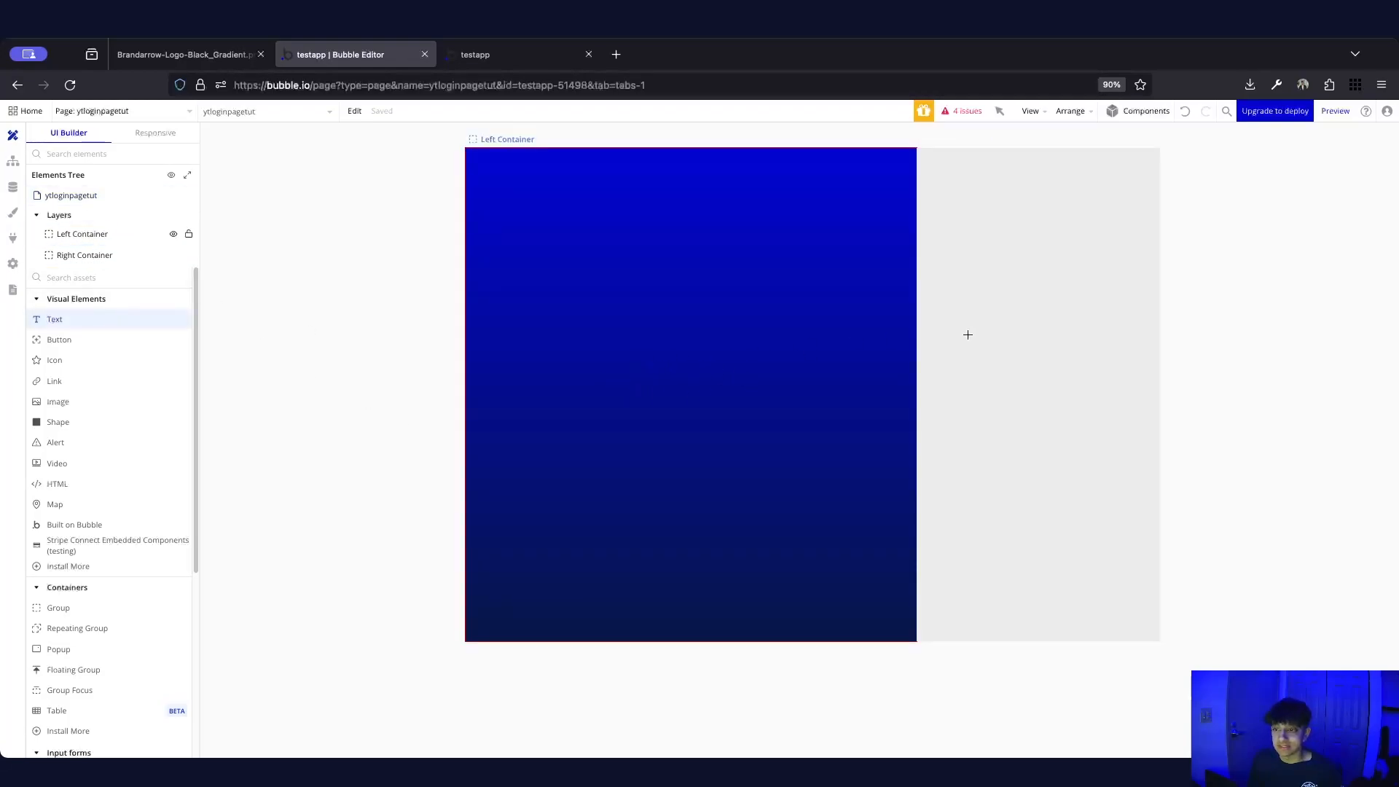
left_click(669, 366)
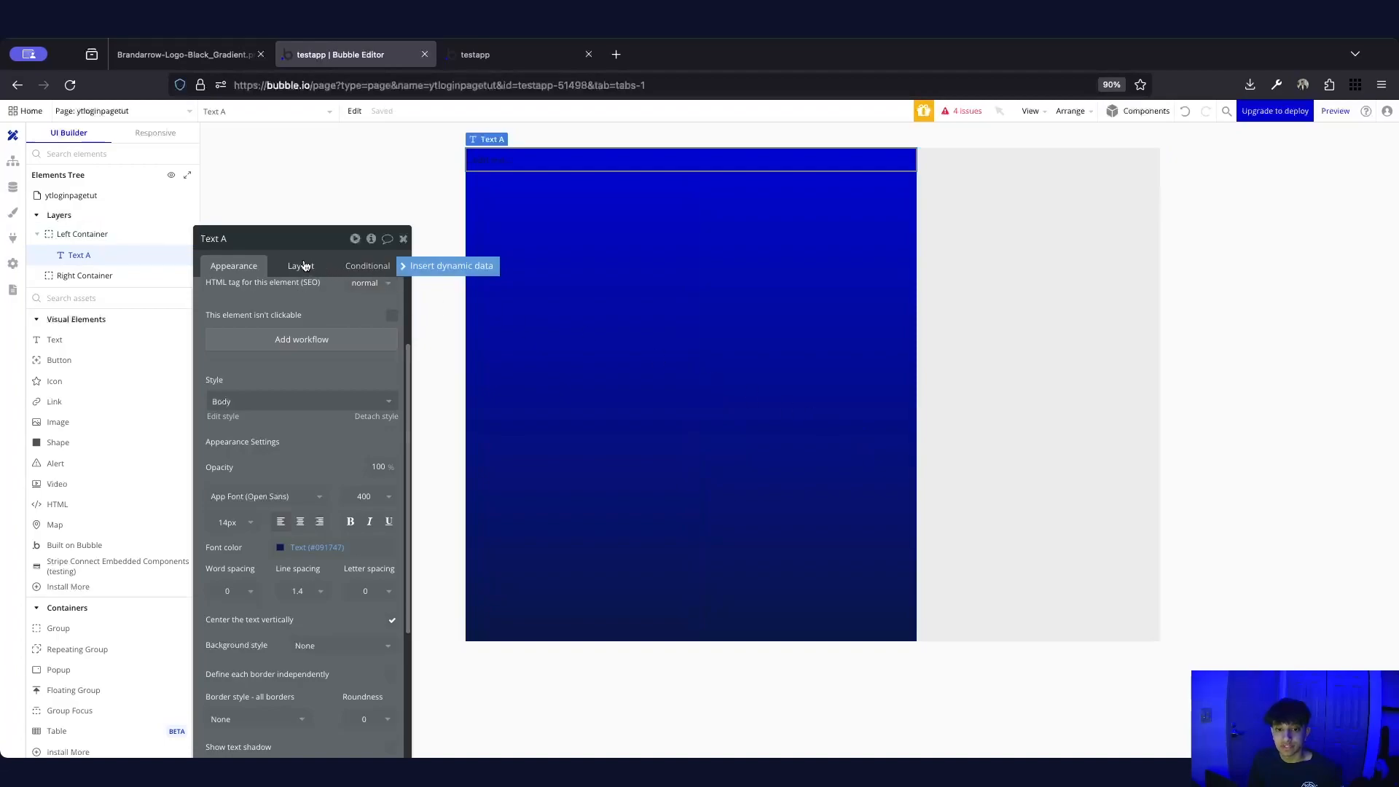
left_click(681, 334)
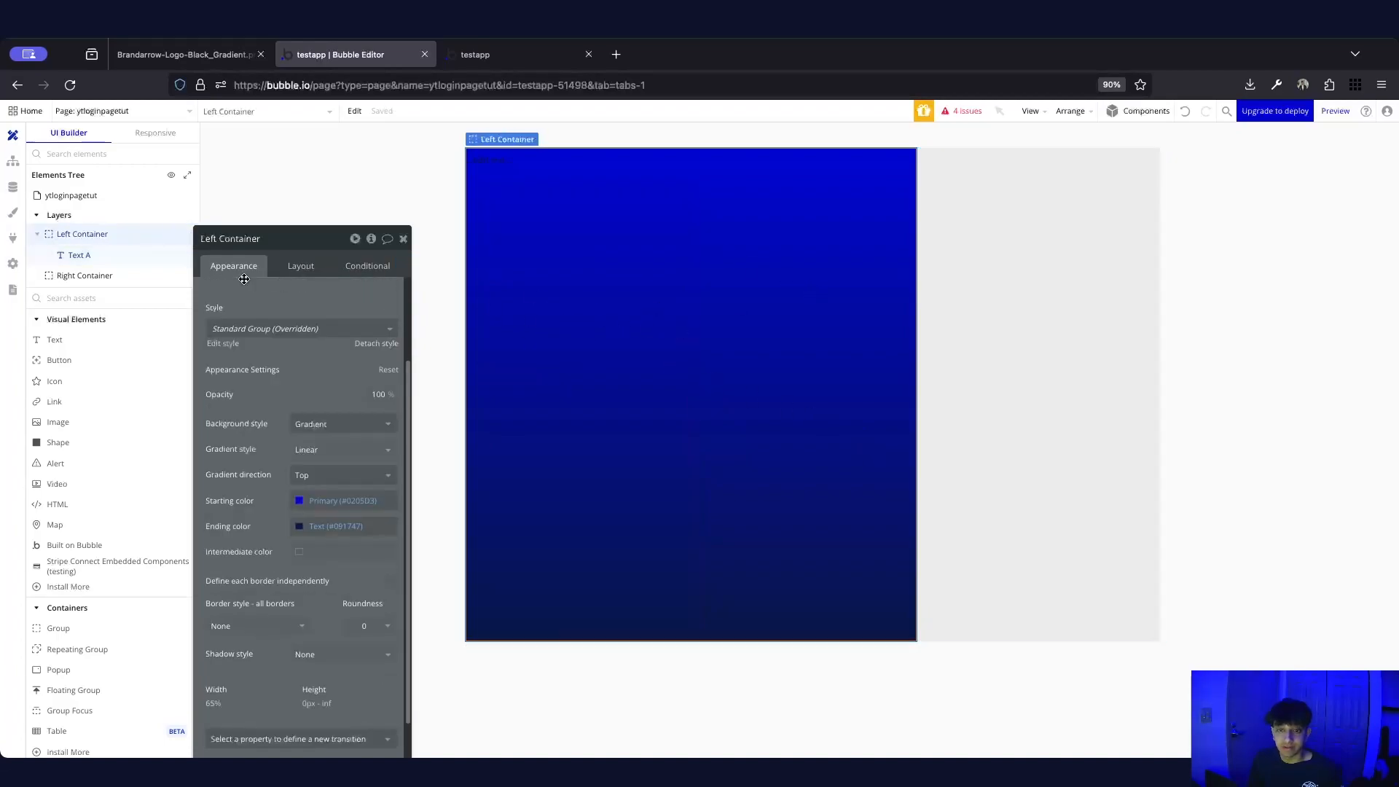
left_click(301, 265)
left_click(319, 322)
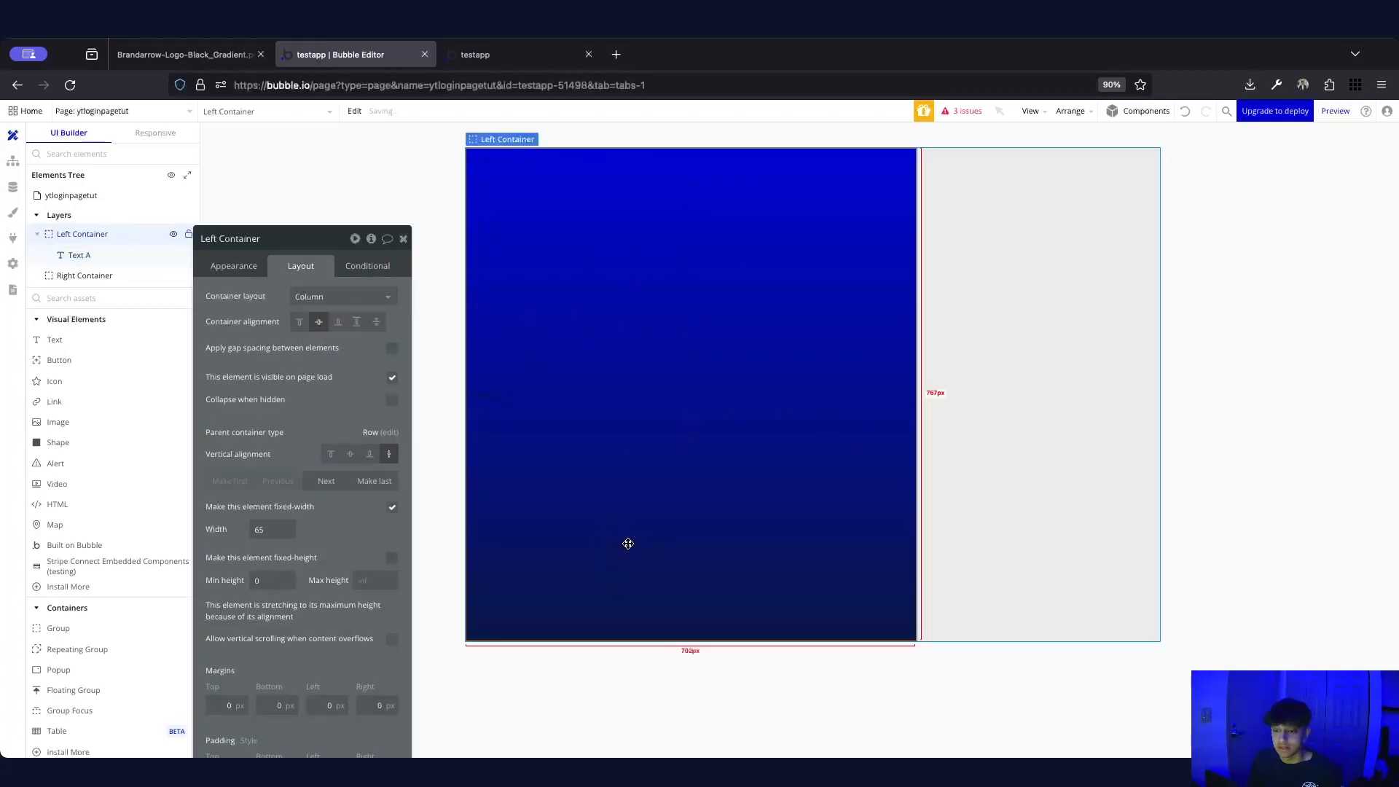
Make Text A fit its content width, min height 0, centred horizontally
left_click(588, 397)
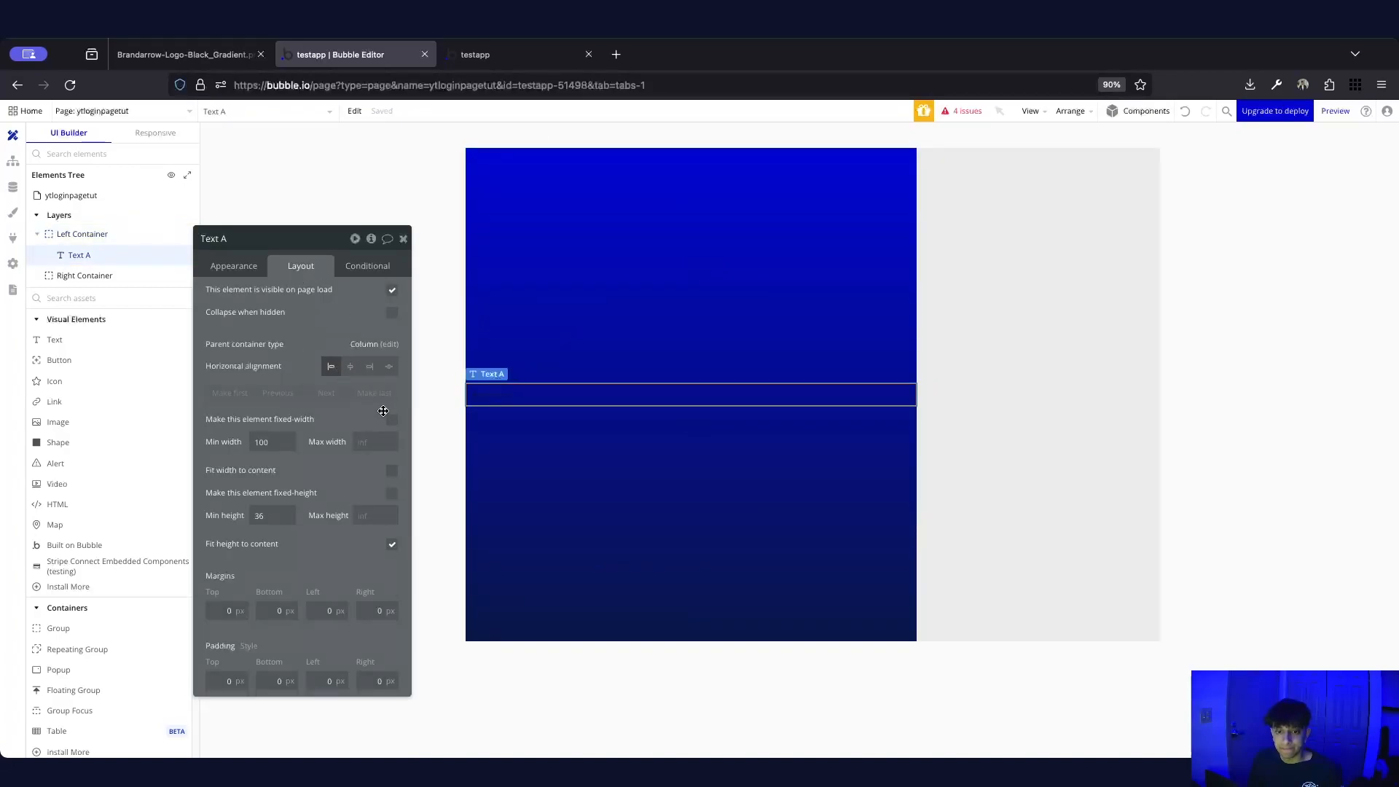
left_click(393, 470)
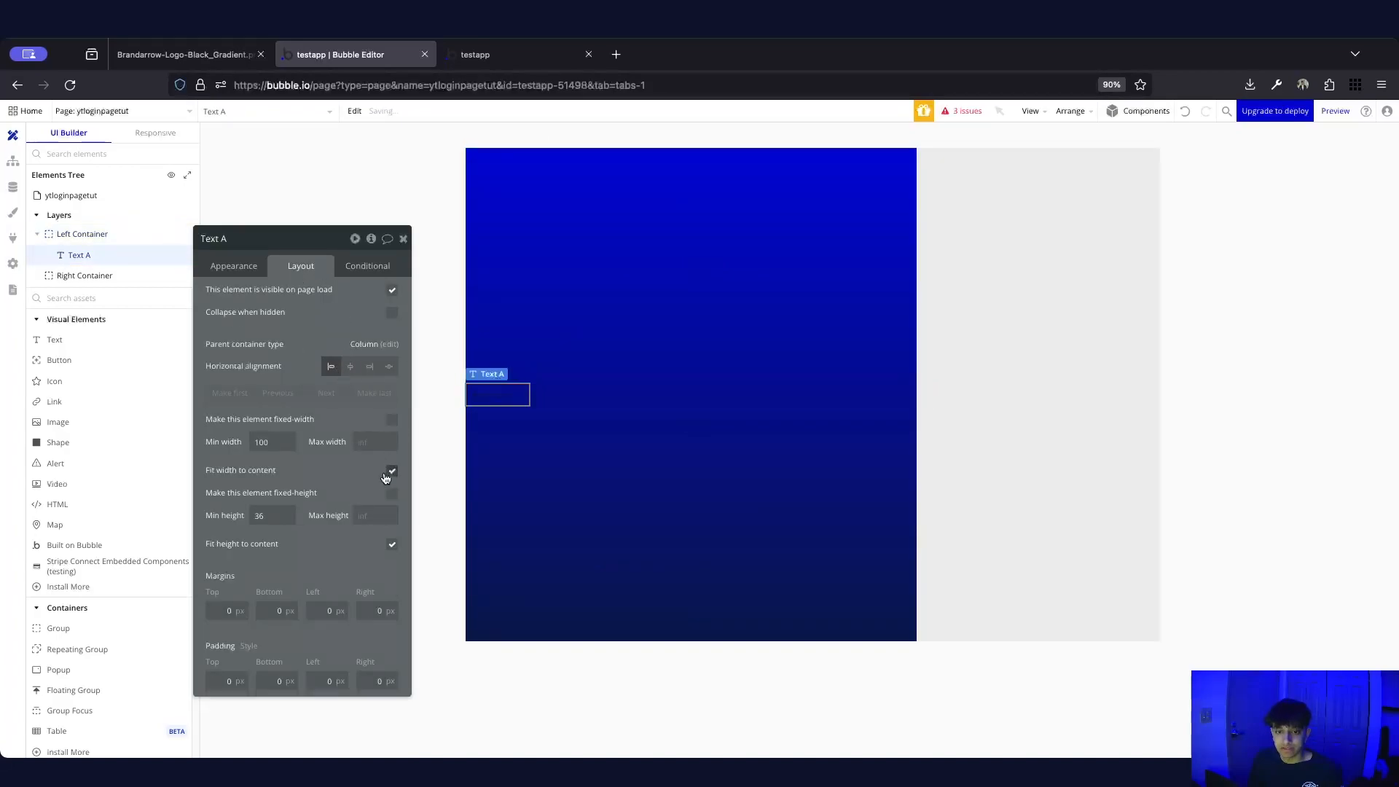
double_click(275, 516)
type("0")
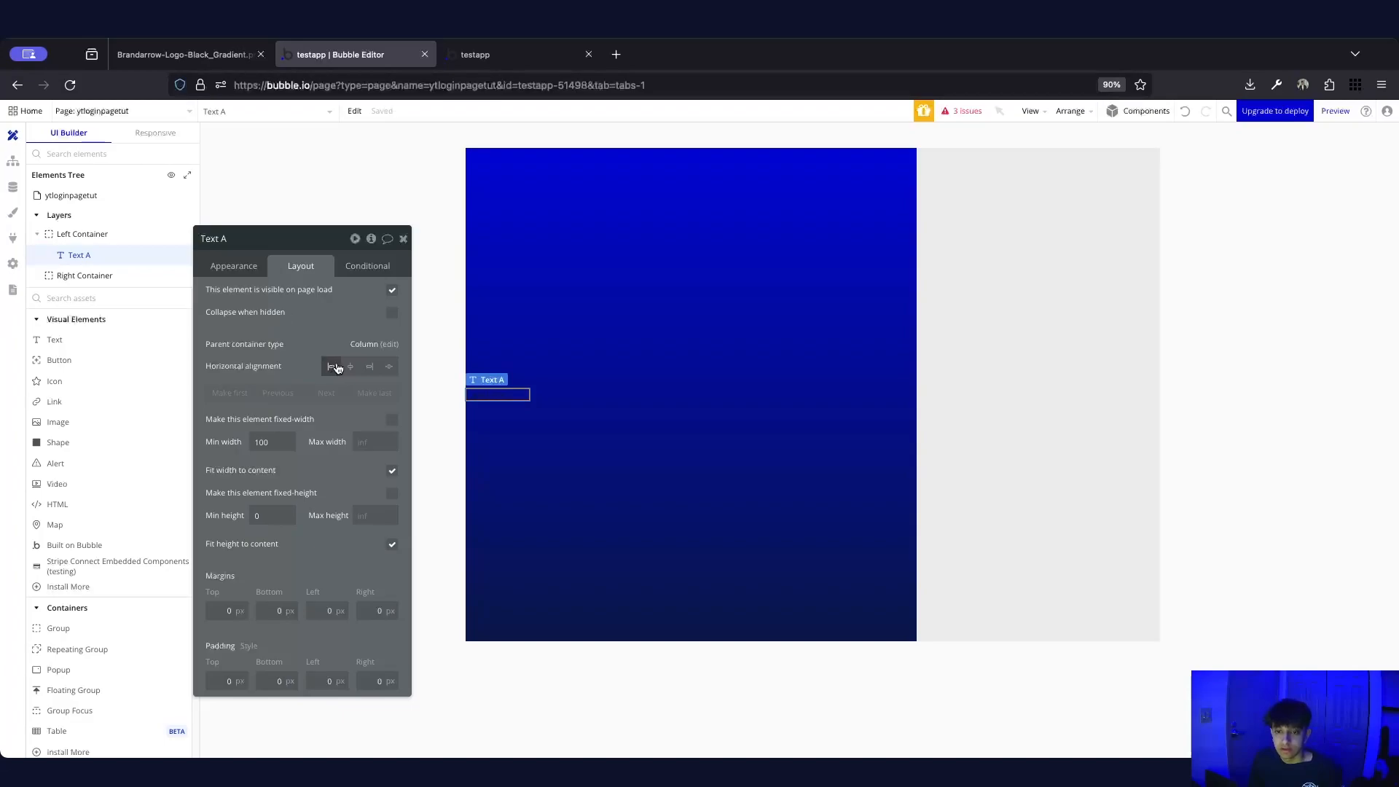
left_click(351, 367)
left_click(254, 270)
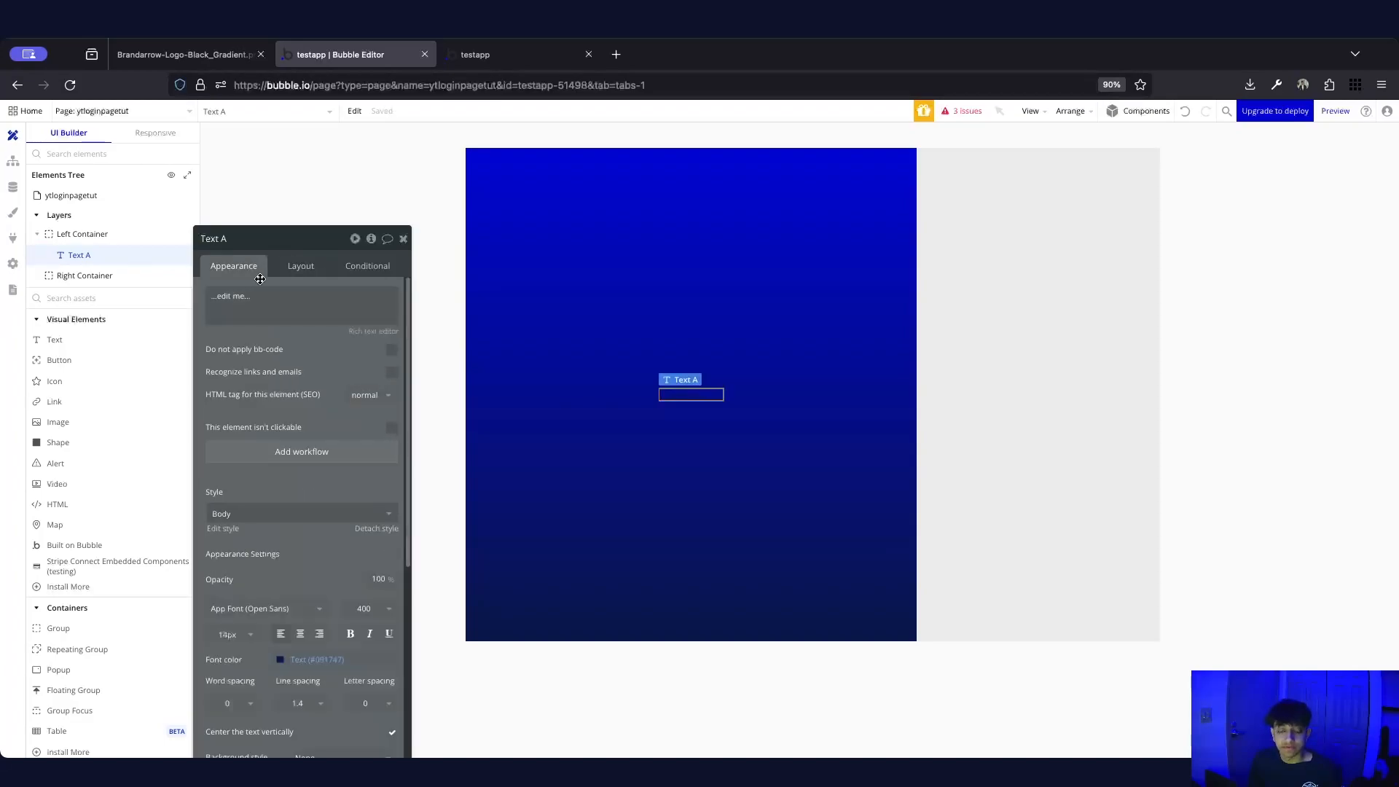
triple_click(276, 294)
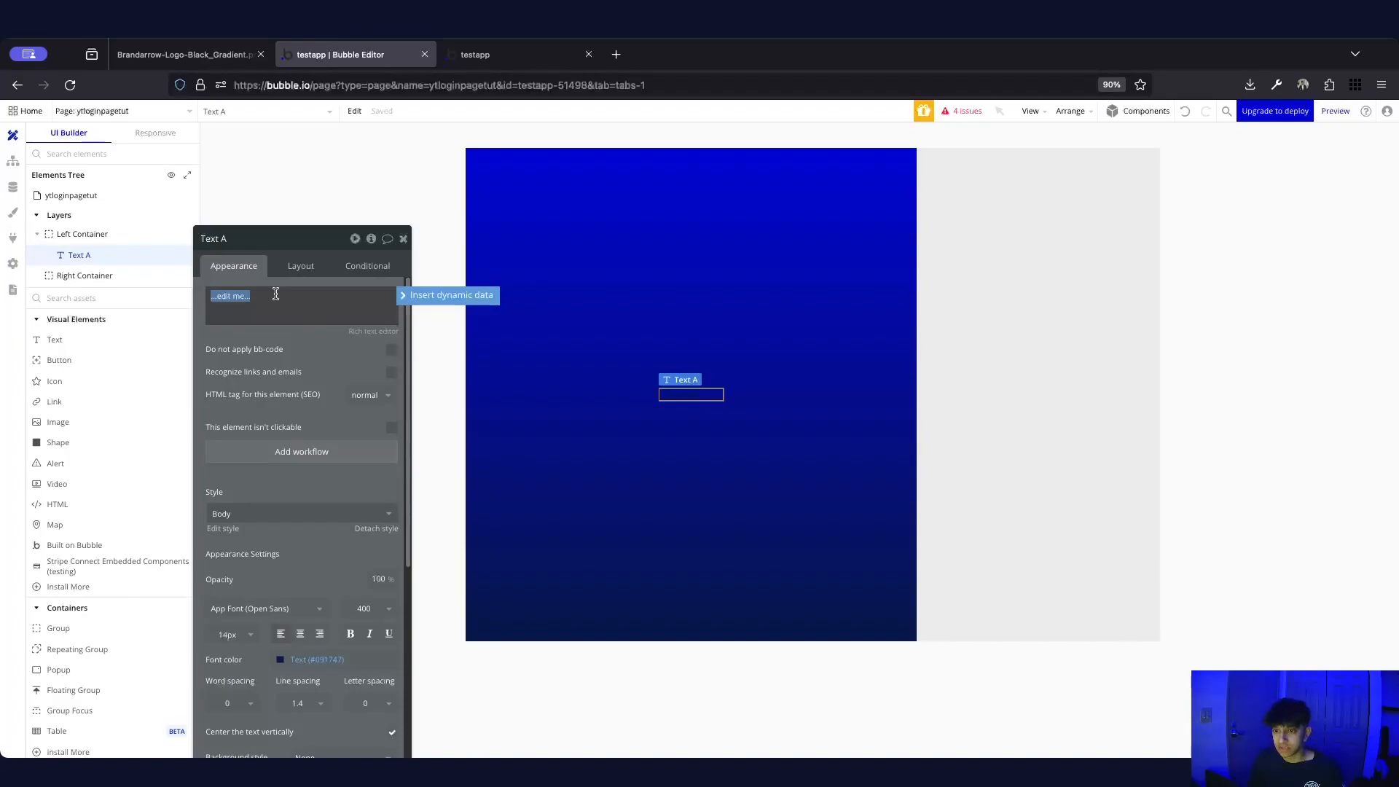
Make the heading read 'Welcome to Brandarrow' in 36px, weight 600, white text
type("Wel")
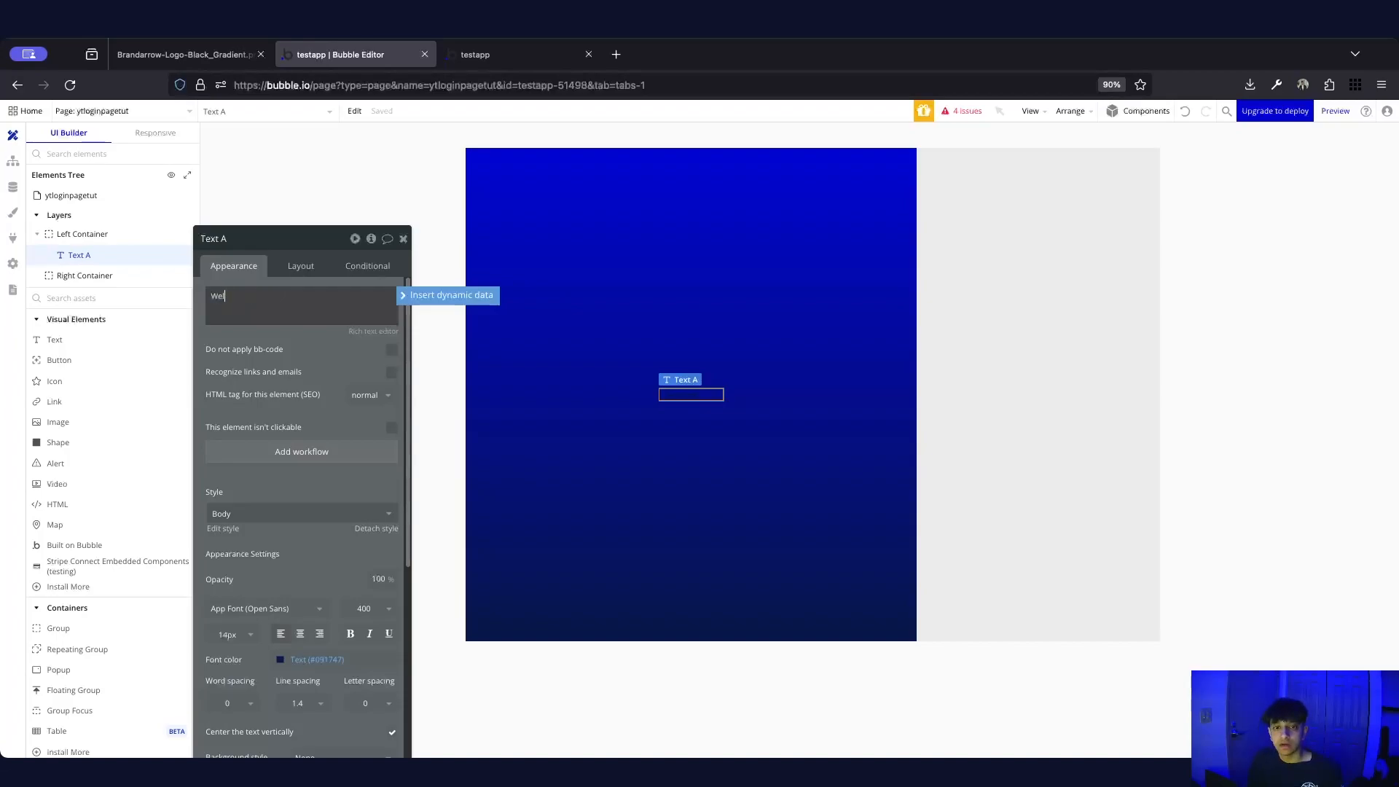
type("come to Brandarrow")
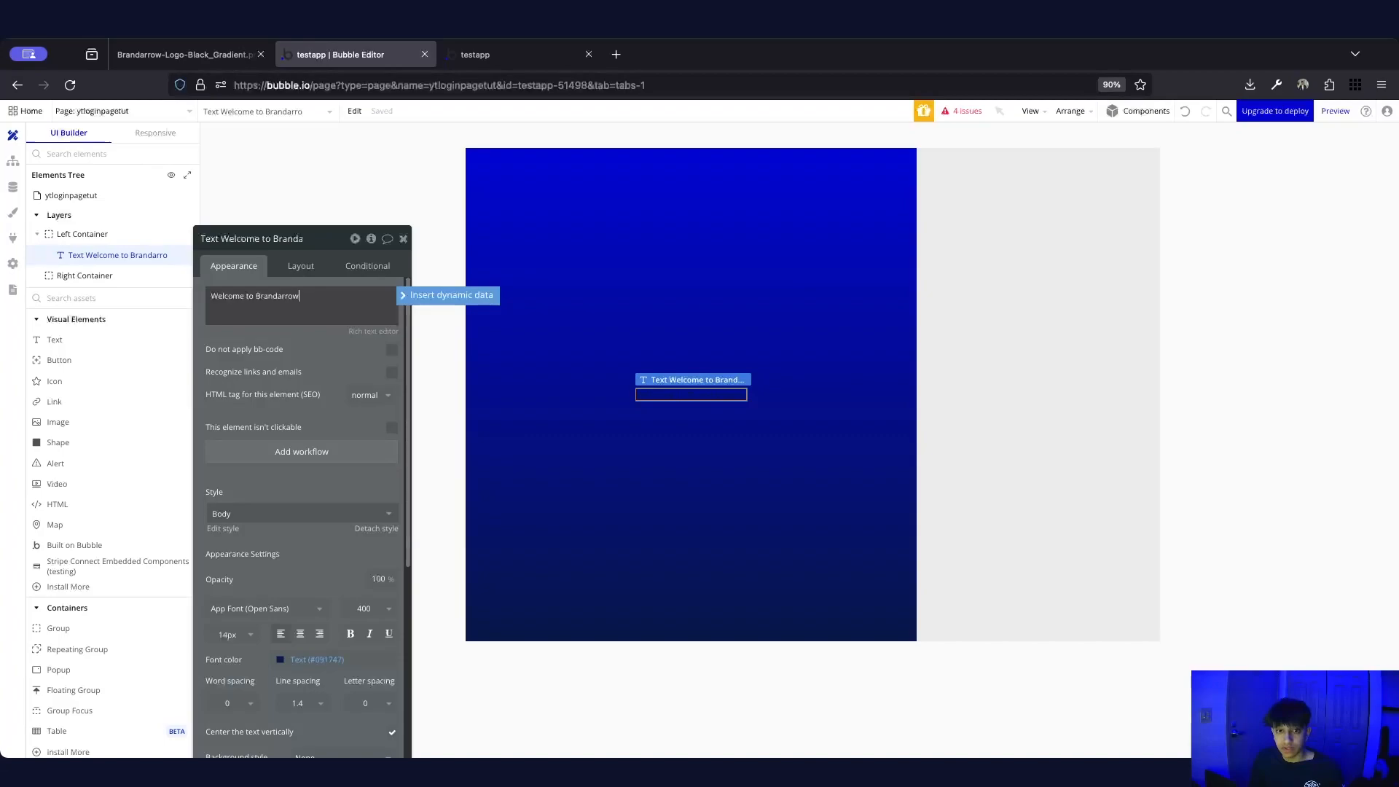
scroll(264, 596, "down", 2)
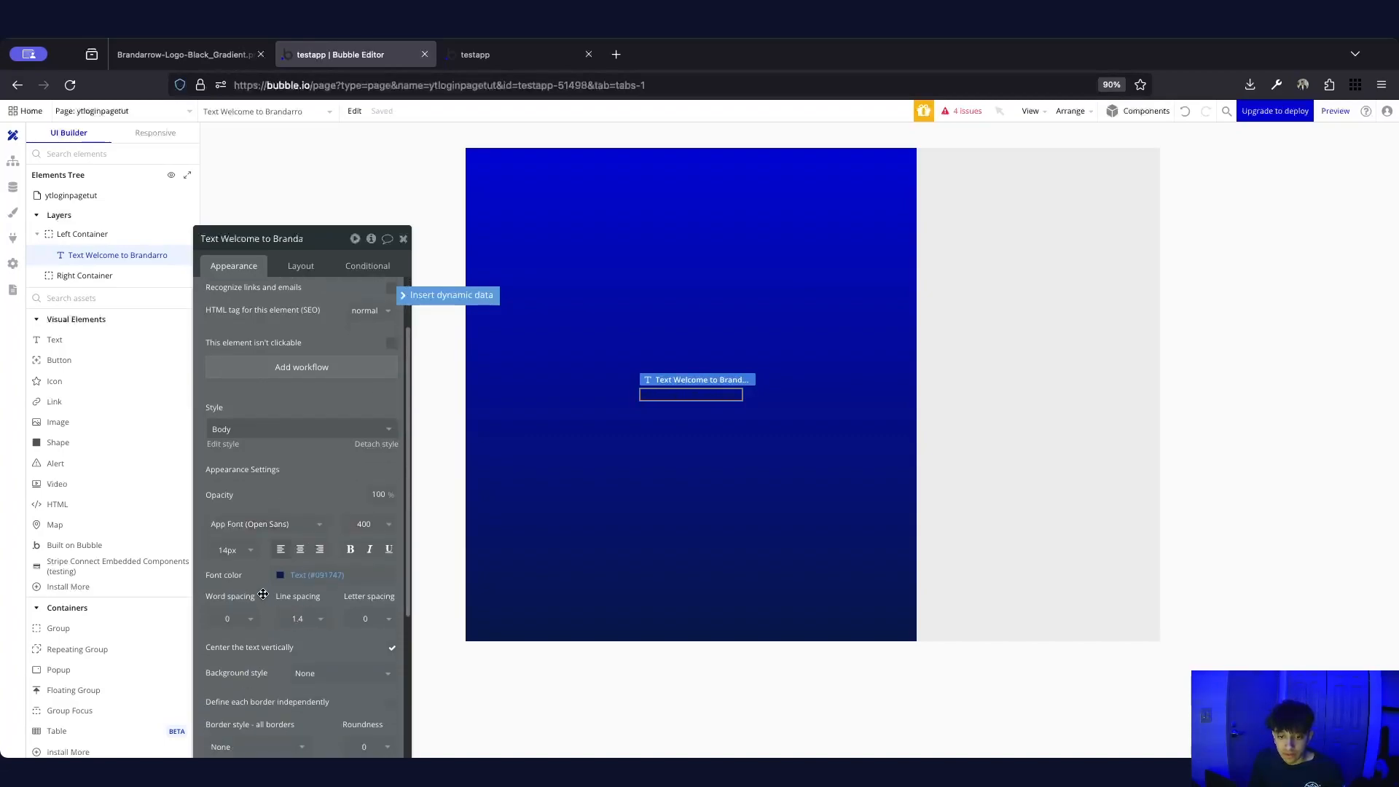
left_click(229, 549)
left_click(252, 687)
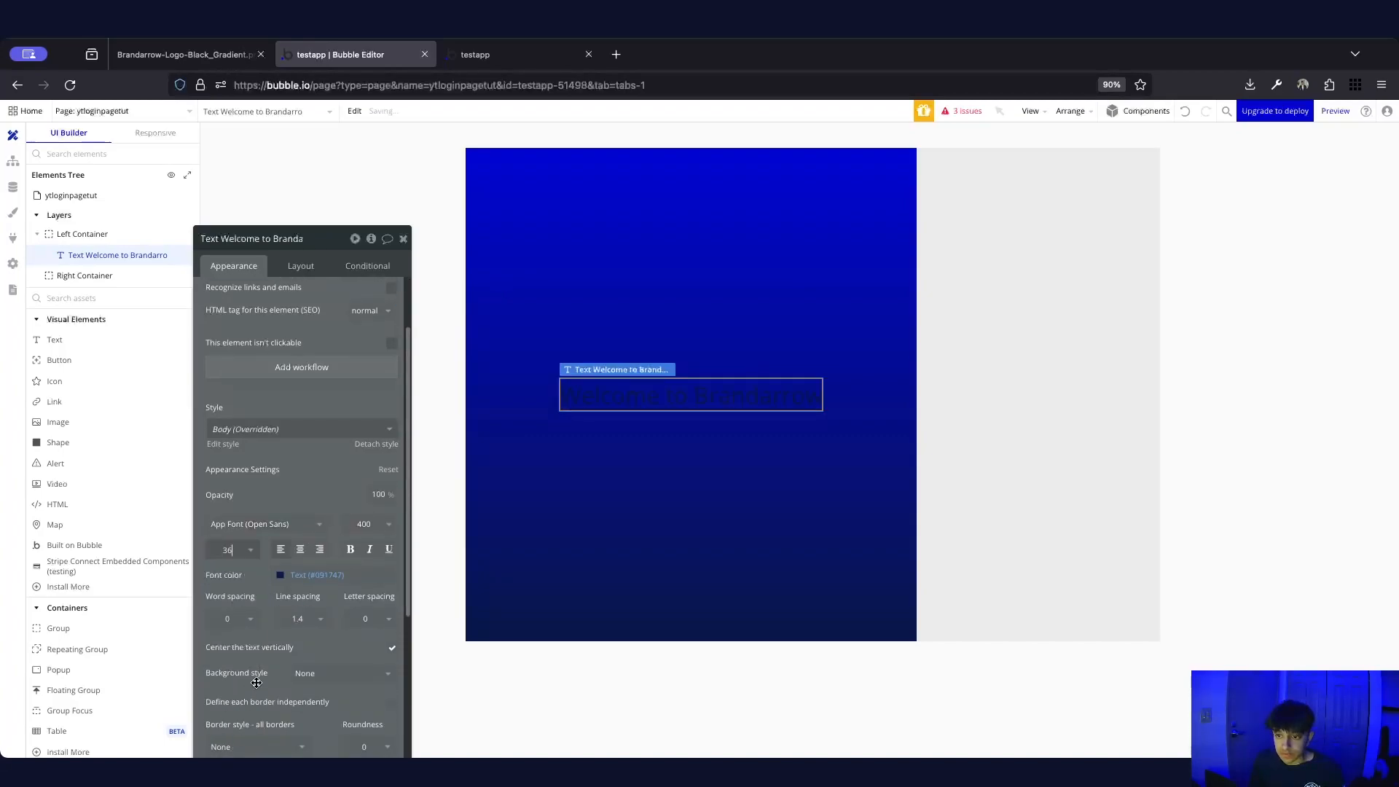
left_click(365, 524)
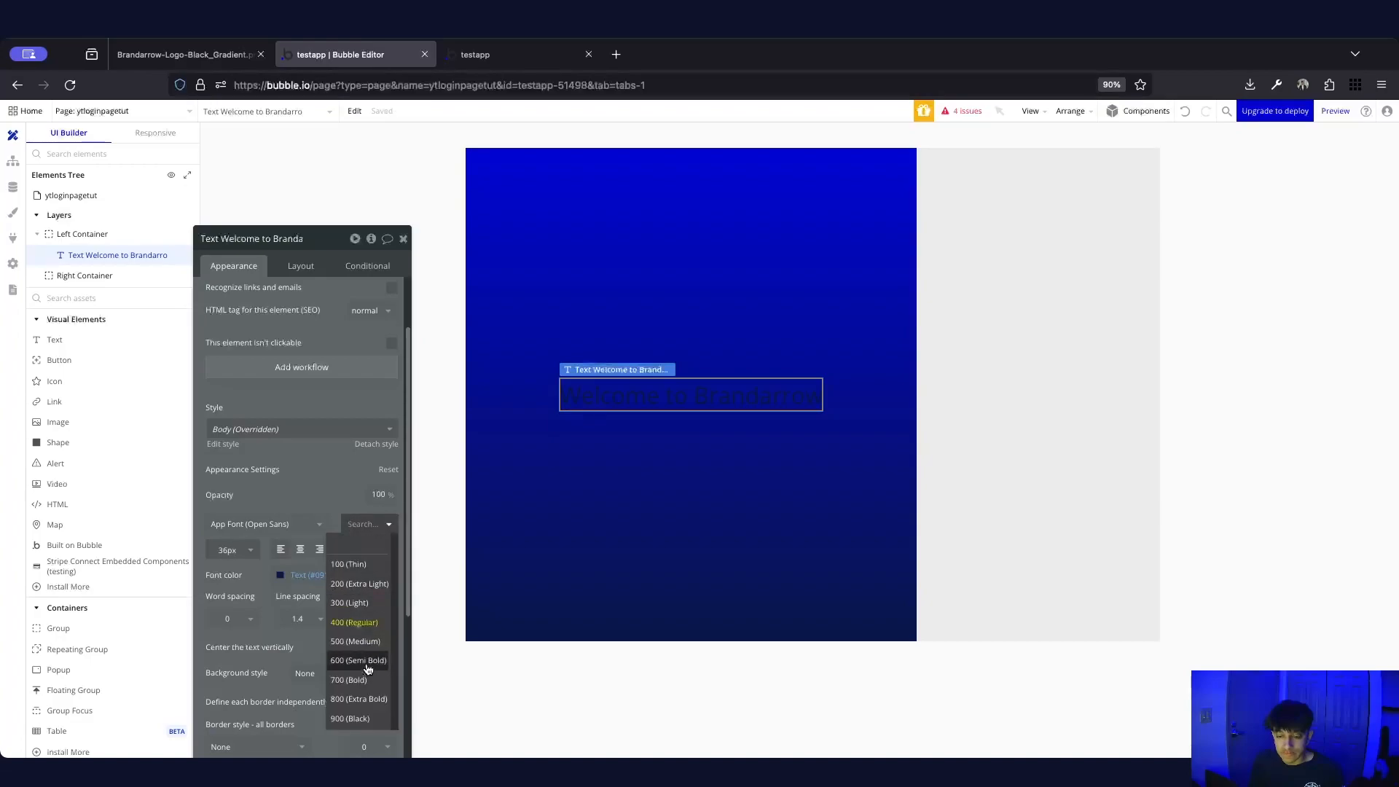
left_click(368, 660)
left_click(291, 575)
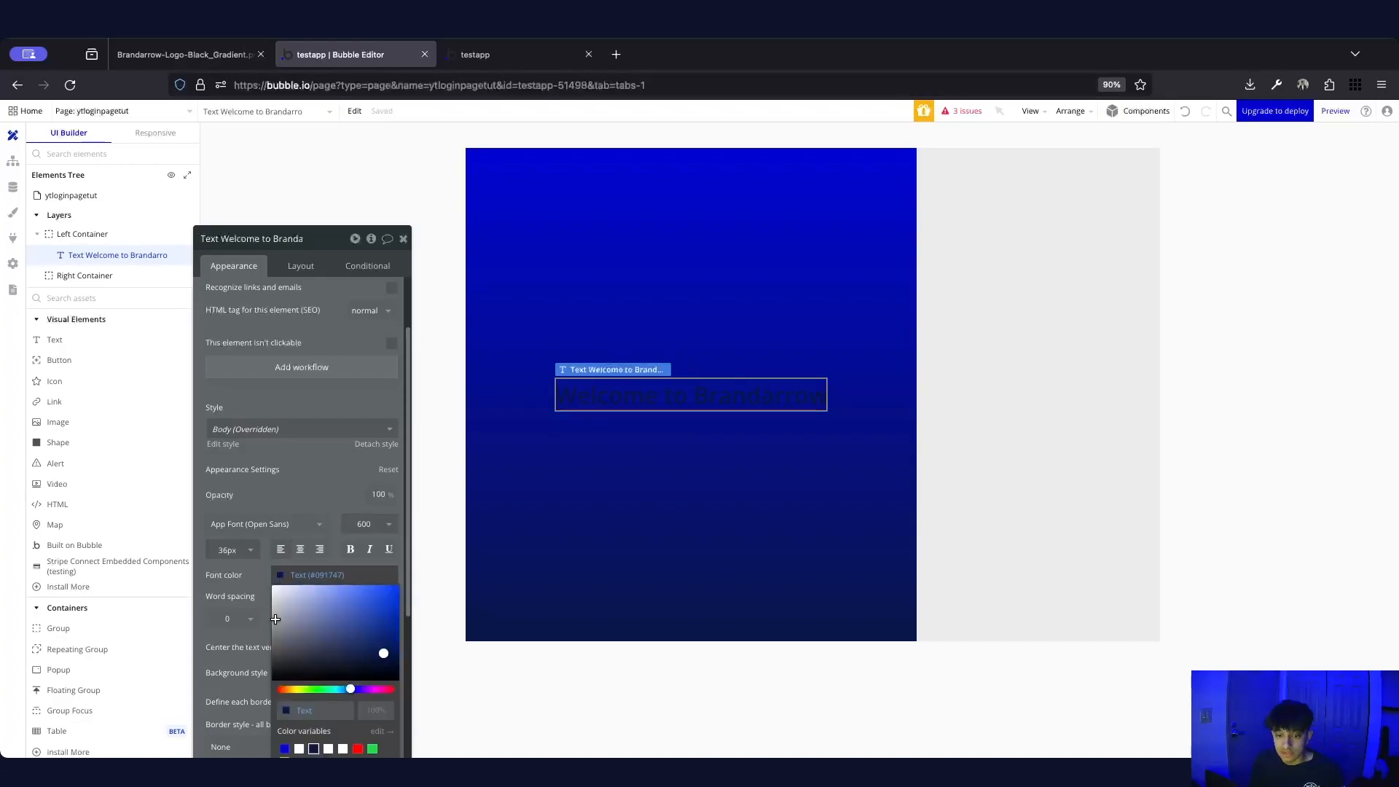
left_click(299, 749)
left_click(566, 538)
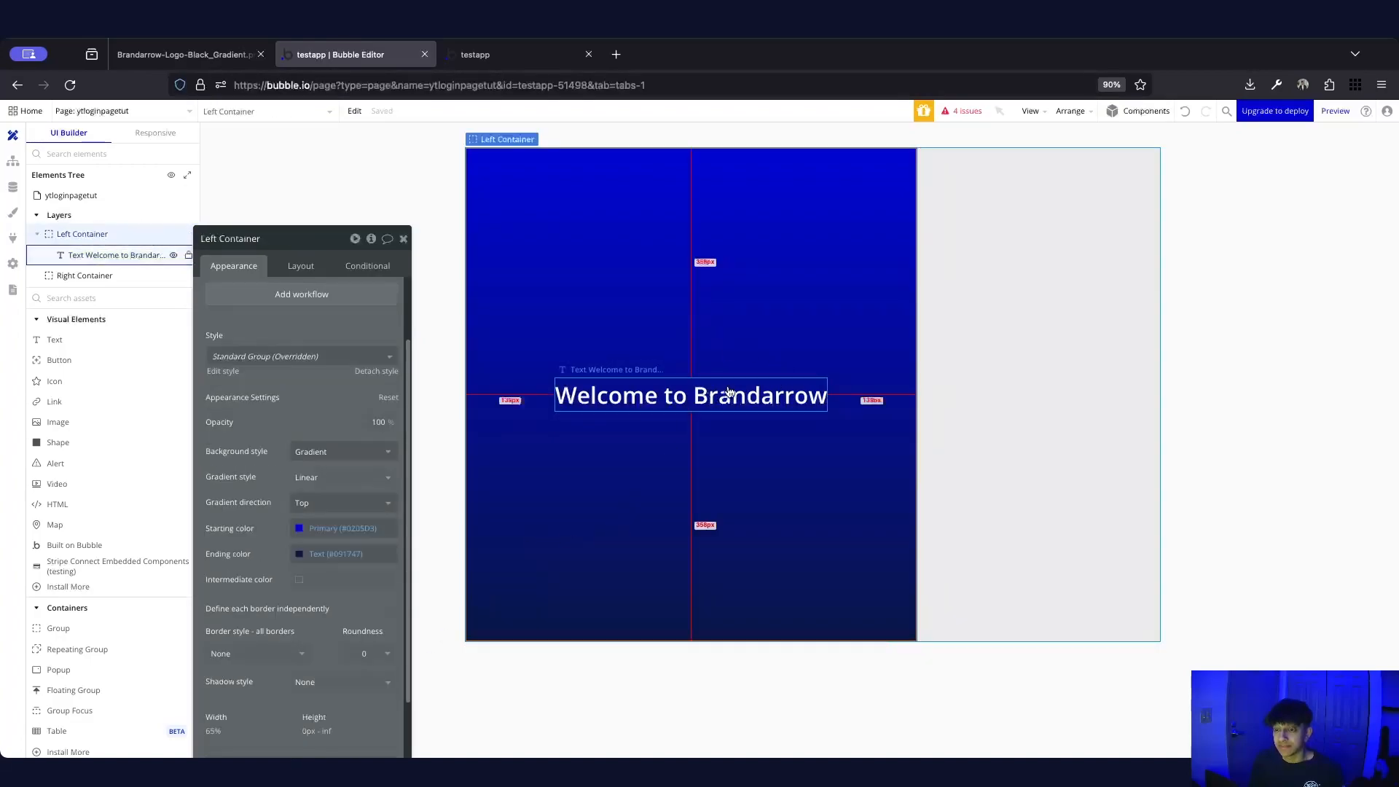
Duplicate the Welcome to Brandarrow text to create a second copy below it
left_click(726, 393)
key("ctrl+d")
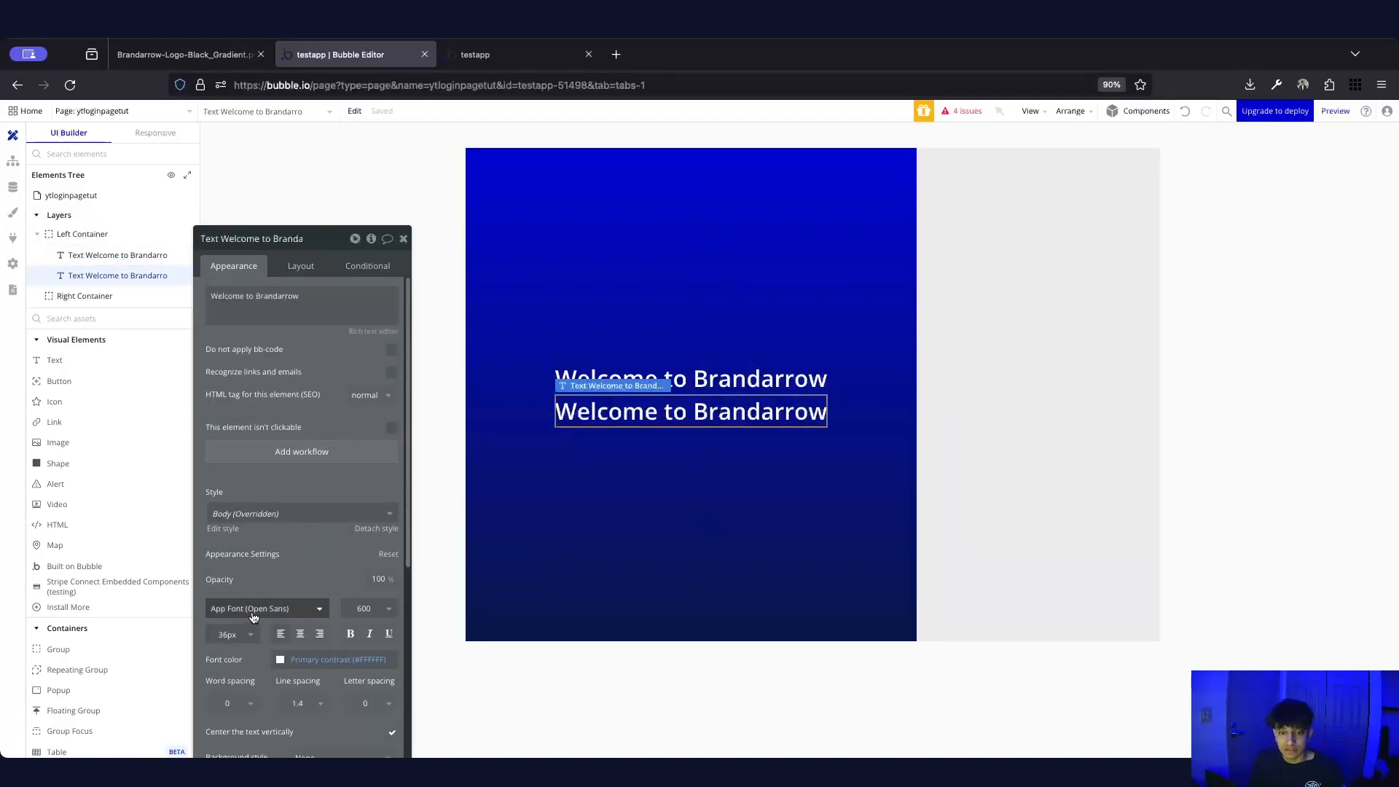
left_click(235, 636)
Set the duplicate text to 30px font size and light 300 weight
type("30")
key("Return")
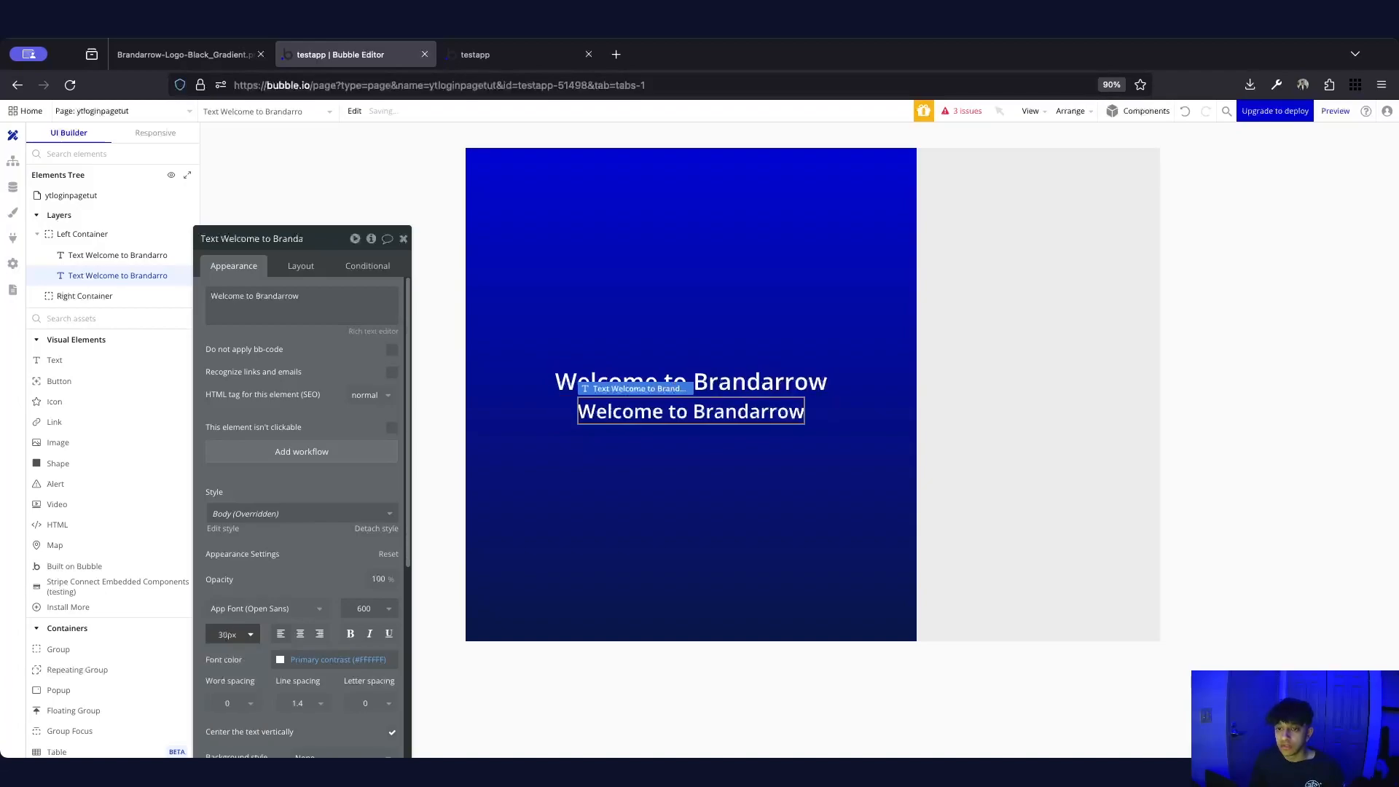
left_click(370, 608)
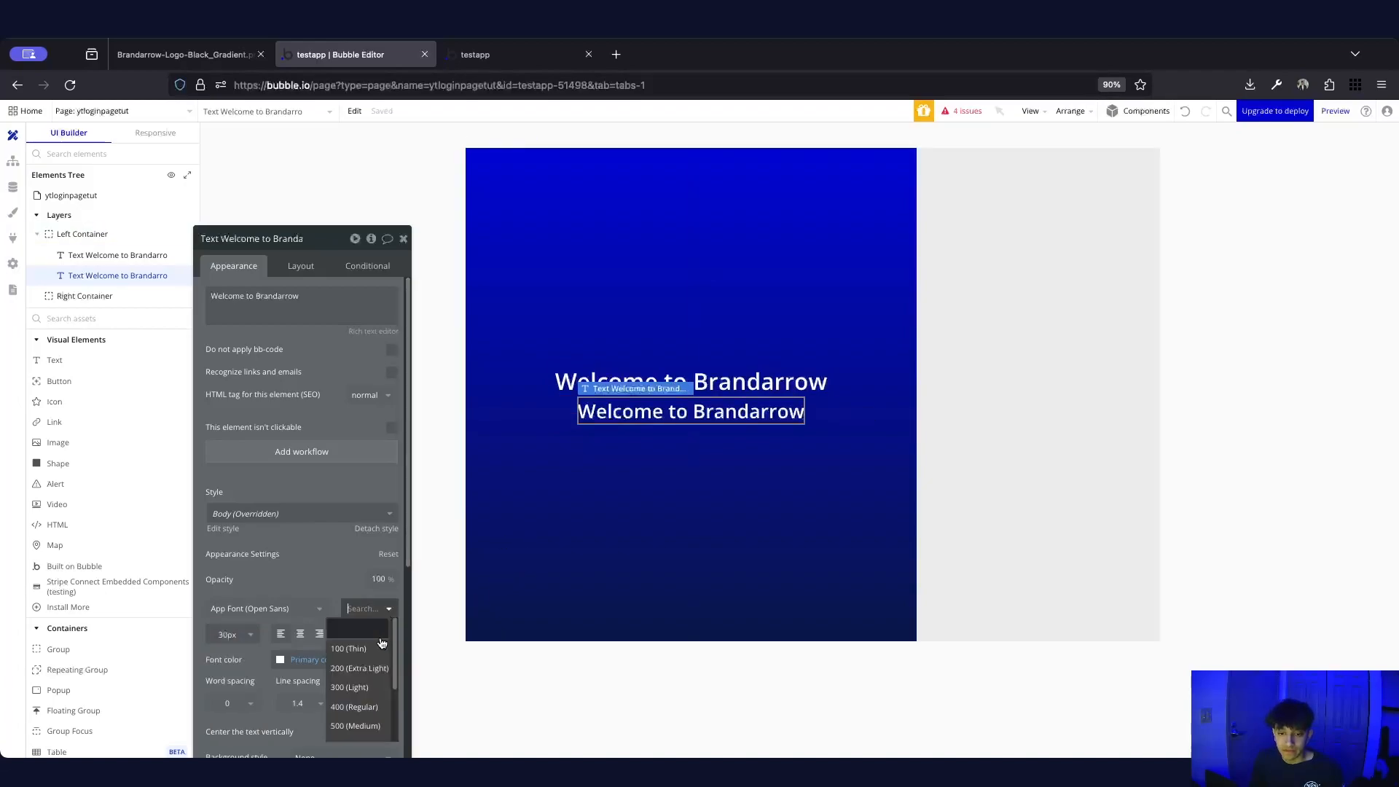
left_click(357, 687)
Replace the duplicate's text with 'The home of the best Bubble tutorials!'
triple_click(278, 309)
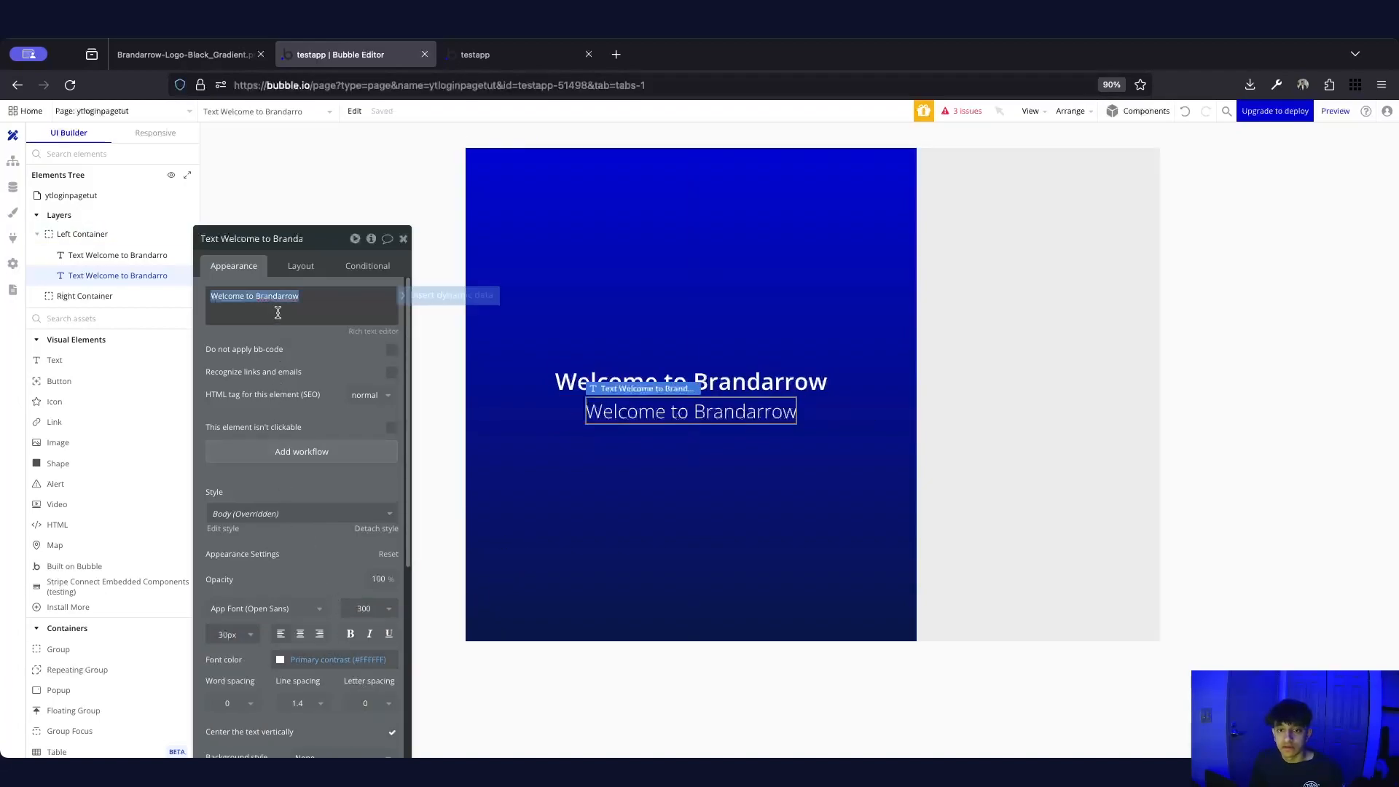
type("The home of the be")
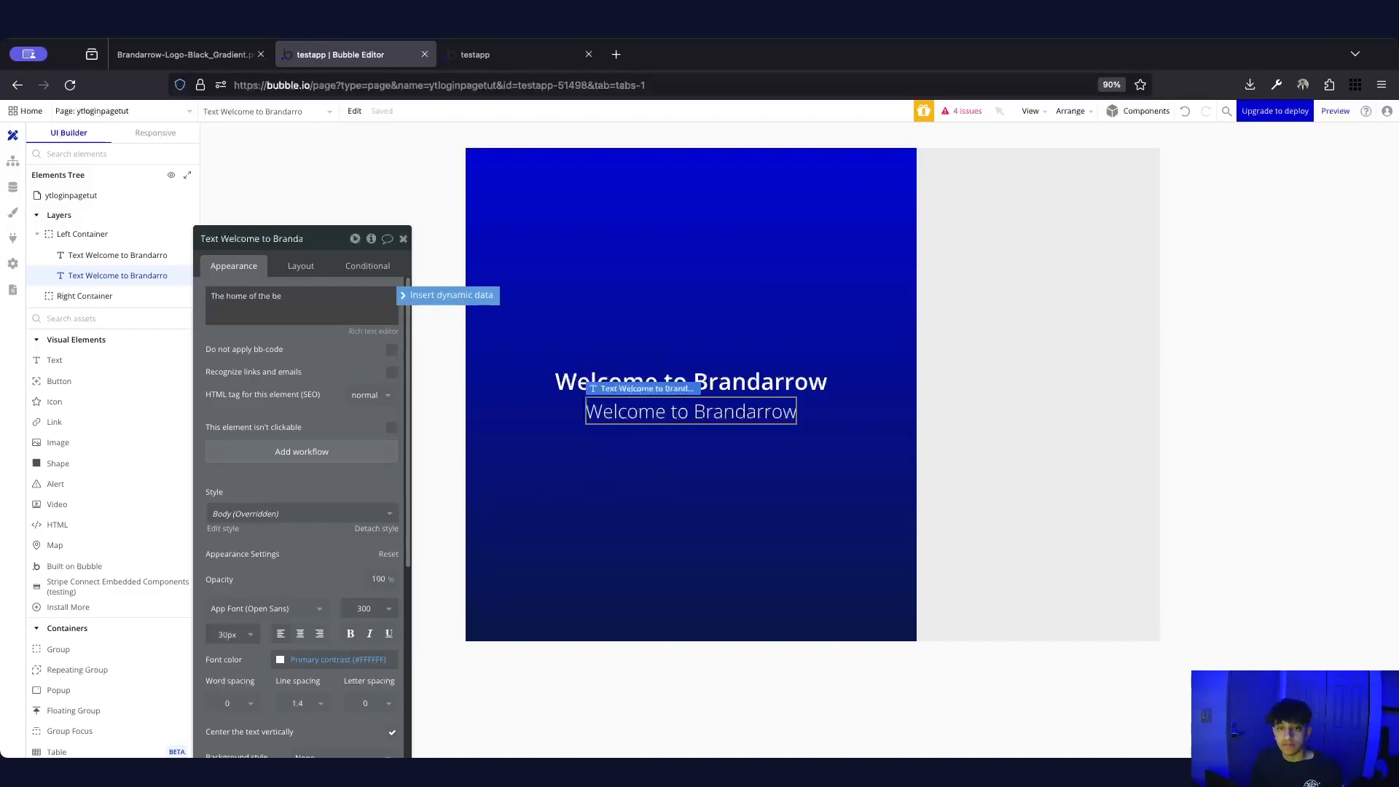
type("st Bubble tutorials")
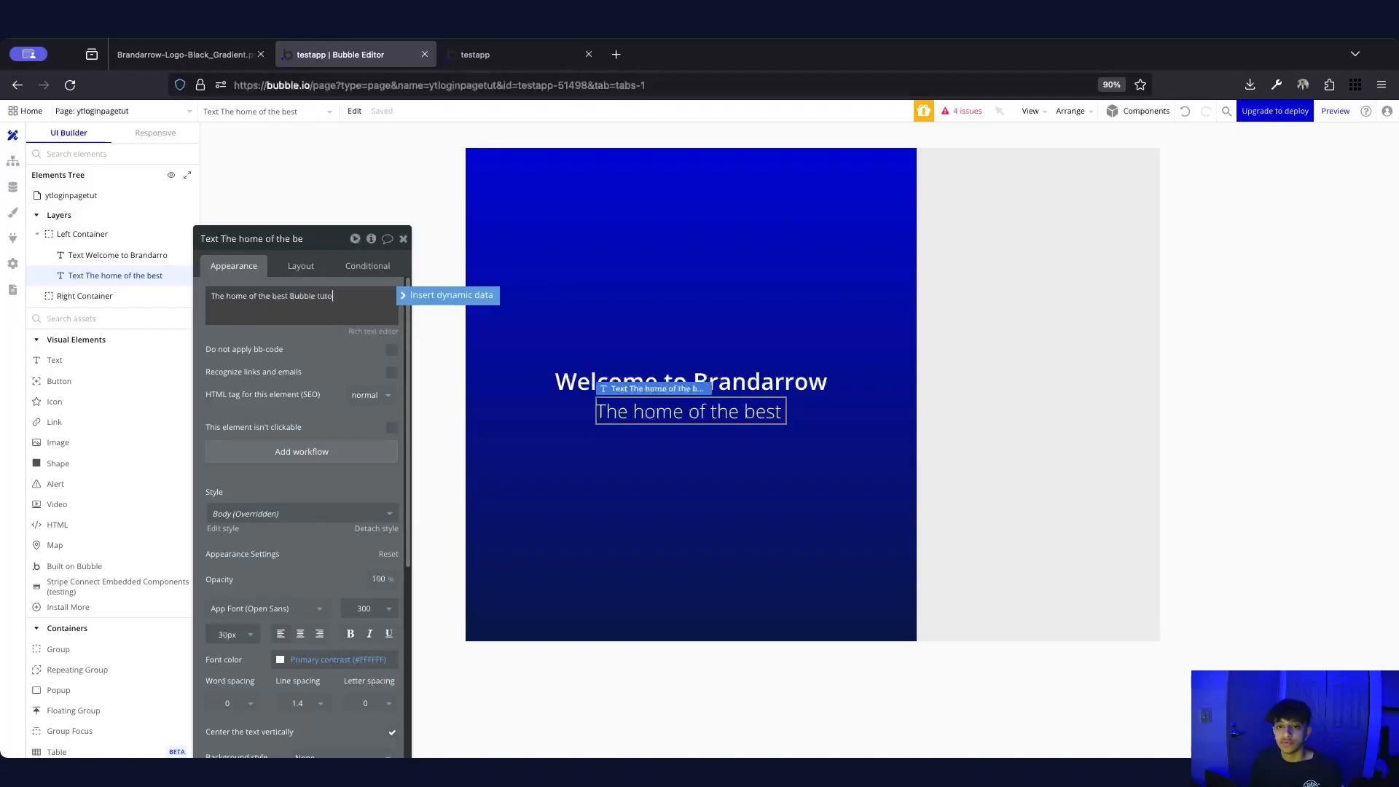
left_click(794, 494)
Select the heading, Right Container and Left Container, then show the page's own properties
left_click(767, 381)
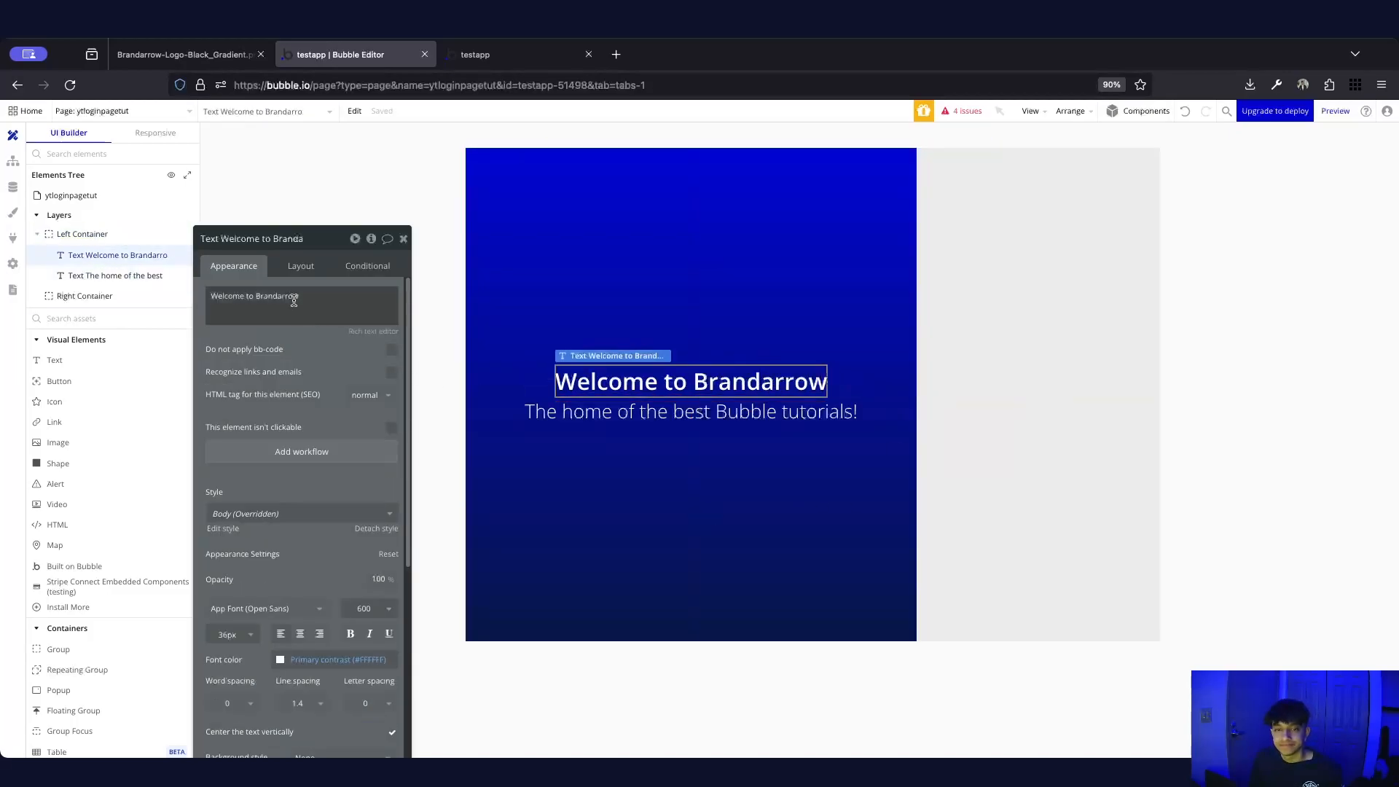
left_click(959, 394)
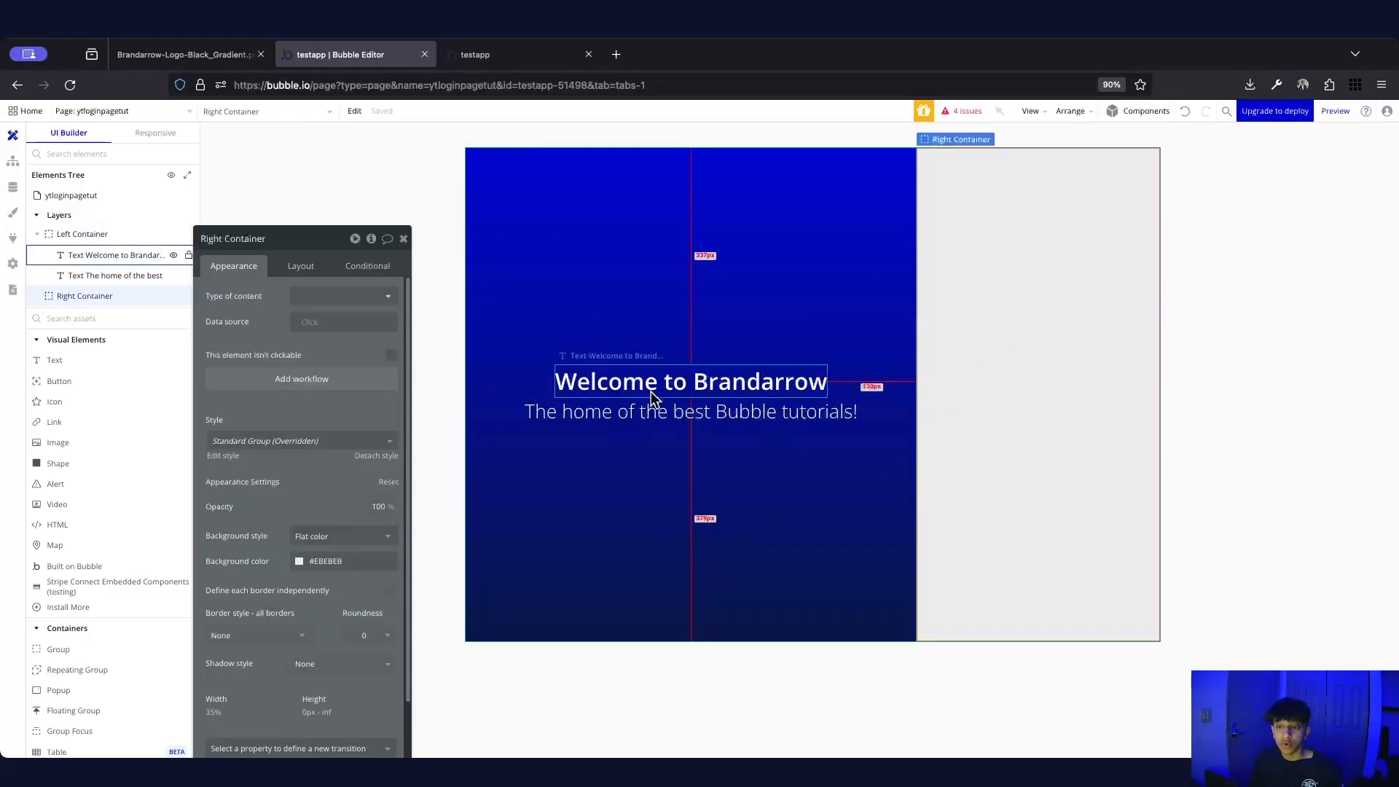
left_click(714, 368)
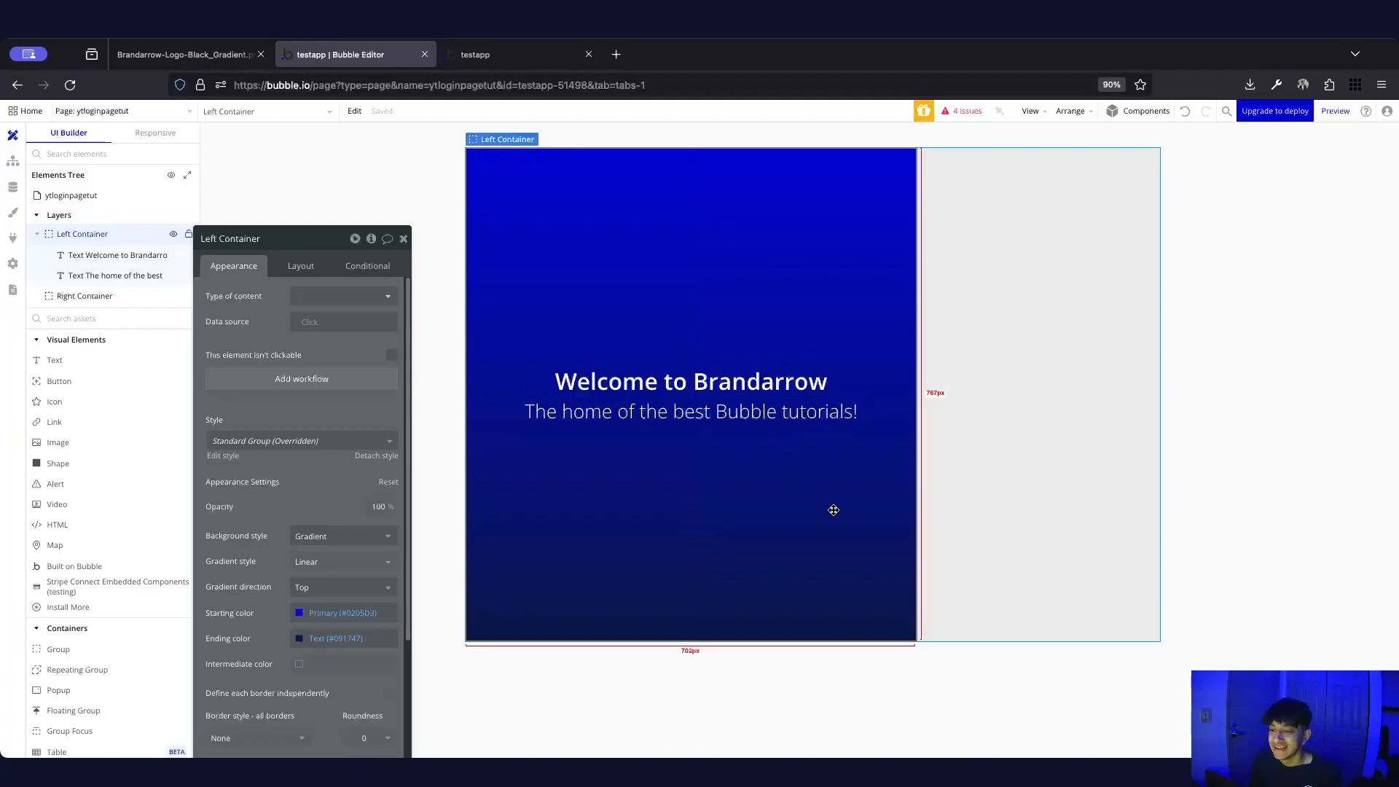
left_click(1244, 369)
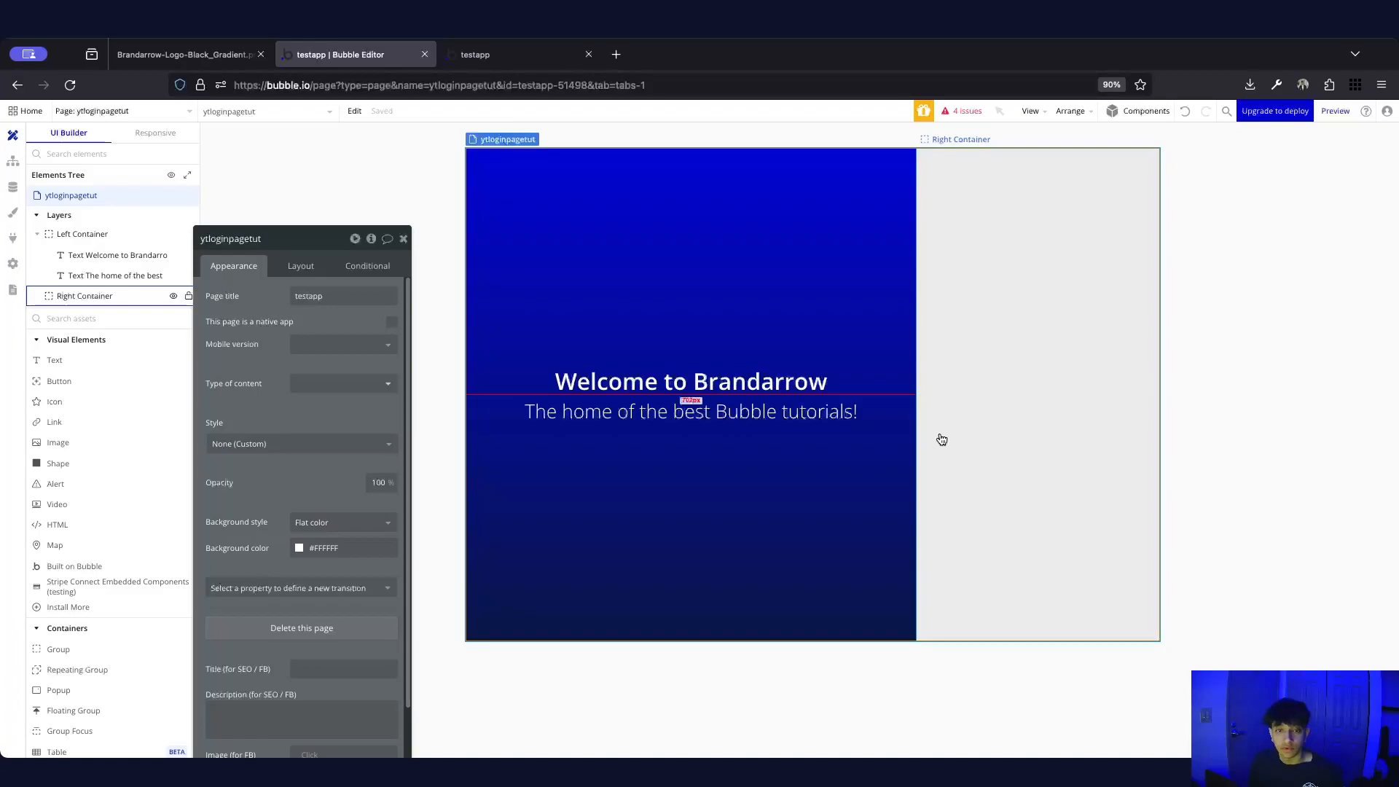
Open the element inspector for the ytloginpagetut page to view its custom states
left_click(73, 304)
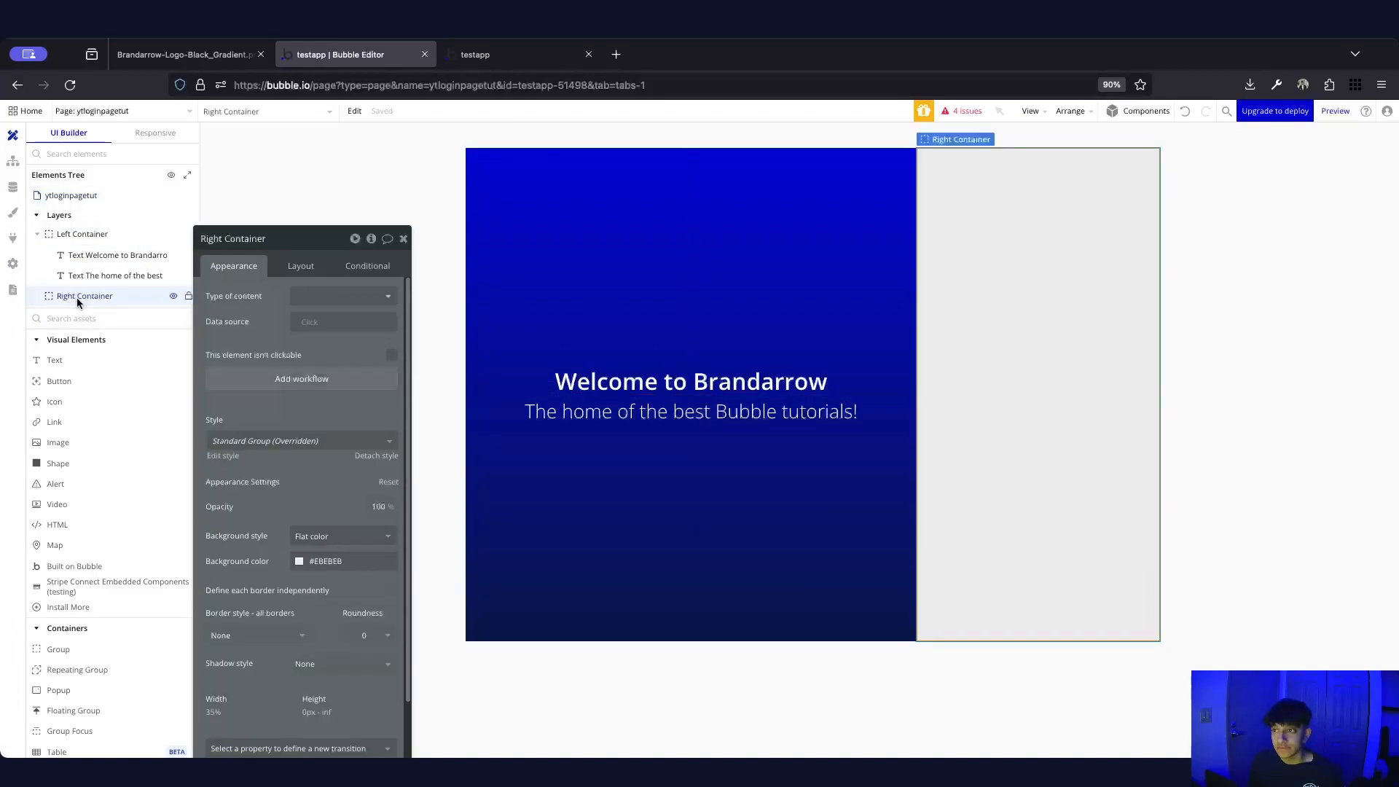
left_click(372, 240)
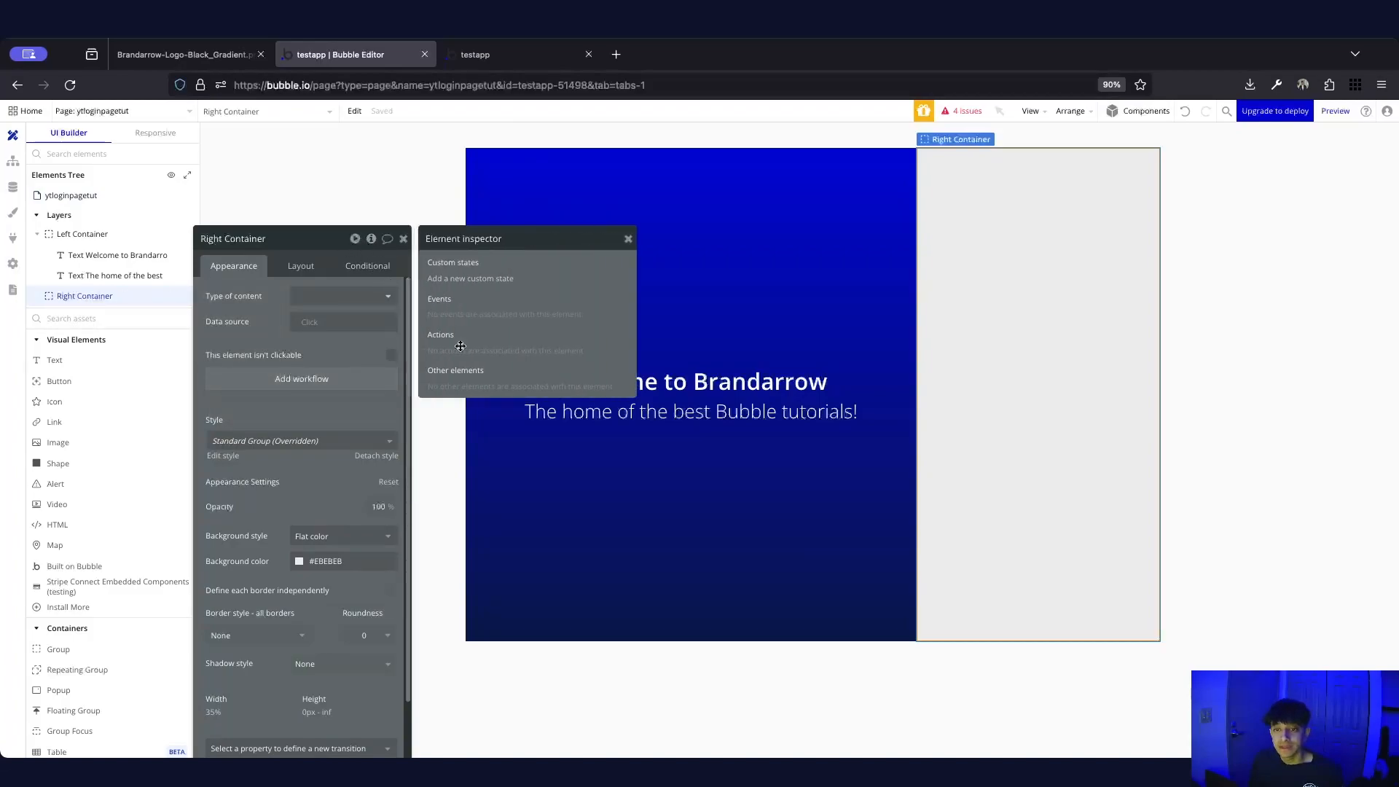
left_click_drag(241, 239, 347, 150)
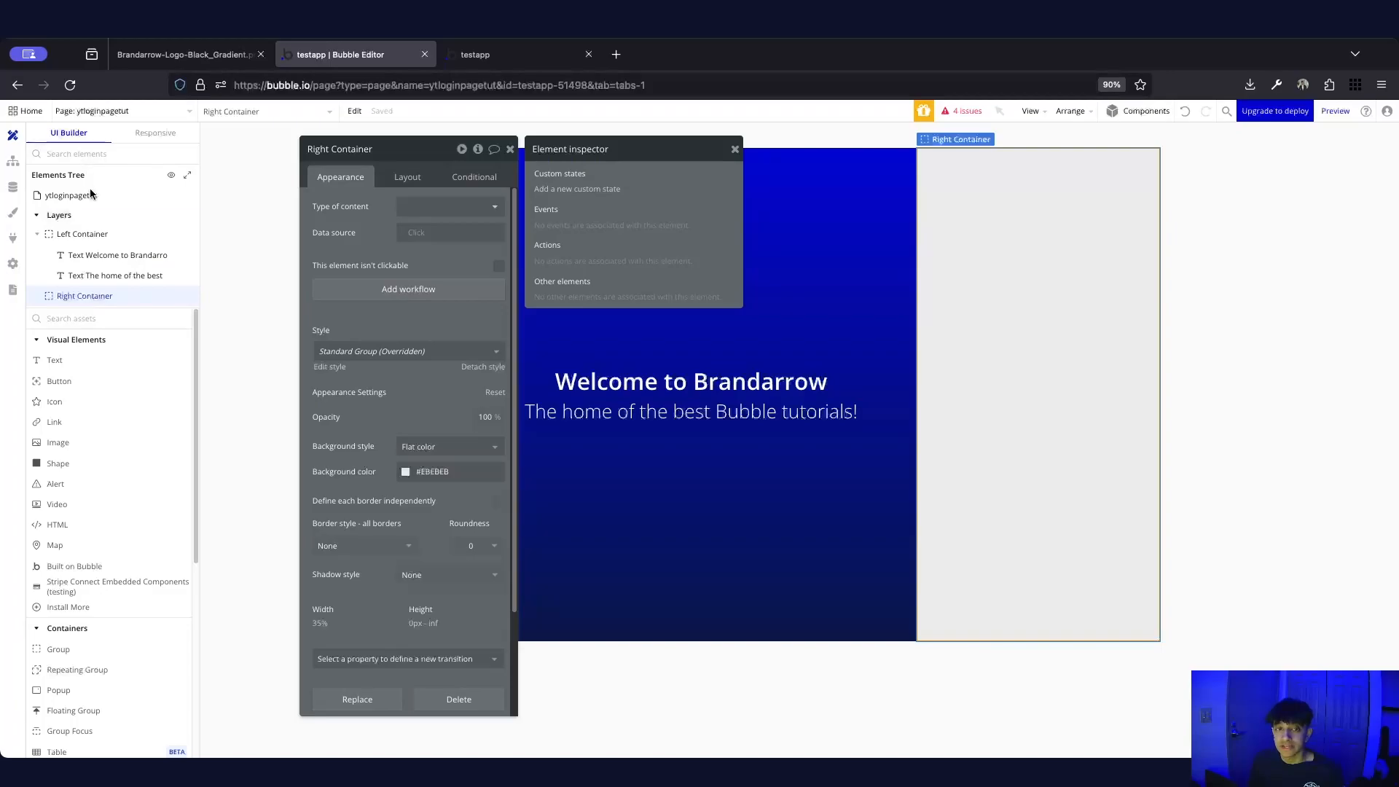
left_click(64, 196)
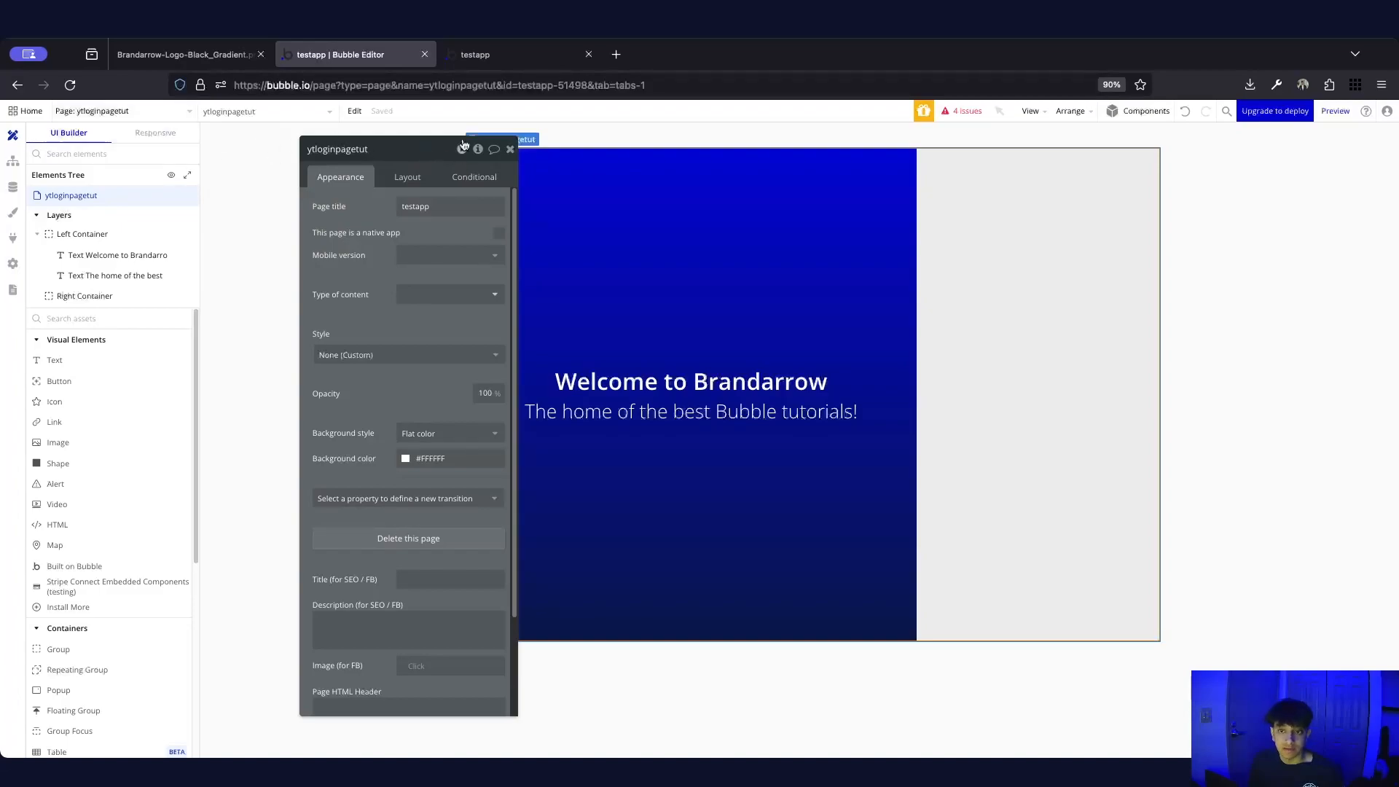
mouse_move(478, 153)
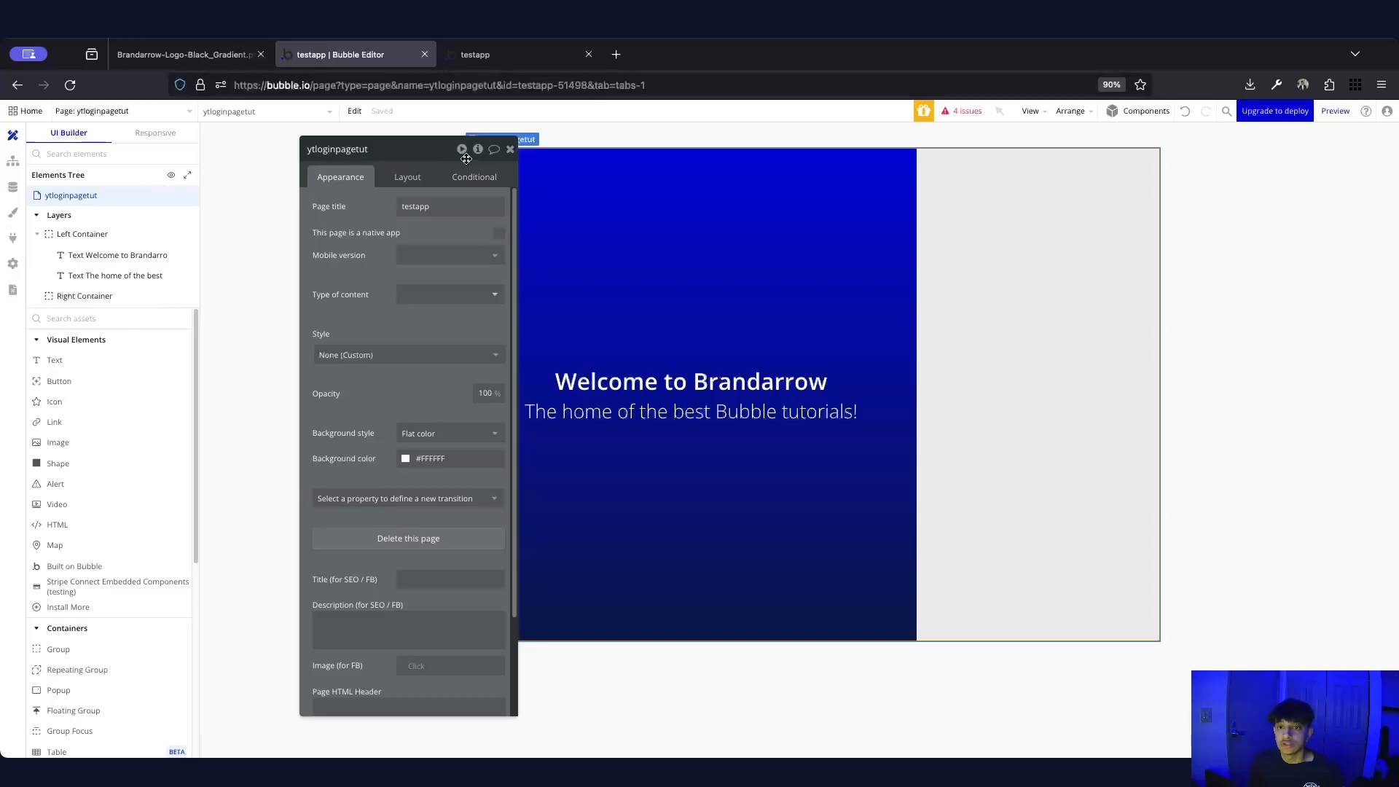
left_click(478, 148)
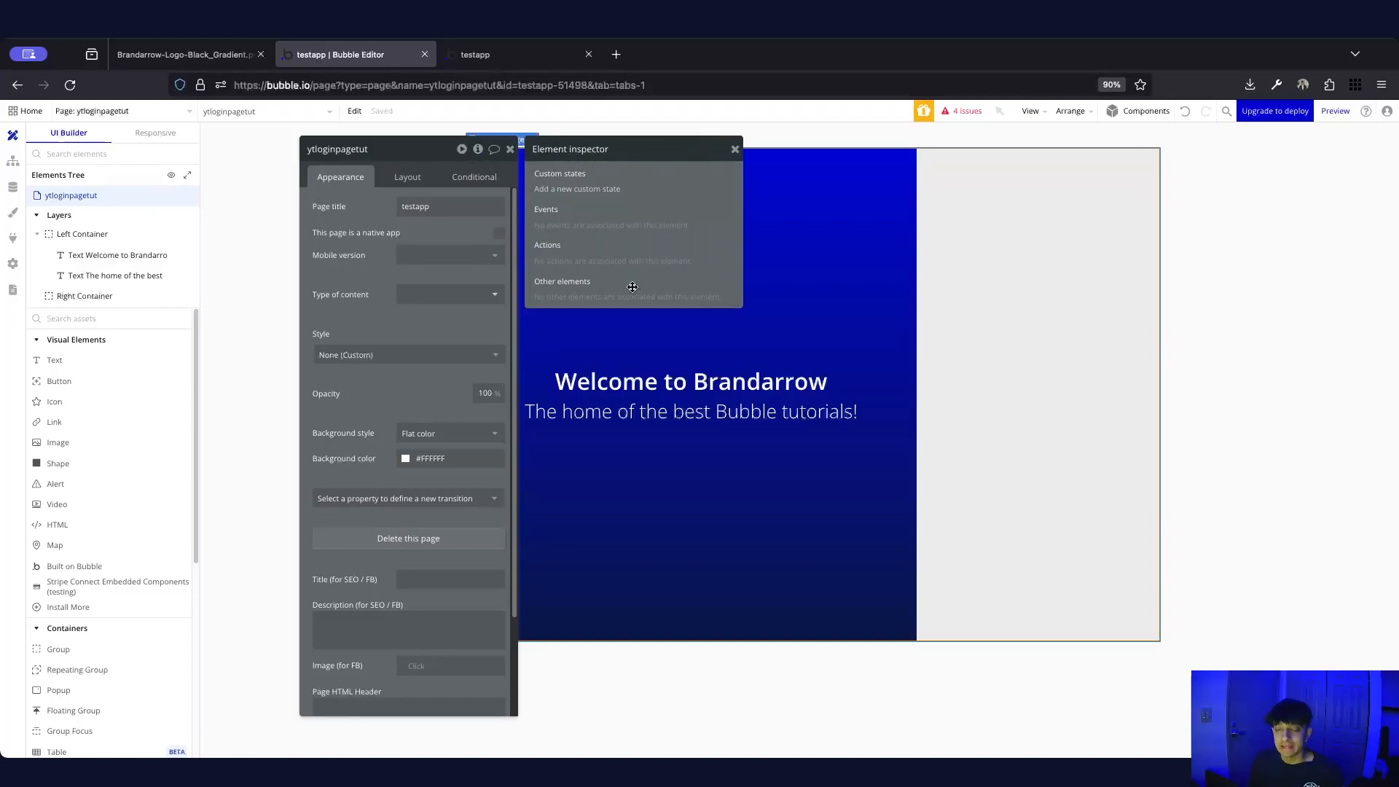
Add a page custom state named show, of type text, with default value 'login'
left_click(561, 191)
type("show")
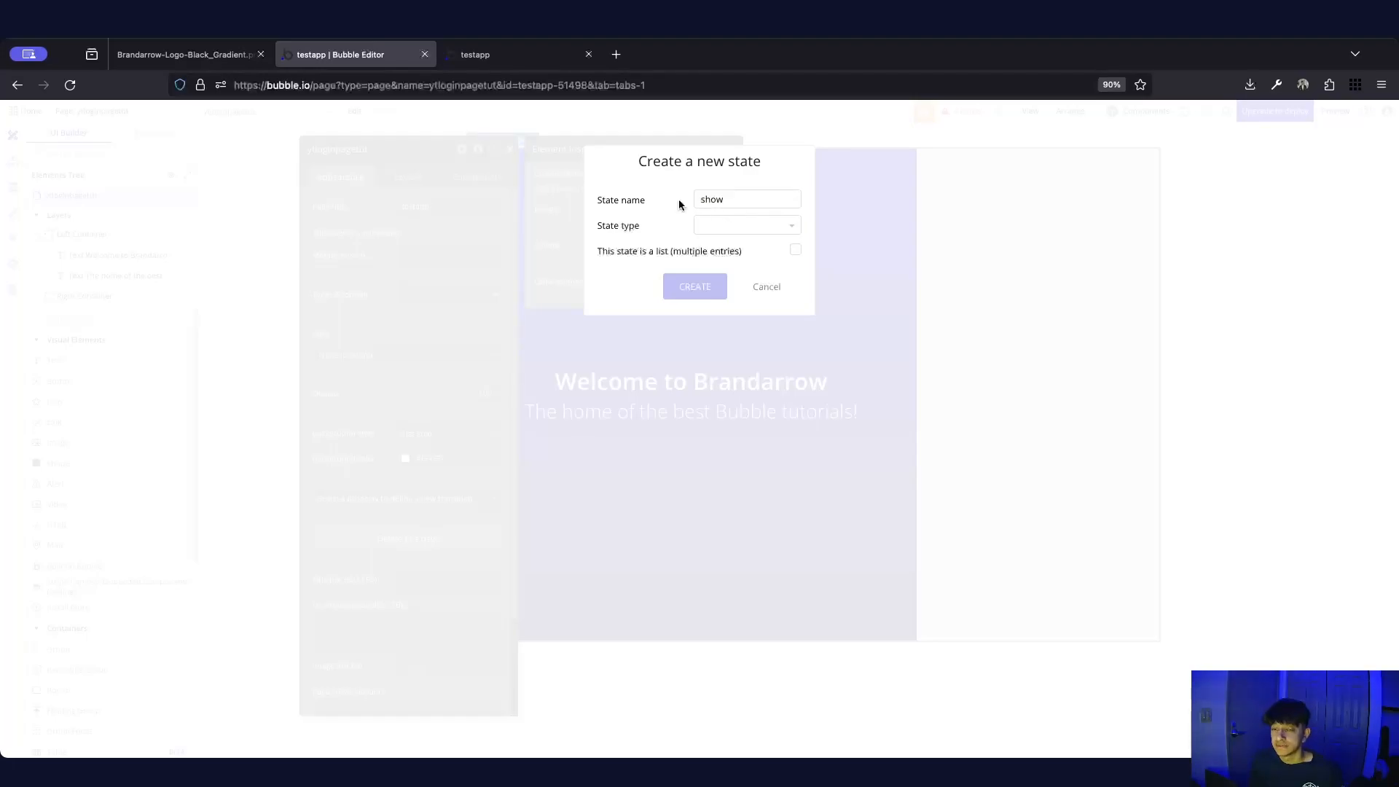
left_click(722, 199)
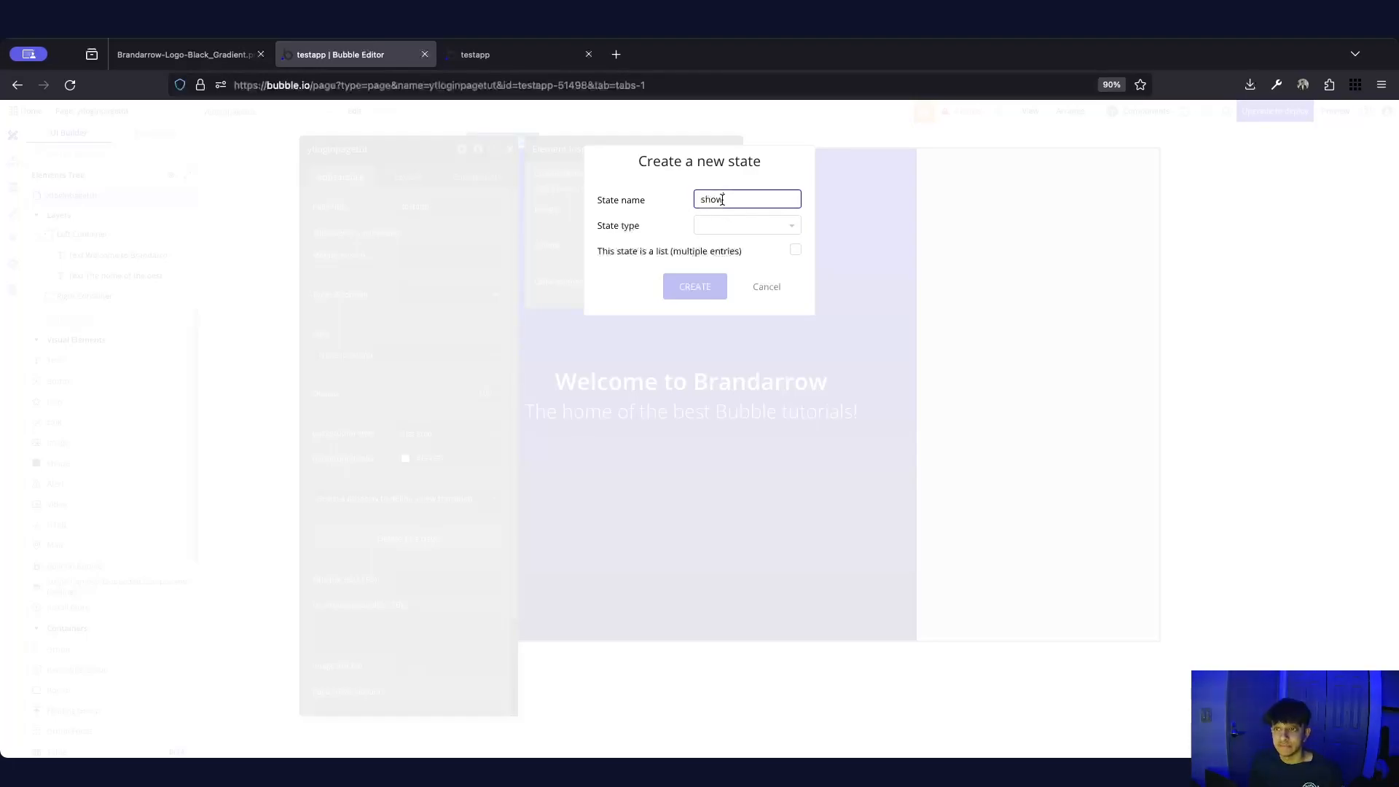
left_click(717, 224)
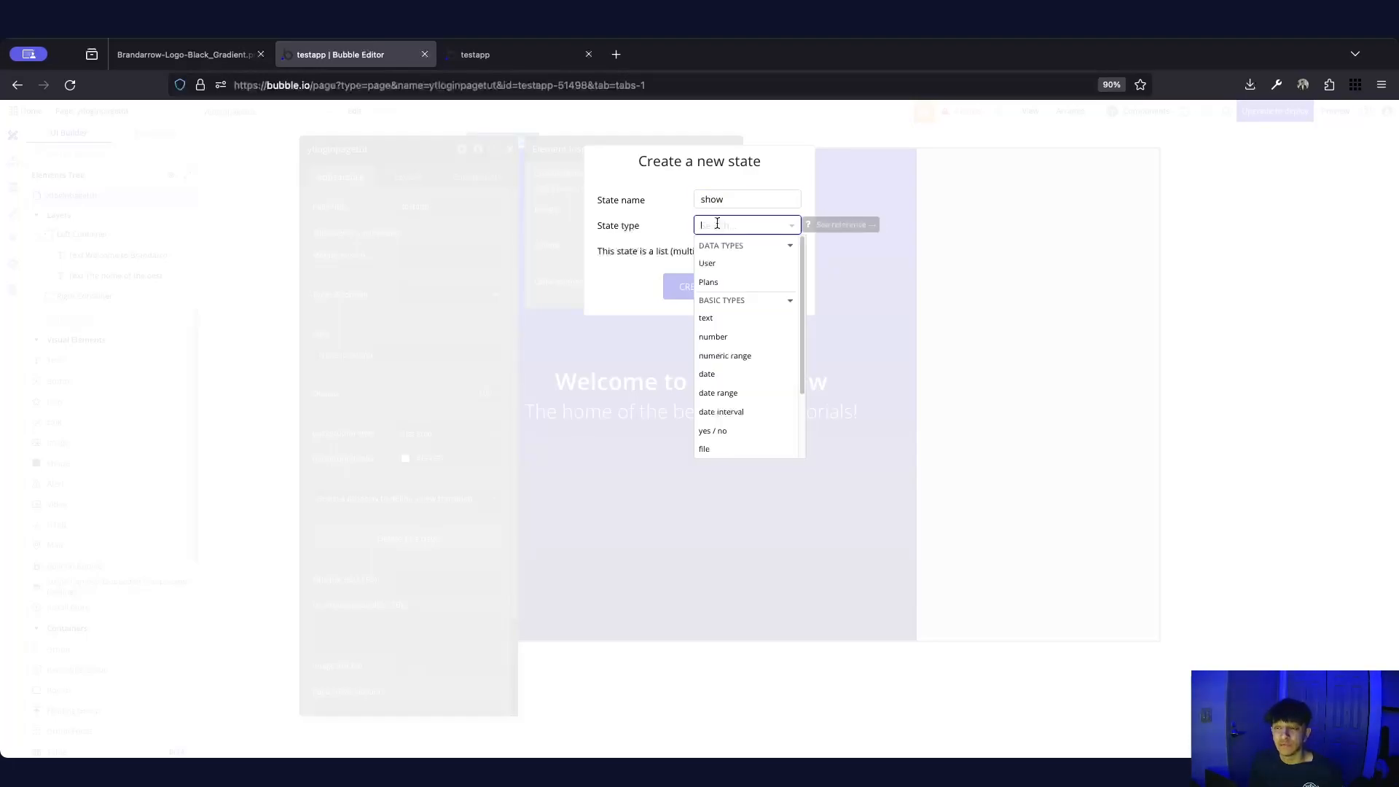
scroll(778, 373, "down", 2)
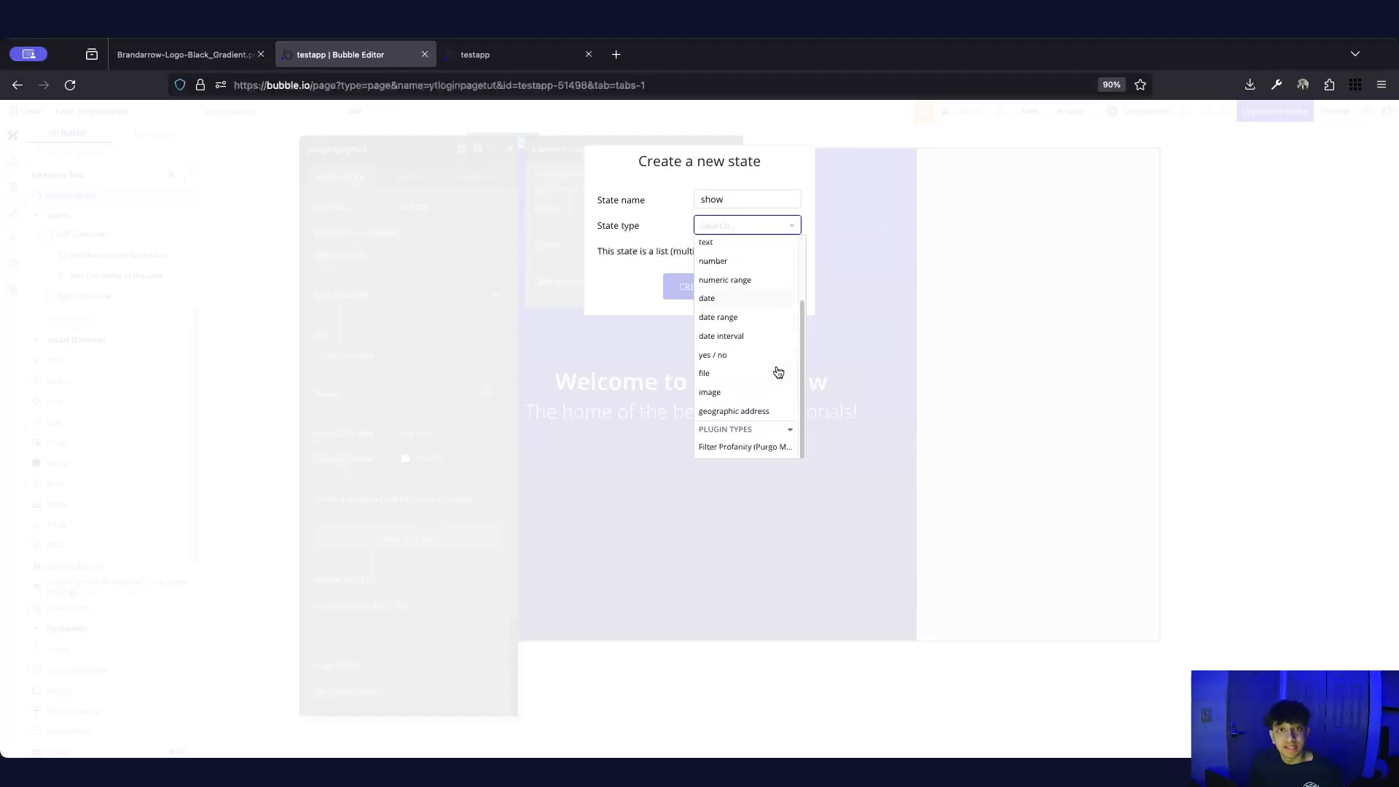
scroll(773, 368, "up", 2)
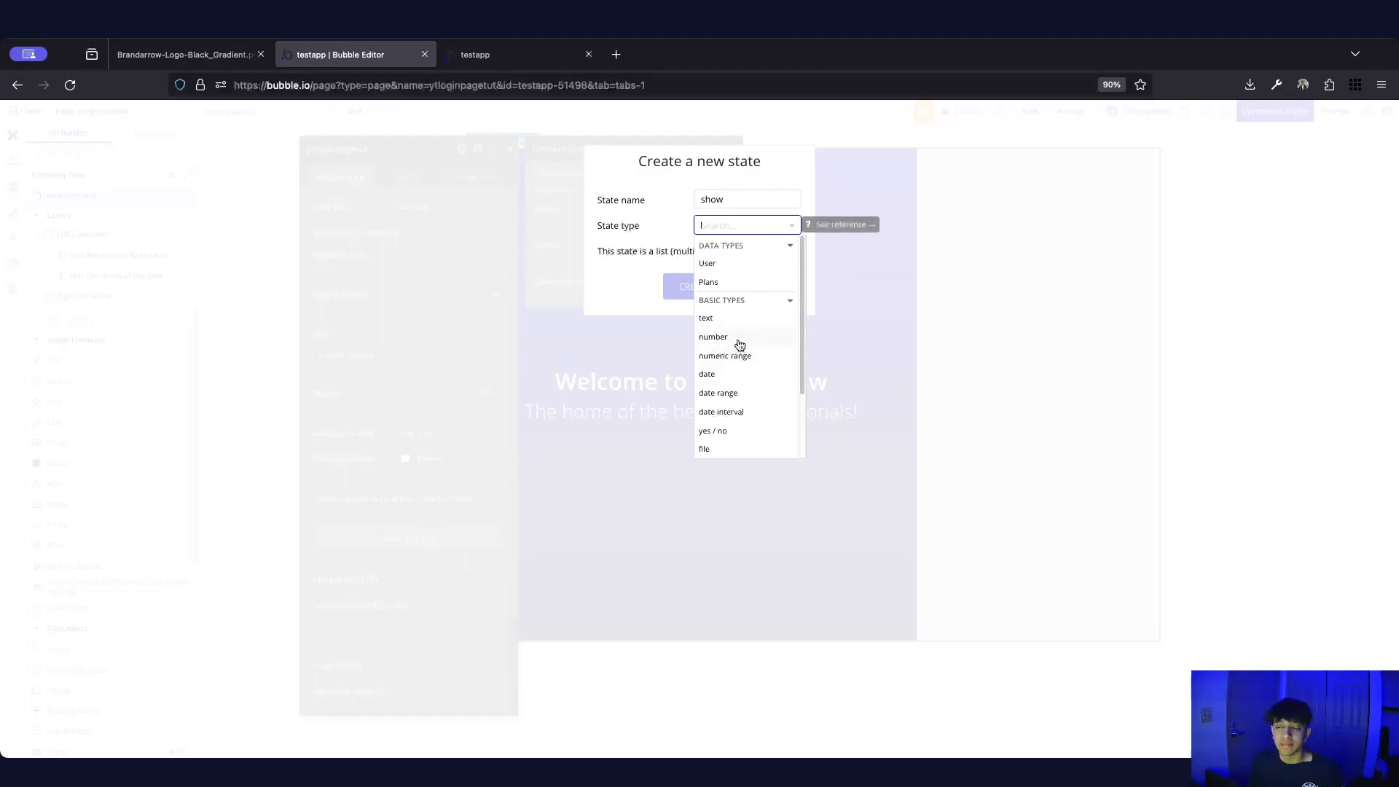
scroll(739, 346, "down", 2)
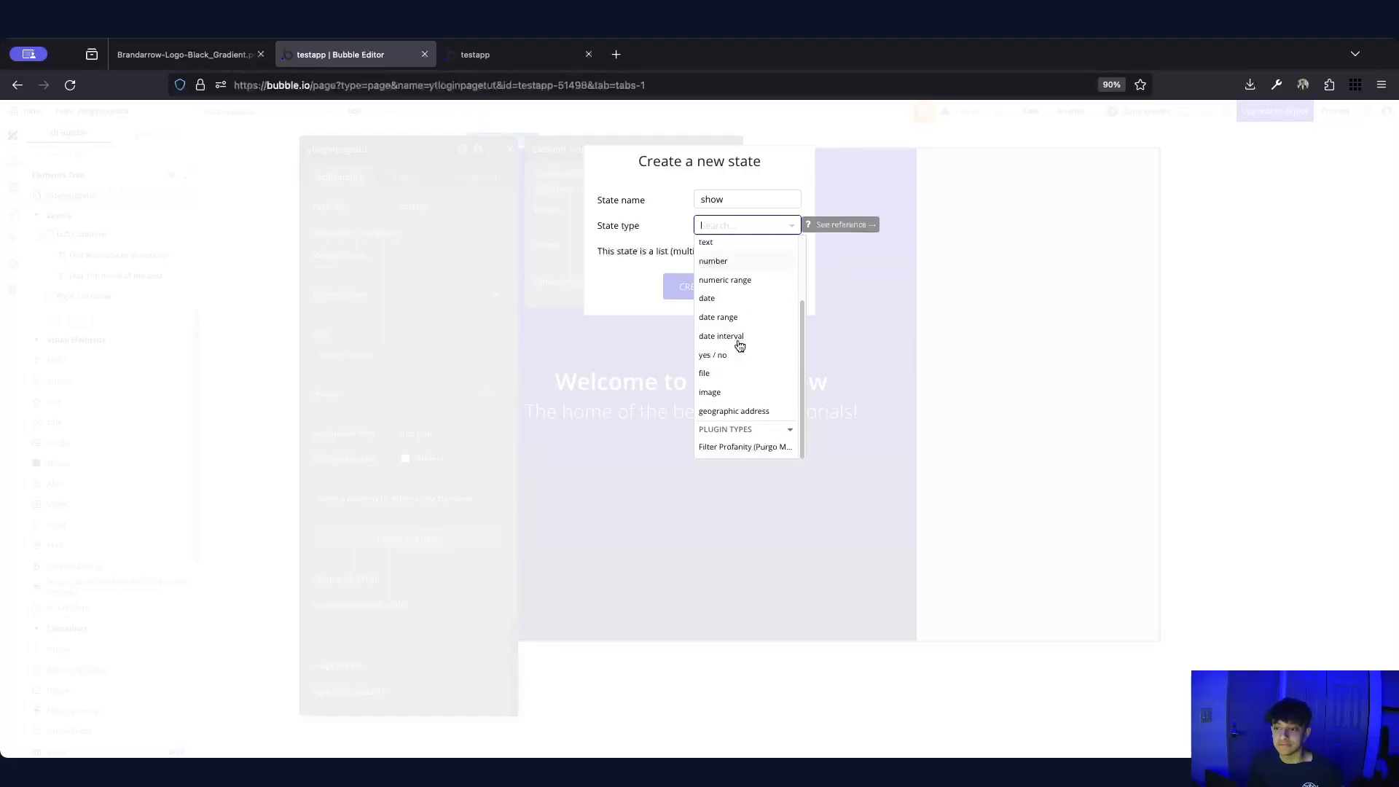
scroll(758, 387, "up", 2)
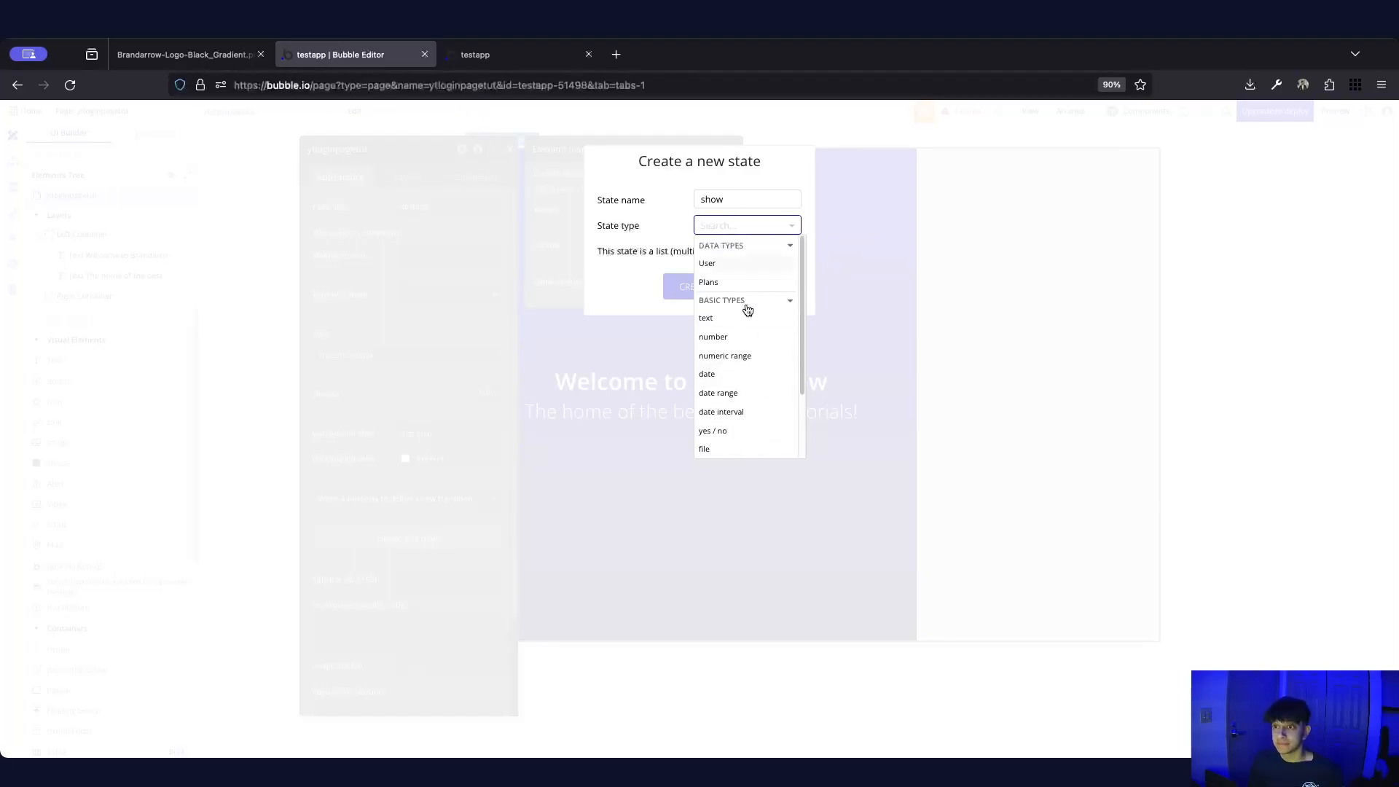
left_click(722, 318)
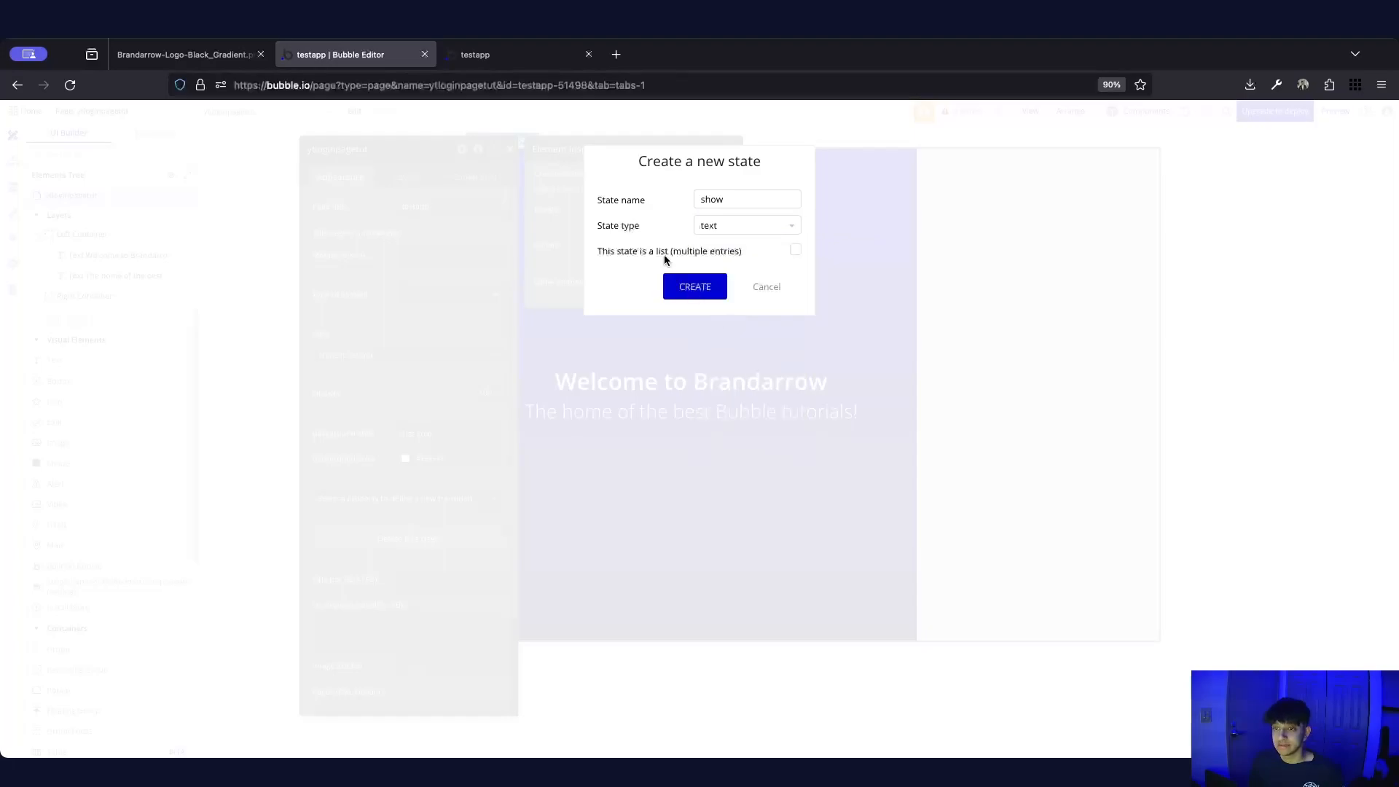
left_click(689, 286)
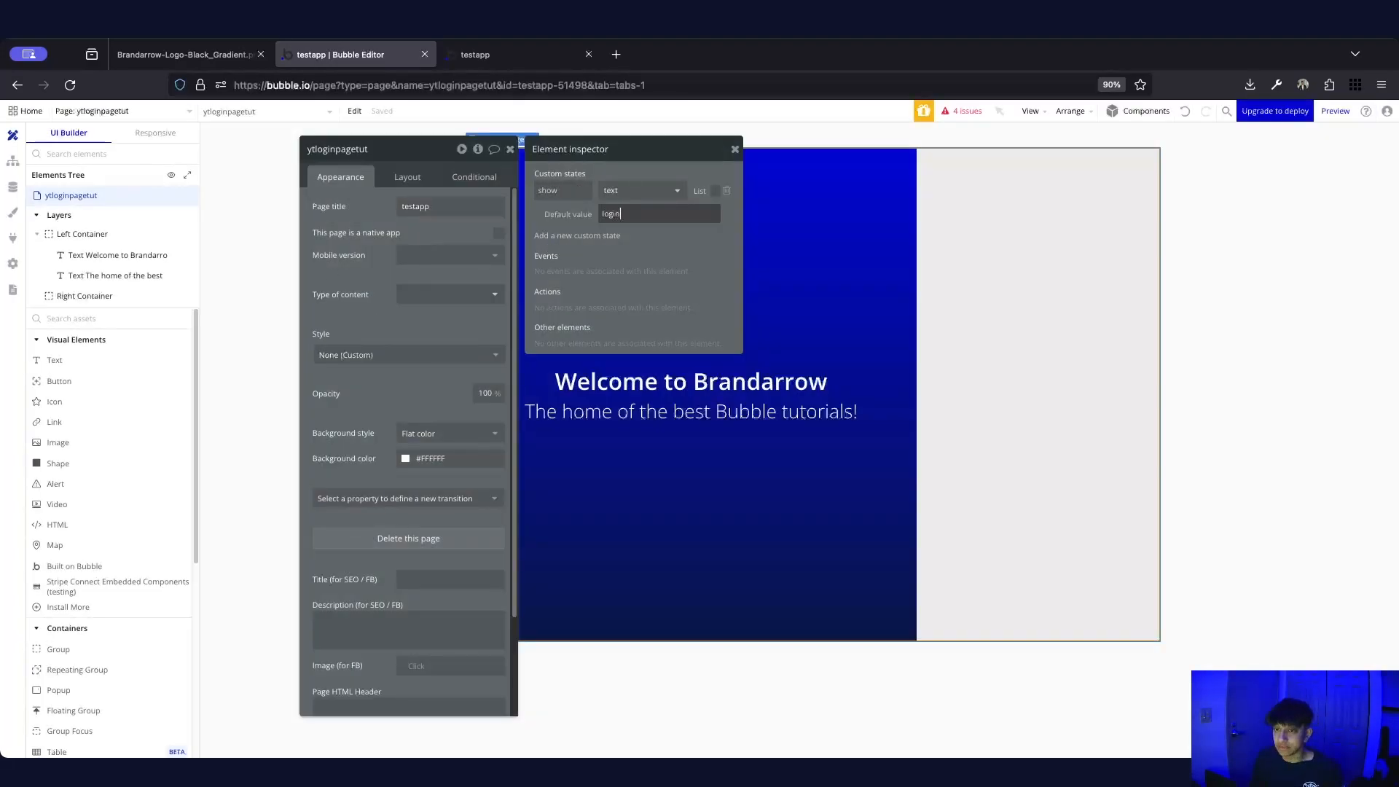
left_click(673, 311)
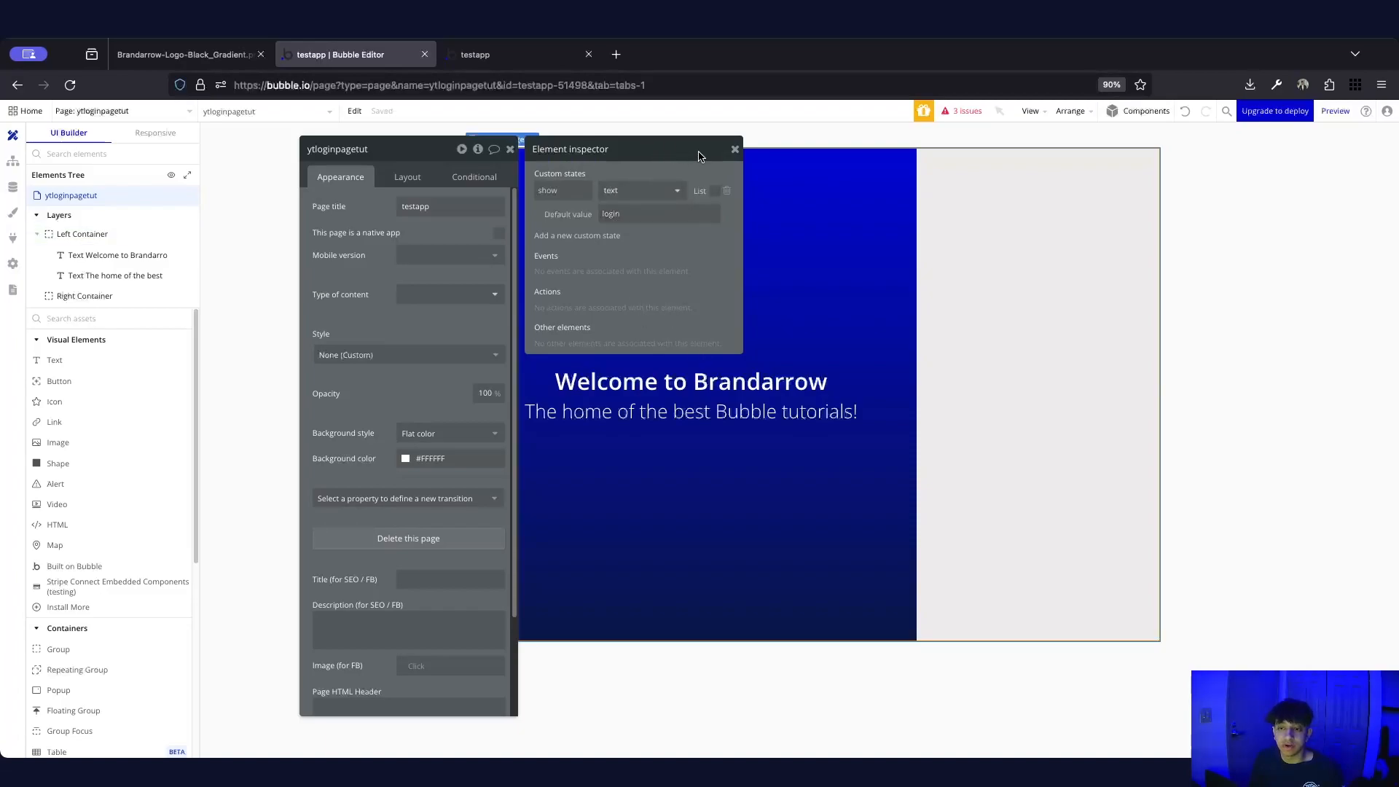
left_click(734, 149)
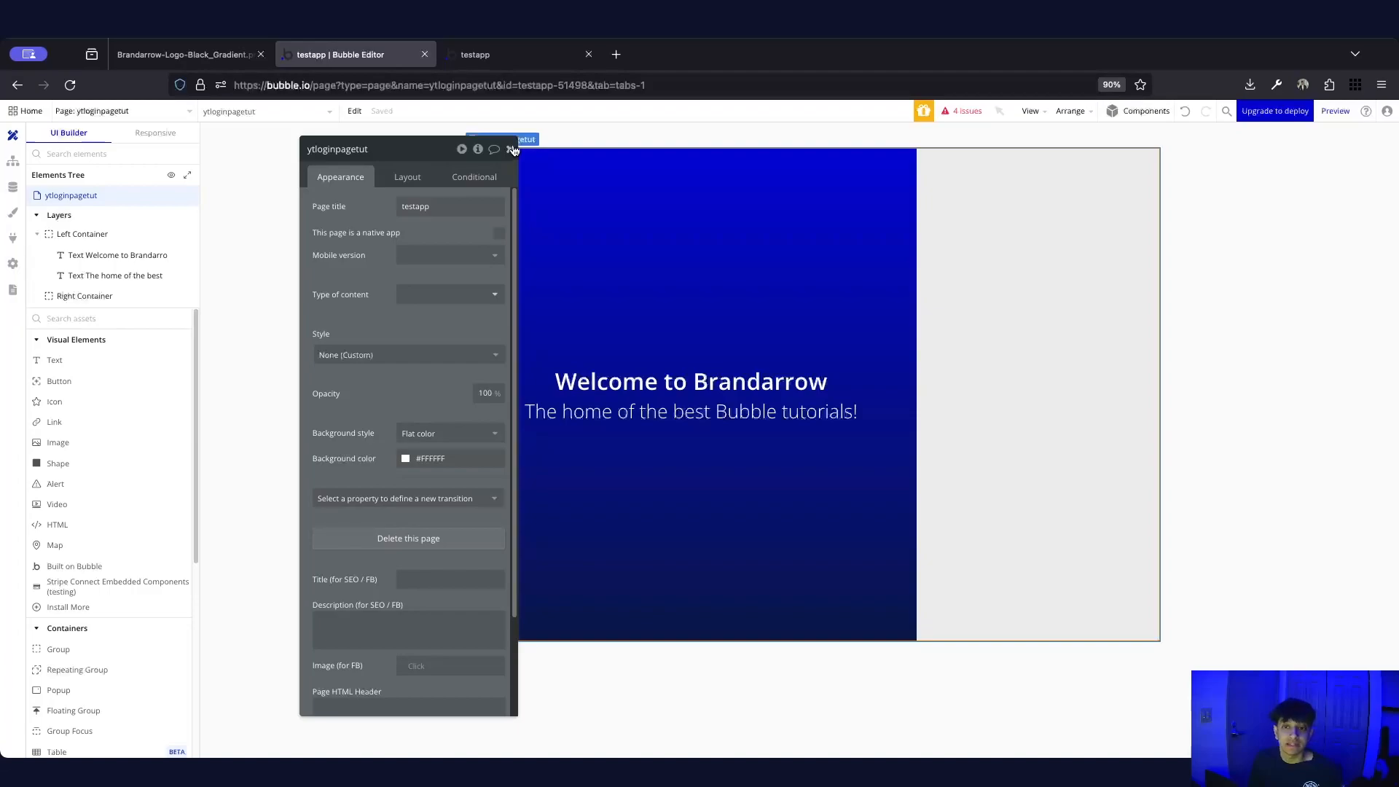
Place a new Image element inside the Right Container
left_click(511, 149)
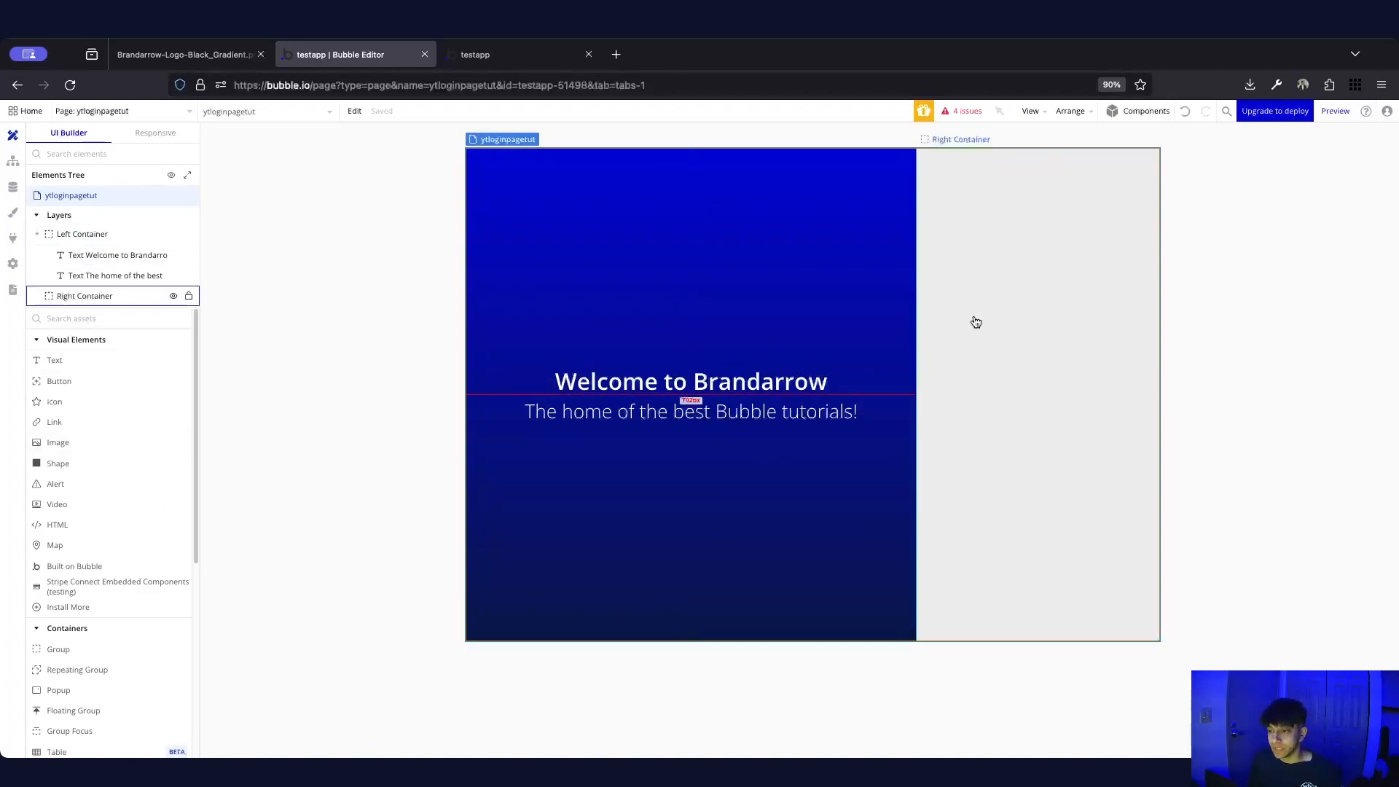
left_click(975, 364)
left_click(133, 320)
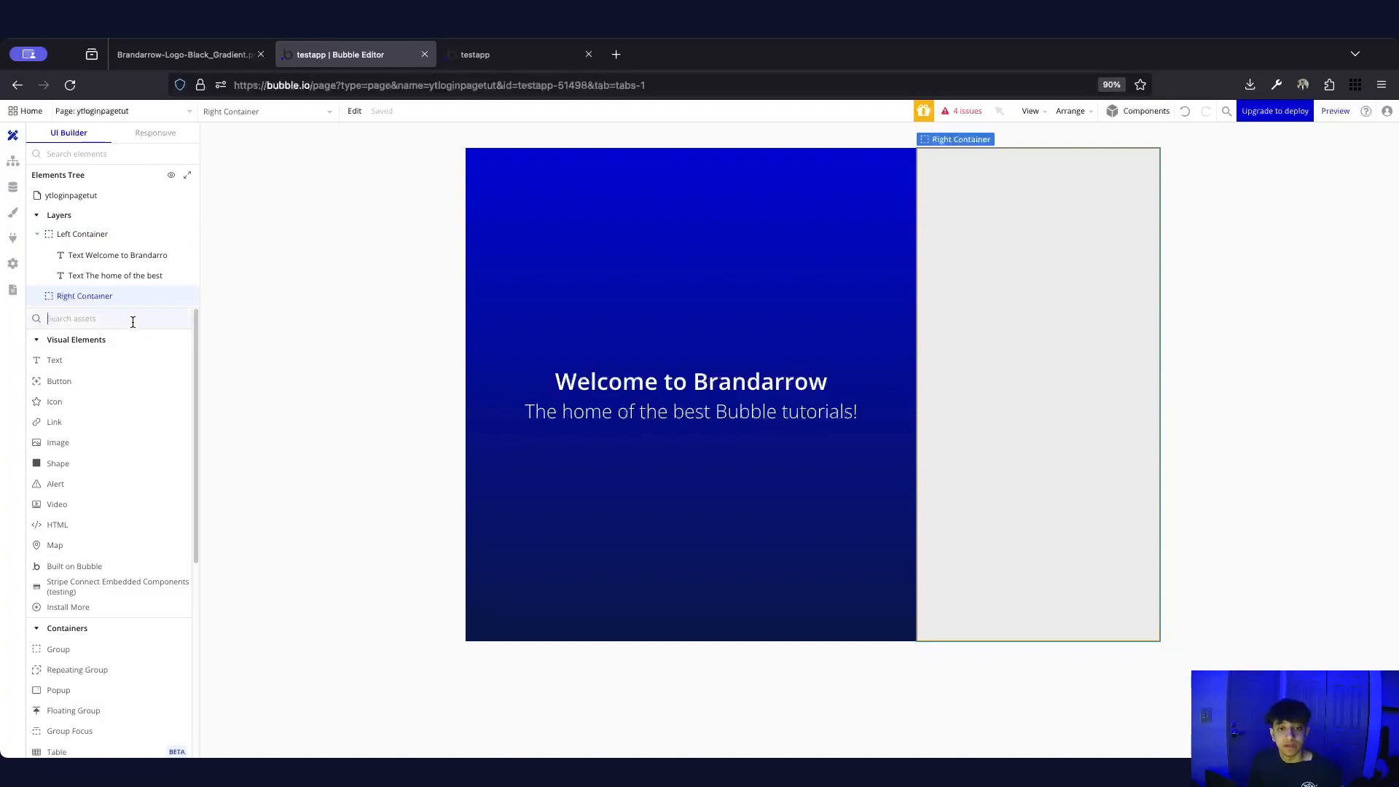
type("logo")
key("super+a")
type("image")
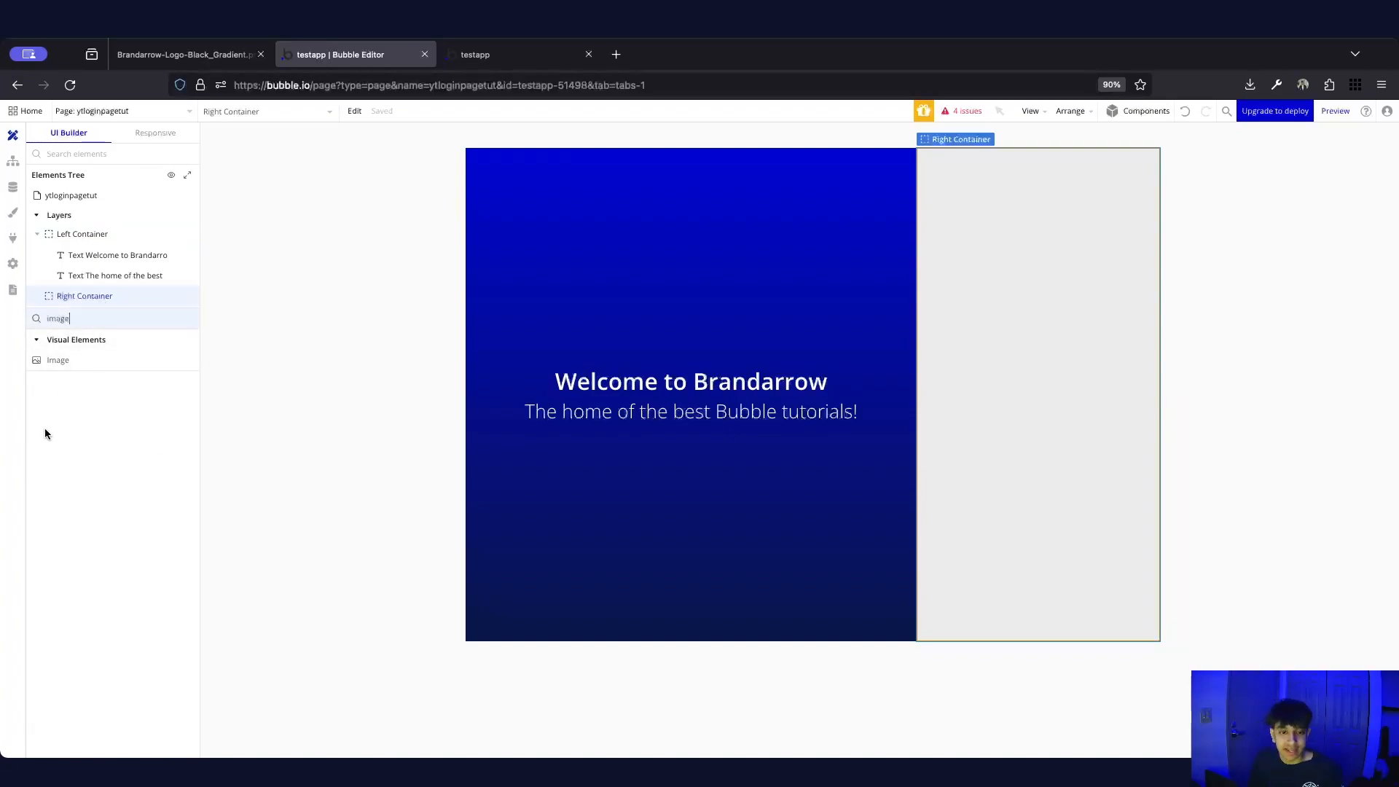
left_click(58, 360)
left_click(1002, 298)
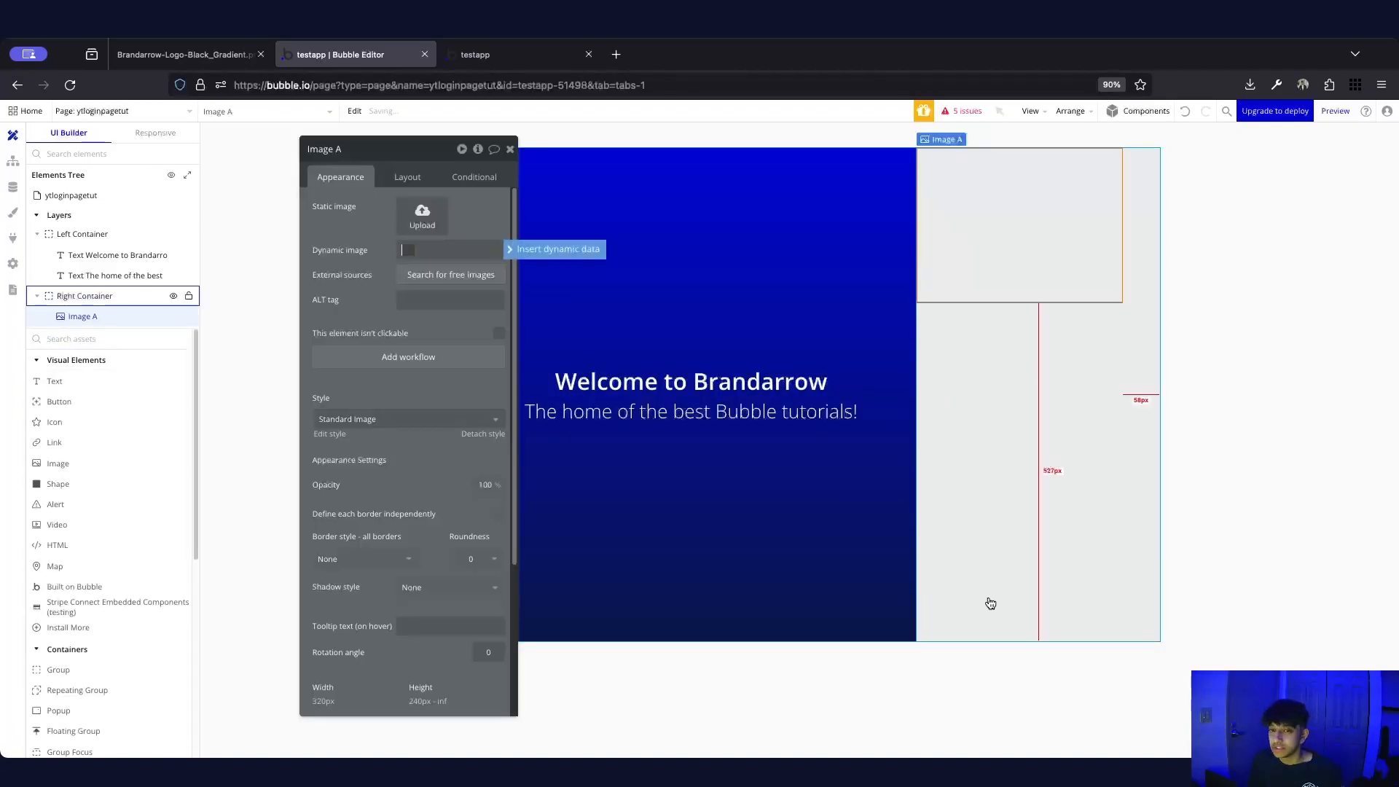
Rename the new image element to Logo
left_click(342, 148)
type("Logo")
key("Return")
left_click(406, 177)
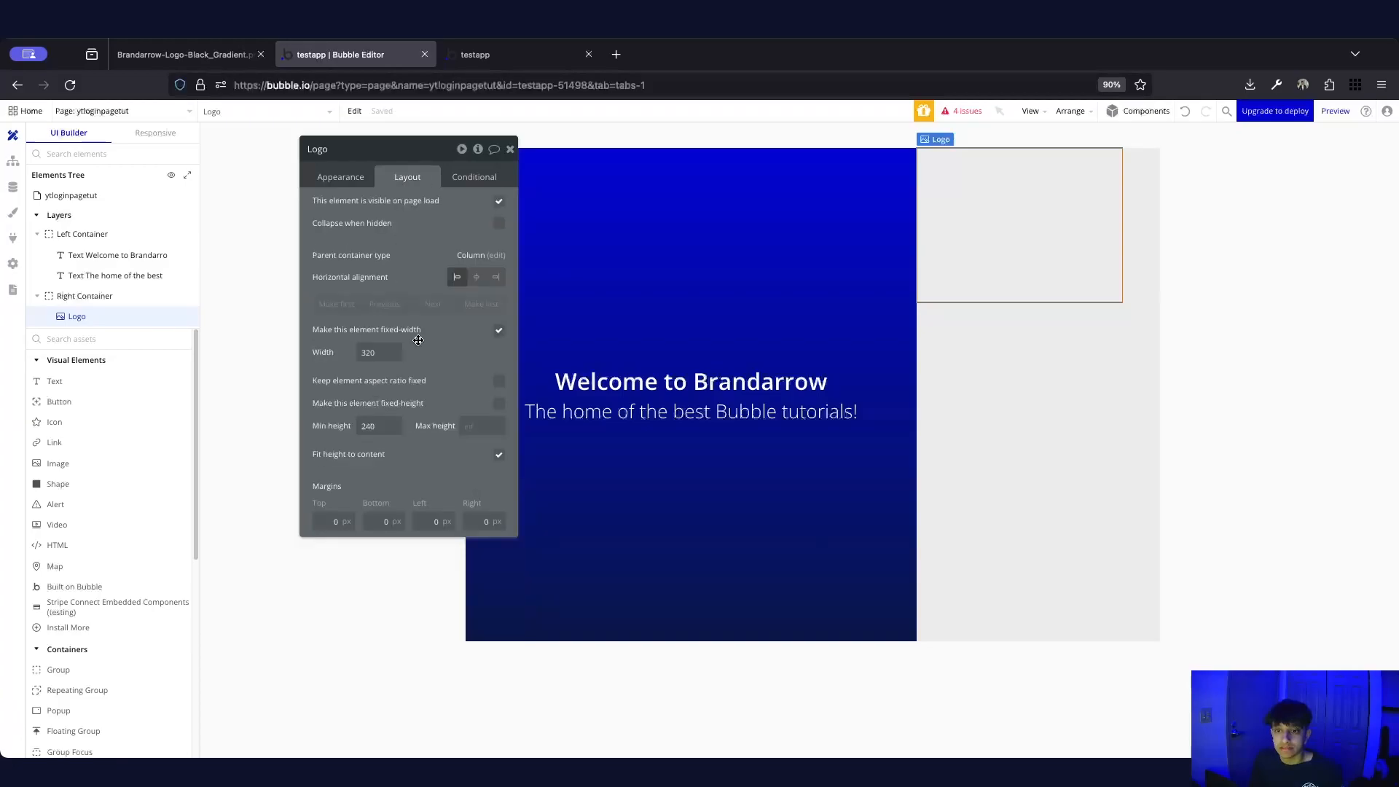
Vertically centre the Right Container's contents, then reselect the Logo image
left_click(957, 377)
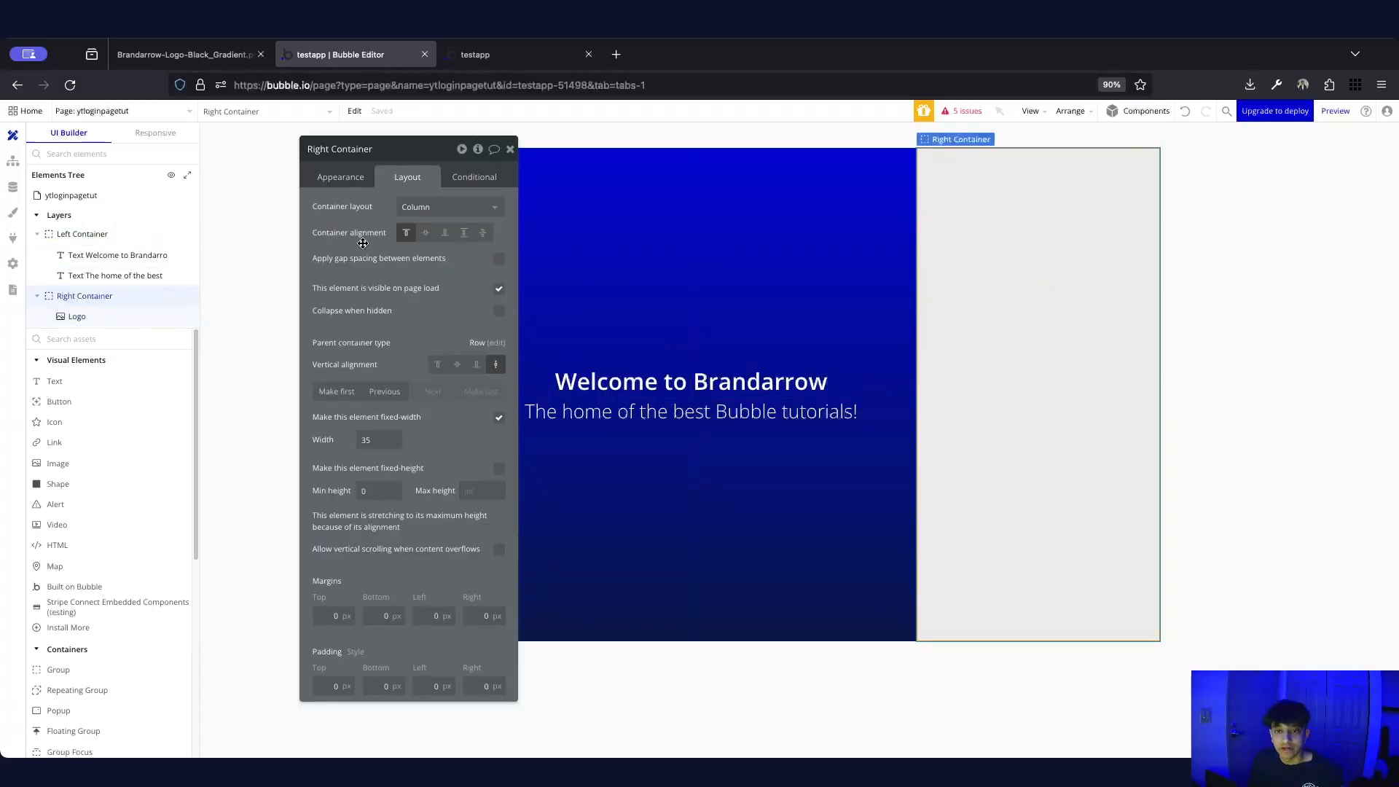
left_click(425, 232)
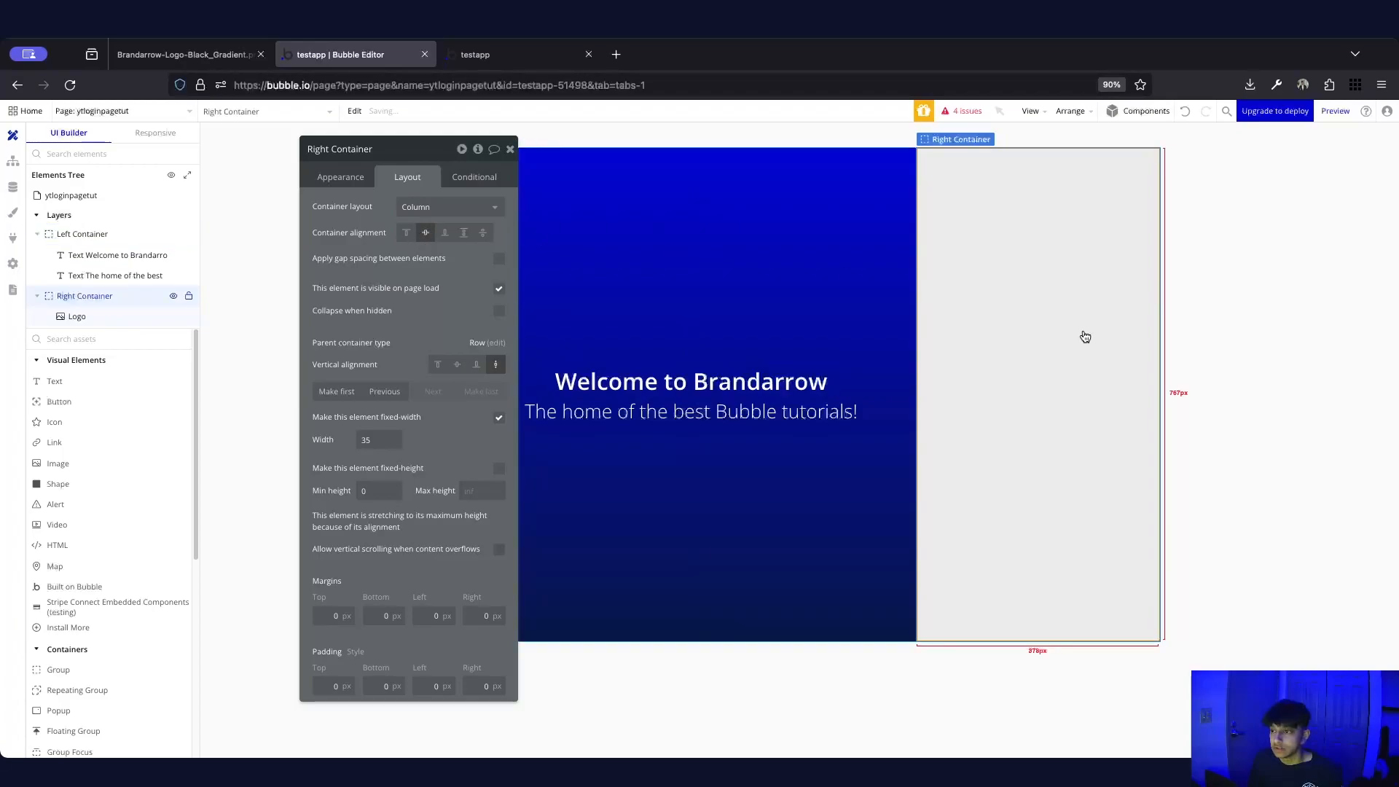
left_click(1050, 342)
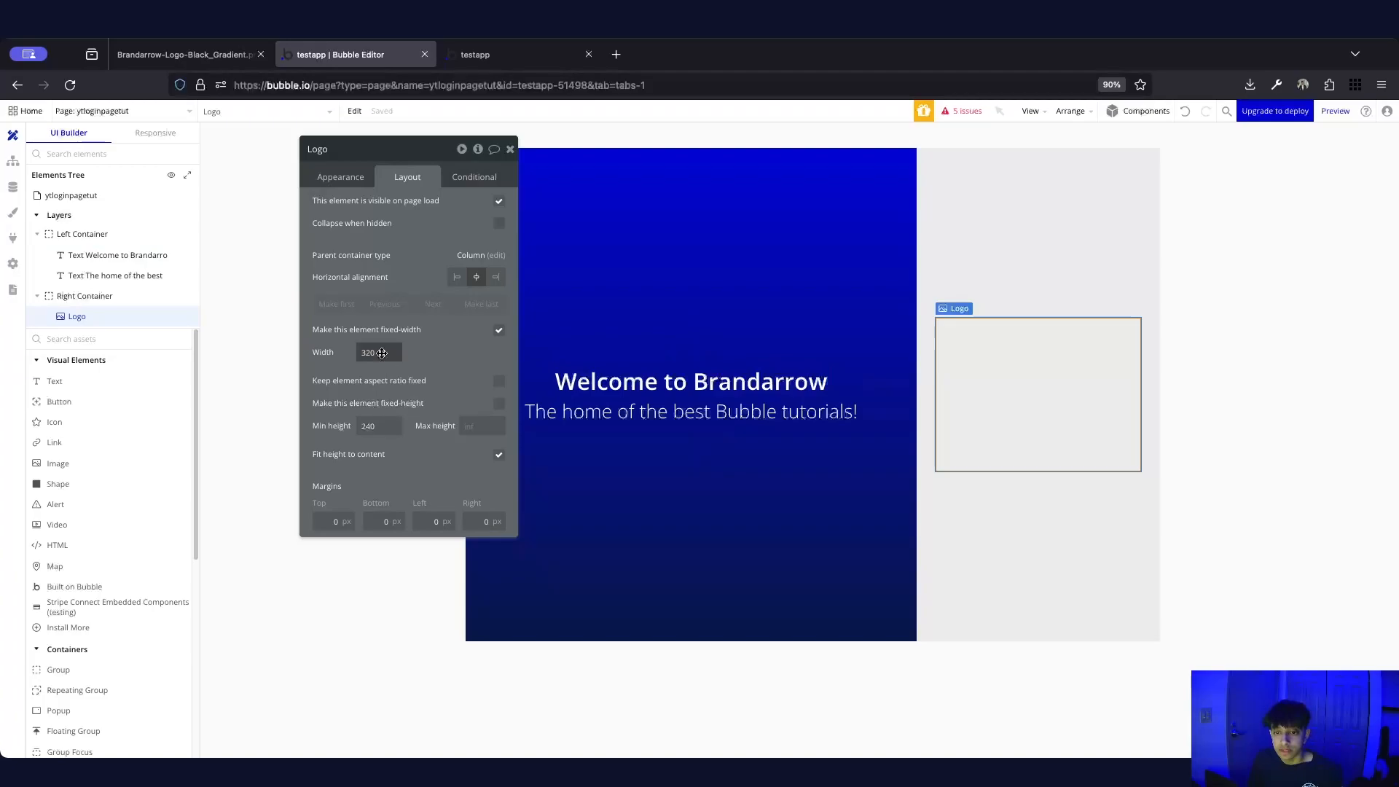
left_click(324, 181)
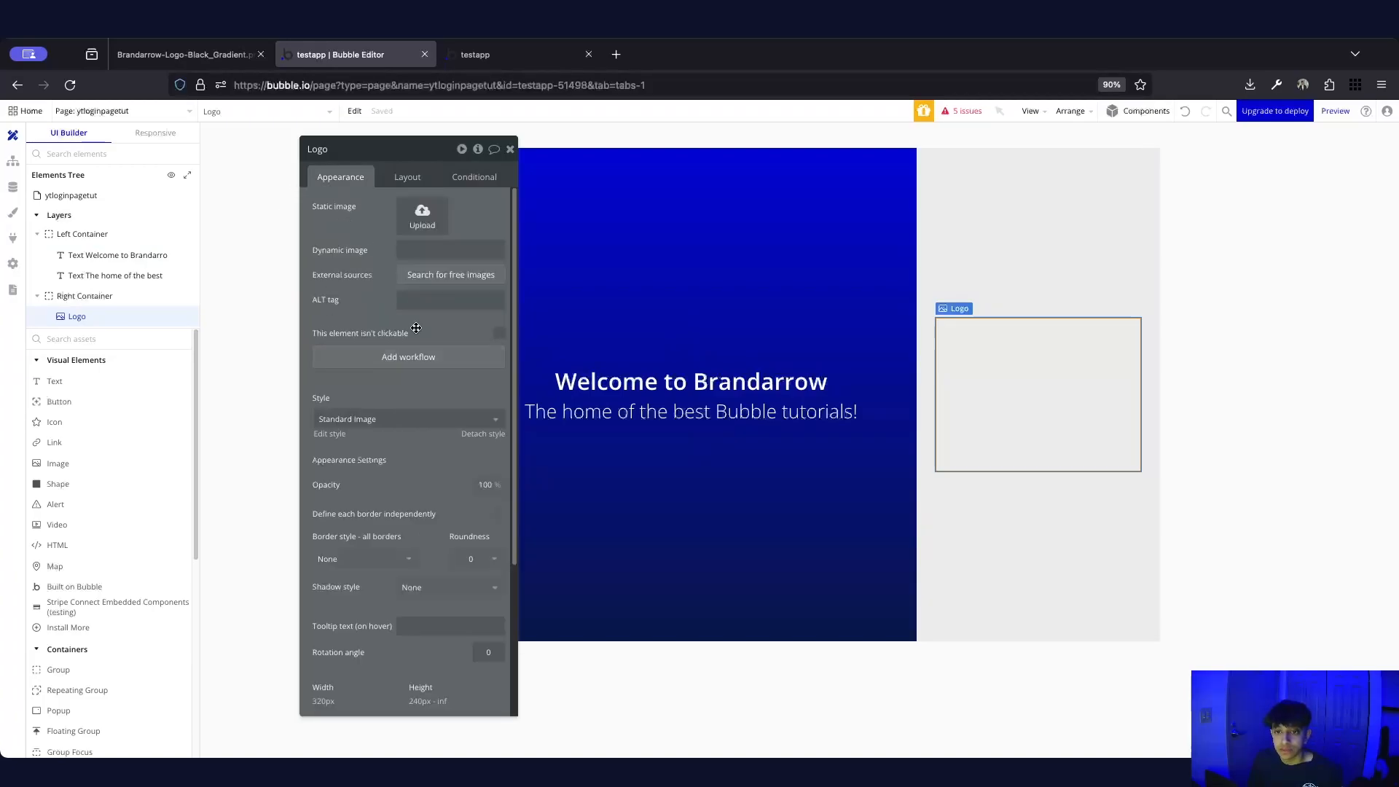
Paste the Brandarrow logo's web address into the Logo's dynamic image field
left_click(212, 58)
left_click(365, 85)
left_click(351, 56)
left_click(448, 250)
key("super+v")
Size the Logo at 220 px wide with a fixed 80 px height
left_click(1249, 400)
left_click(1082, 384)
left_click(408, 177)
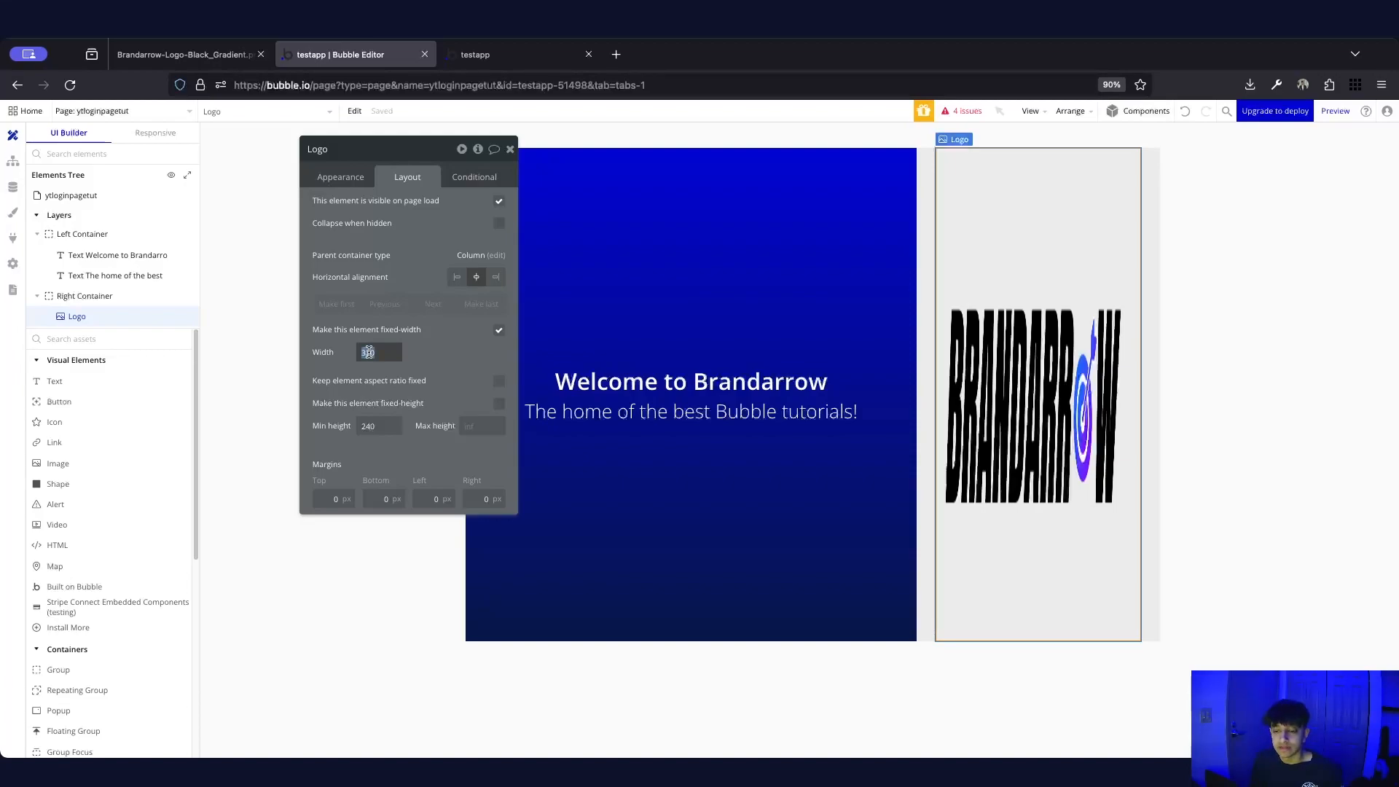
type("18")
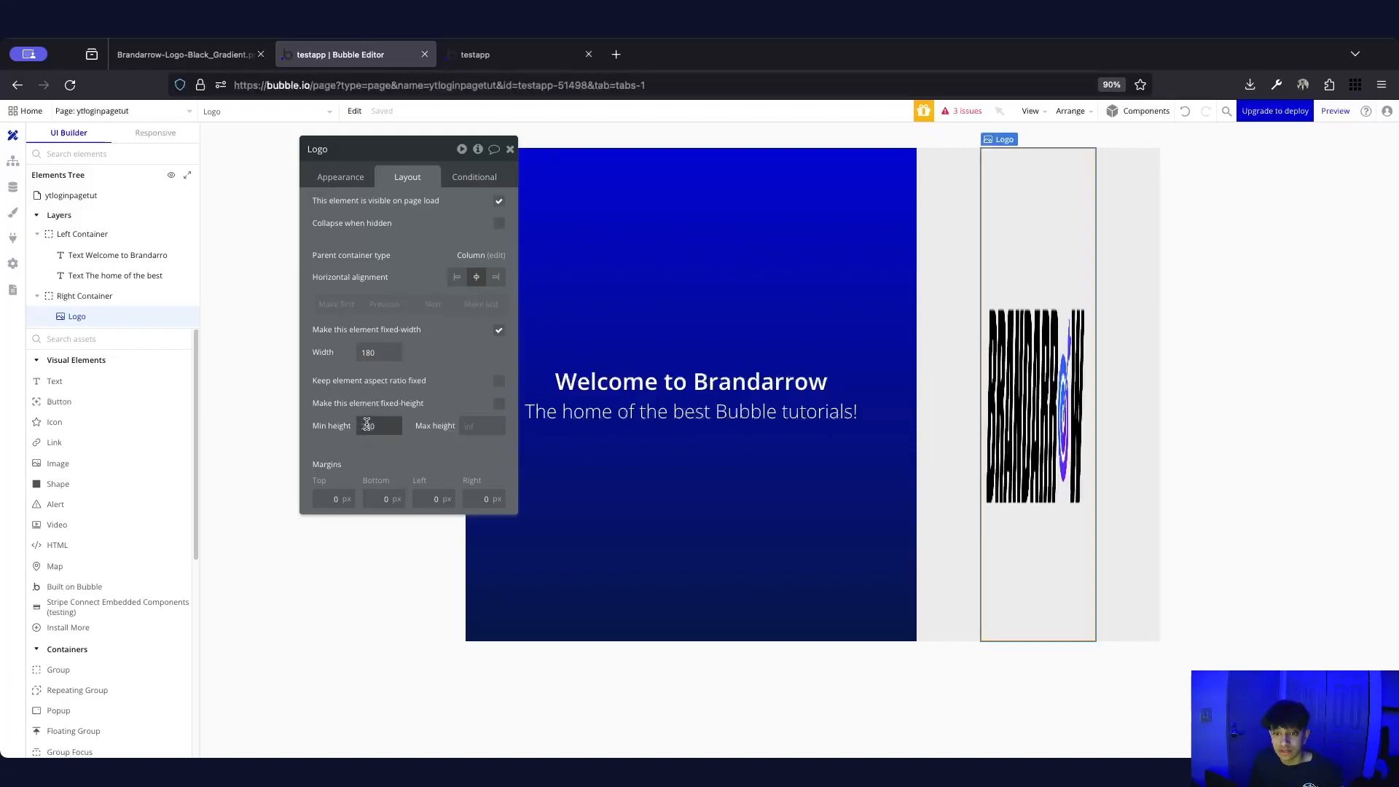
type("80")
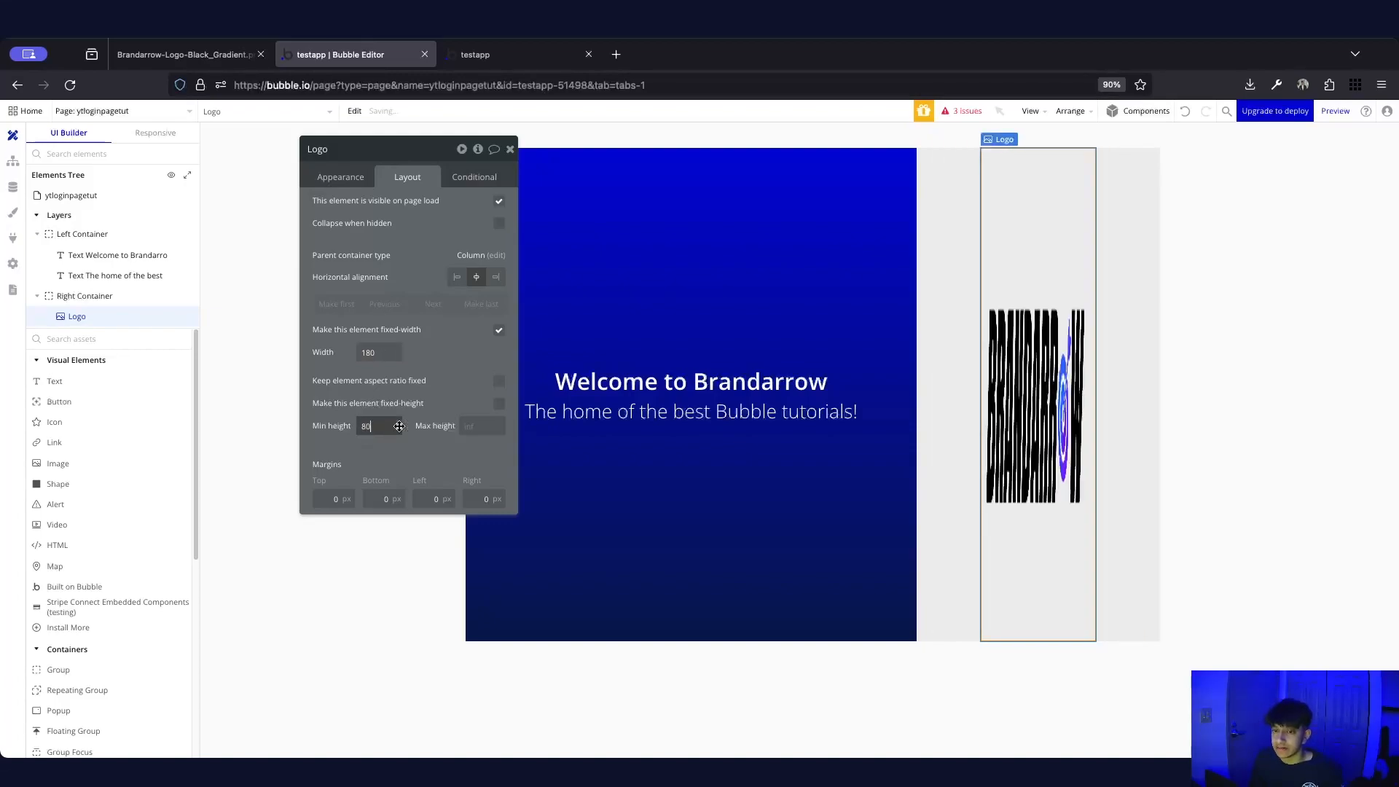
left_click(500, 406)
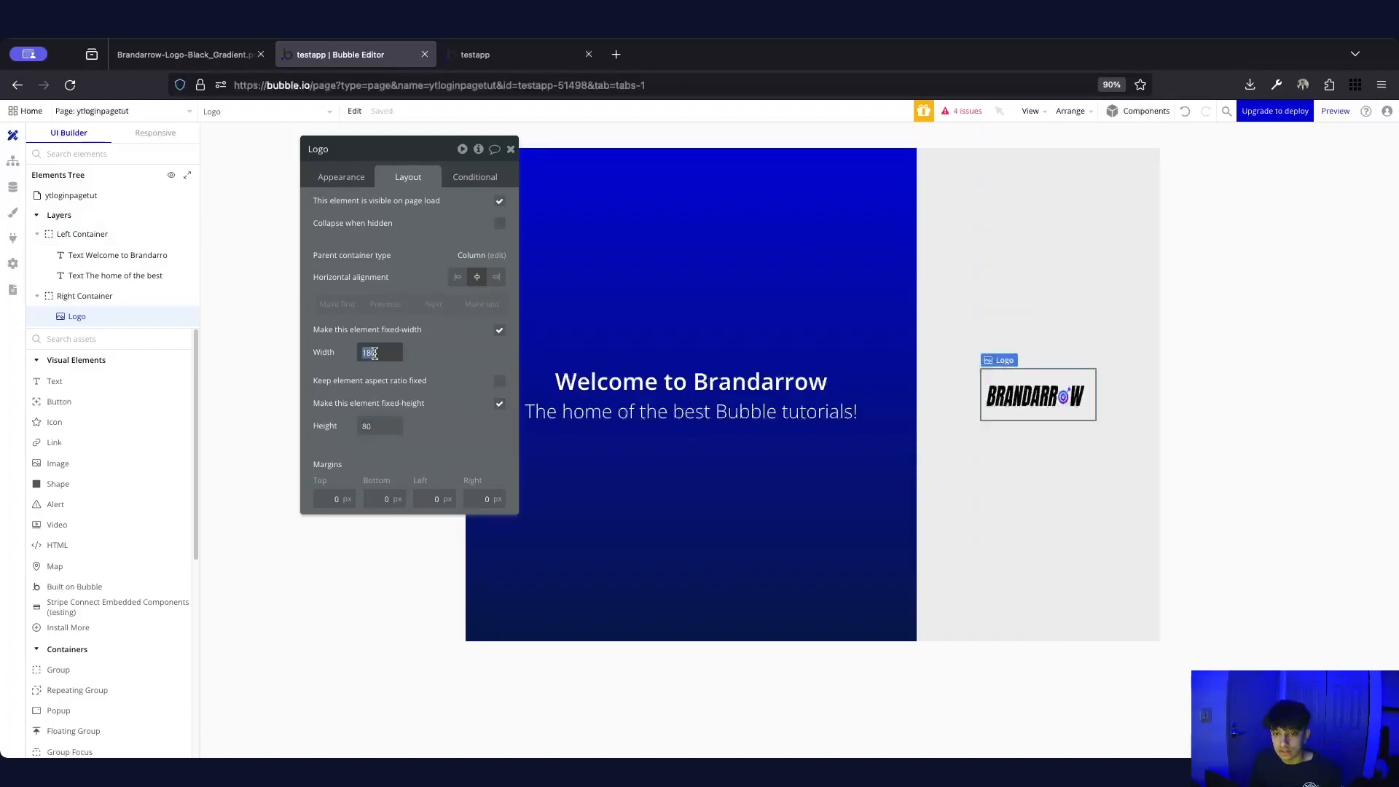
type("22")
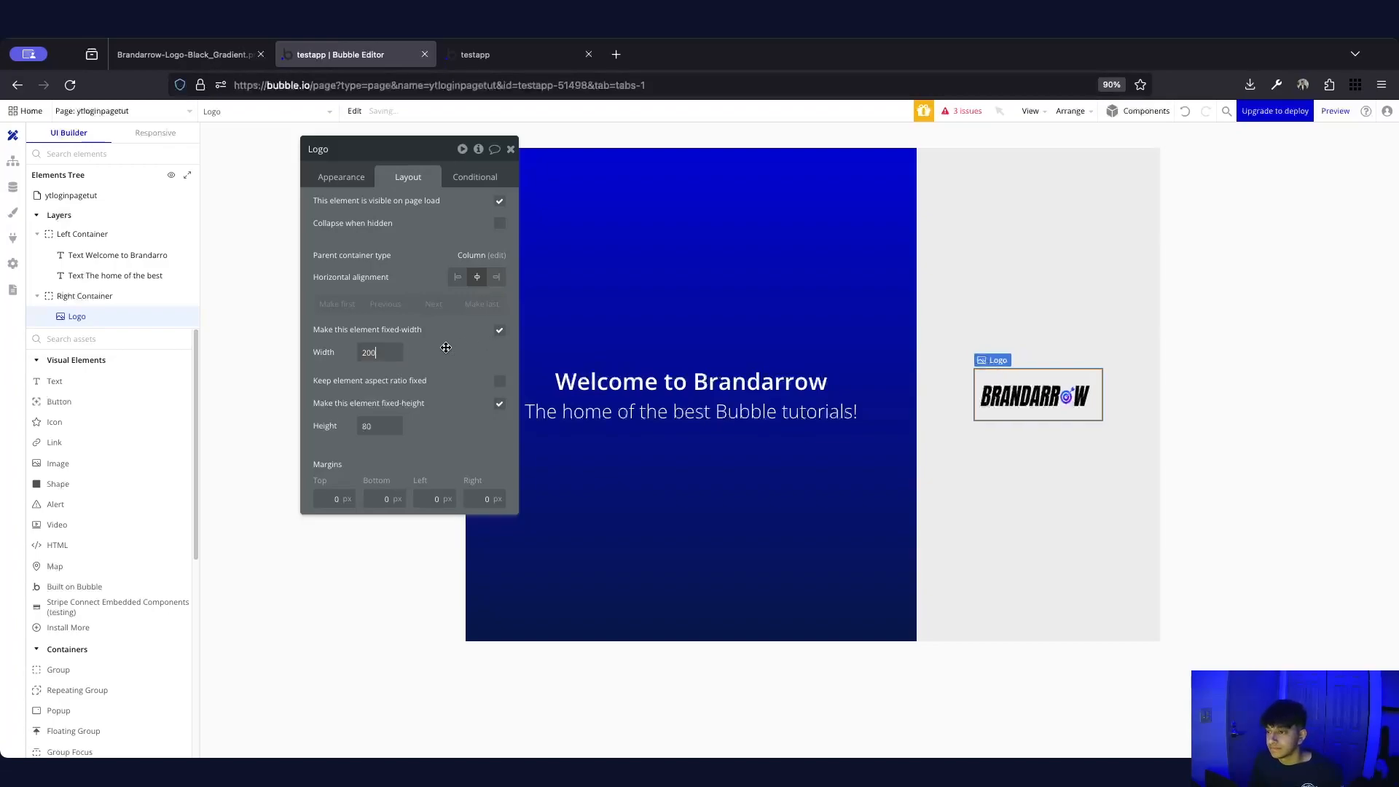
left_click(371, 351)
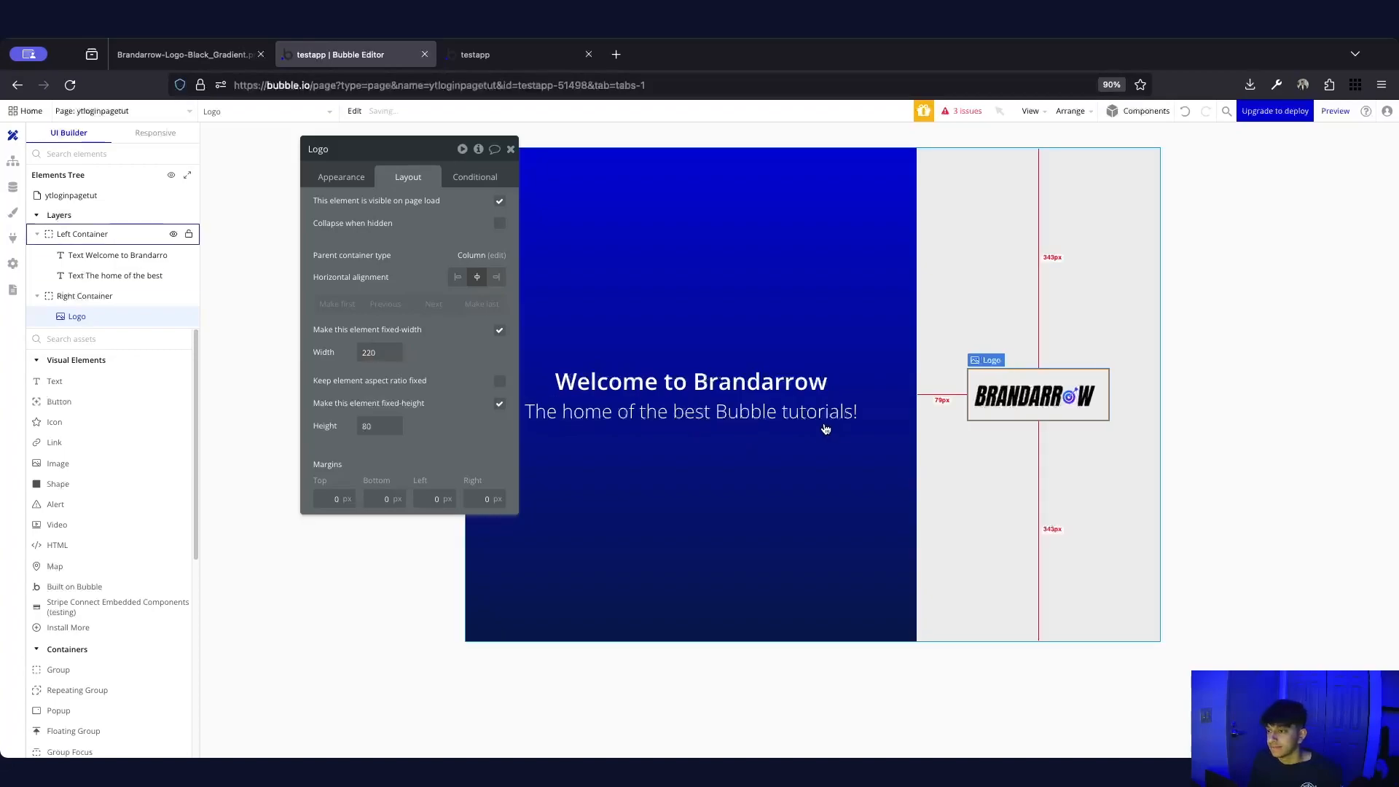
left_click(1111, 392)
left_click(1020, 402)
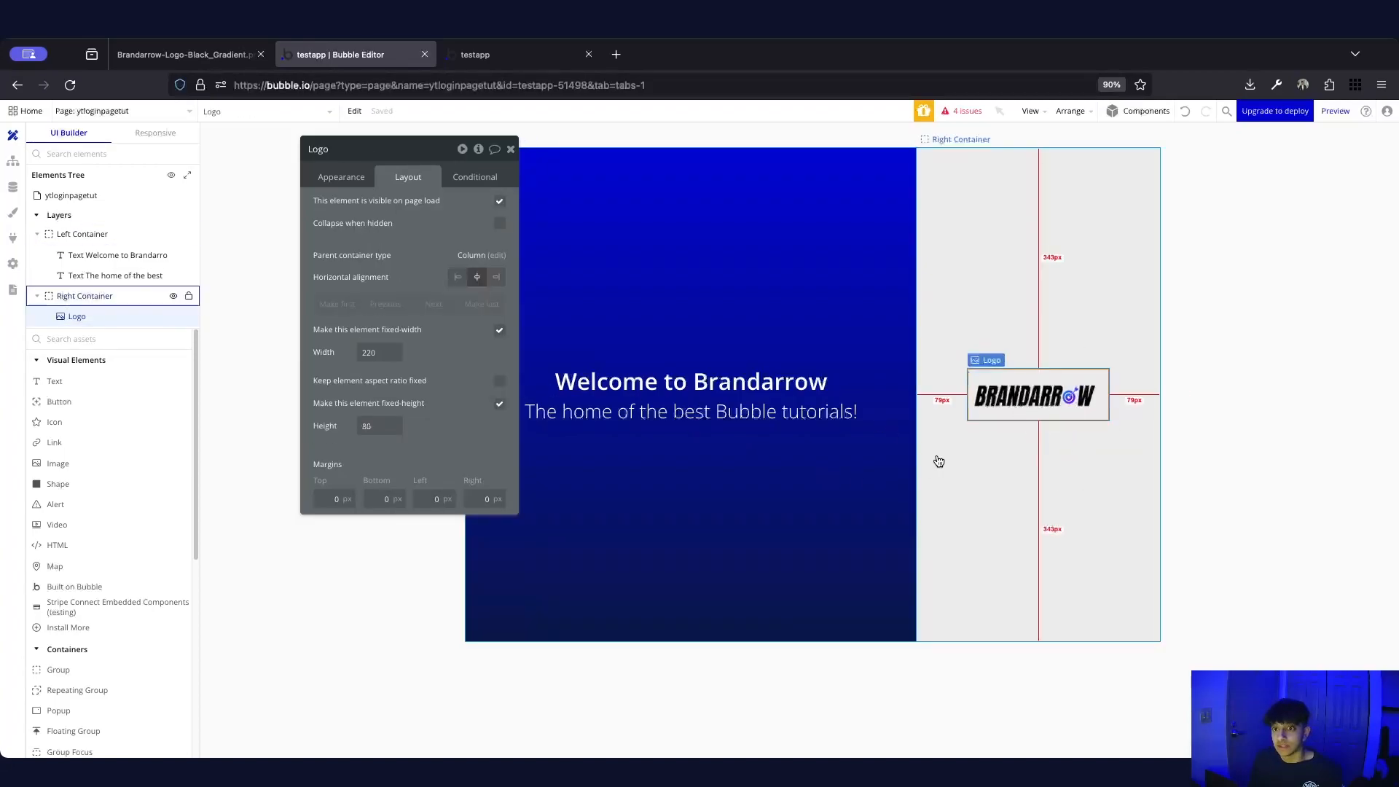
left_click(1231, 430)
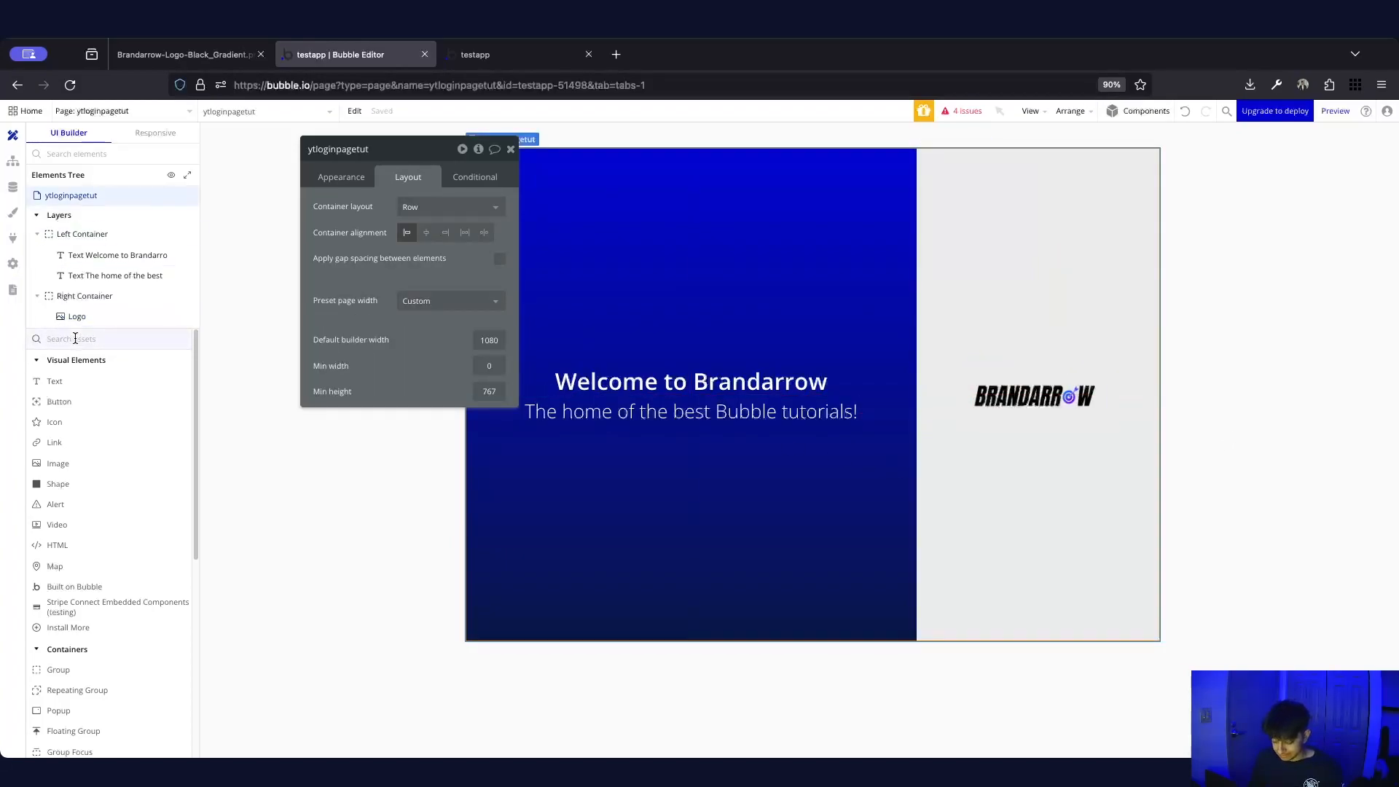
Add a group named Login below the logo, with its contents vertically centred
type("gr")
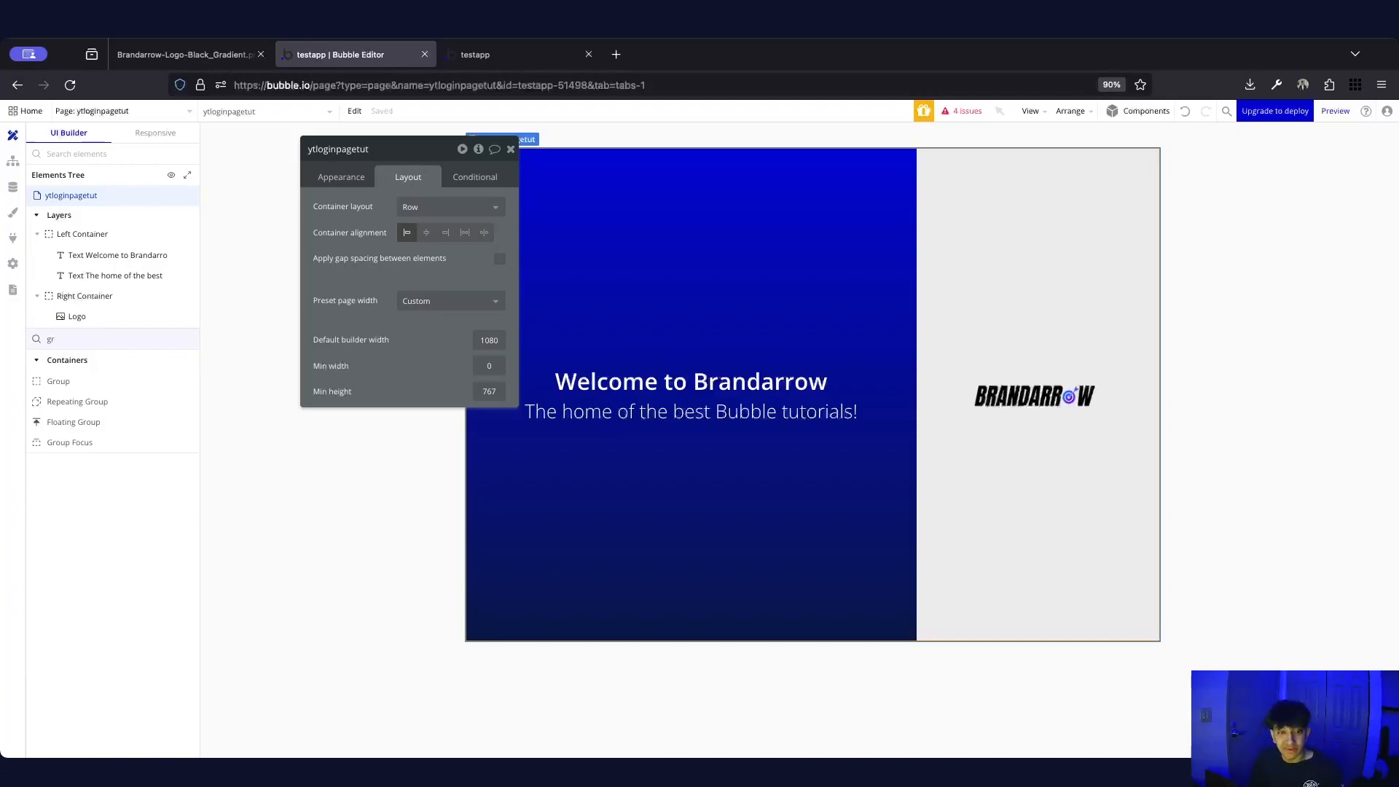
type("ou")
left_click_drag(103, 386, 1057, 439)
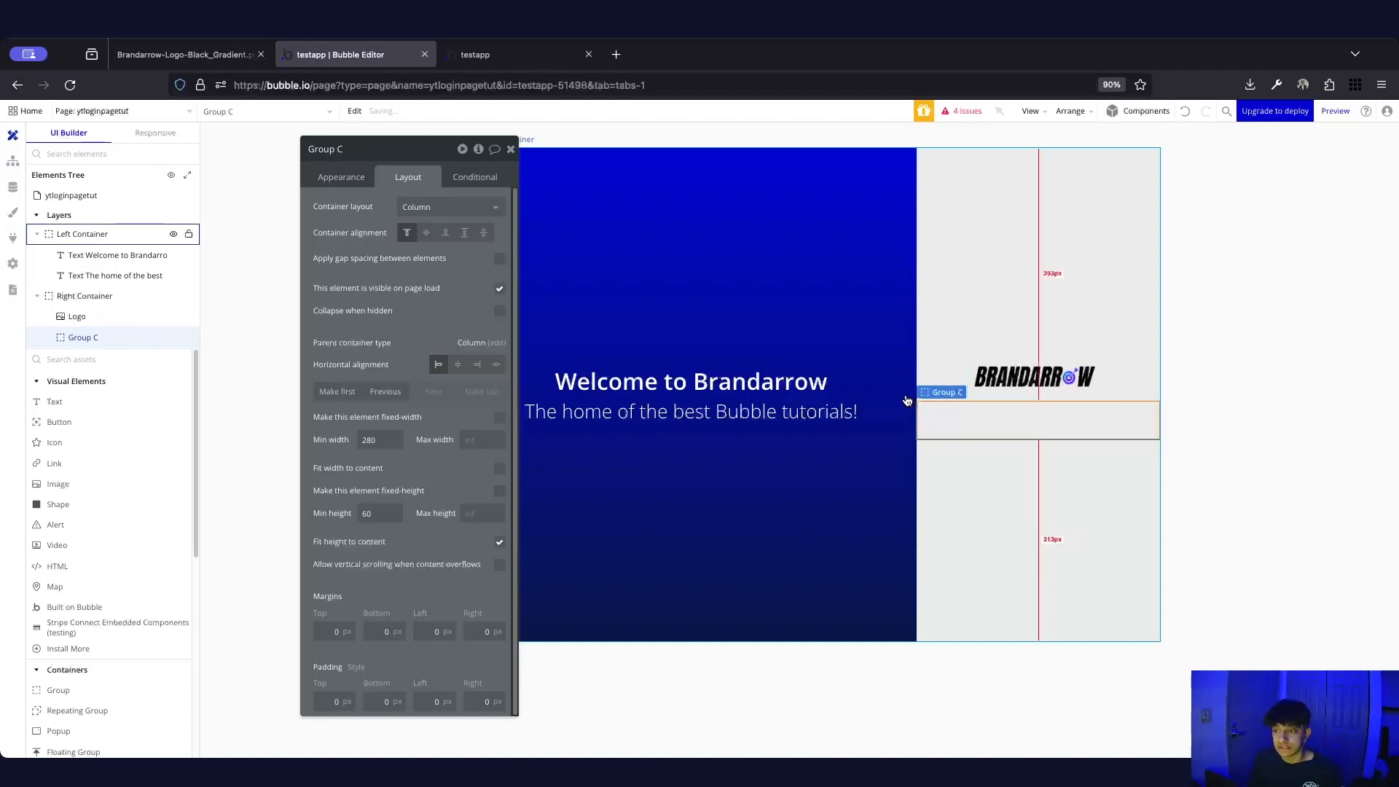
left_click(339, 152)
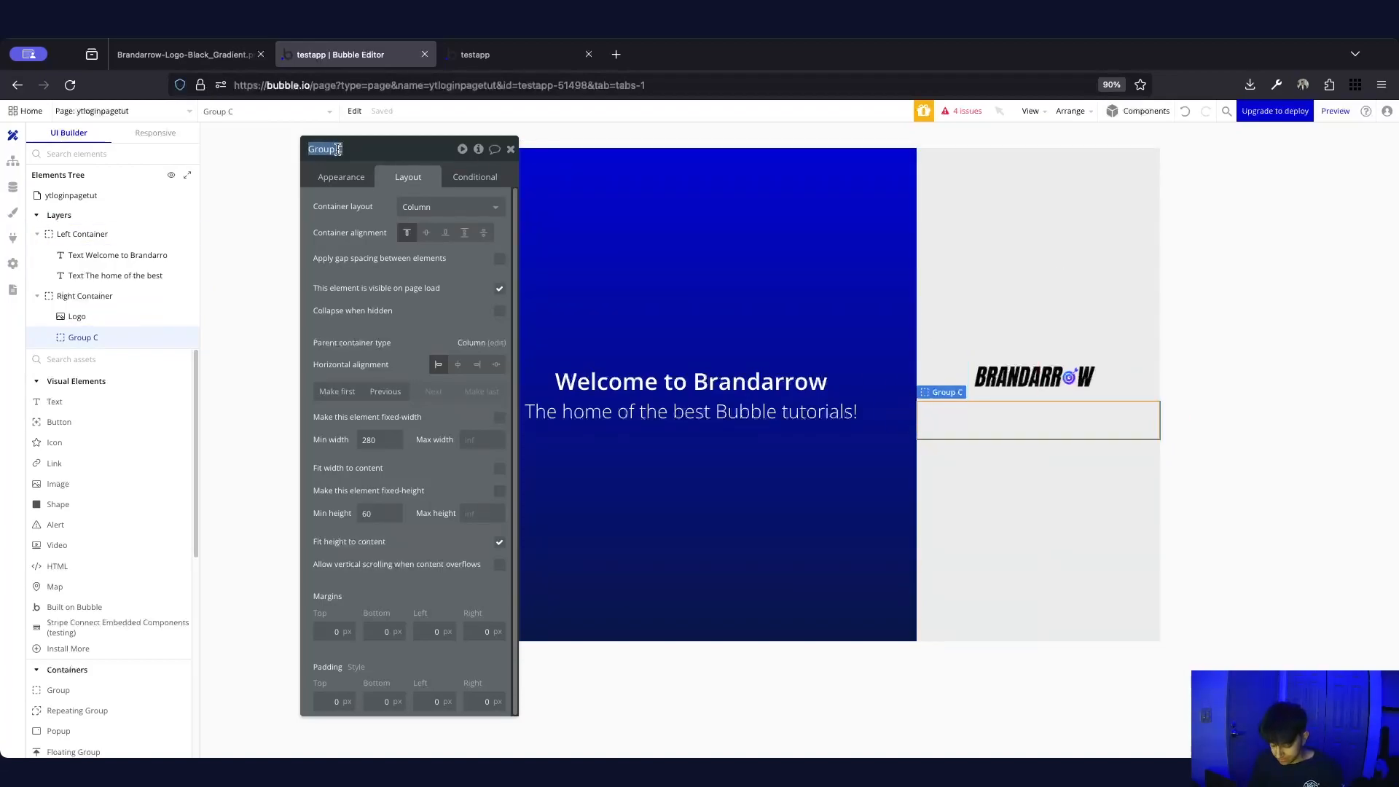
type("Login")
key("Return")
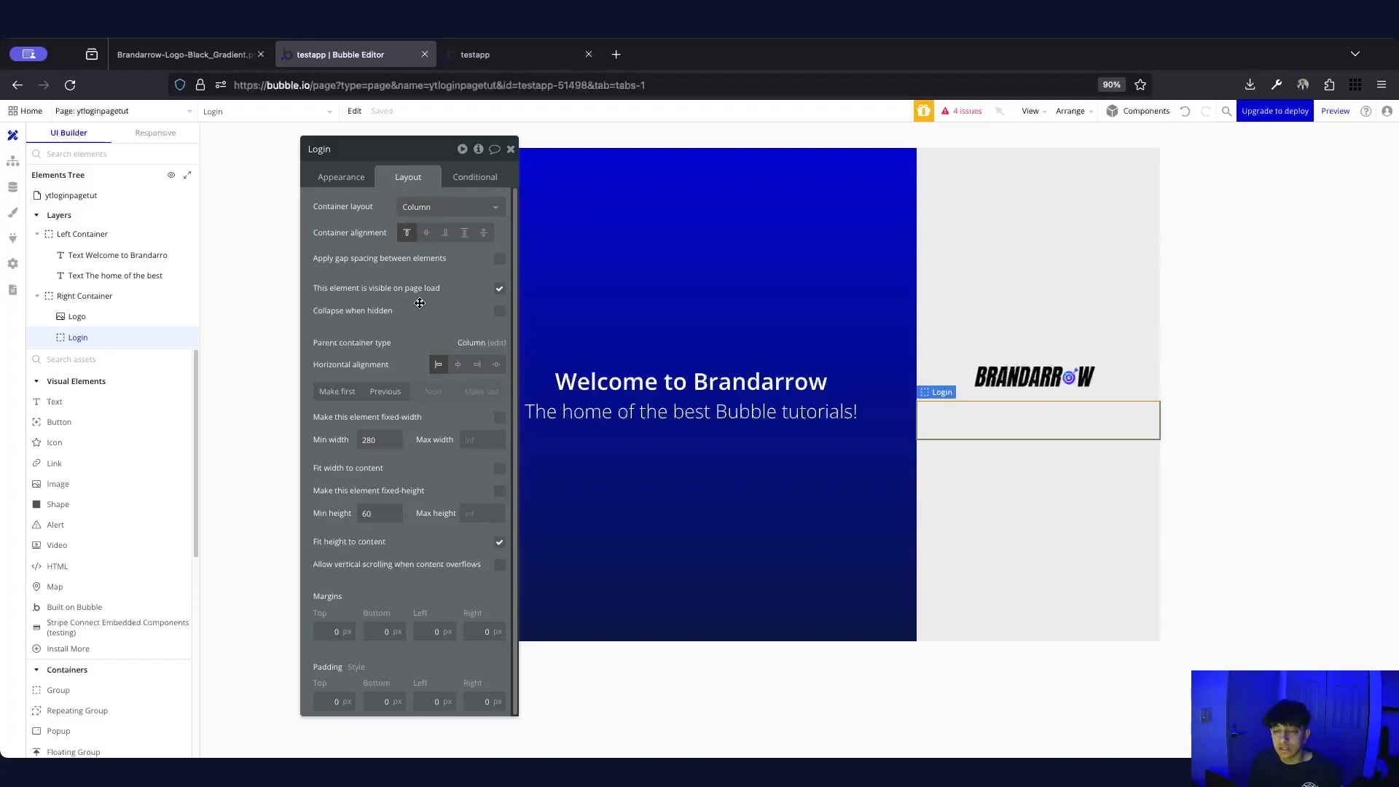
left_click(426, 235)
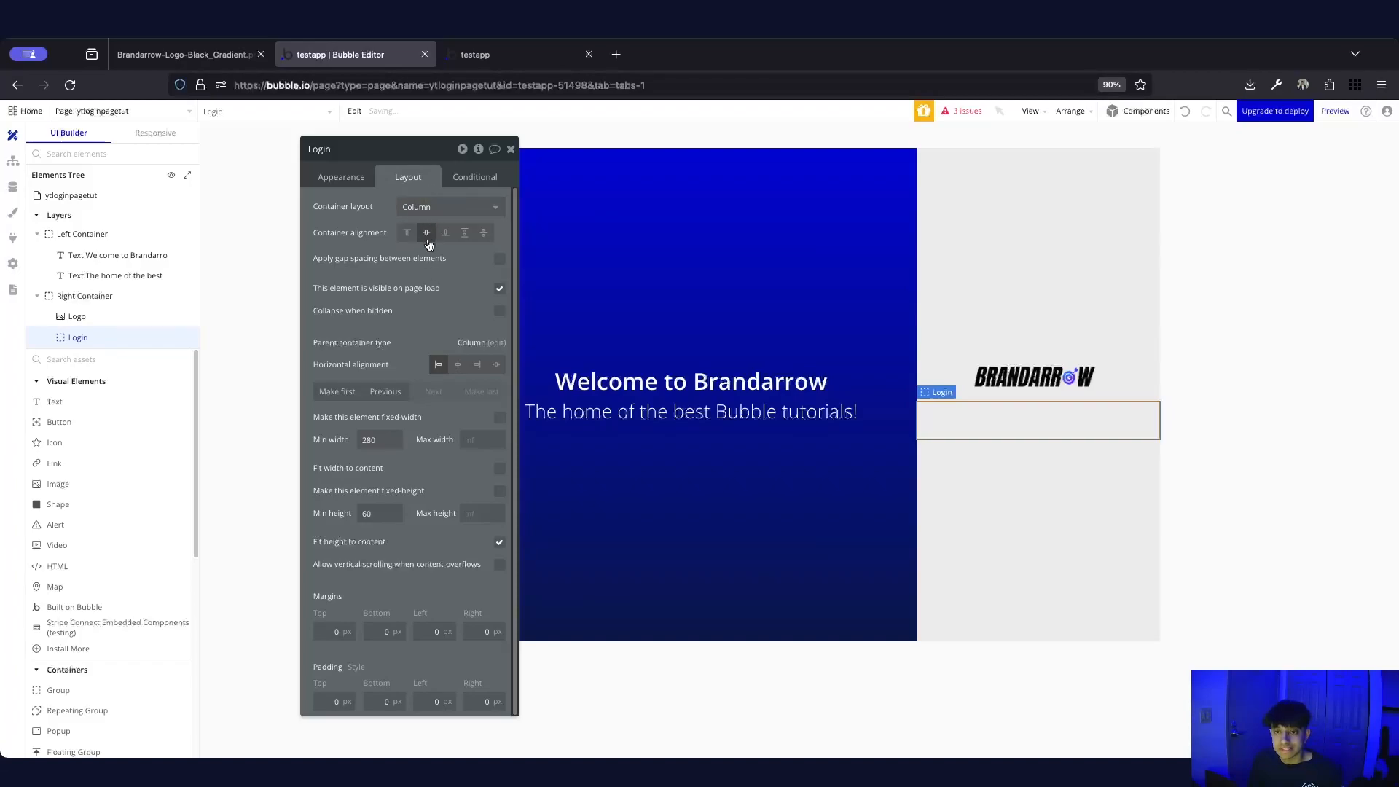
Centre the Login group horizontally and fix its width at 280 px
left_click(458, 366)
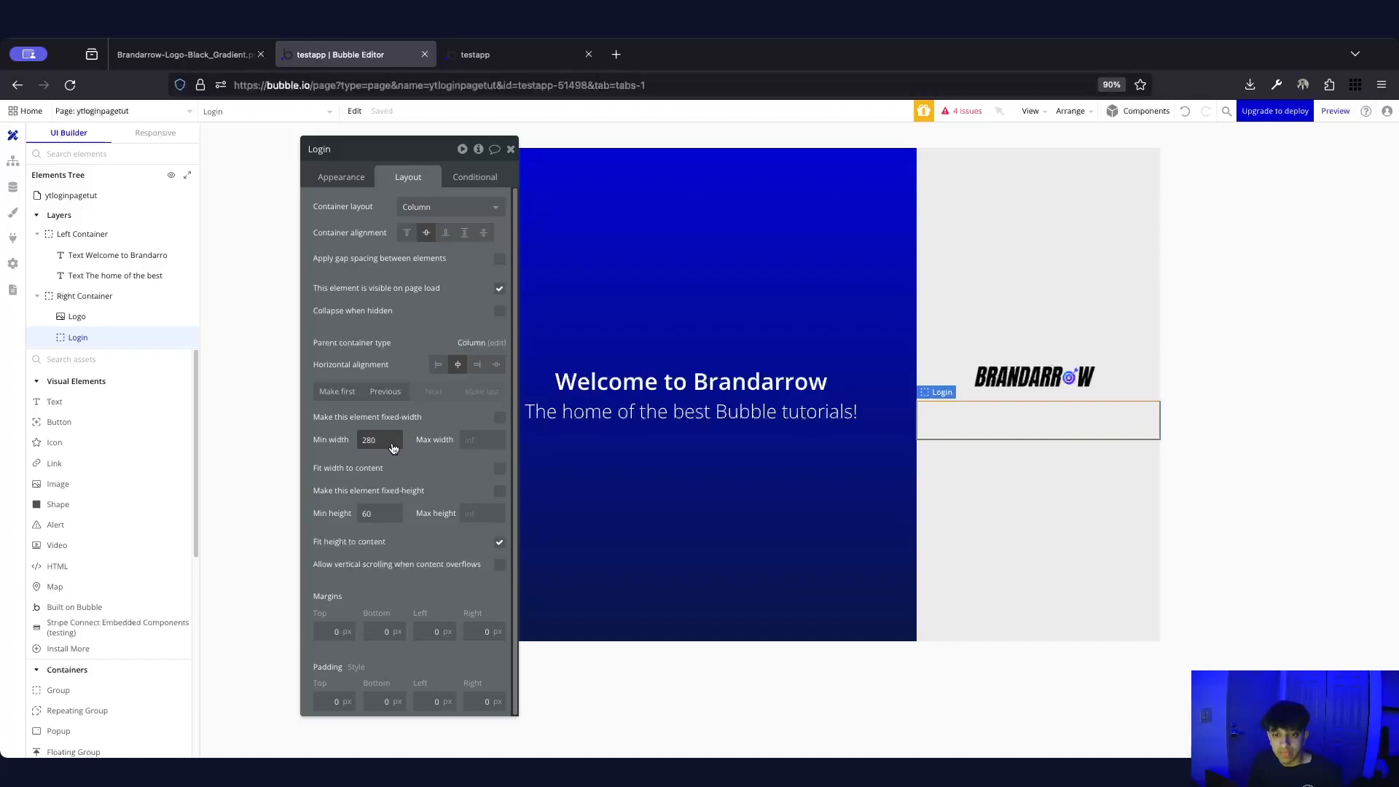
left_click(500, 423)
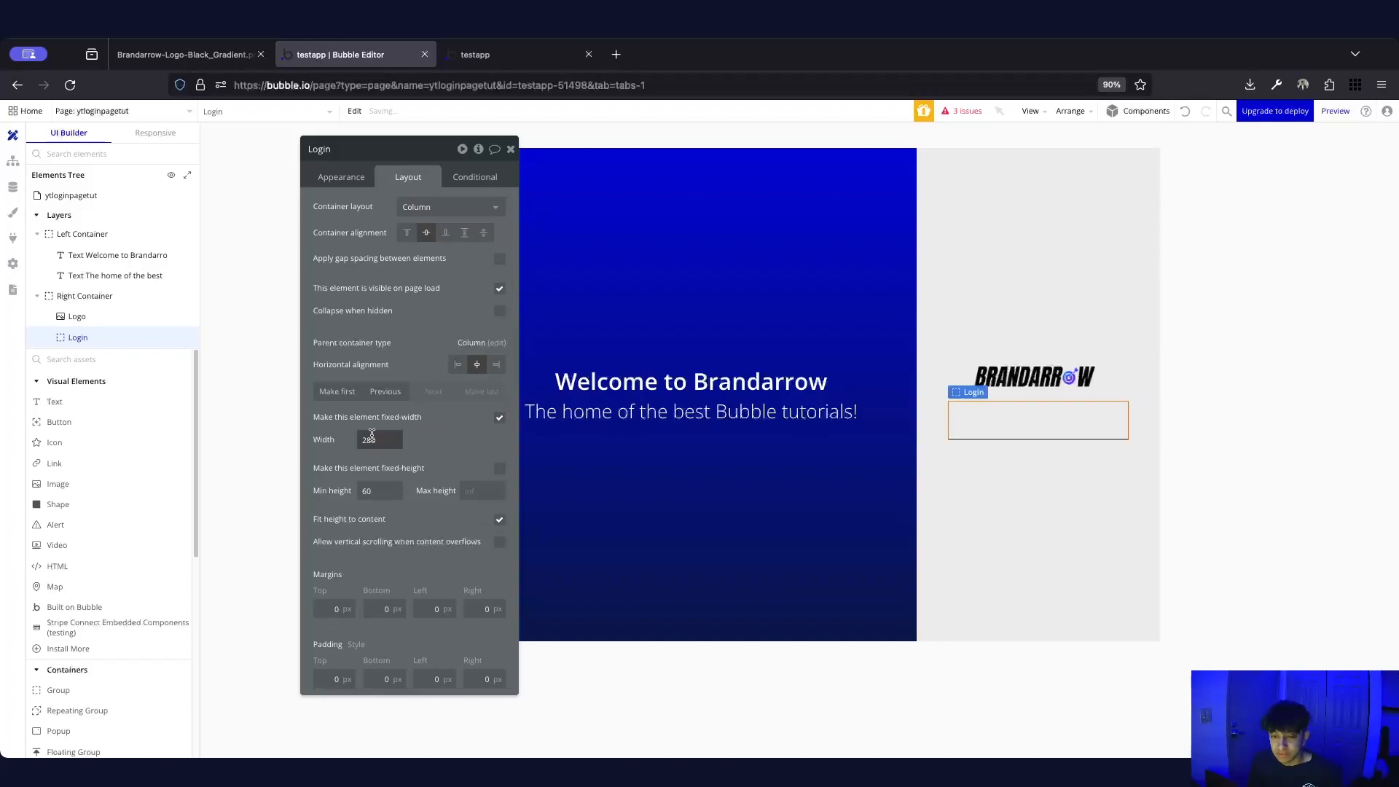
type("2")
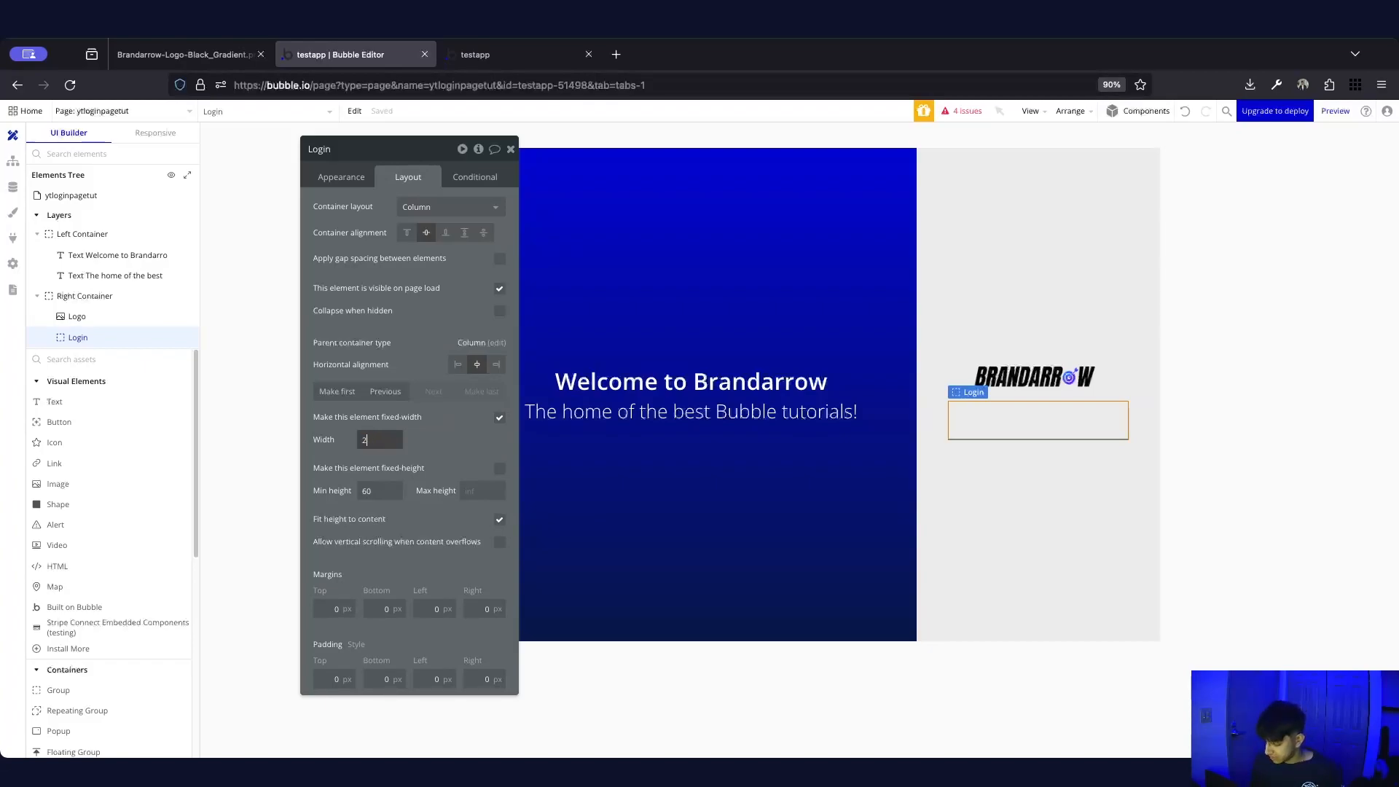
type("260")
double_click(371, 435)
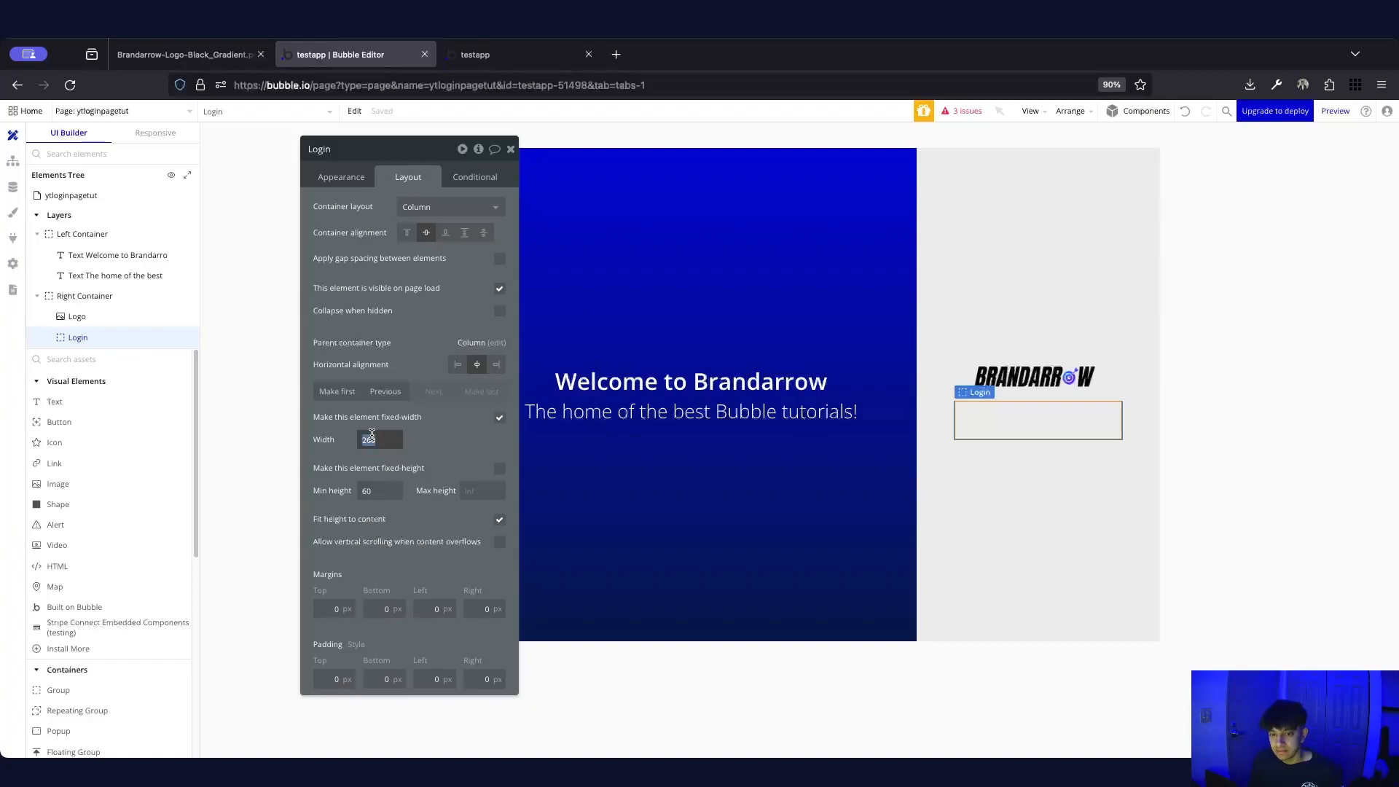
type("20")
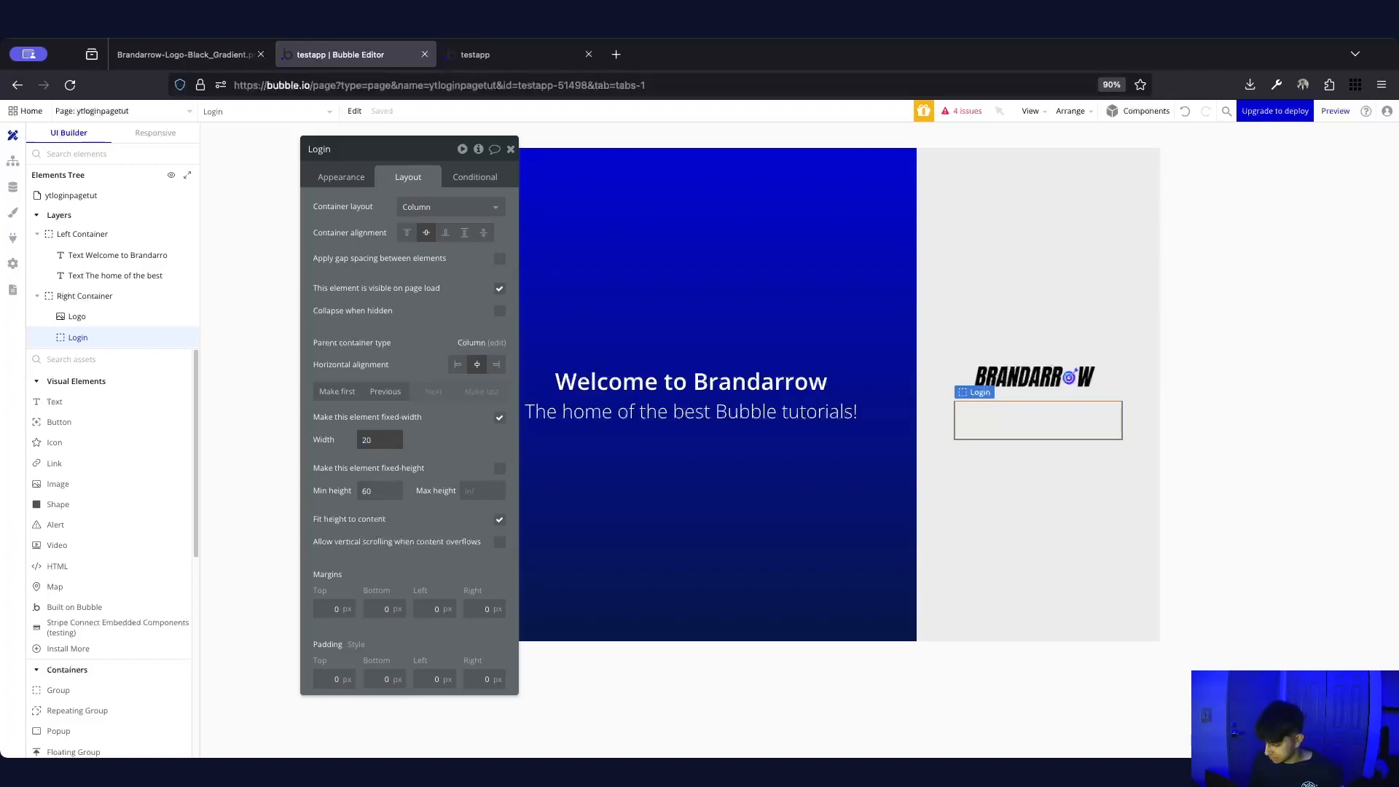
type("80")
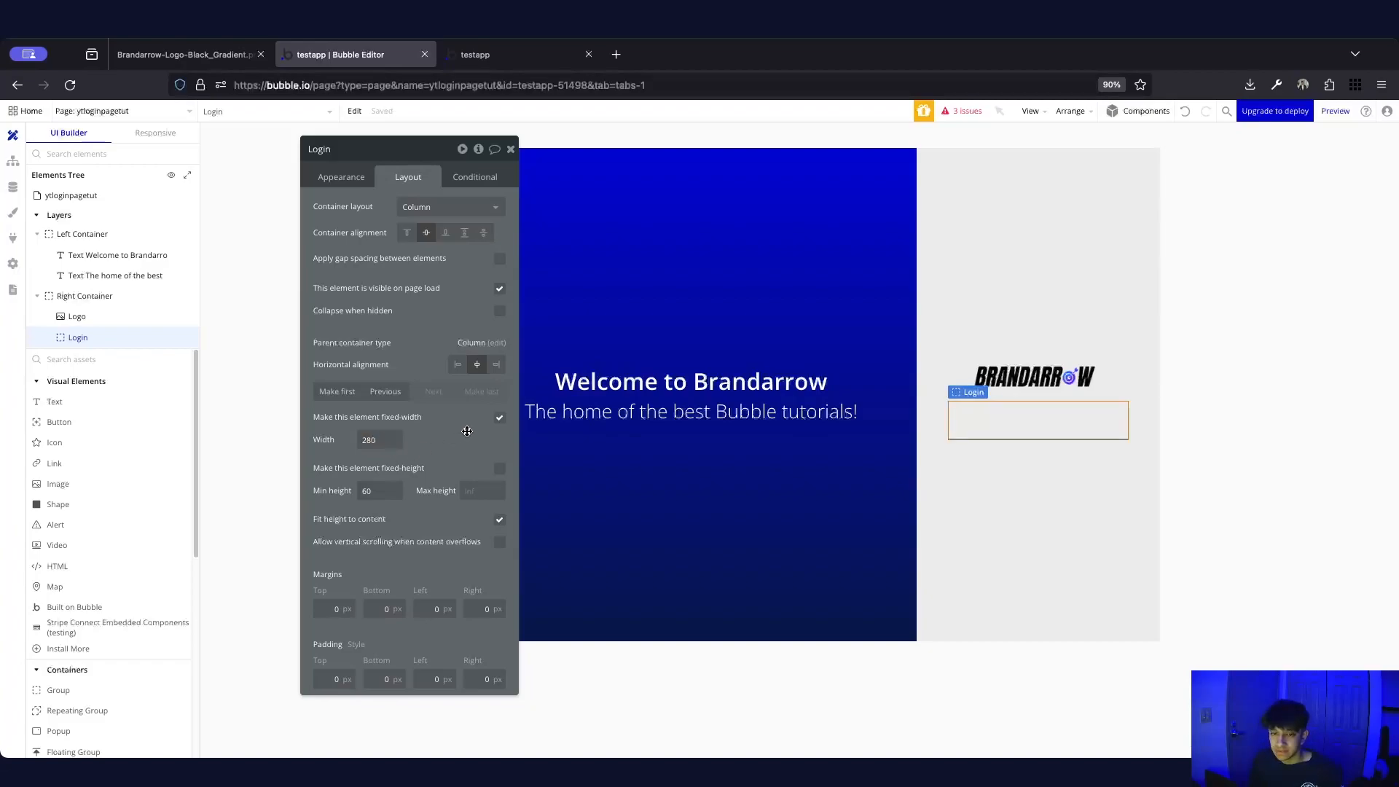
left_click(502, 420)
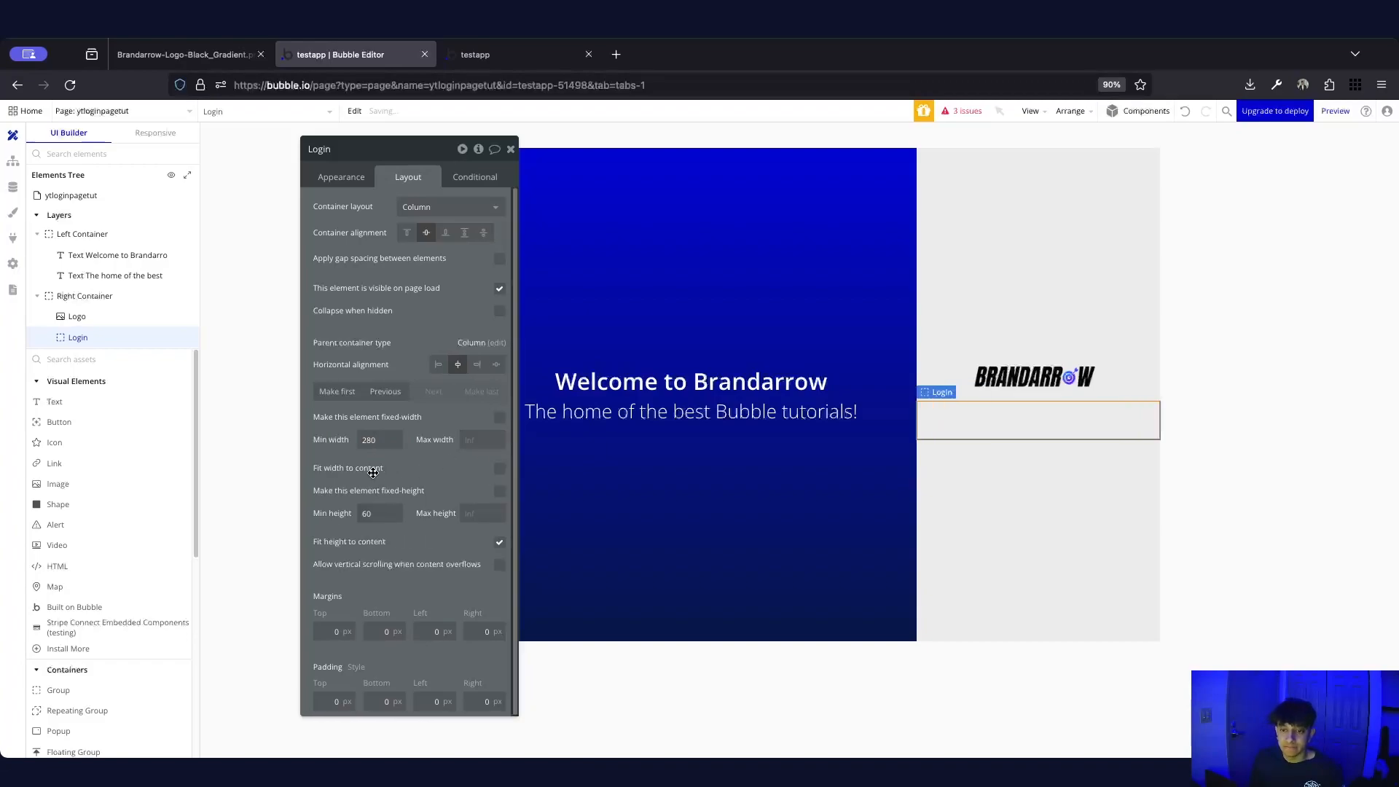
left_click(473, 438)
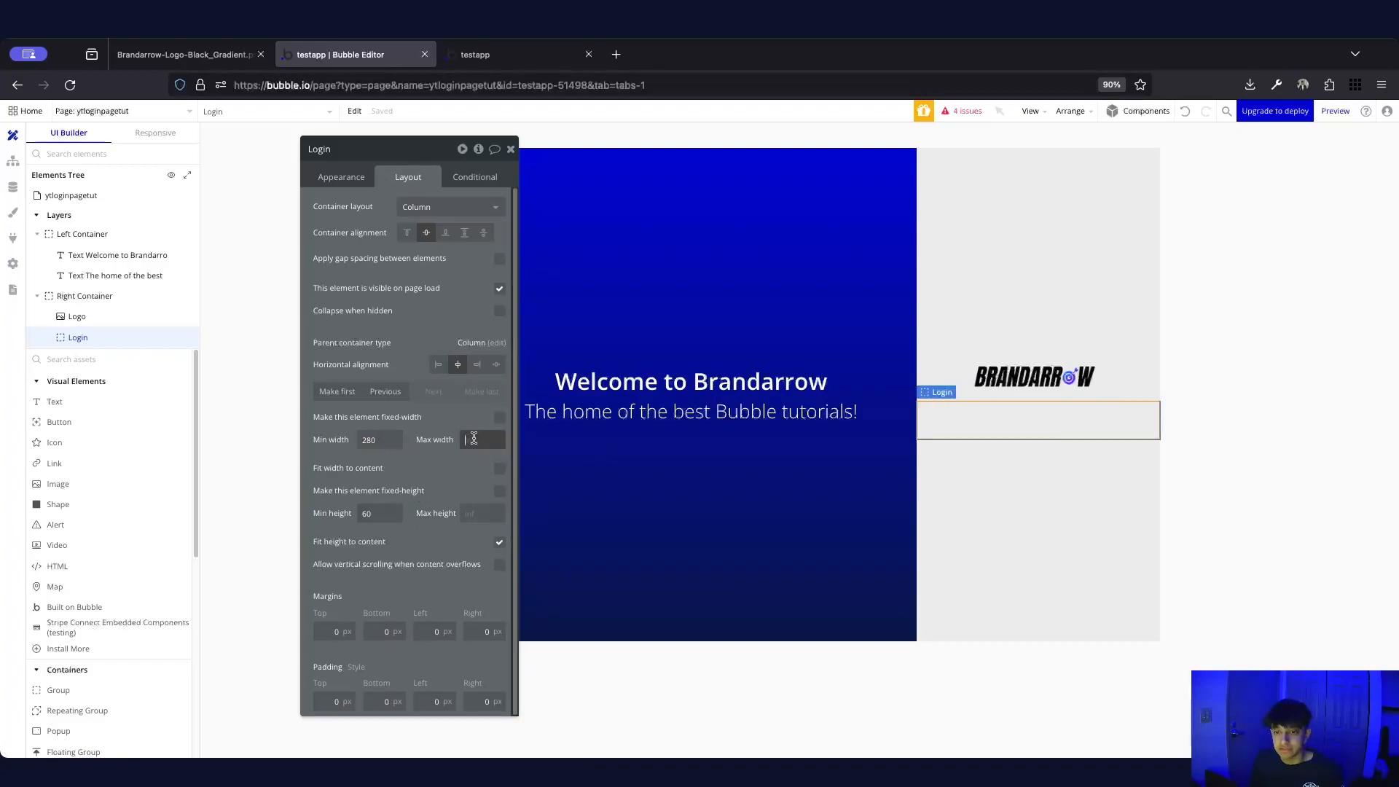
left_click(500, 418)
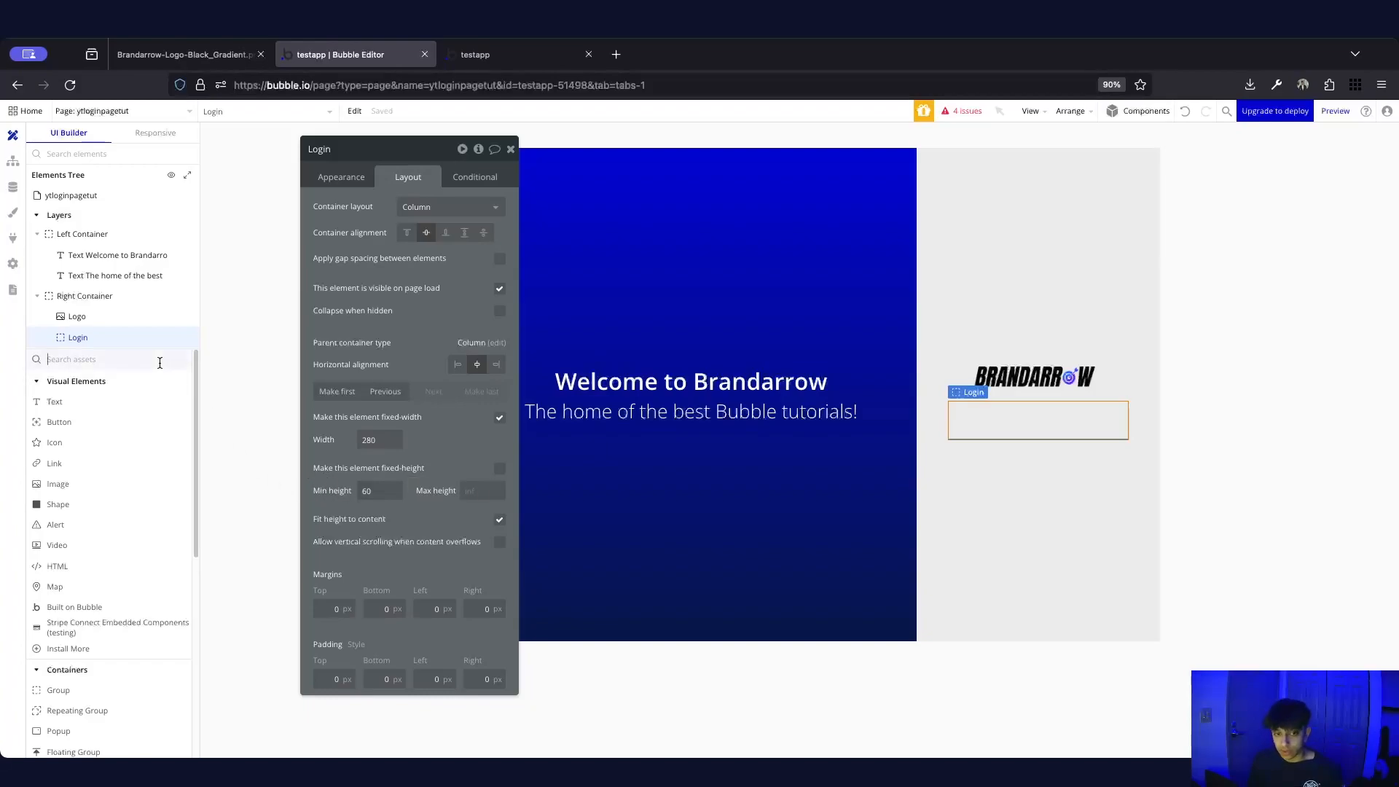
Place a text input inside the Login group
type("input")
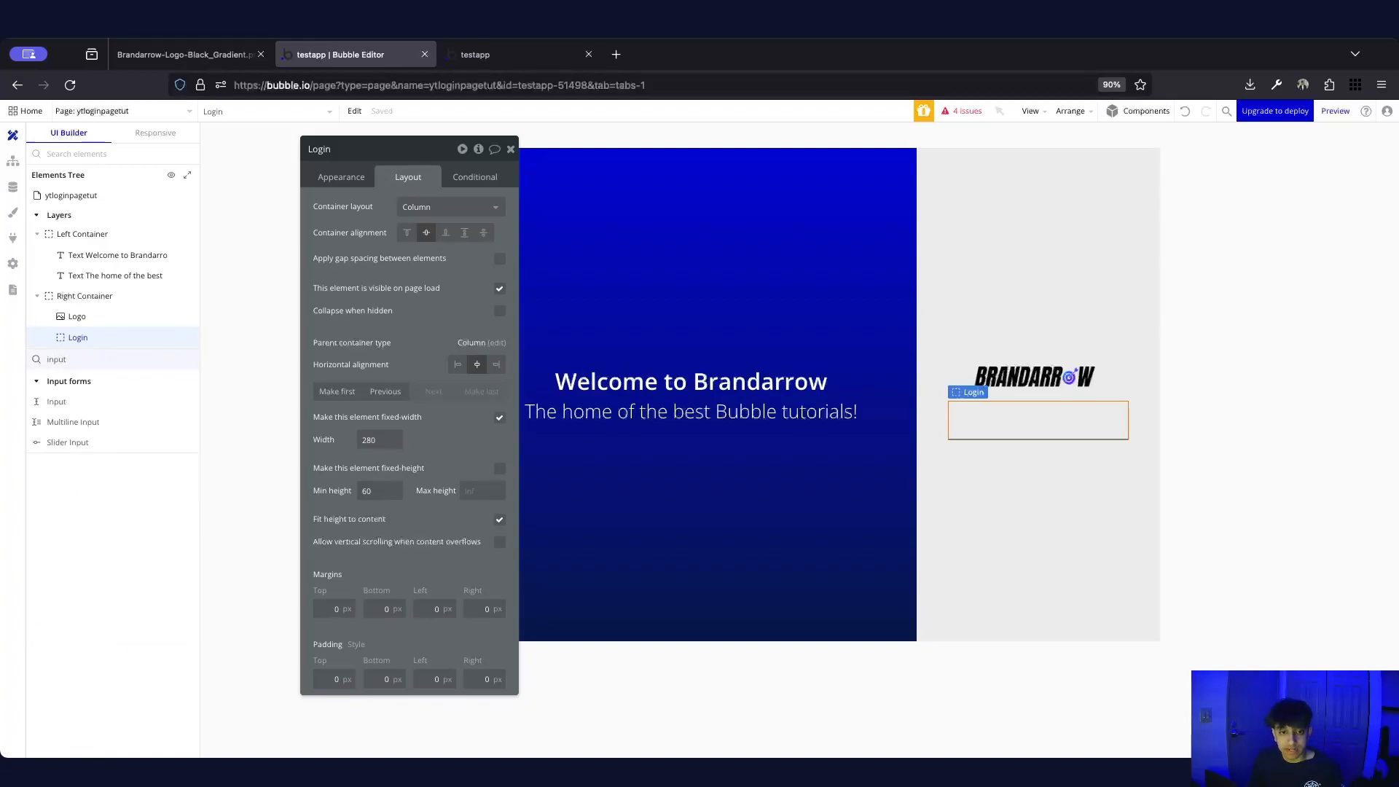
left_click(97, 403)
left_click(965, 410)
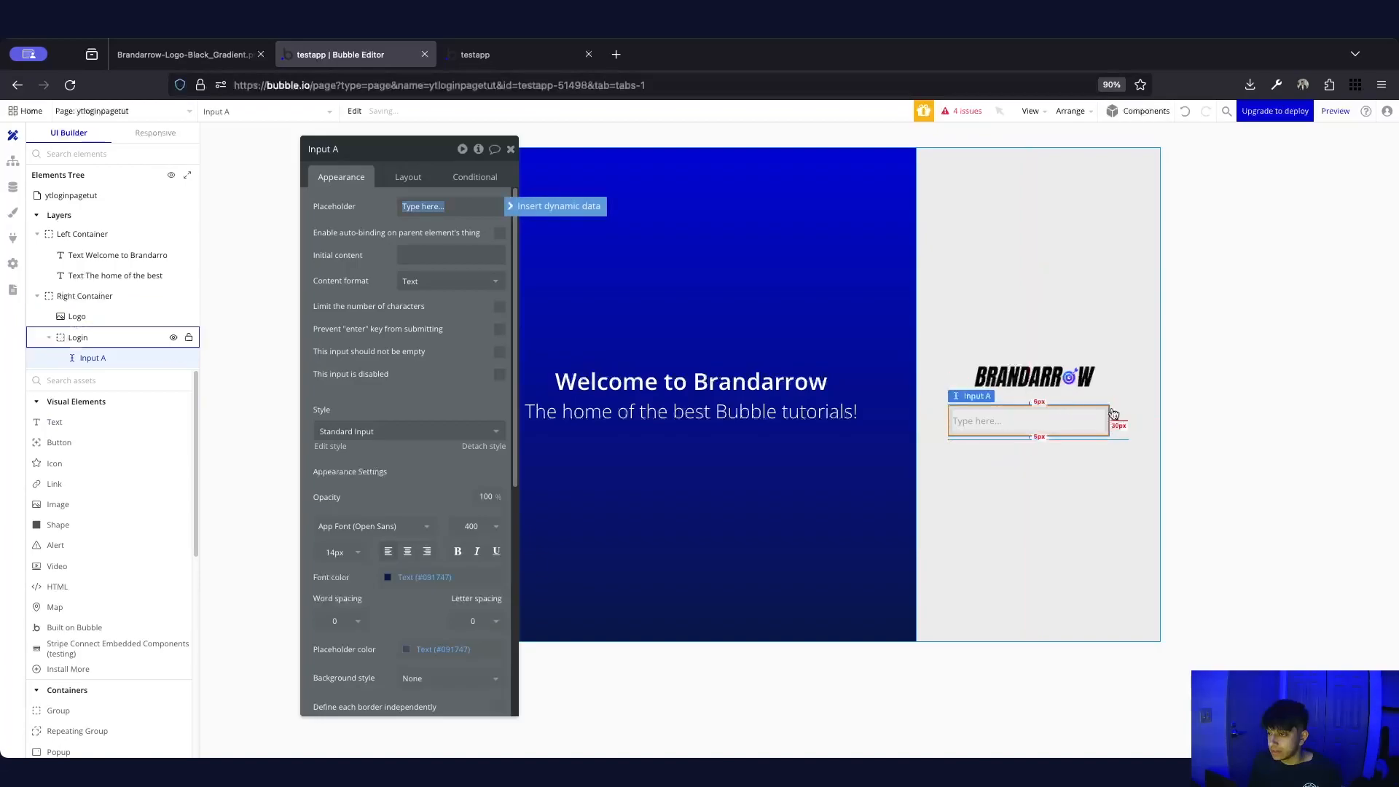
left_click(1113, 413)
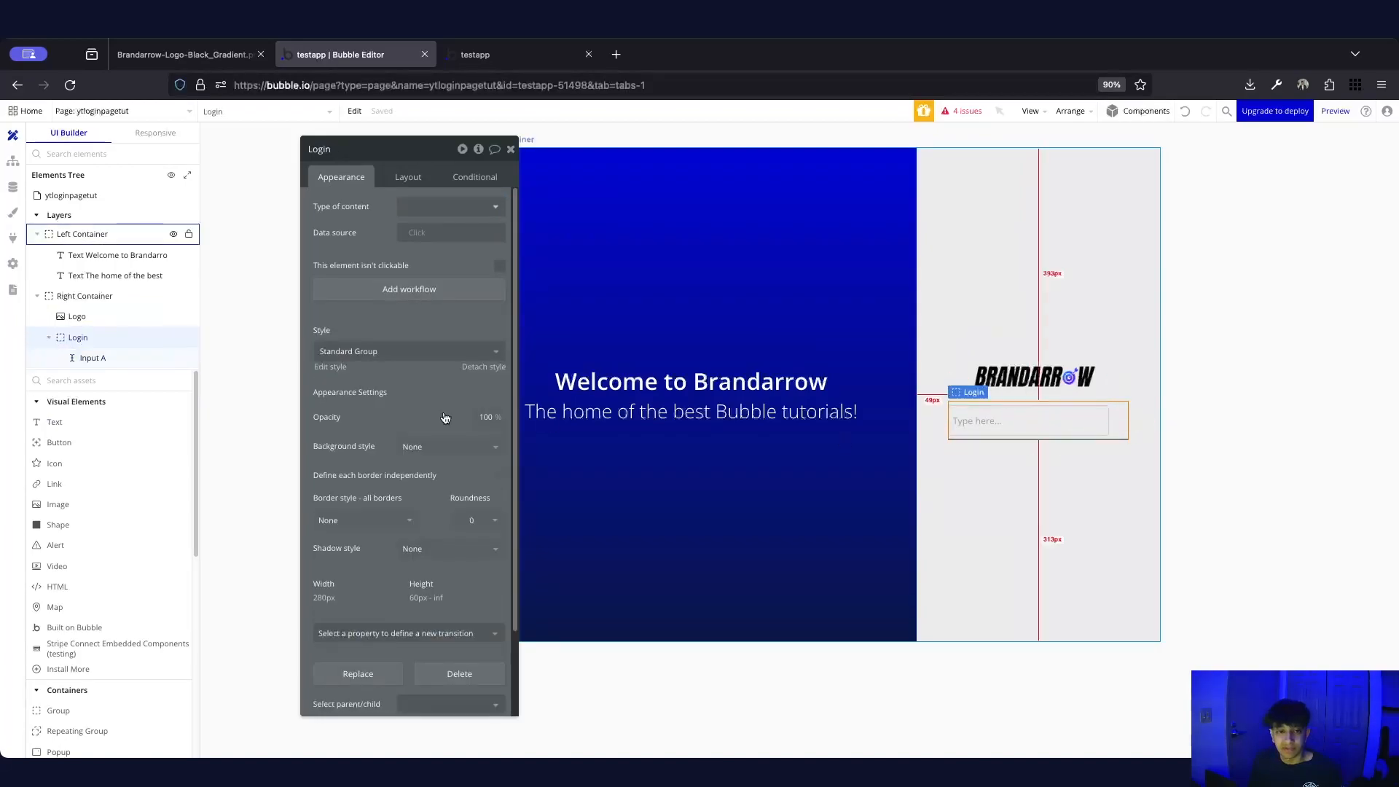
left_click(93, 356)
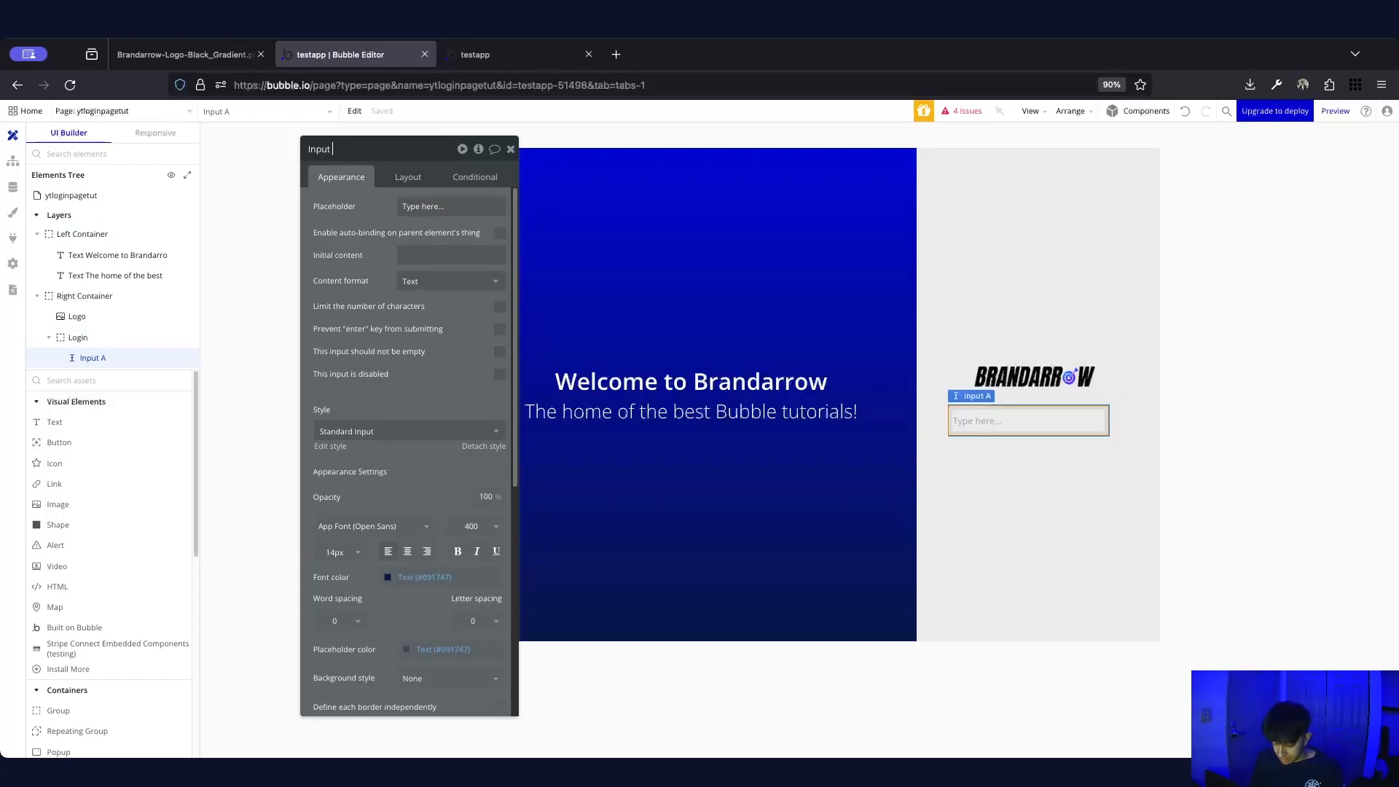
Rename the new input to 'Input Email Login'
key("BackSpace")
key("BackSpace")
key("BackSpace")
type("Email")
key("Return")
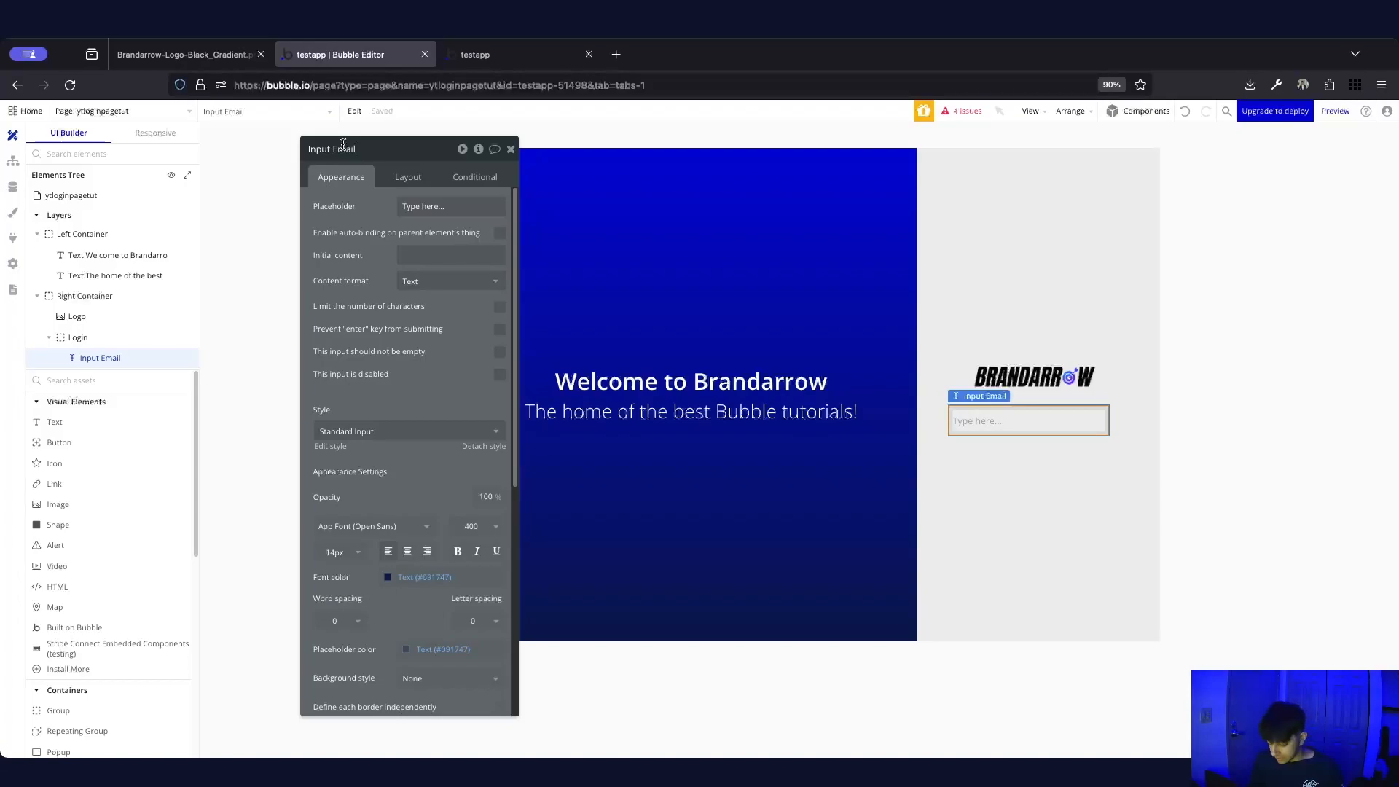
type("Login")
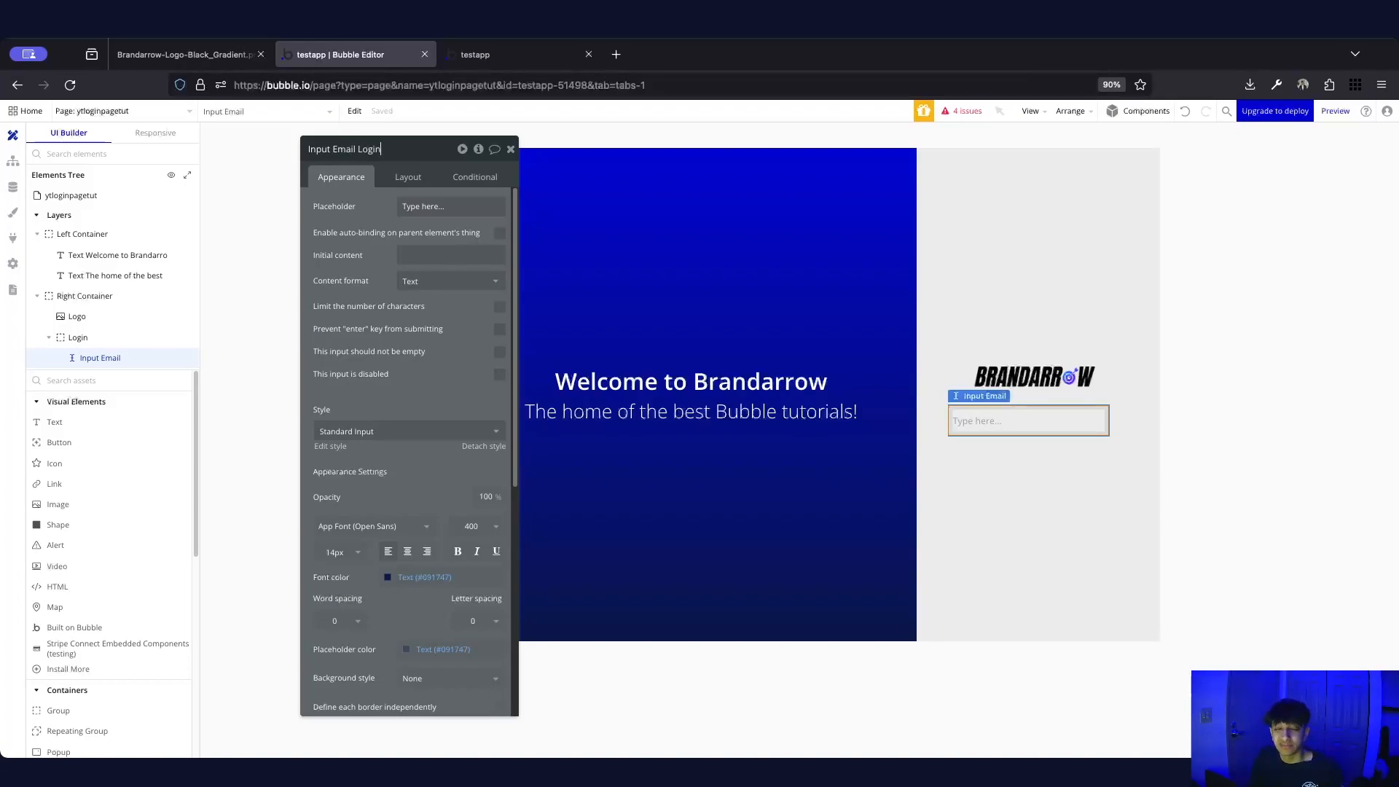
key("Return")
triple_click(430, 206)
Give the email input placeholder 'Email', Email content format, Prevent enter, and required input
type("Email")
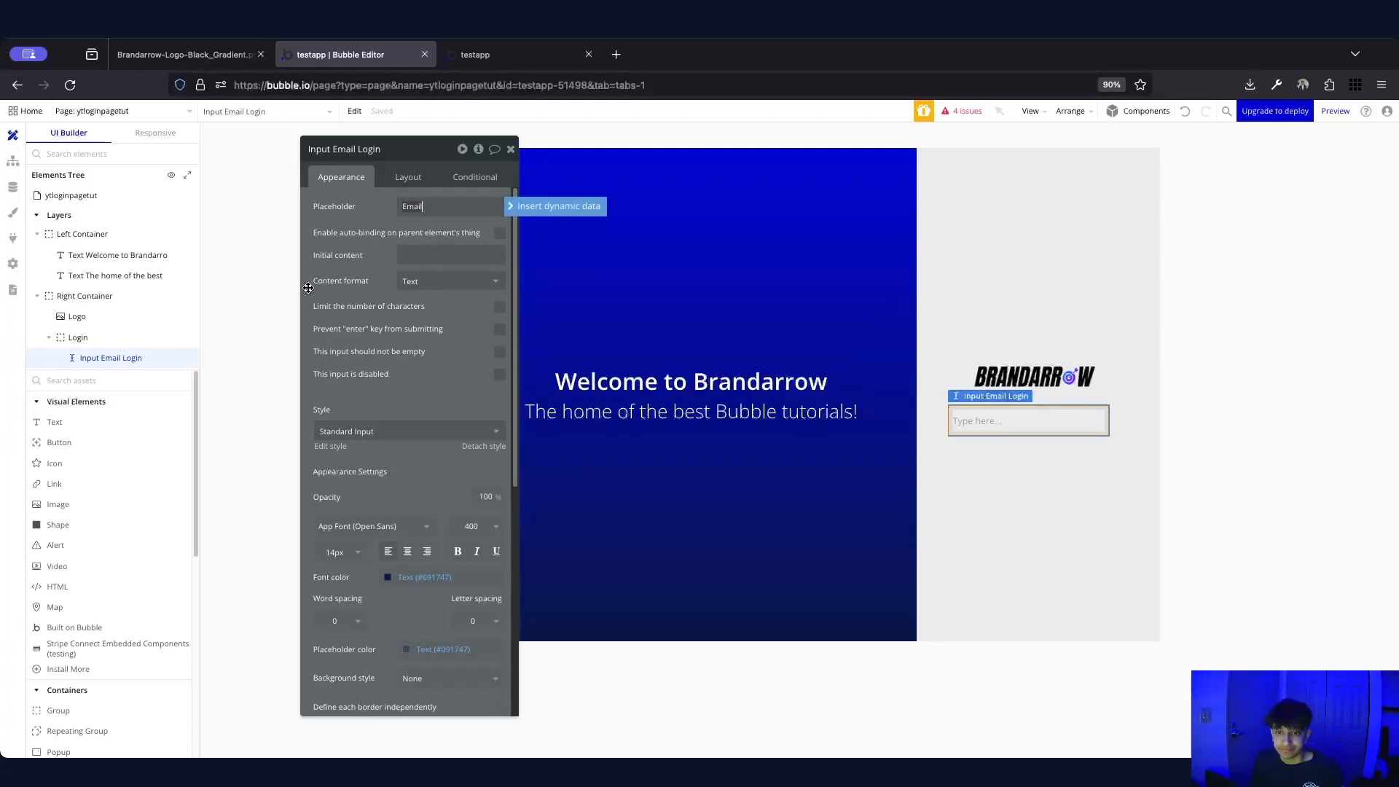
left_click(450, 282)
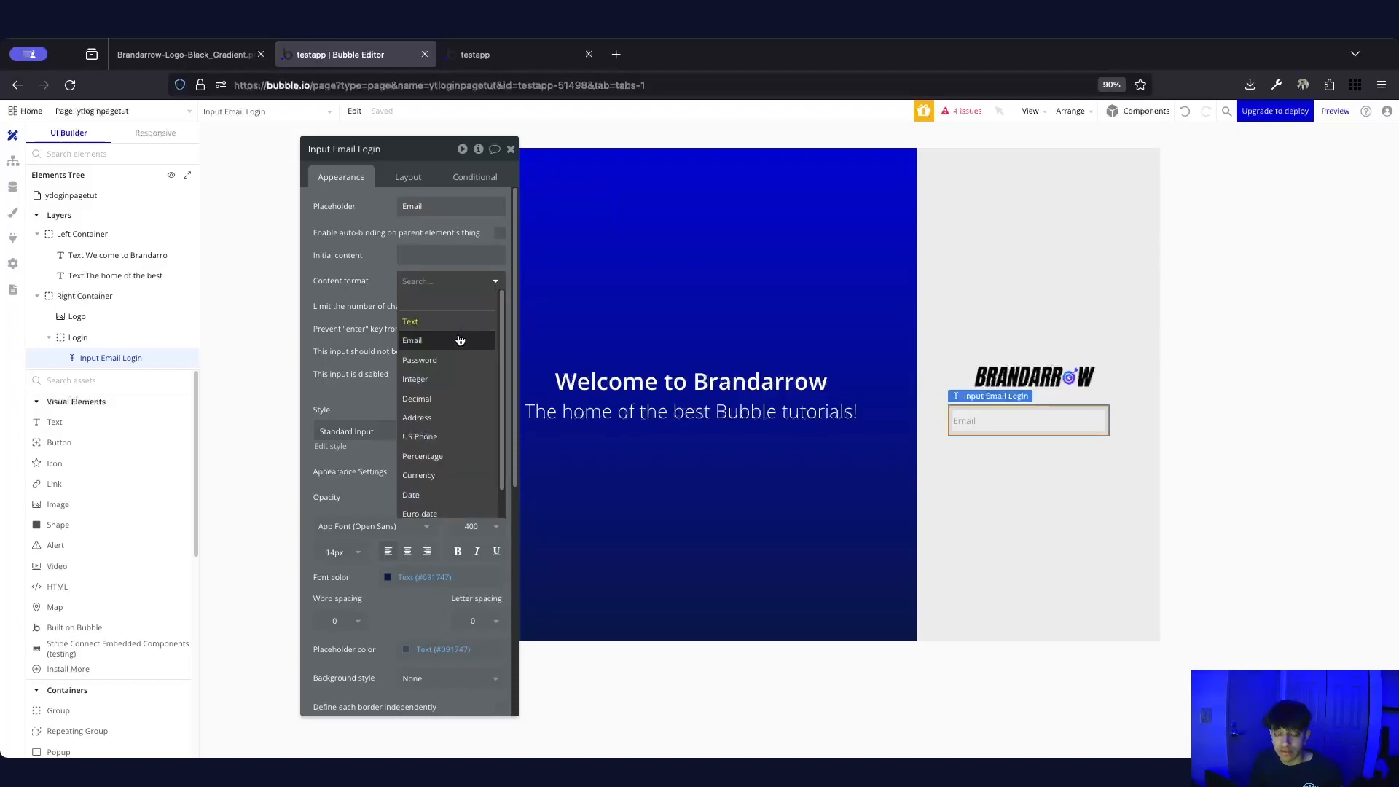
left_click(460, 340)
left_click(495, 309)
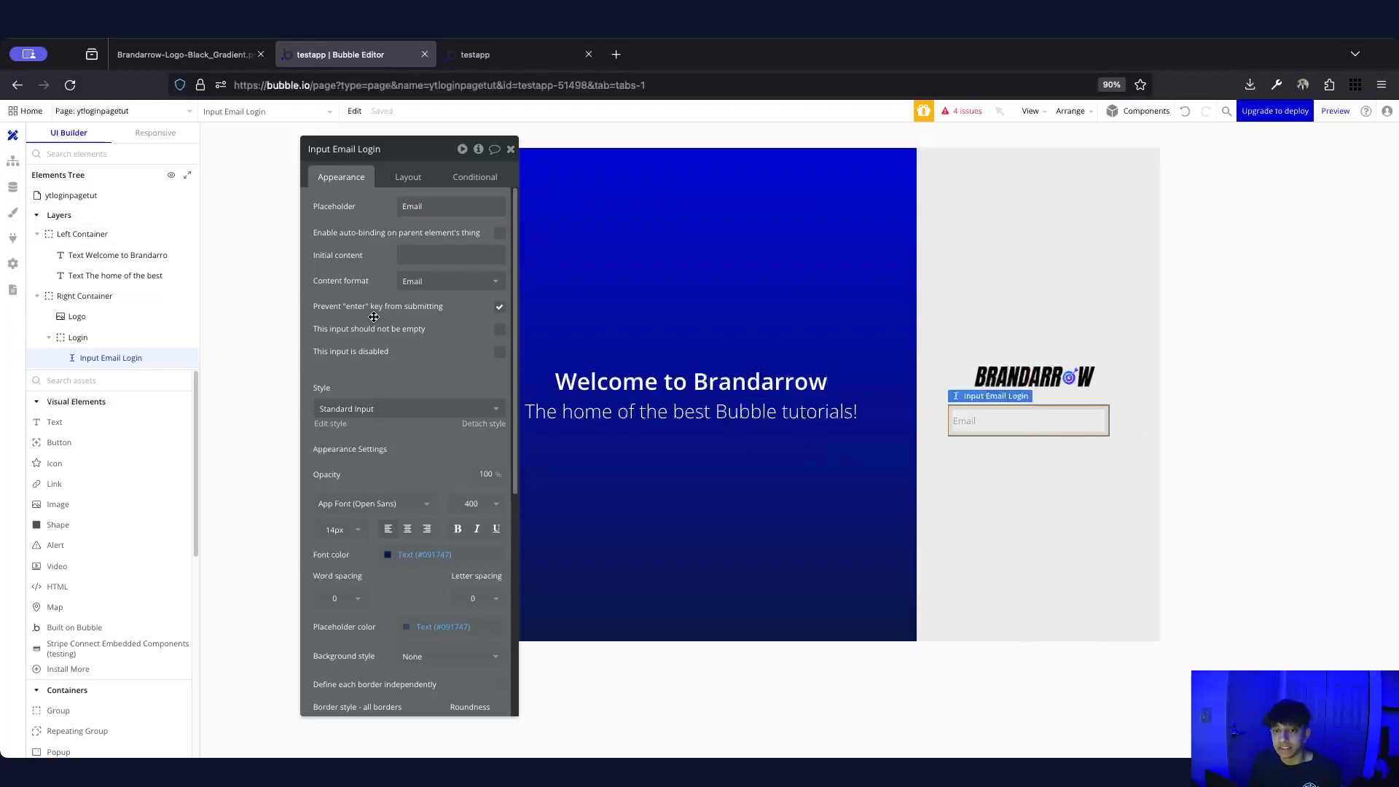
left_click(499, 330)
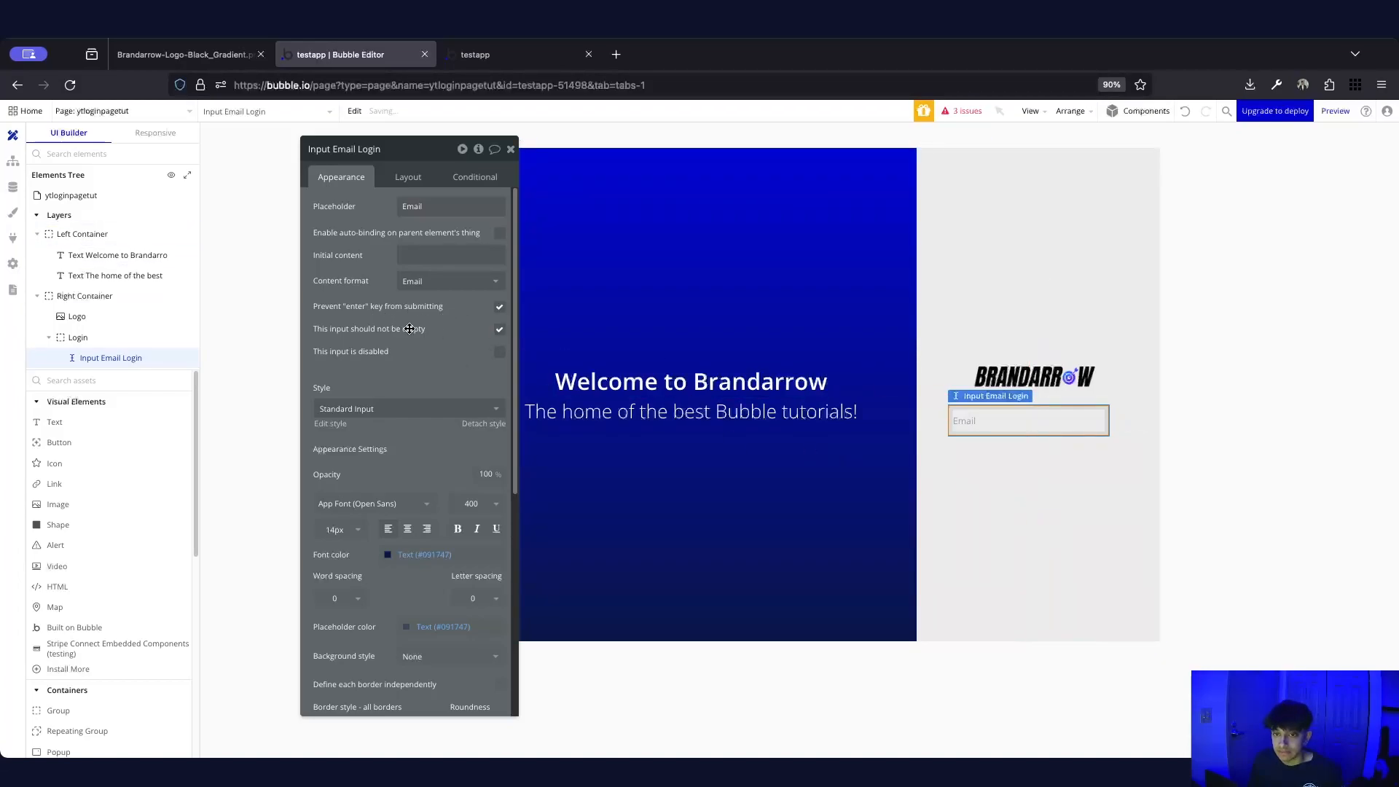
Size the email input to 220×42 px and centre it horizontally in the Login group
left_click(405, 177)
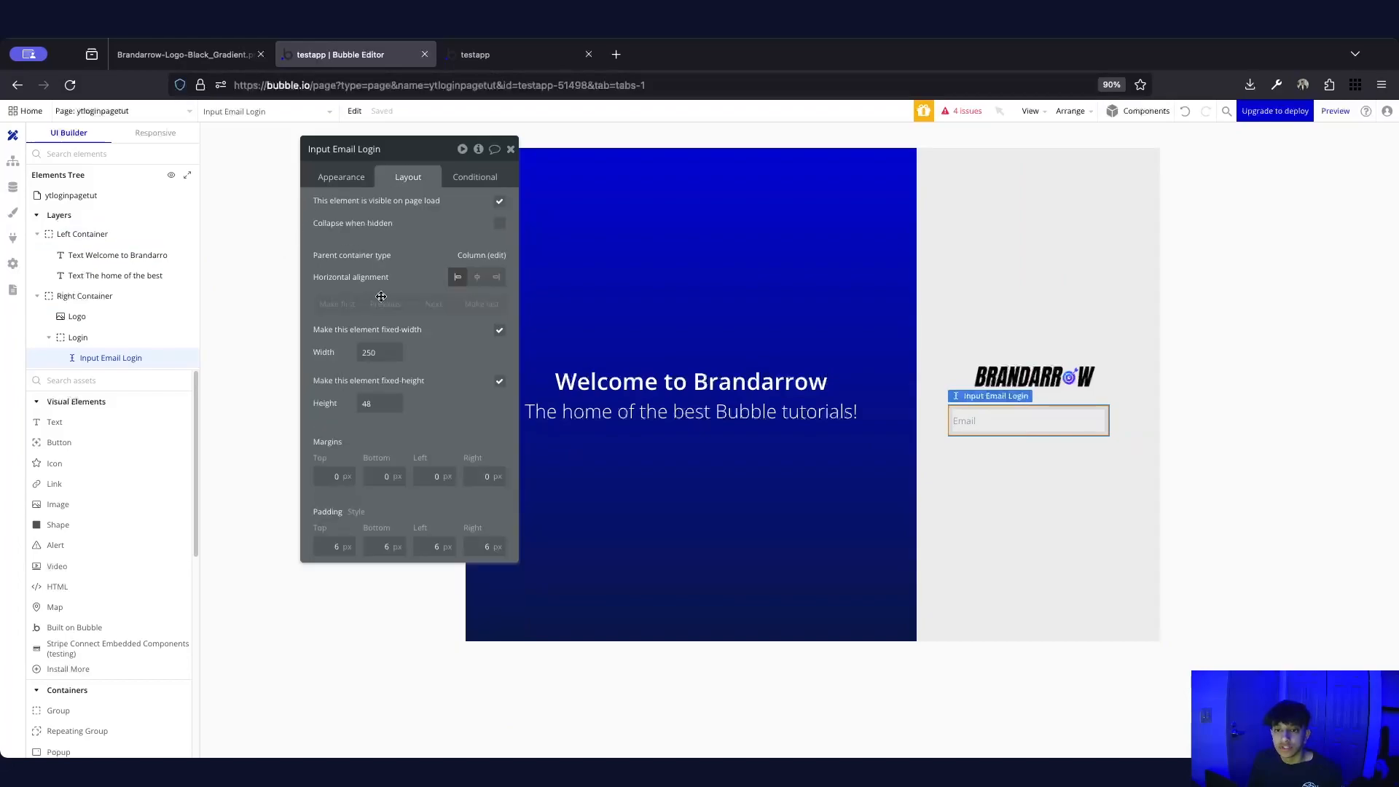
left_click_drag(366, 410, 366, 410)
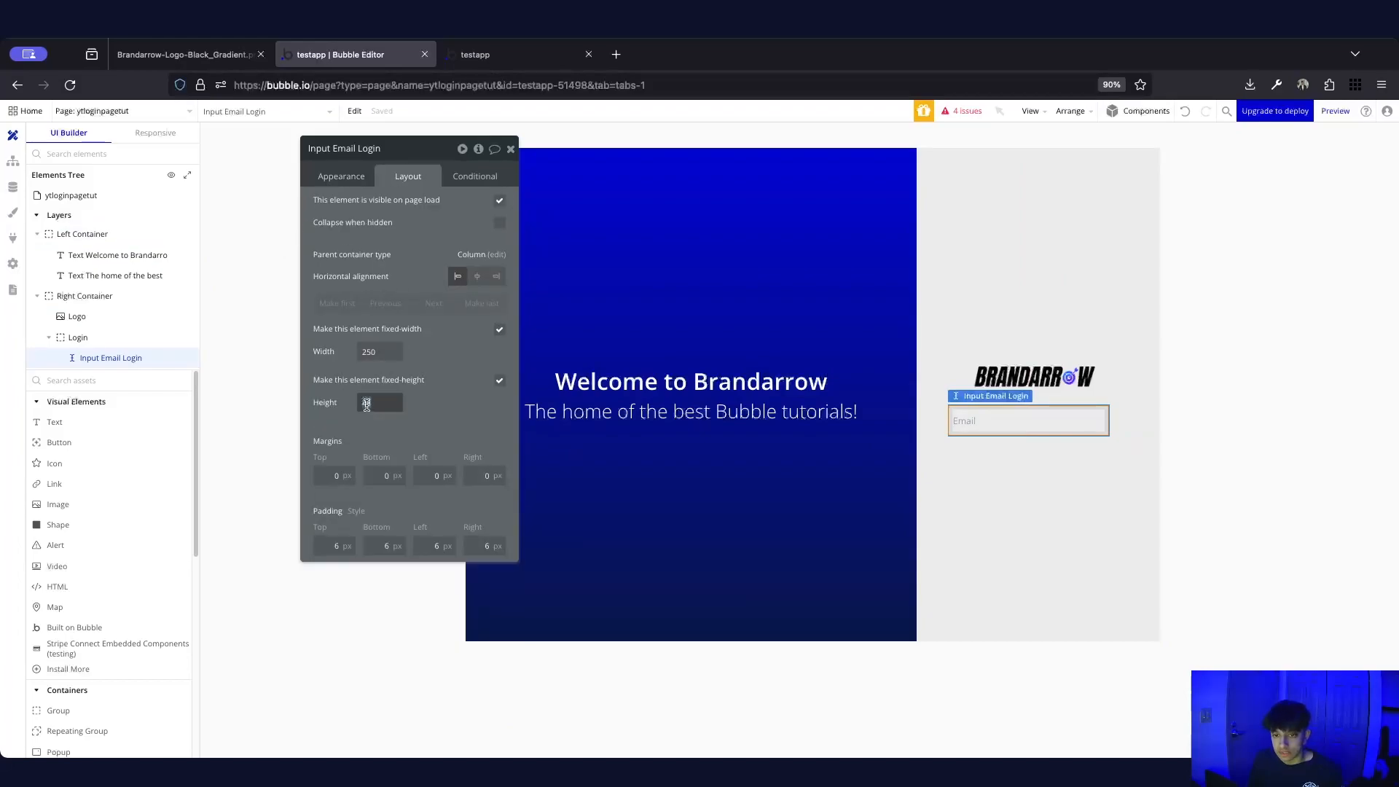
type("42")
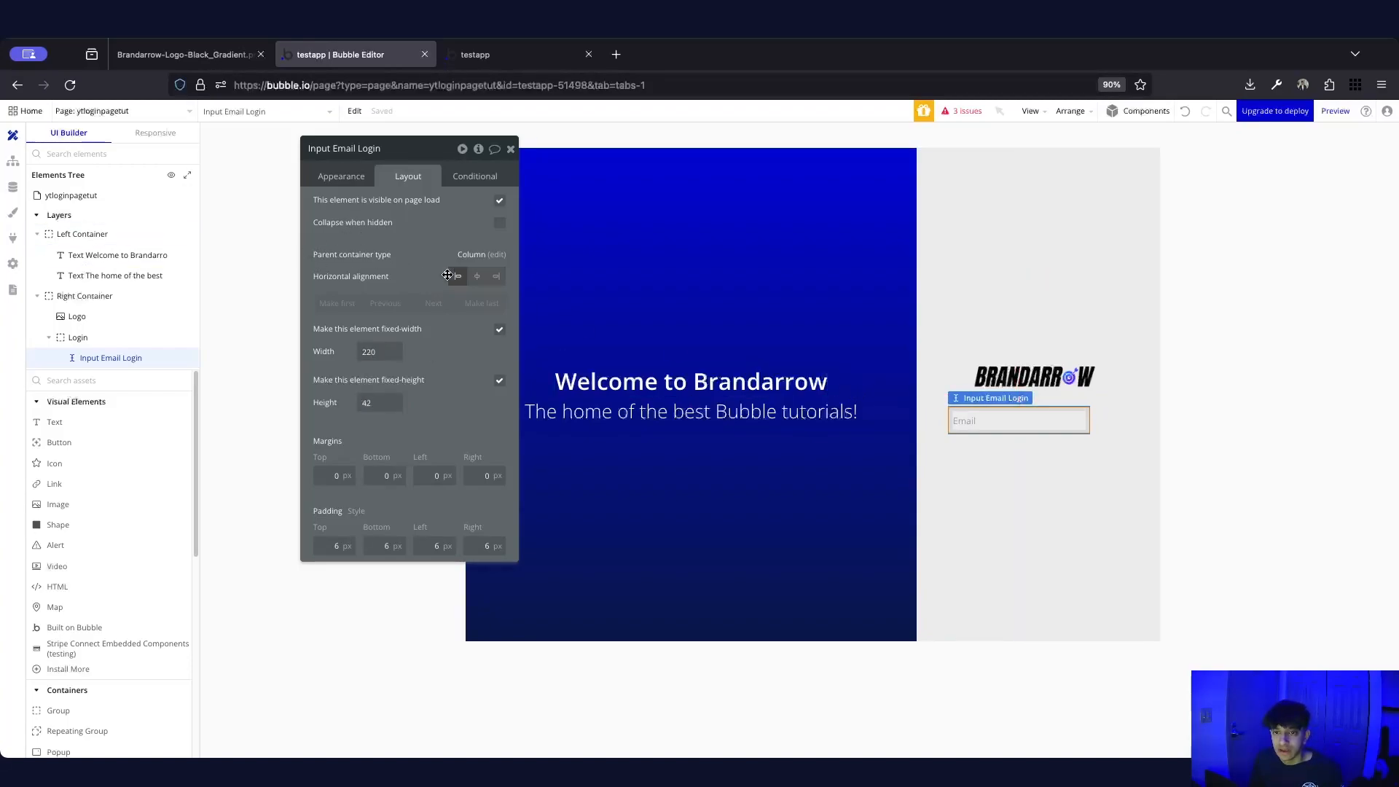
left_click(481, 280)
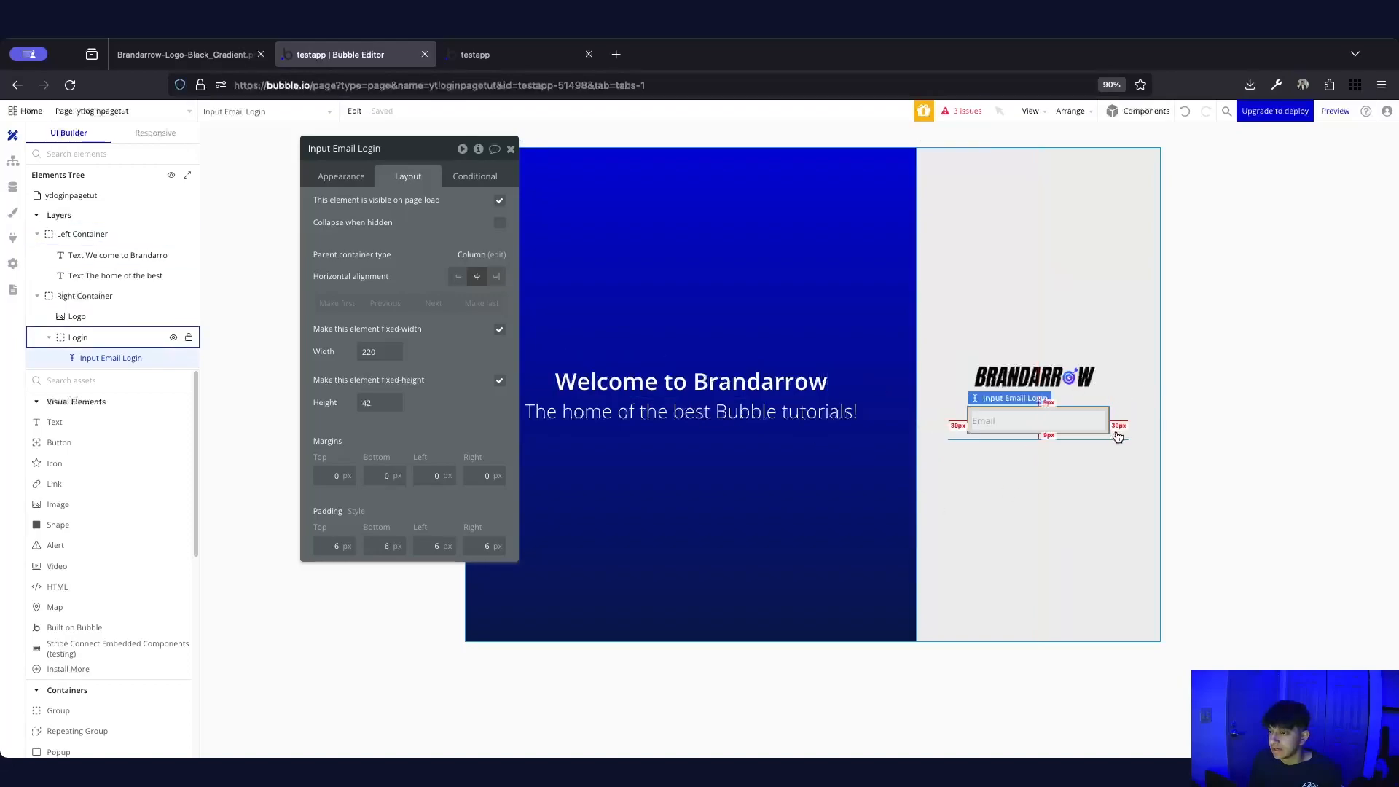
left_click(1097, 454)
left_click(976, 442)
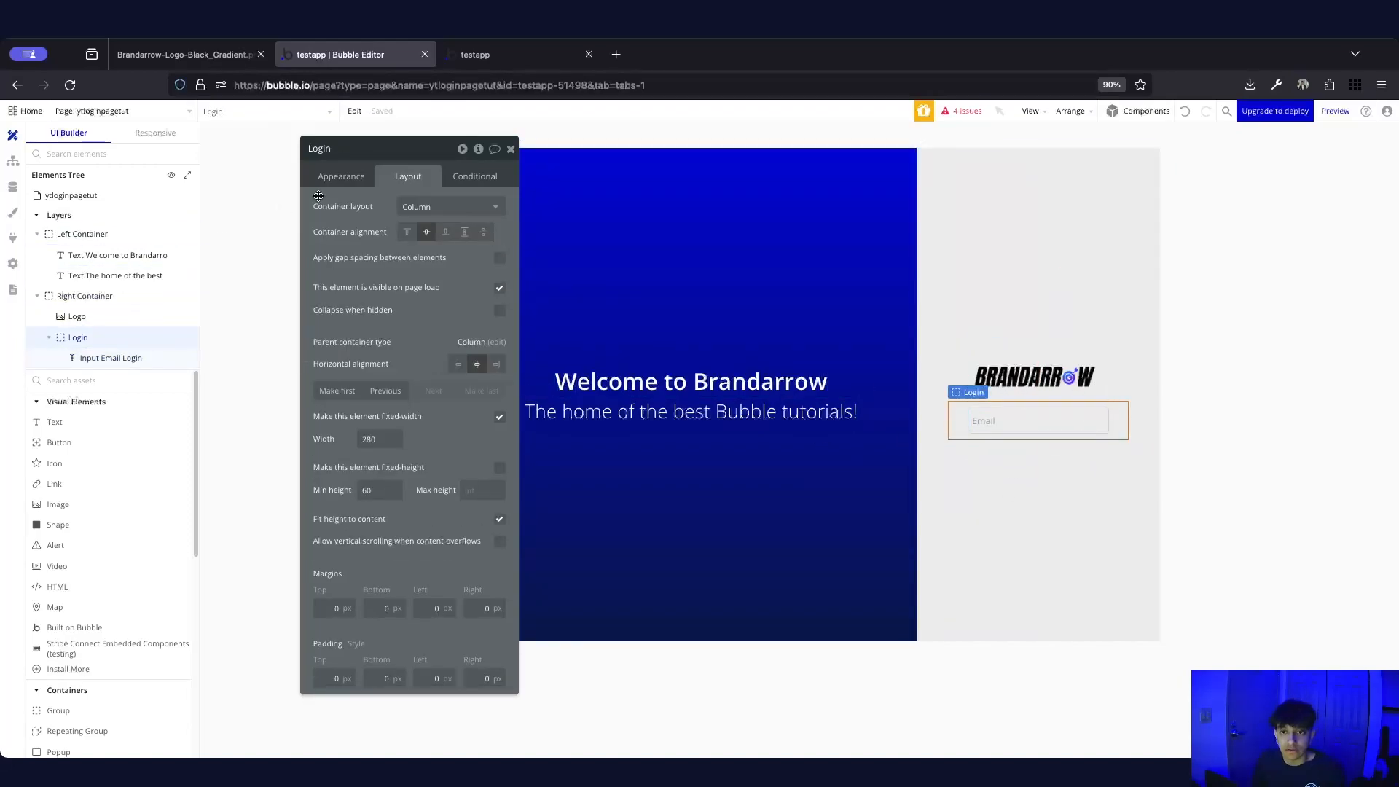
Give the Login group a flat colour background with corner roundness 12
left_click(334, 179)
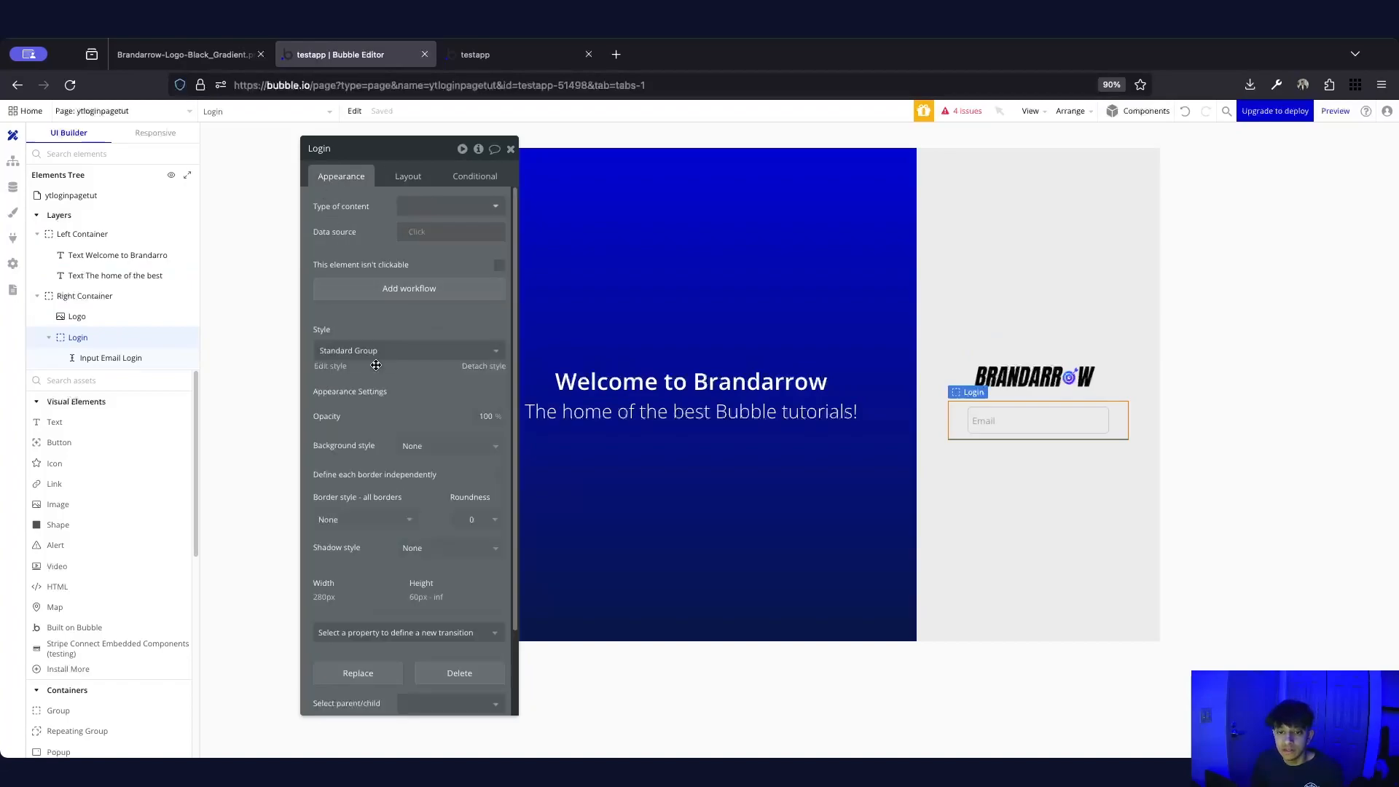
left_click(412, 446)
left_click(437, 503)
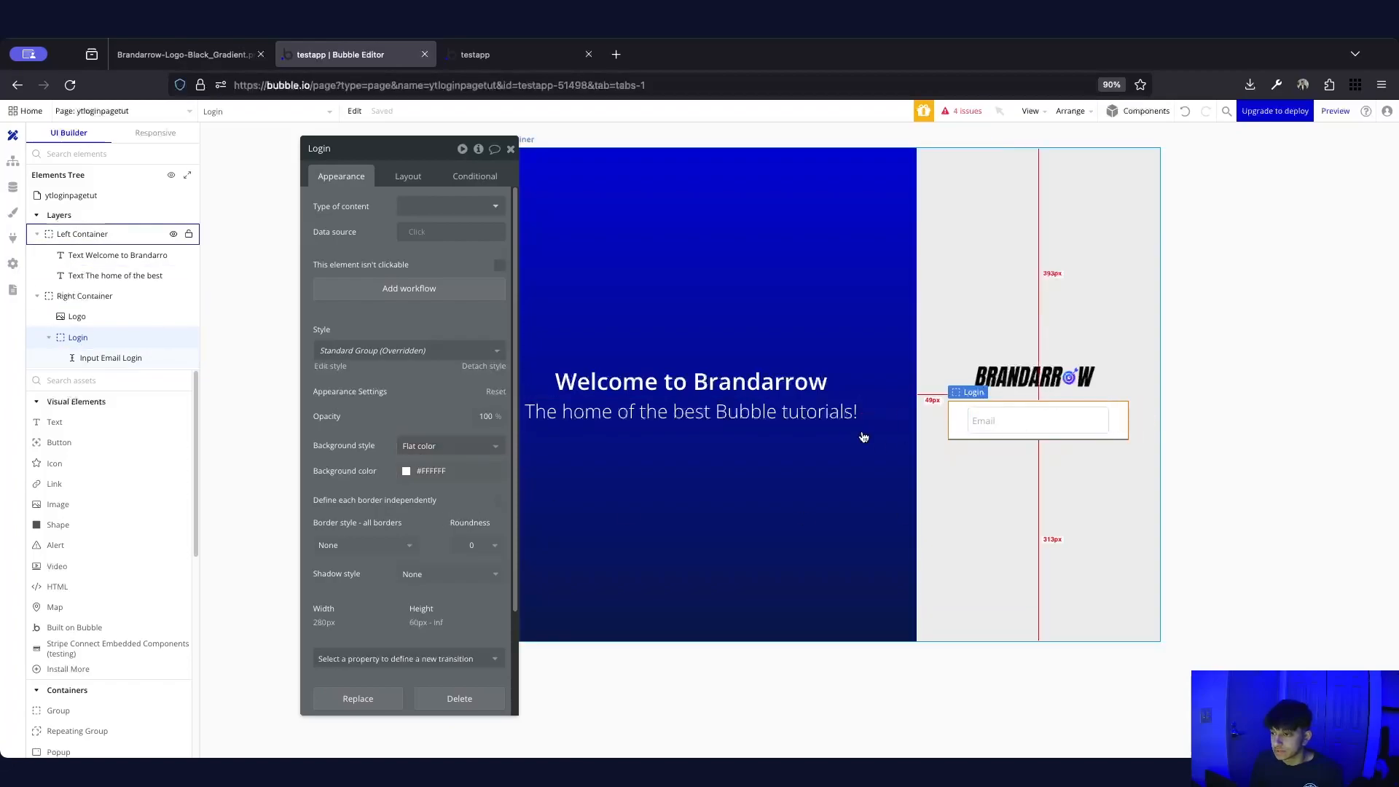
scroll(473, 479, "down", 1)
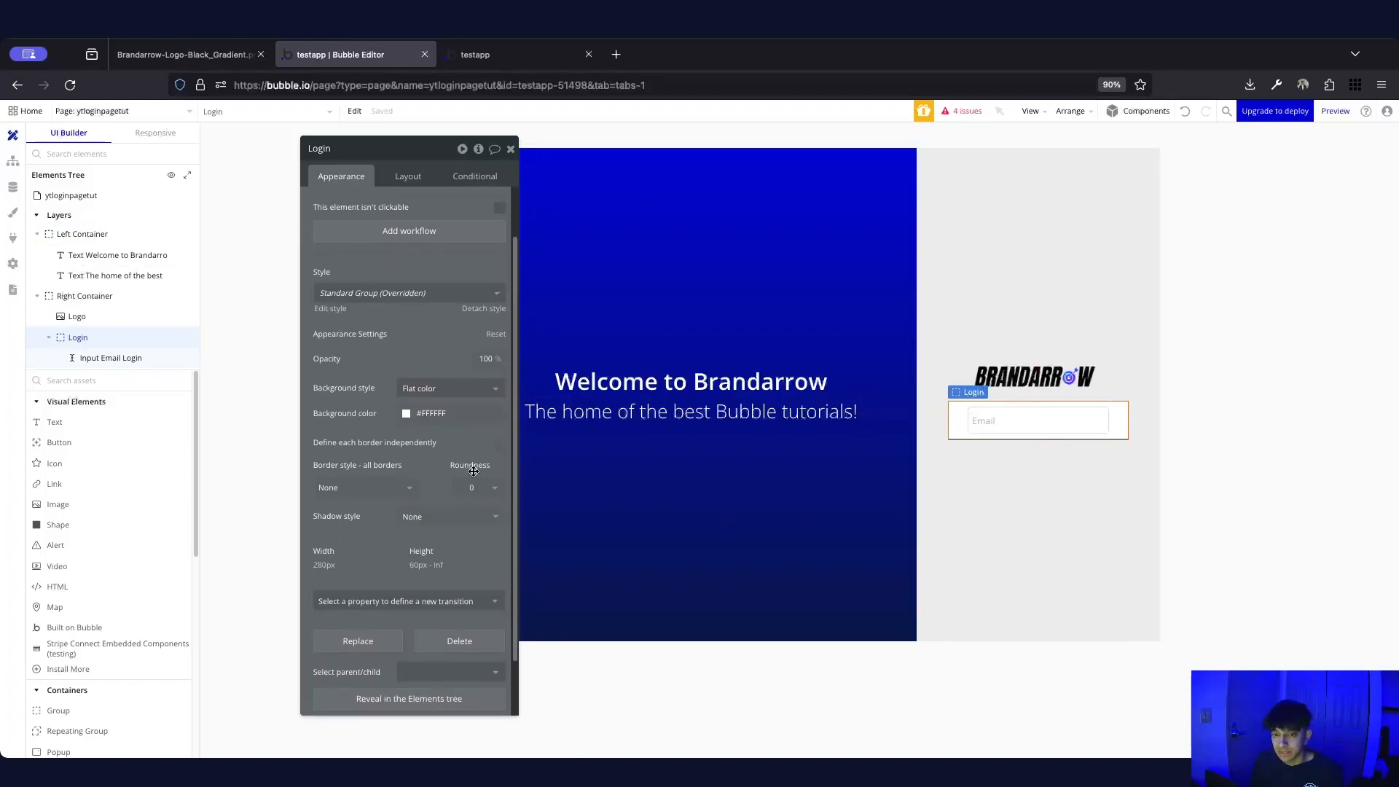
left_click(476, 488)
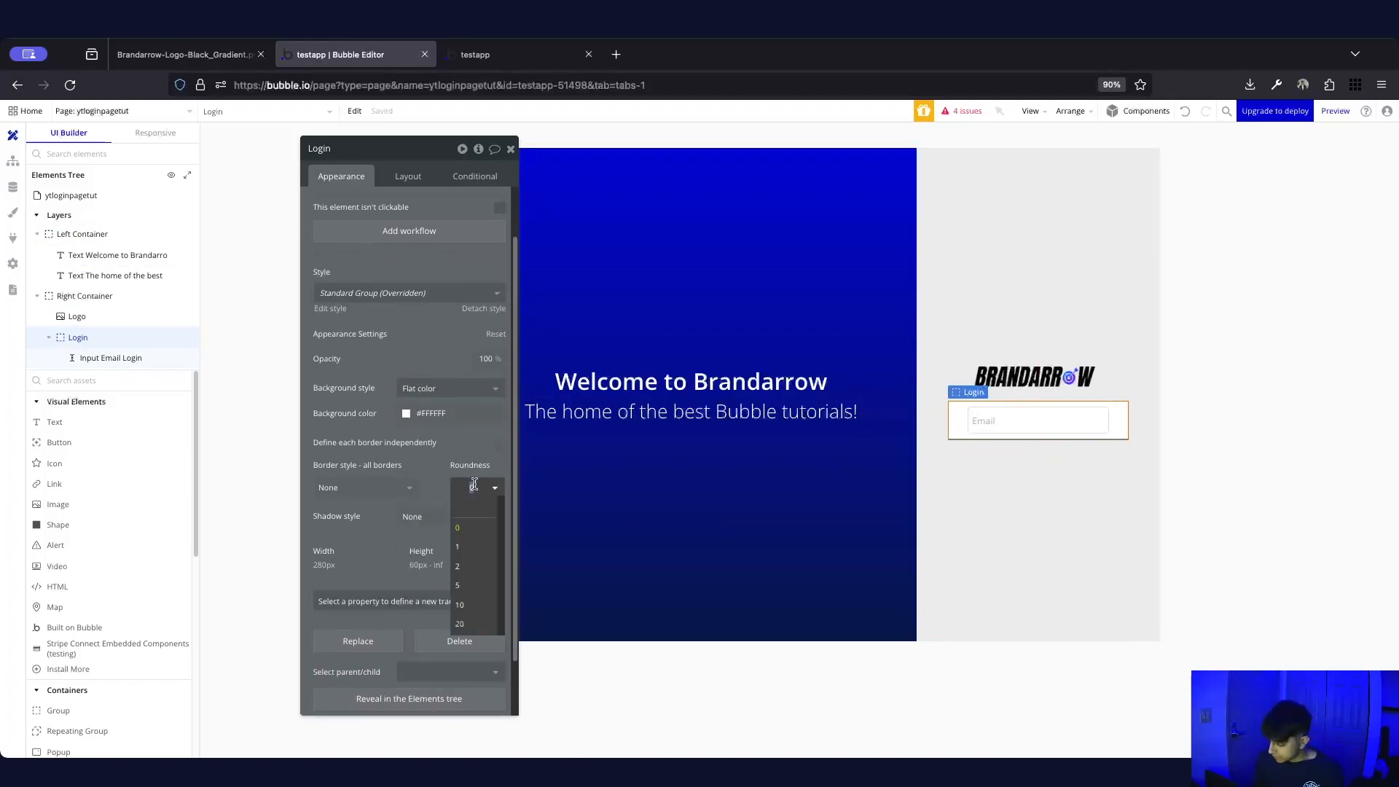
key("Return")
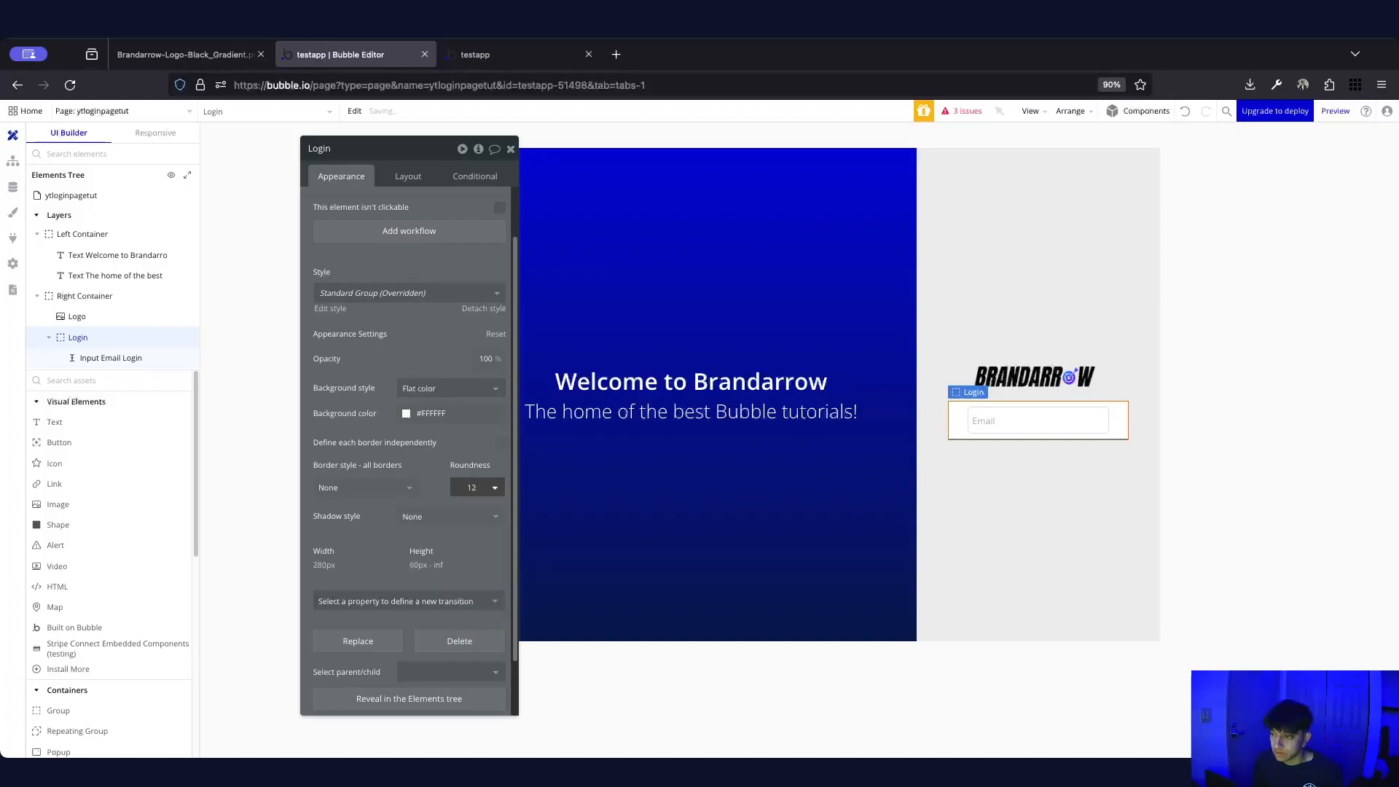
Compare the white Login card on the live login page, then reselect the Right Container
left_click(969, 468)
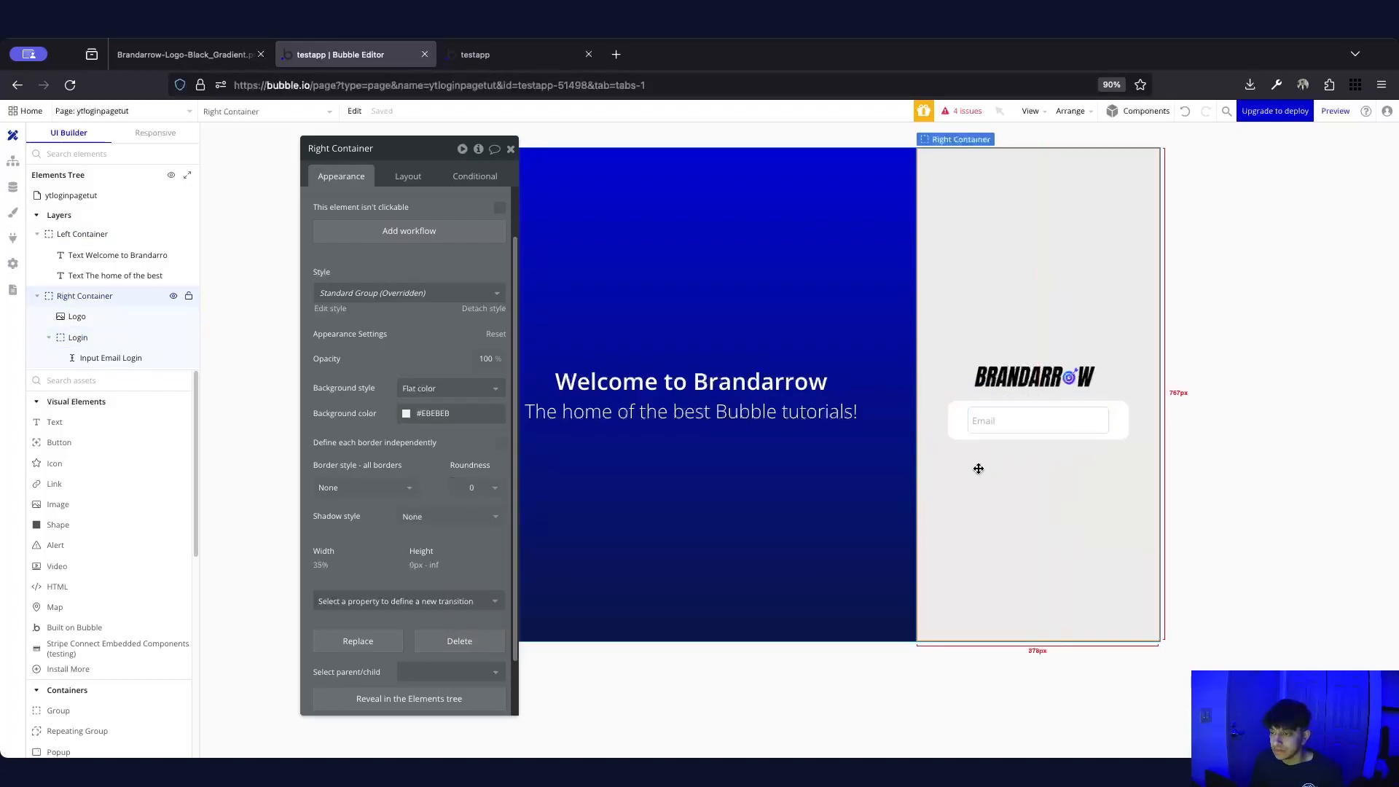
left_click(997, 437)
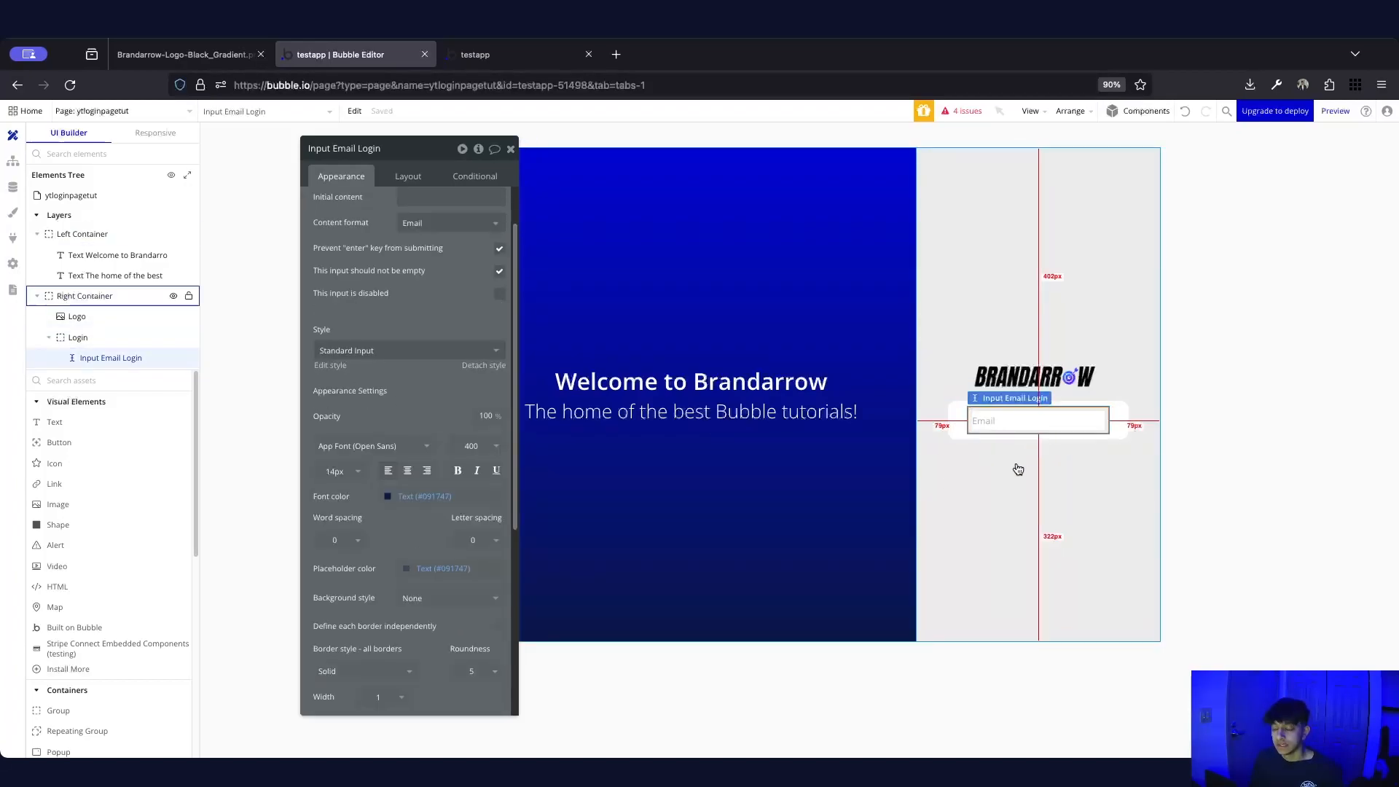
left_click(502, 57)
left_click(349, 55)
left_click(1101, 458)
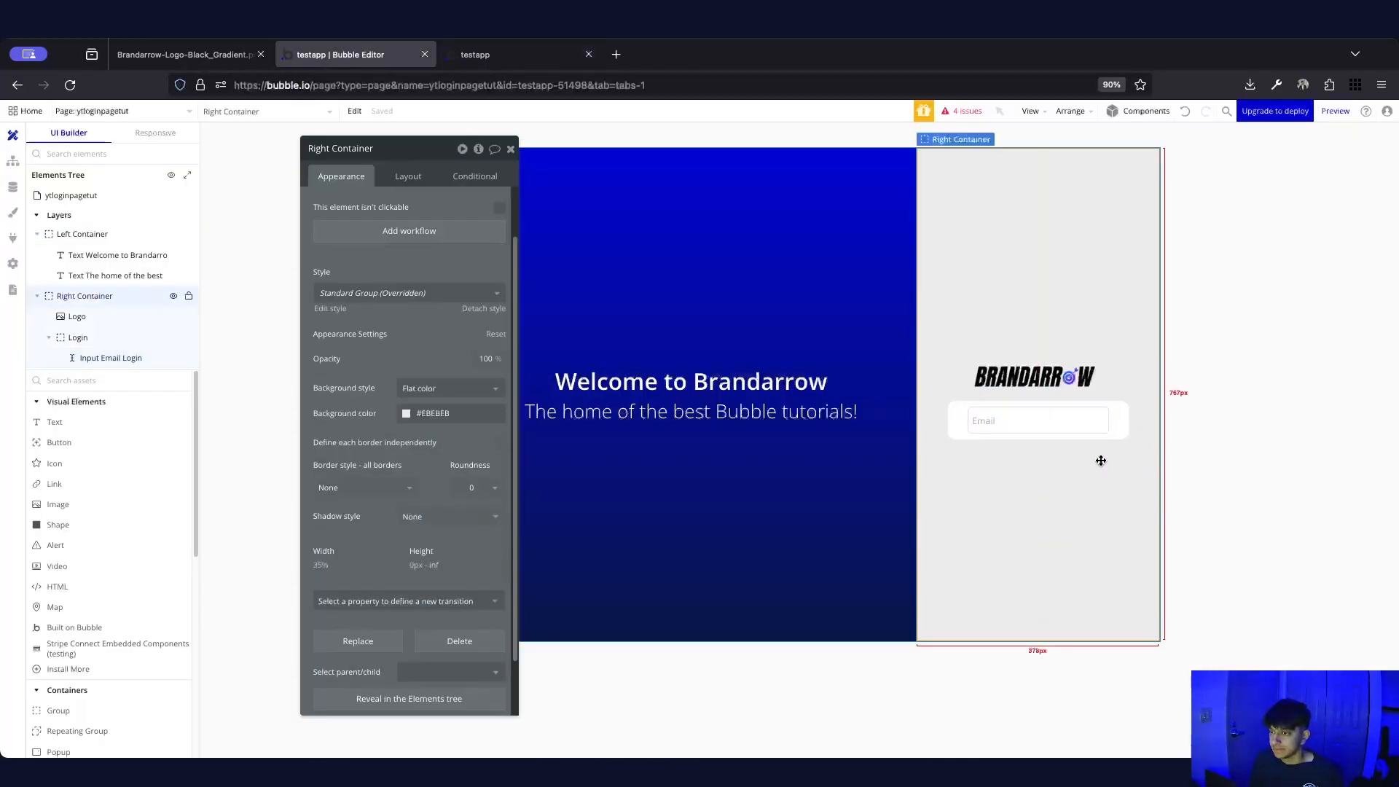
left_click(1104, 422)
left_click(1089, 436)
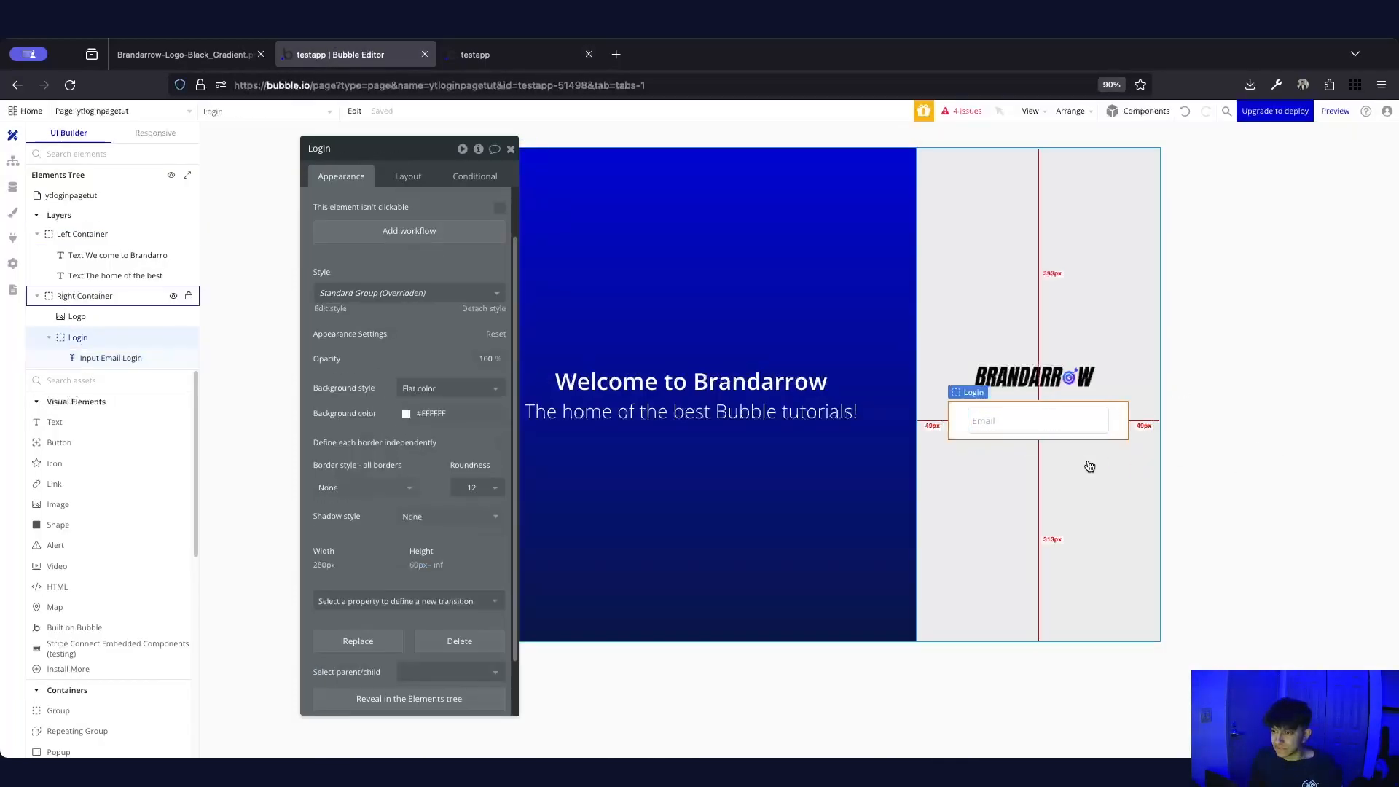
left_click(1078, 451)
Duplicate the email input into the Login group and rename it 'Input Password Login'
left_click(1059, 421)
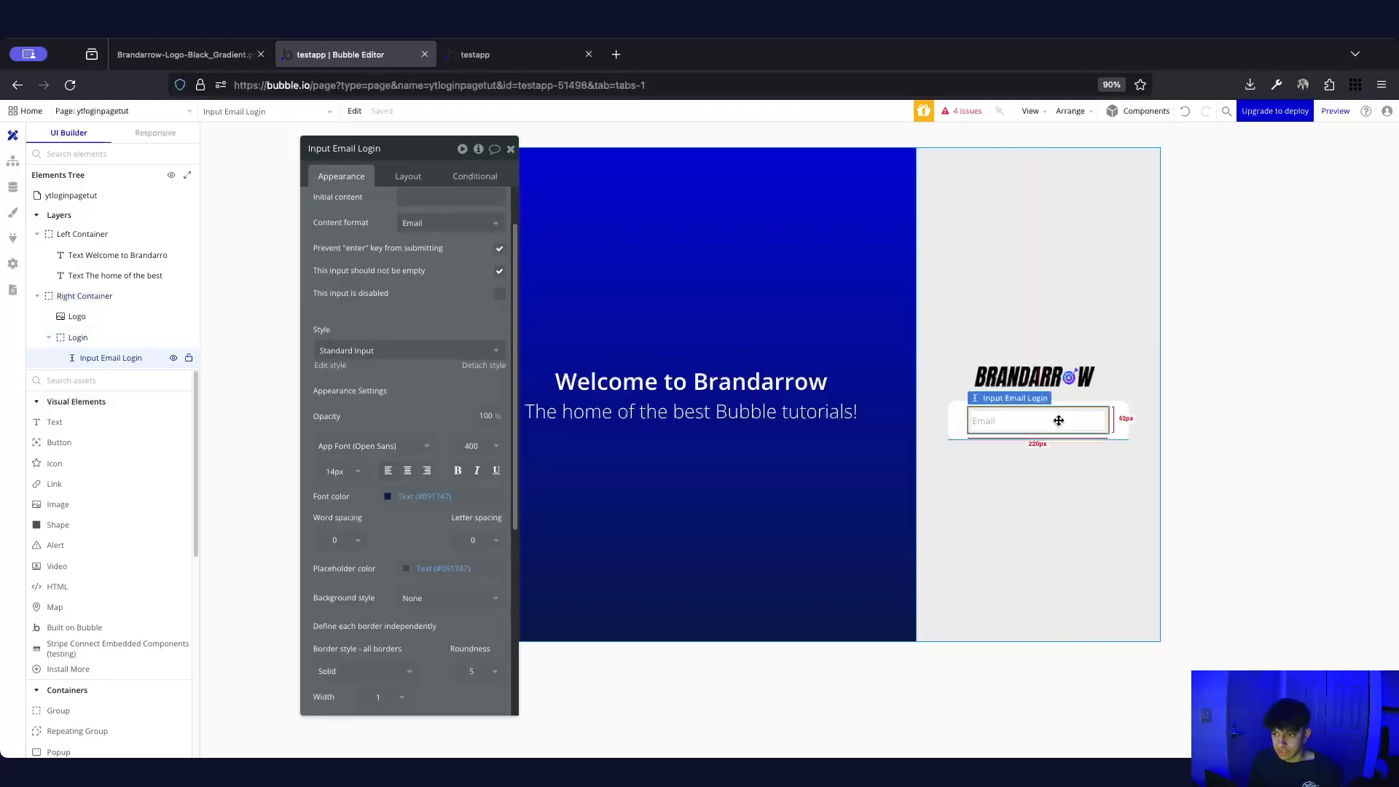
key("ctrl+c")
left_click(1108, 478)
key("ctrl+v")
left_click(369, 149)
left_click(332, 148, "shift")
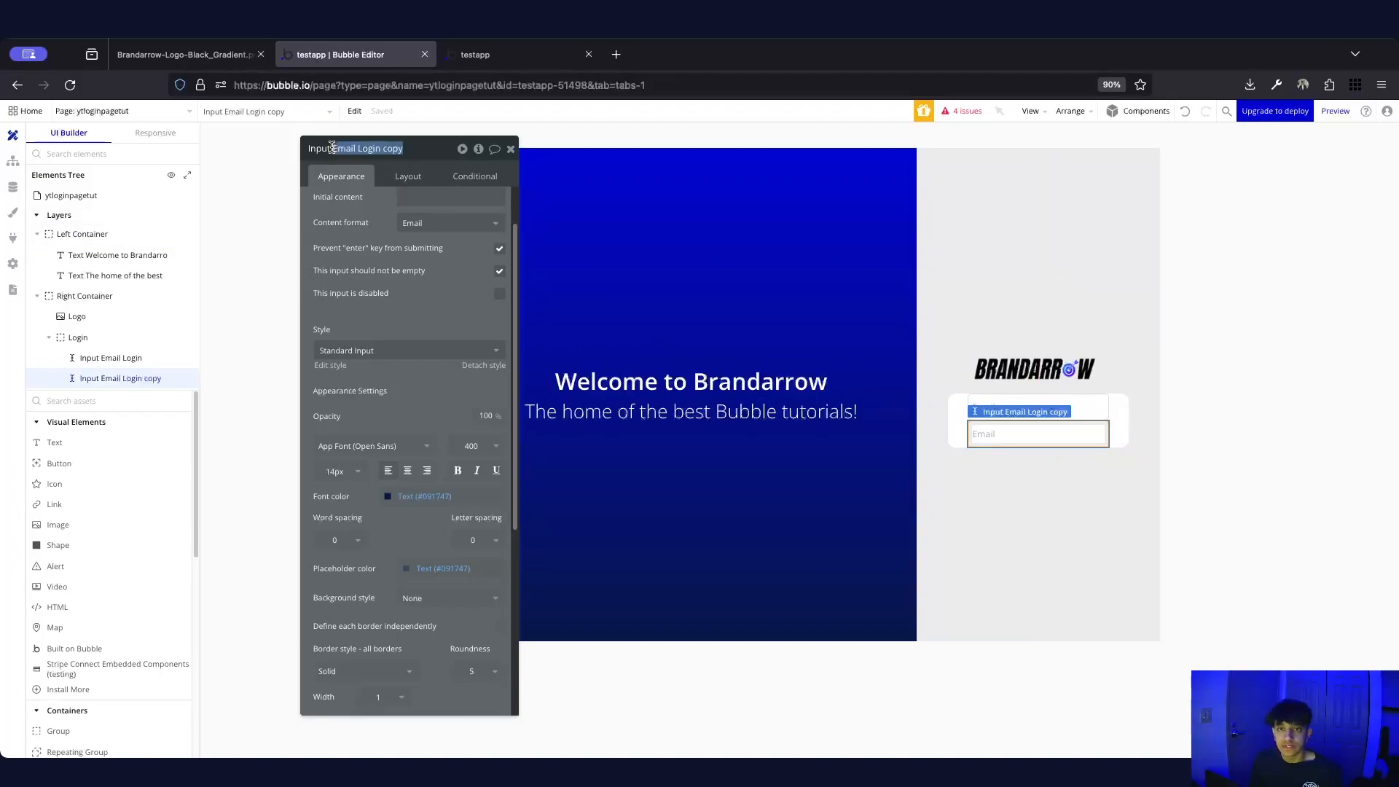
type("Password L")
key("Return")
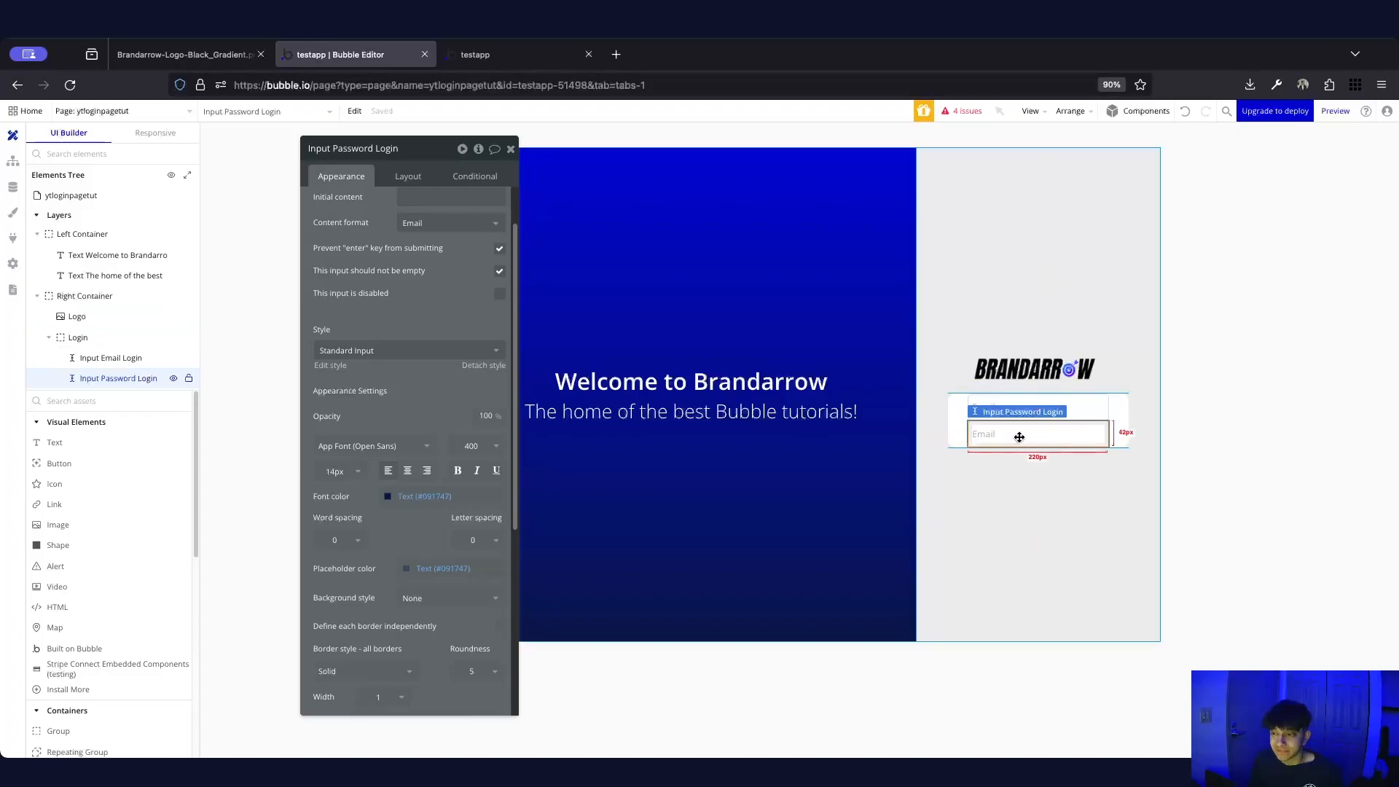
Give the new input placeholder 'Password', Password content format, and block Enter submission
scroll(416, 291, "up", 2)
double_click(419, 206)
type("Password")
left_click(359, 248)
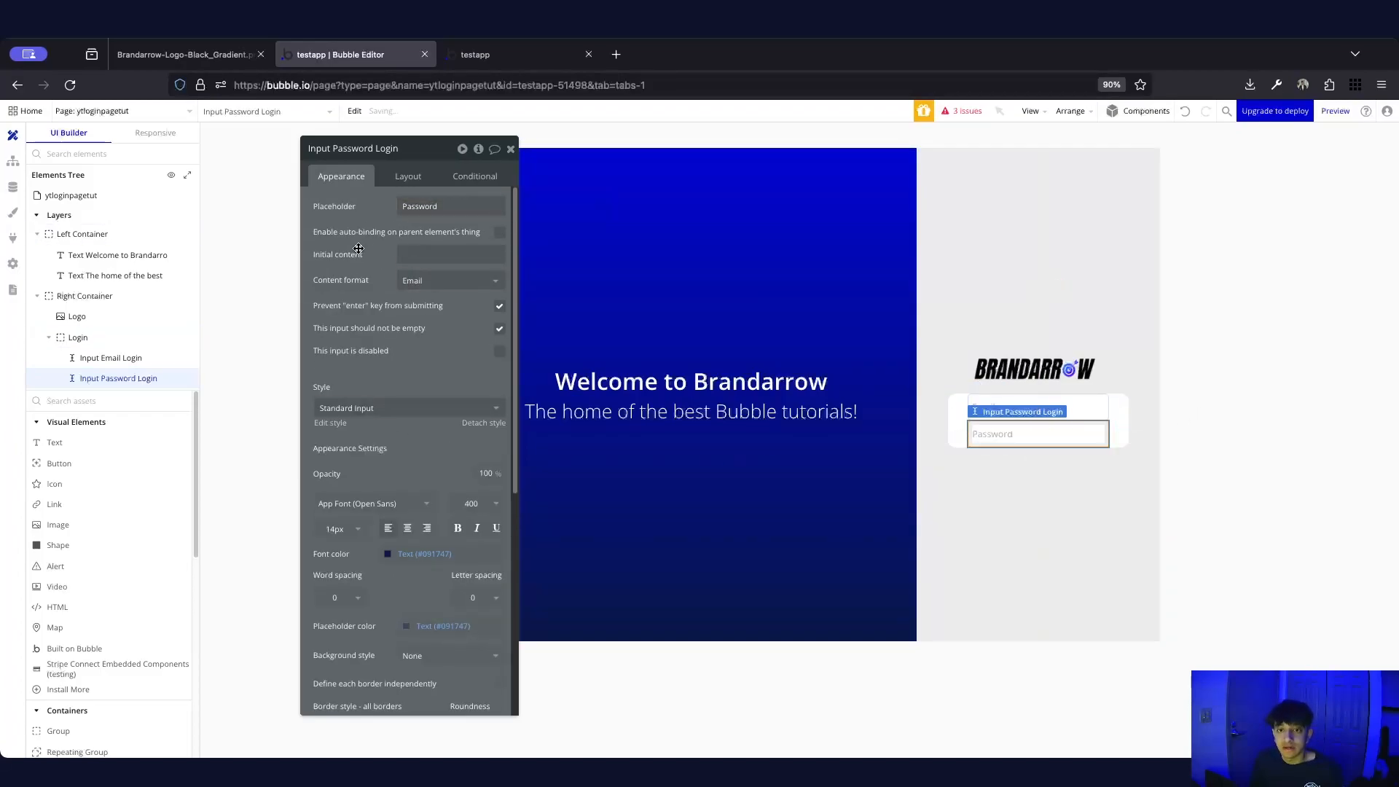
left_click(427, 282)
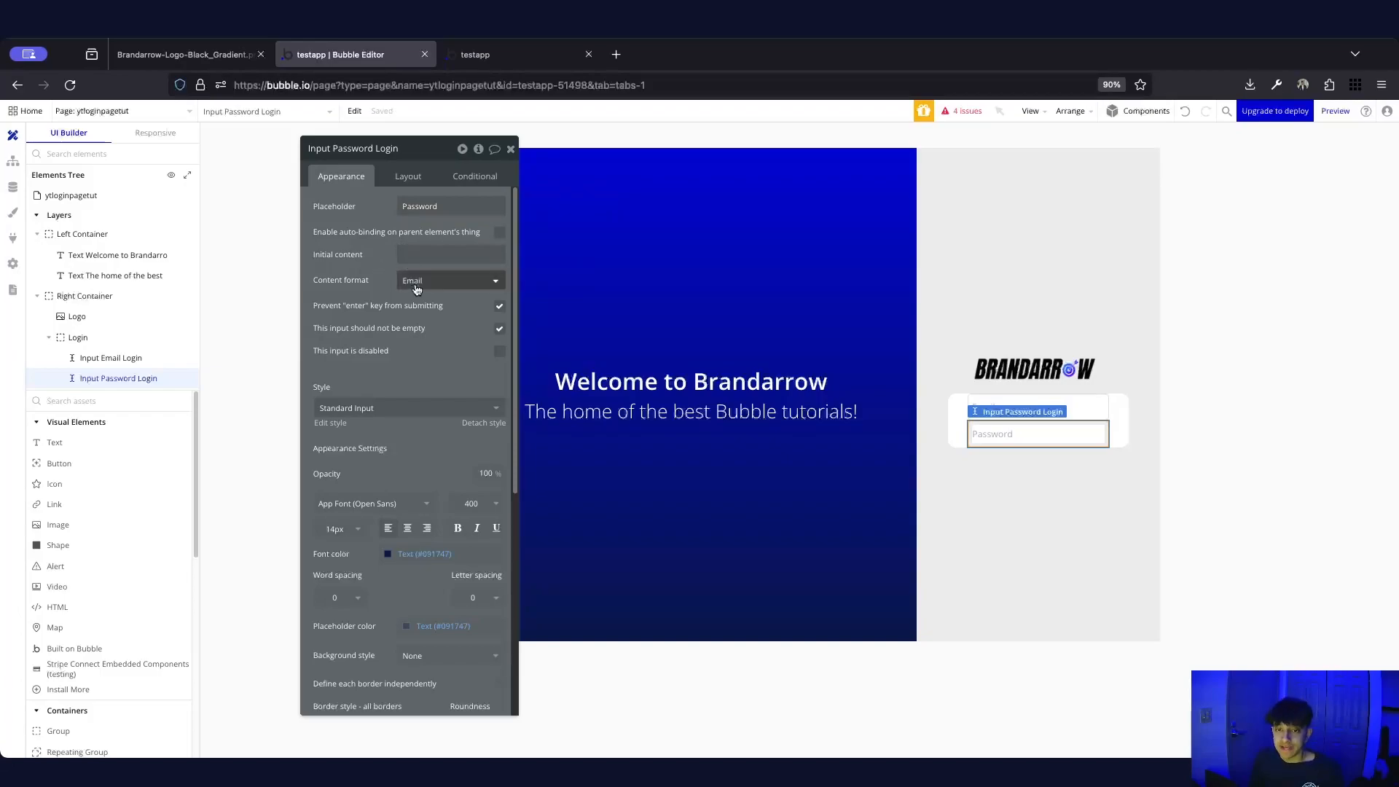
left_click(420, 360)
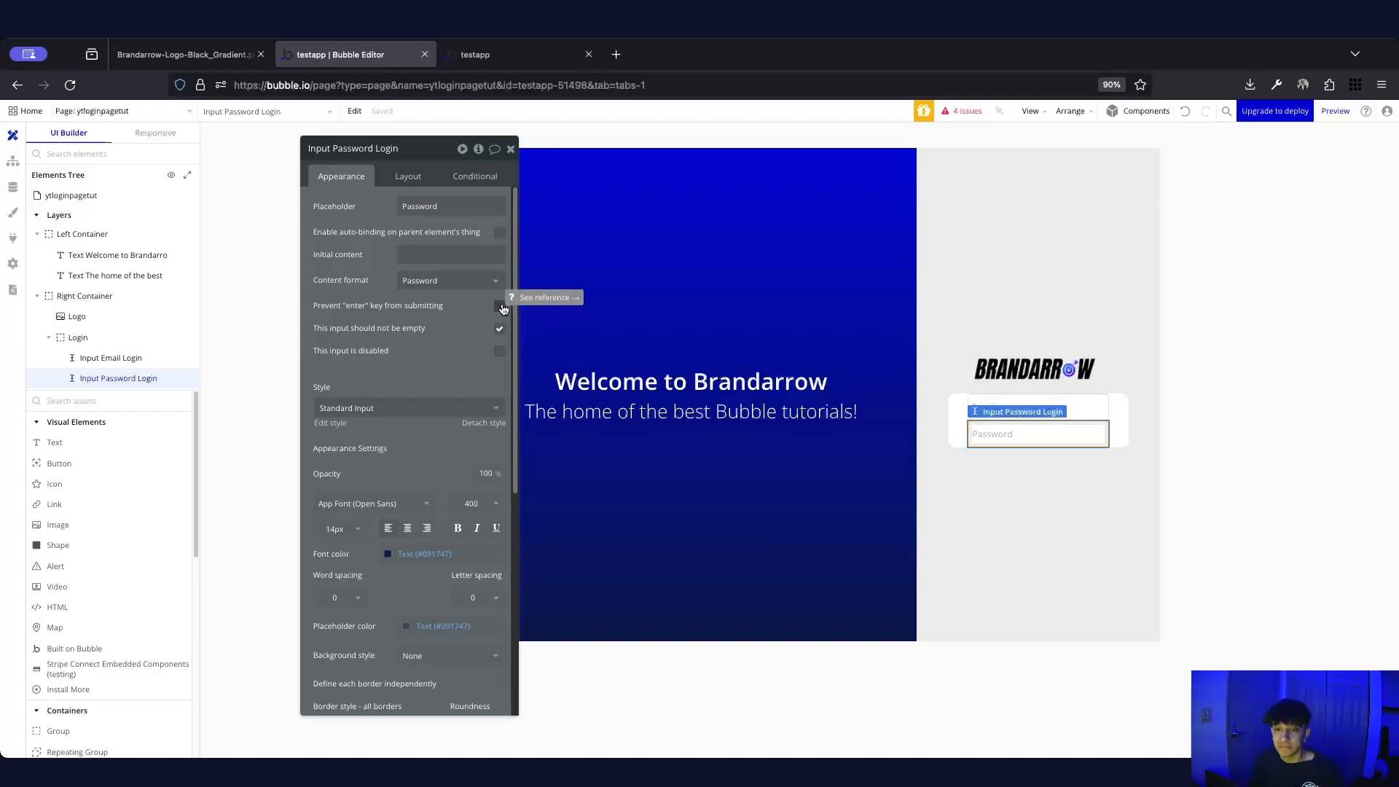
left_click(500, 307)
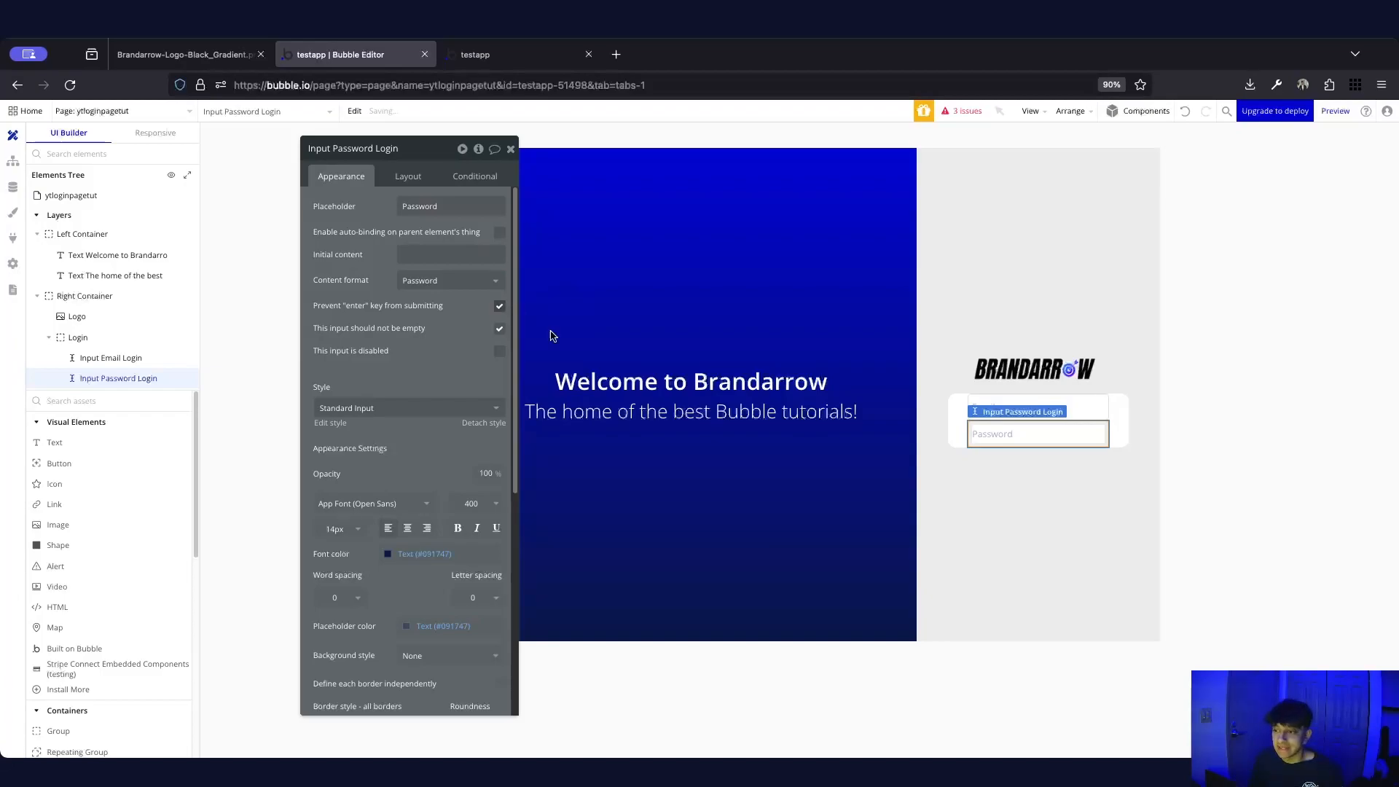
Add a button inside the Login group, name it 'Button Login', and start editing its label
left_click(1226, 389)
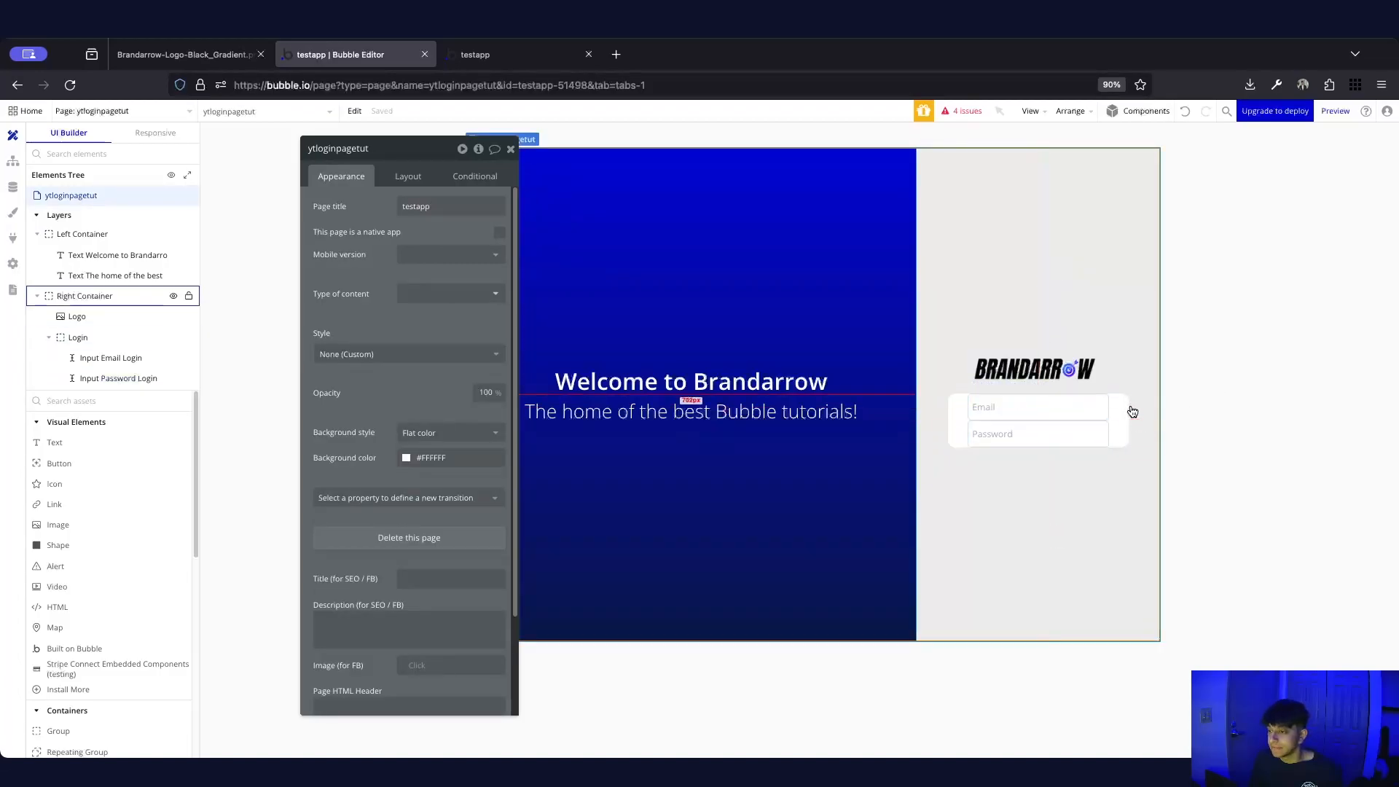
left_click(1129, 414)
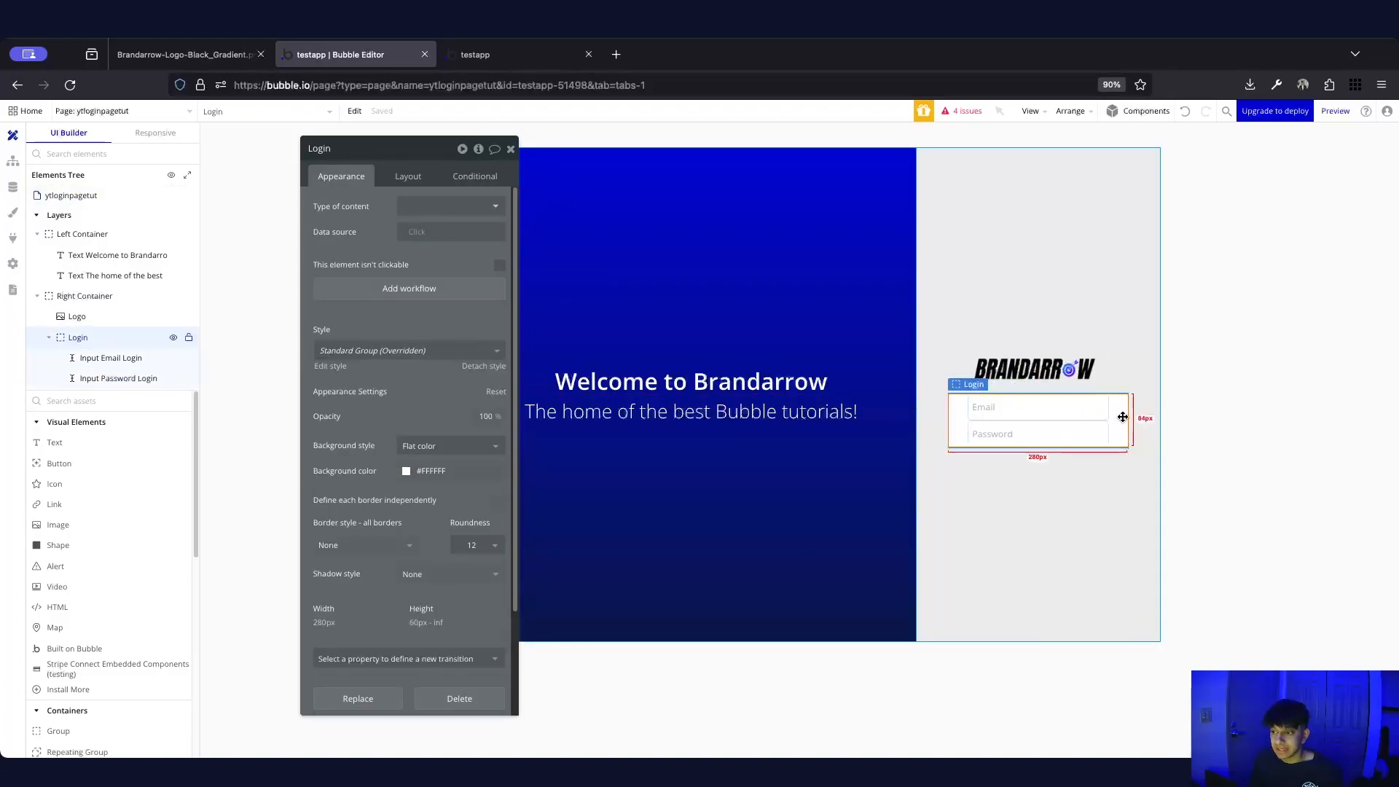
left_click(1198, 421)
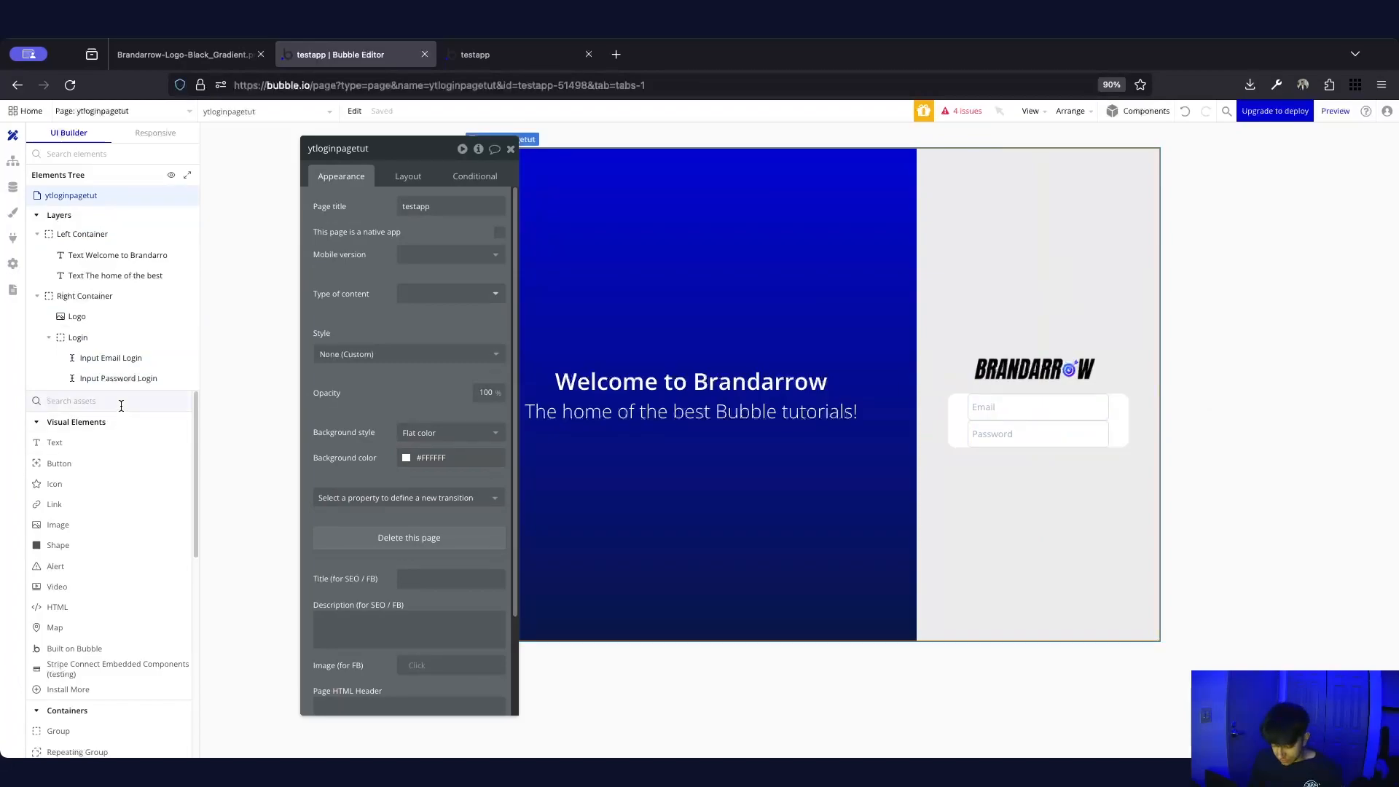
left_click(121, 402)
type("butt")
left_click(59, 442)
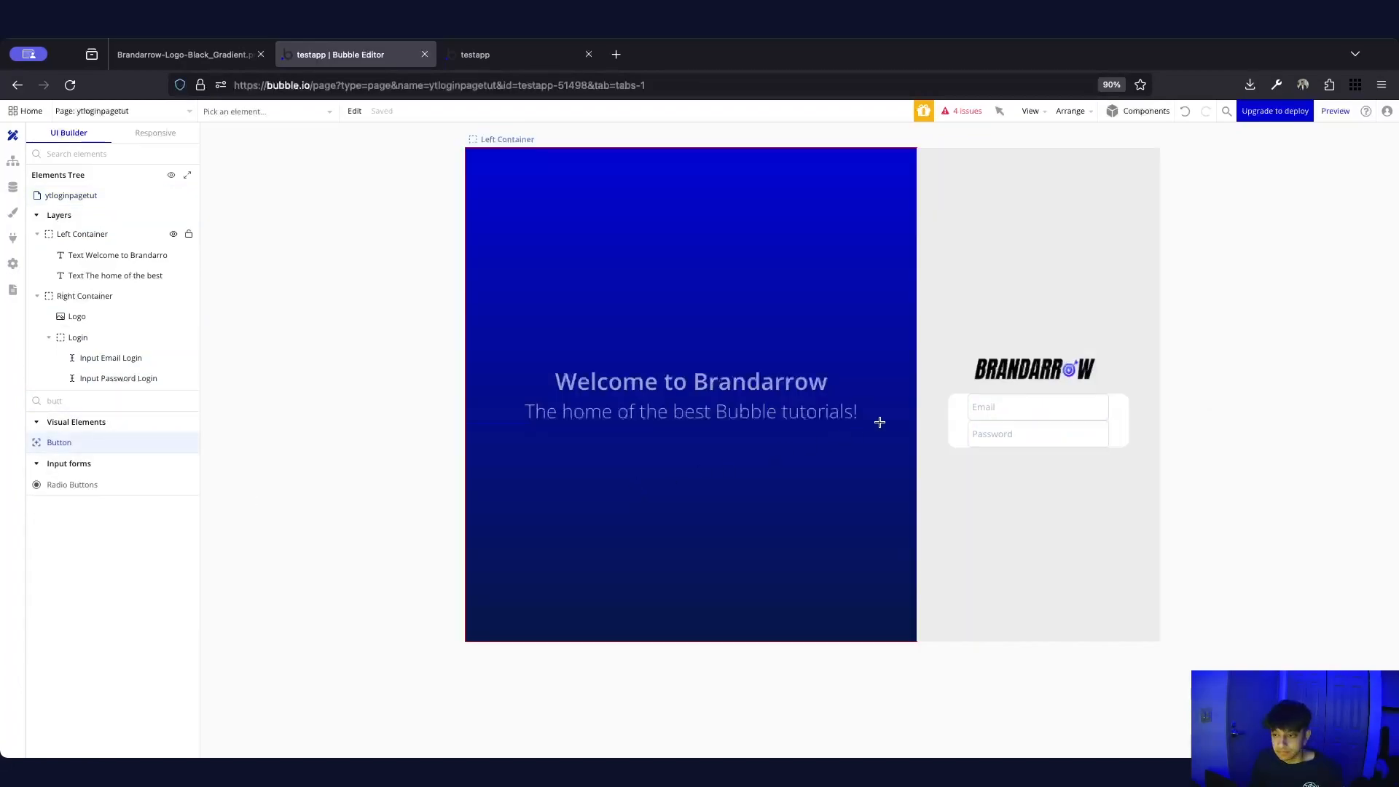
left_click(996, 434)
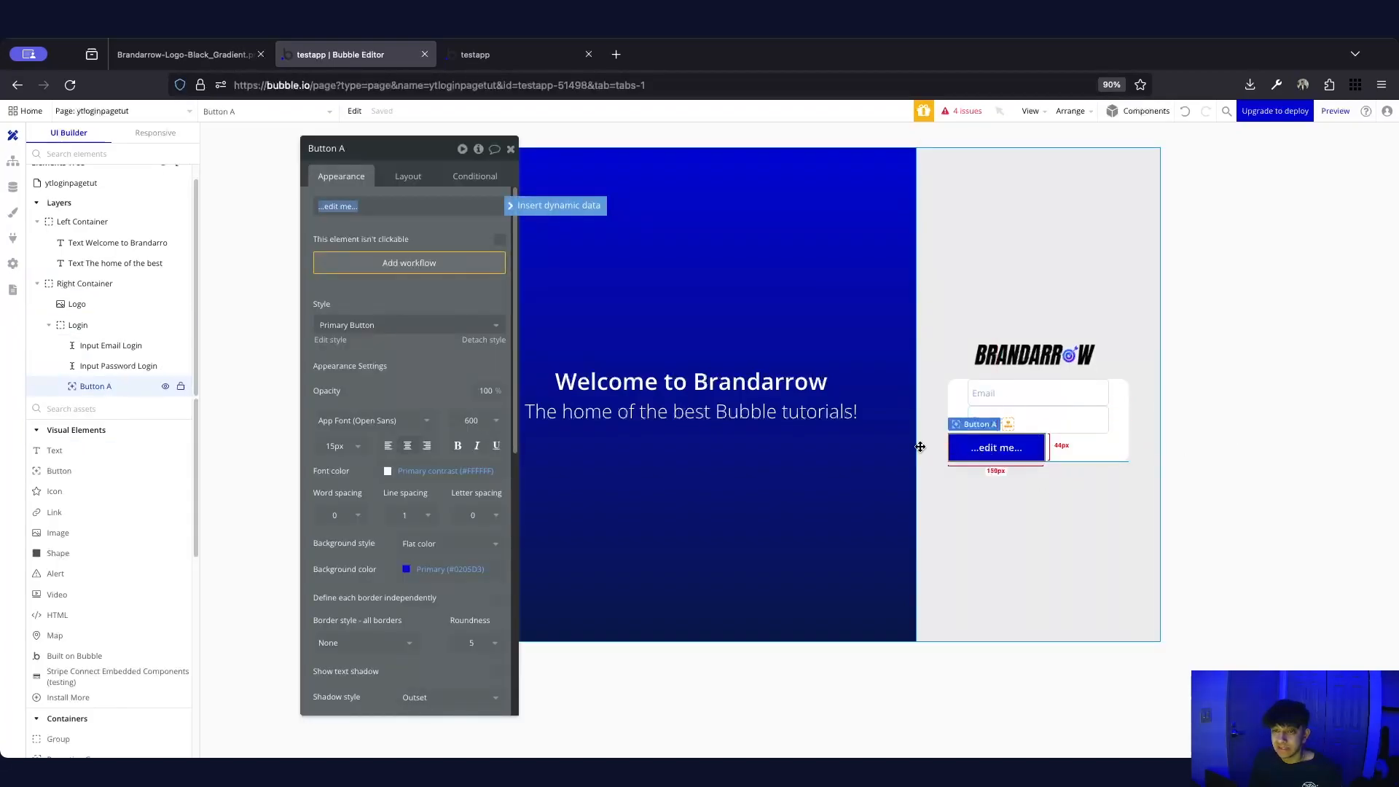
left_click(360, 148)
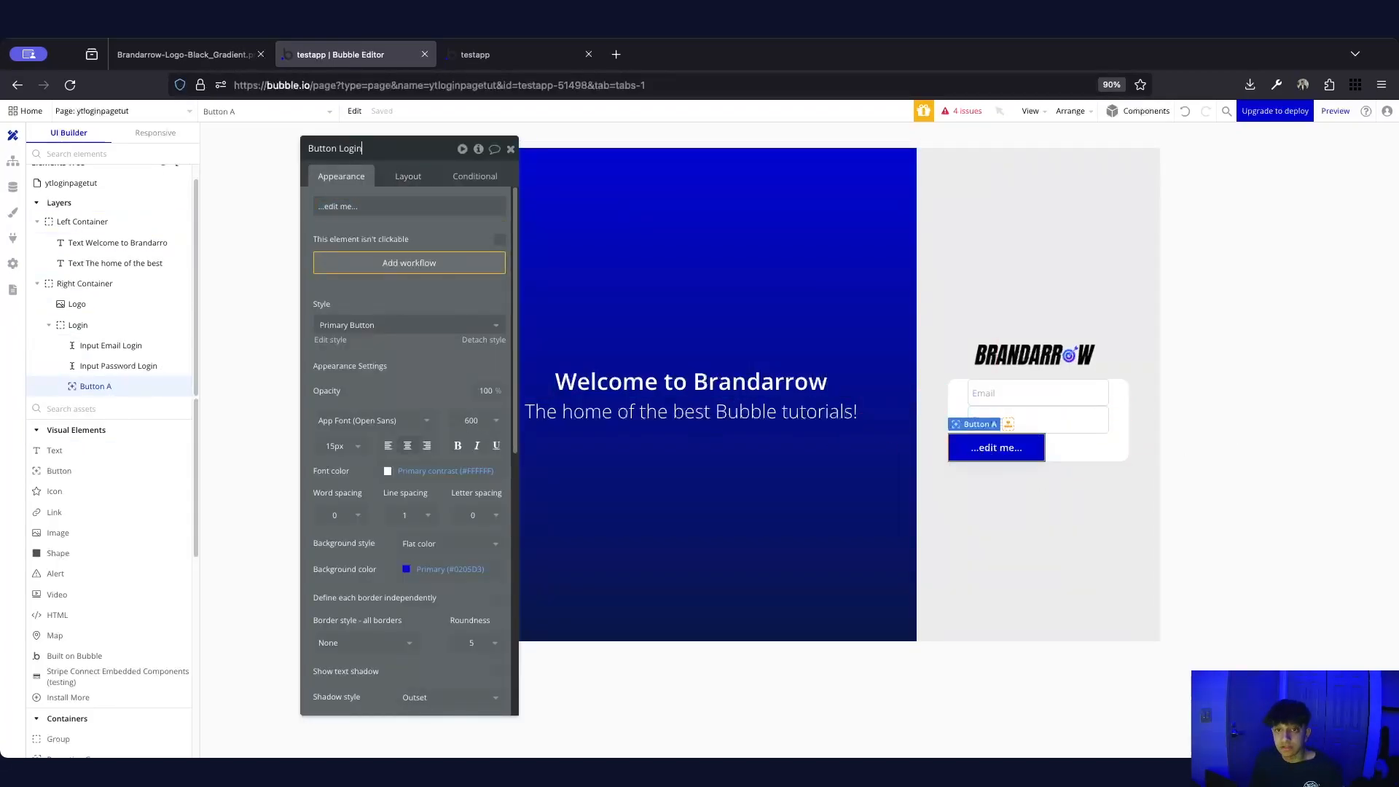
left_click(378, 199)
Label the button 'Login' and center it horizontally in the card
type("Login")
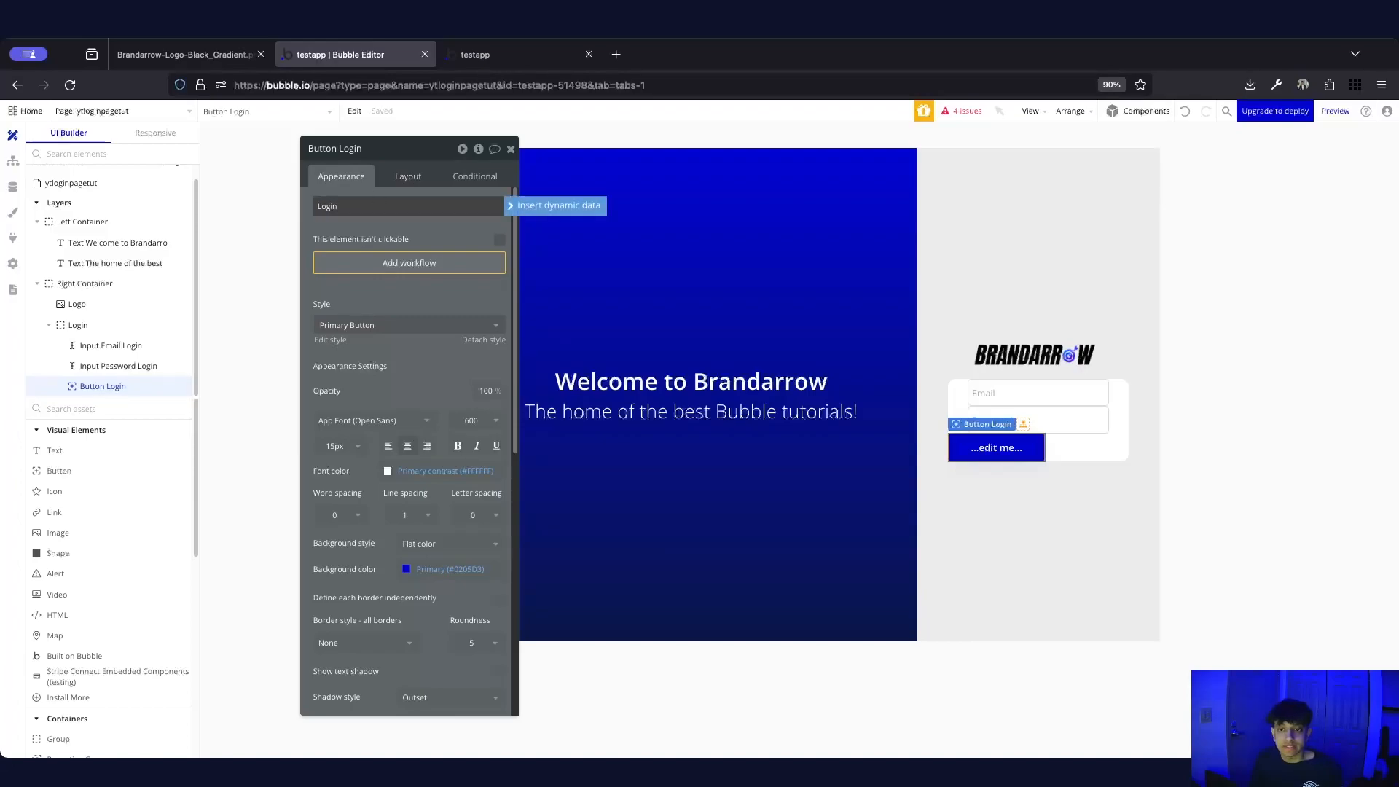
left_click(382, 225)
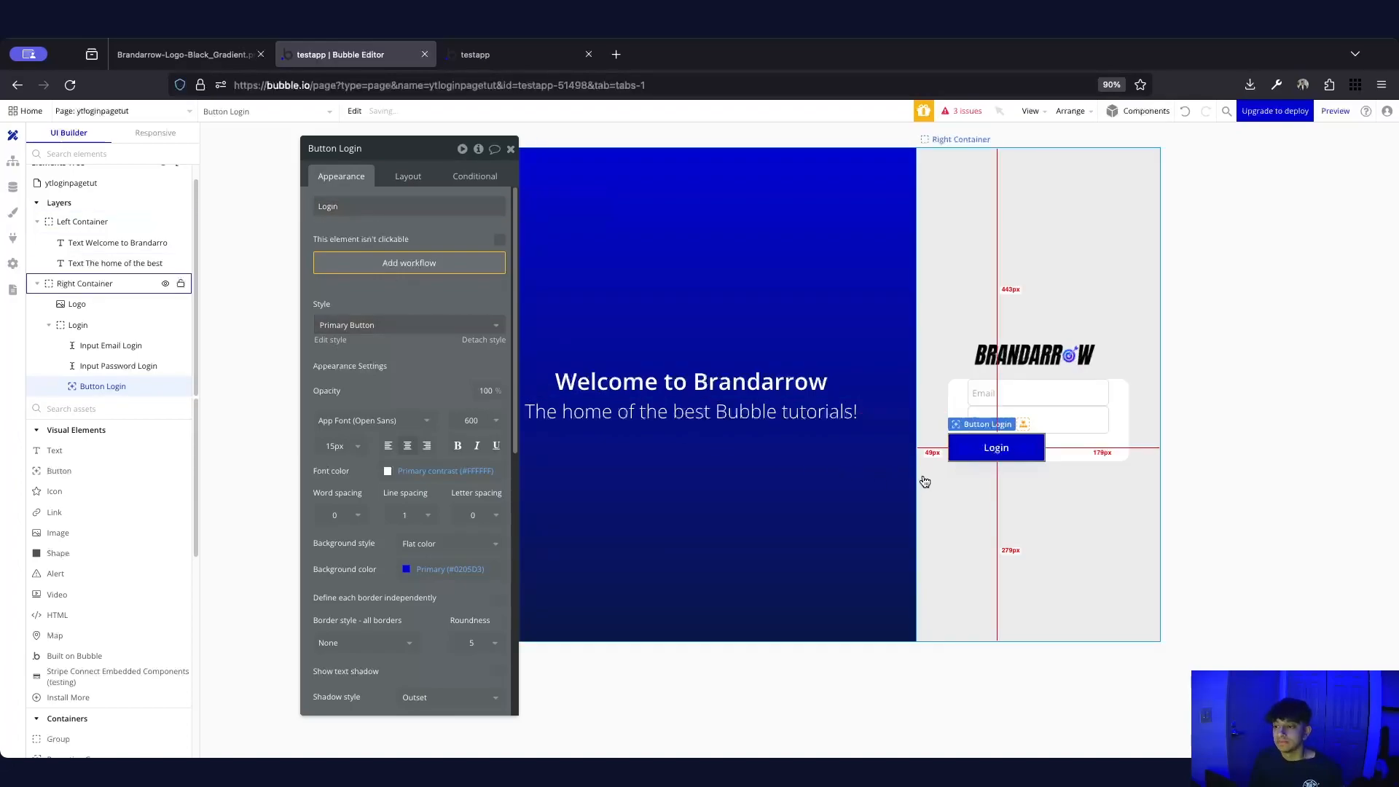
left_click(400, 182)
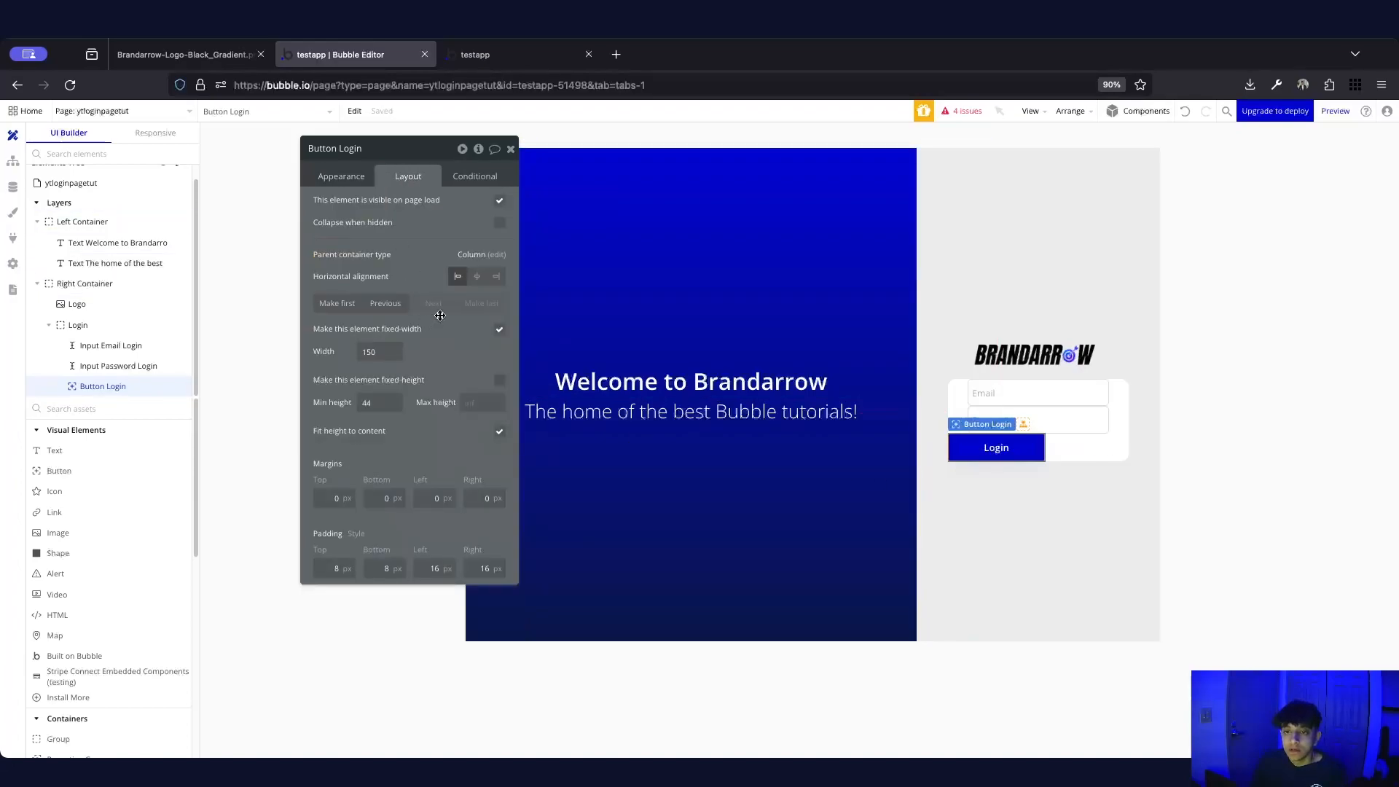
left_click(477, 276)
Give the button a fixed 220px width, minimum height 0, and 12px top and bottom padding
left_click(396, 356)
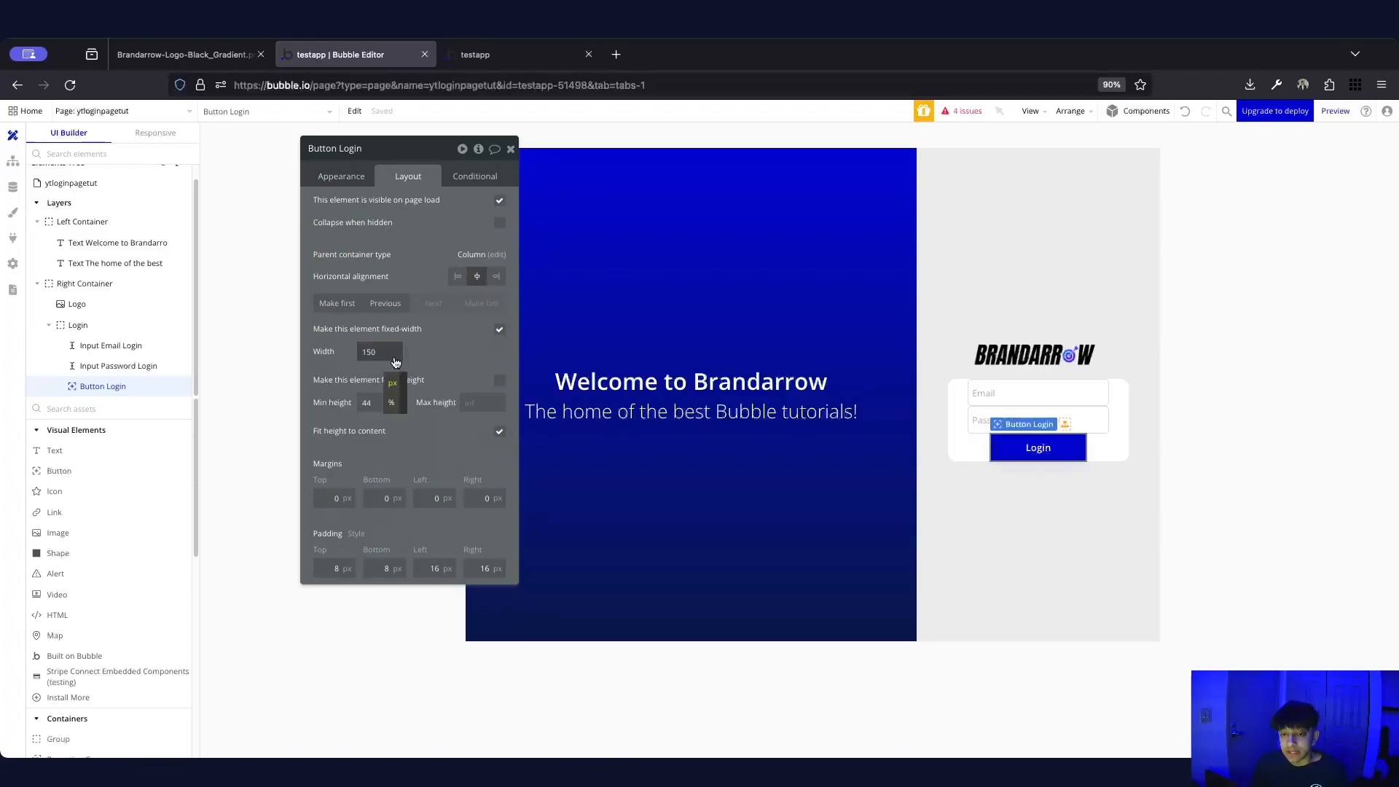
left_click(396, 401)
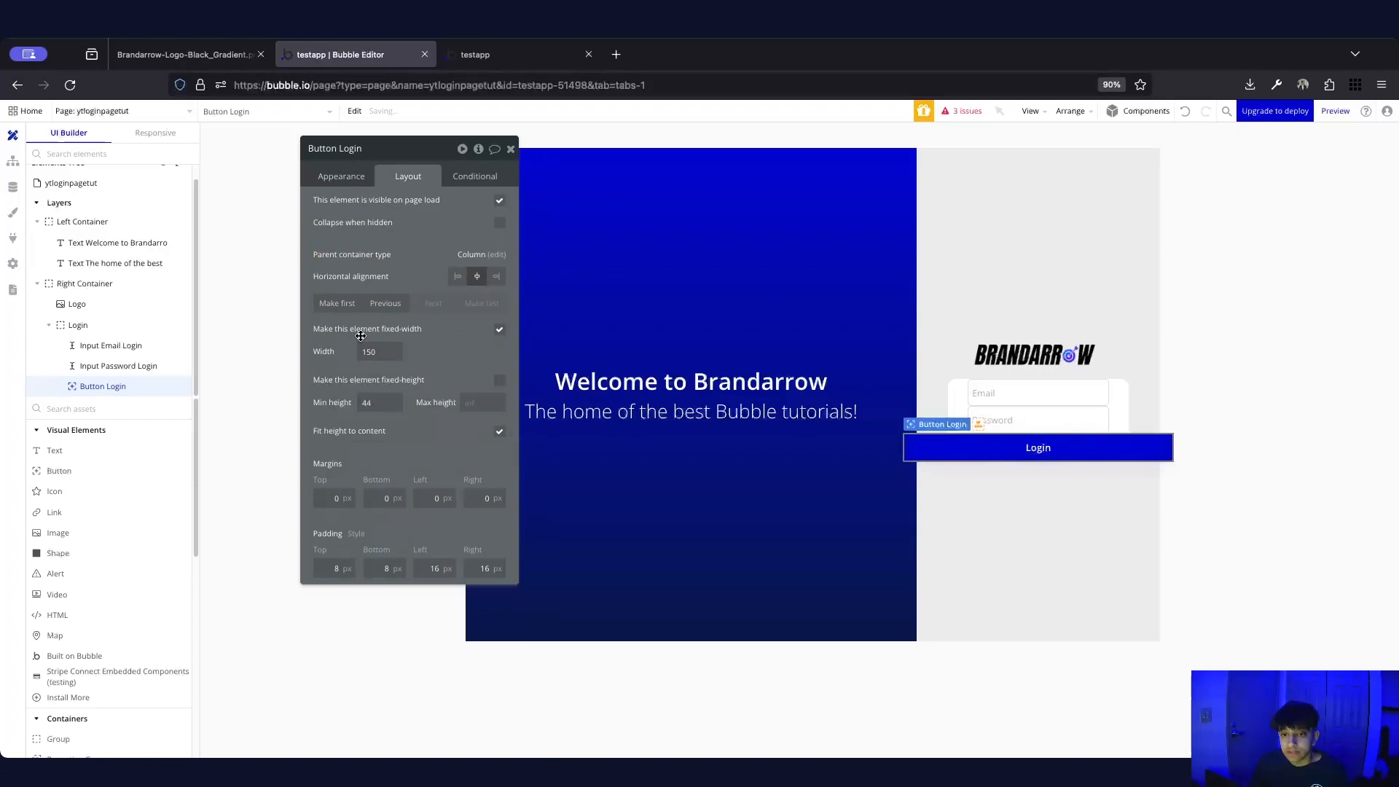
left_click(396, 356)
left_click(397, 379)
double_click(373, 352)
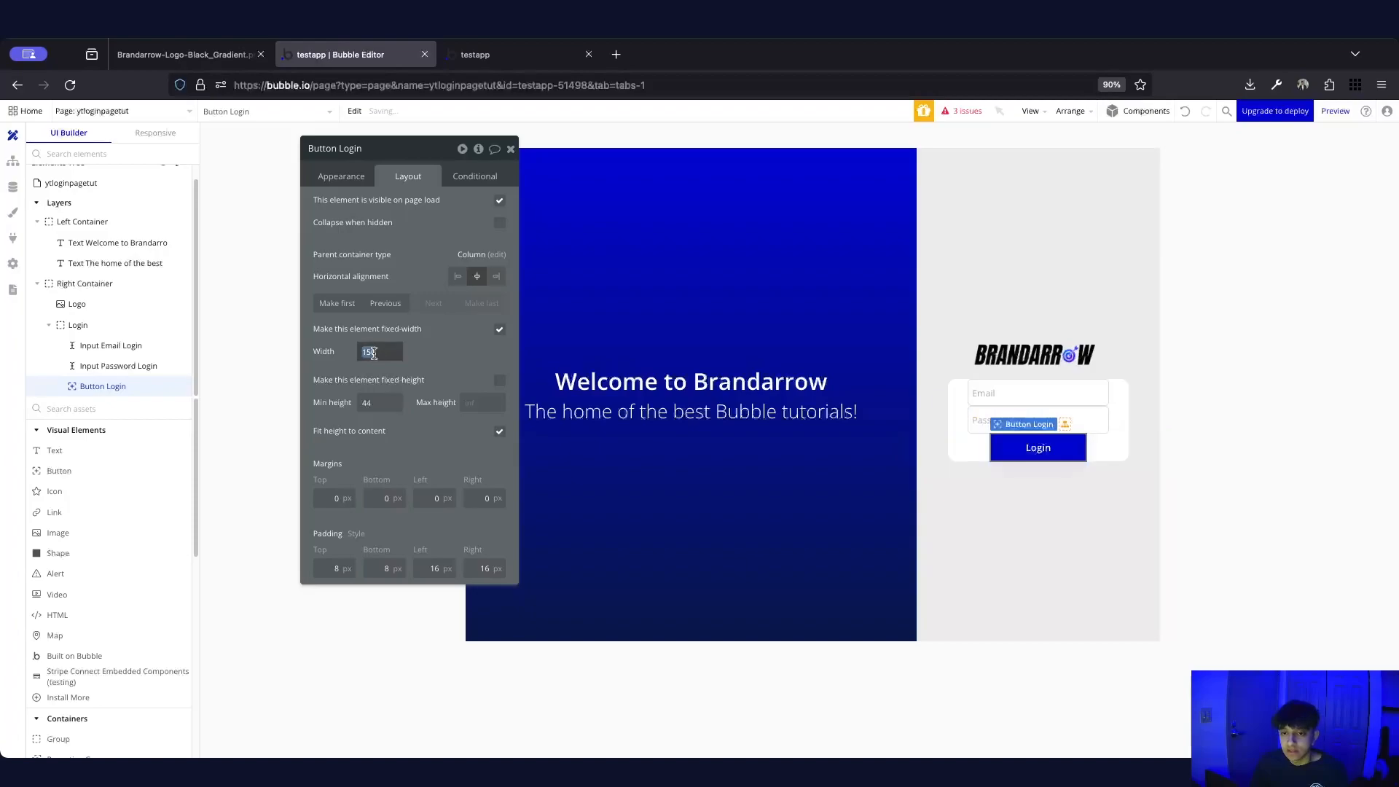
type("220")
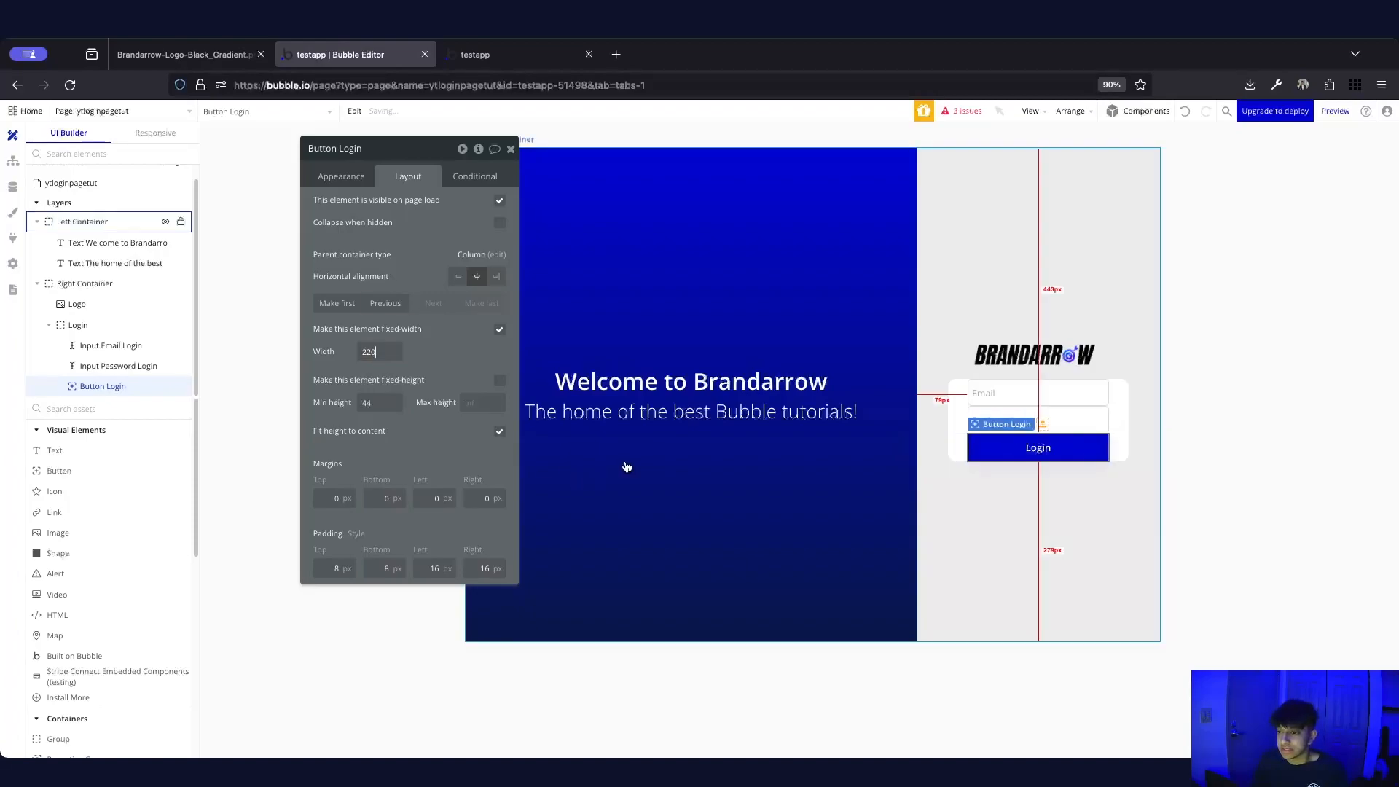
left_click(375, 402)
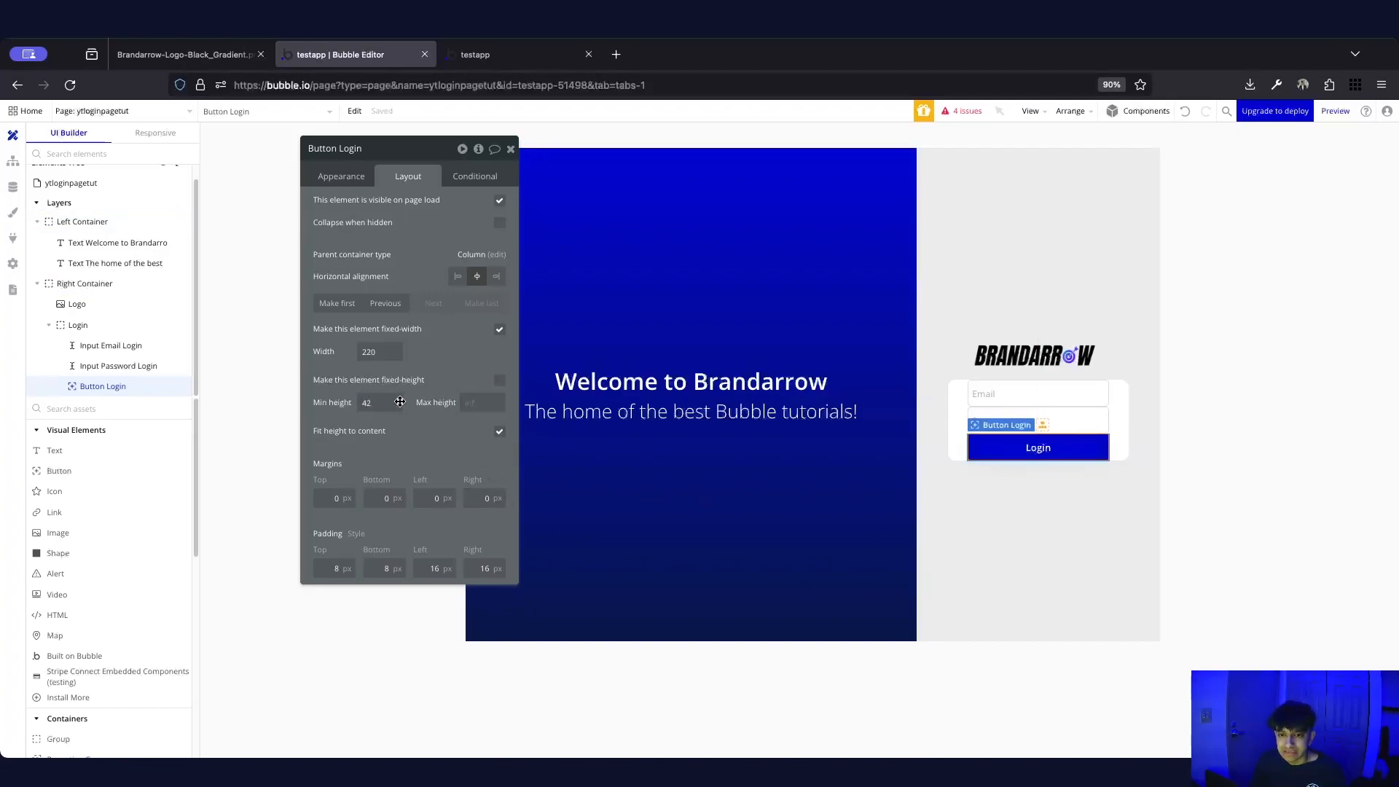
type("0")
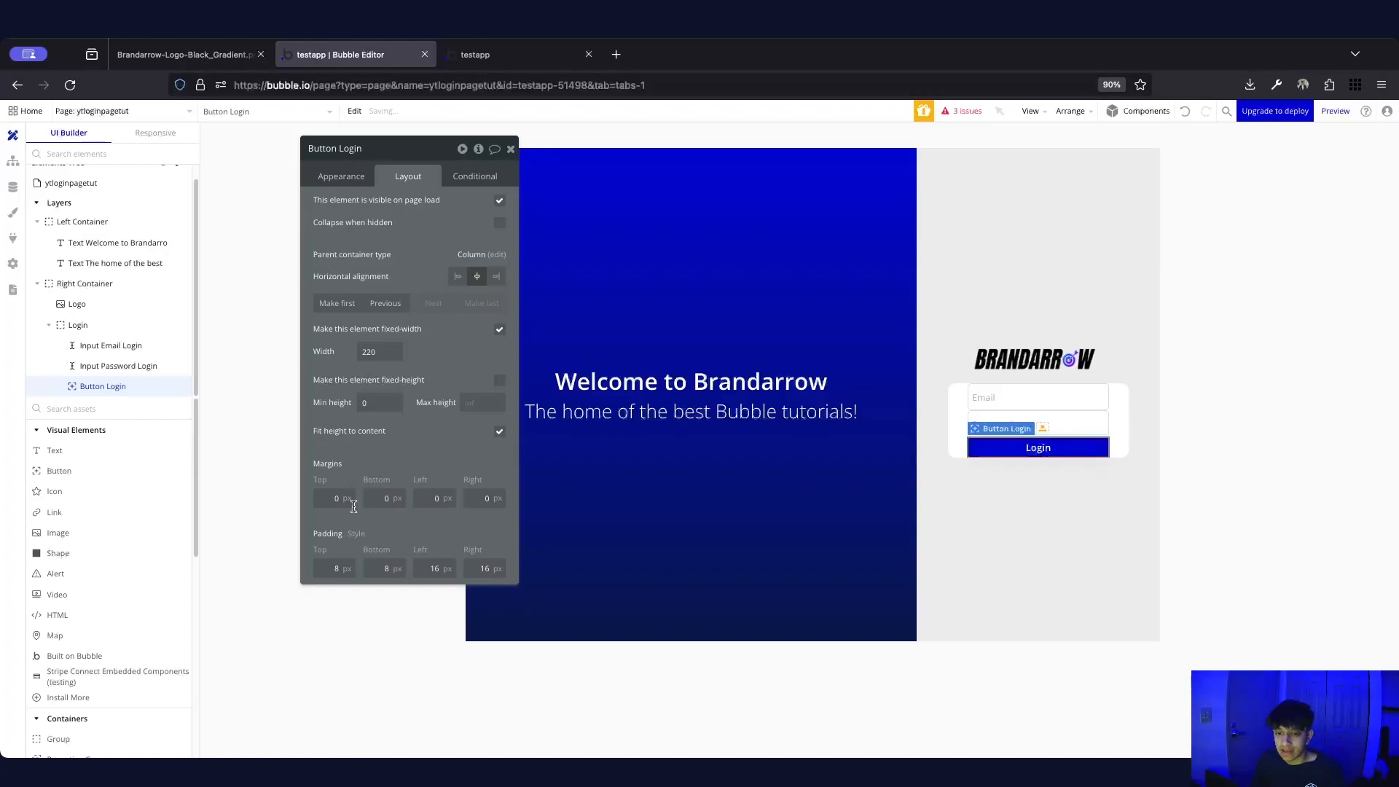
double_click(337, 568)
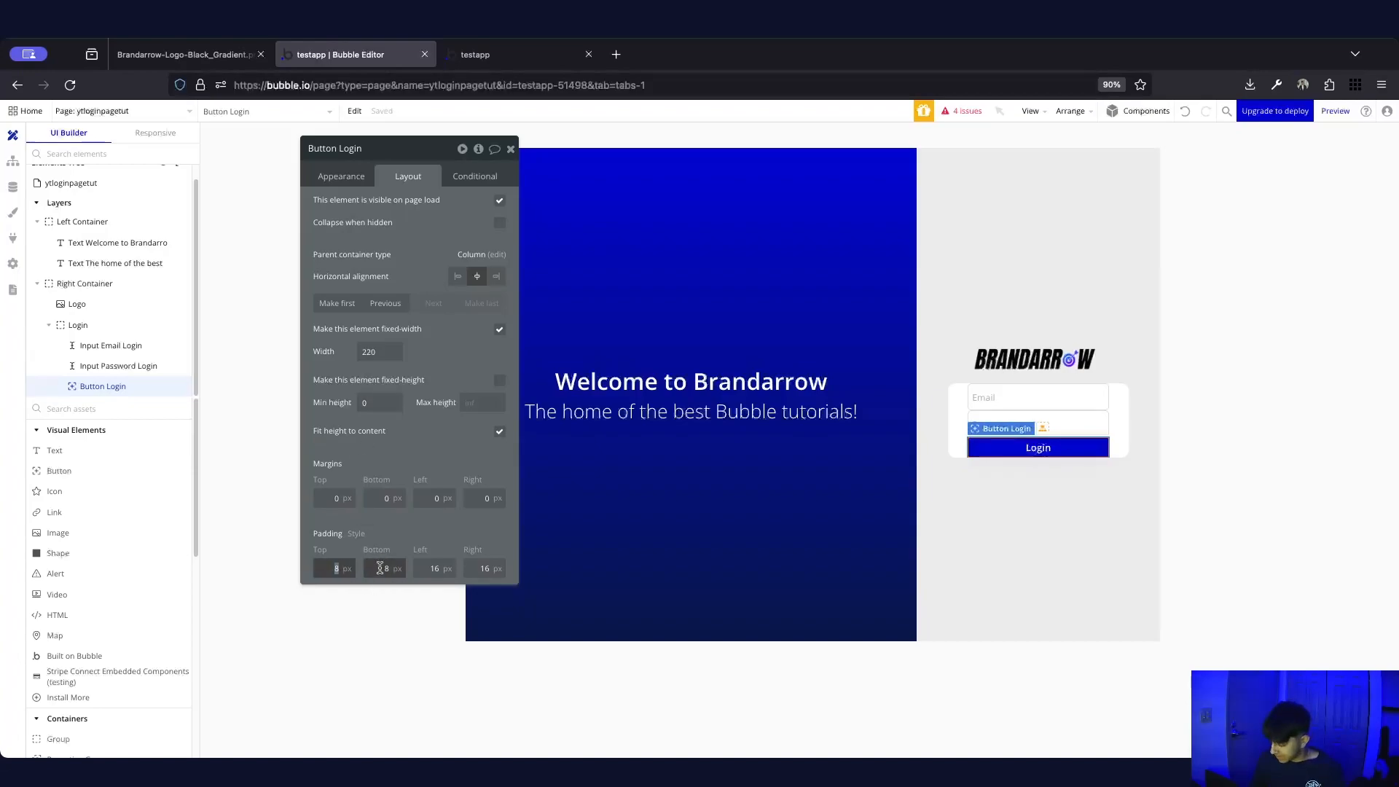
double_click(384, 568)
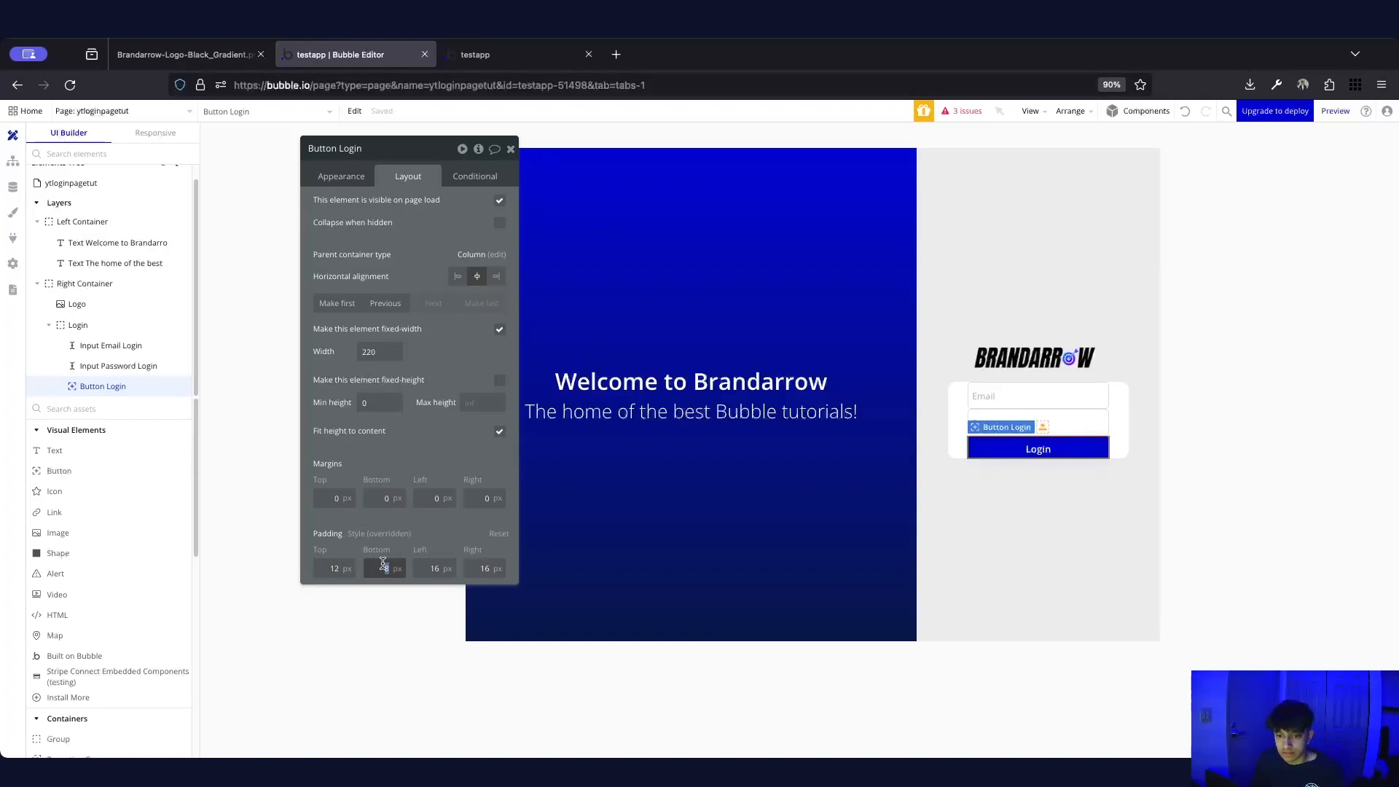
type("12")
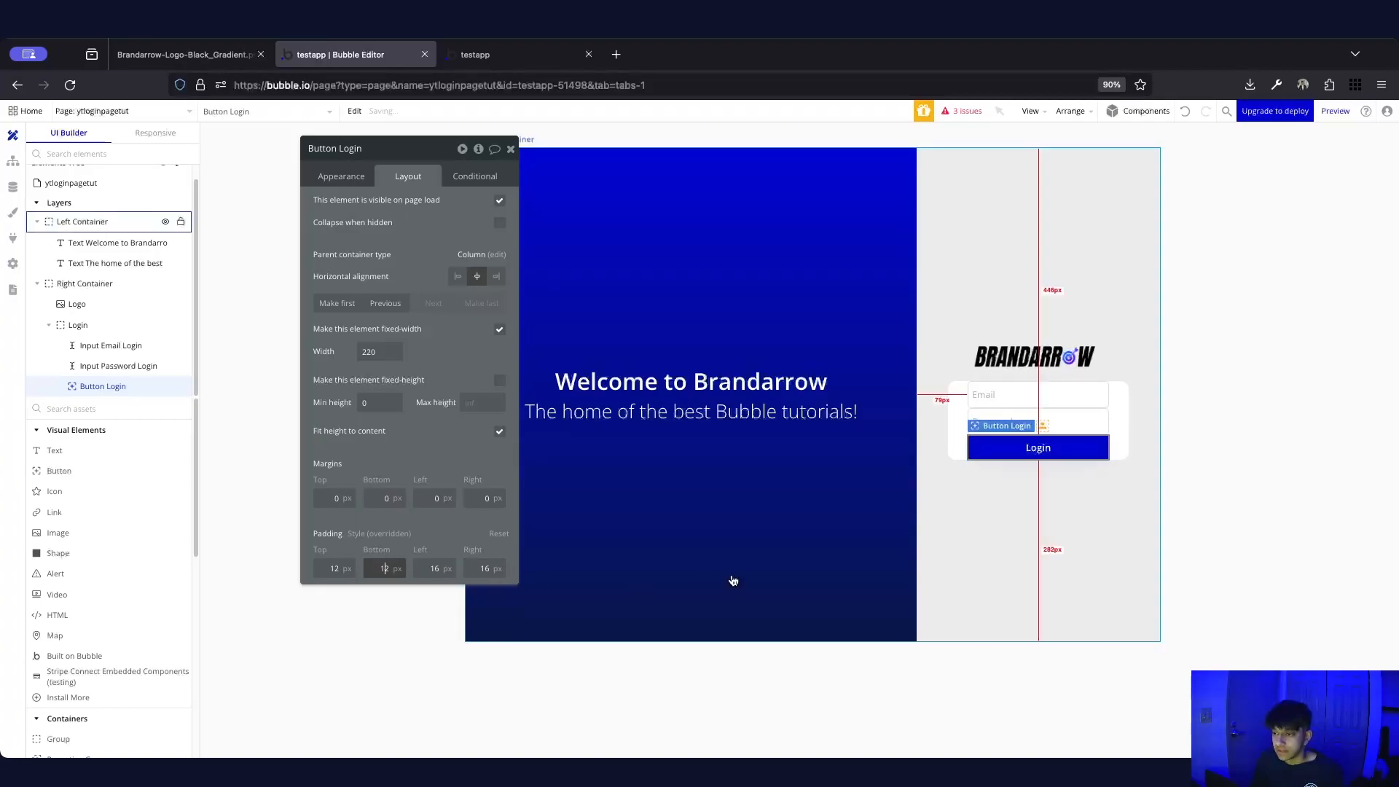
left_click(341, 176)
Set the Login button's corner roundness to 8
scroll(469, 459, "down", 3)
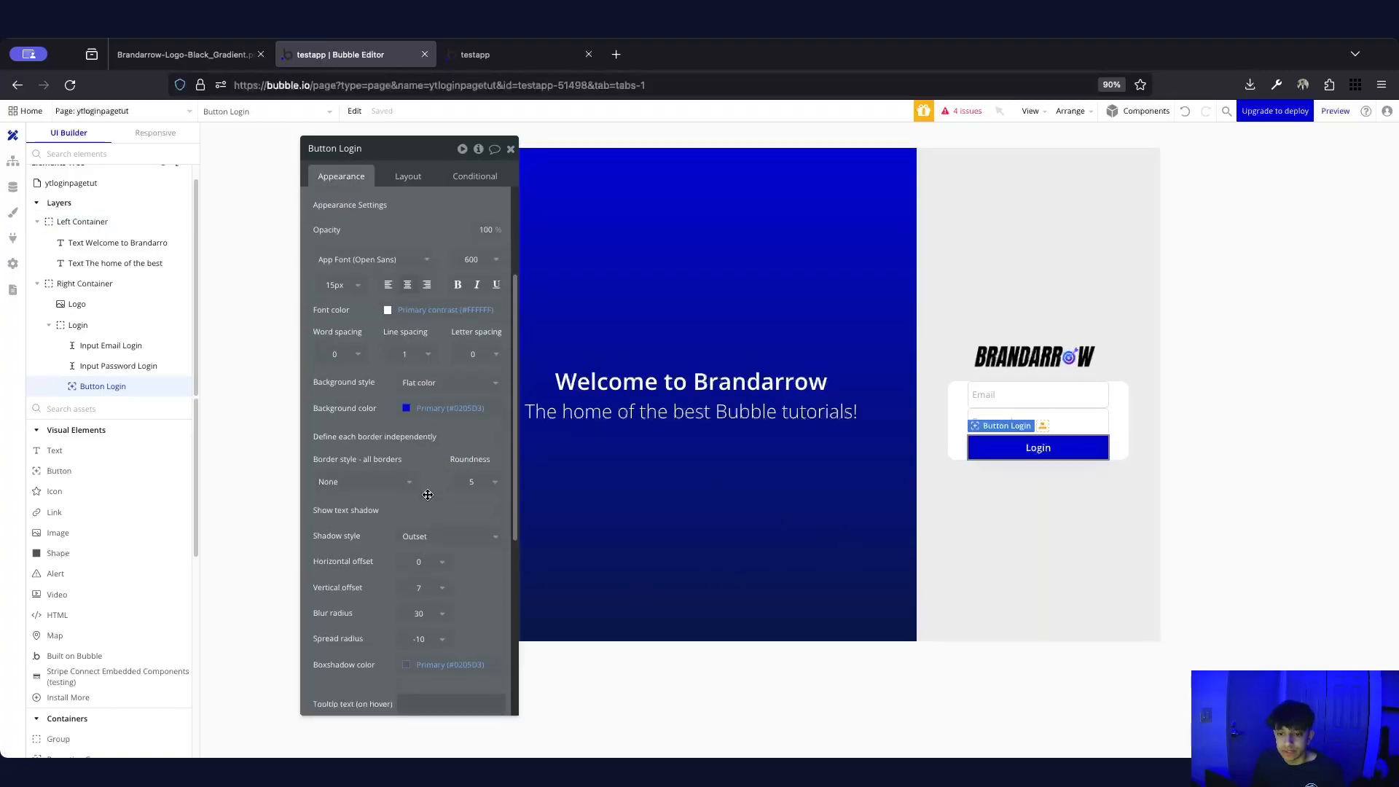
left_click(475, 481)
double_click(474, 479)
type("8")
left_click(1009, 526)
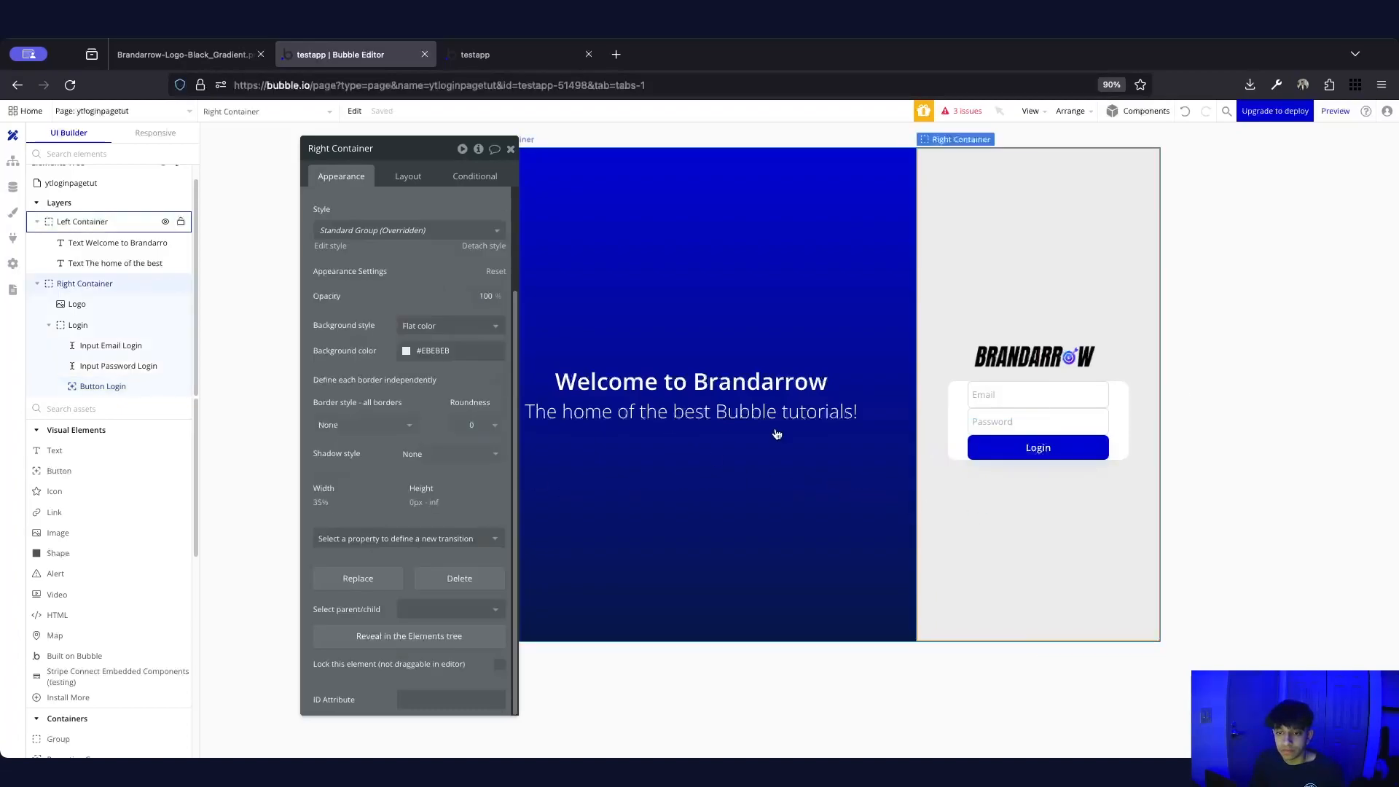
left_click(1003, 454)
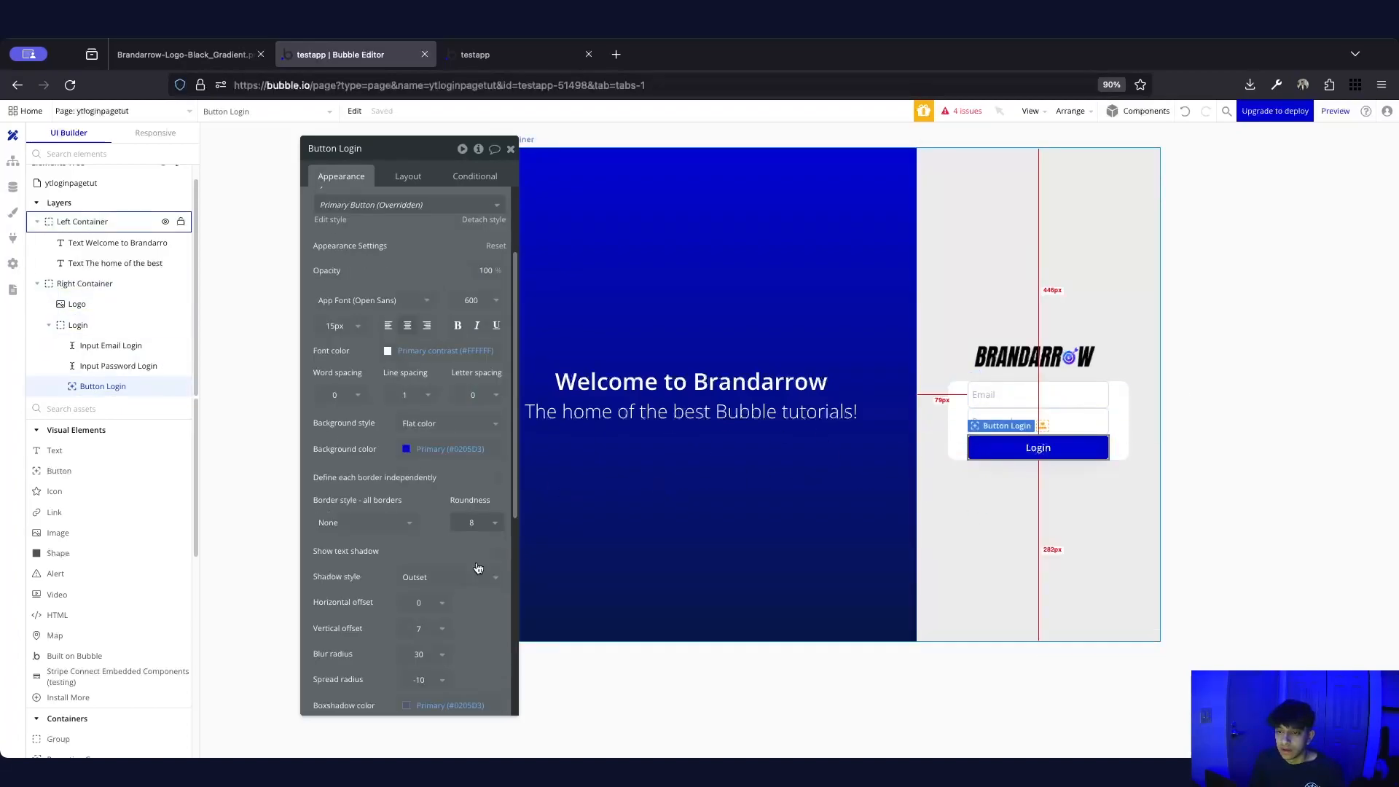
Make the button background the navy Text colour (#091747) rather than Primary blue
left_click(407, 449)
left_click(439, 623)
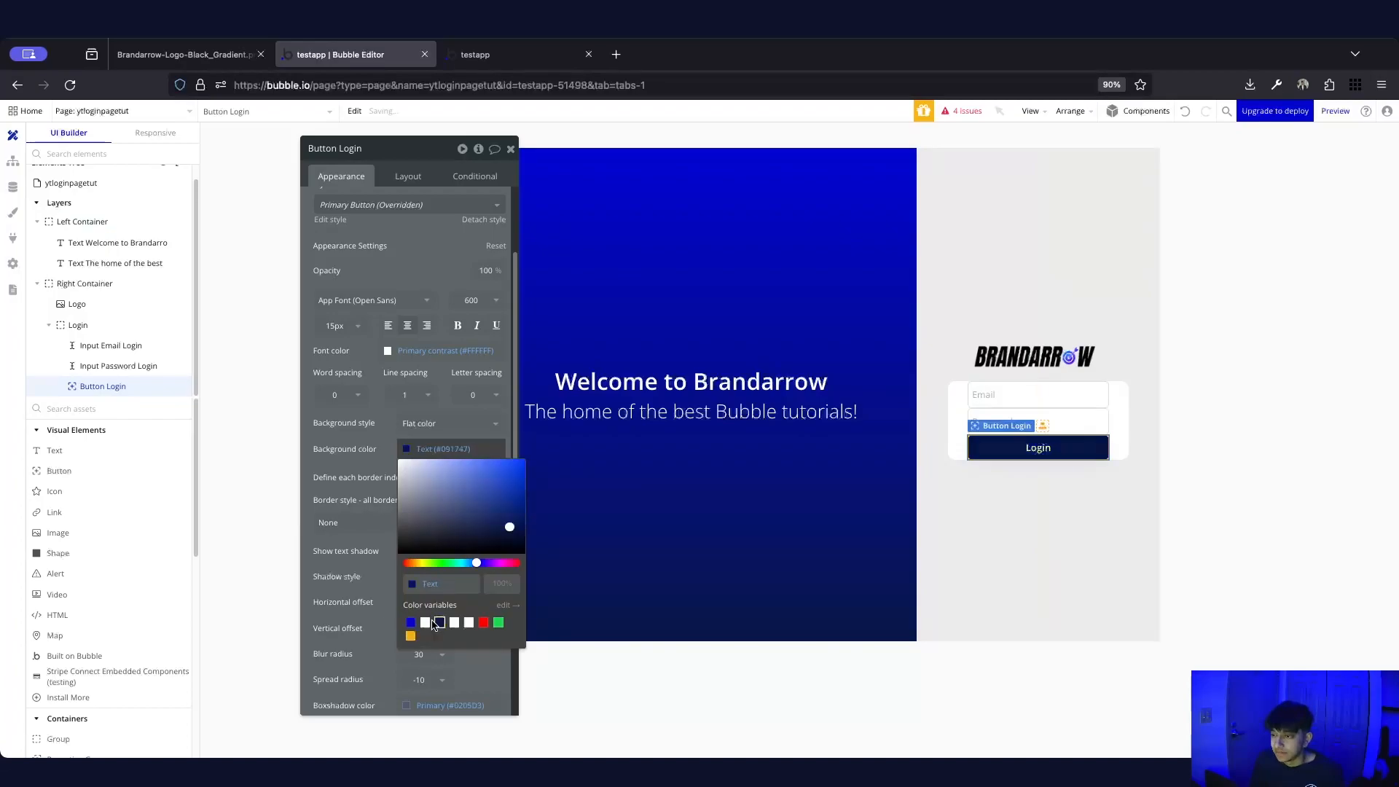
left_click(411, 623)
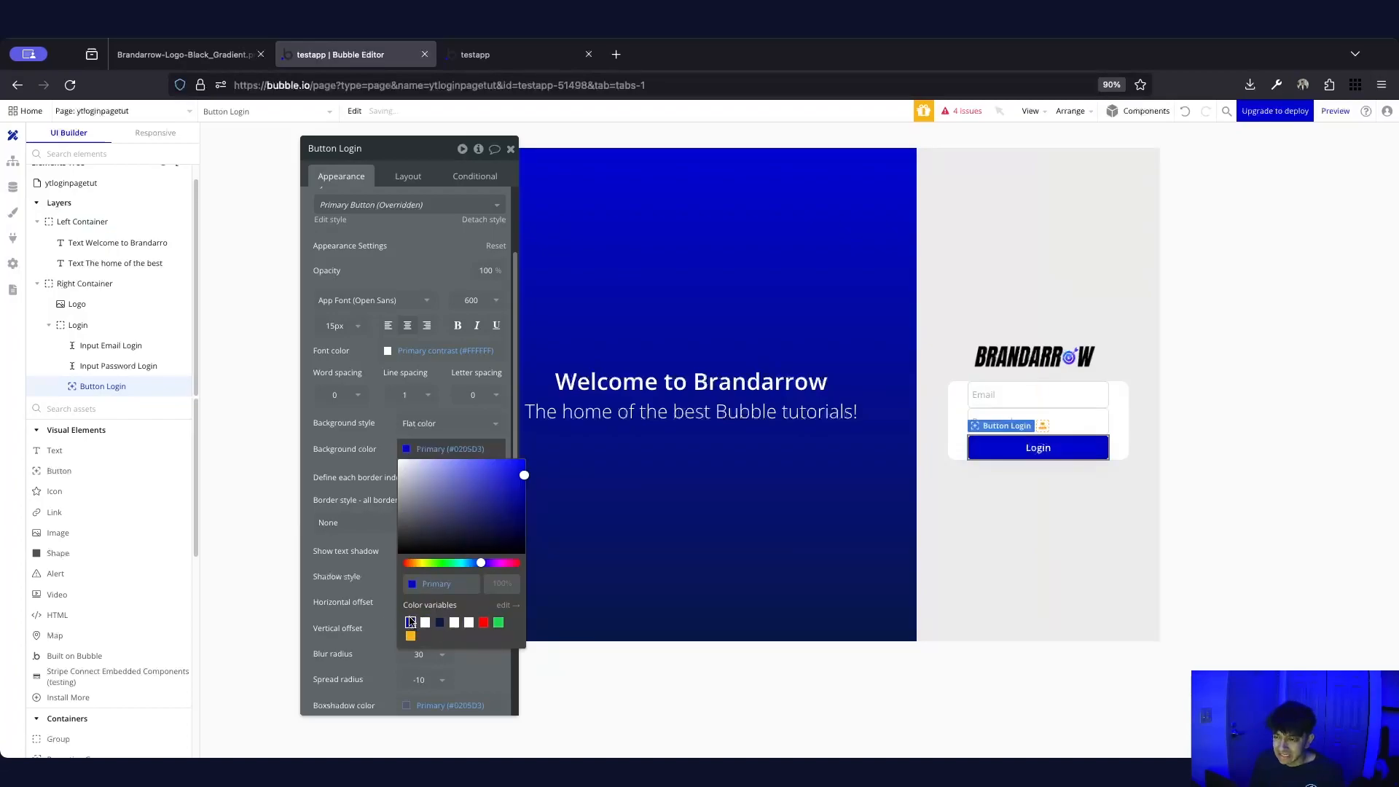
left_click(440, 623)
left_click(374, 433)
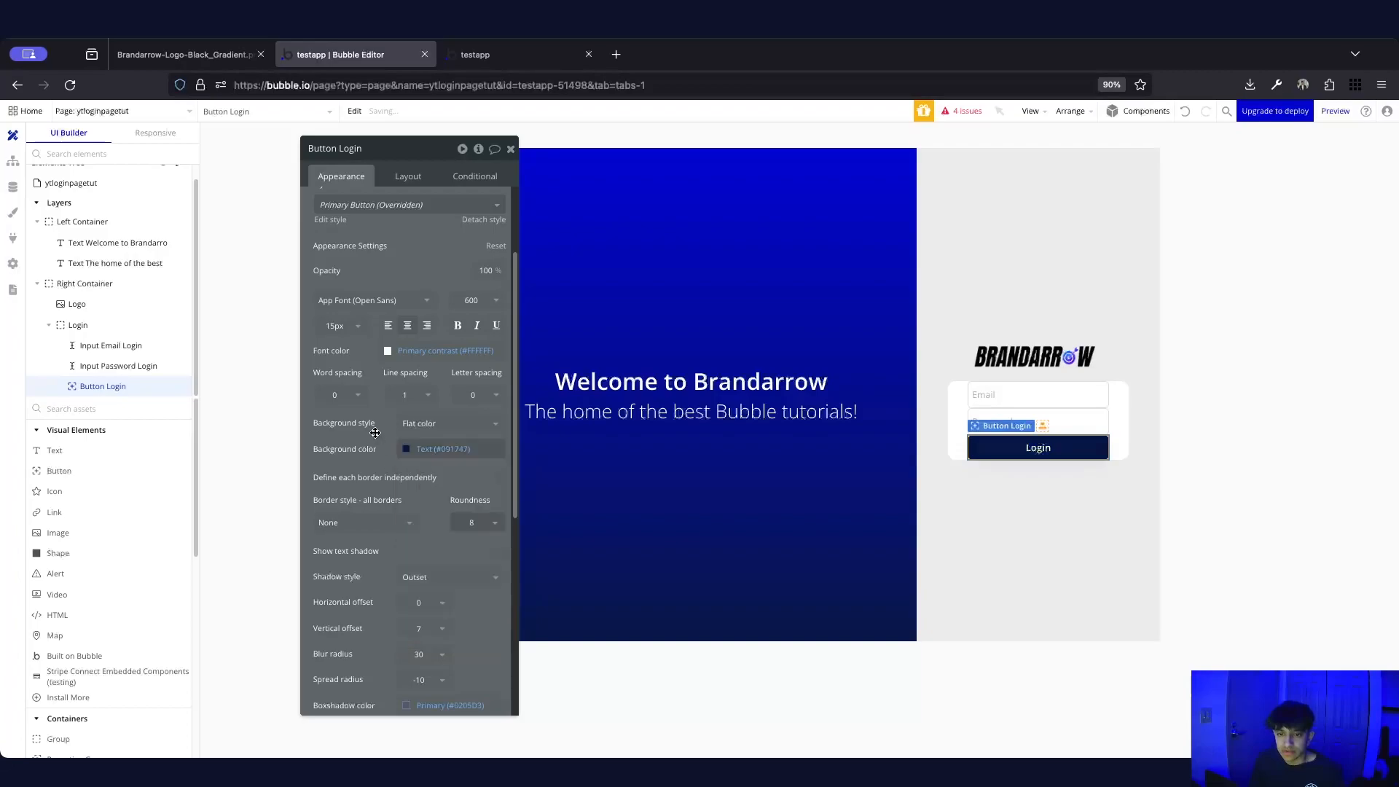
left_click(1019, 551)
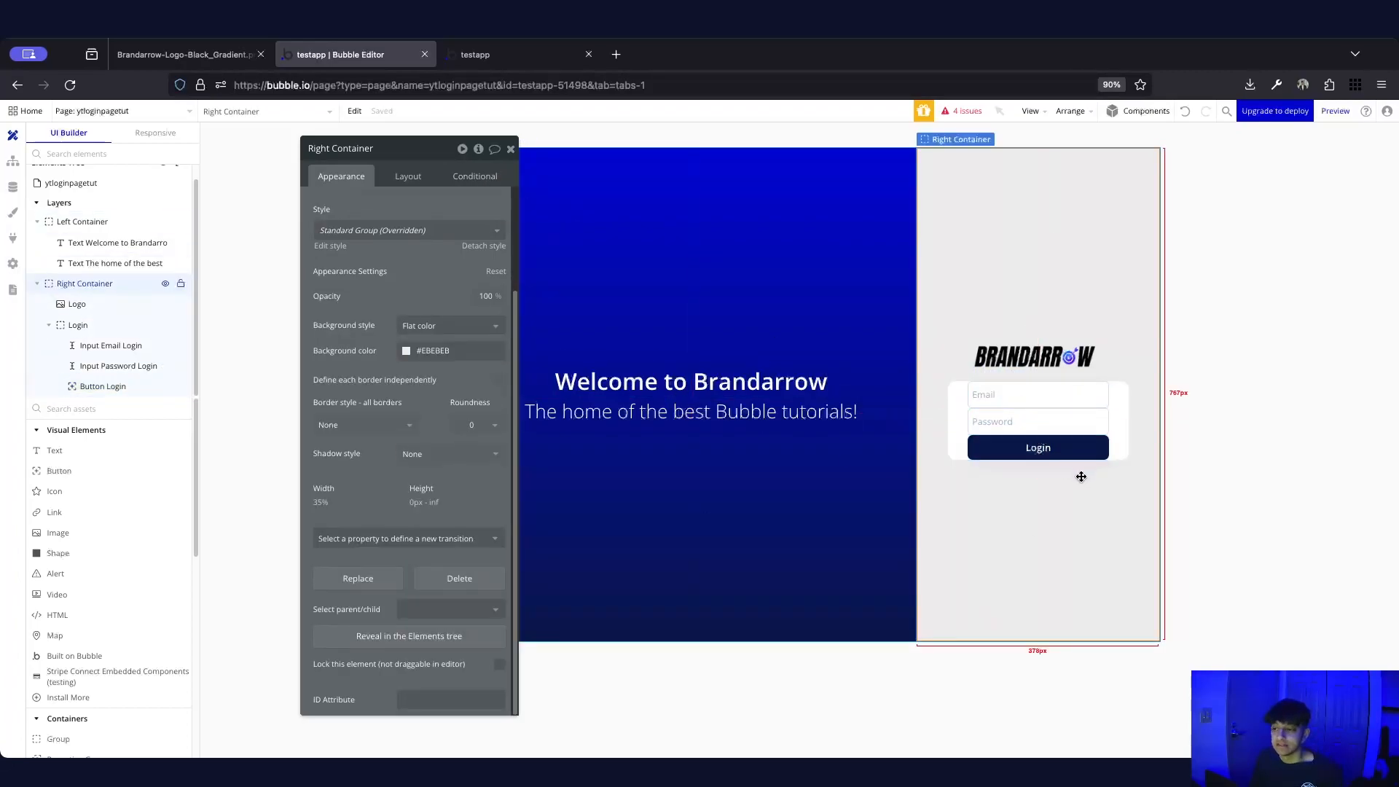
left_click(1119, 429)
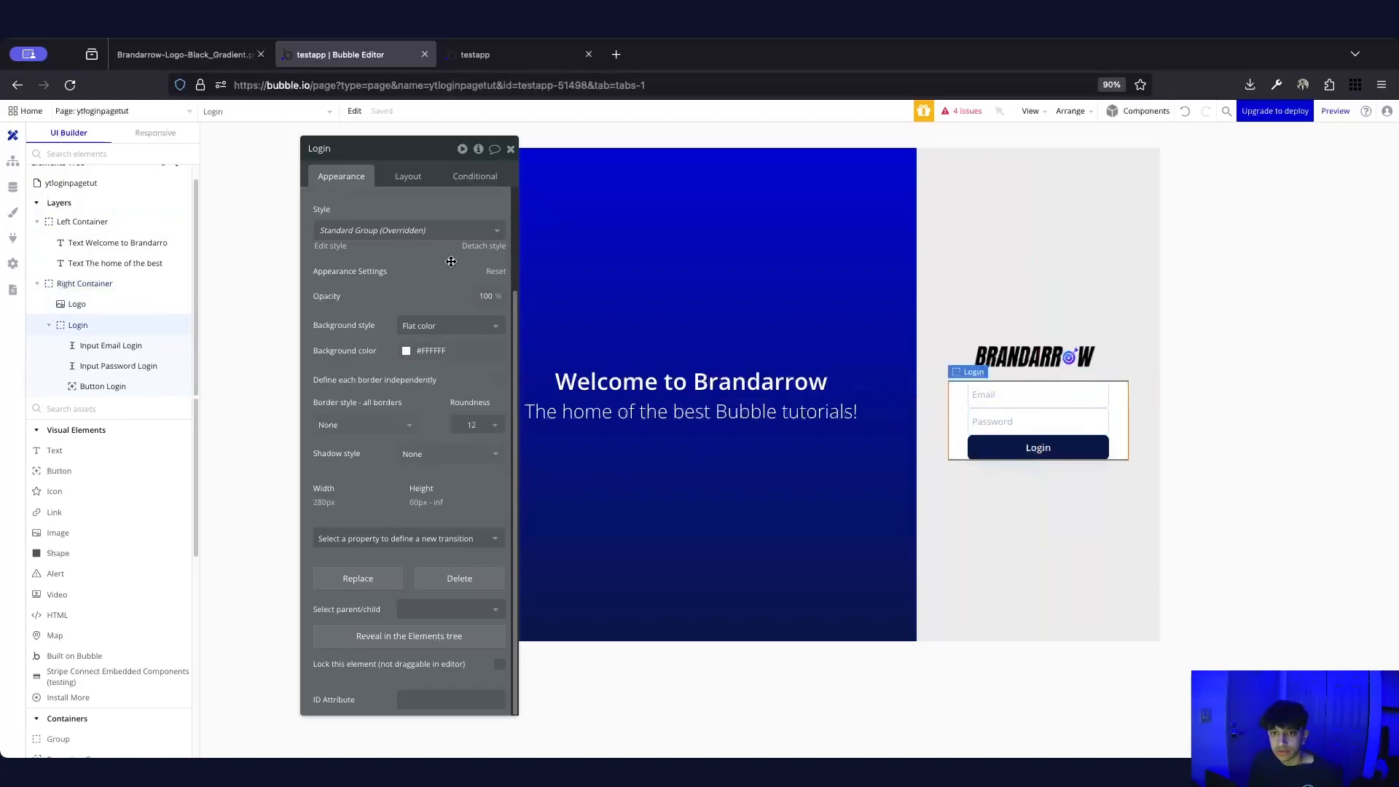
Turn on gap spacing for the Login card with a 10px row gap and 30px padding on all sides
left_click(401, 178)
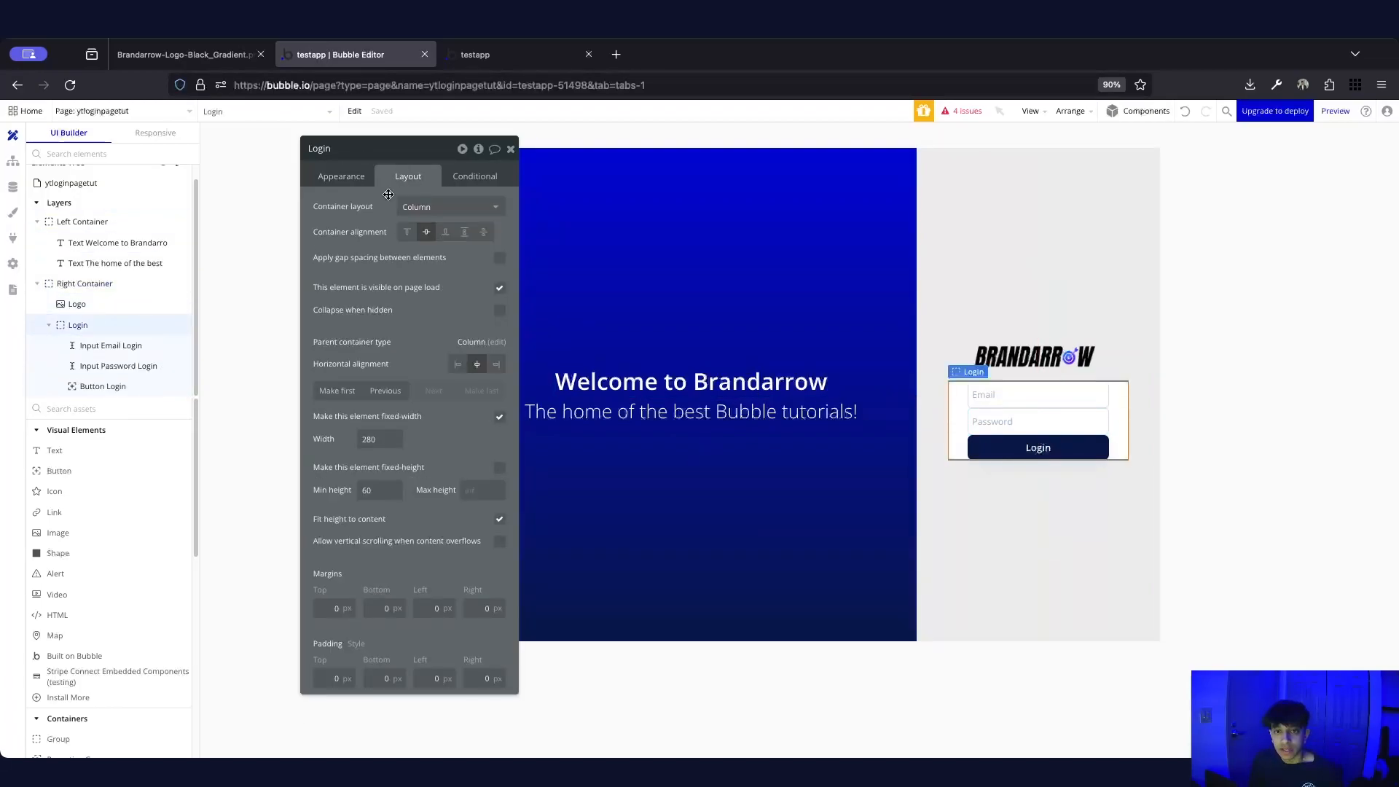
left_click(500, 260)
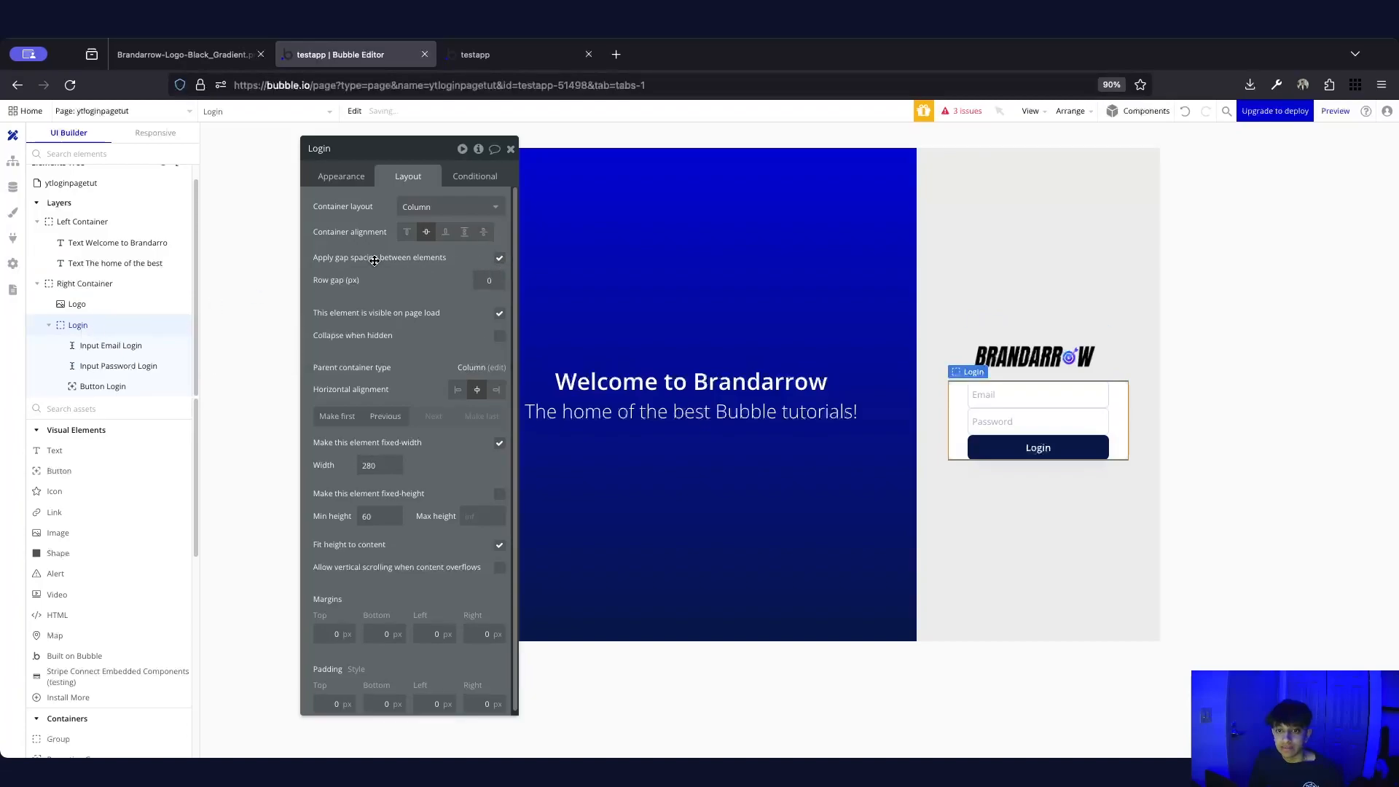
left_click(487, 276)
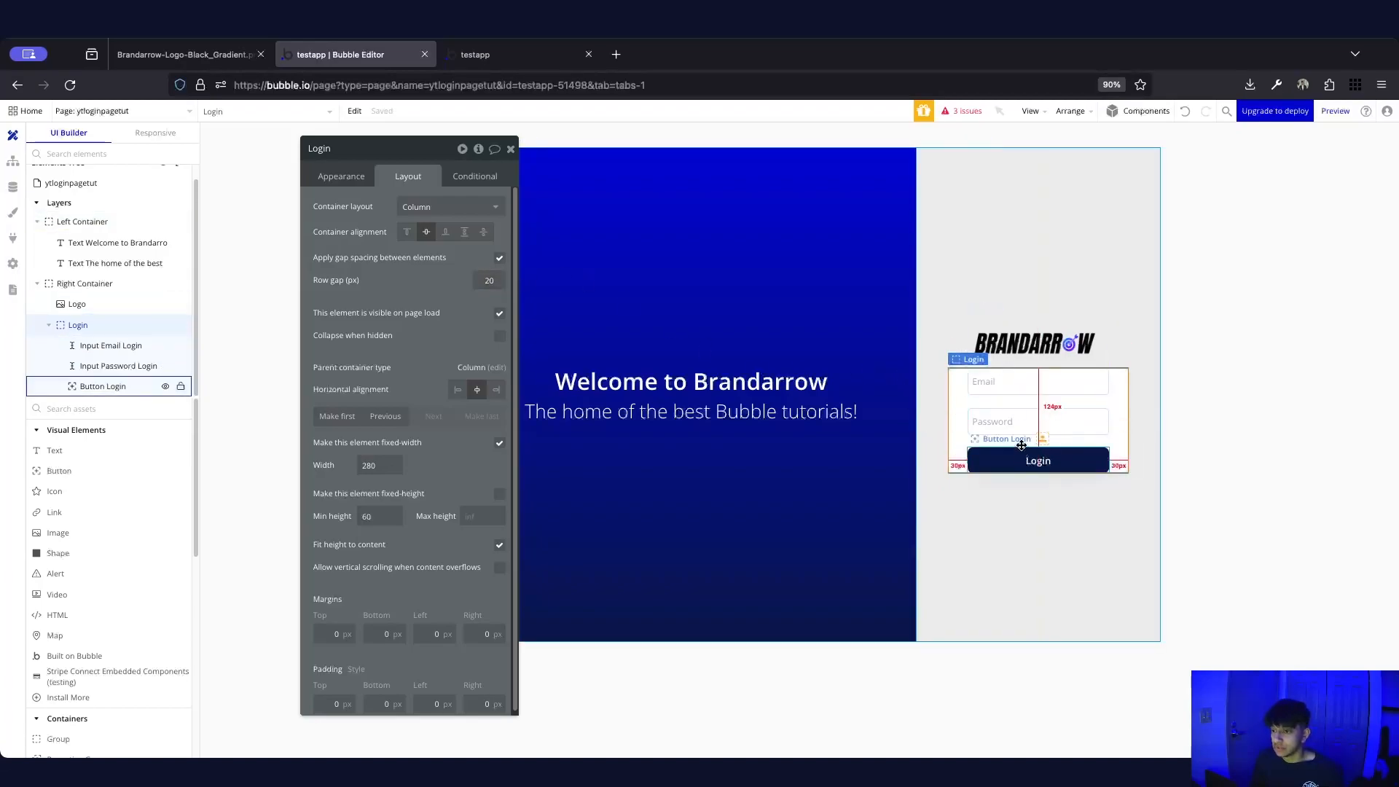
double_click(490, 280)
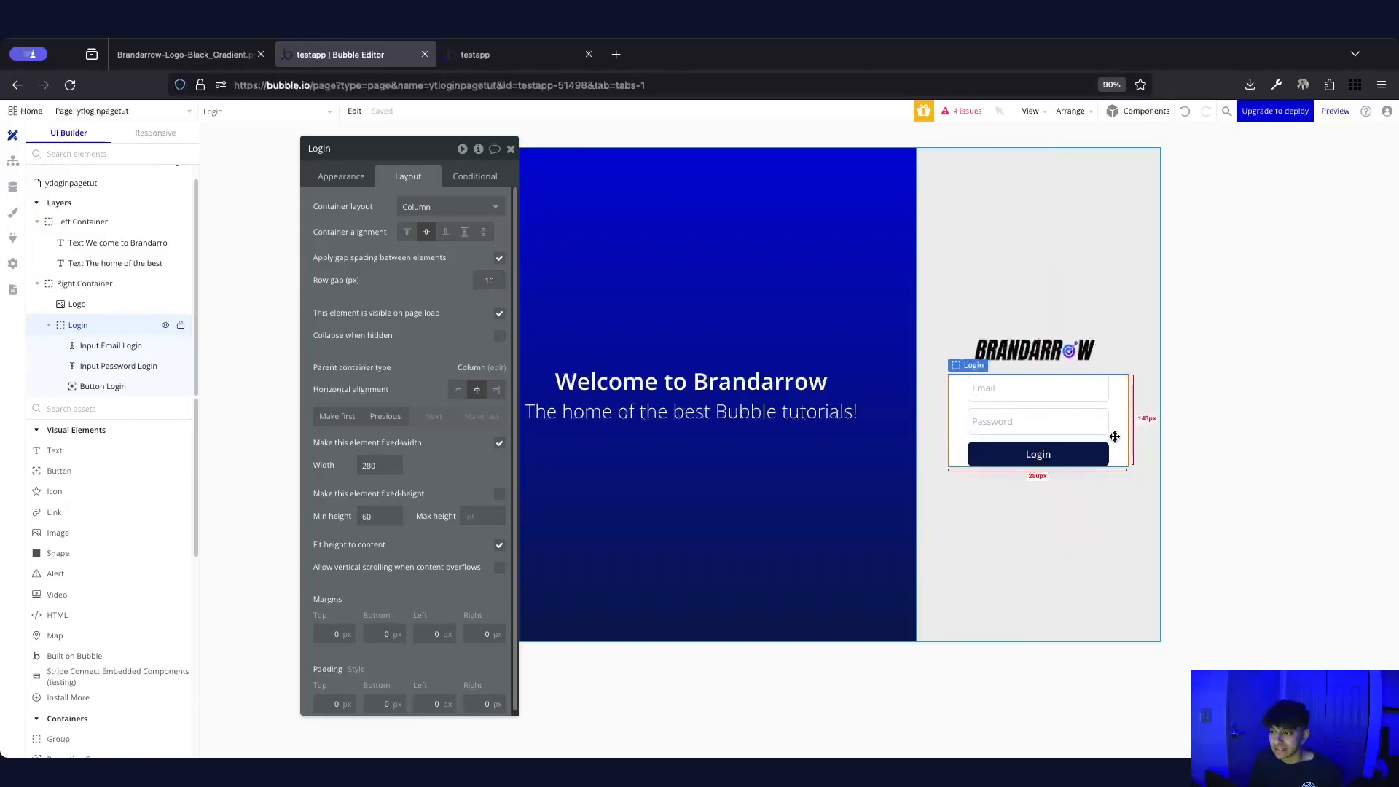
scroll(400, 600, "down", 1)
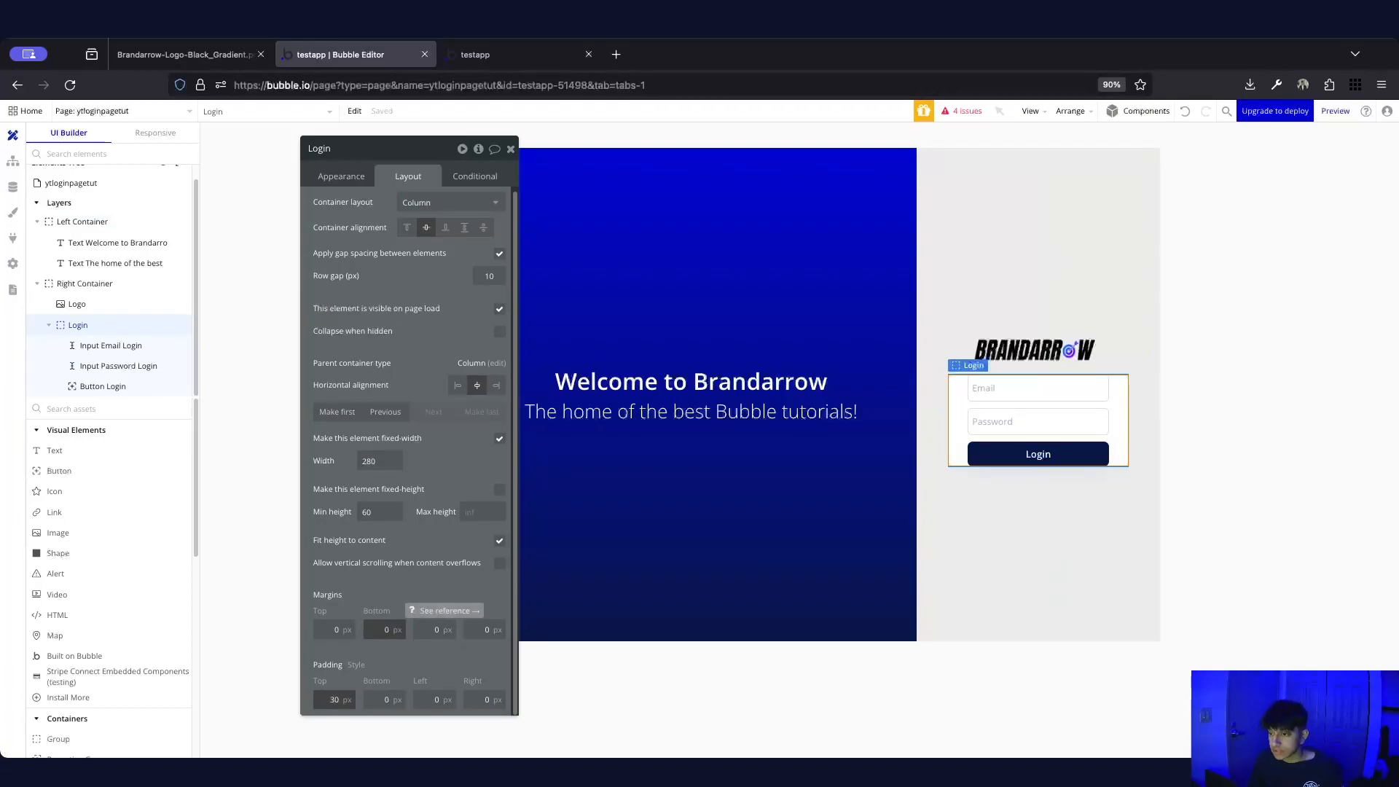
type("3")
key("Tab")
key("Tab")
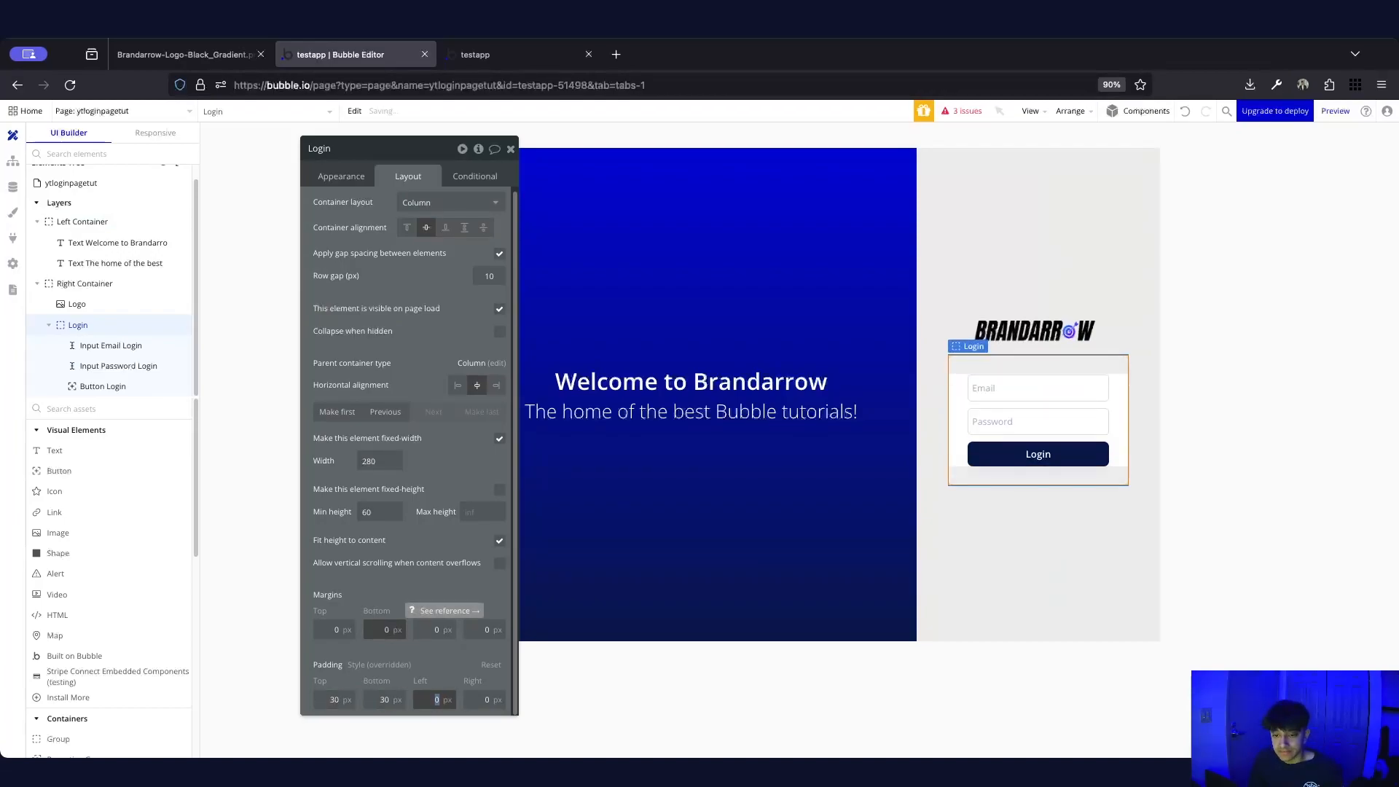
key("Tab")
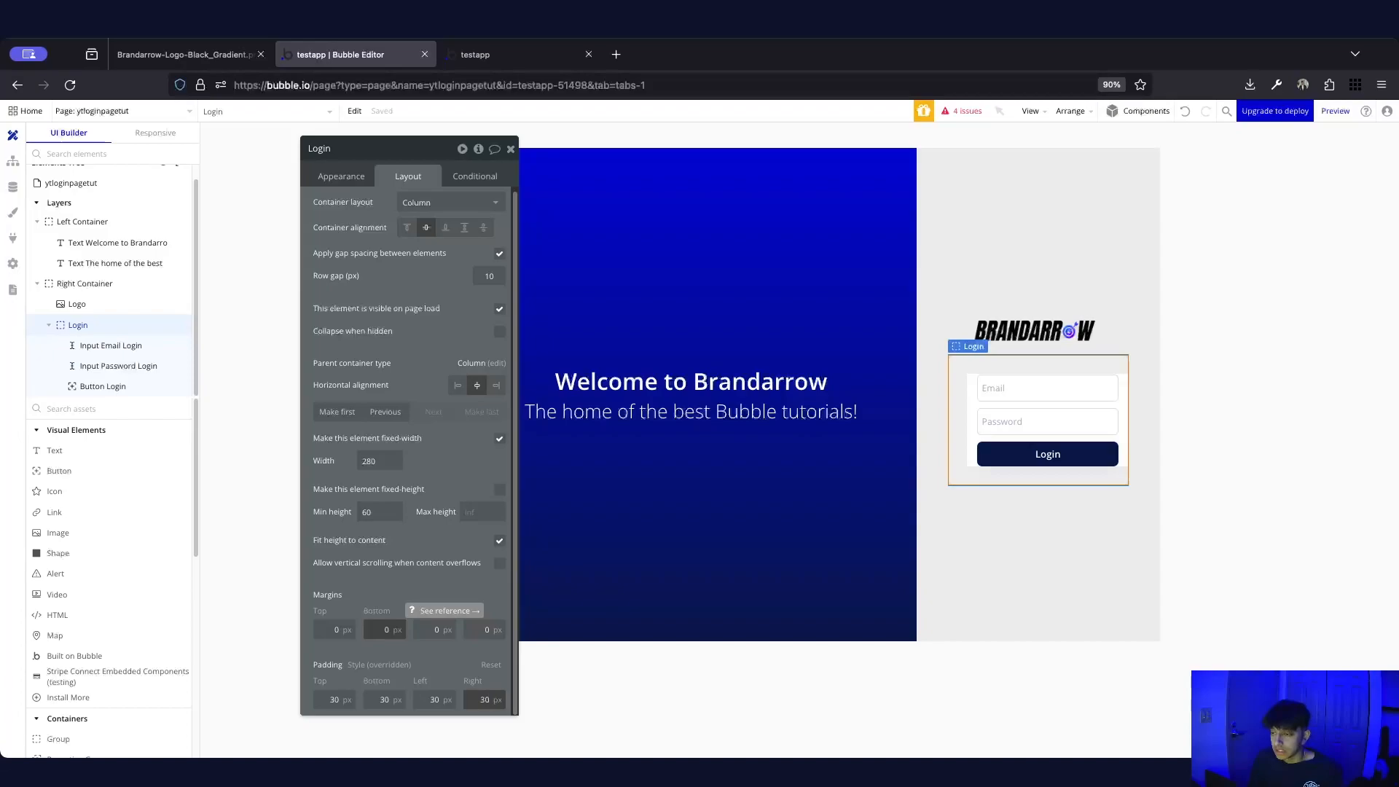
left_click(1034, 562)
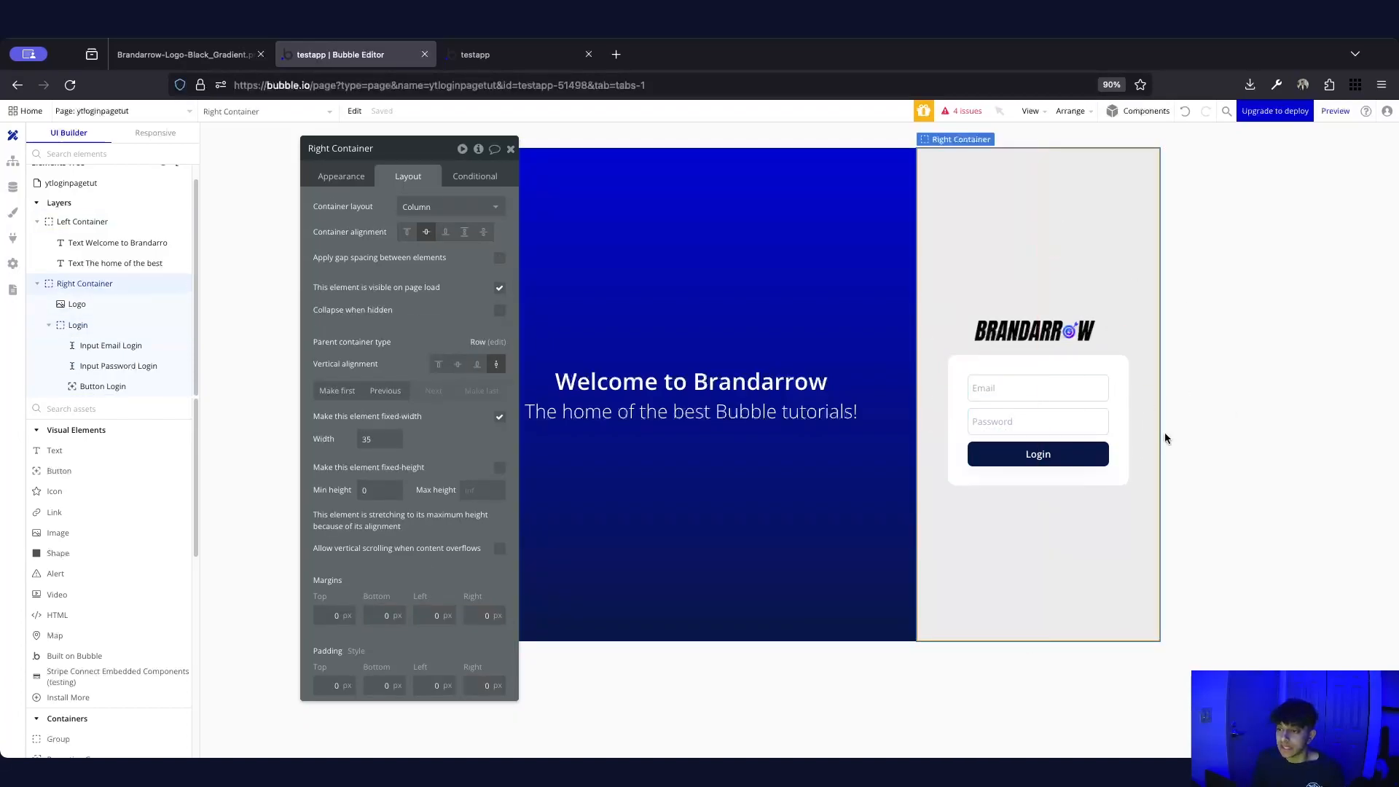
key("ctrl+Tab")
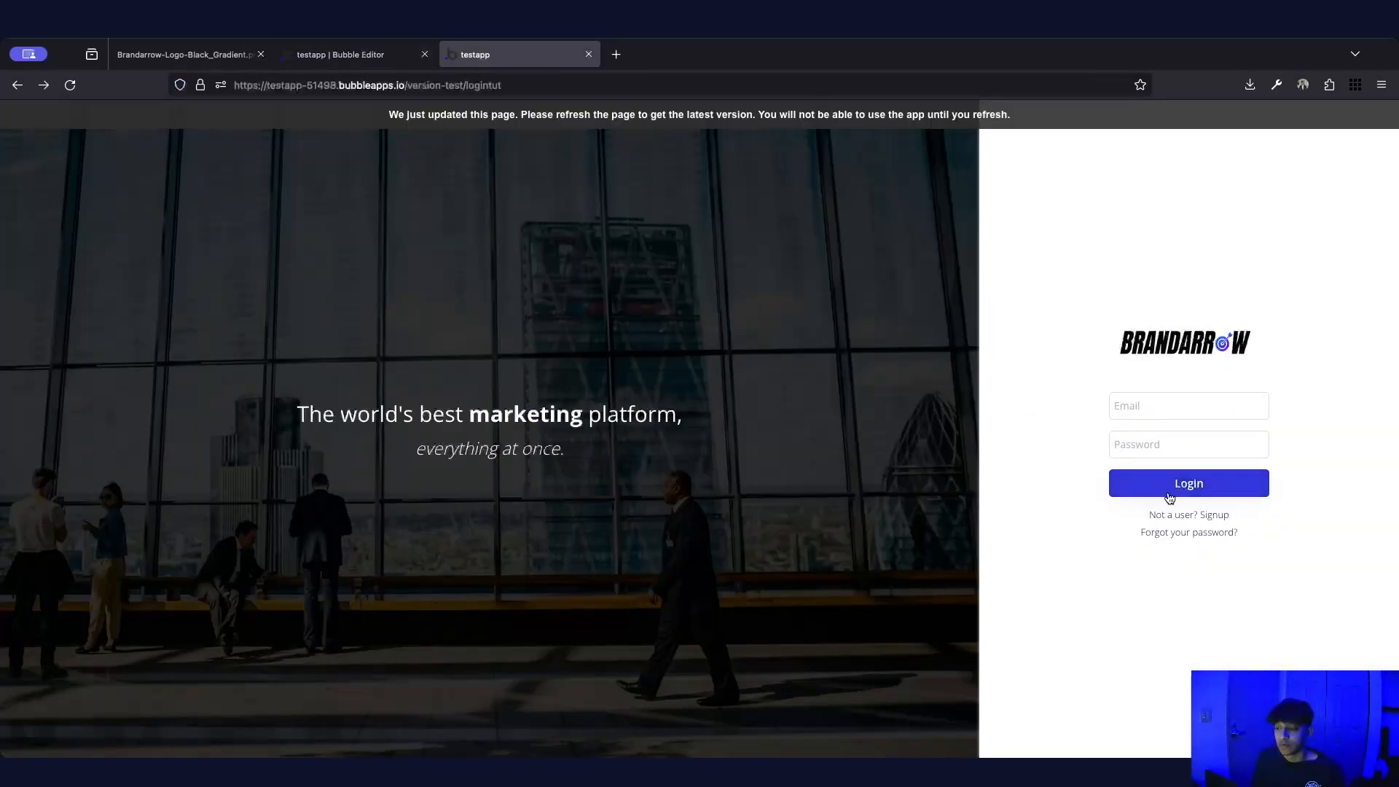
Try the Email, Password and Login button on the live page, then return to the editor
left_click(1167, 412)
left_click(1175, 446)
left_click(1178, 484)
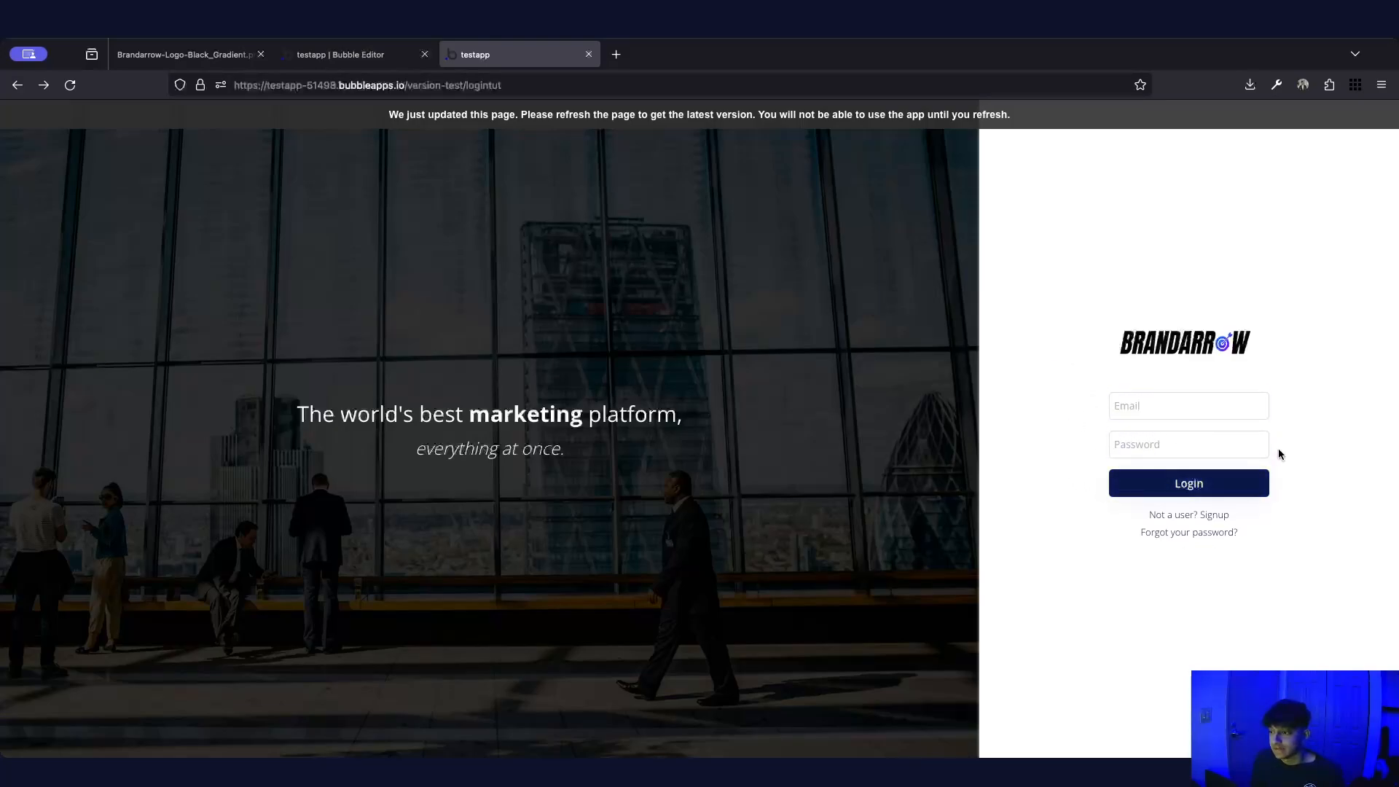
left_click(340, 54)
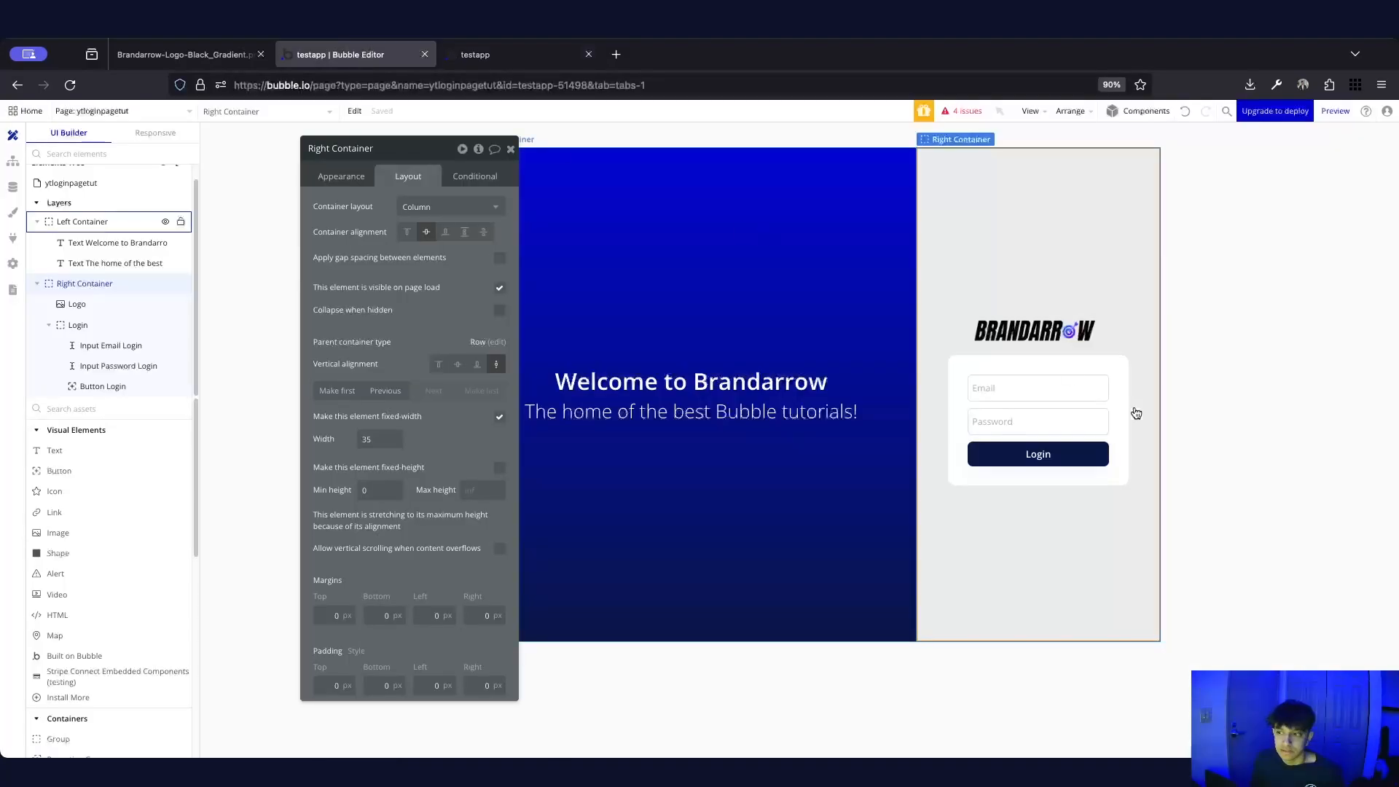
Select the Right Container and enable gap spacing between its elements
left_click(1229, 458)
left_click(1106, 369)
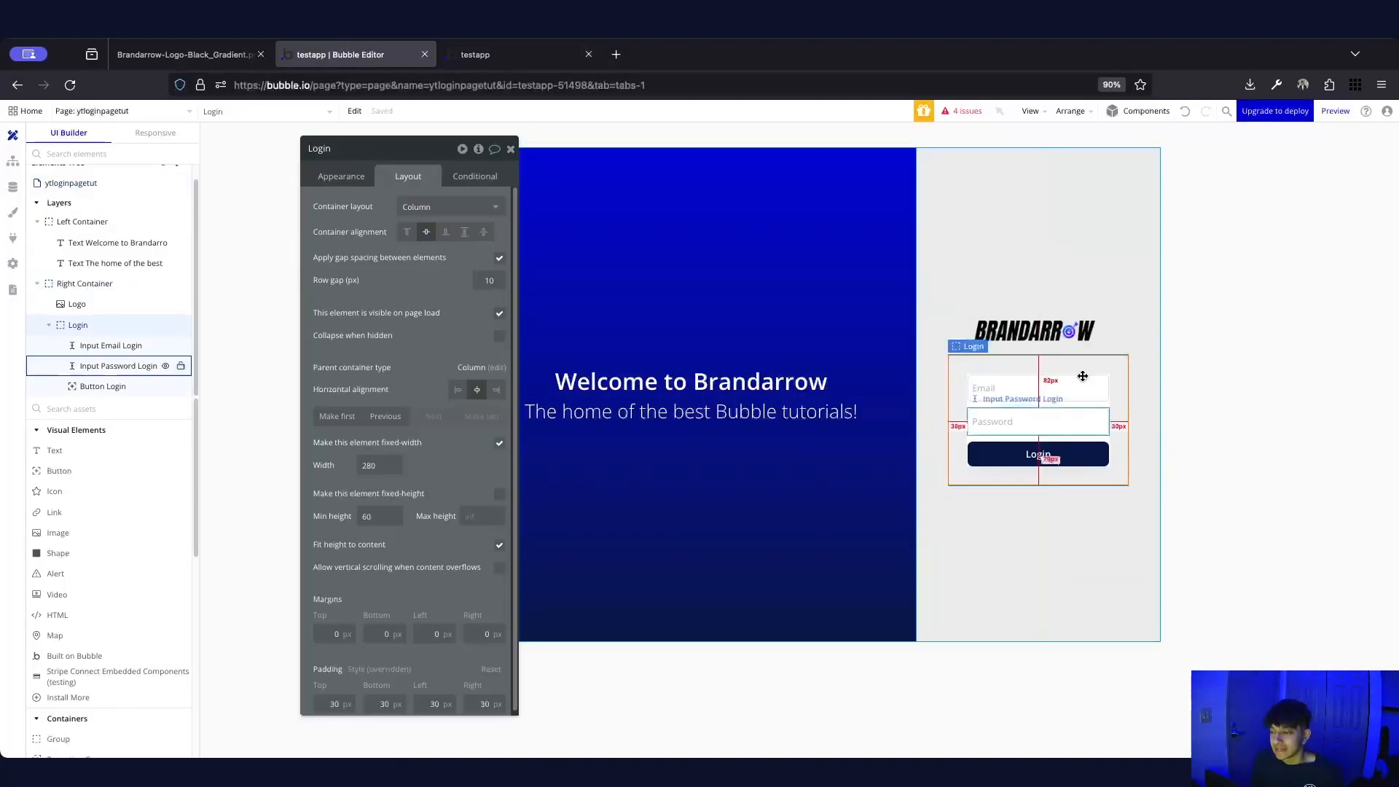
left_click(1236, 344)
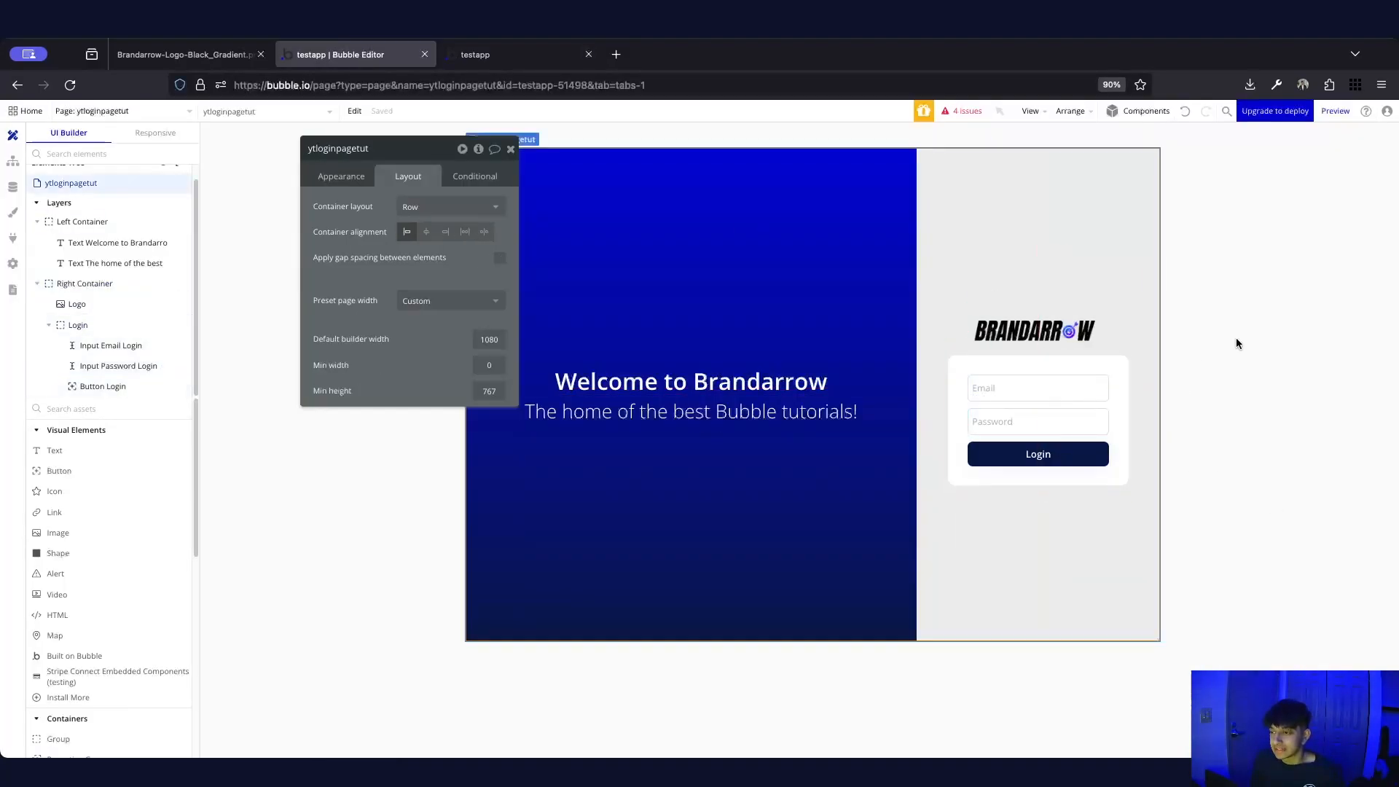
left_click(1116, 365)
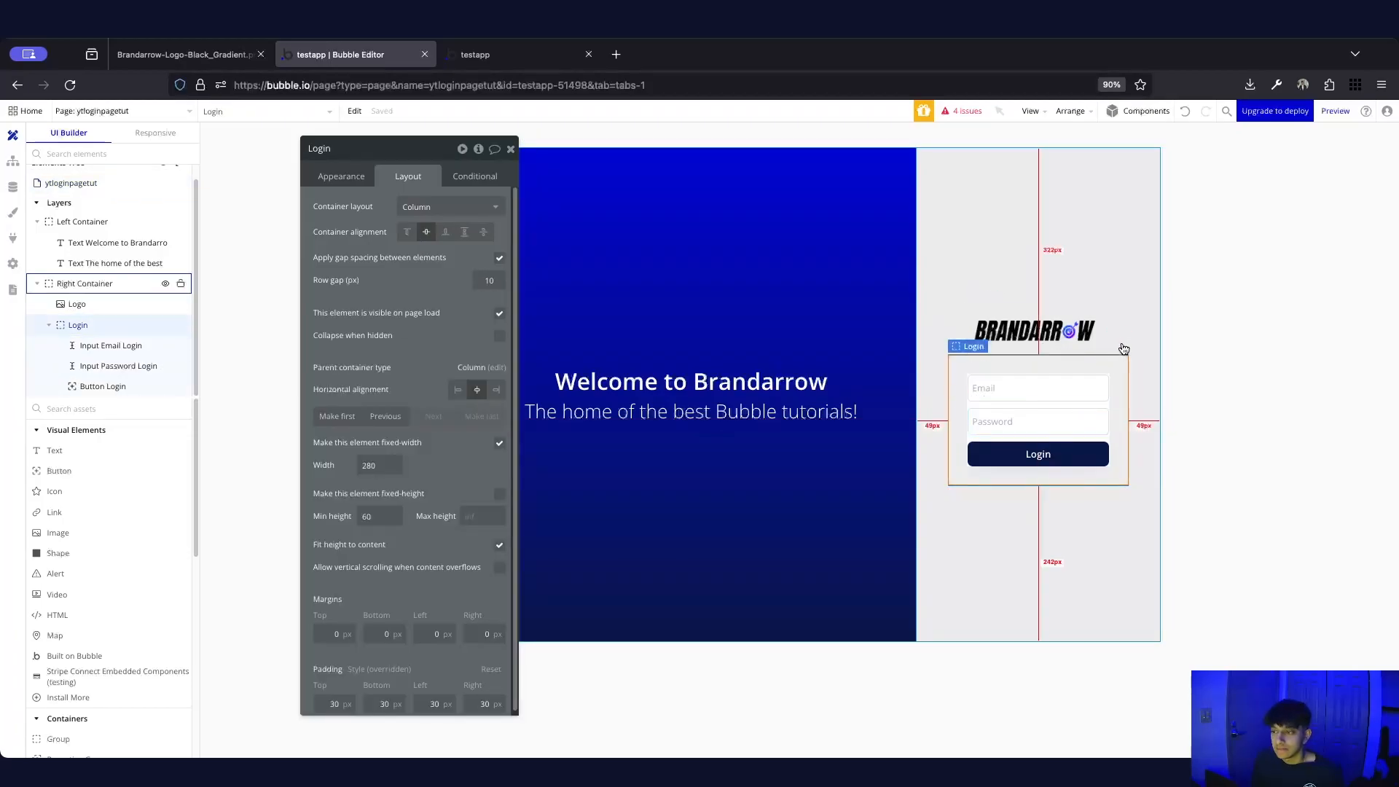
left_click(1125, 336)
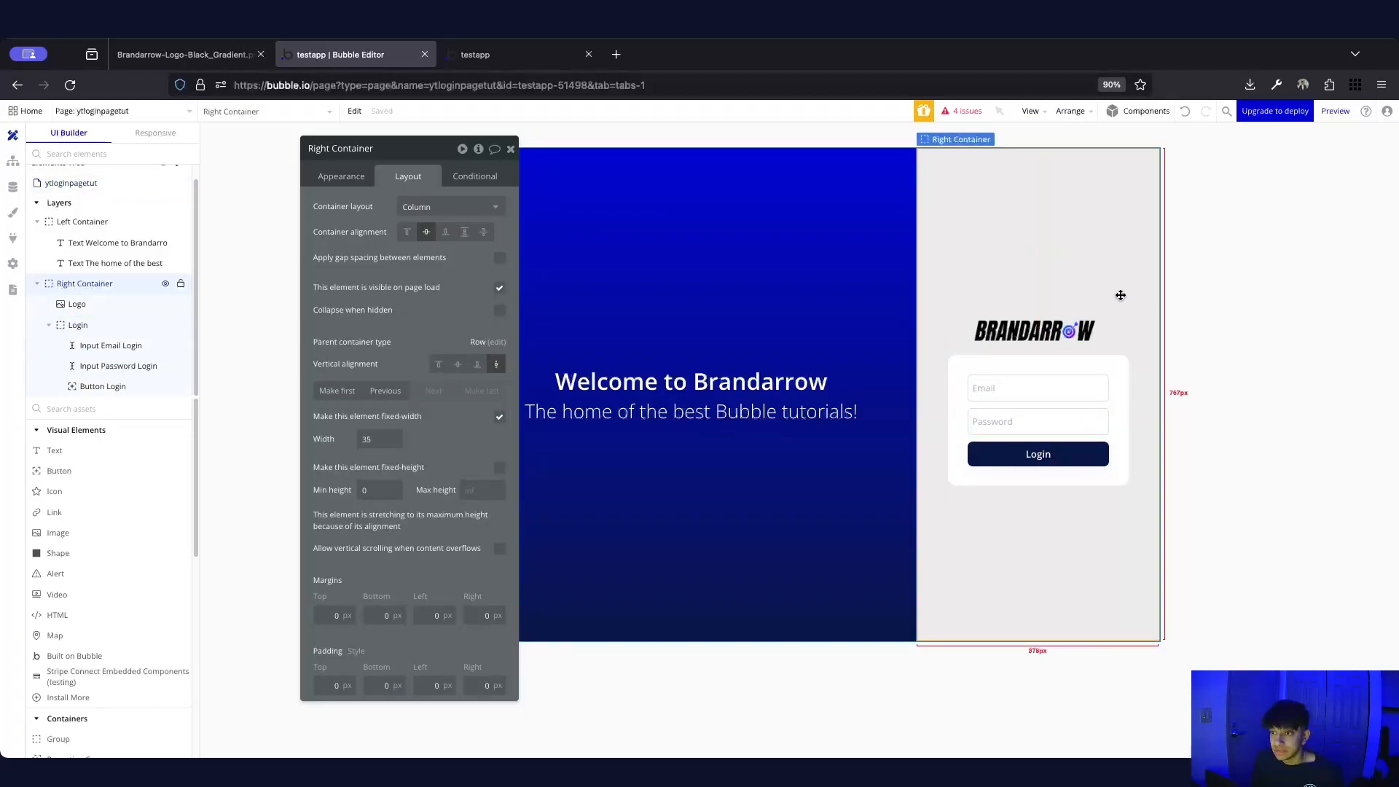
left_click(500, 258)
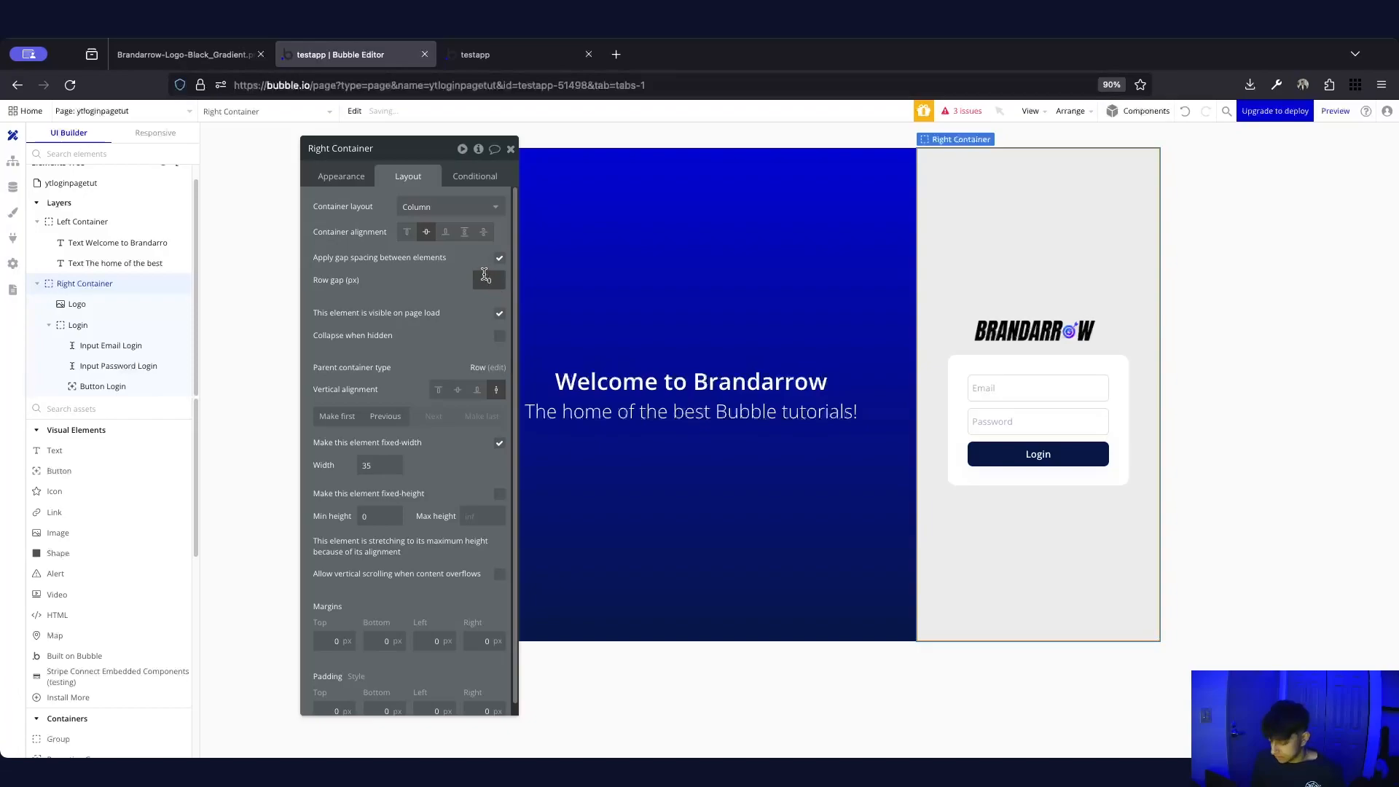
type("1")
key("Return")
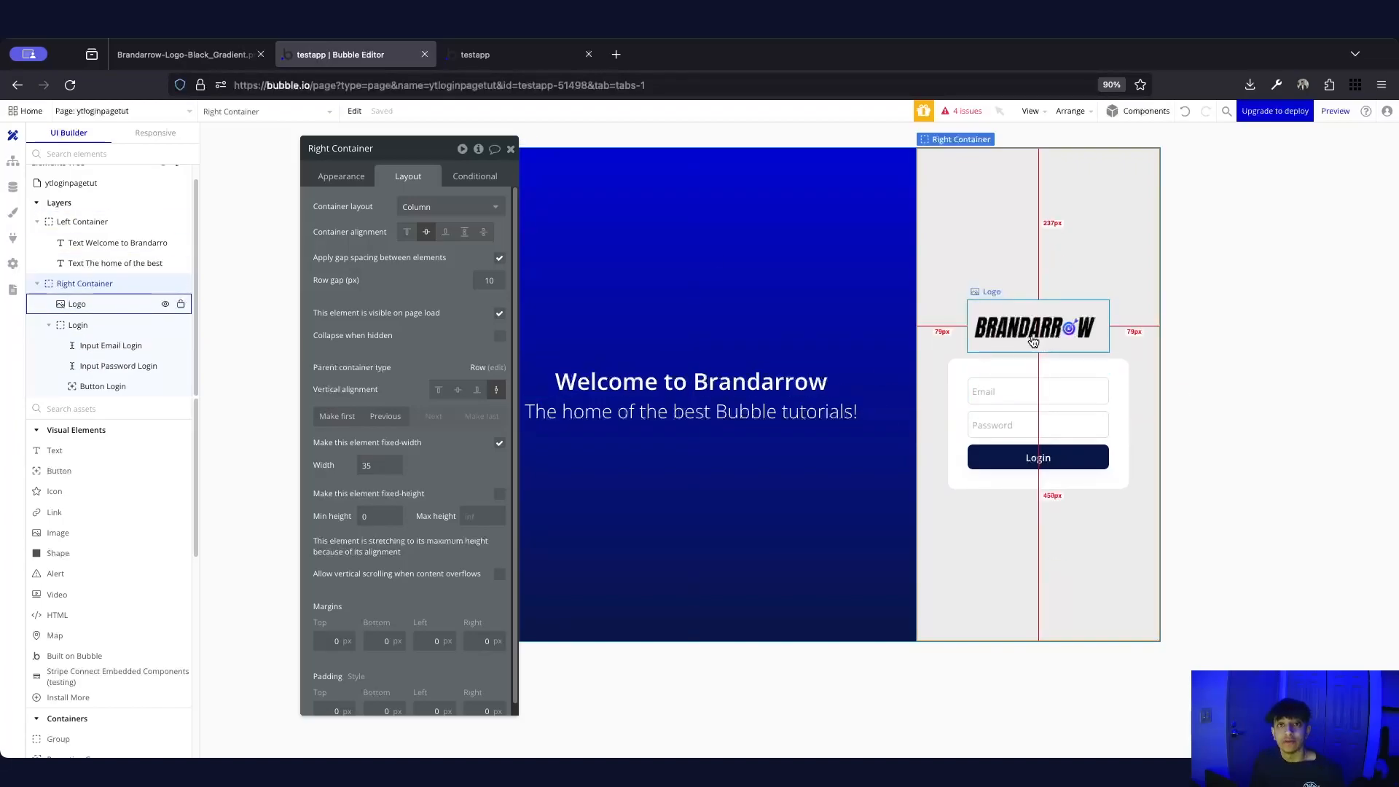
Set the Right Container's row gap to 20px, then reselect the Login group
left_click(489, 280)
type("50")
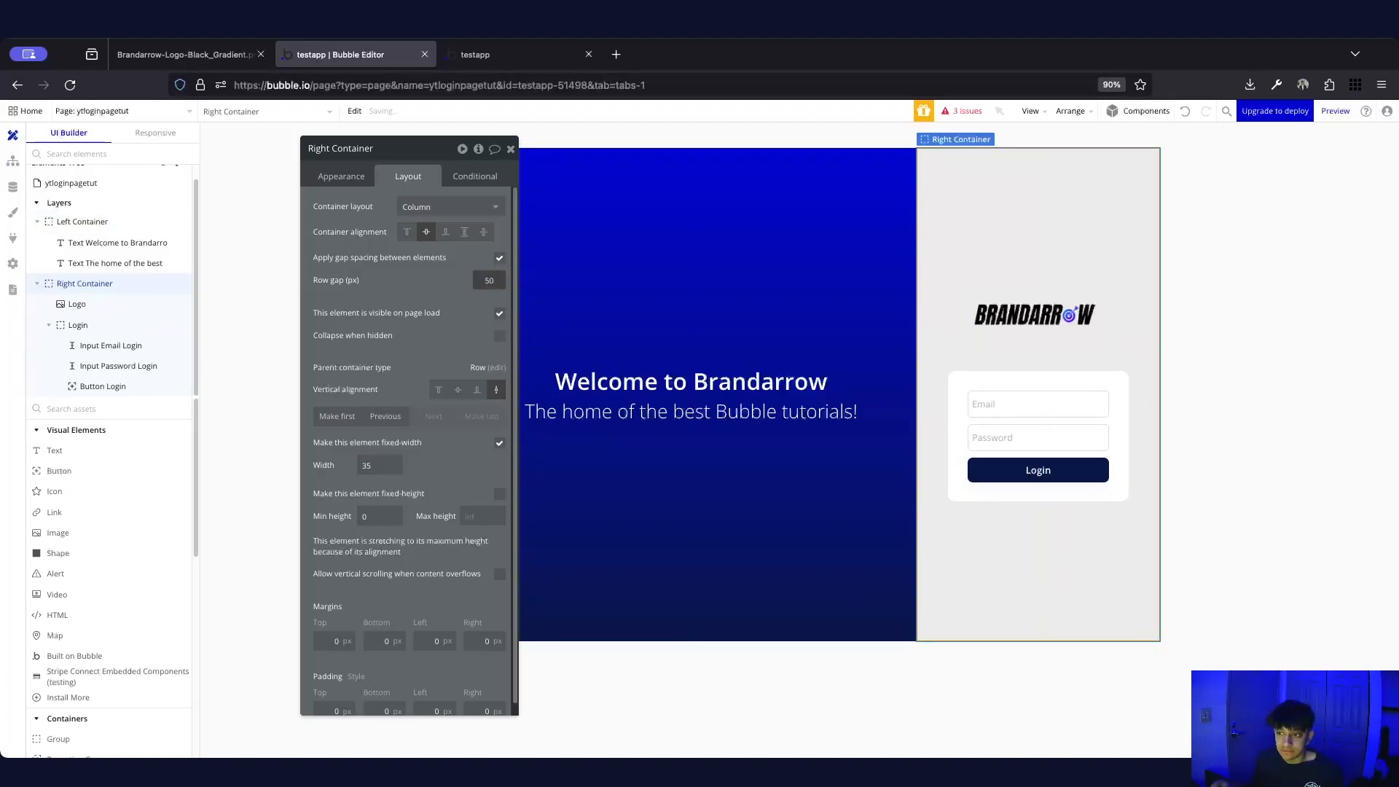
left_click(493, 276)
type("20")
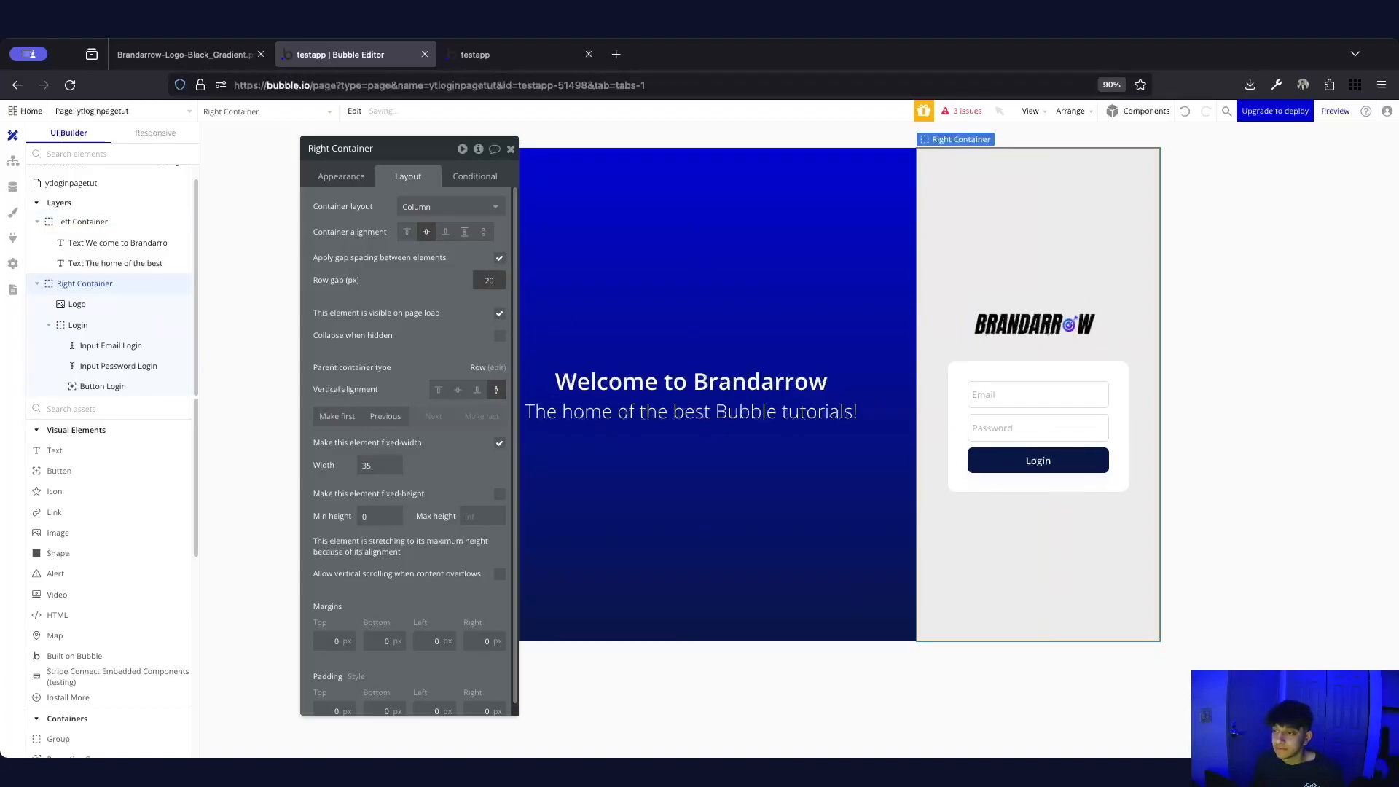
left_click(1197, 357)
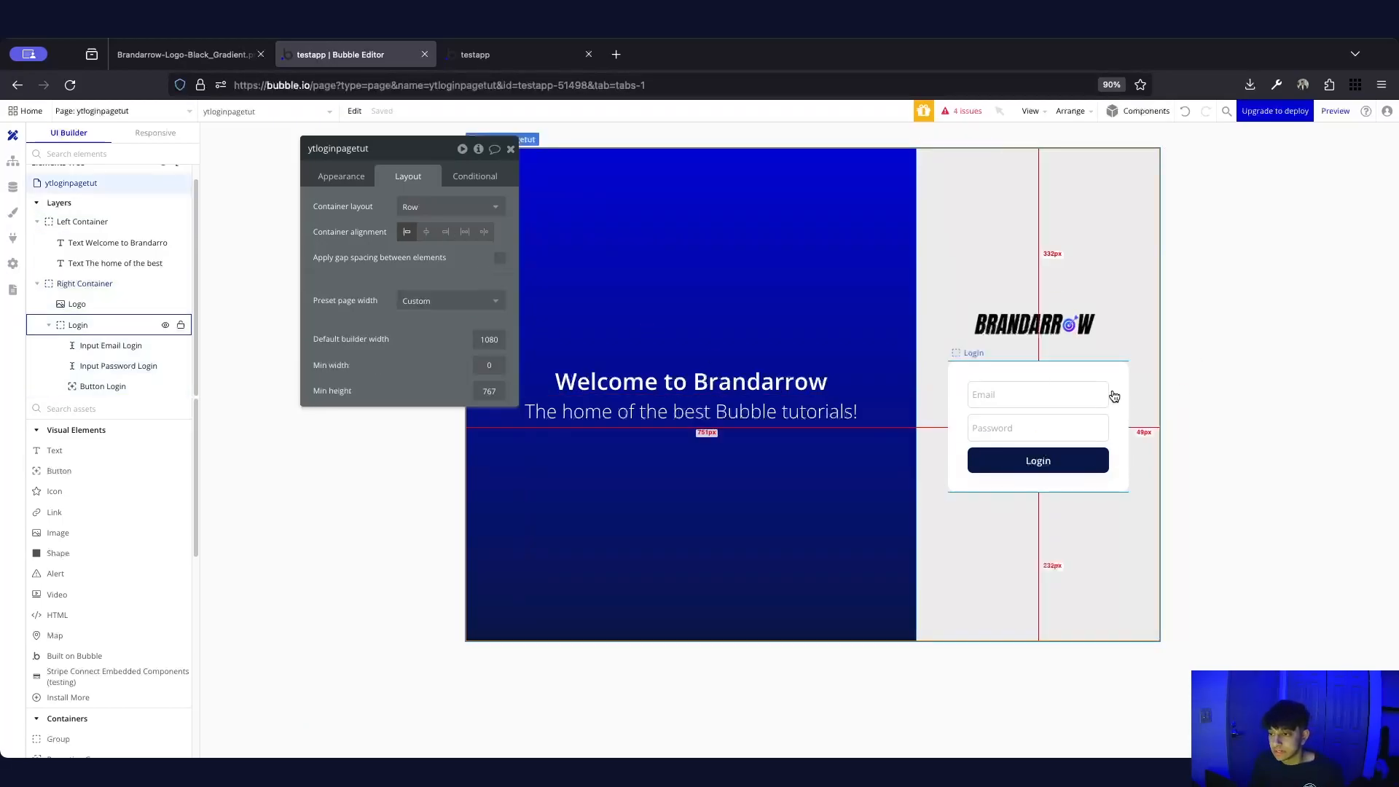
left_click(1047, 383)
left_click(1093, 375)
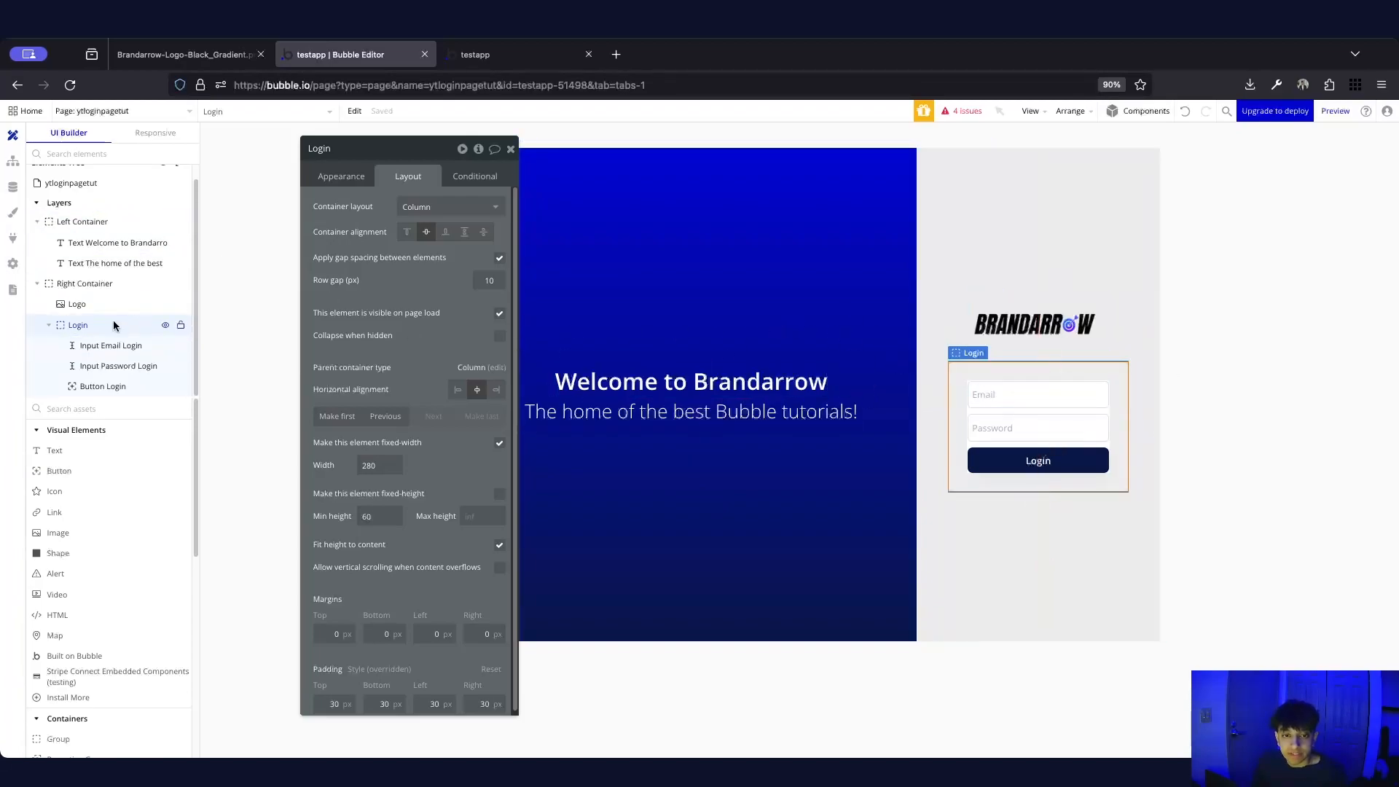
Hide the Login group on page load, collapsing it when hidden with animation
left_click(499, 318)
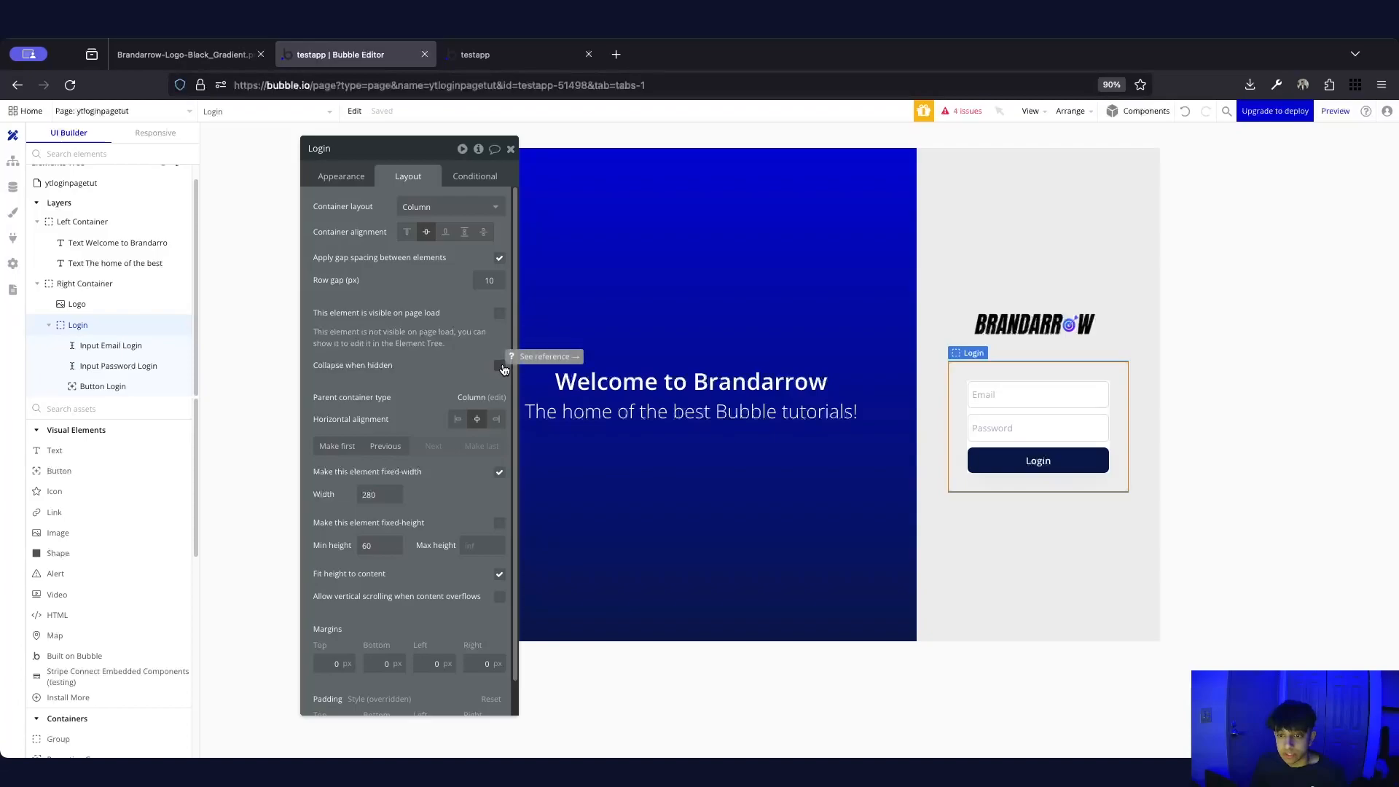
left_click(500, 367)
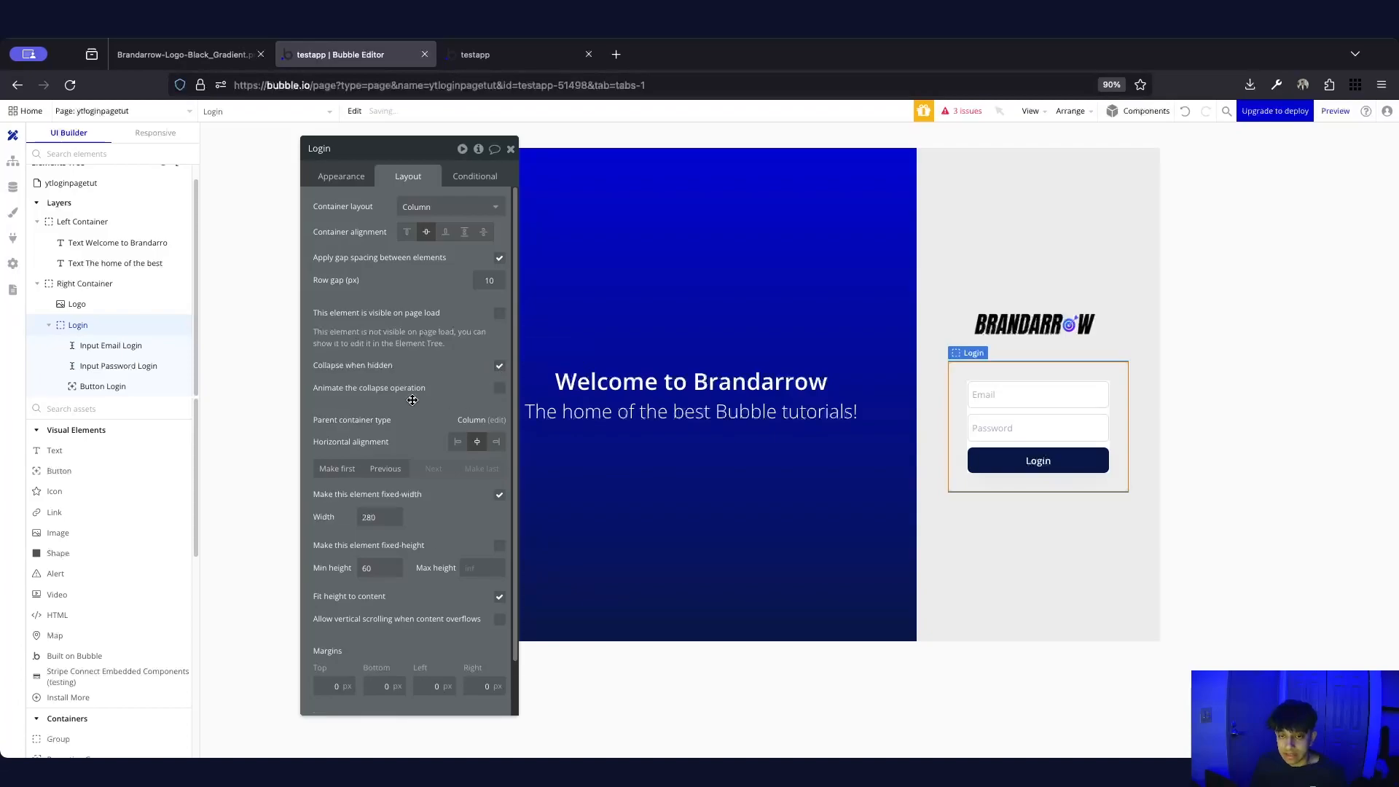
left_click(499, 388)
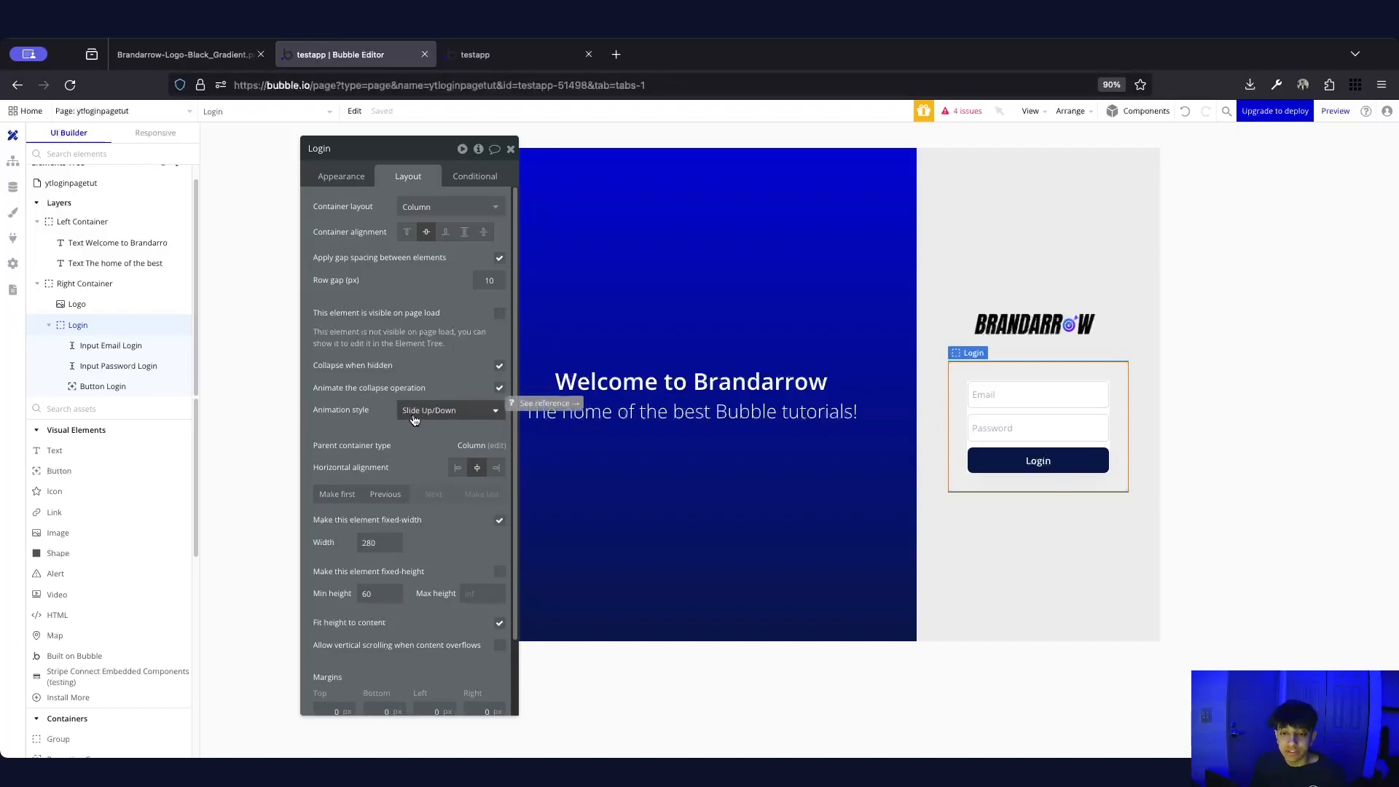
Add a new Login group condition based on the page ytloginpagetut
left_click(474, 177)
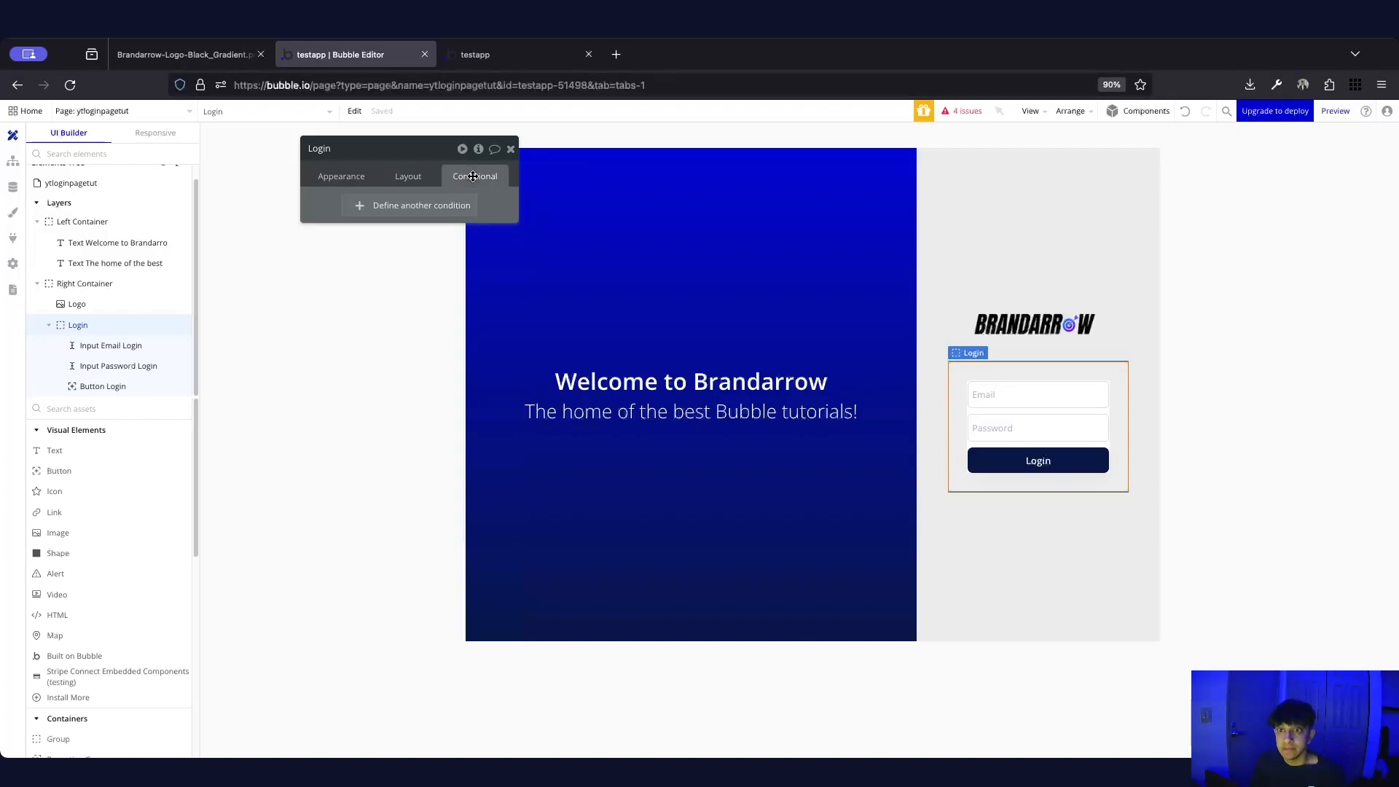
left_click(410, 179)
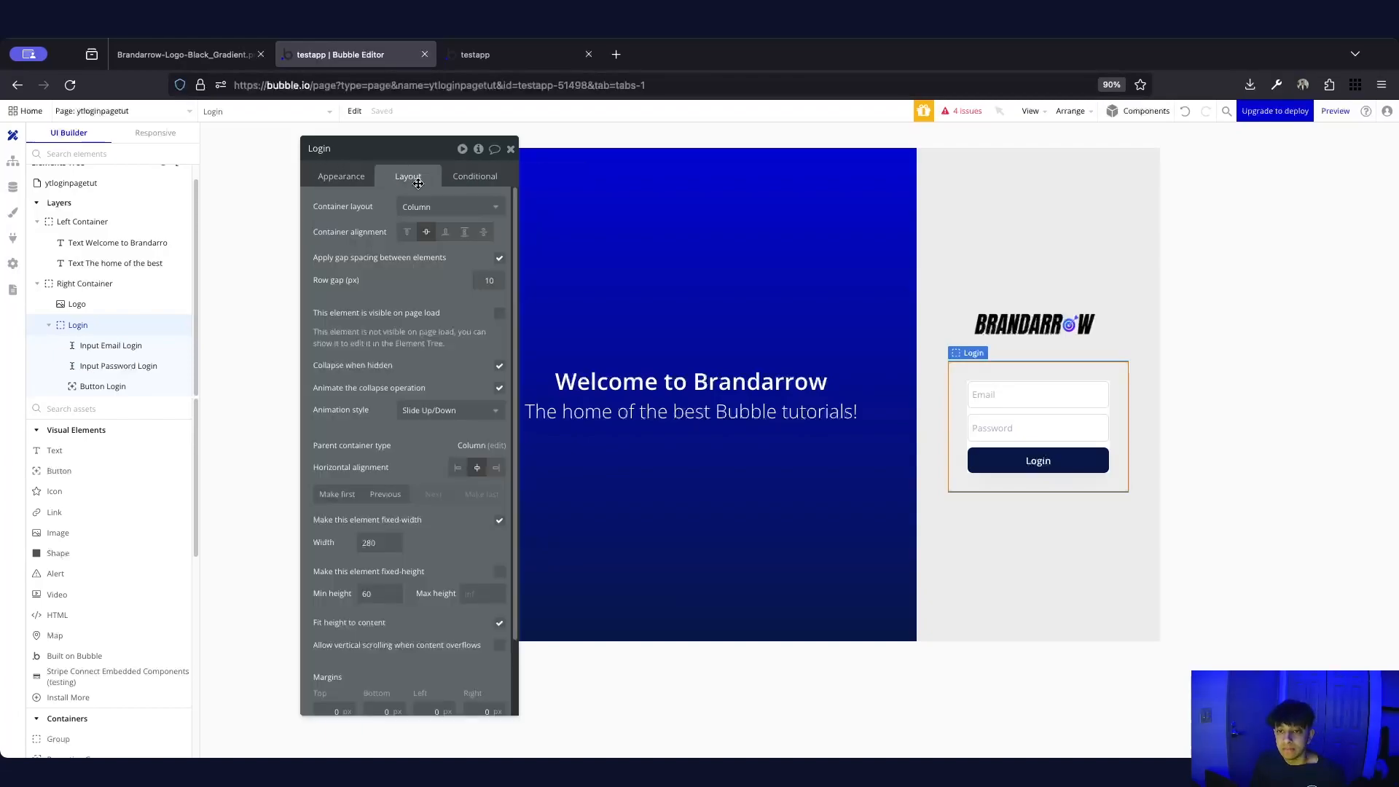
left_click(472, 176)
left_click(365, 211)
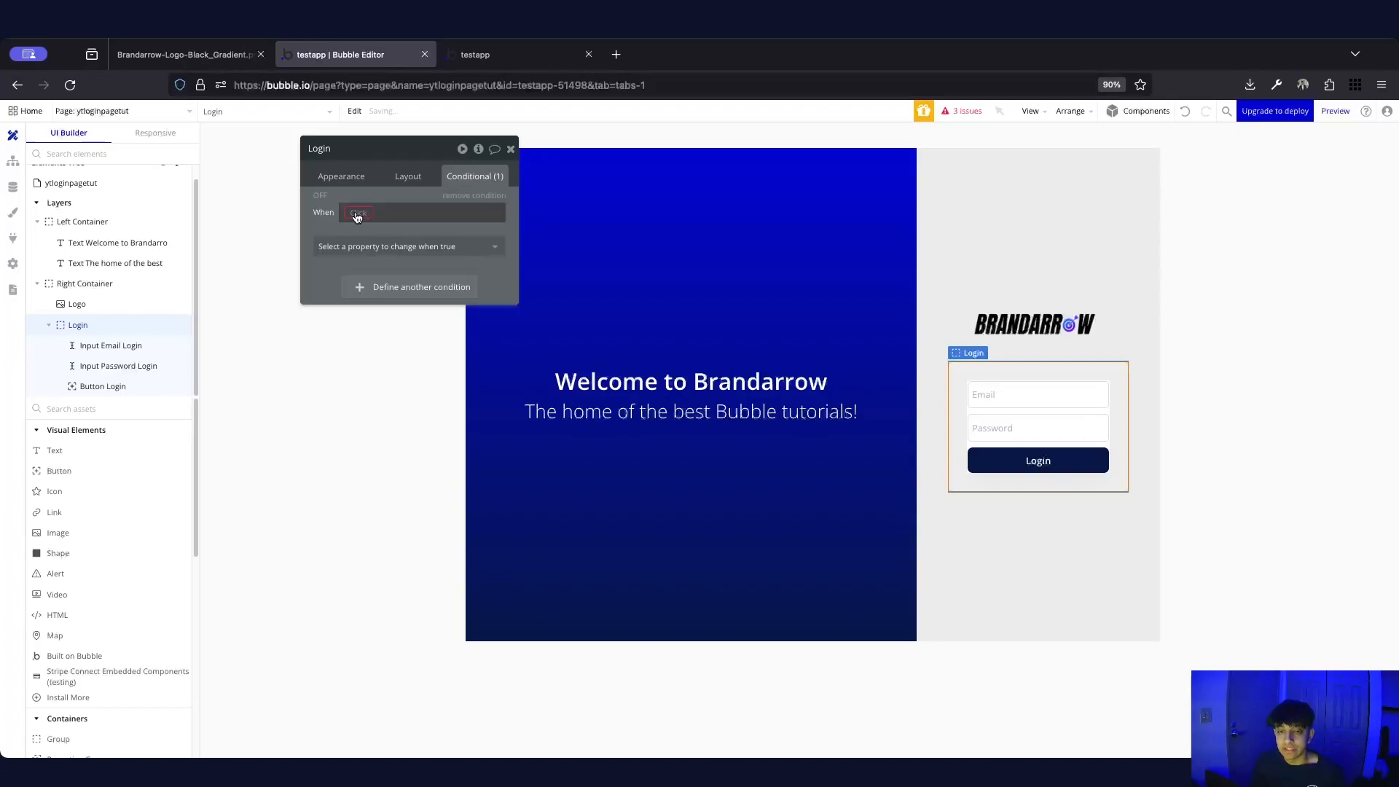
left_click(357, 215)
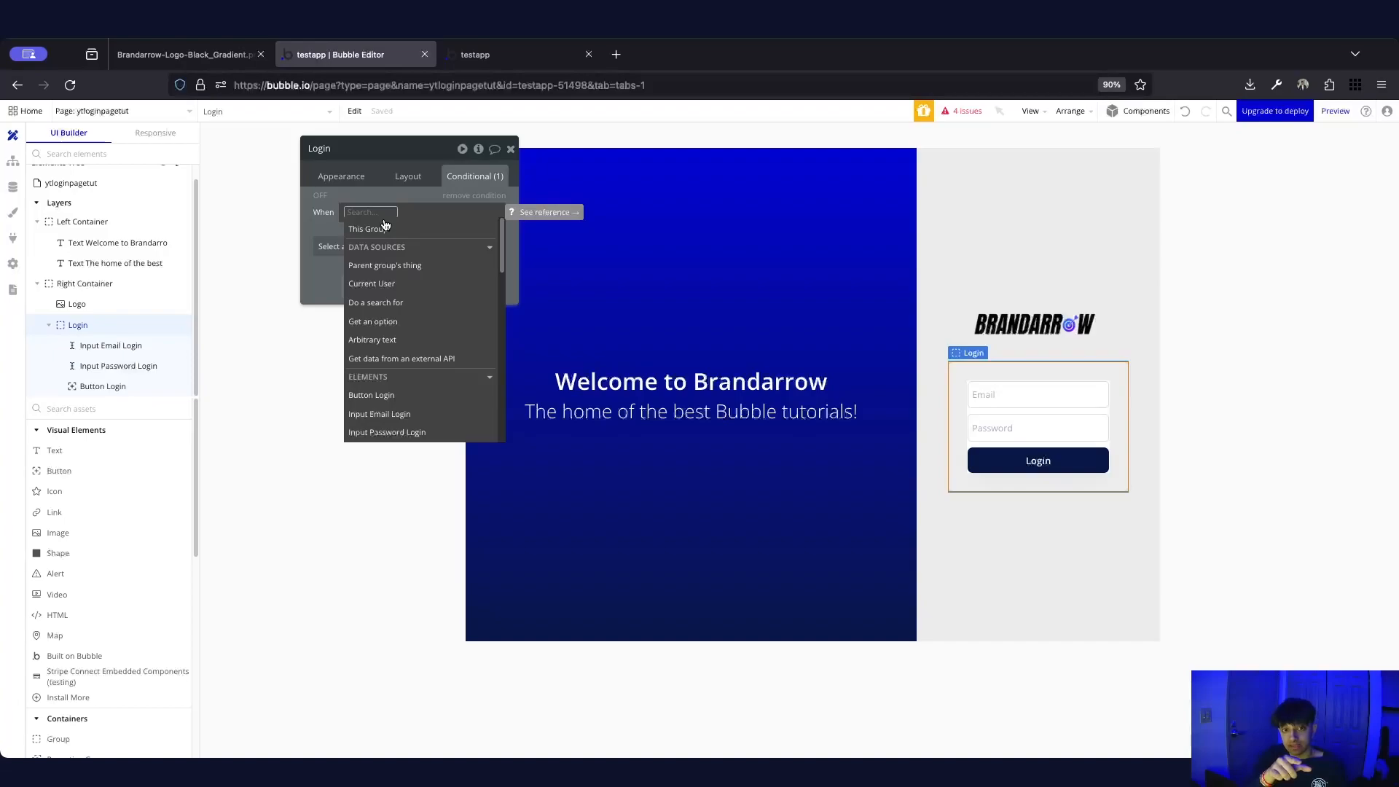
type("yt")
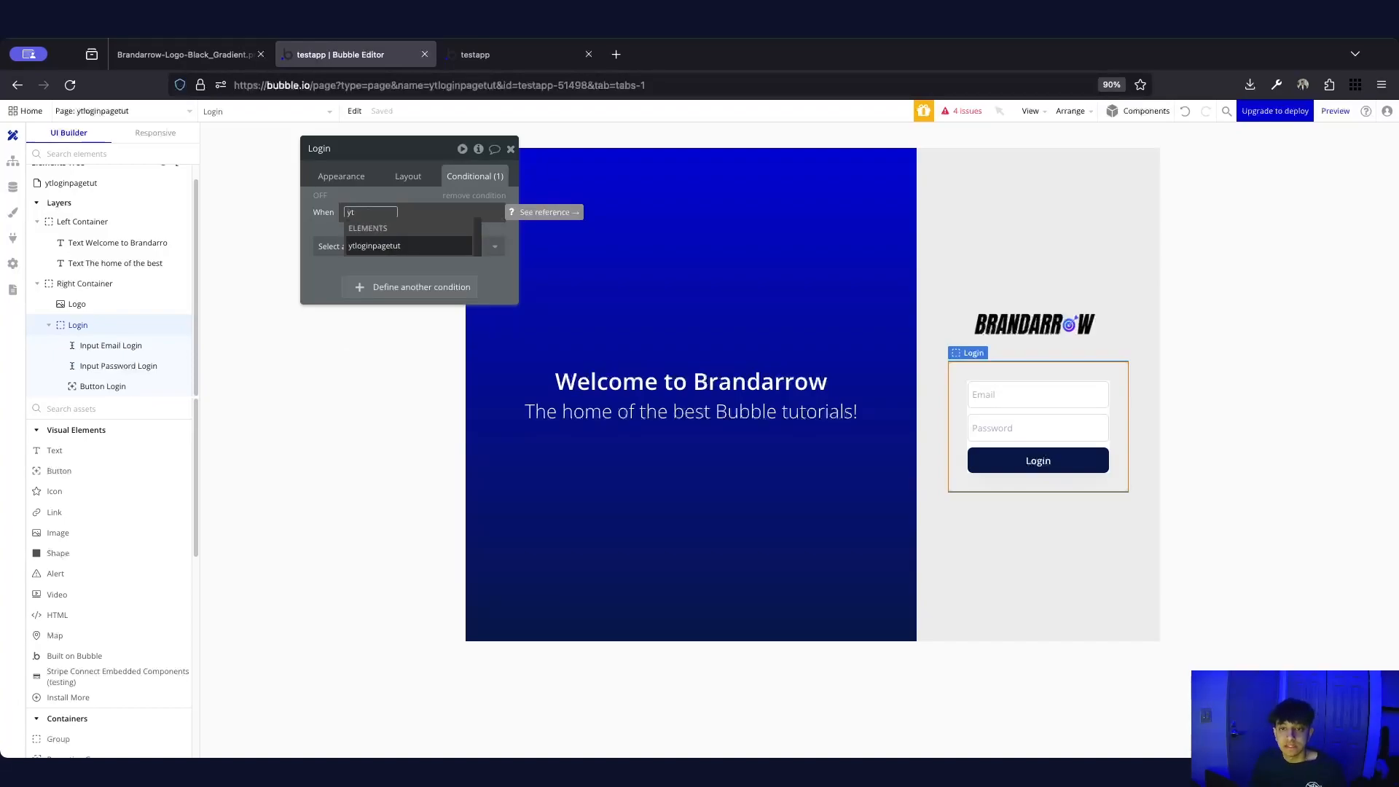
left_click(391, 246)
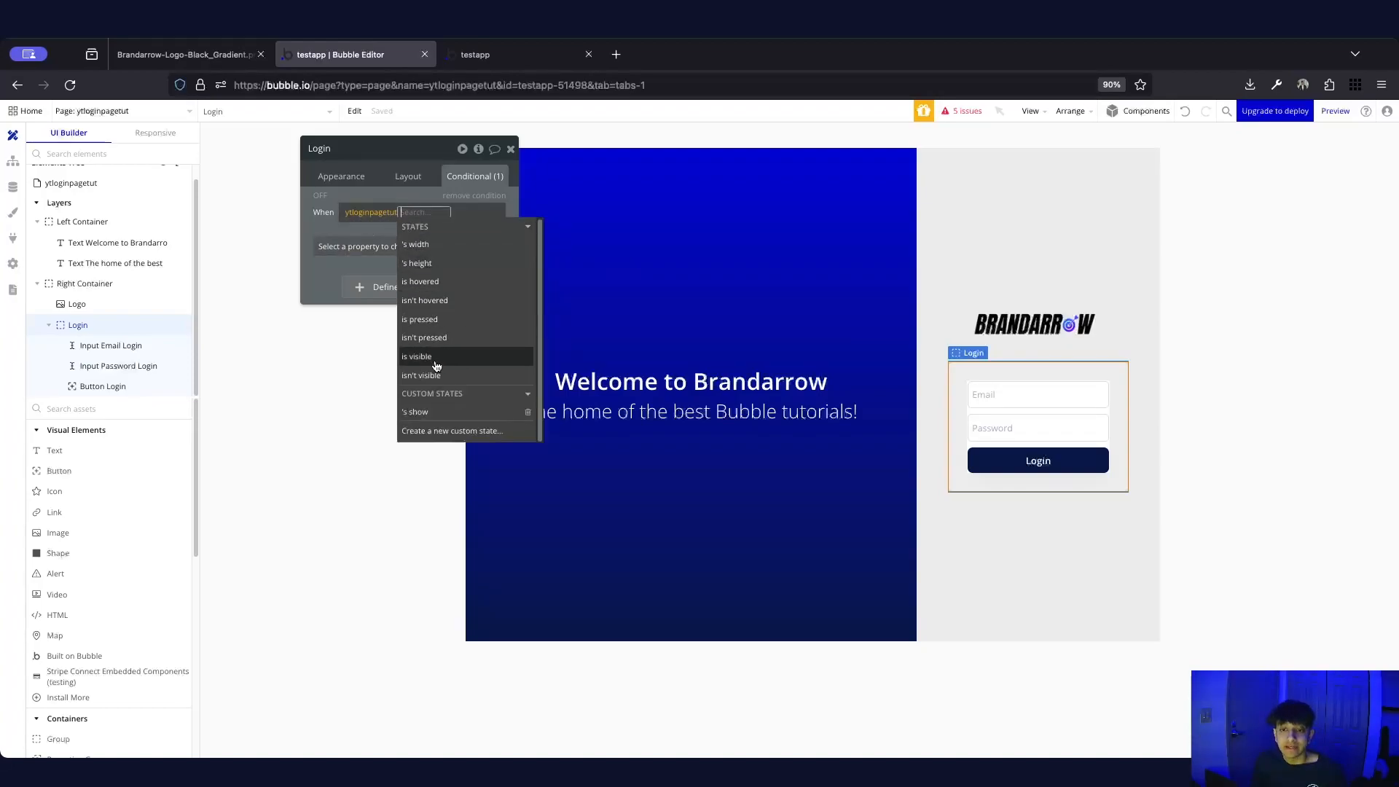
Complete the condition as 'ytloginpagetut's show is login' and check the page's custom states
left_click(441, 413)
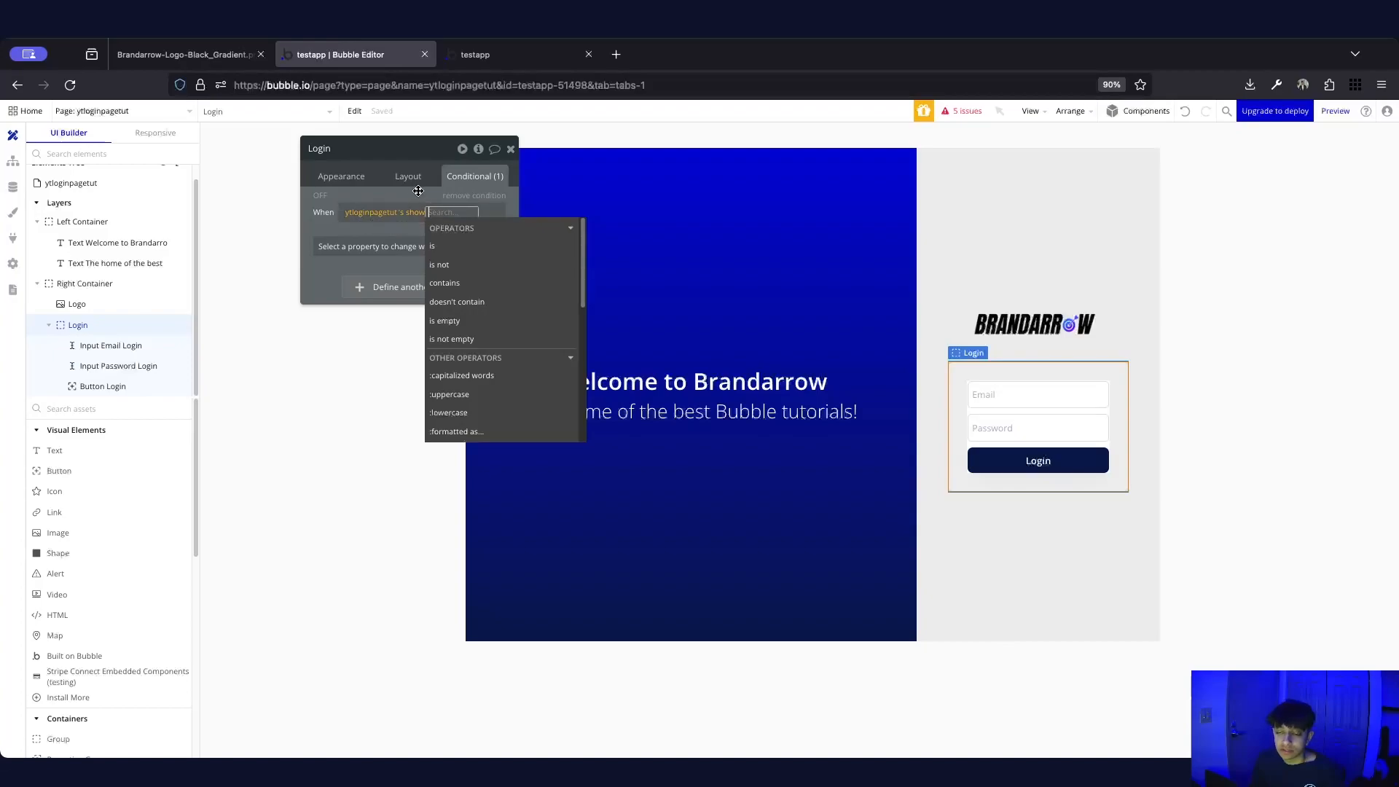
left_click(467, 248)
type("login")
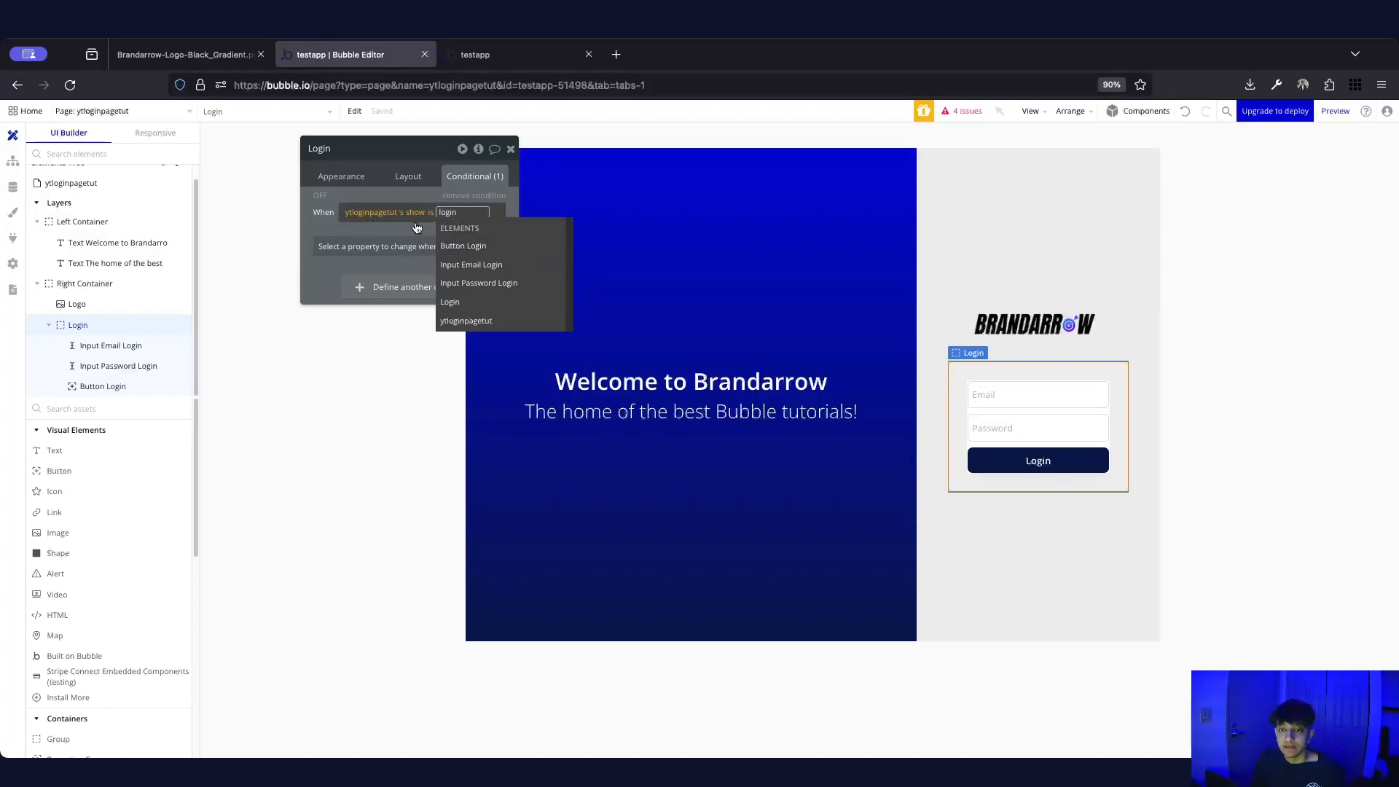
left_click(326, 225)
left_click(318, 225)
left_click(333, 234)
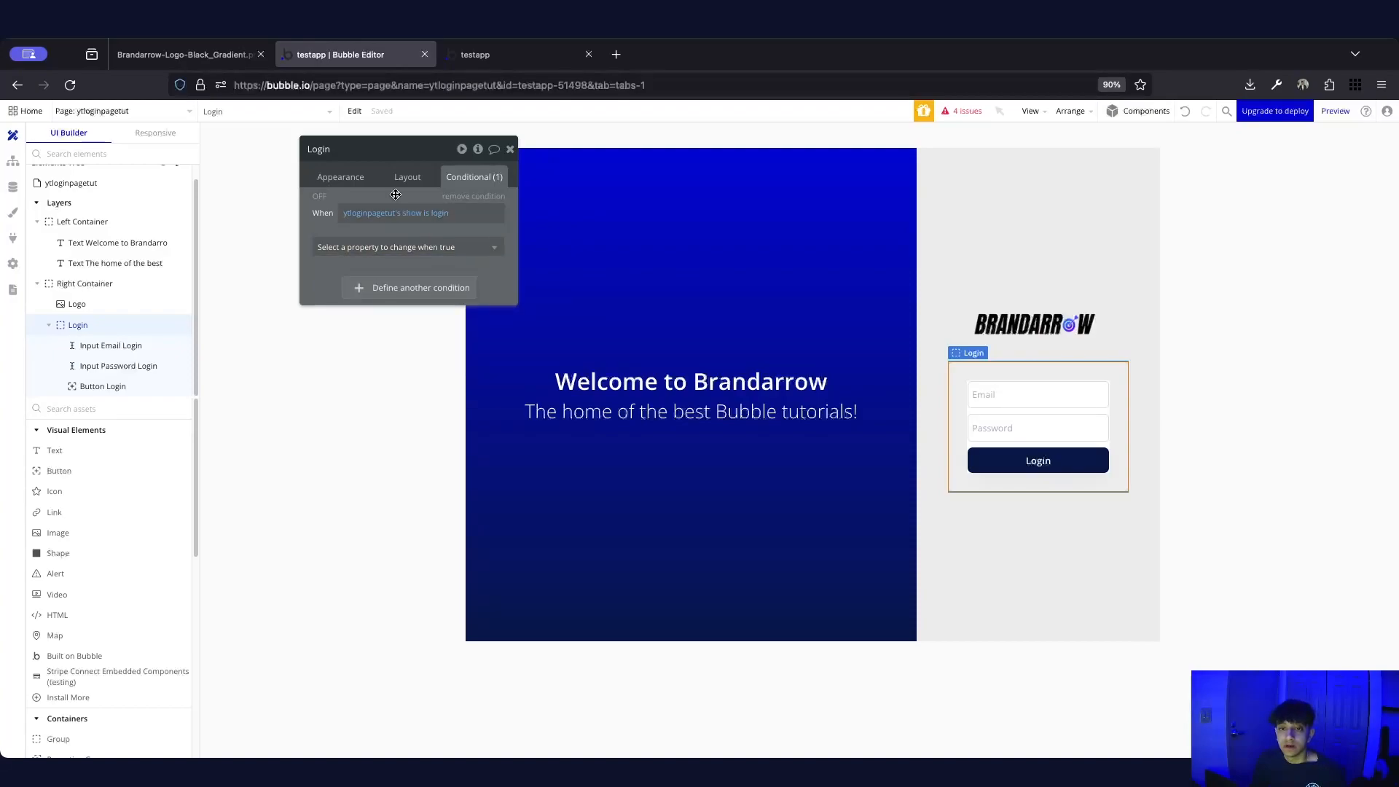
left_click(117, 185)
left_click(479, 150)
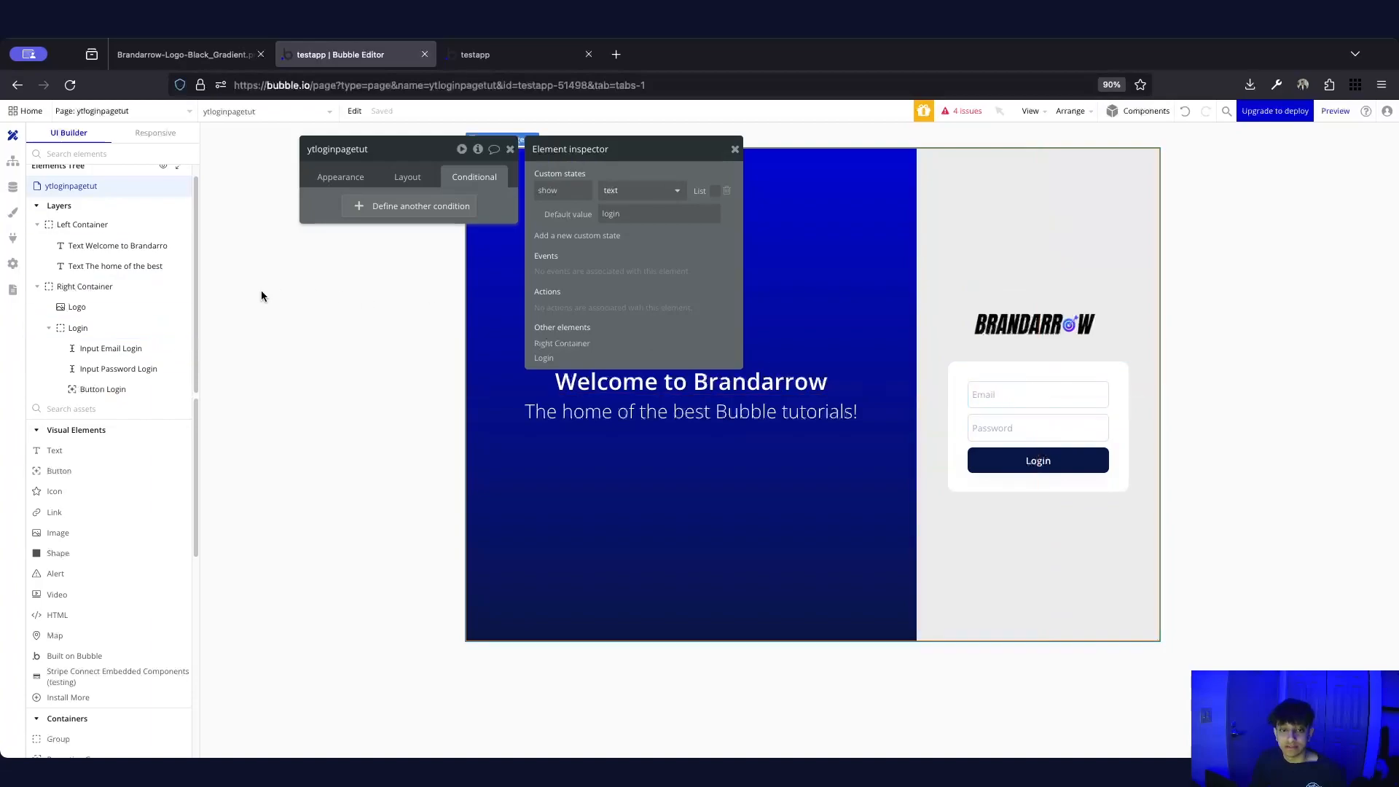
Make the Login group's condition set it visible when the show state is login
left_click(73, 329)
left_click(414, 247)
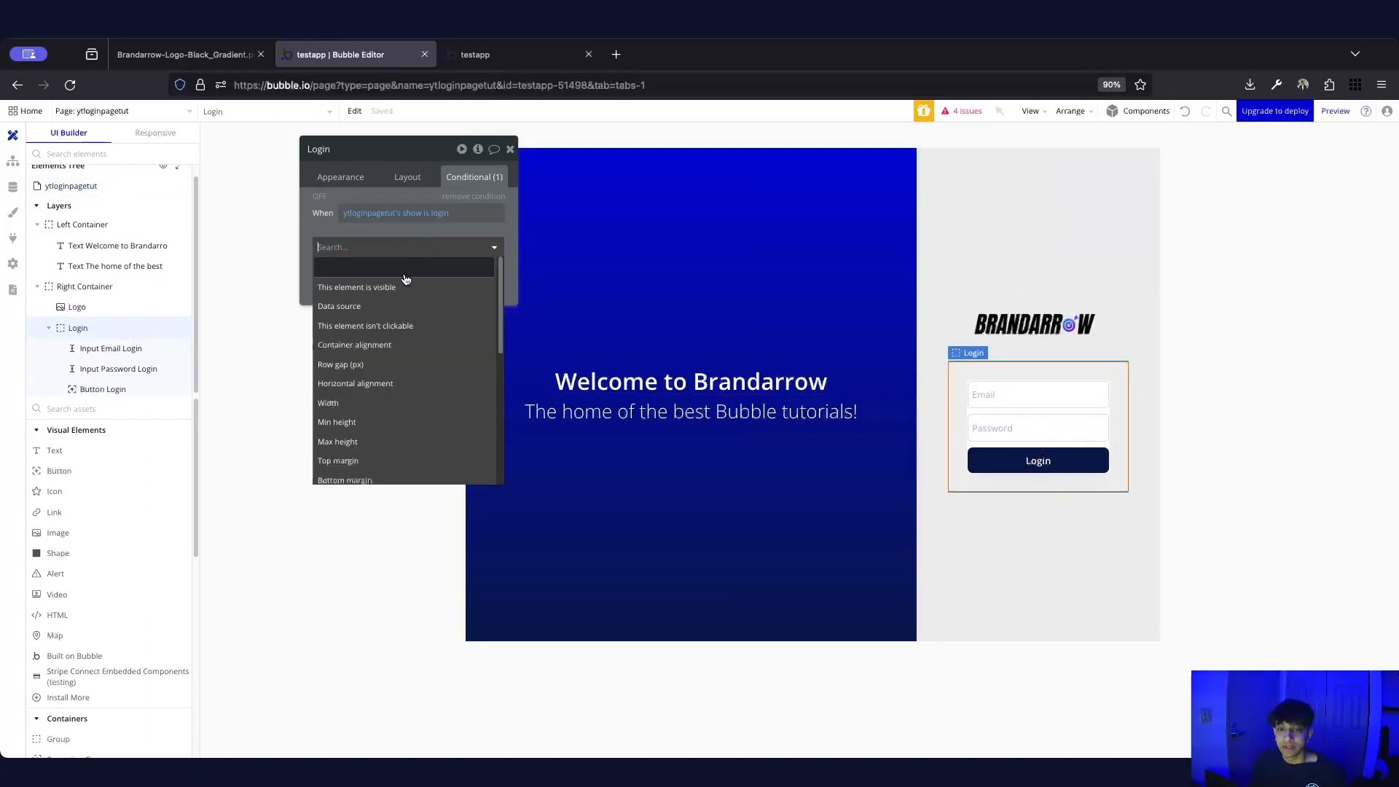
left_click(348, 288)
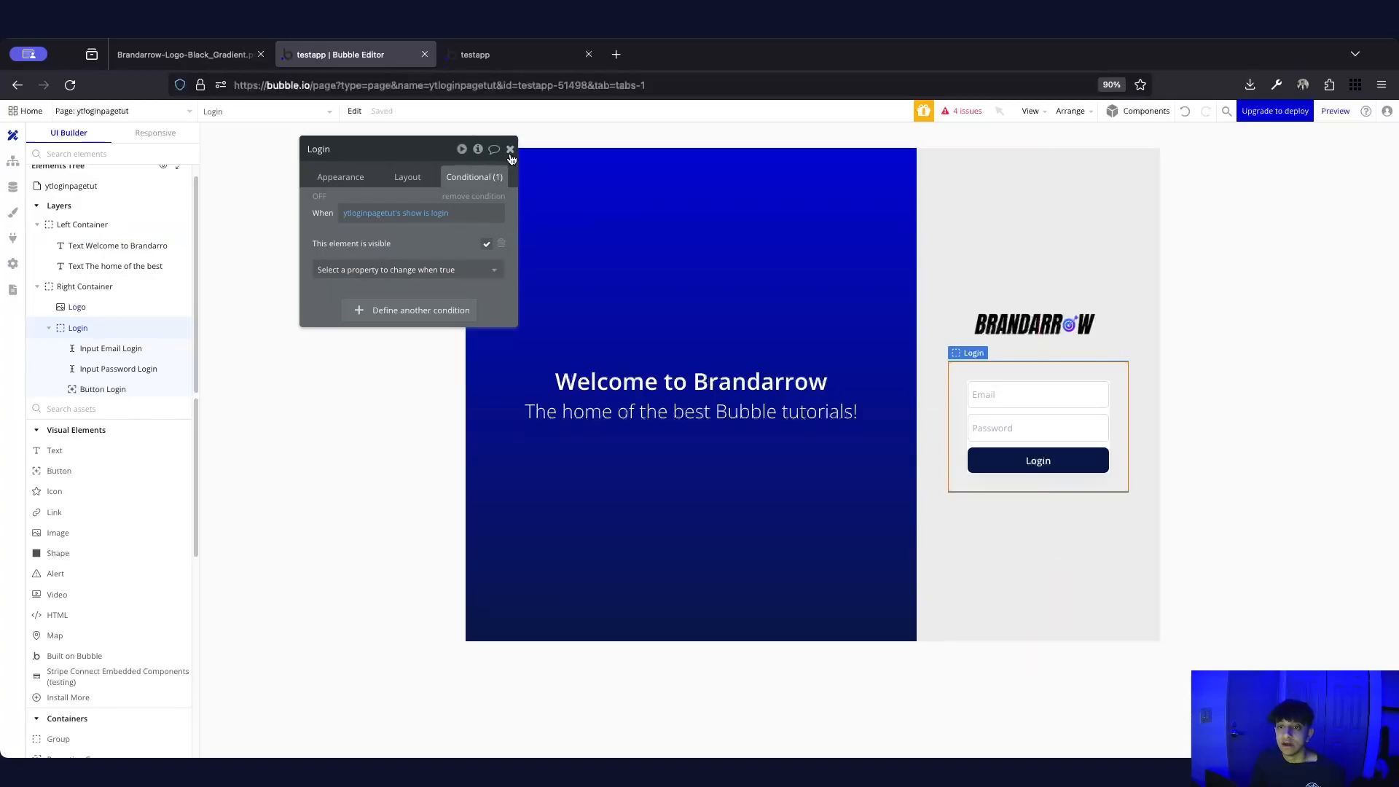
left_click(407, 177)
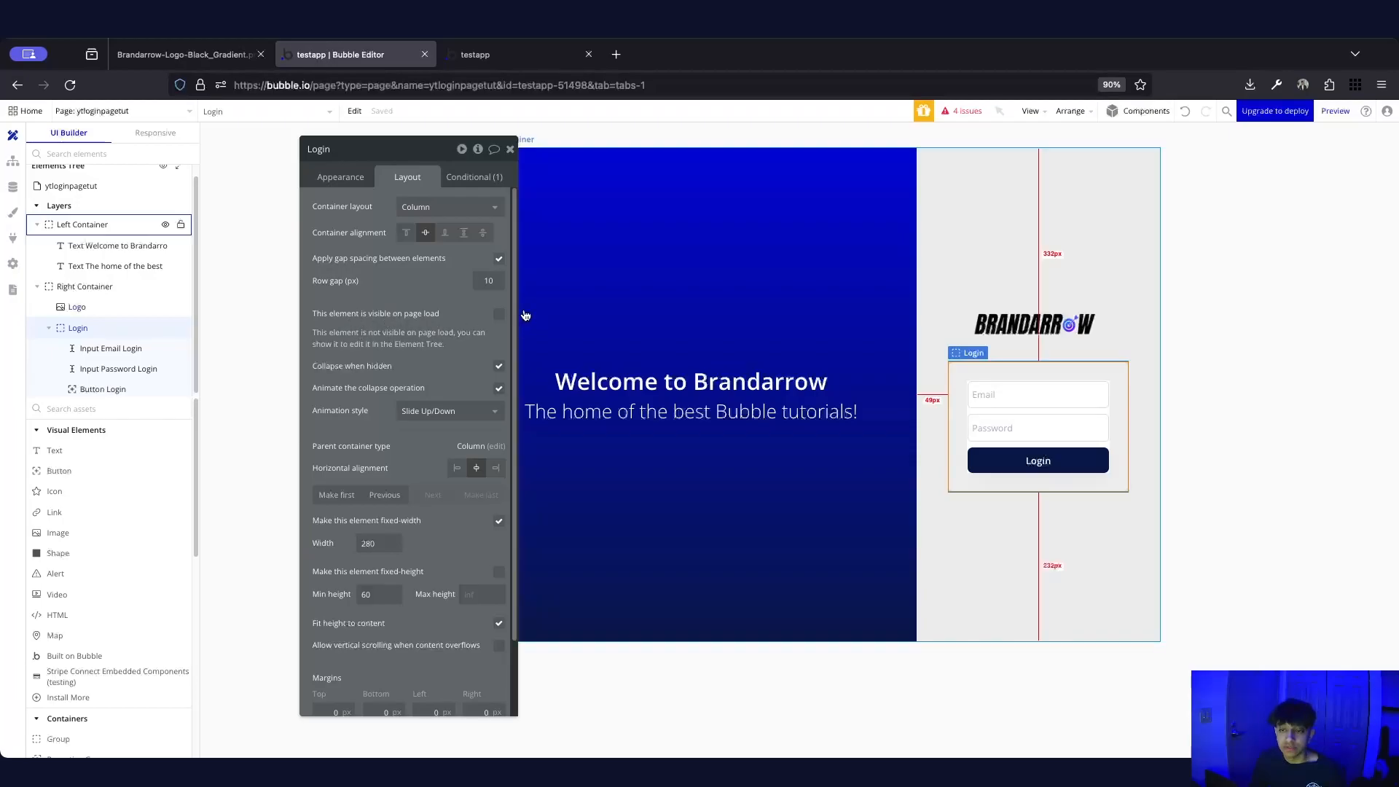
left_click(481, 183)
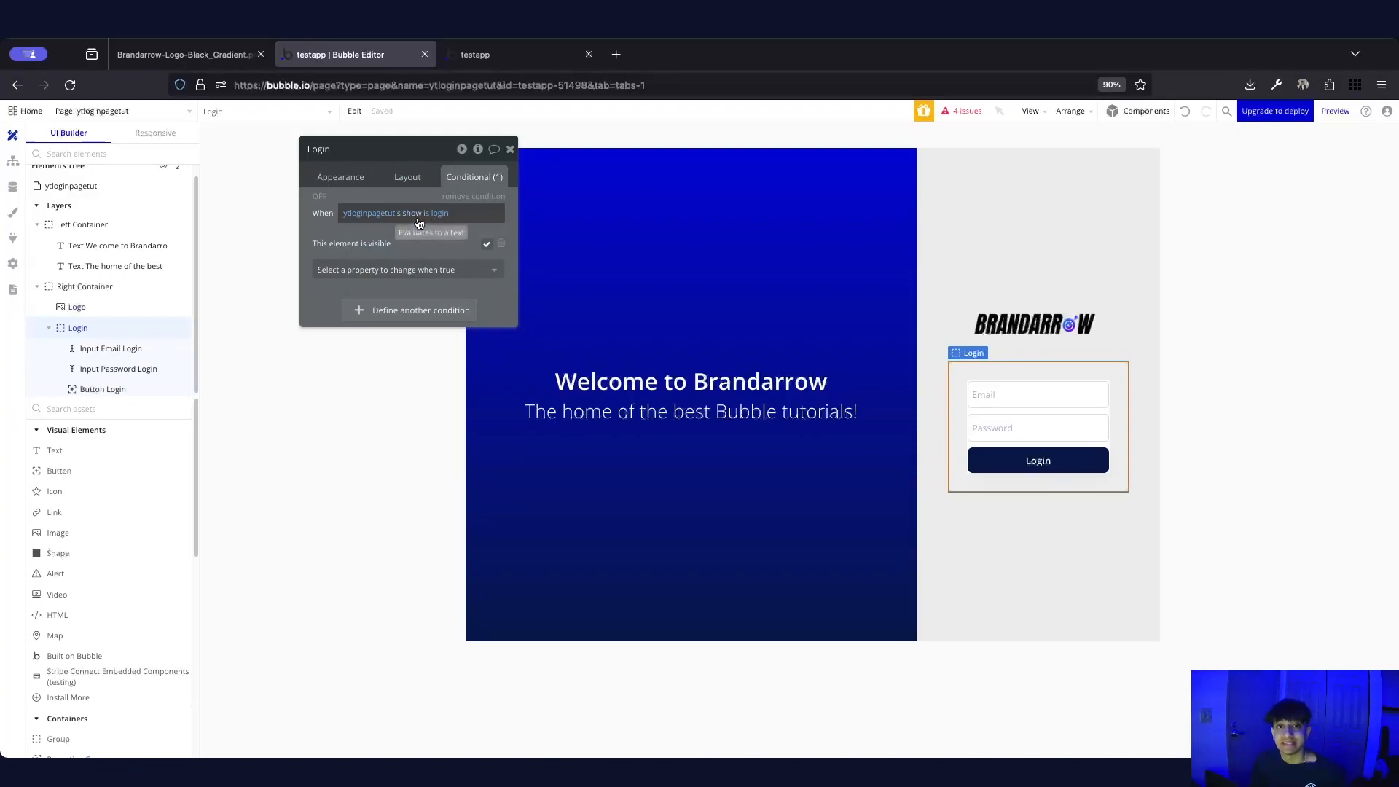
Review the page's show state and the Login card settings, then preview ytloginpagetut
left_click(97, 188)
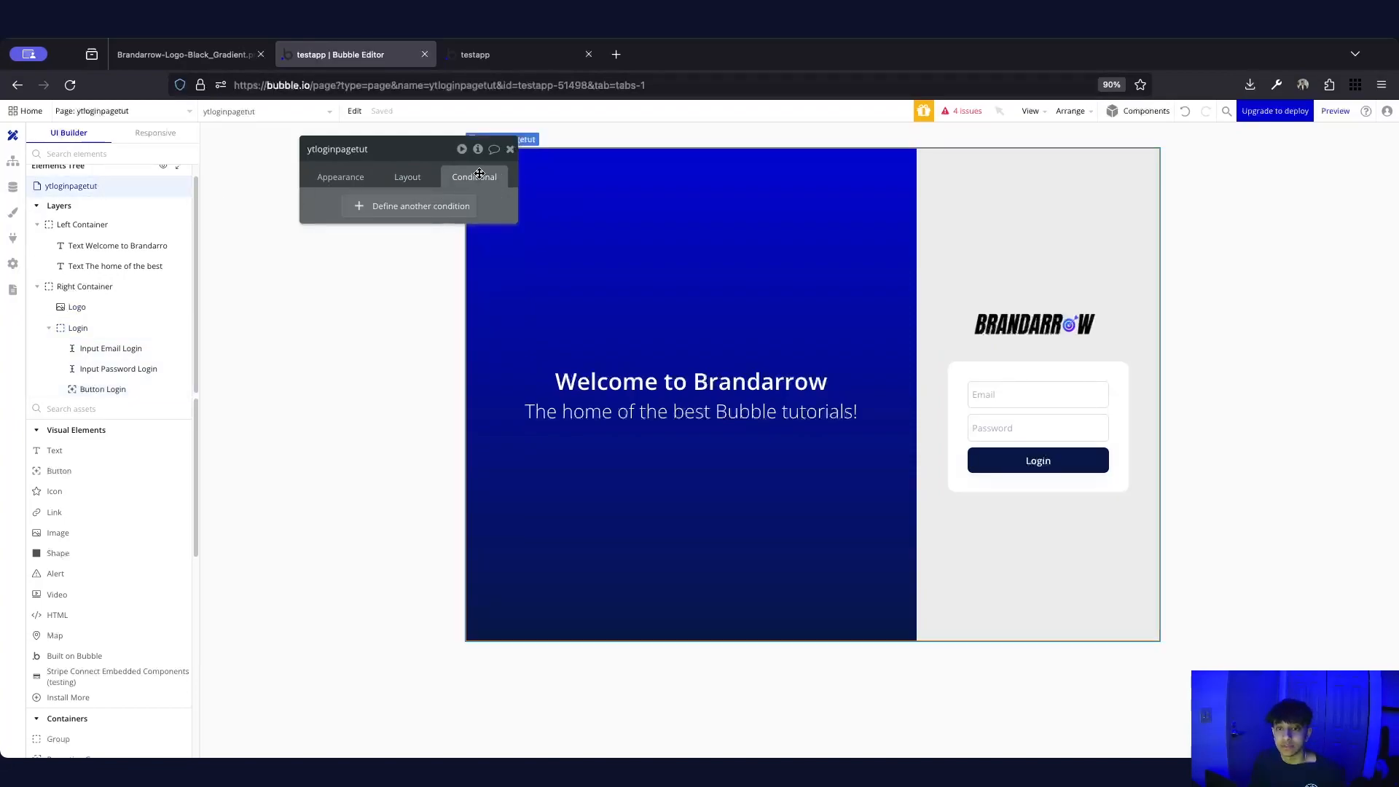
left_click(478, 150)
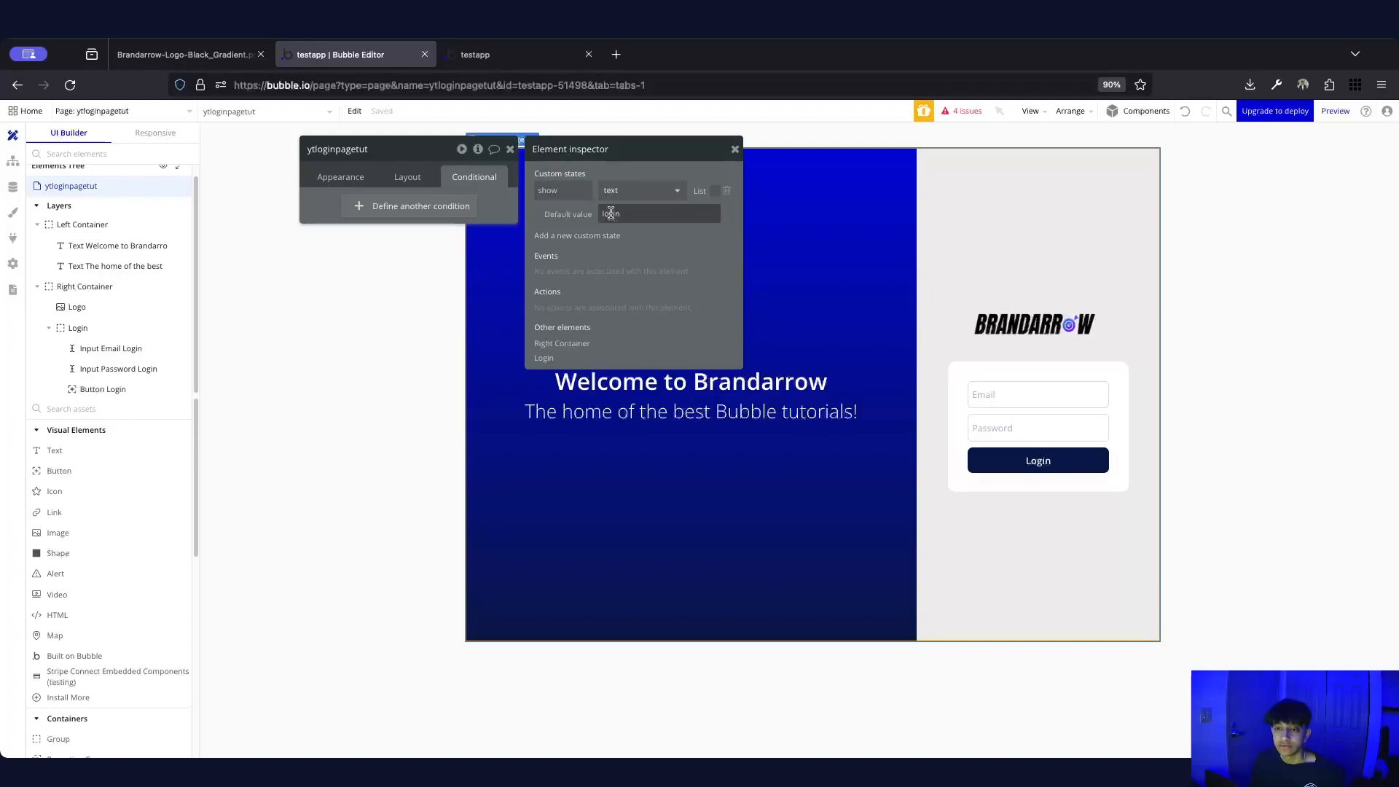
left_click(106, 333)
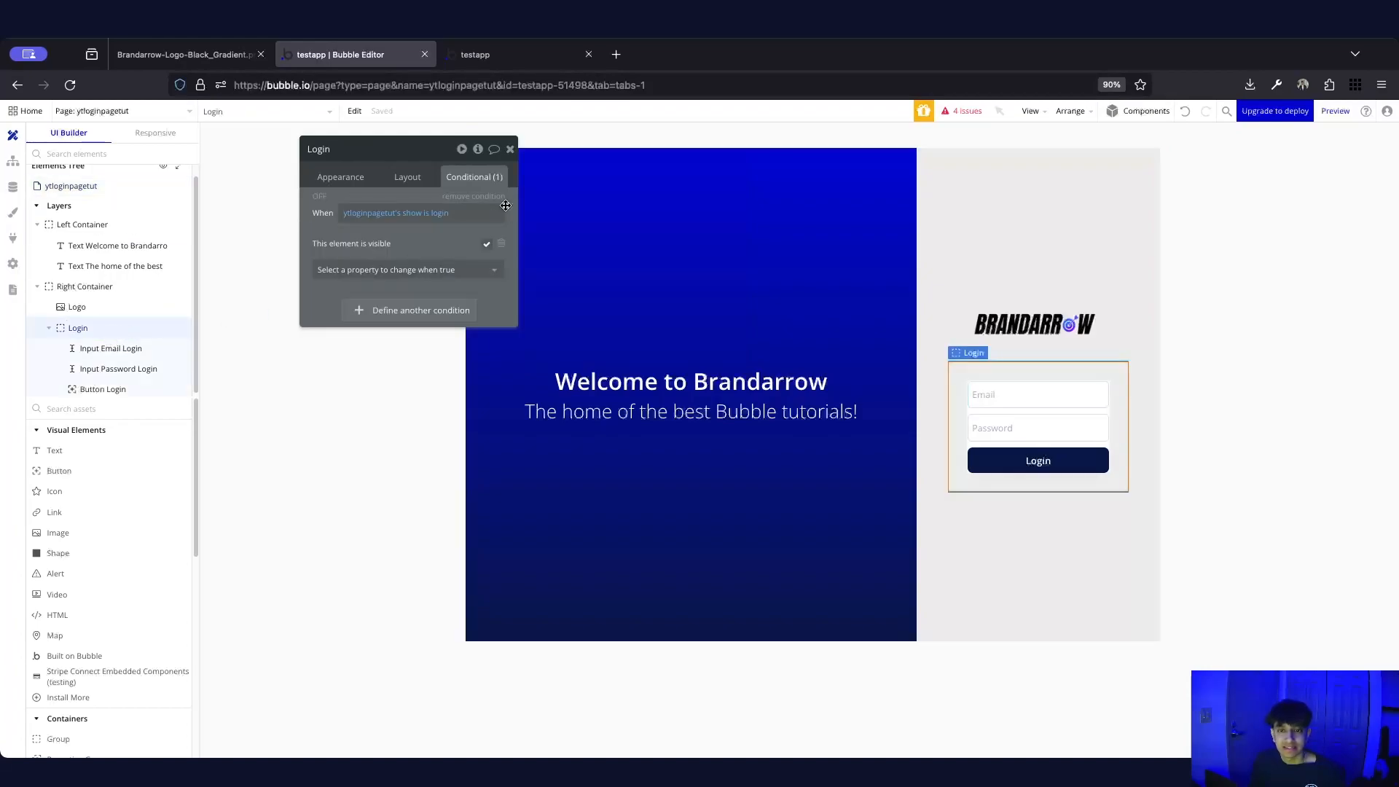
left_click(408, 177)
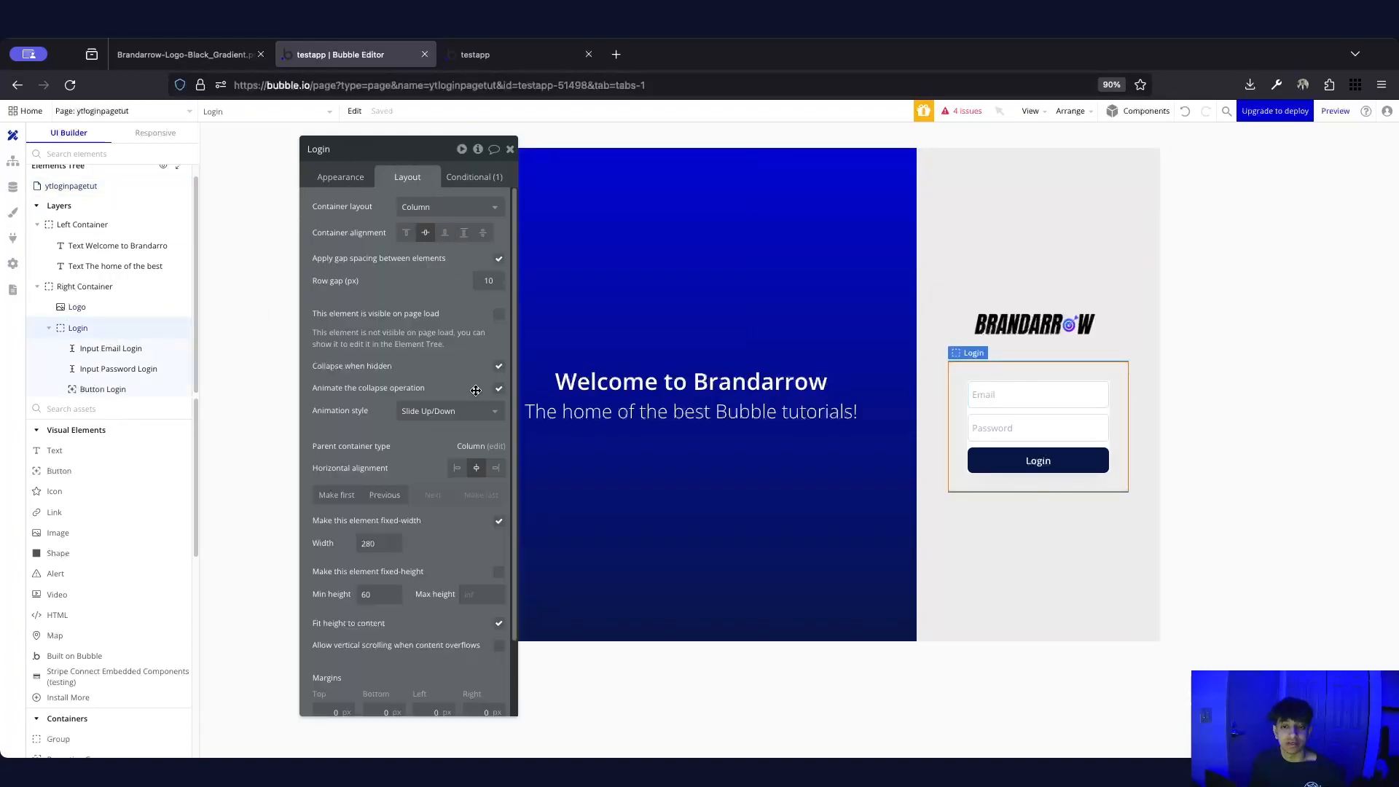
left_click(511, 150)
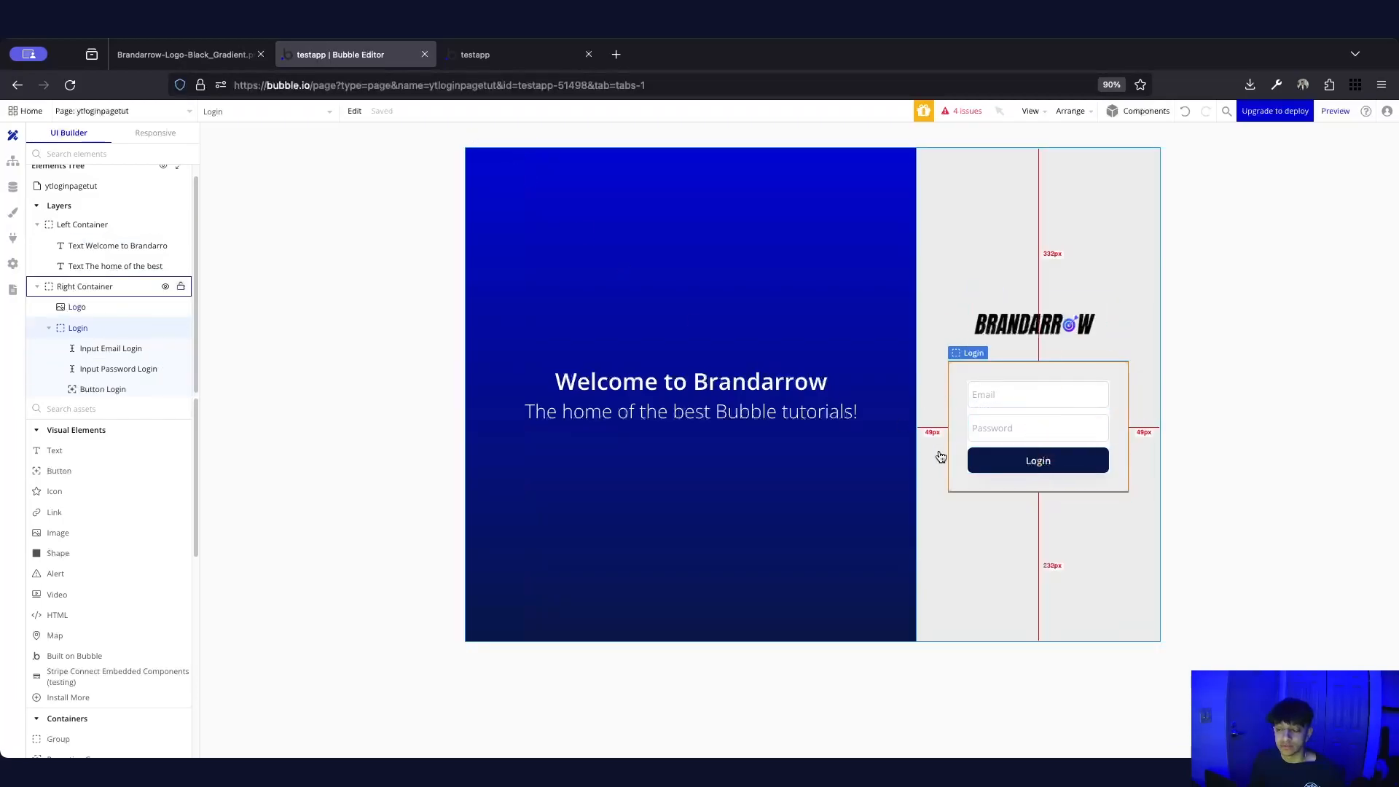
left_click(1186, 308)
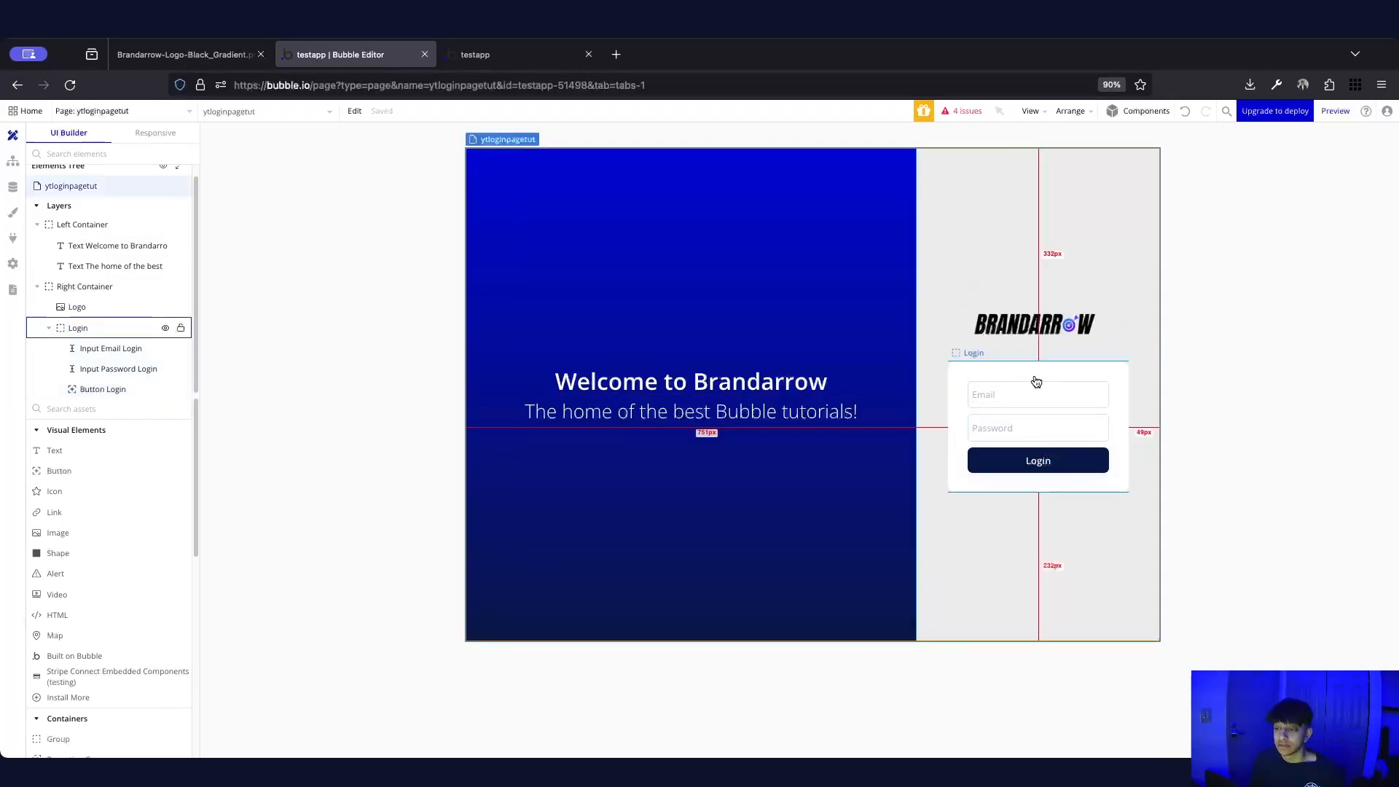
left_click(1337, 109)
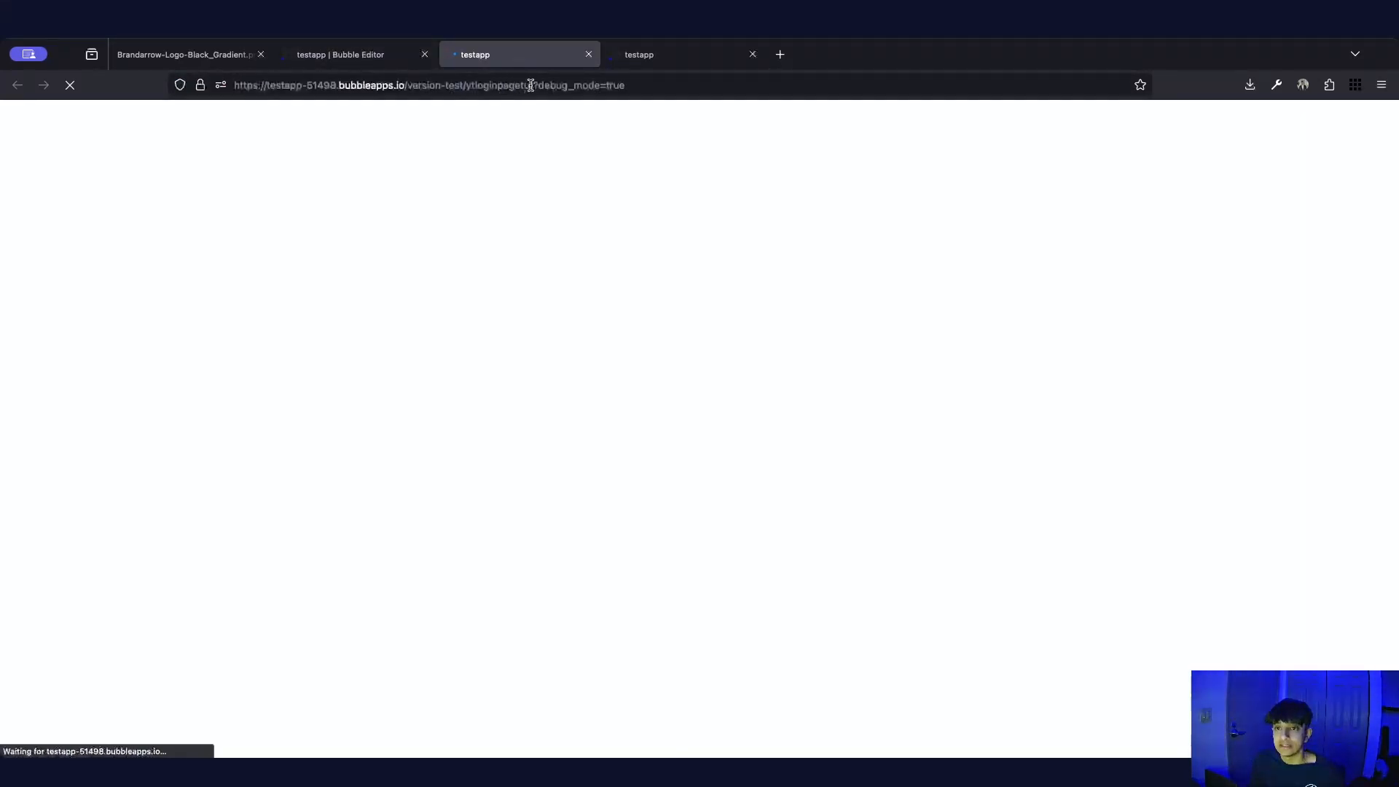
Reload the preview without ?debug_mode=true, then back in the editor select the Login group
left_click_drag(538, 85, 786, 105)
key("BackSpace")
key("Return")
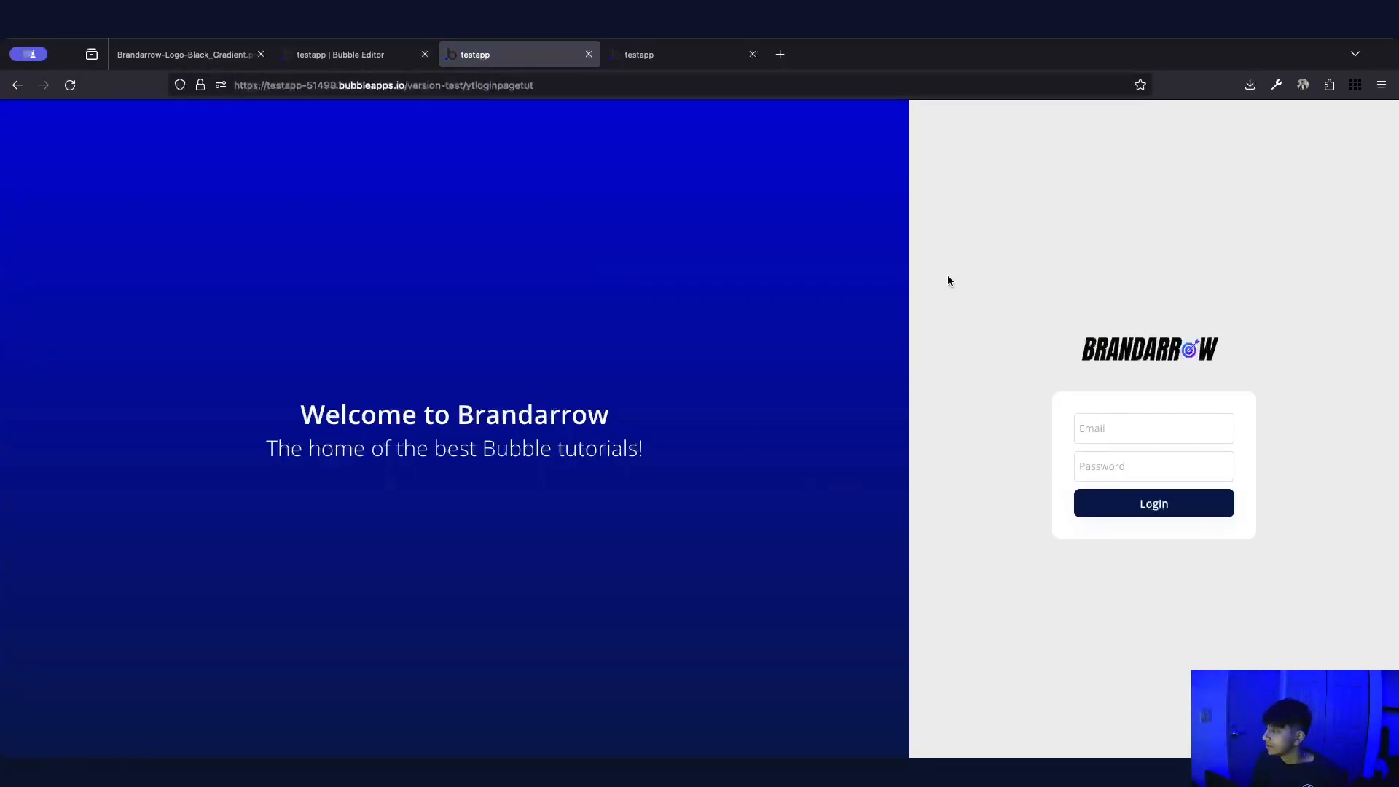
left_click(374, 56)
left_click(1124, 445)
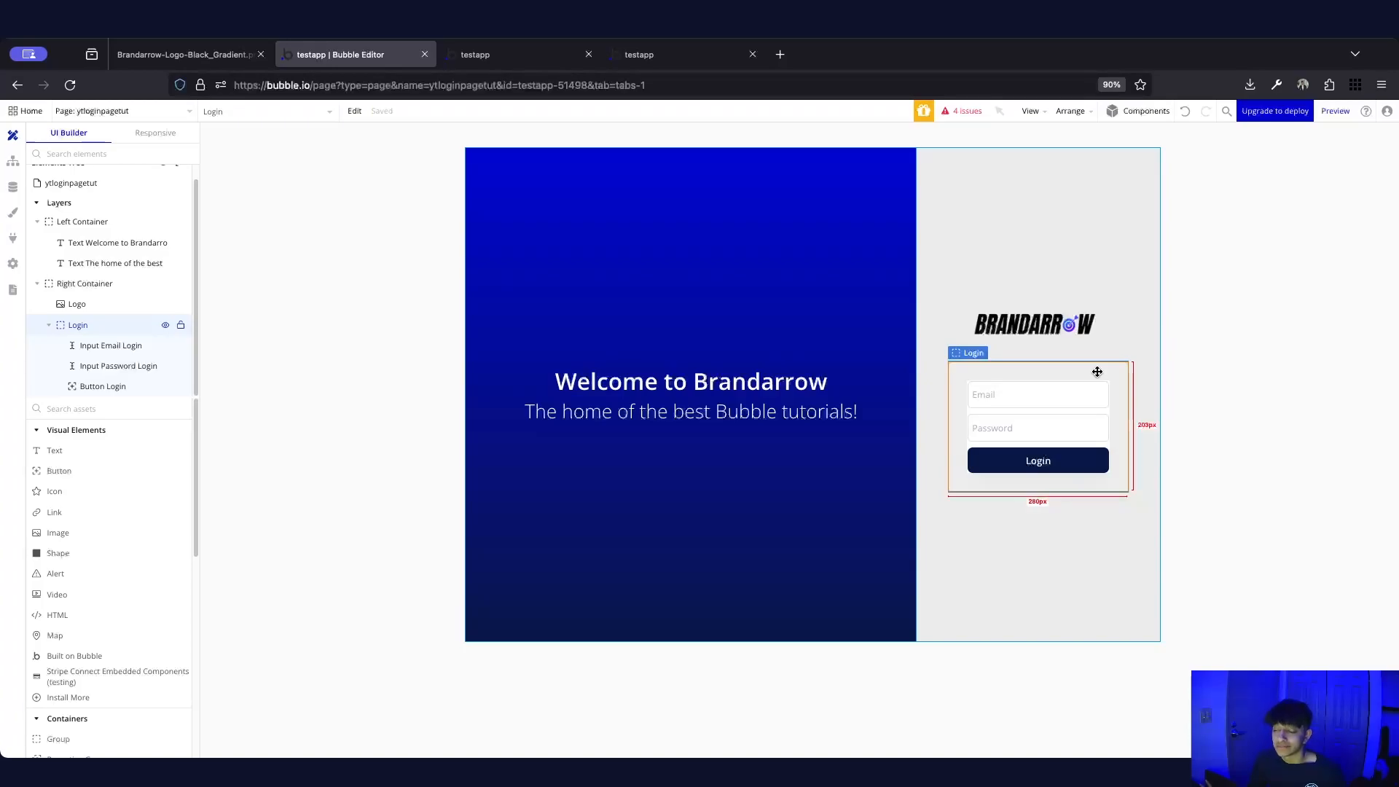
Paste a duplicate of the Login card and rename it Signup
key("super+v")
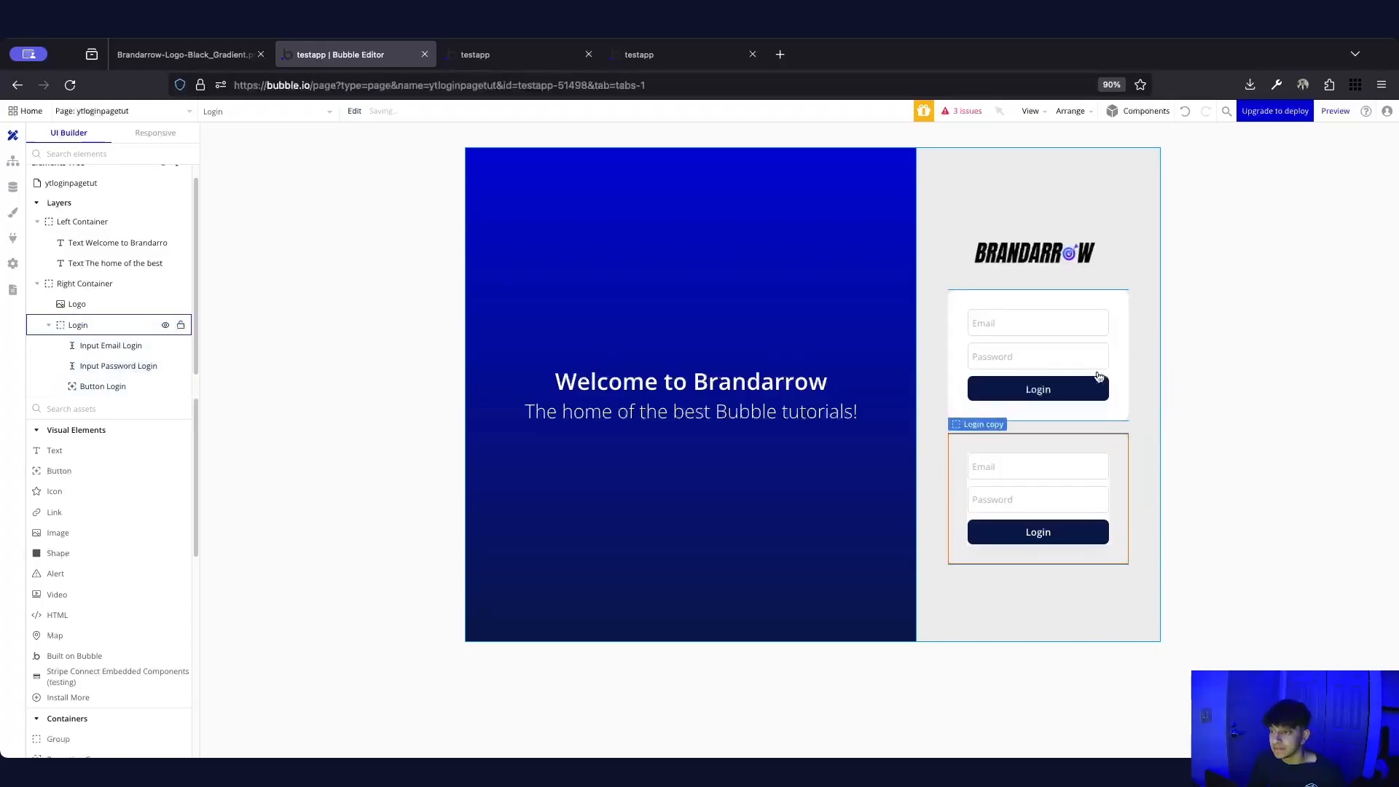
double_click(1111, 444)
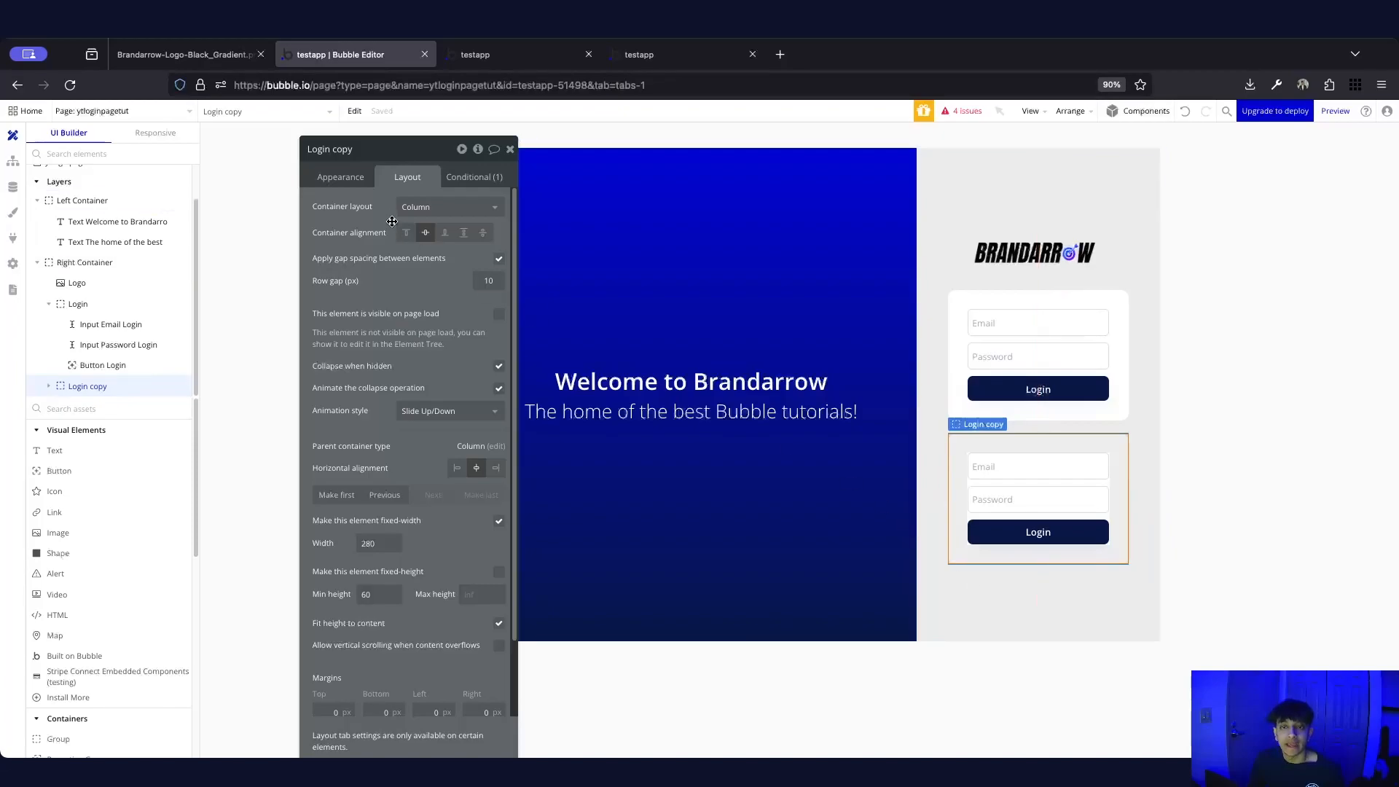
left_click(349, 147)
type("Signup")
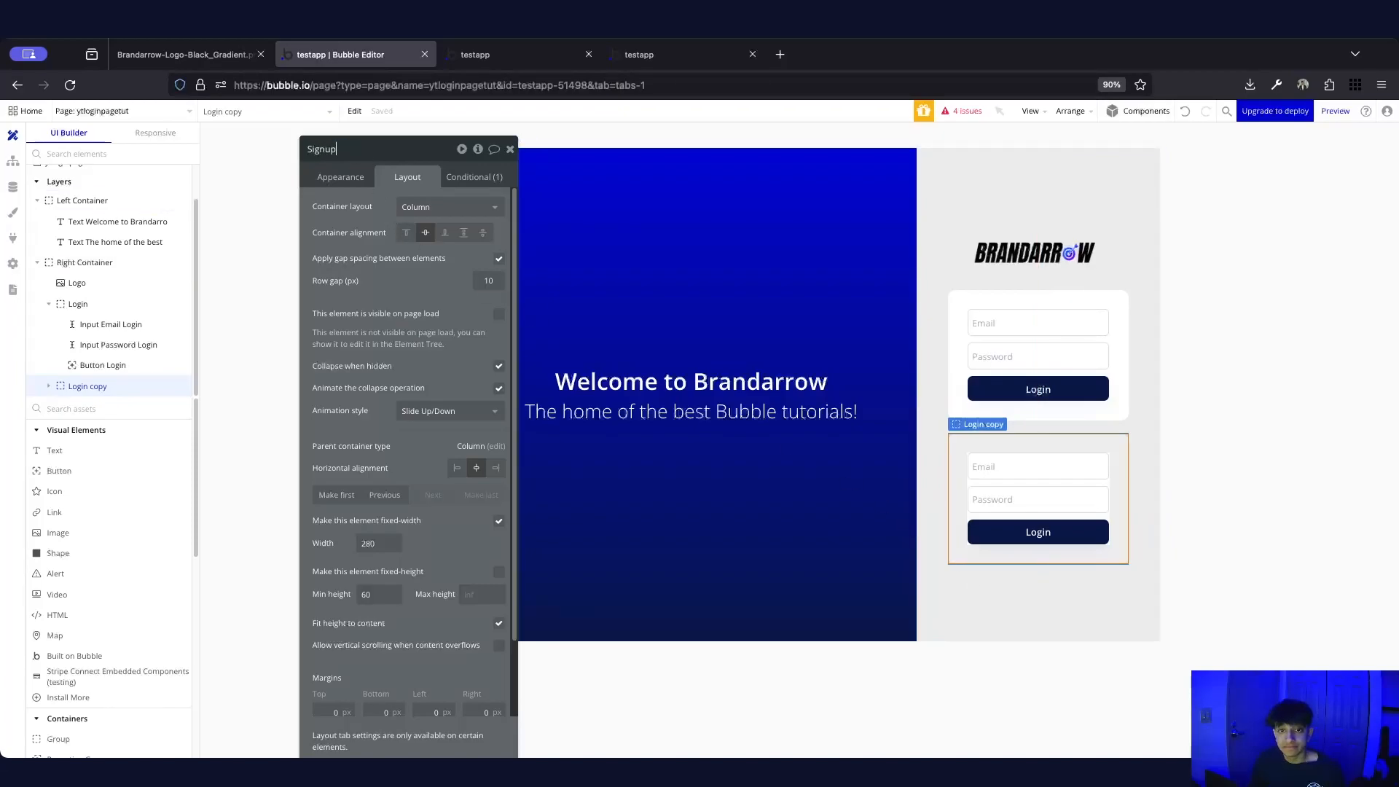
key("Return")
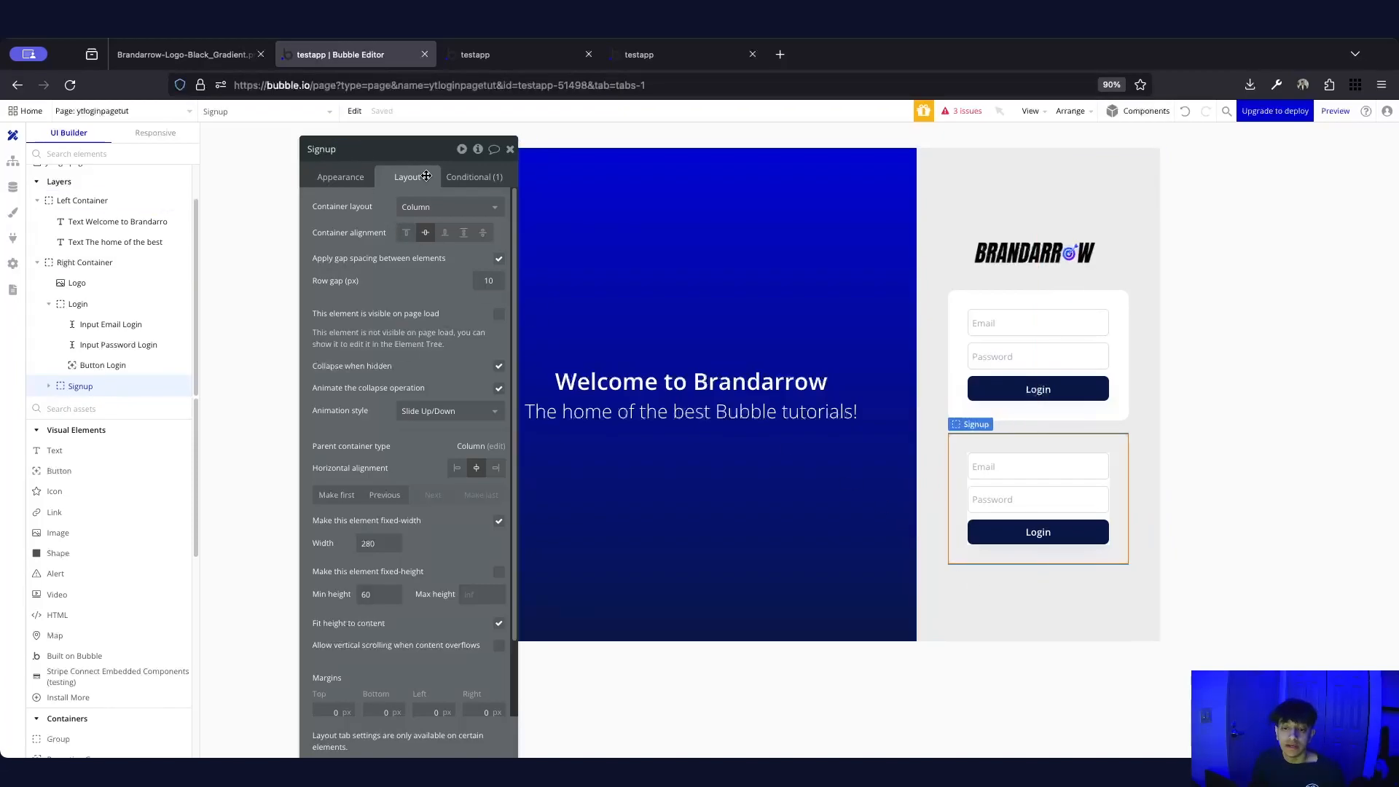
Change the Signup card's visibility condition to ytloginpagetut's show is signup
left_click(503, 176)
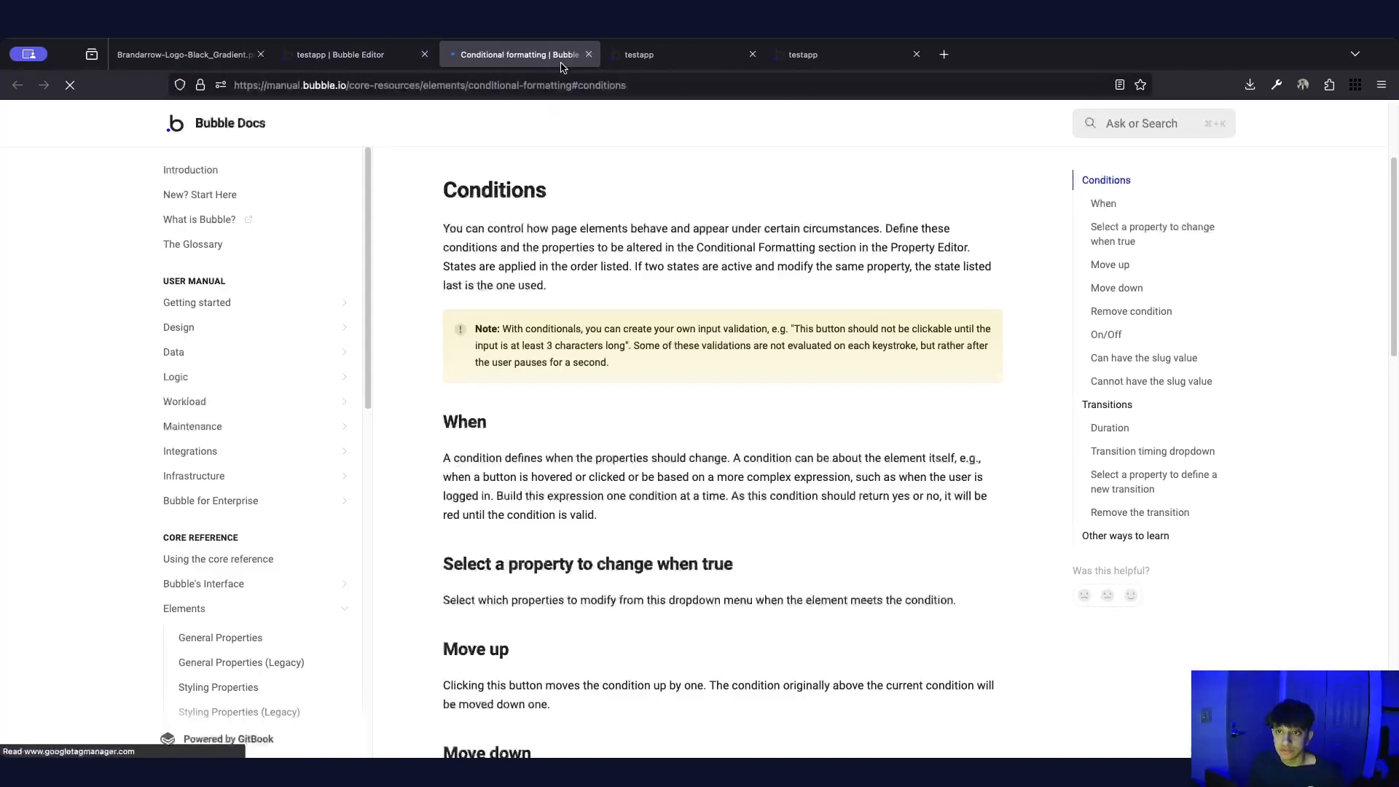
left_click(589, 56)
left_click(448, 177)
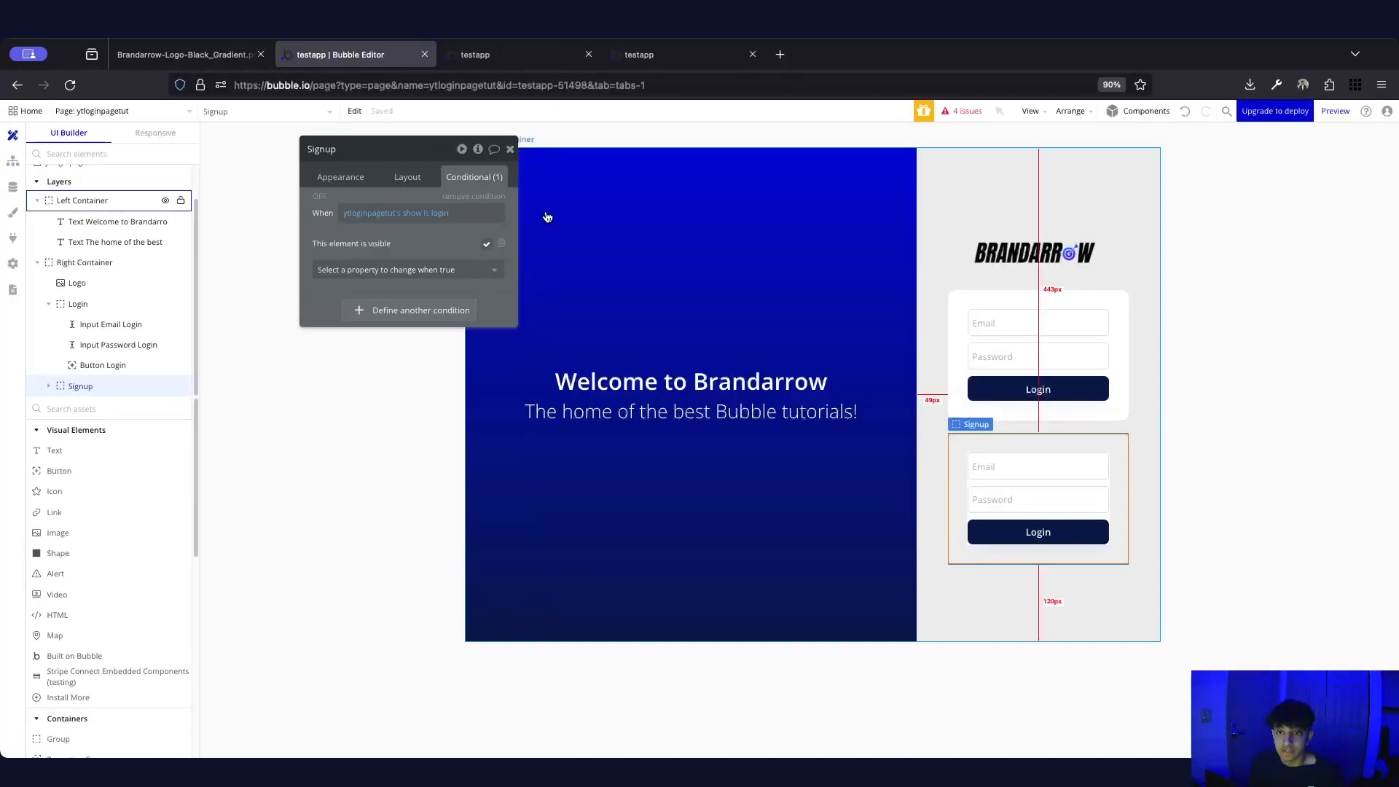
left_click(446, 213)
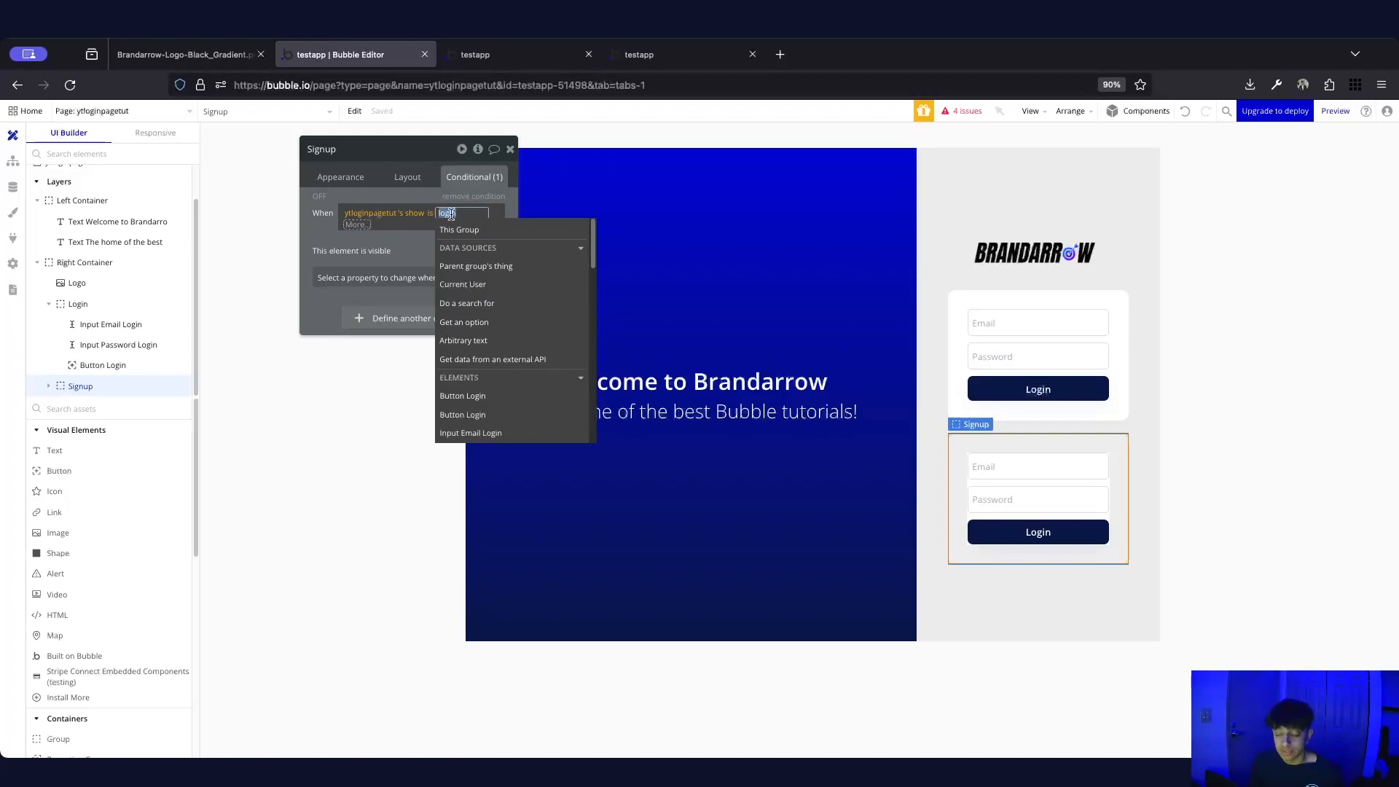
type("signup")
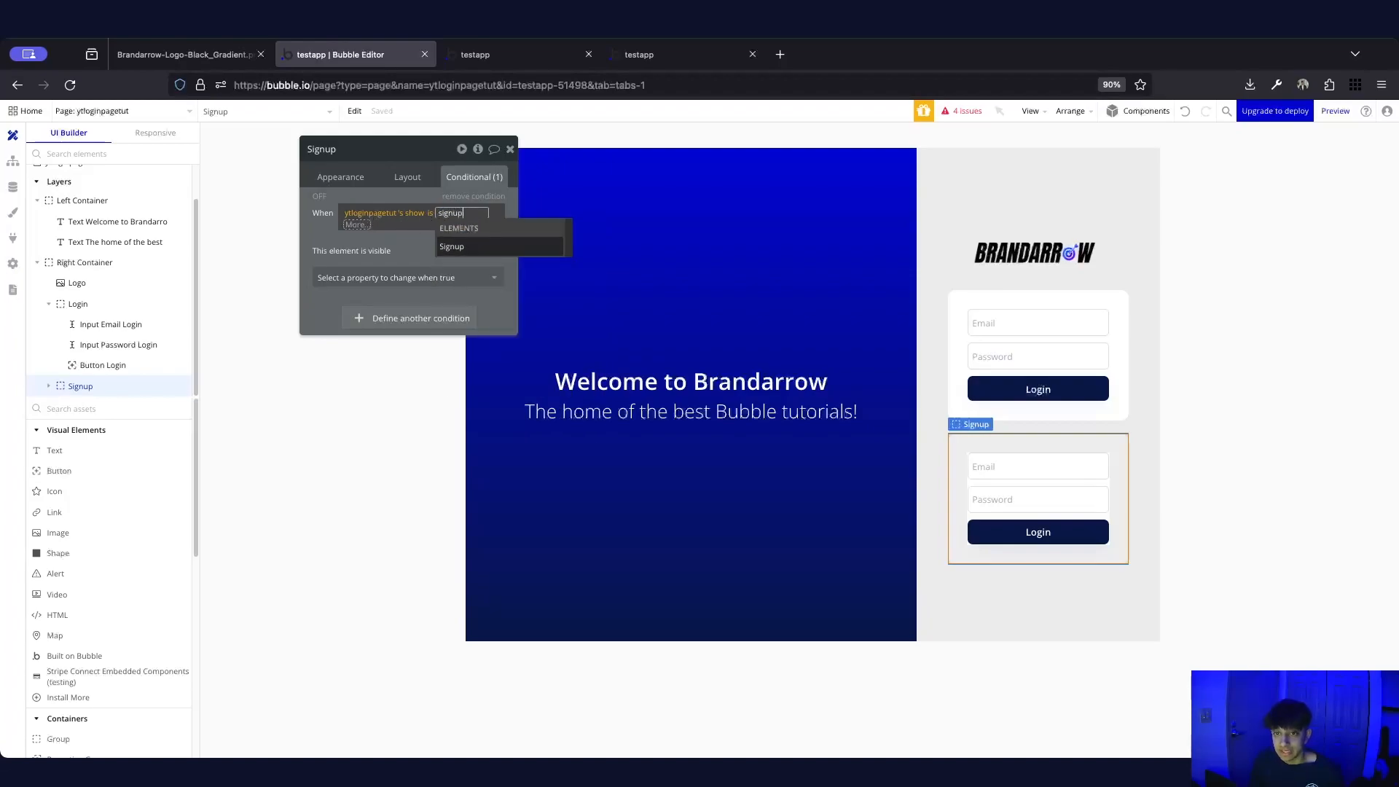
left_click(318, 216)
left_click(318, 217)
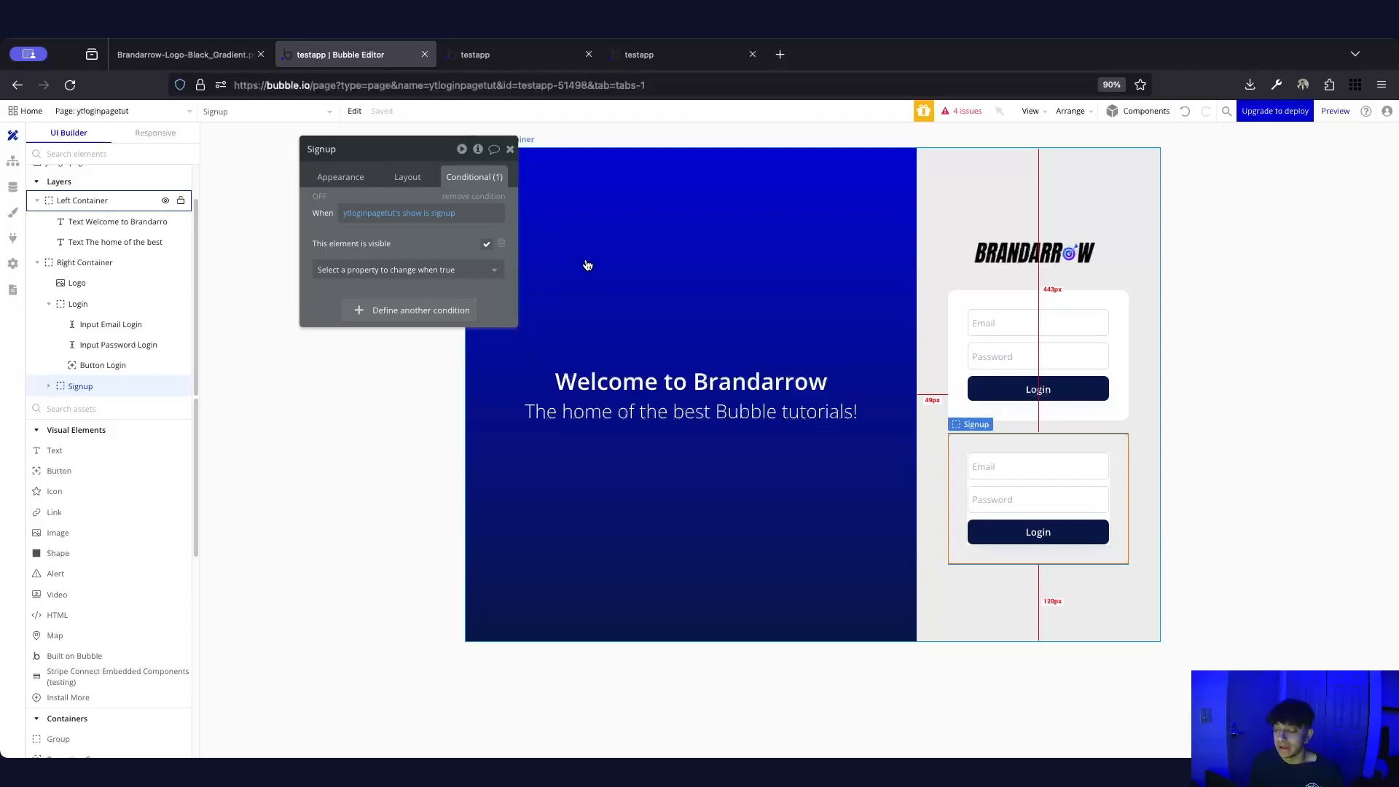
left_click(1055, 468)
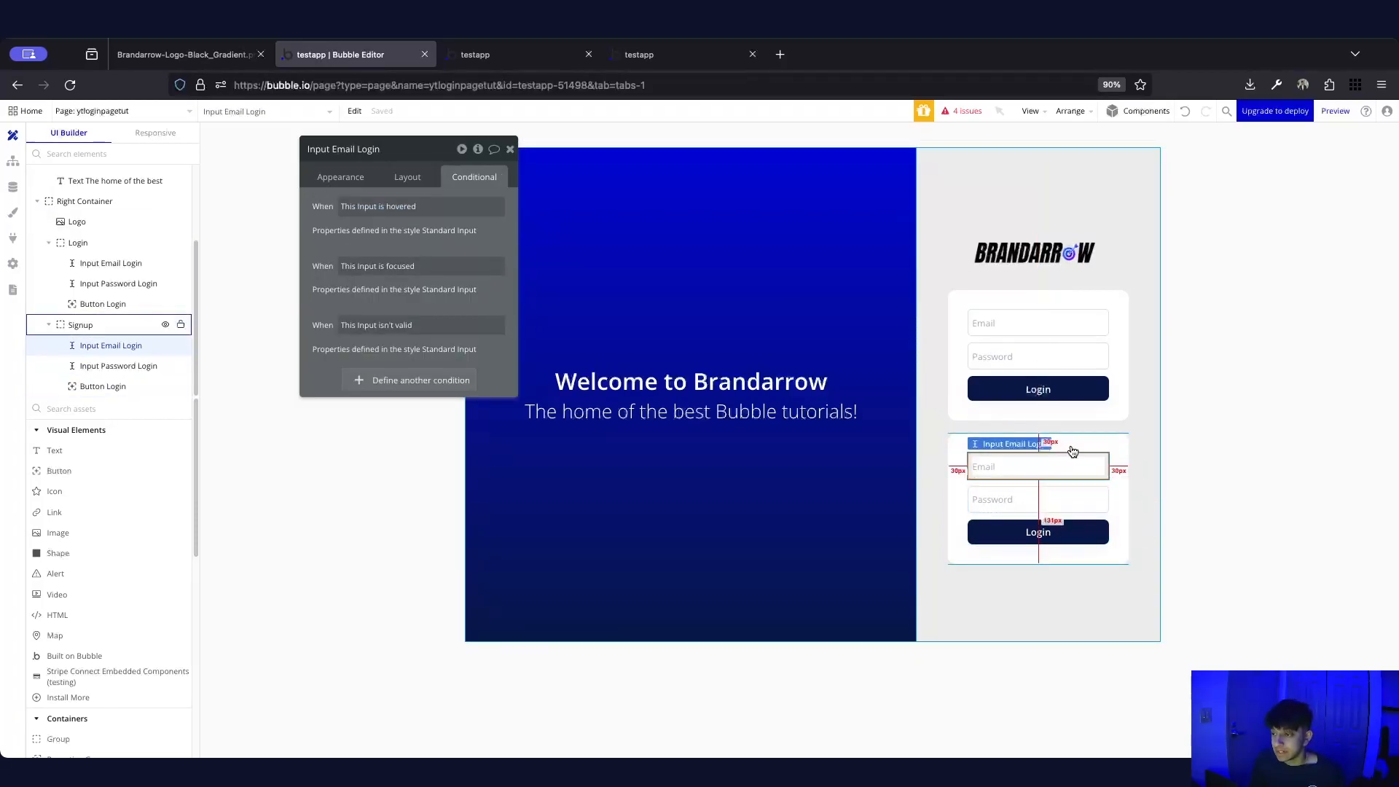
Rename the Signup card's inputs to Input Email Signup and Input Password Signup
left_click(339, 177)
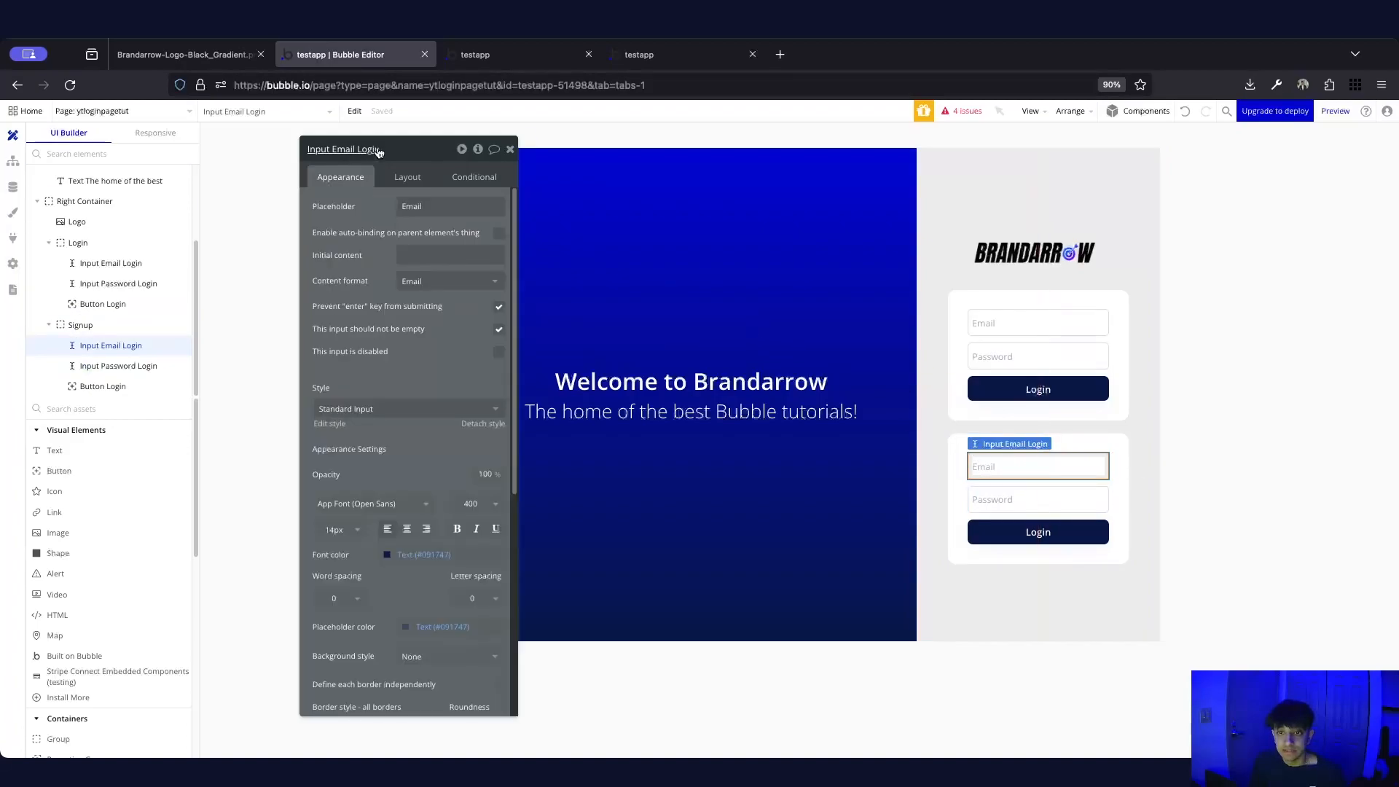
double_click(368, 148)
type("Signup")
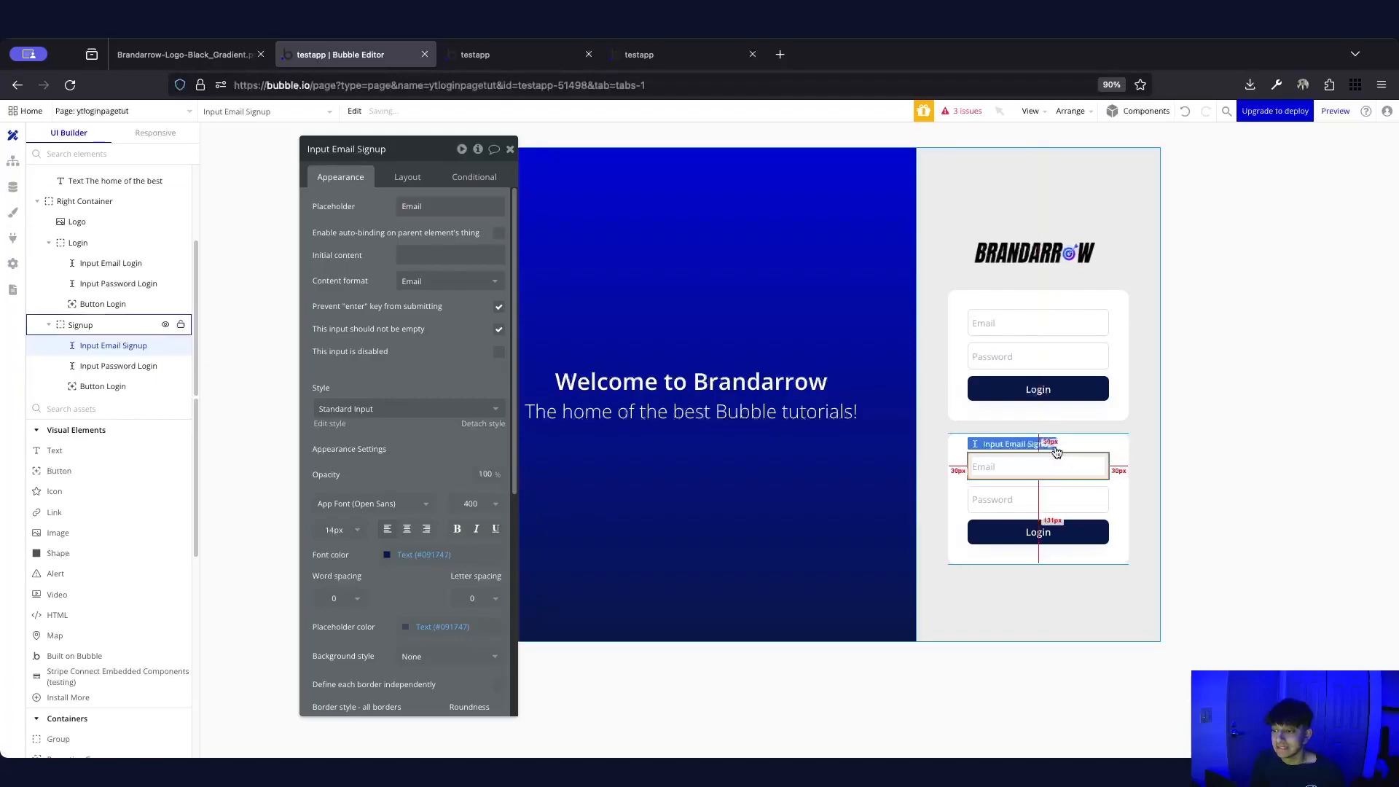
left_click(1047, 502)
double_click(386, 149)
type("Signup")
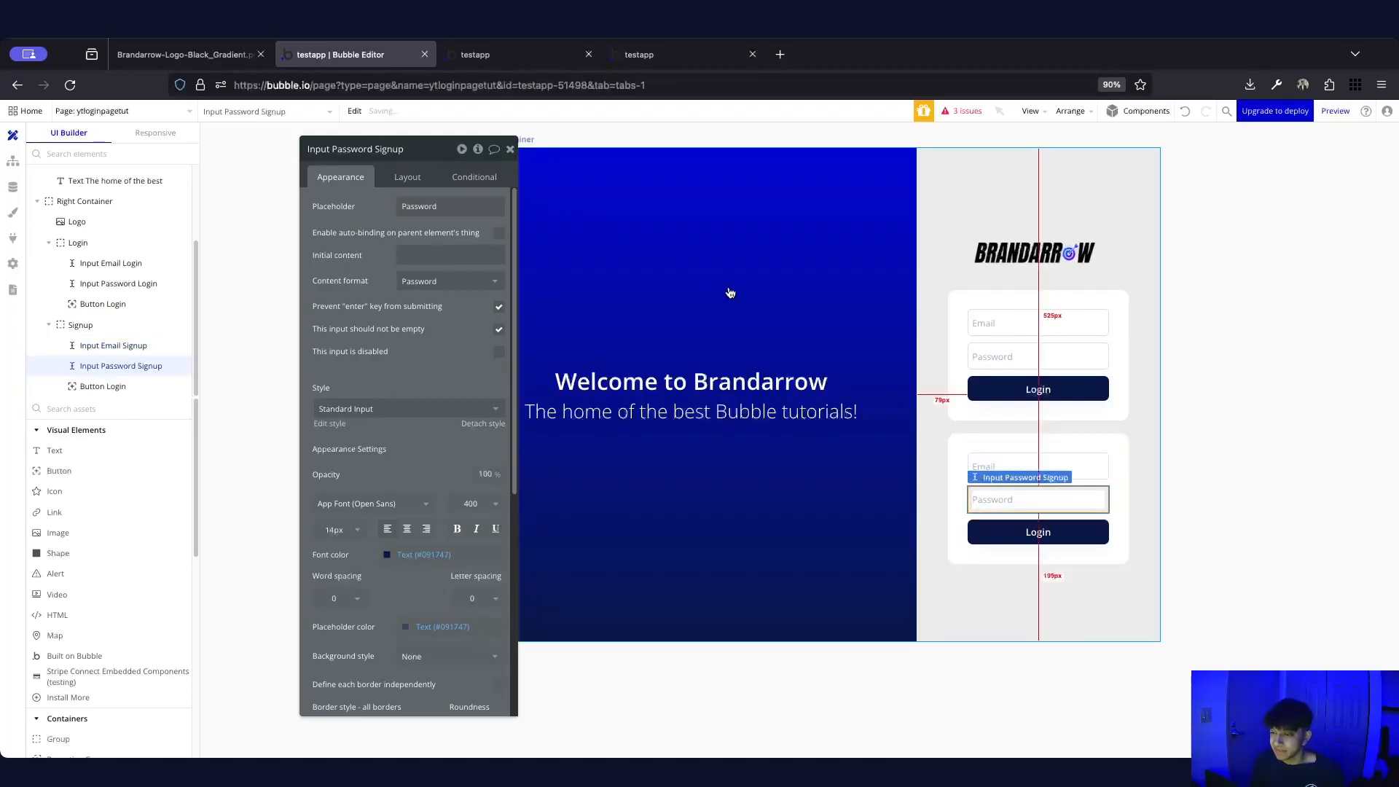
Rename the card's button to Button Signup and change its caption to Signup
left_click(1032, 523)
double_click(349, 150)
type("Si")
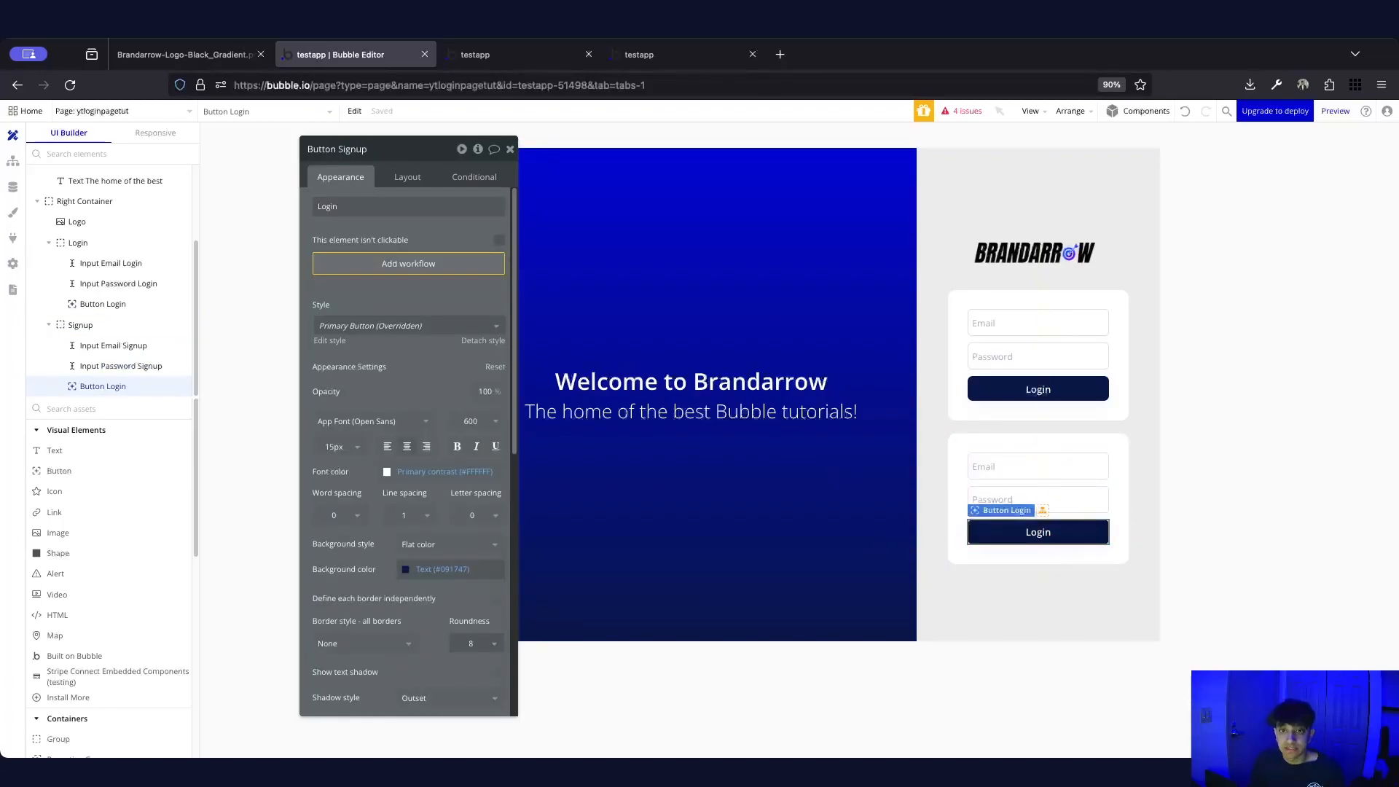
double_click(358, 207)
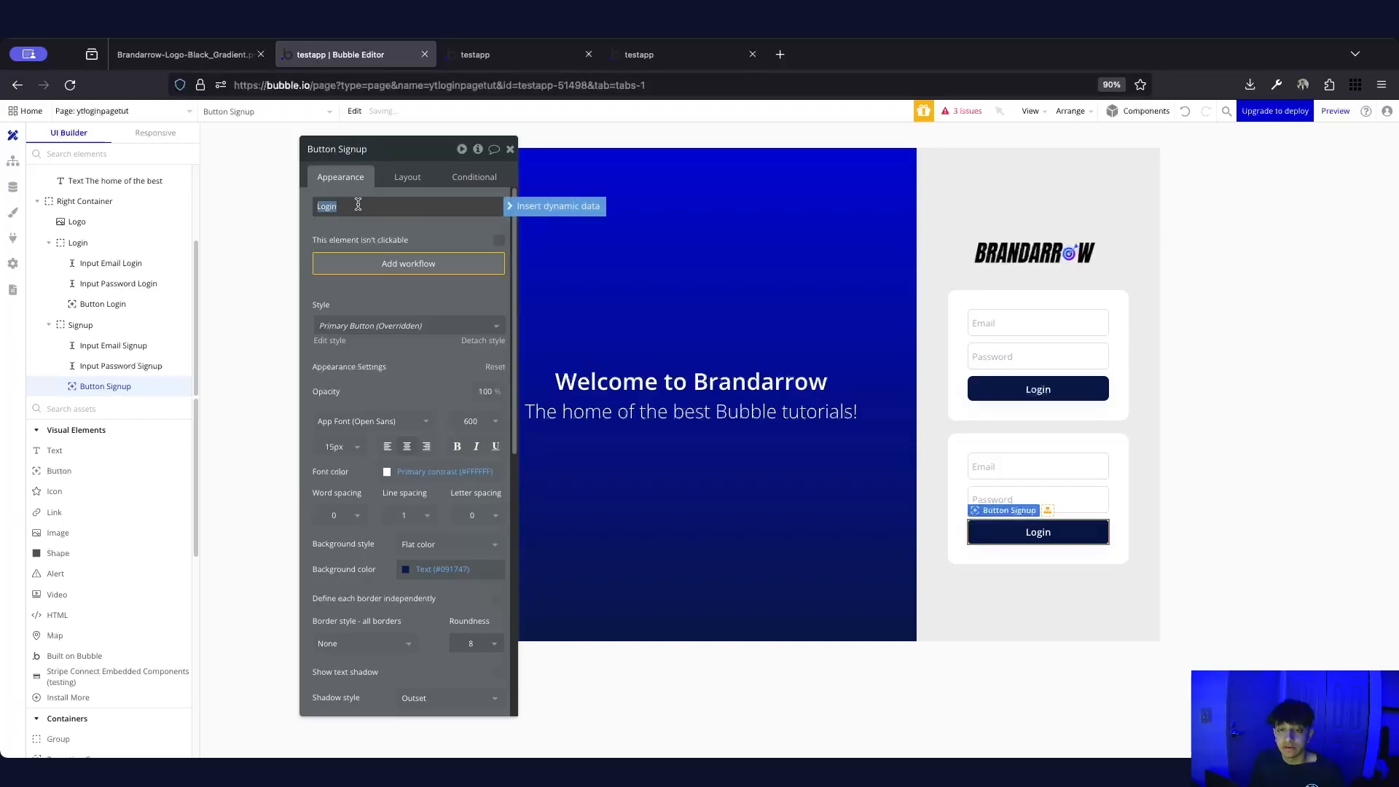
type("Signup")
left_click(375, 234)
left_click(1208, 475)
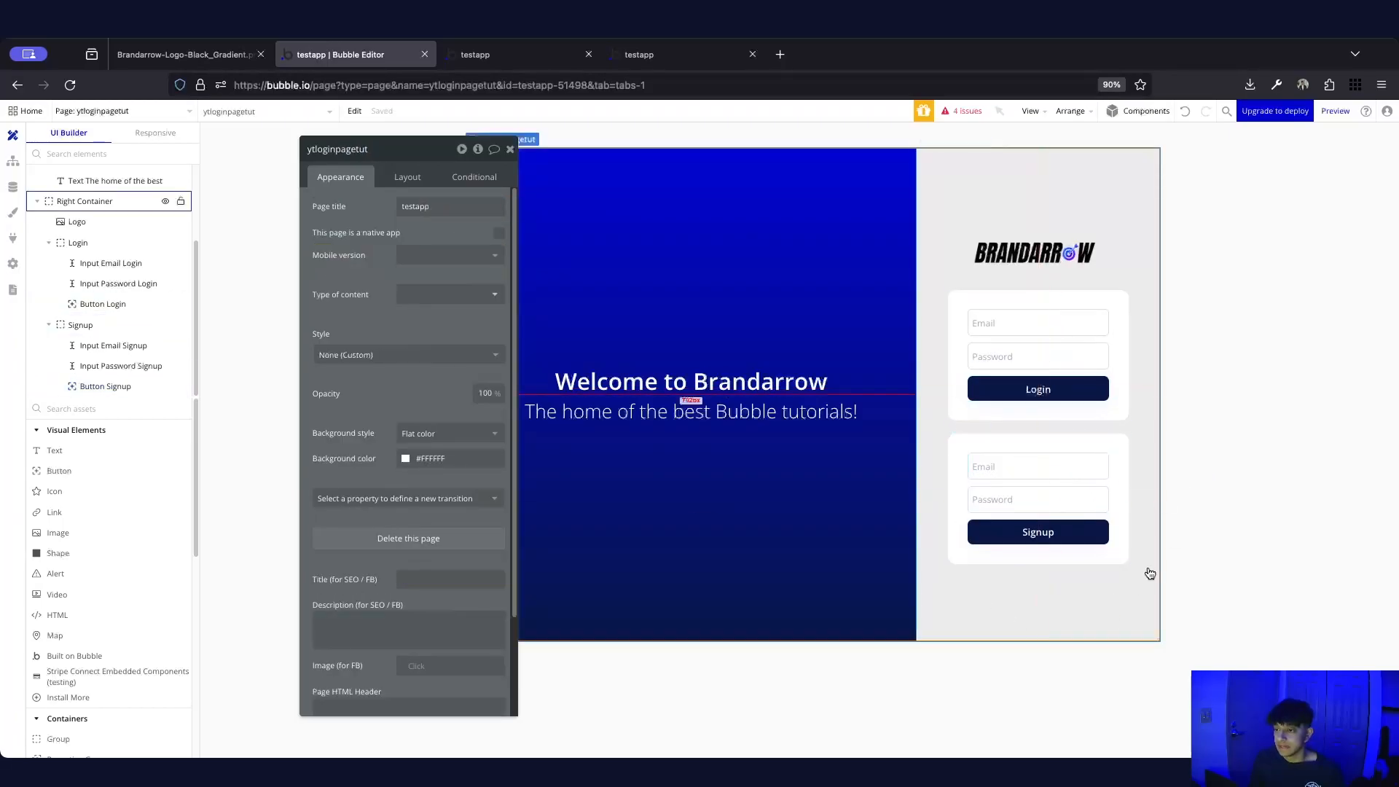
left_click(1057, 468)
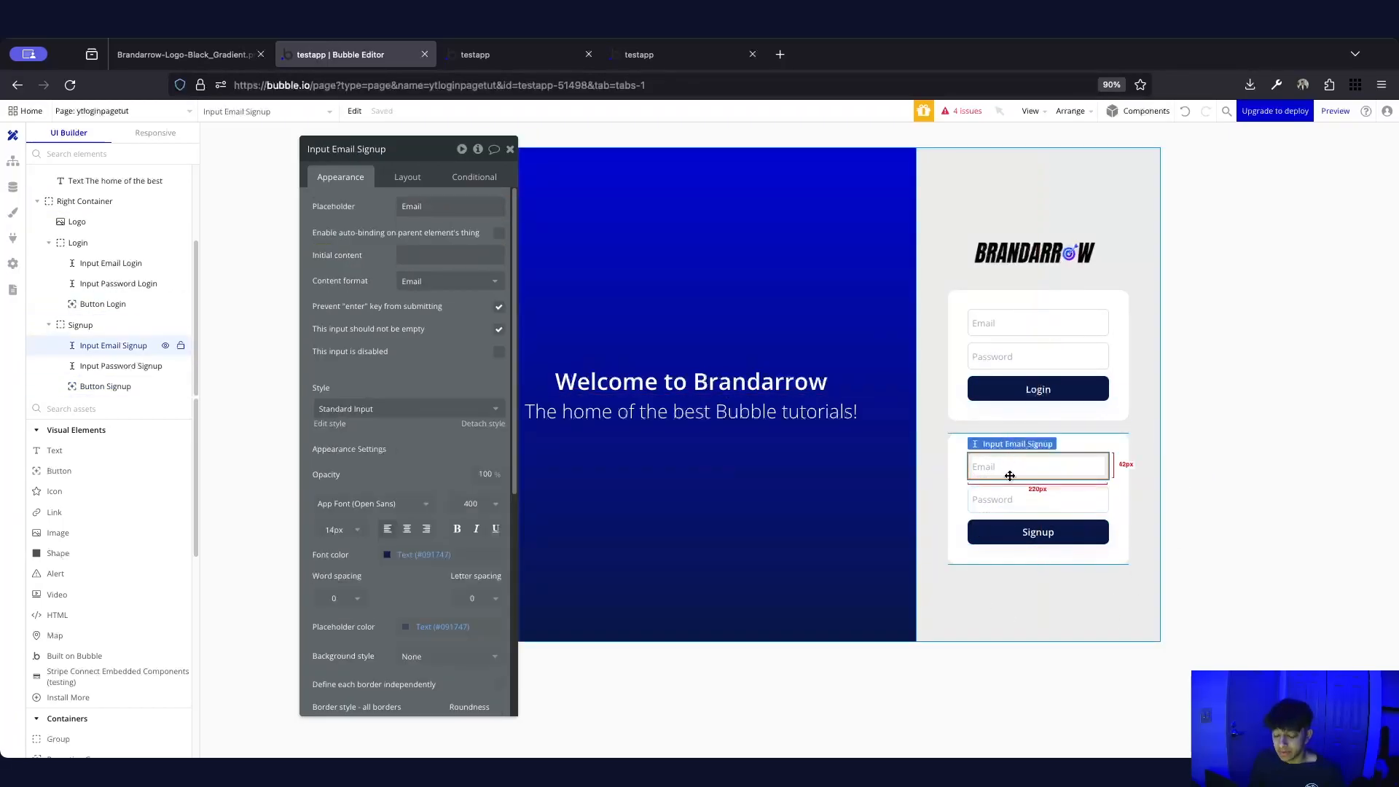
Duplicate Input Email Signup, make the copy first, with placeholder Name and Text content format
key("ctrl+c")
key("ctrl+v")
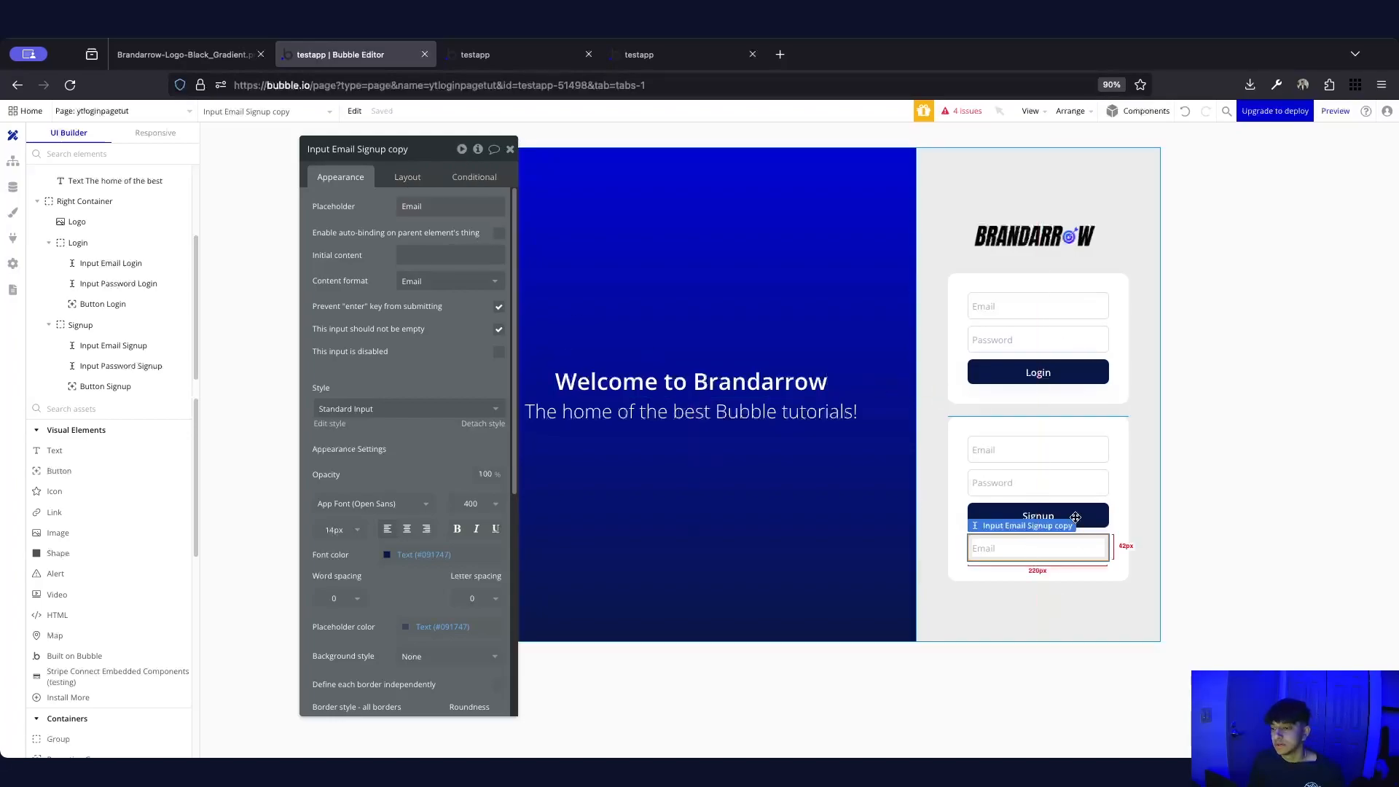
left_click(409, 178)
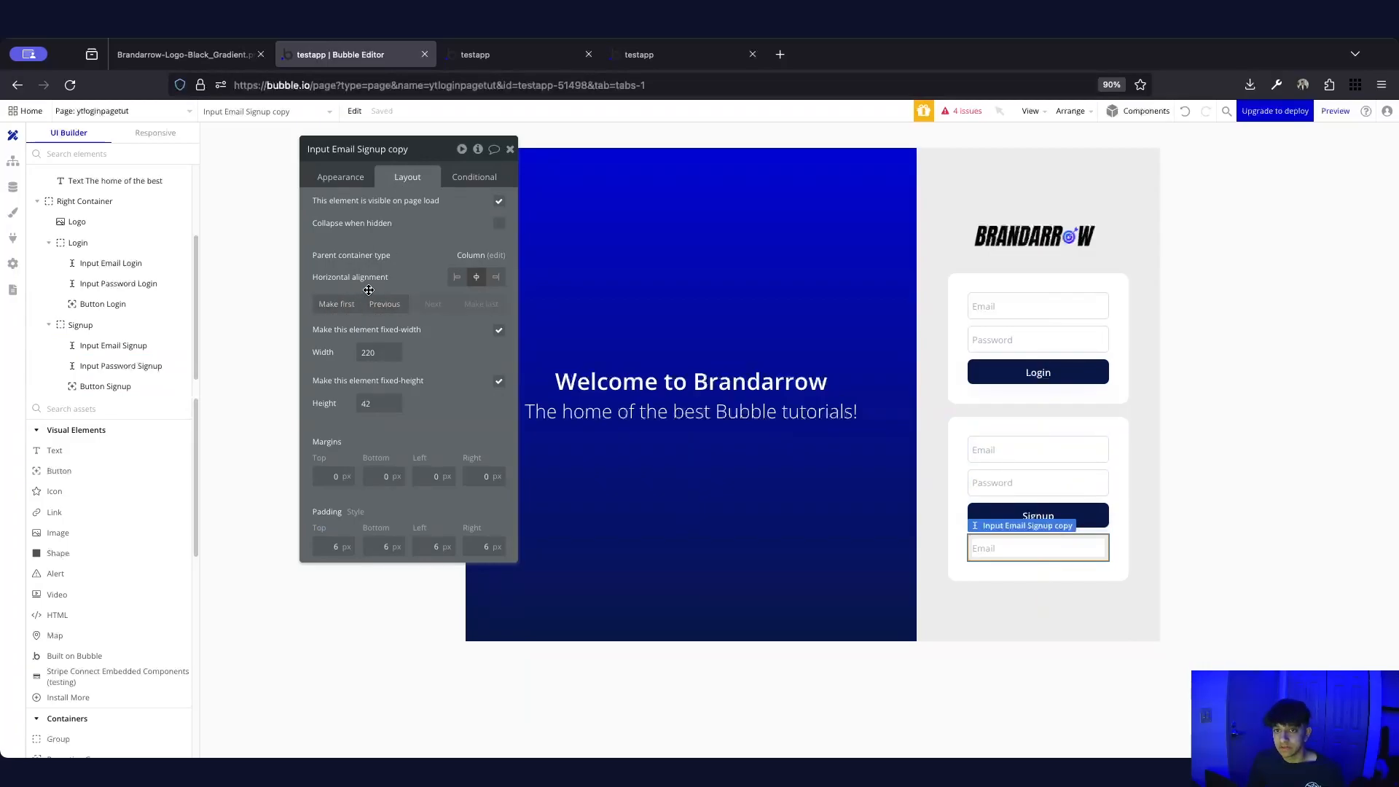
left_click(337, 304)
left_click(341, 177)
double_click(435, 199)
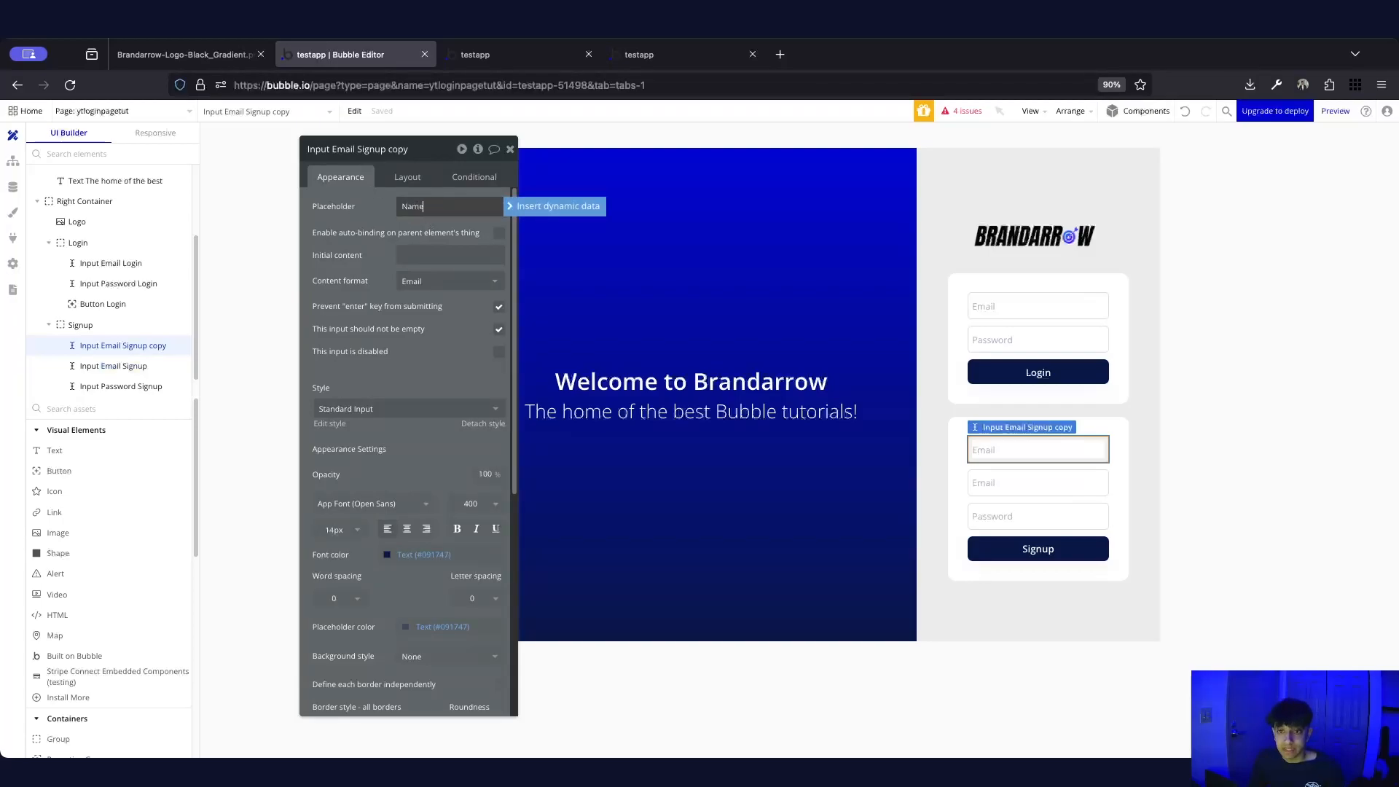
left_click(429, 283)
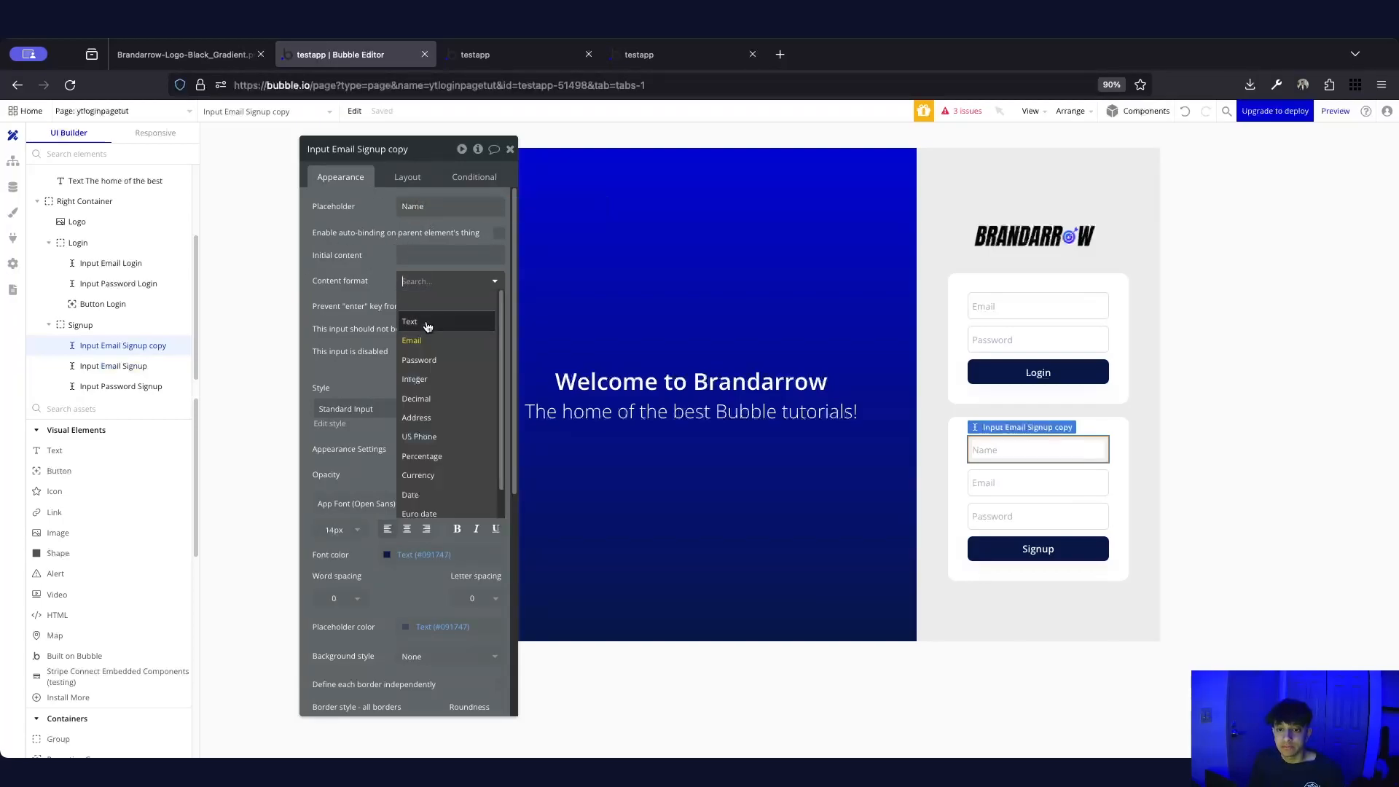
left_click(428, 323)
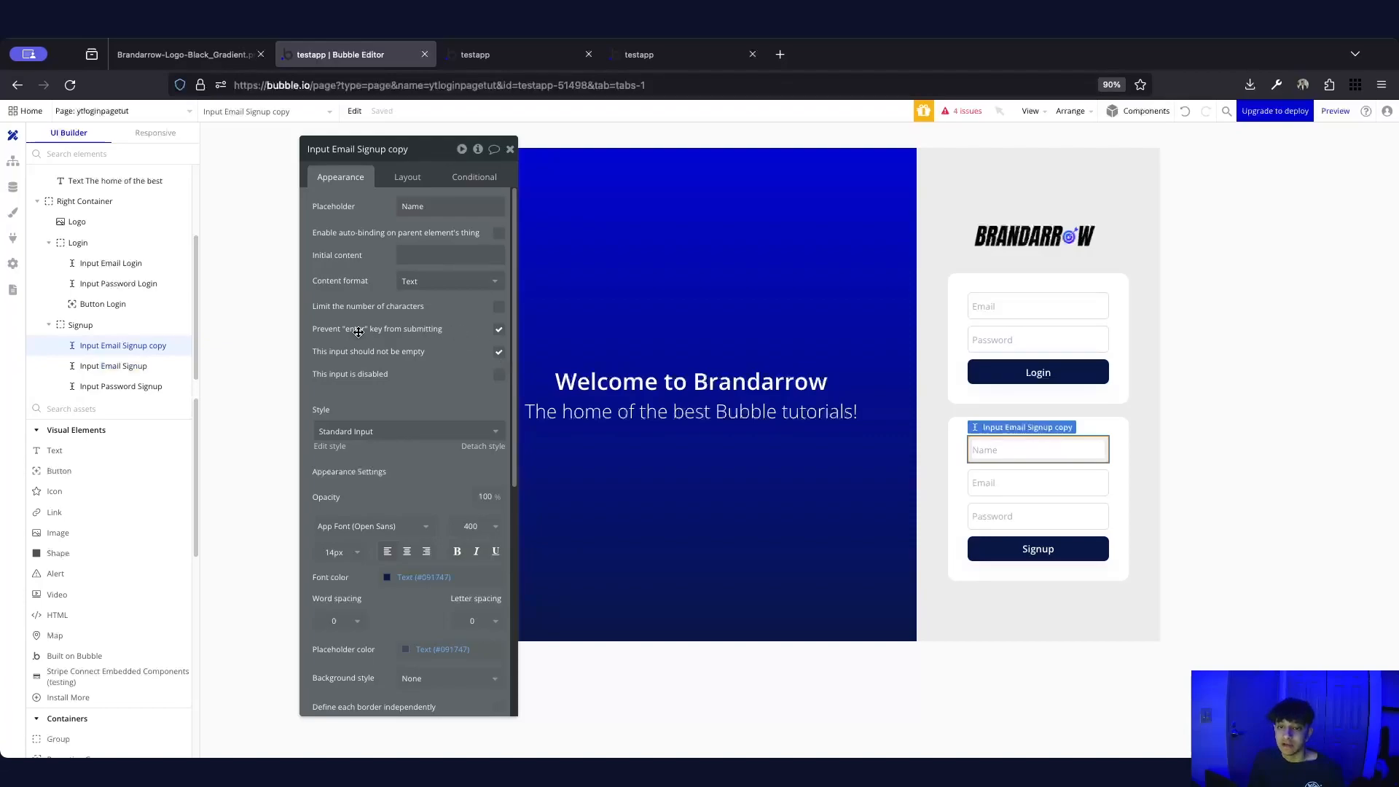
left_click(1279, 425)
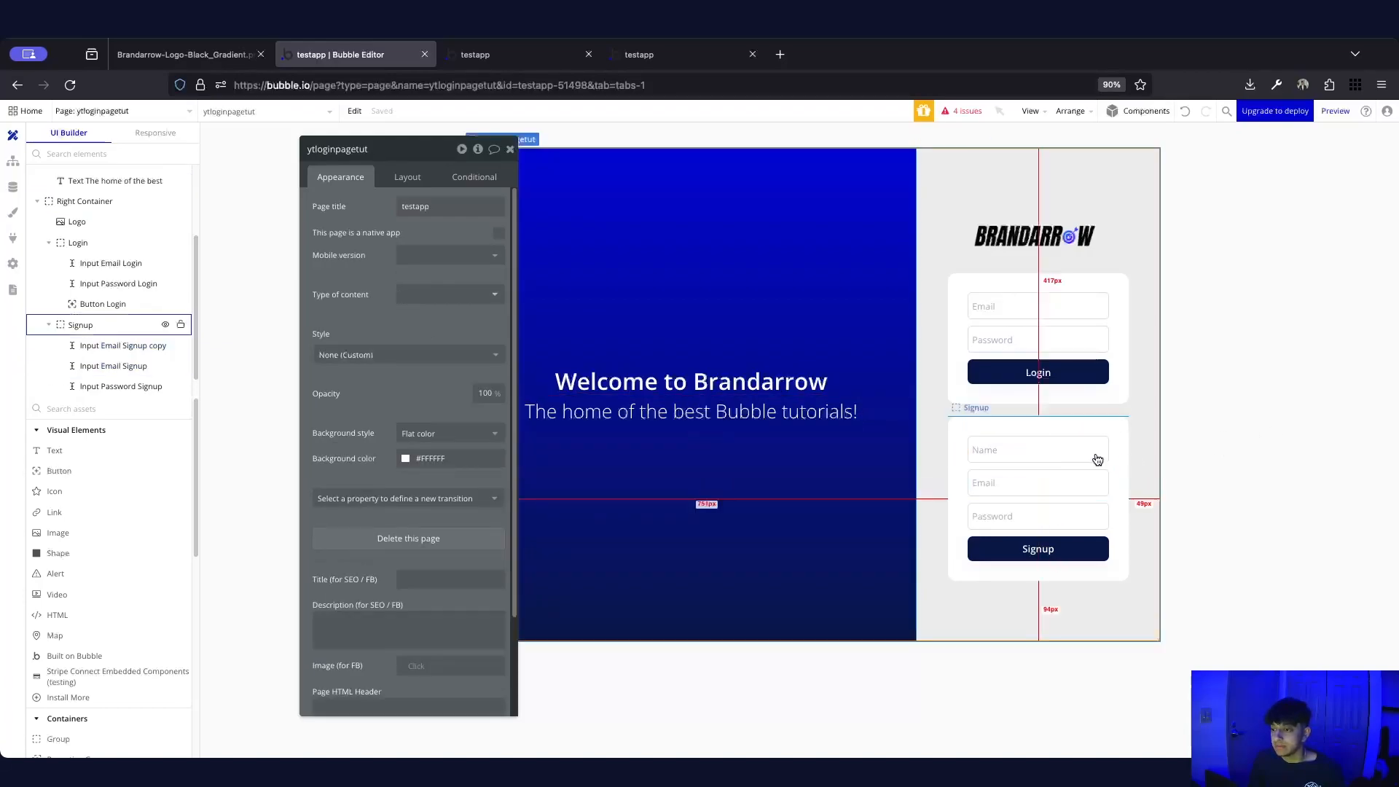
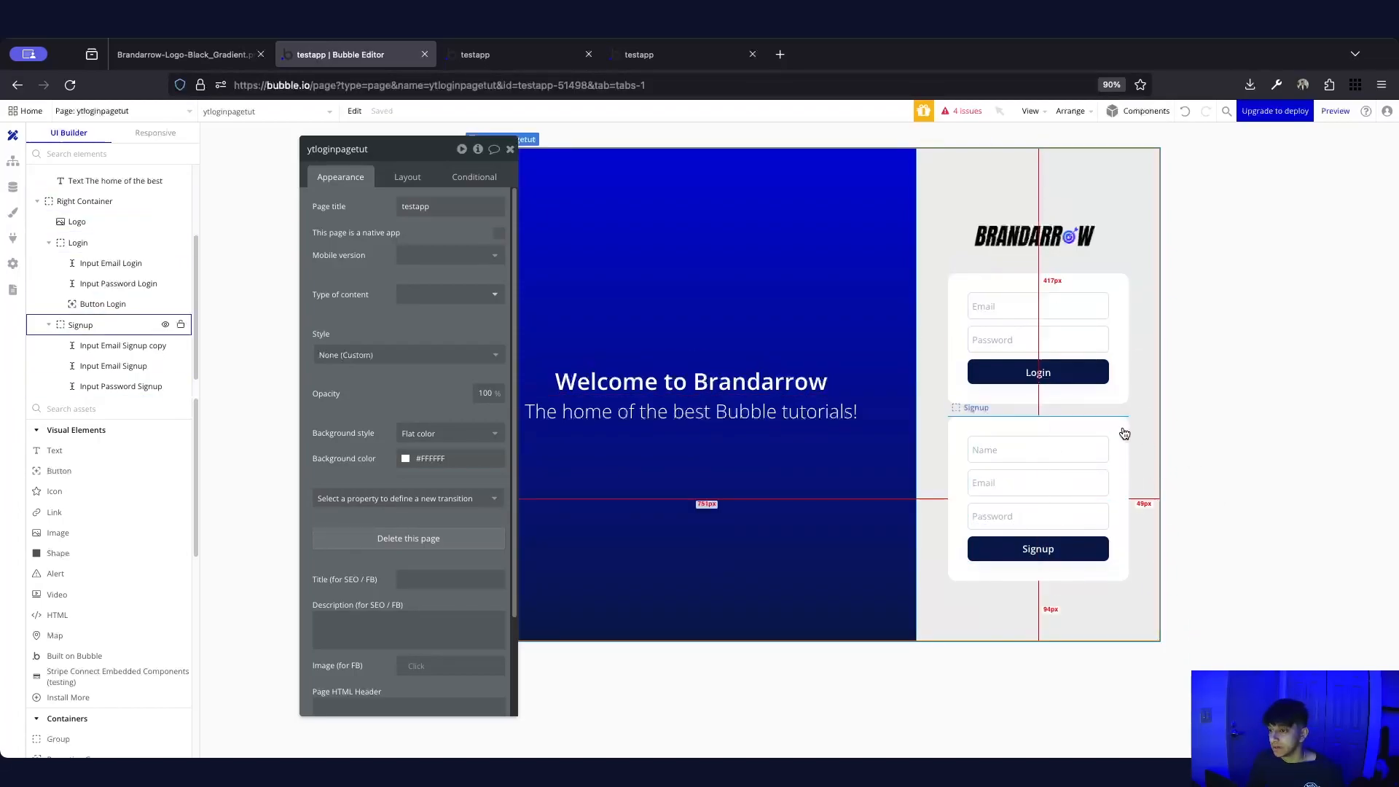
Duplicate the Login card and rename the copy Reset
left_click(1057, 284)
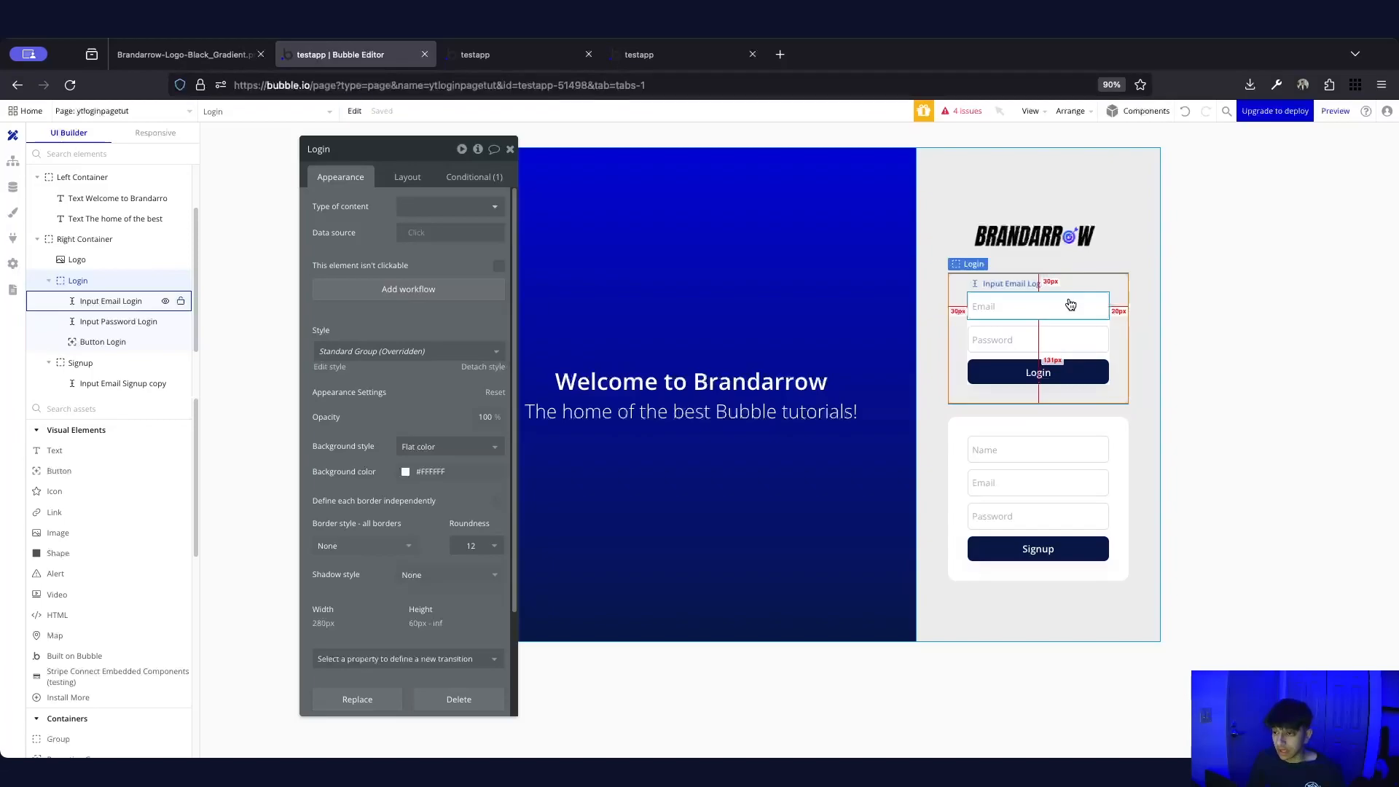
key("super+c")
key("super+v")
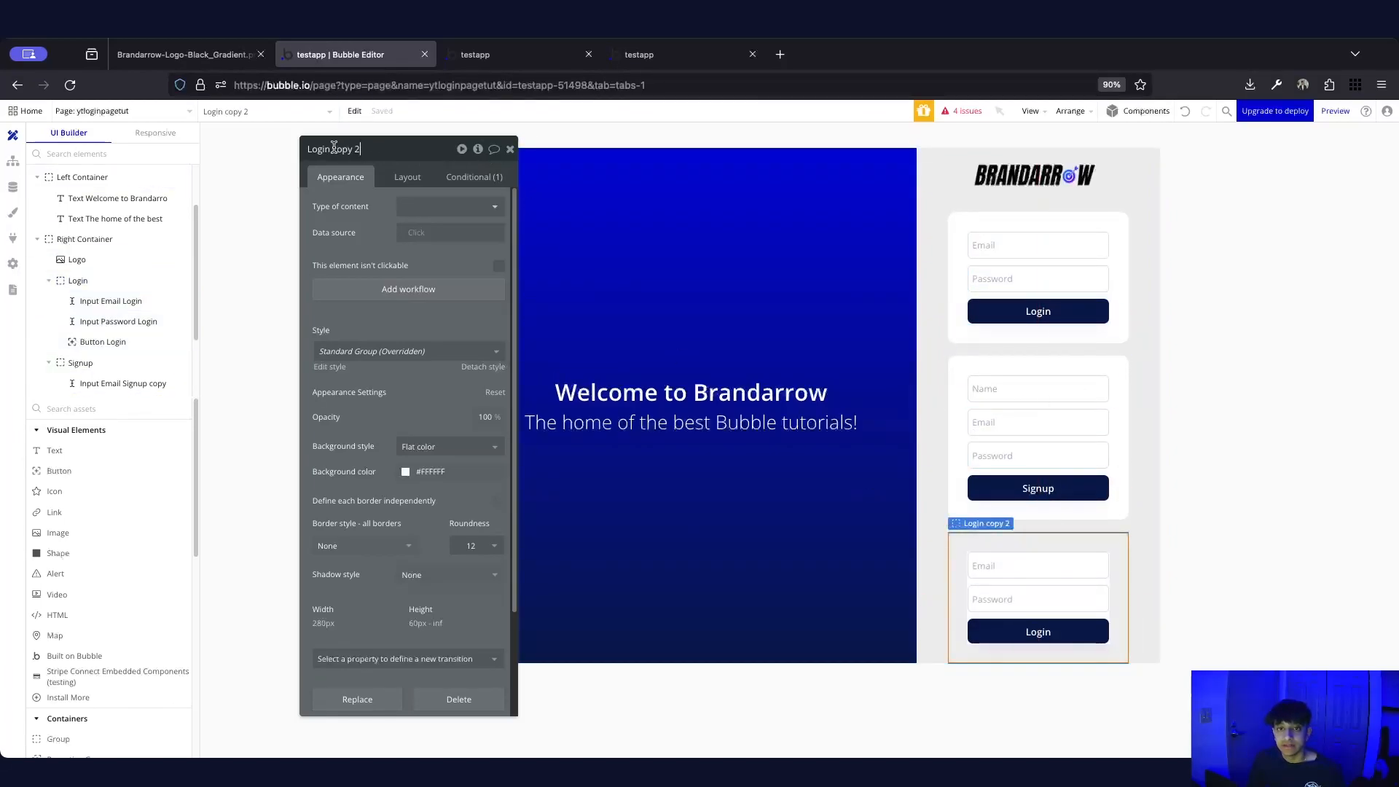
key("super+a")
type("Reset")
key("Return")
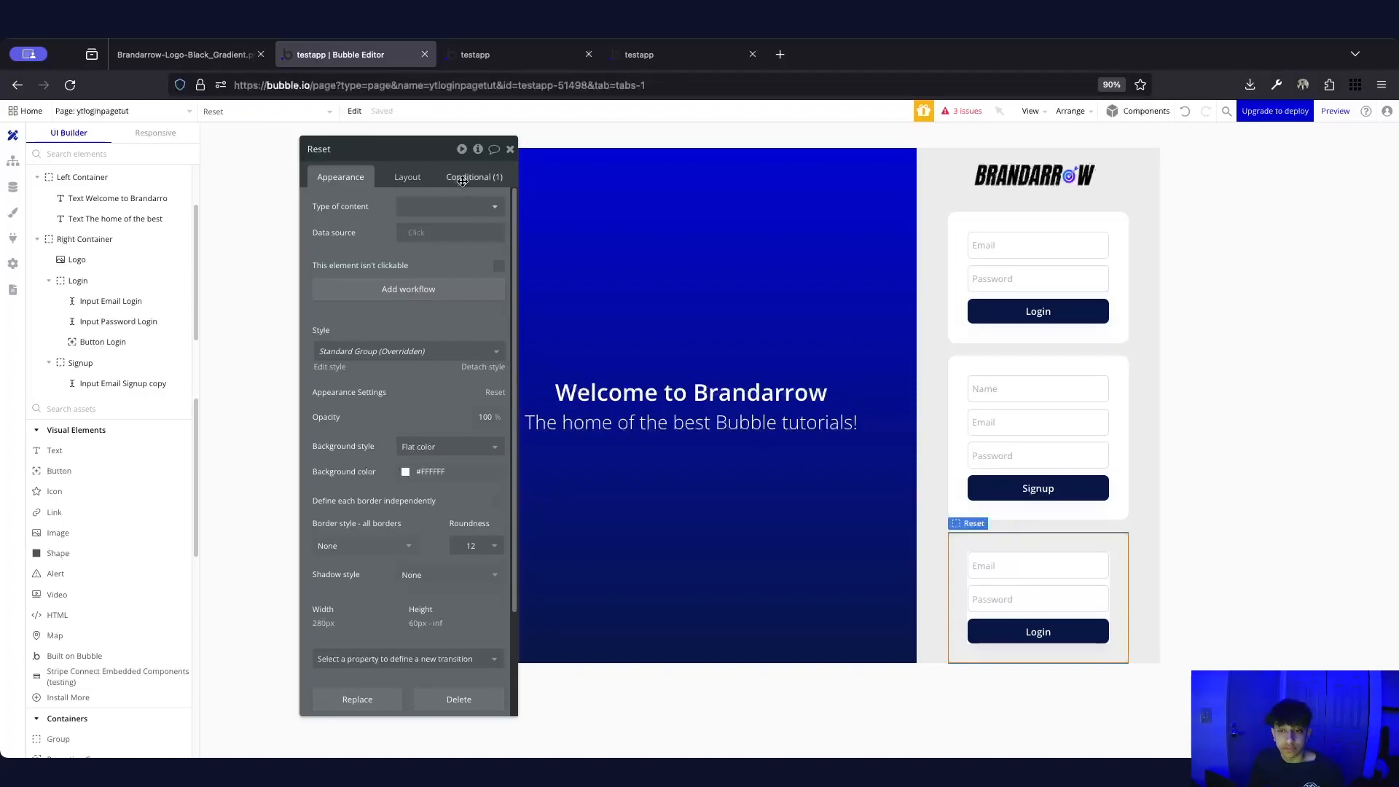
Change the Reset card's visibility condition so it shows when the show value is 'reset'
left_click(463, 182)
left_click(440, 218)
type("reset")
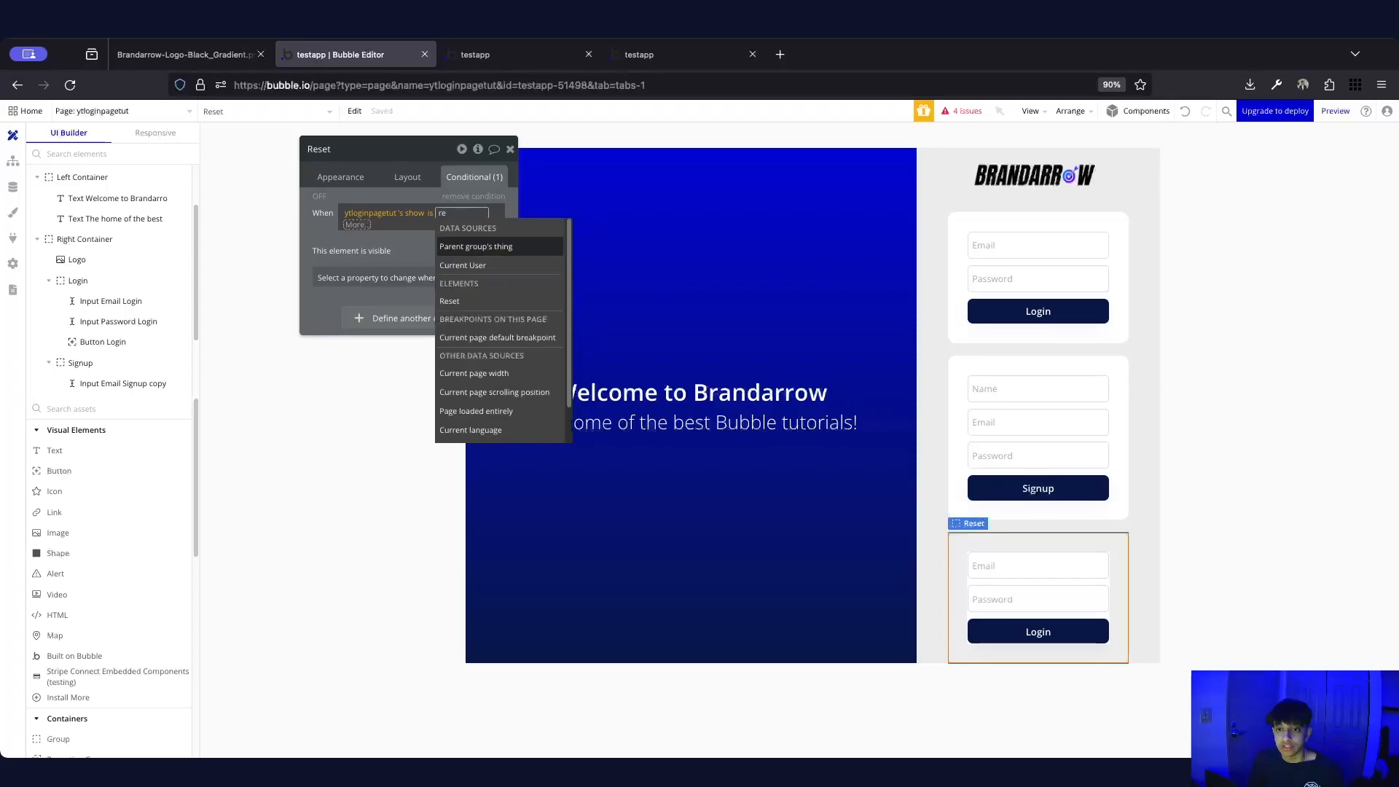
left_click(329, 217)
left_click(329, 218)
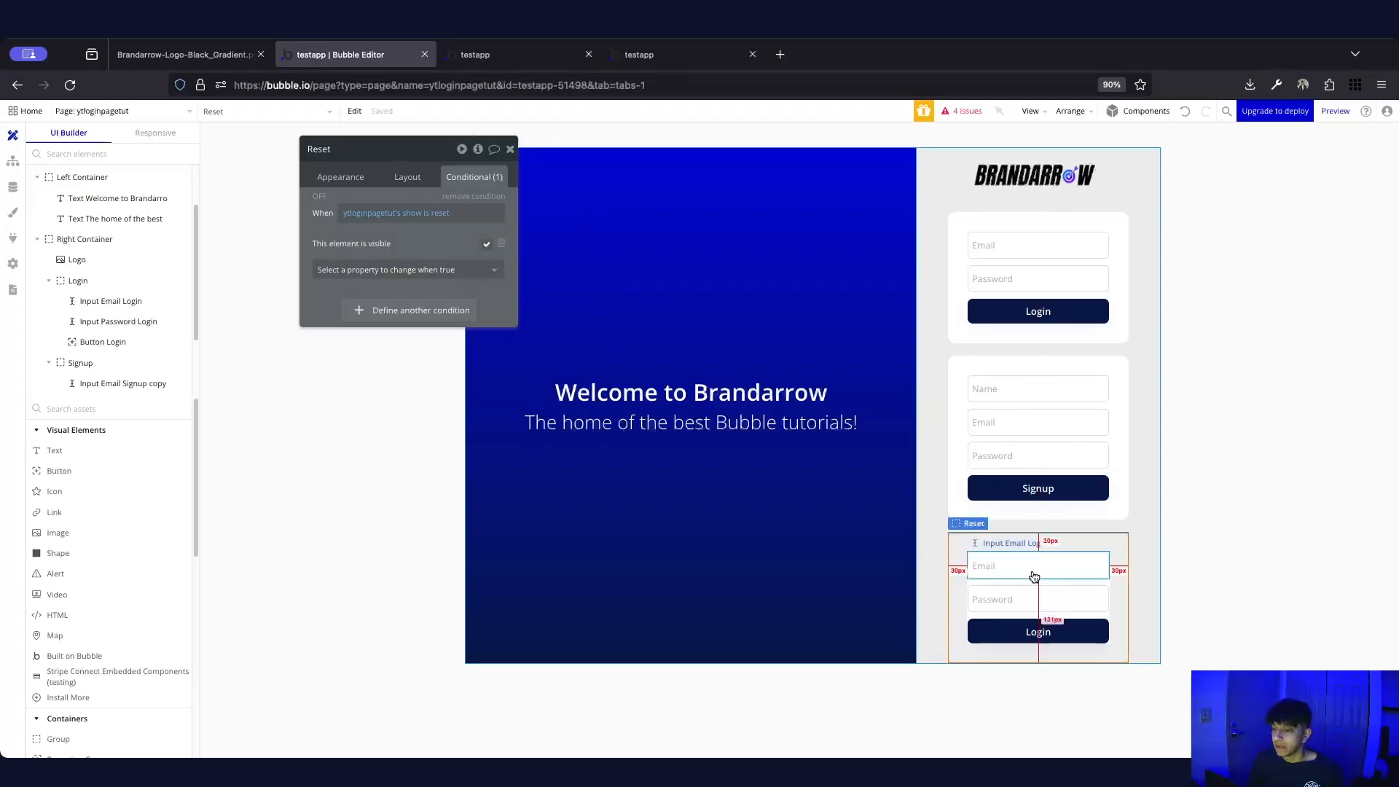
left_click(1028, 597)
right_click(1016, 592)
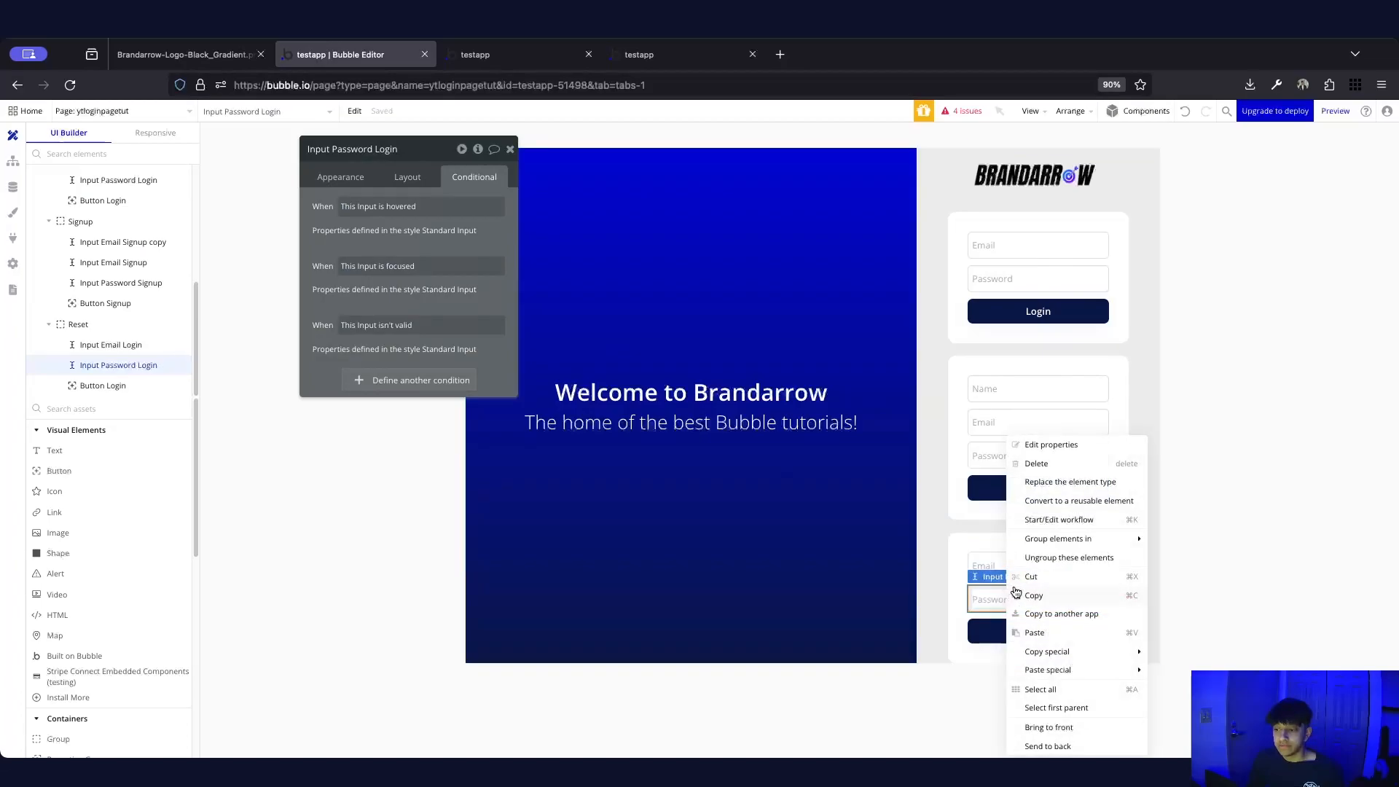
Delete the Reset card's password field and rename its email input Input Email Reset
left_click(1038, 464)
left_click(1056, 570)
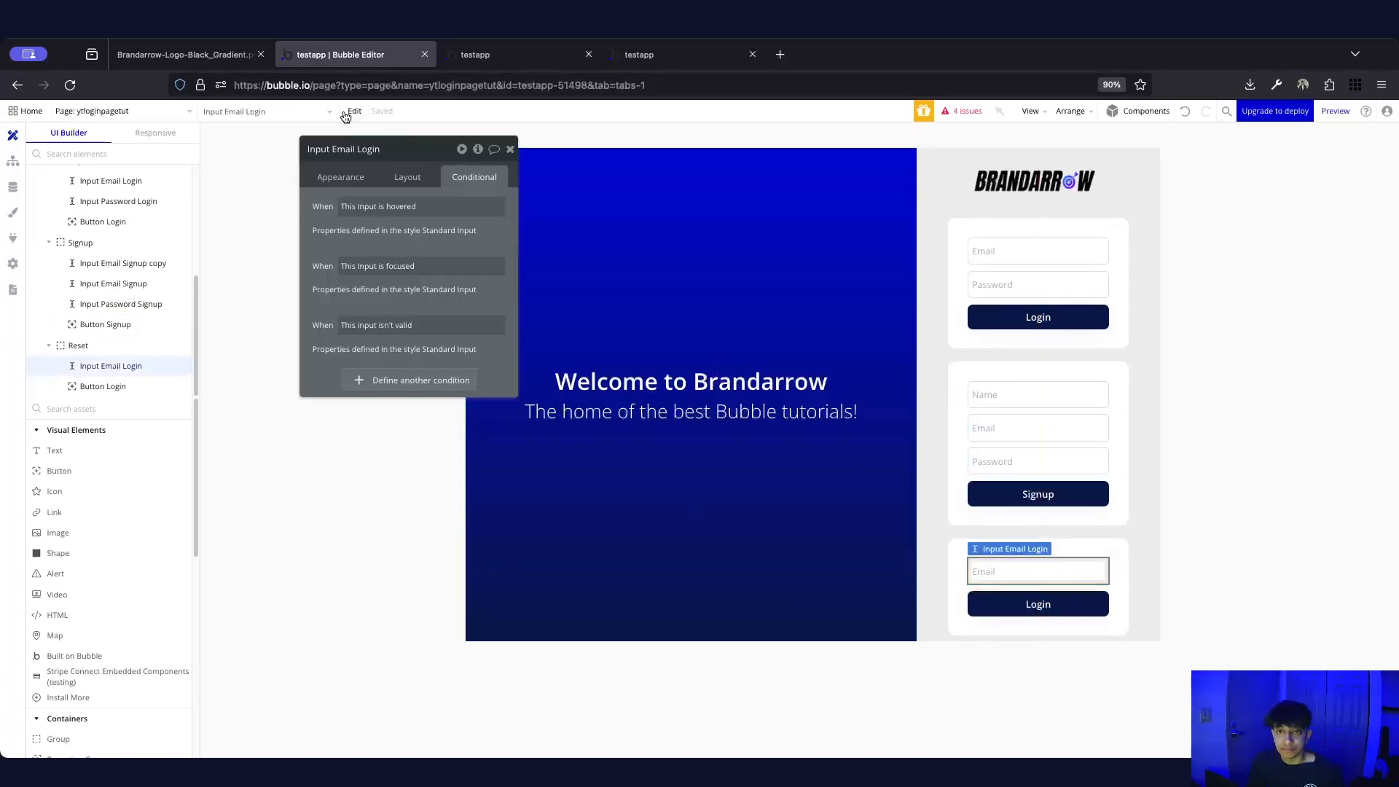
type("Reset")
key("Return")
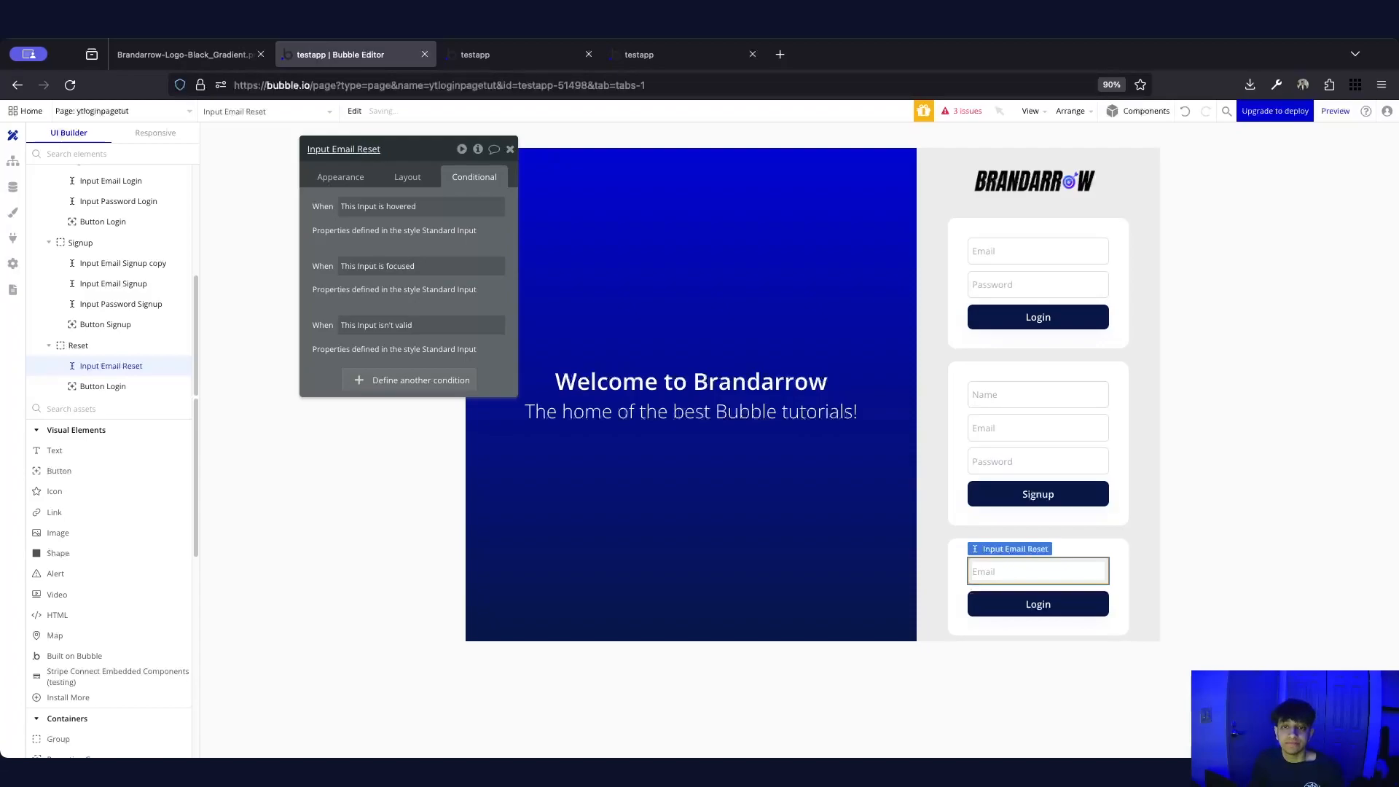
left_click(340, 177)
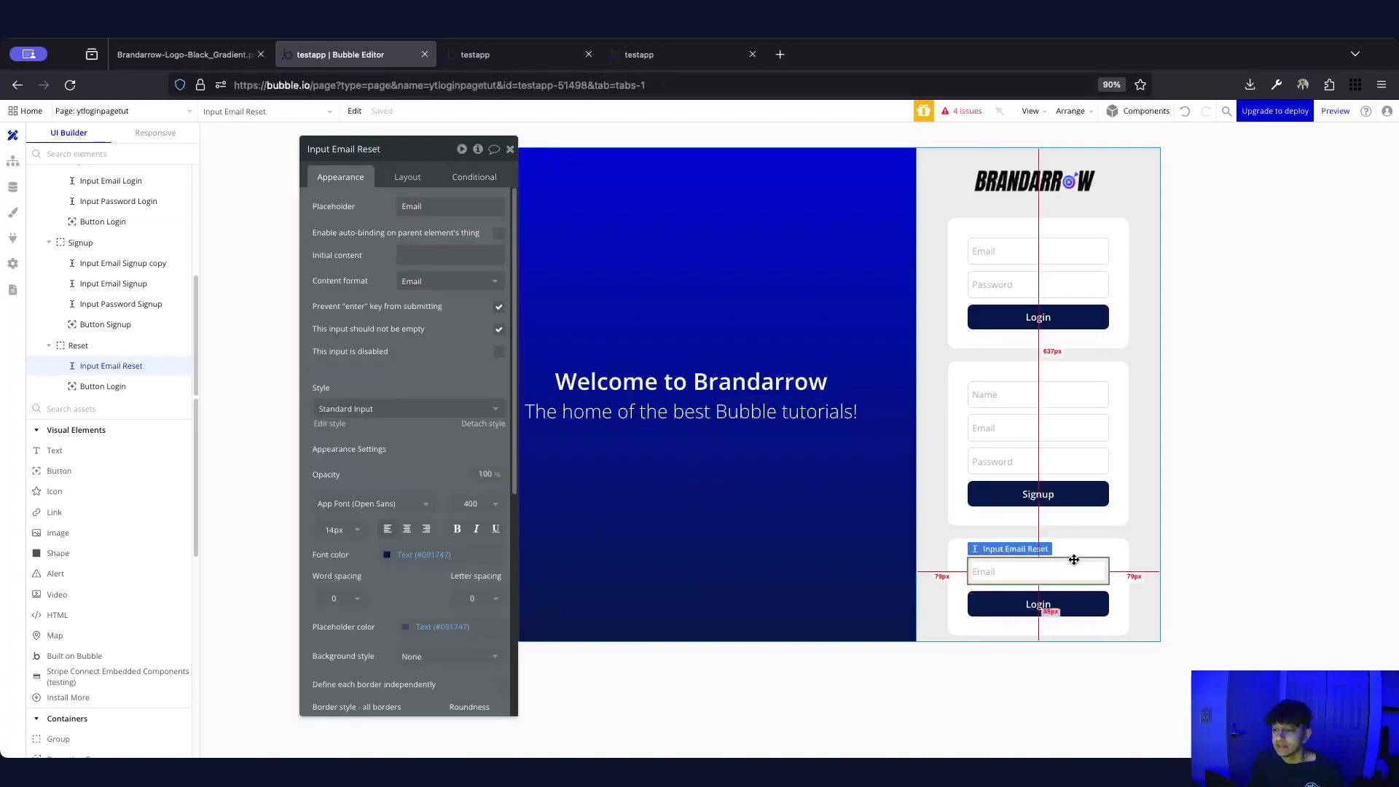
Change the Reset card's button label to Reset and name it Button Reset
left_click(1065, 604)
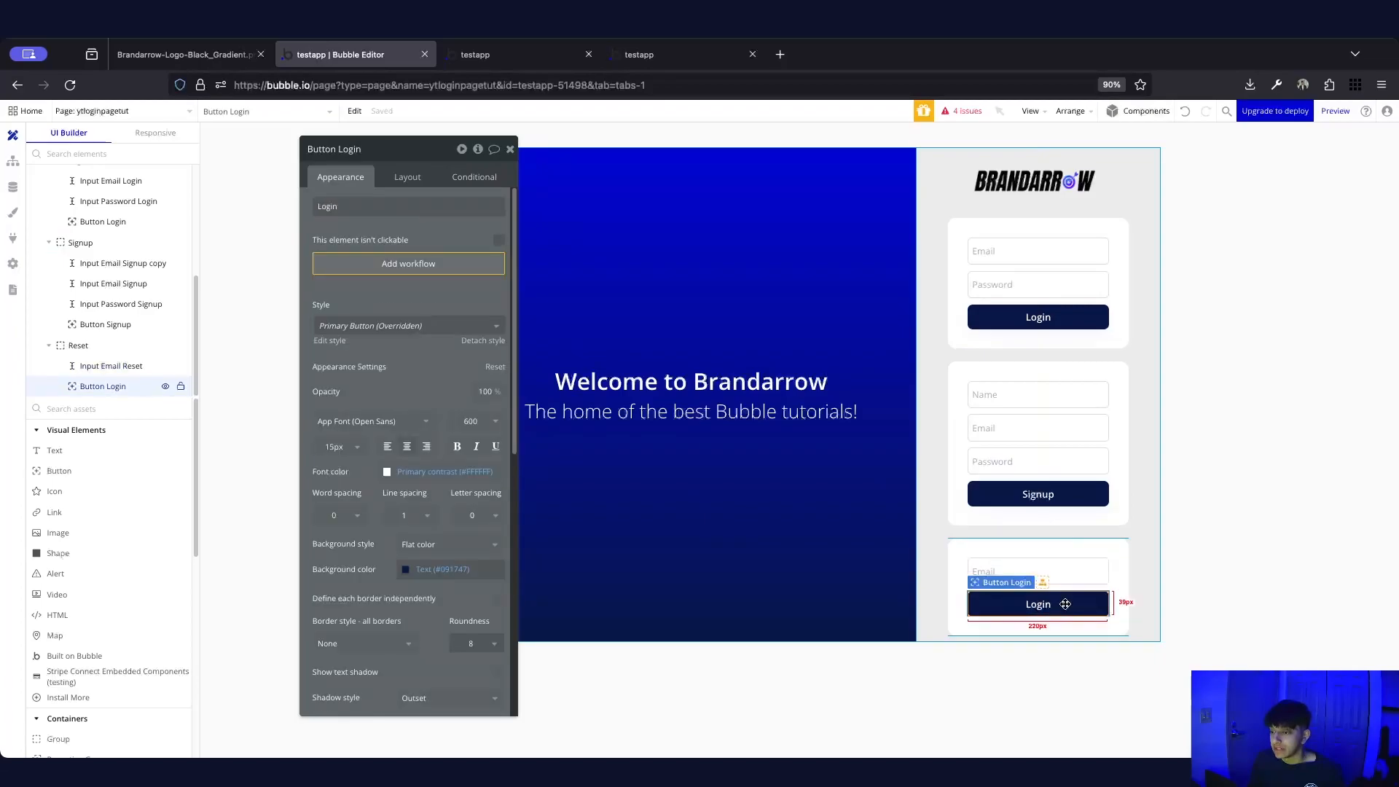
double_click(335, 205)
type("Res")
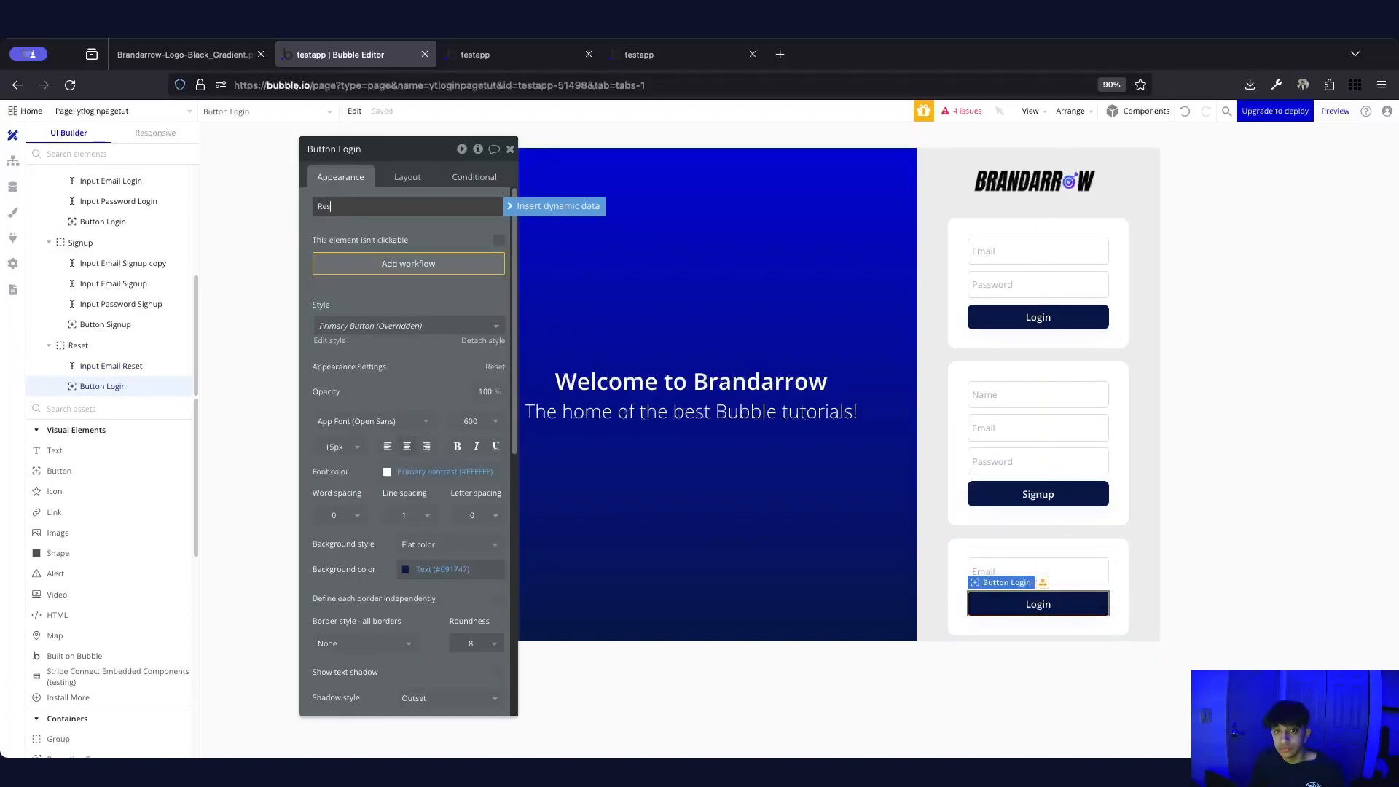
type("et")
left_click(370, 227)
double_click(347, 155)
type("Reset")
key("Return")
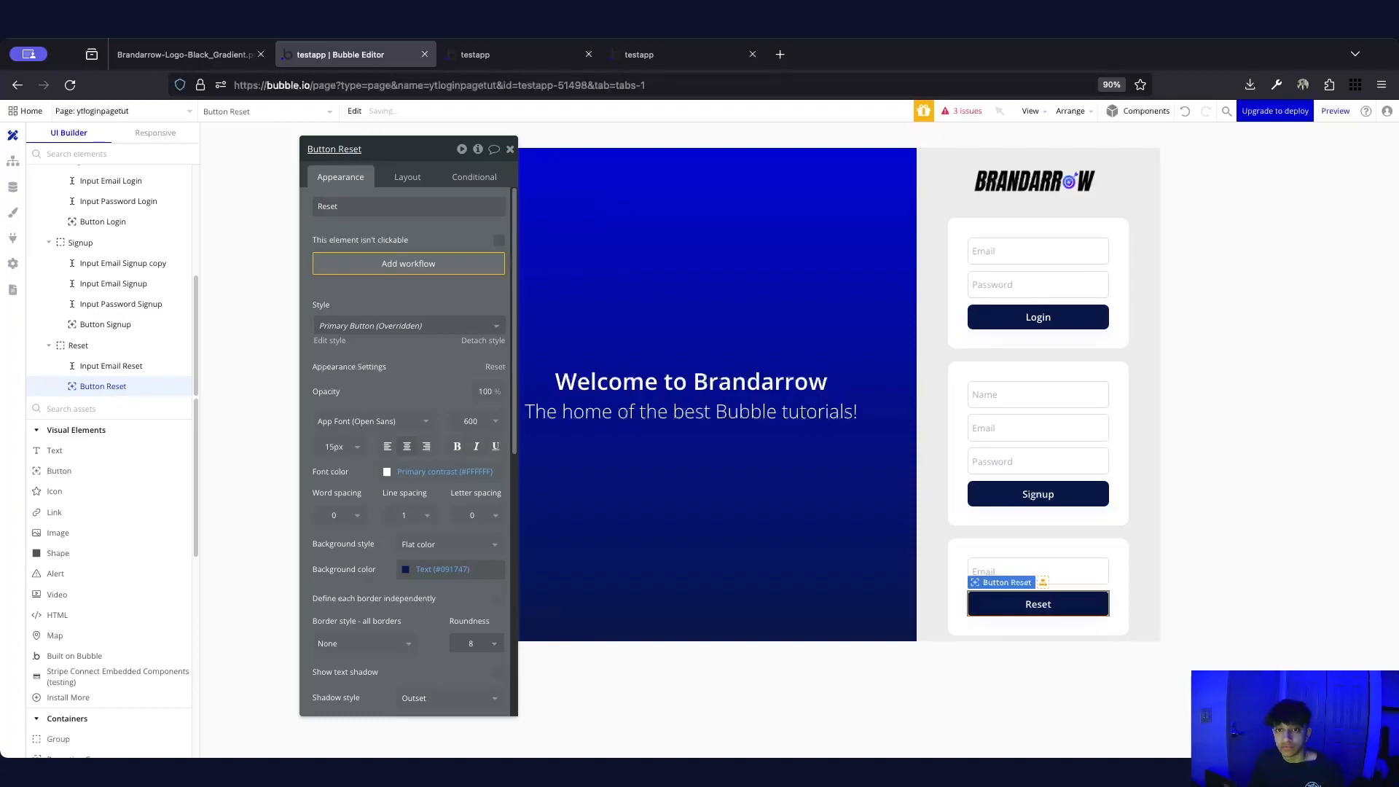
left_click(510, 149)
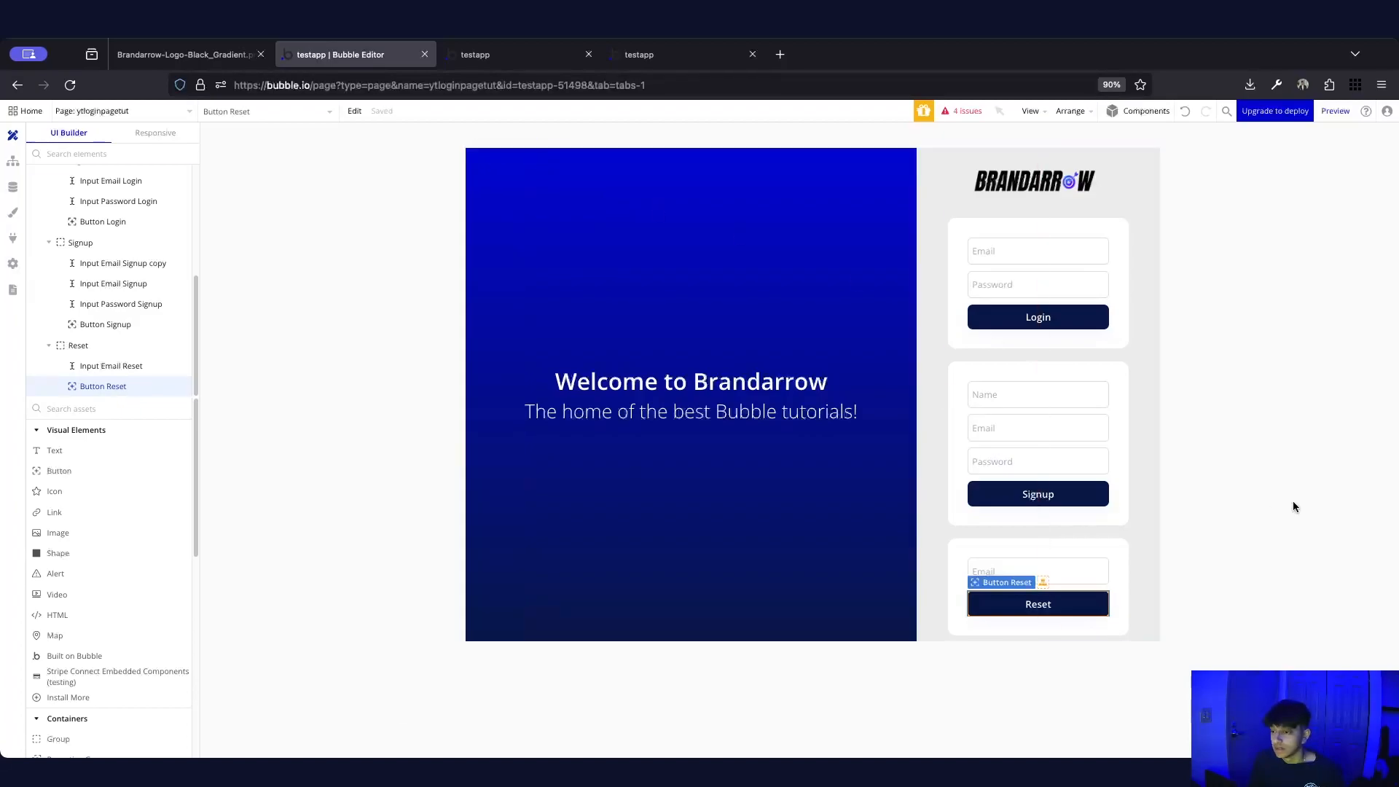
Check the Reset card's visibility condition, then deselect everything
left_click(1109, 548)
double_click(1119, 556)
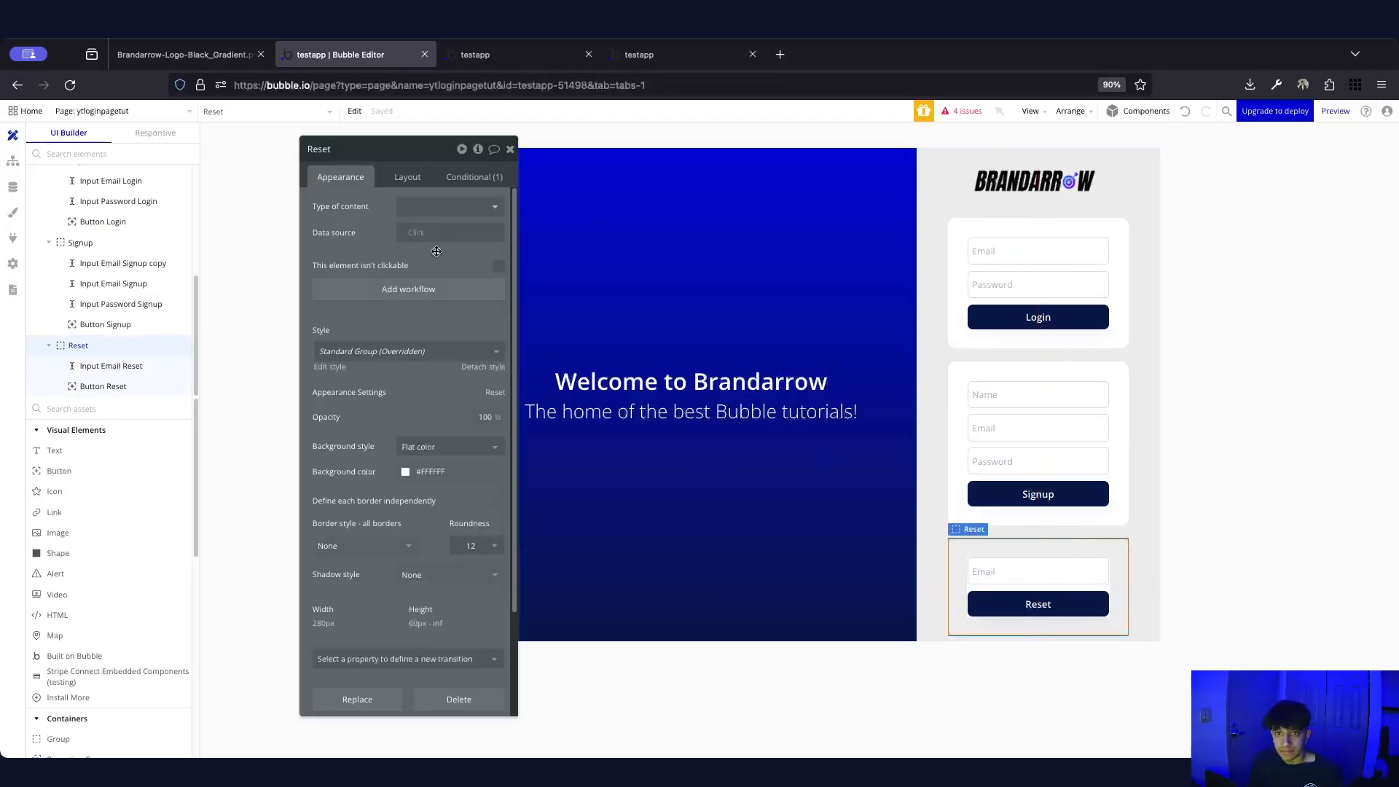
left_click(475, 177)
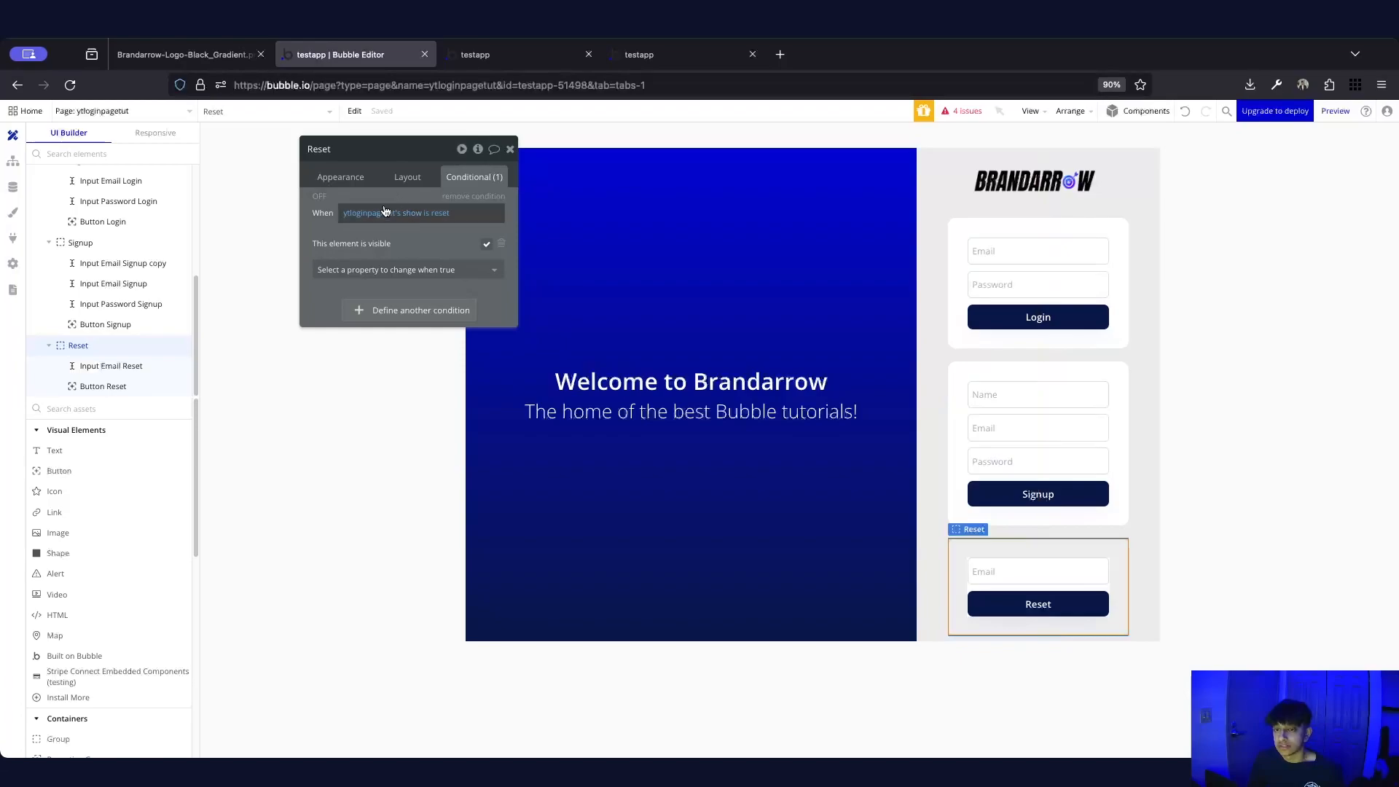
left_click(511, 149)
left_click(1068, 667)
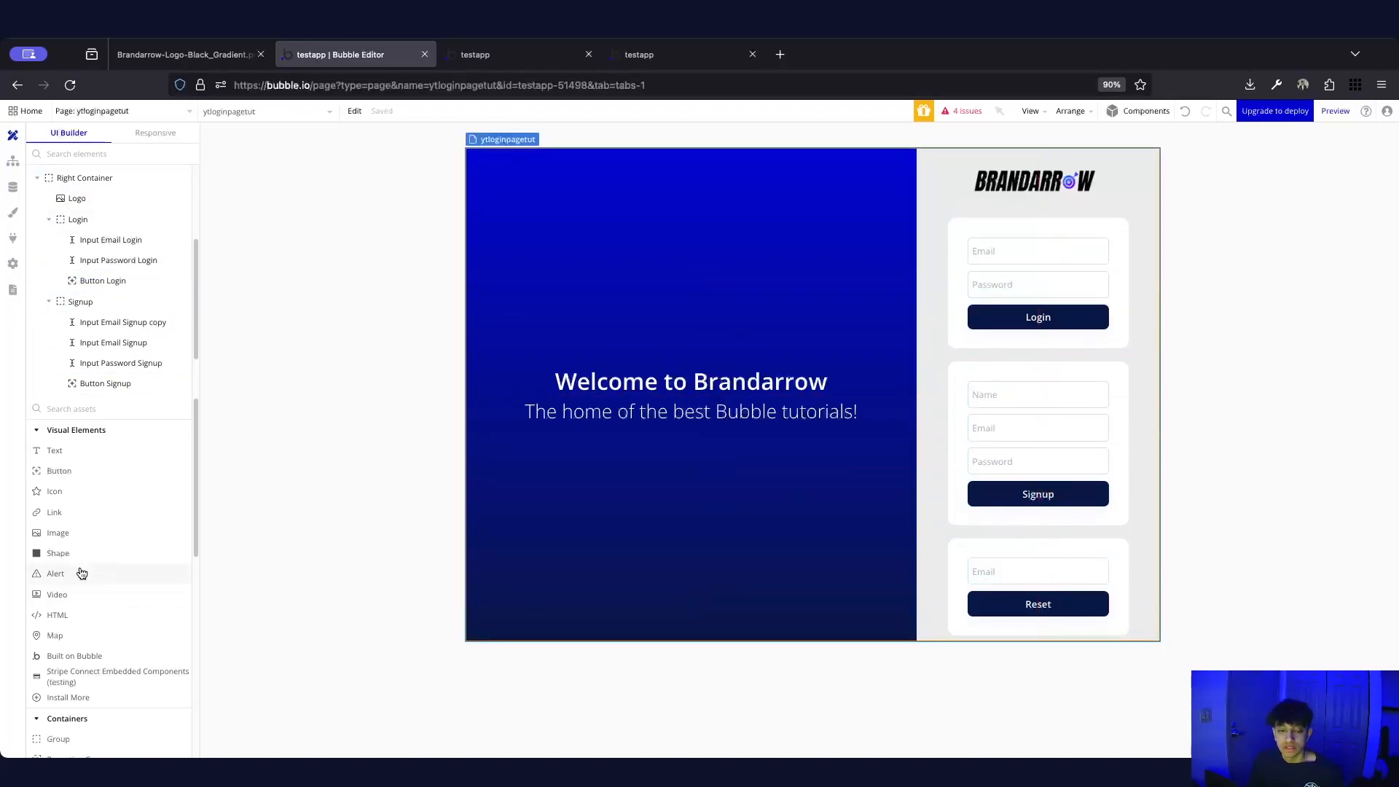
Add a 'Forgot your password? Reset' text under the Login button
left_click(73, 450)
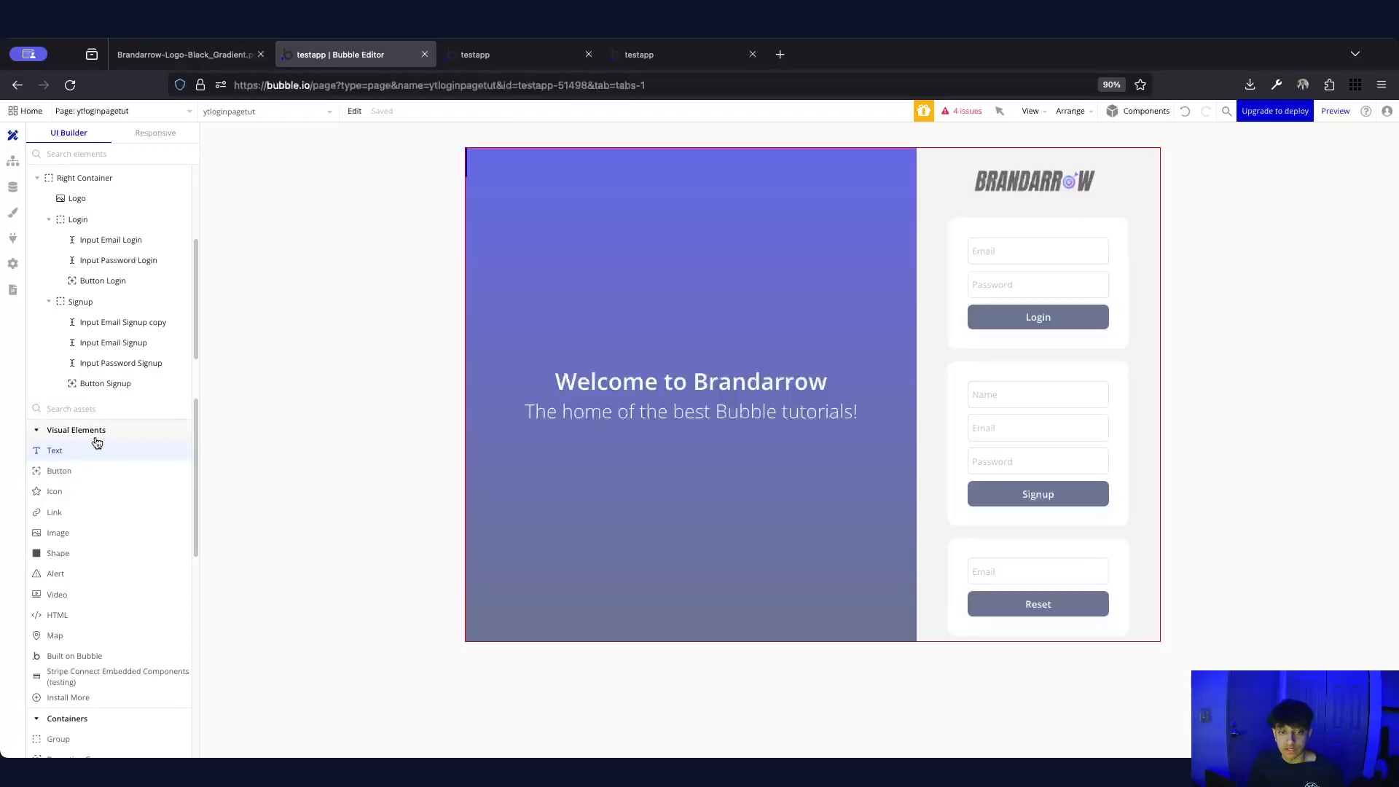
left_click(1034, 338)
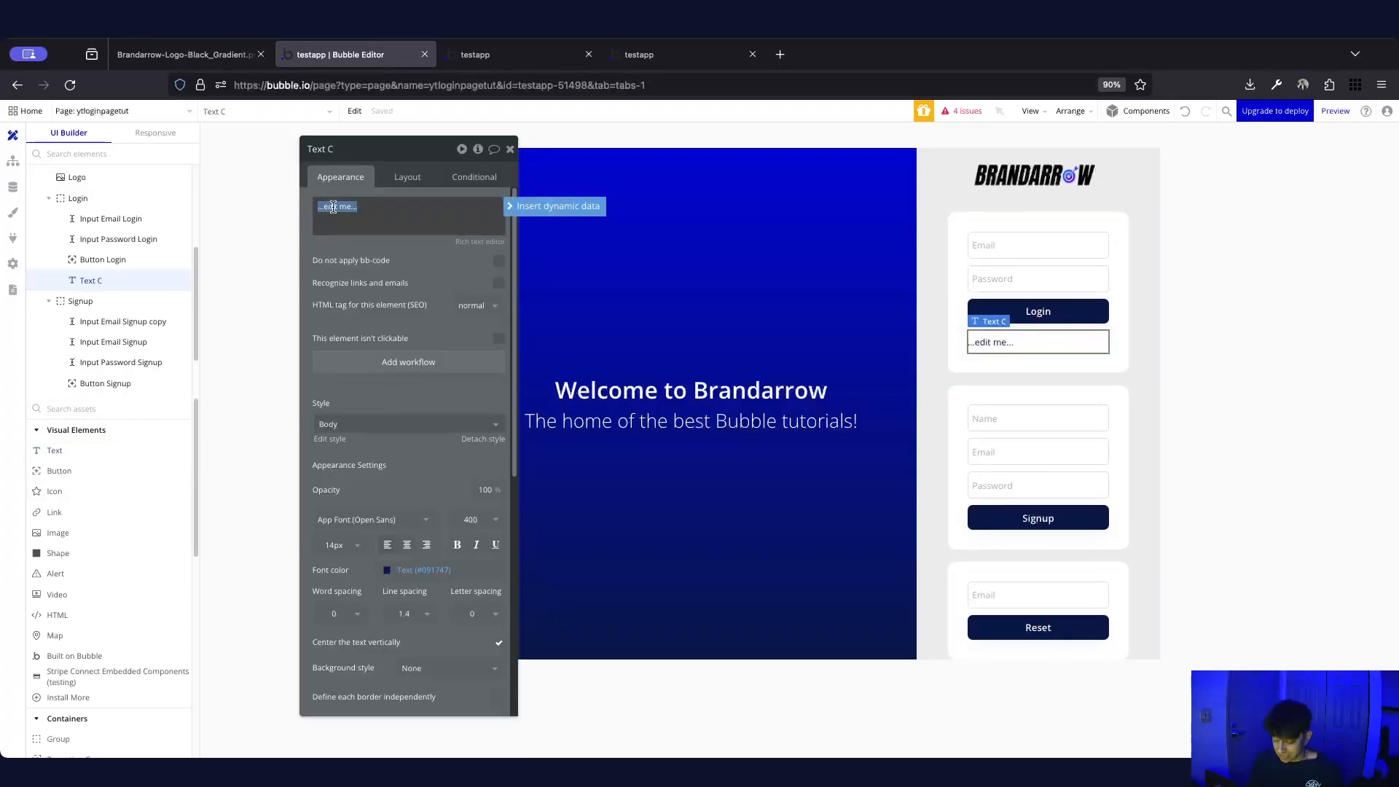
type("Forgot your password? Reset")
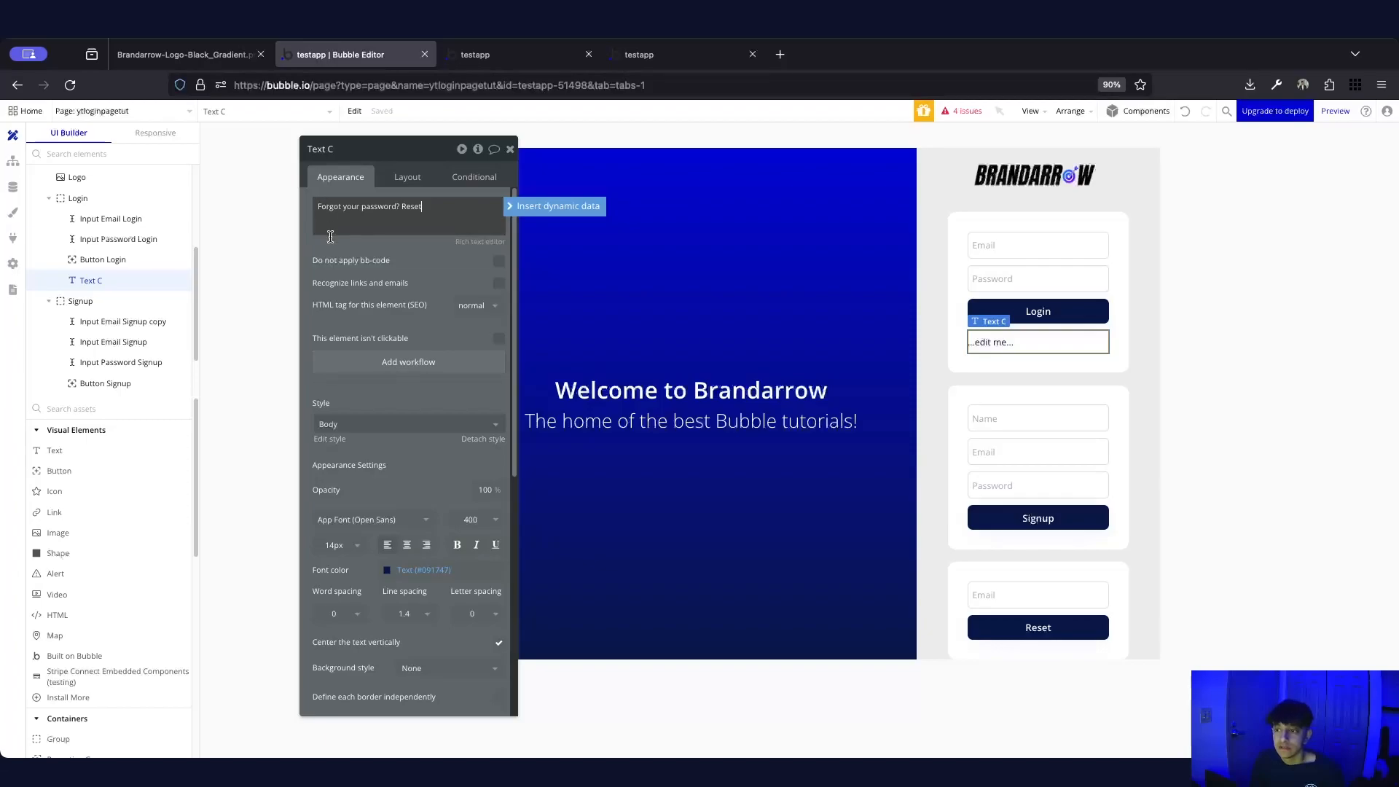
left_click(361, 255)
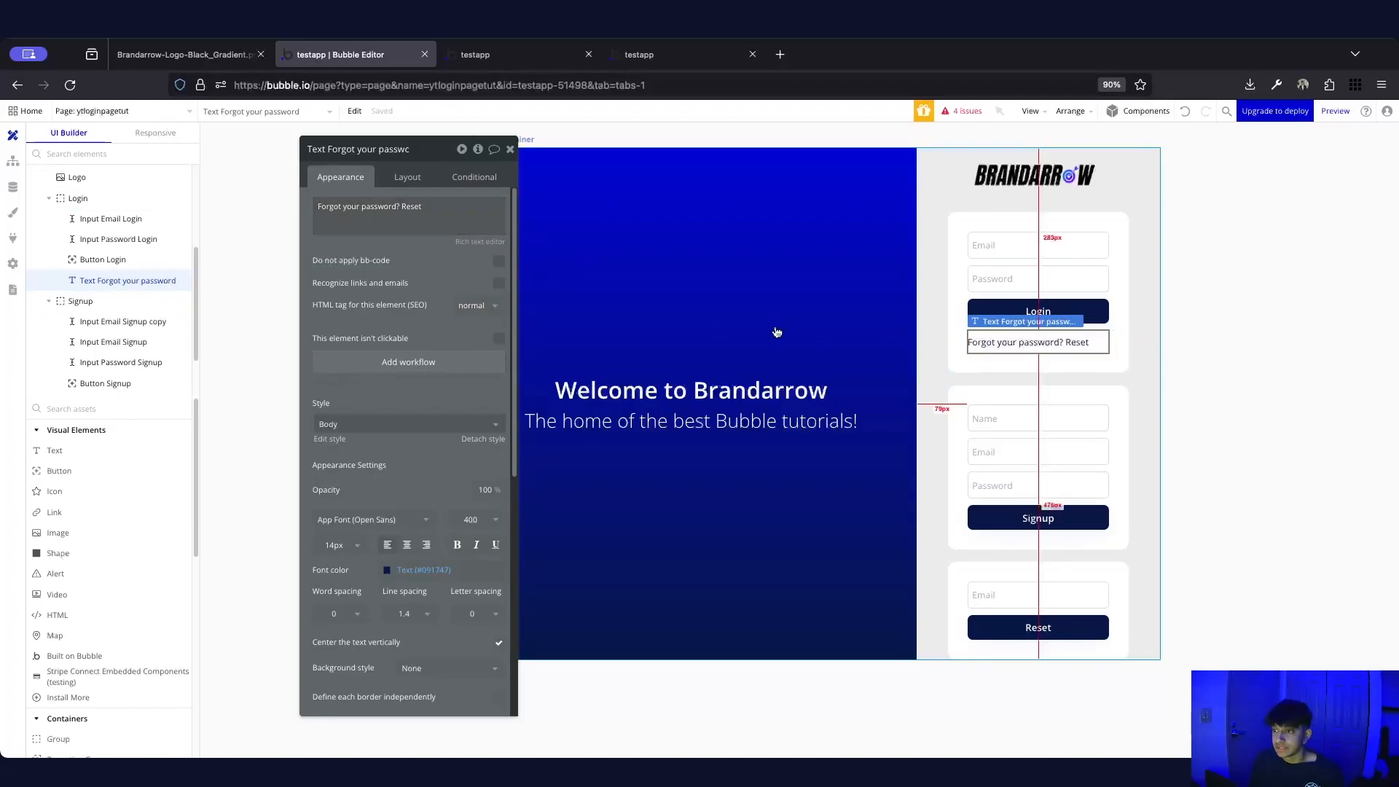
Style the text as 300 Light weight, 12px, center-aligned
left_click(499, 520)
left_click(407, 545)
left_click(473, 520)
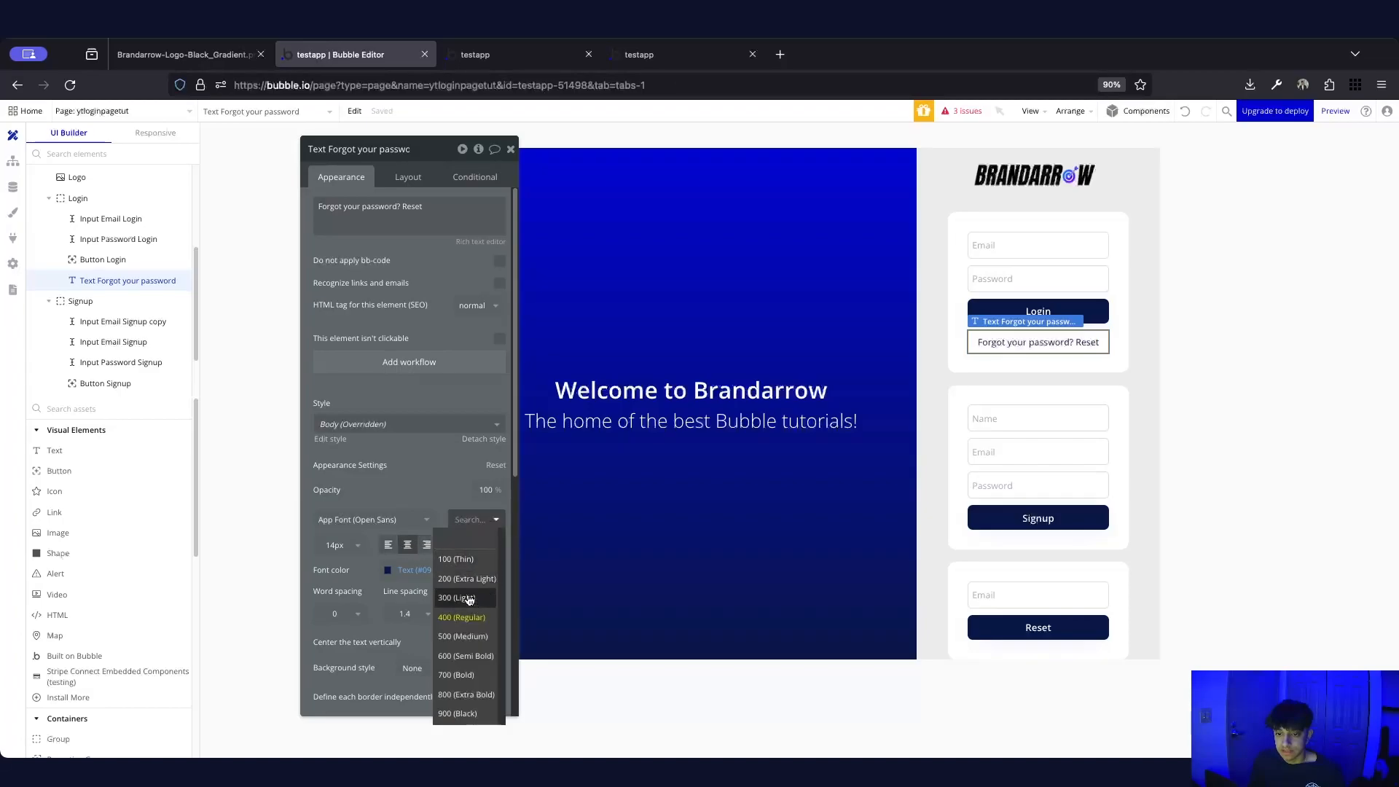
left_click(465, 597)
left_click(351, 545)
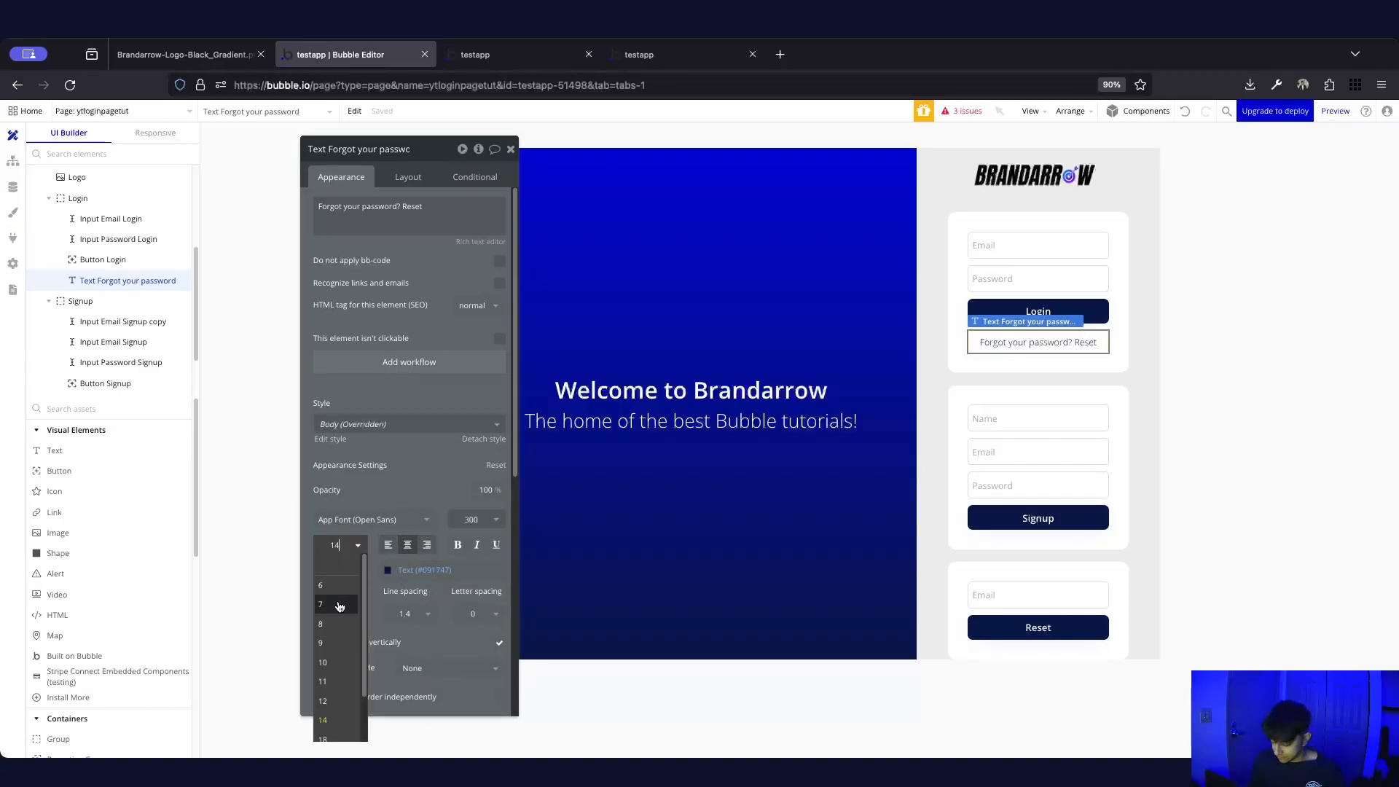
type("12")
left_click(385, 472)
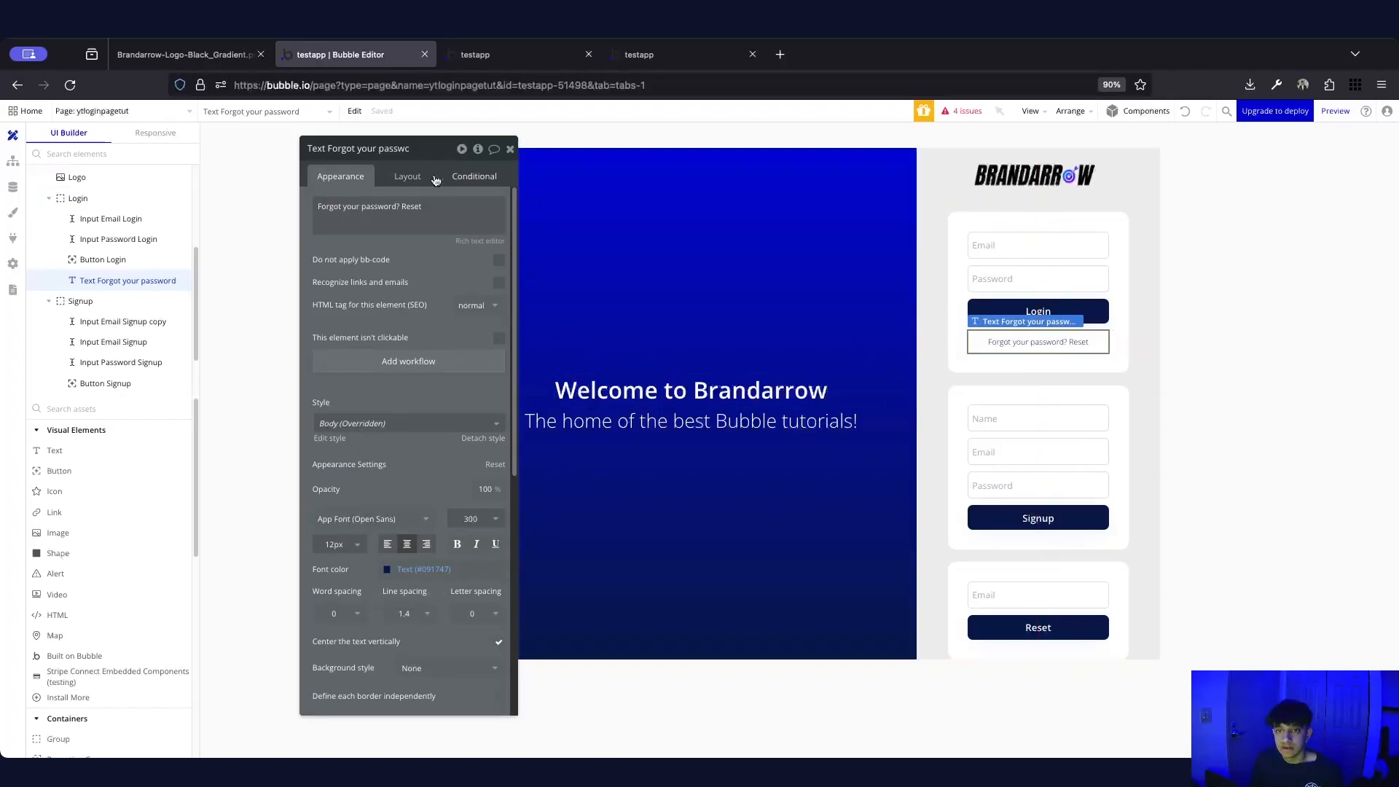
Set the text's min height to 0, fit width to content, and centre it horizontally
left_click(408, 176)
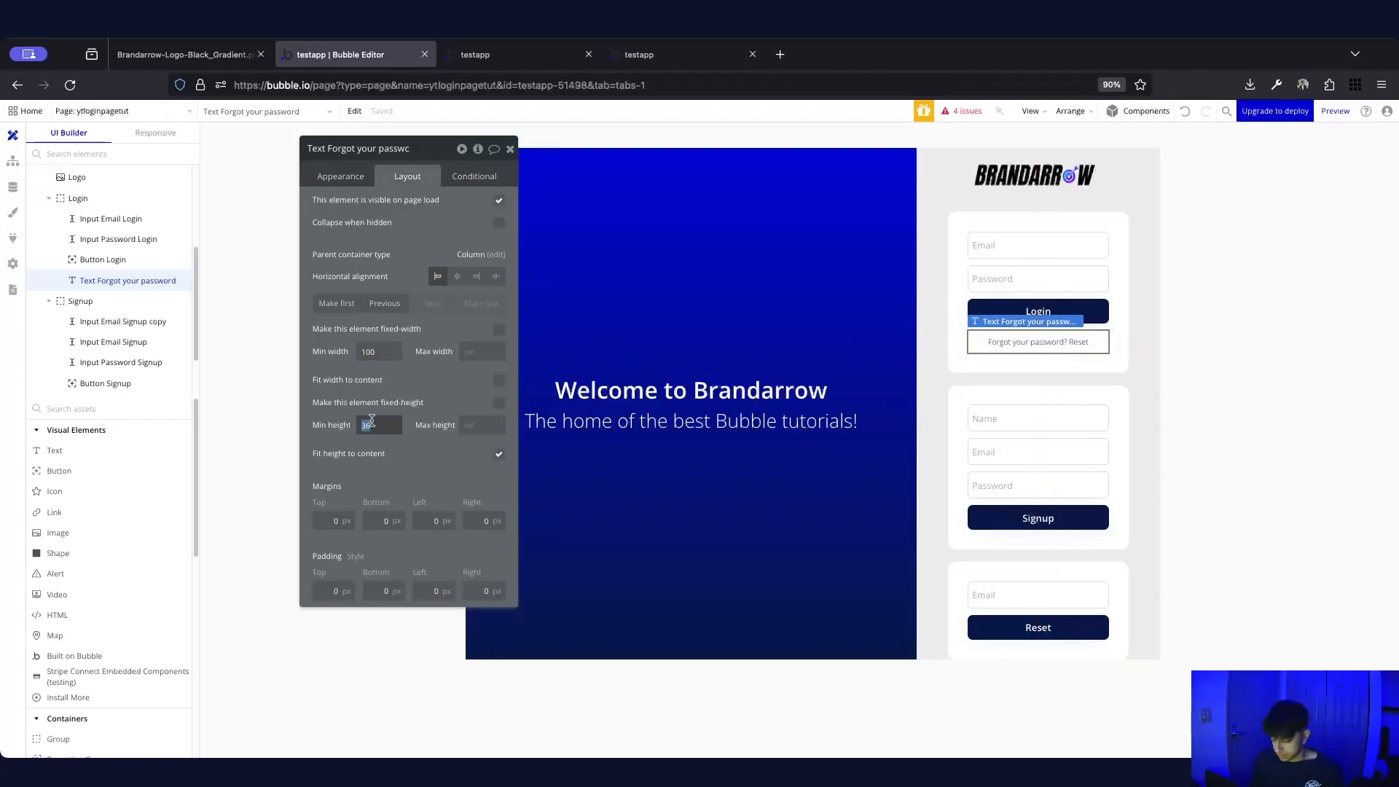
type("0")
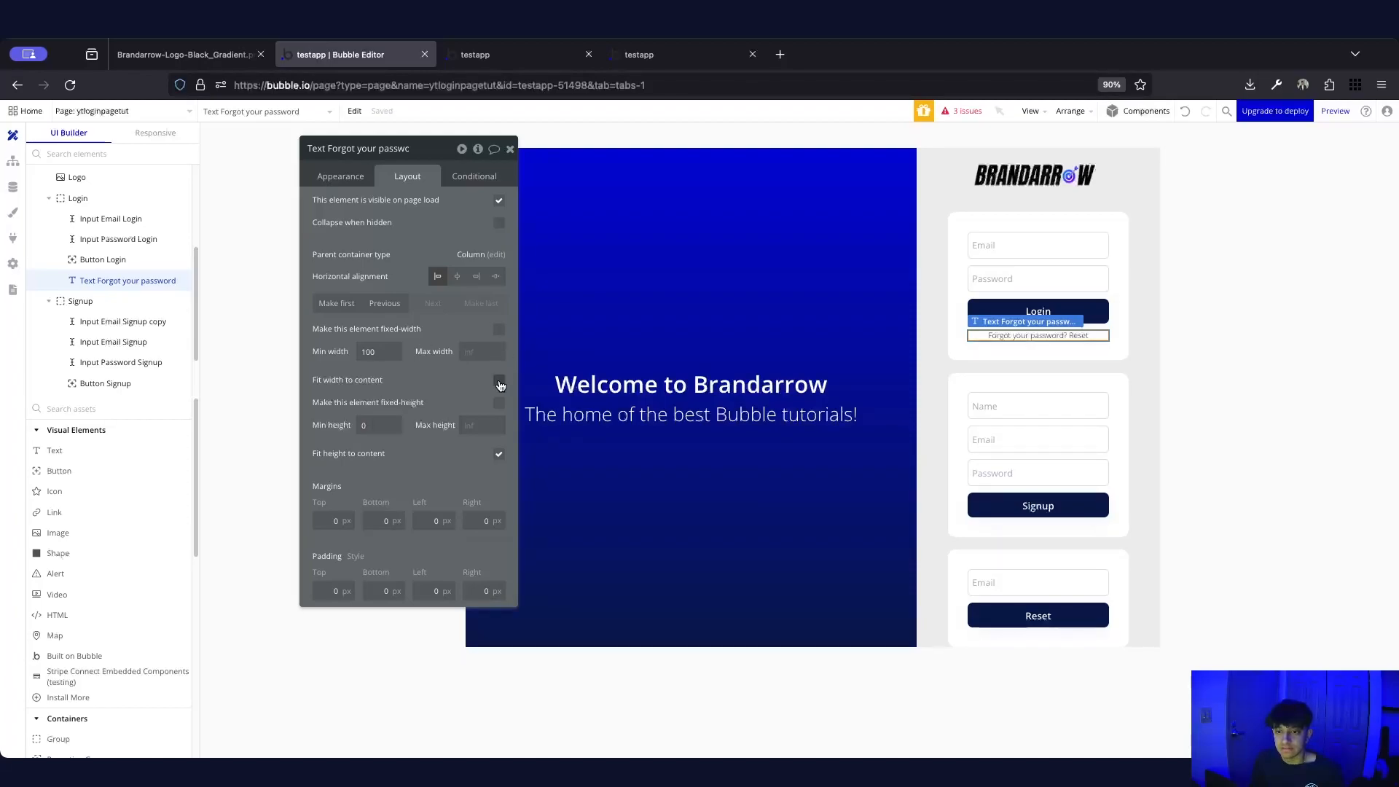
left_click(500, 381)
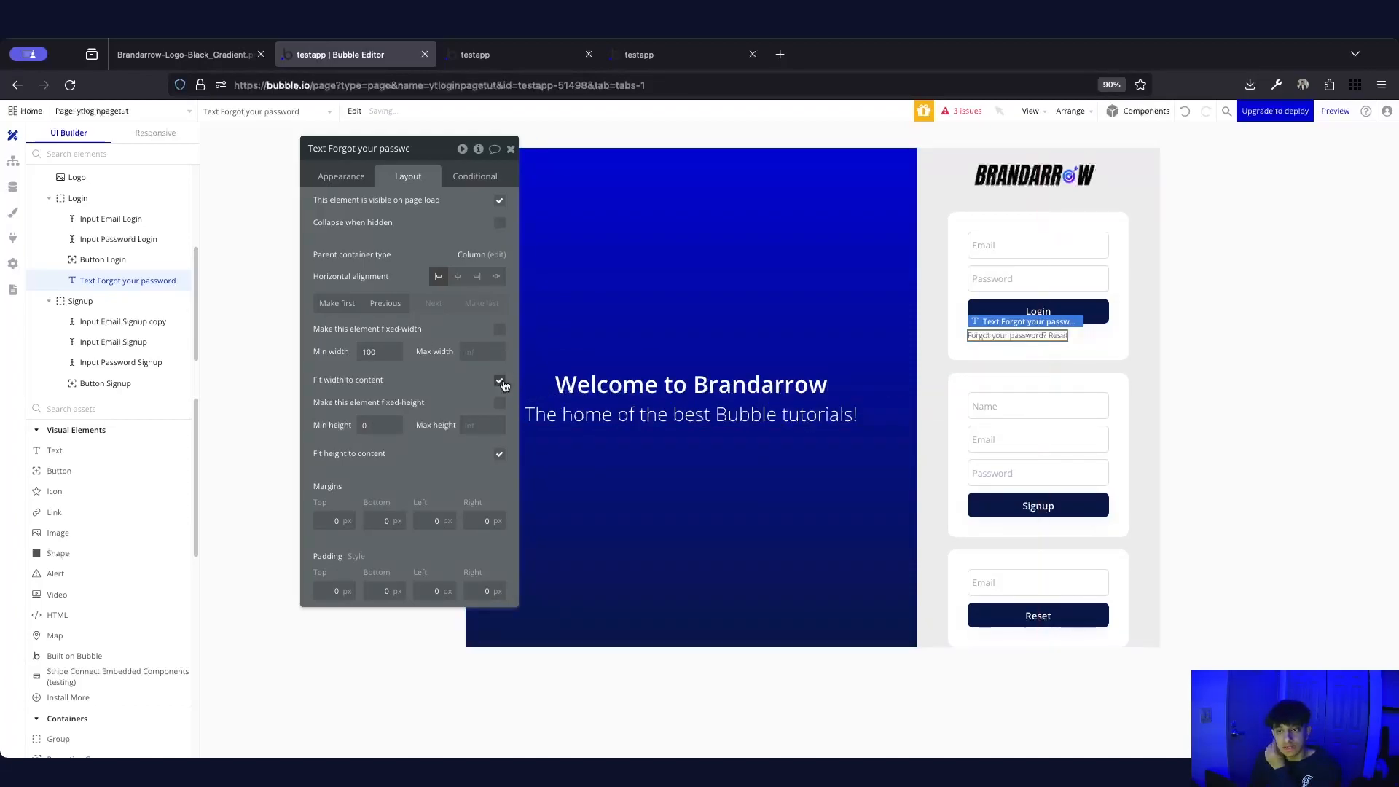
left_click(457, 277)
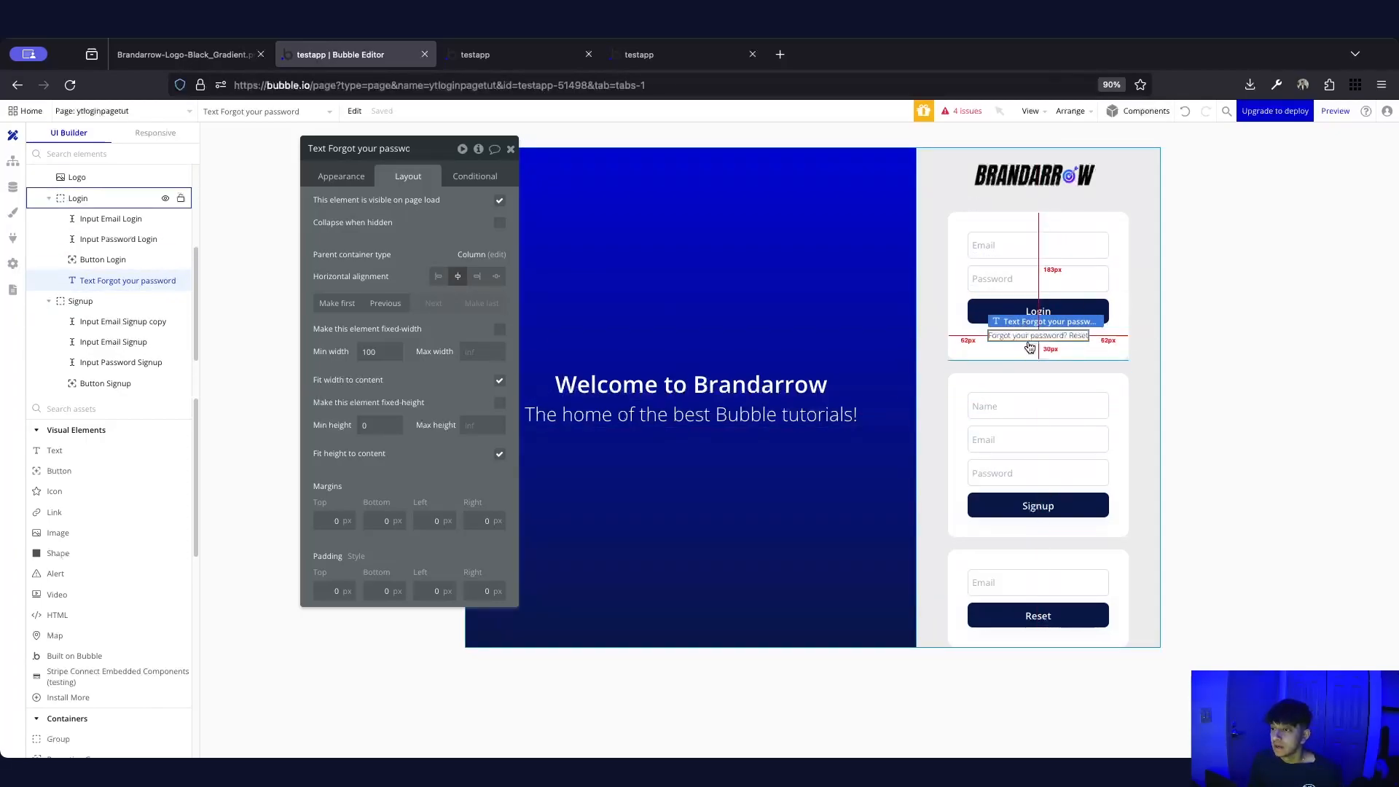
Duplicate the forgot-password text and change the upper copy to 'Not a user? Signup'
key("super+c")
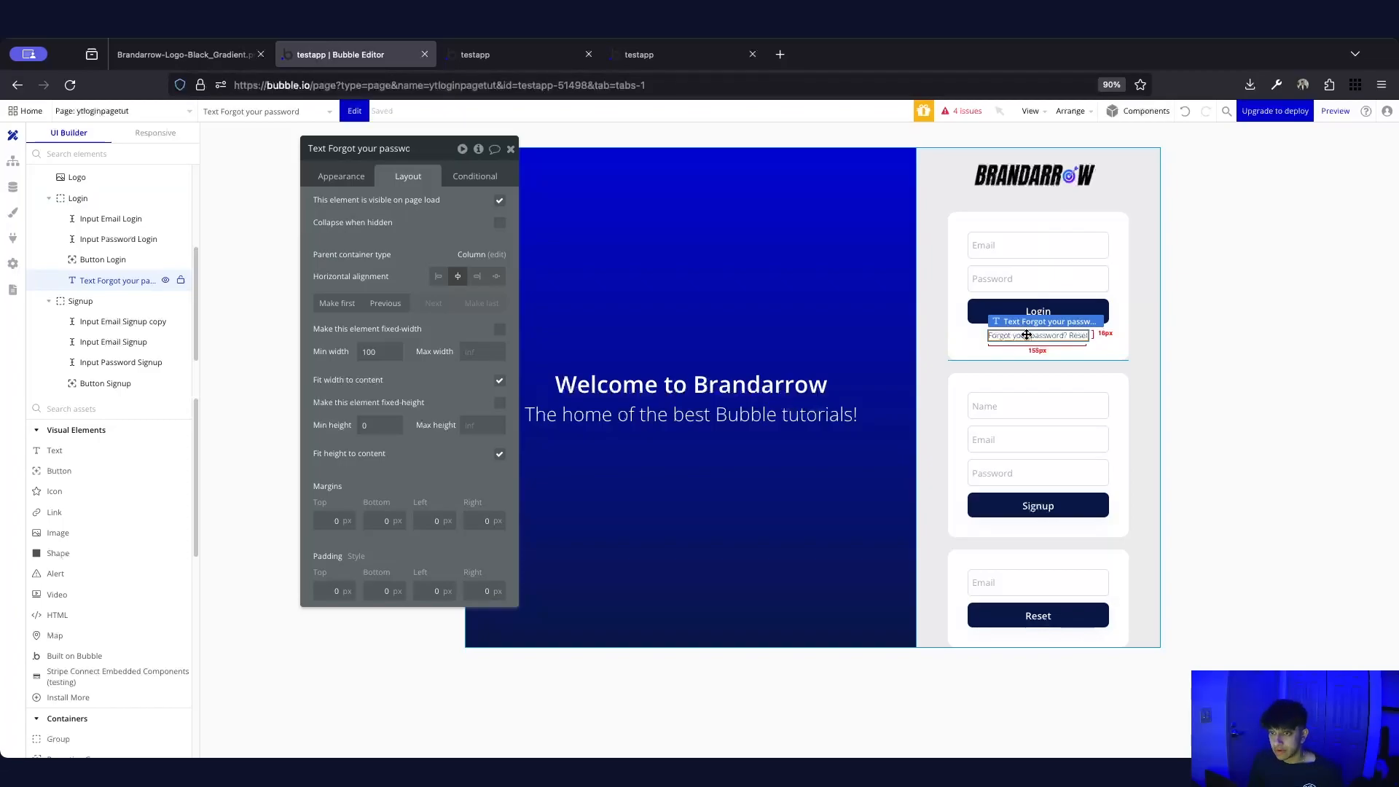
key("super+v")
left_click(1204, 323)
left_click(1073, 336)
left_click(341, 175)
triple_click(378, 218)
type("No")
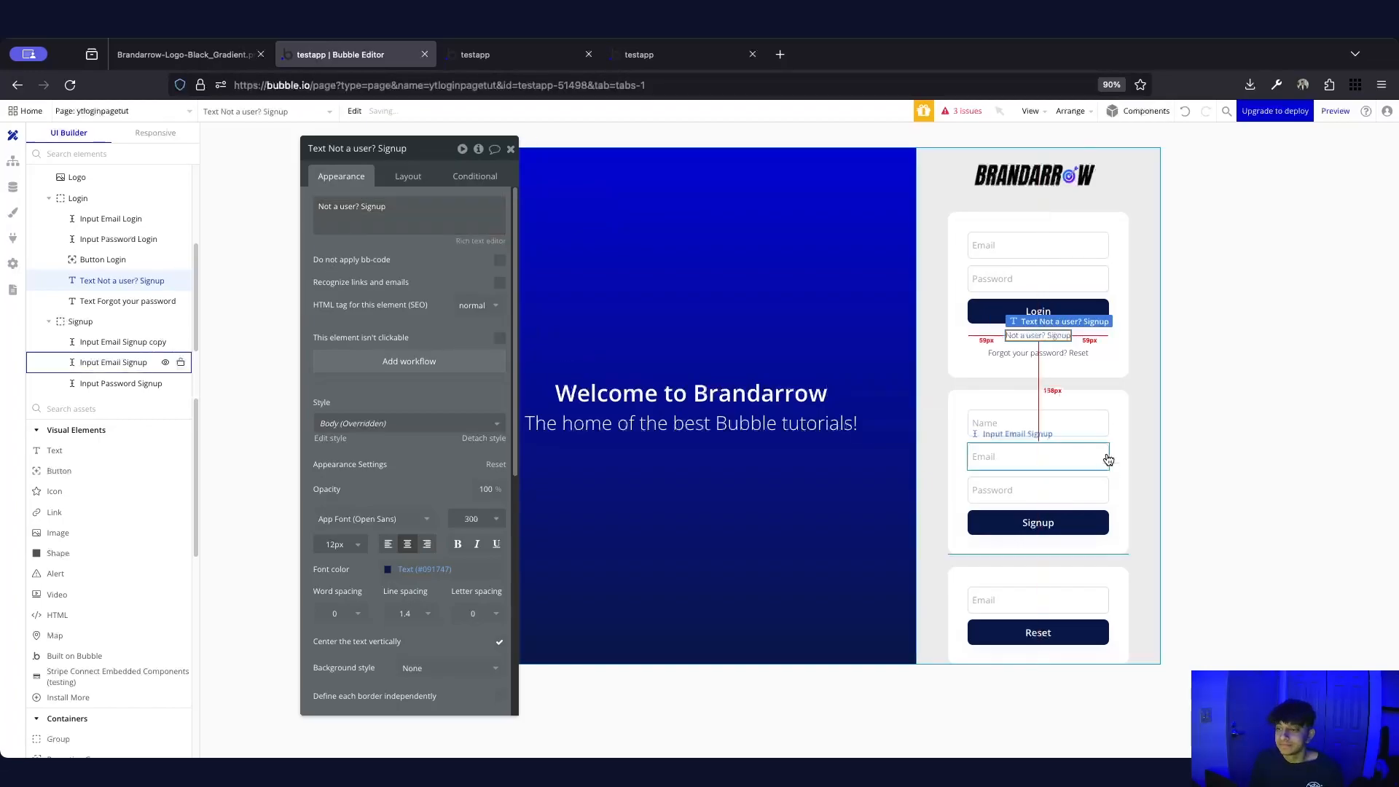
left_click(1151, 301)
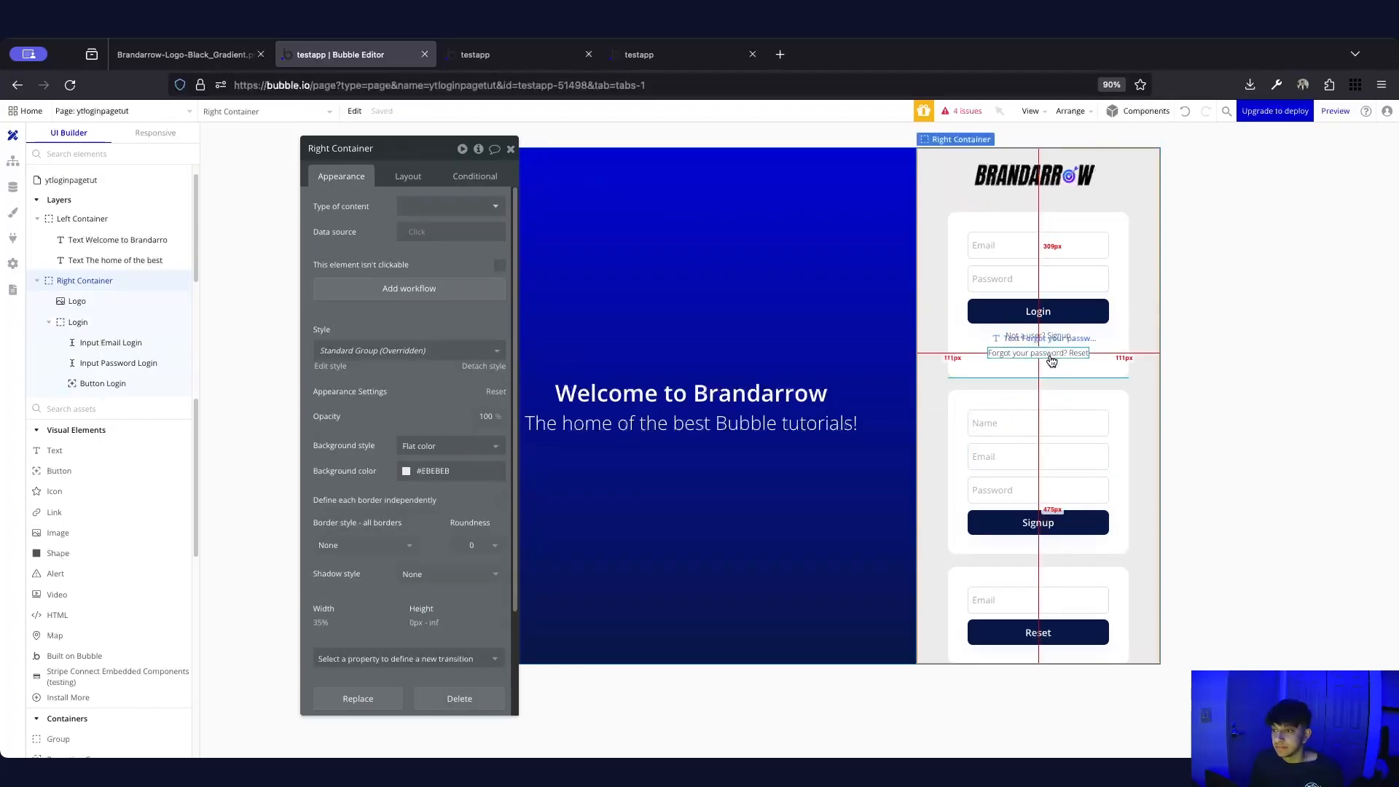
Give 'Not a user? Signup' a 10px top margin and select both link texts
left_click(1049, 336)
scroll(416, 246, "down", 3)
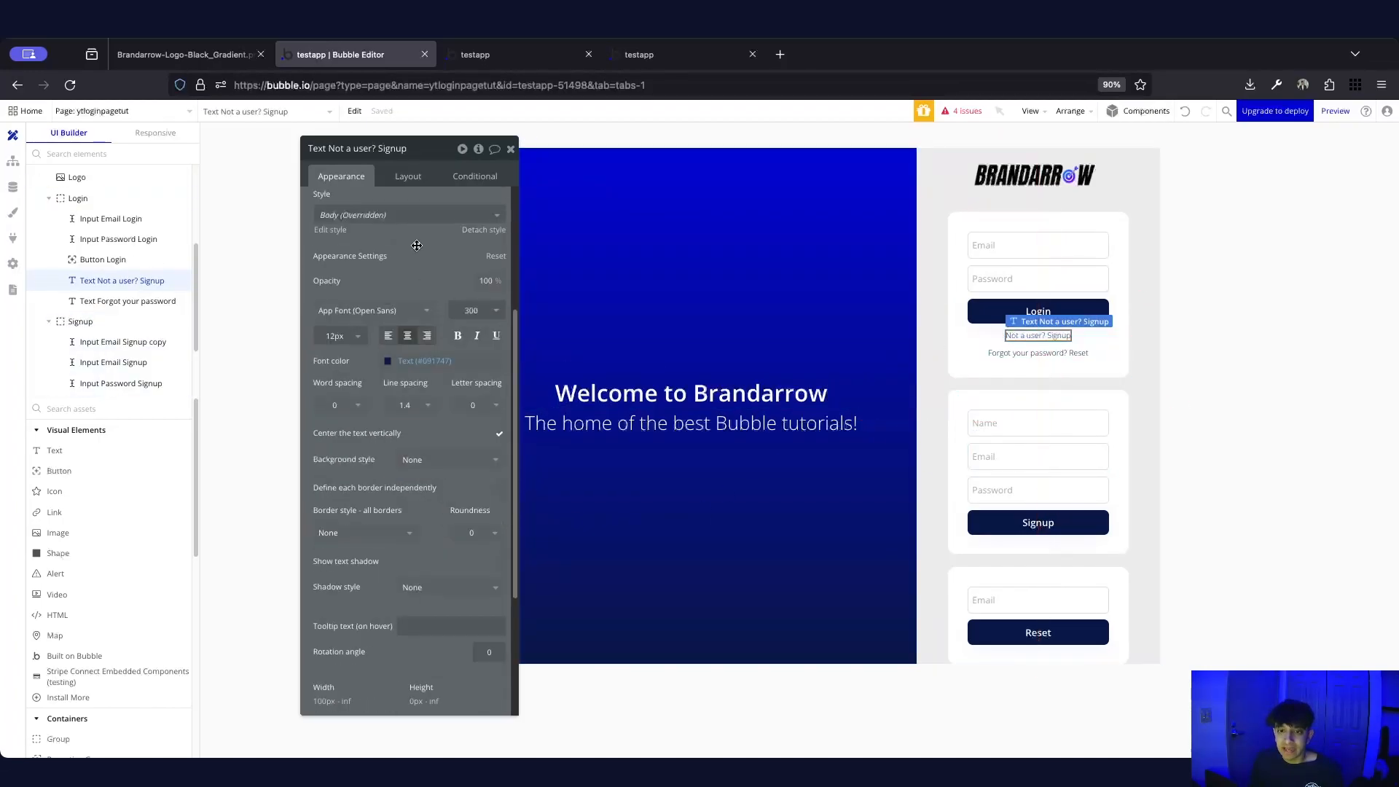
left_click(404, 178)
left_click(319, 521)
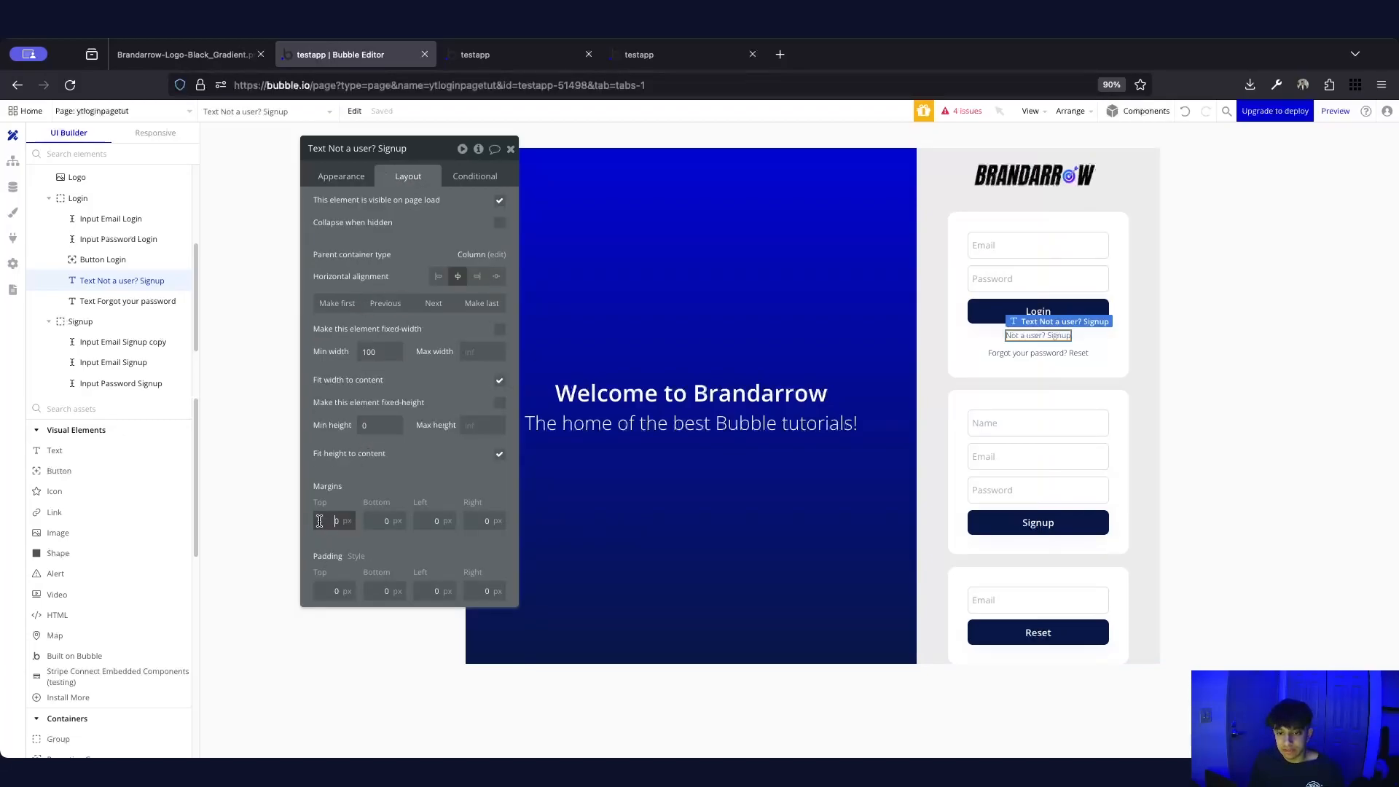
type("1")
left_click(1227, 417)
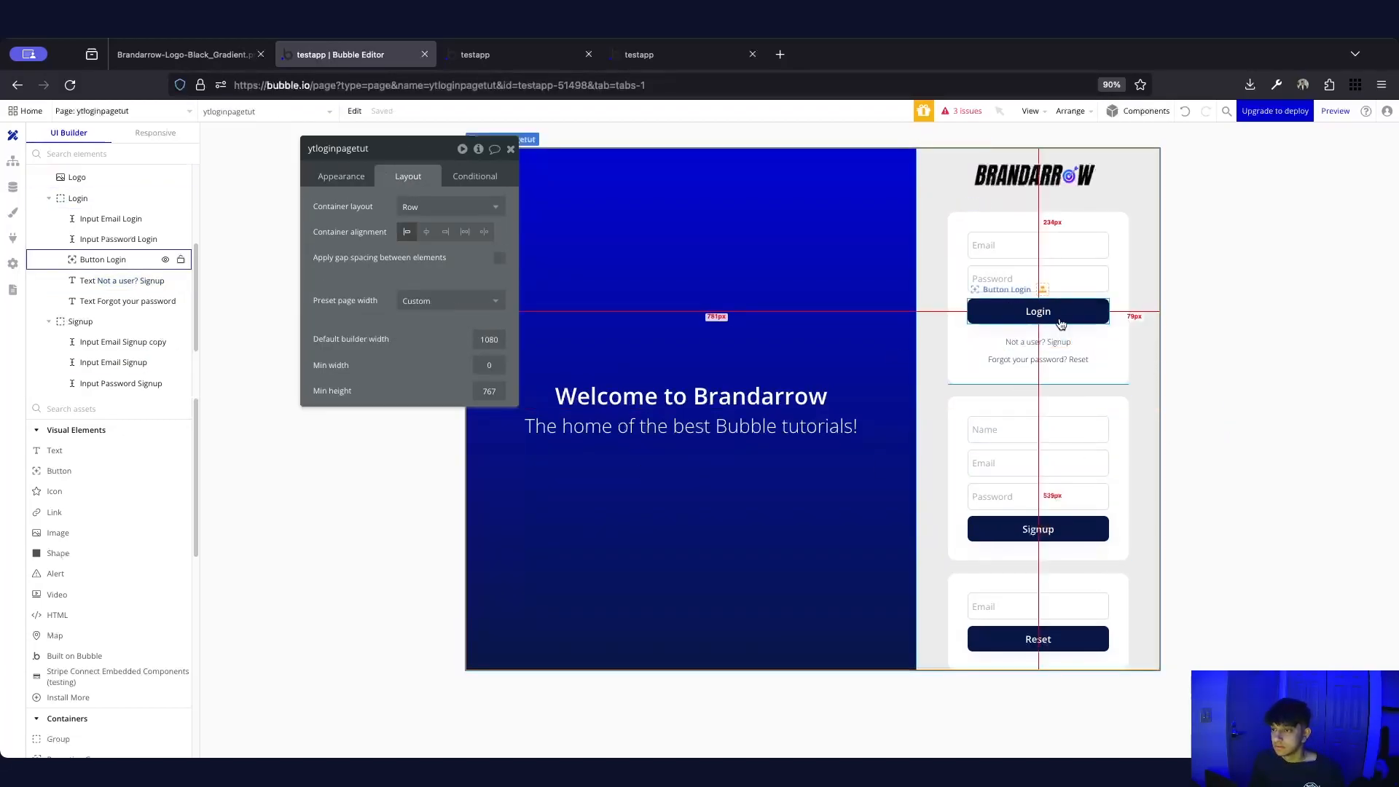
left_click(1065, 343)
left_click(1053, 343)
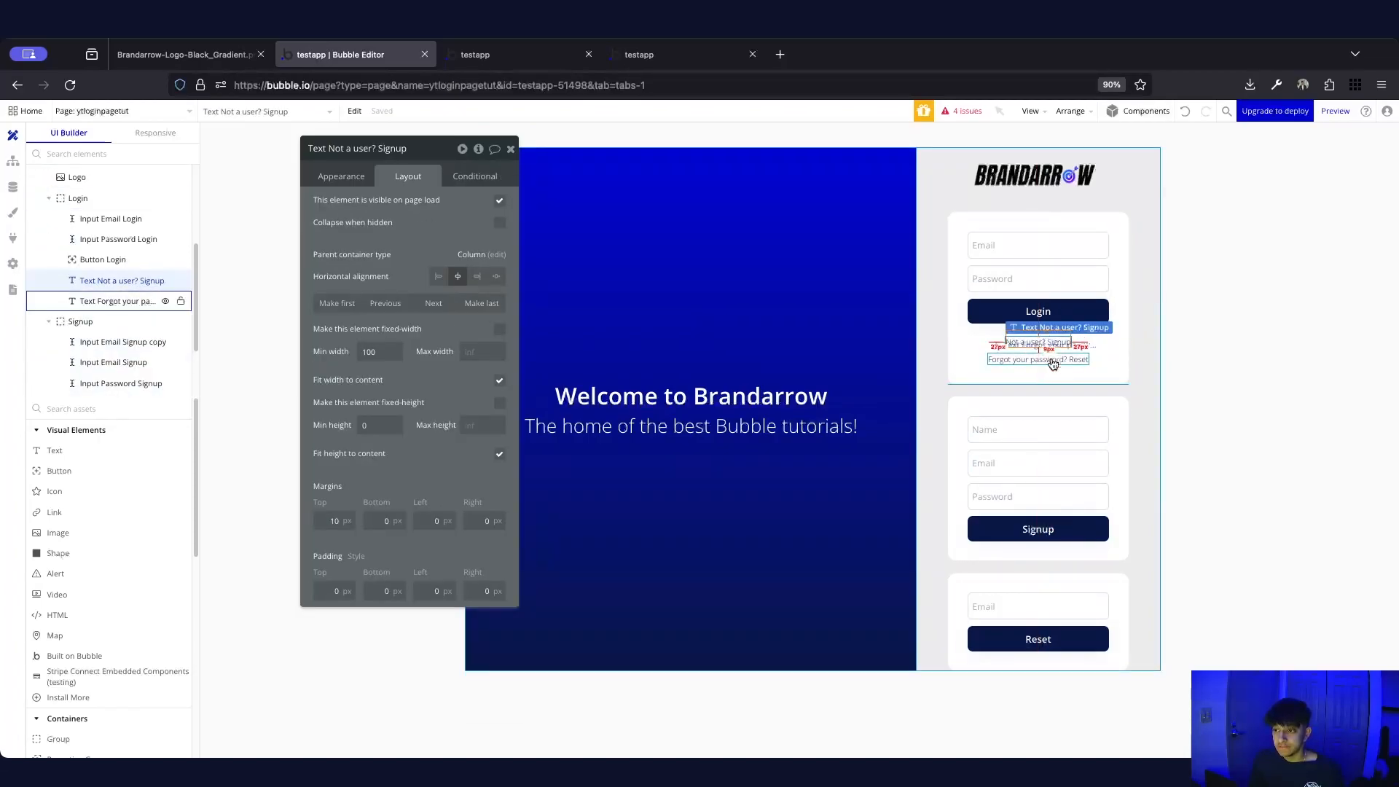
left_click(1052, 360, "shift")
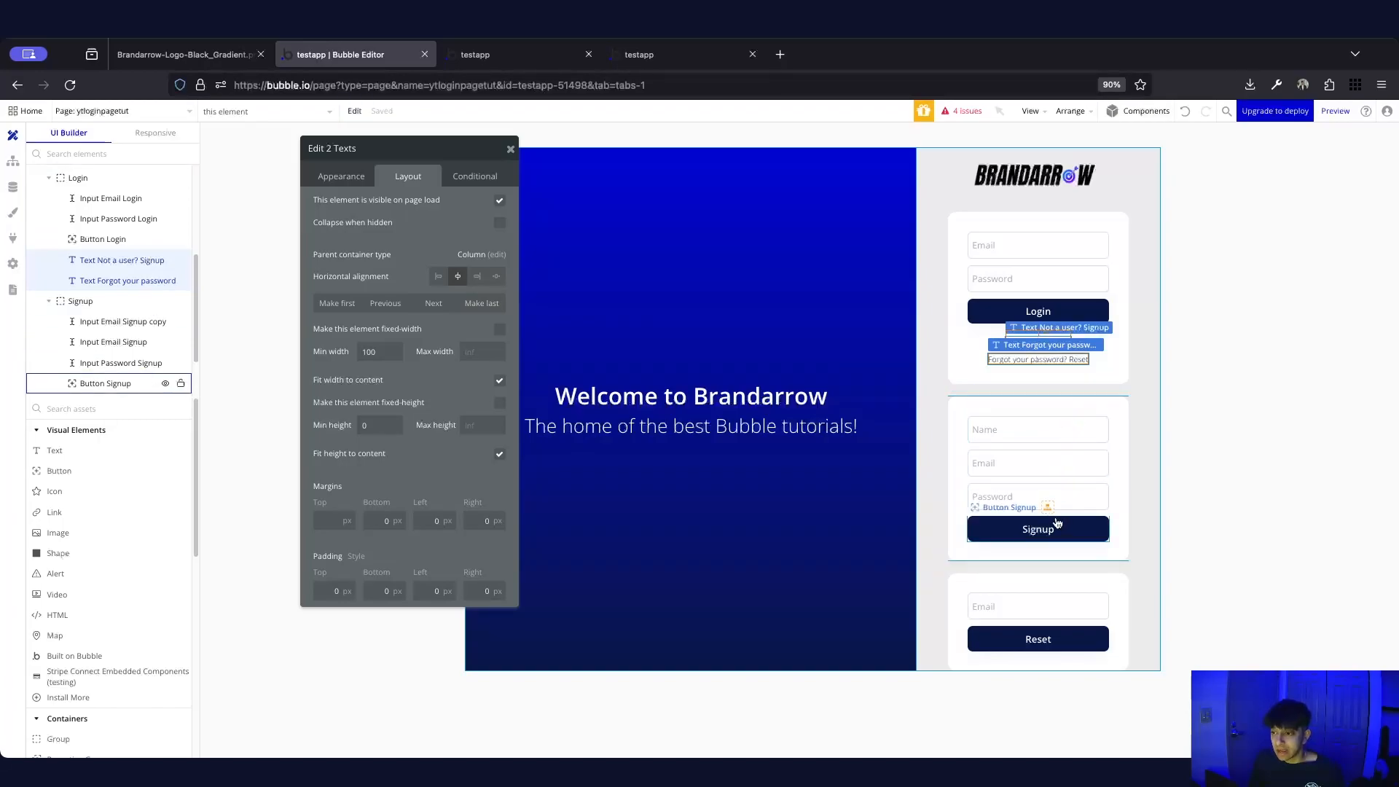
Paste both link texts into the Signup card and change one to 'Already a user? Login'
left_click(1032, 553)
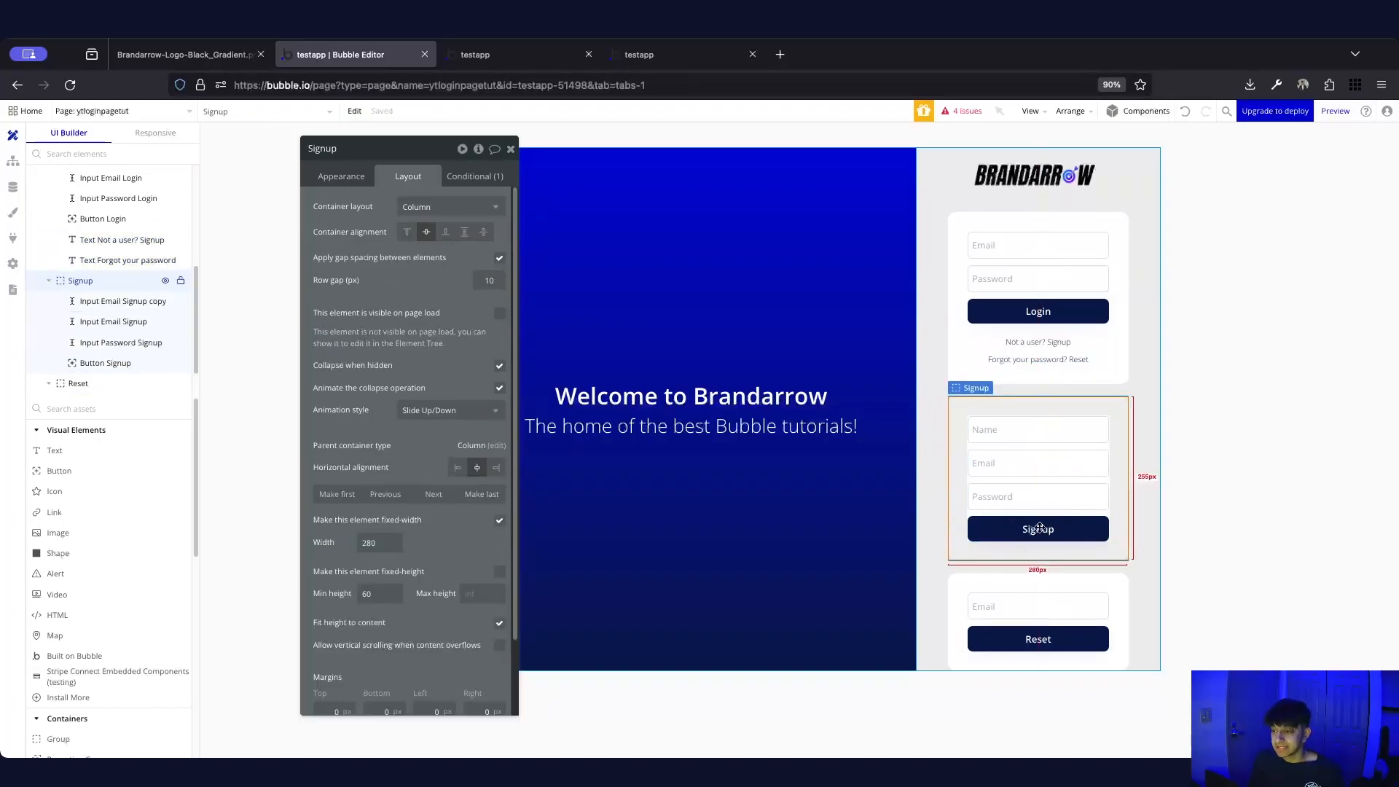
key("super+v")
left_click(1210, 496)
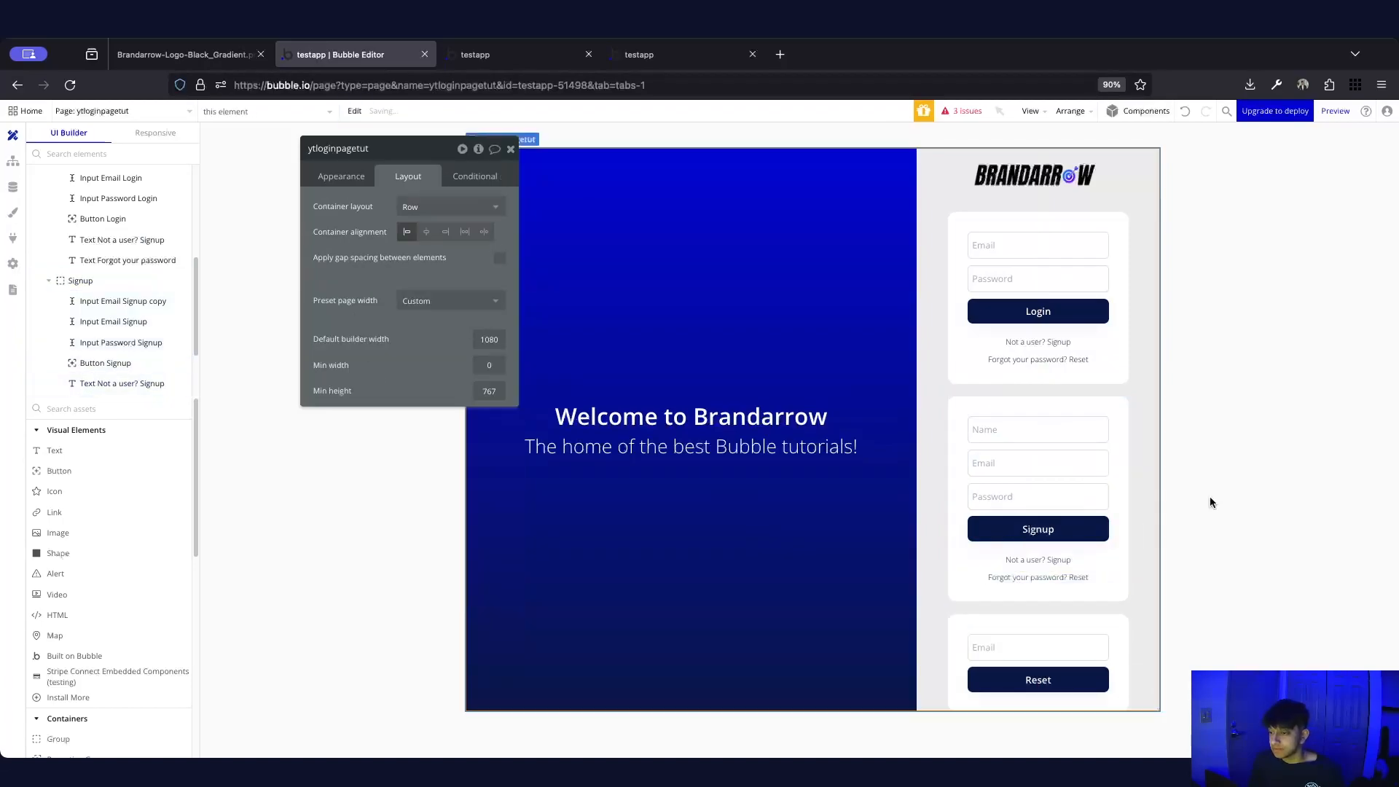
left_click(1045, 562)
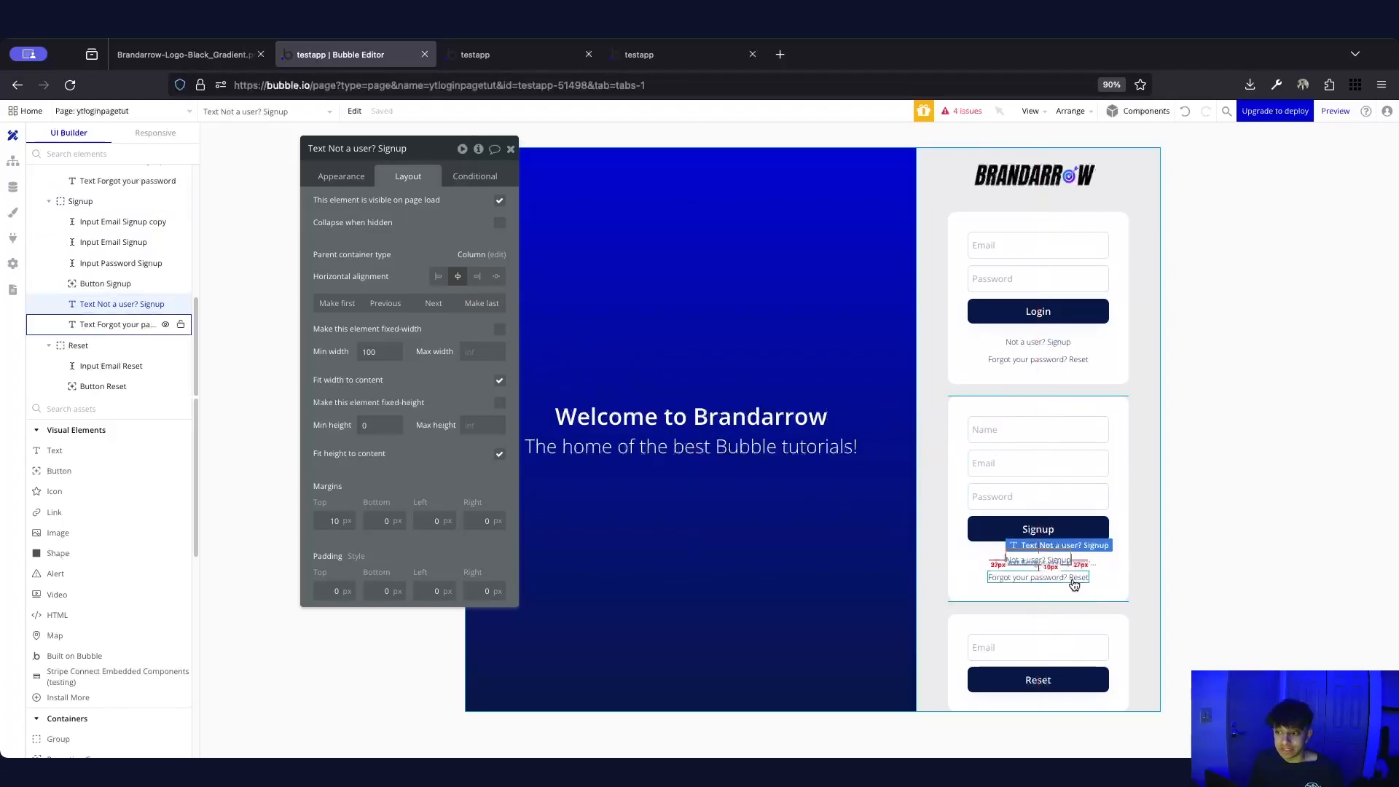
left_click(339, 176)
triple_click(389, 207)
type("Already a user? Login")
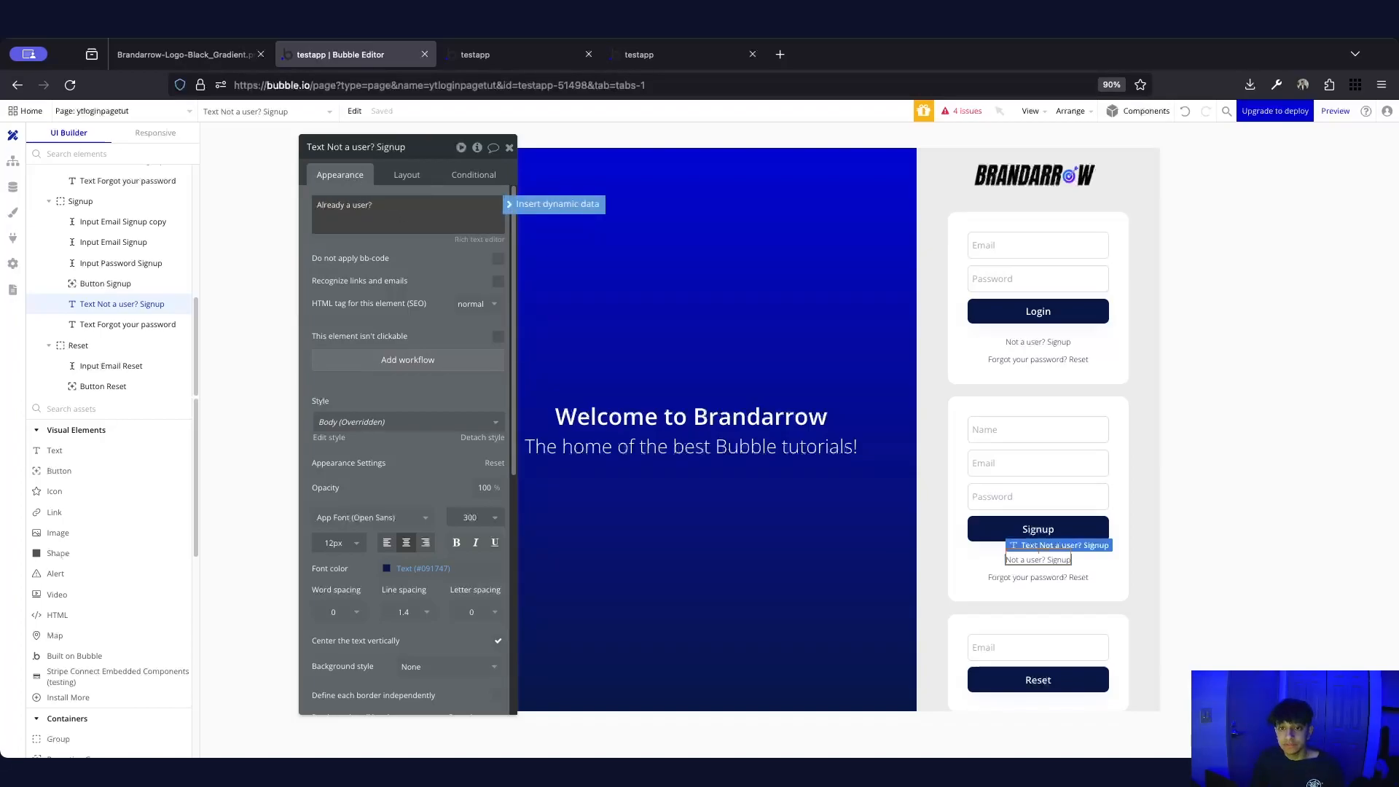
left_click(394, 244)
Delete the pasted forgot-password text from the Signup card
left_click(1060, 594)
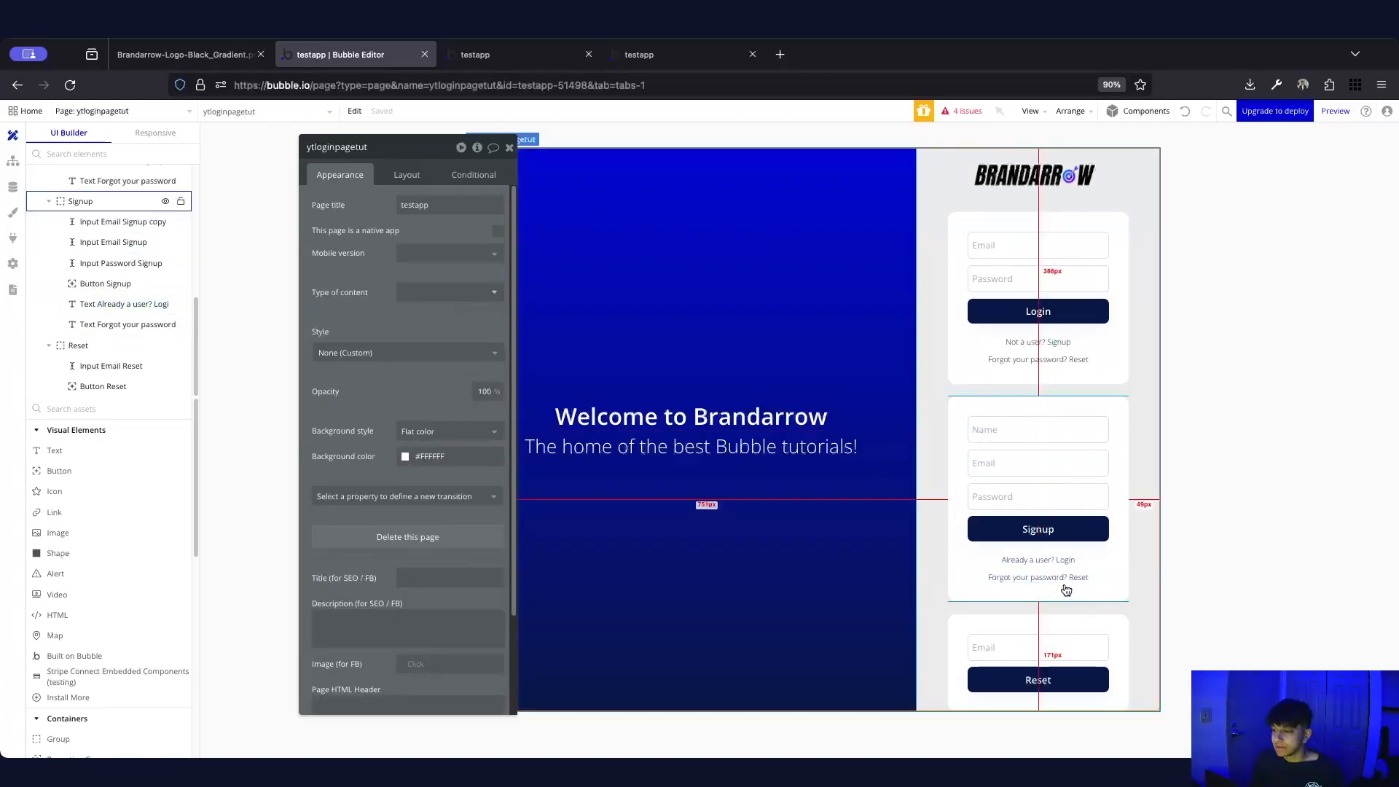
left_click(1077, 579)
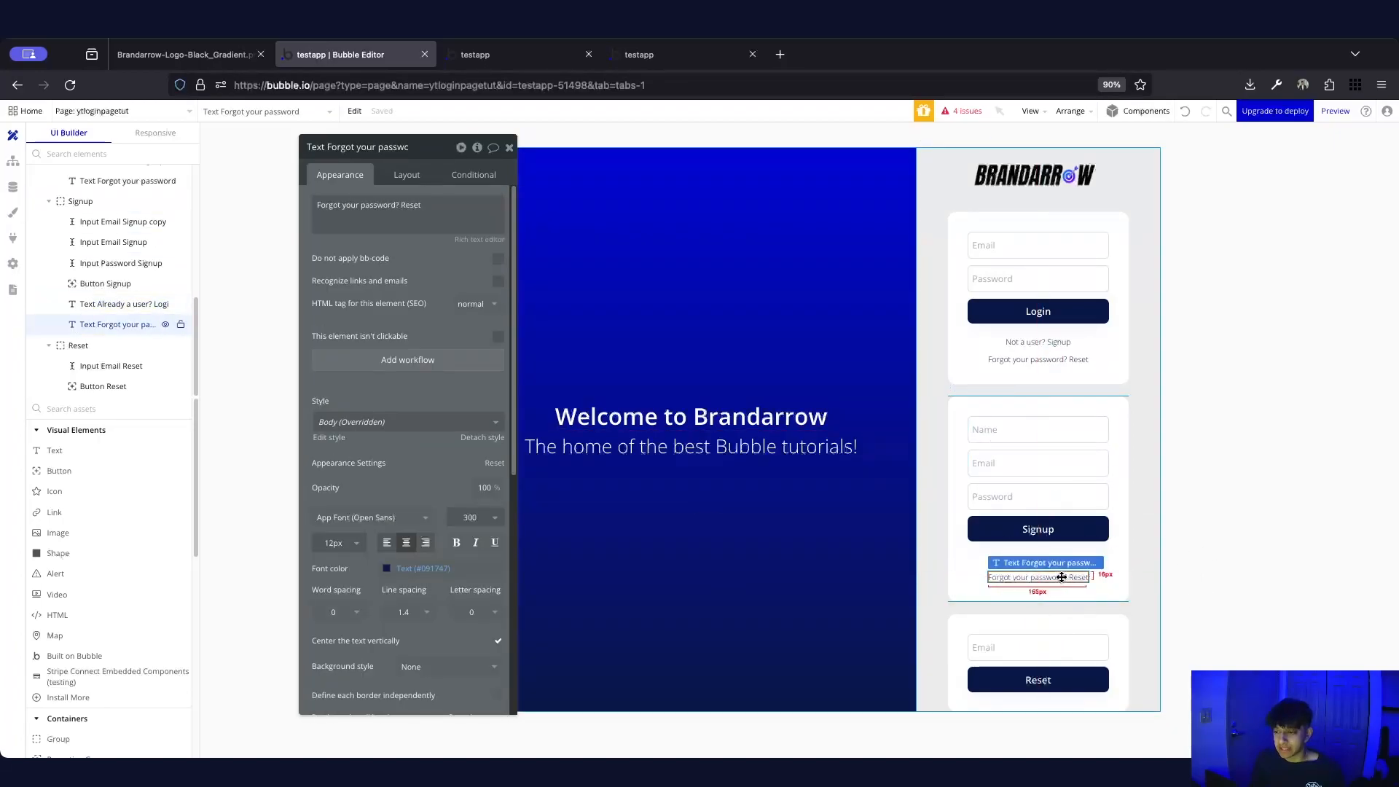
right_click(1062, 577)
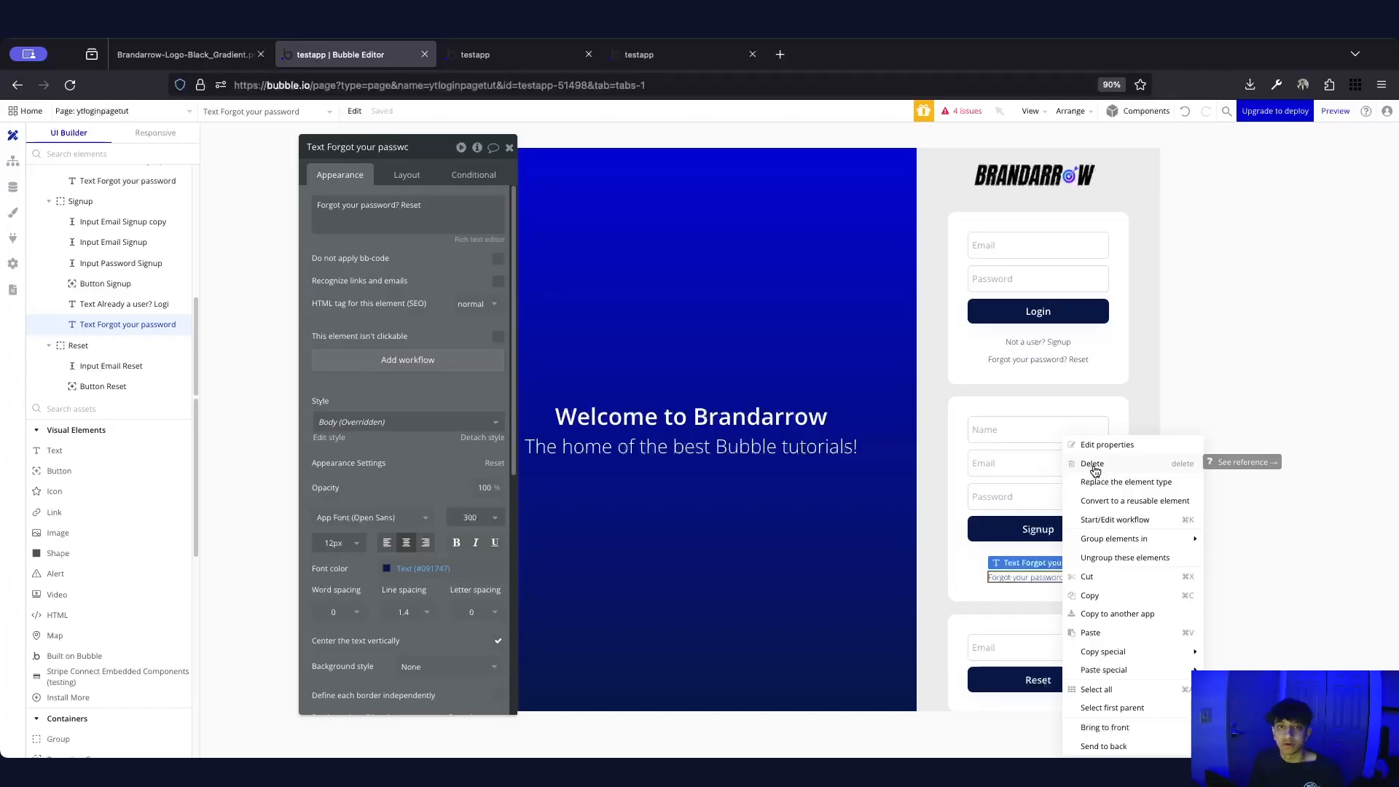
left_click(1094, 470)
Select the Login card's two link texts and paste them into the Reset card
double_click(1038, 559)
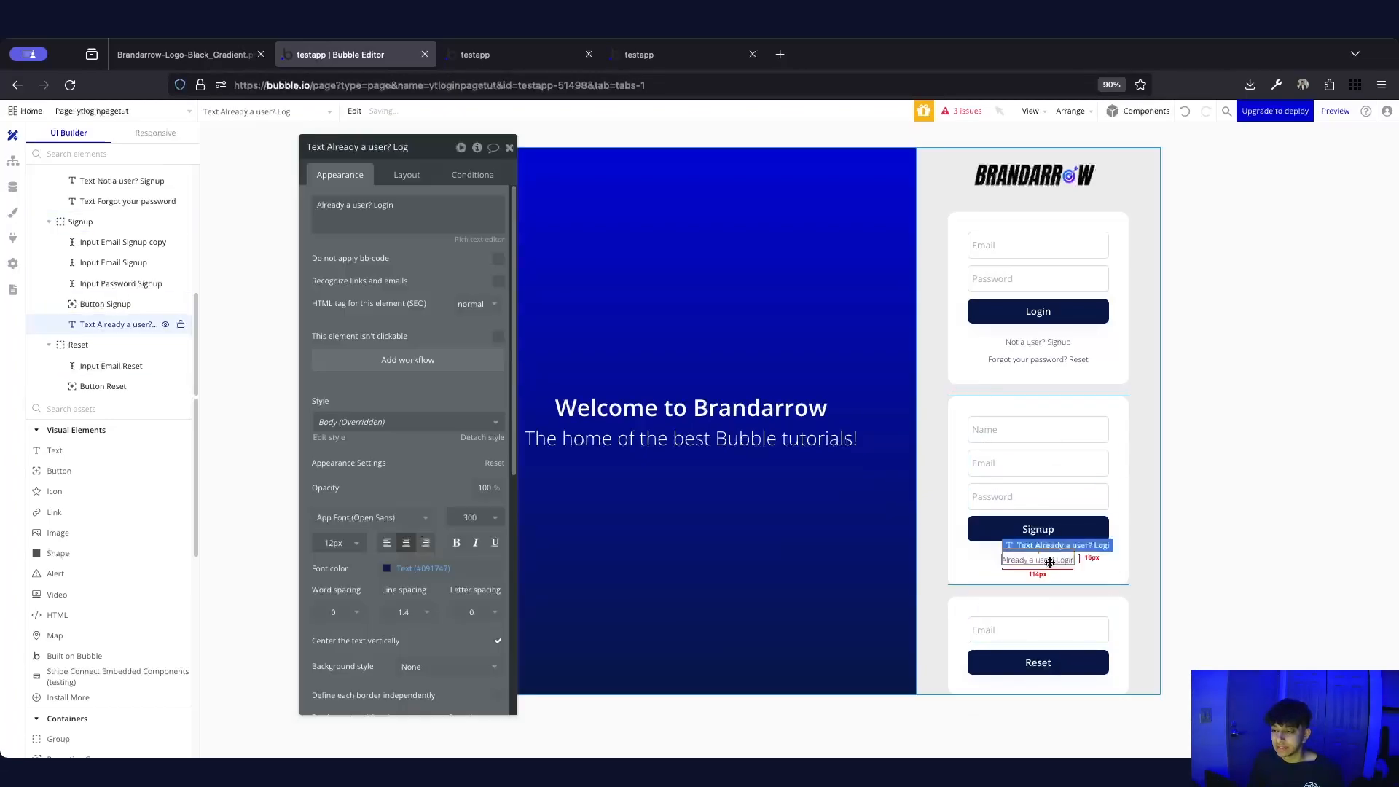
left_click(1151, 589)
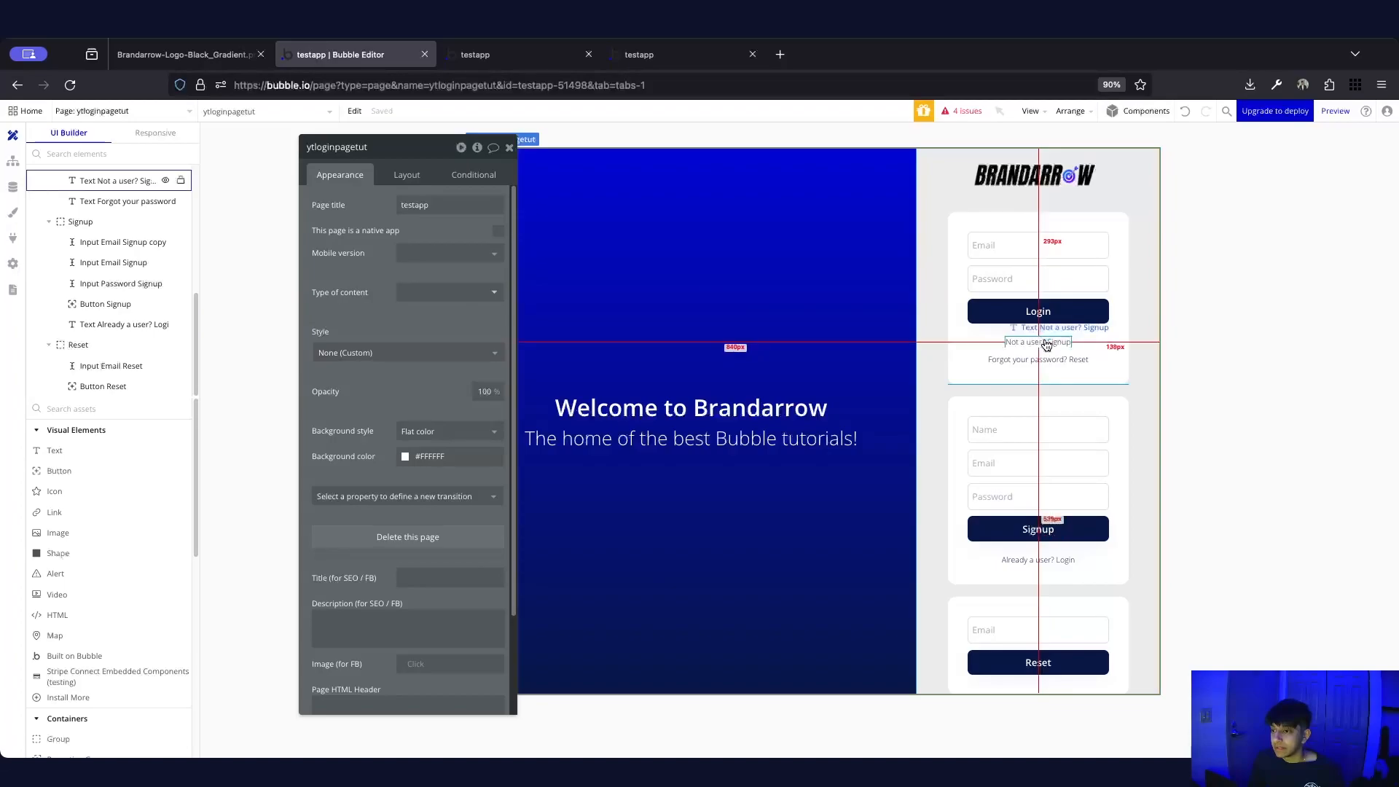
left_click(1040, 342)
left_click(1051, 362, "shift")
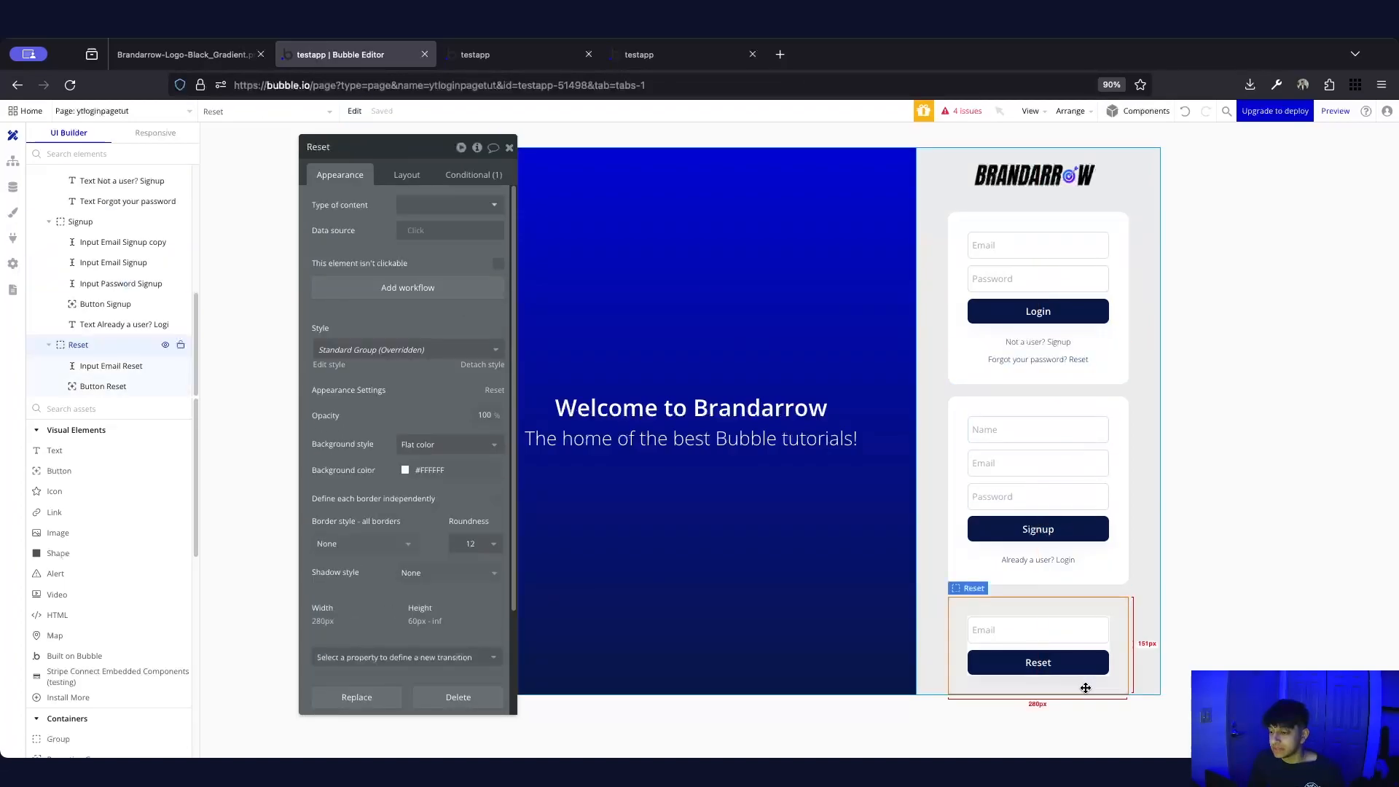
key("super+v")
Delete the pasted 'Not a user? Signup' text from the Reset card
left_click(1192, 515)
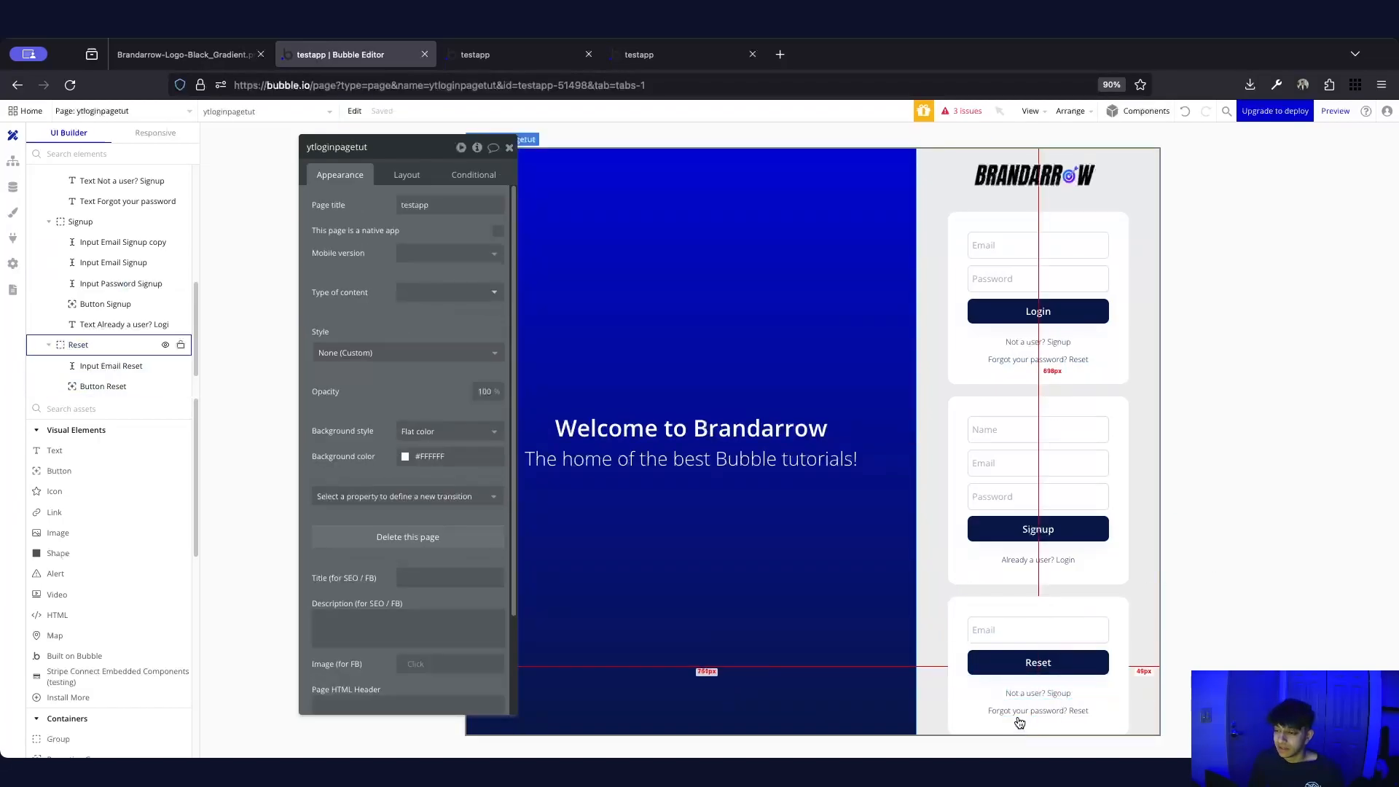
left_click(1043, 697)
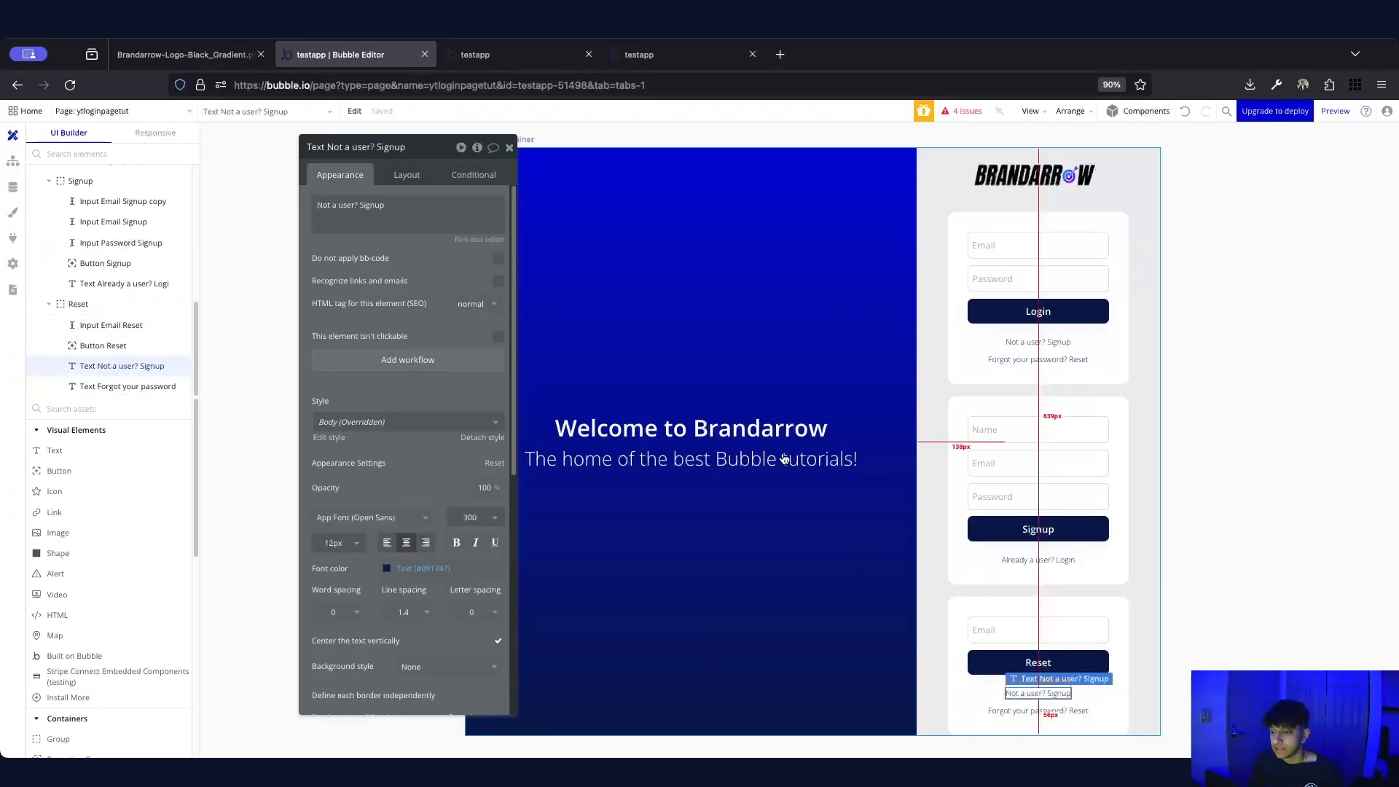
left_click(409, 215)
key("super+a")
left_click(410, 217)
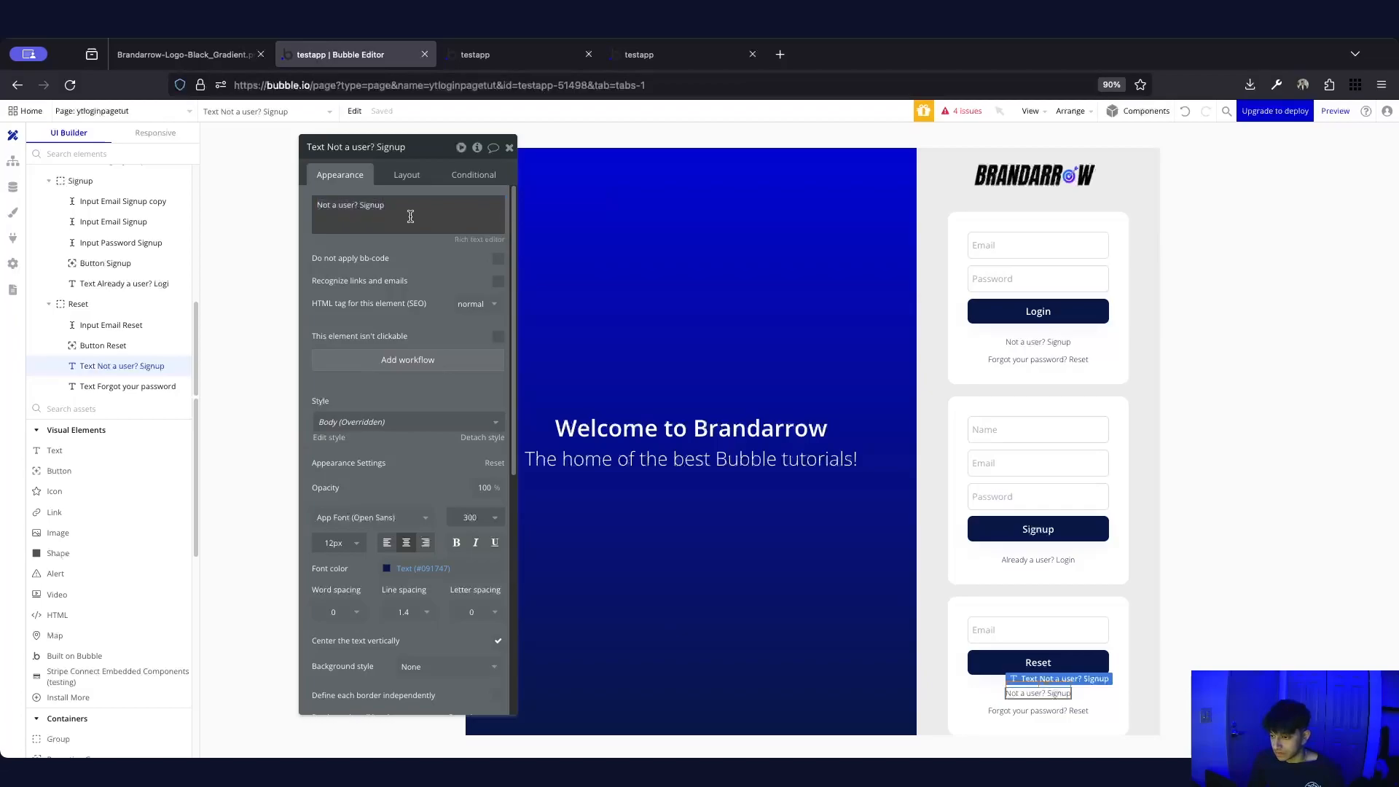
triple_click(393, 214)
left_click(1232, 578)
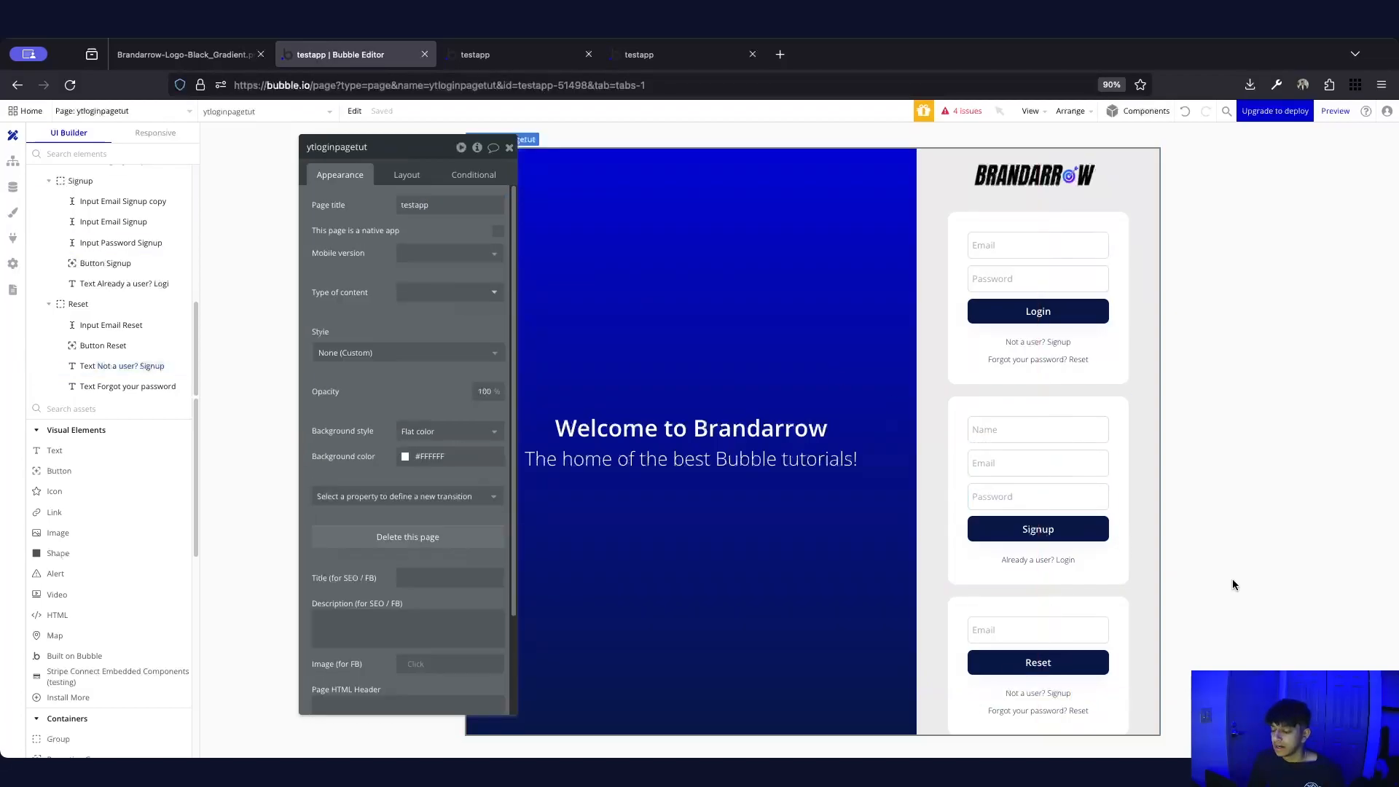
left_click(1046, 692)
right_click(1049, 698)
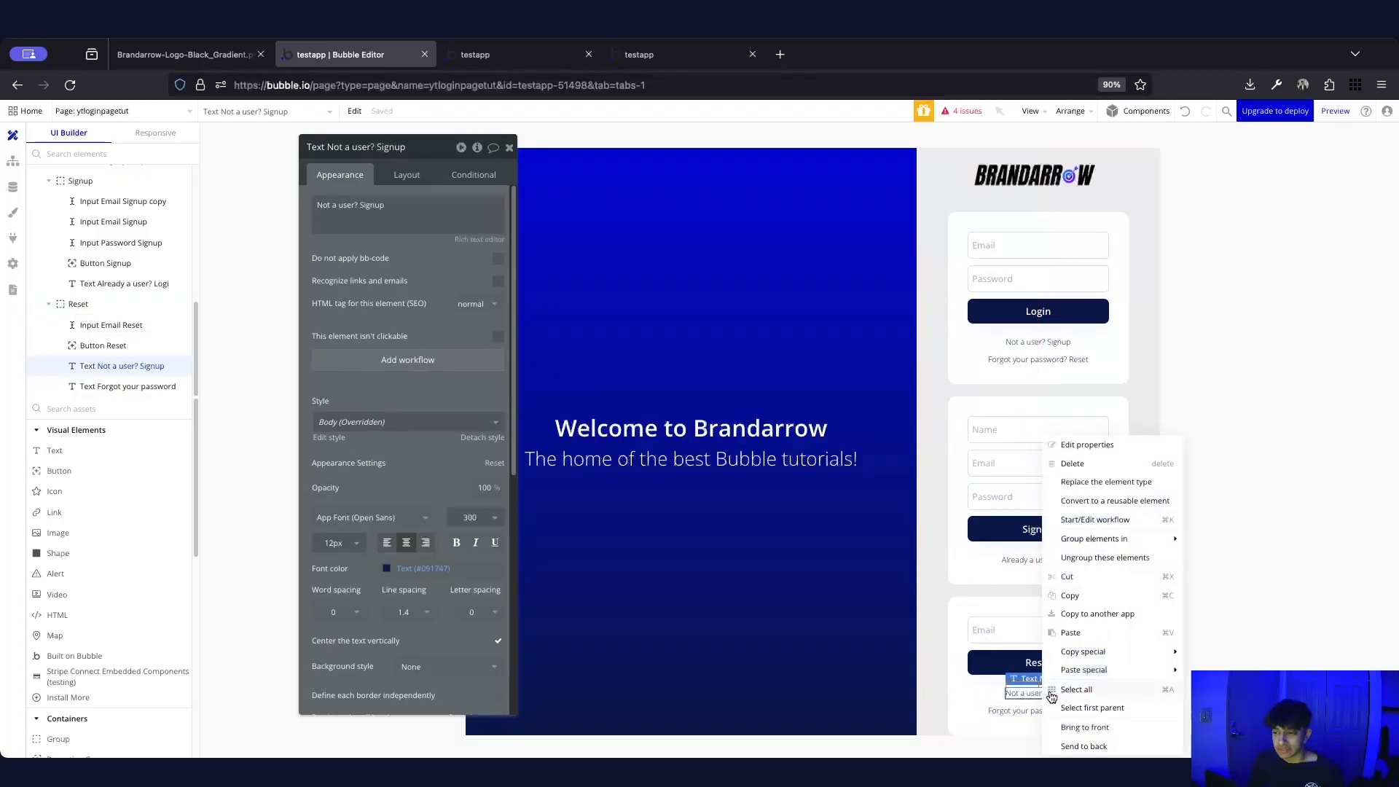
left_click(1104, 463)
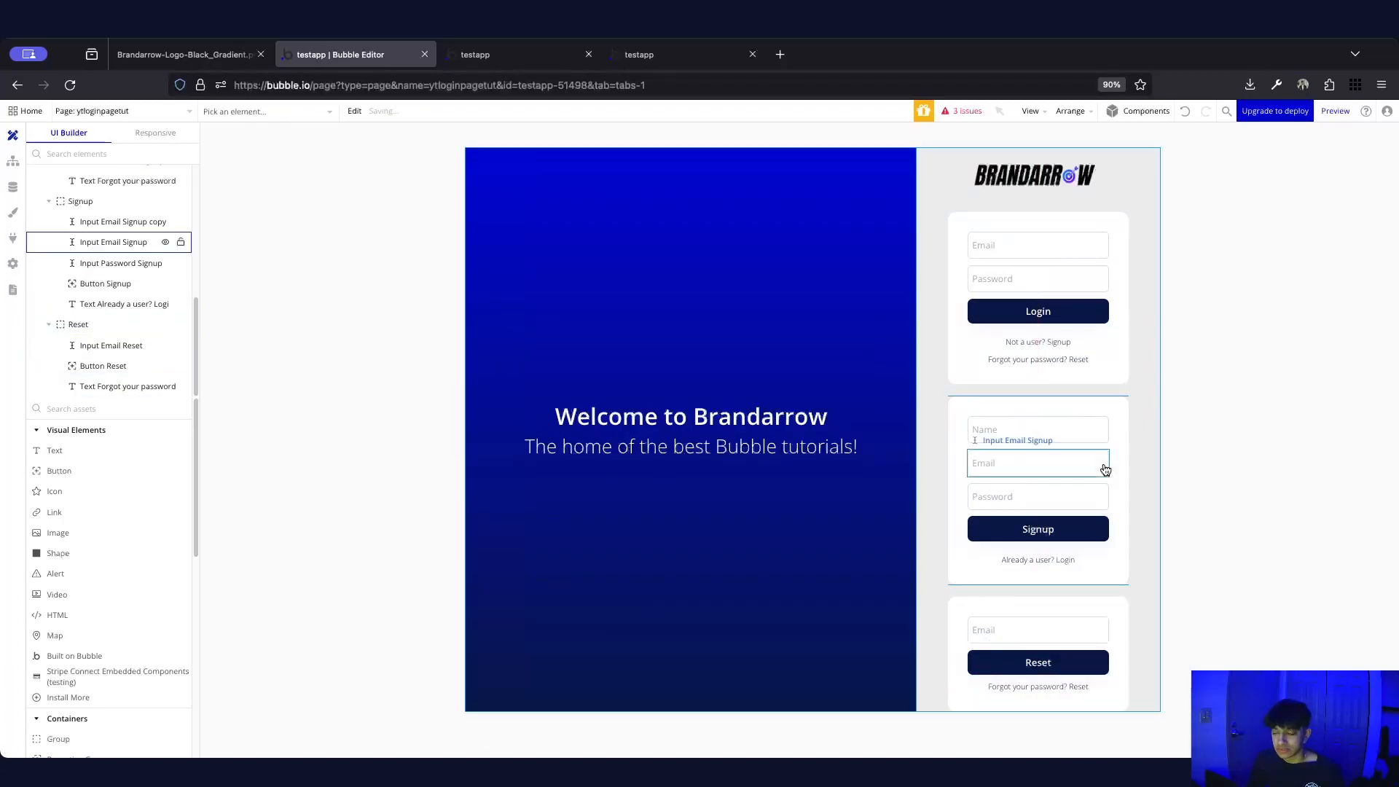
Change the Reset card's remaining link text to 'Remember your password? Login'
double_click(1056, 688)
triple_click(402, 198)
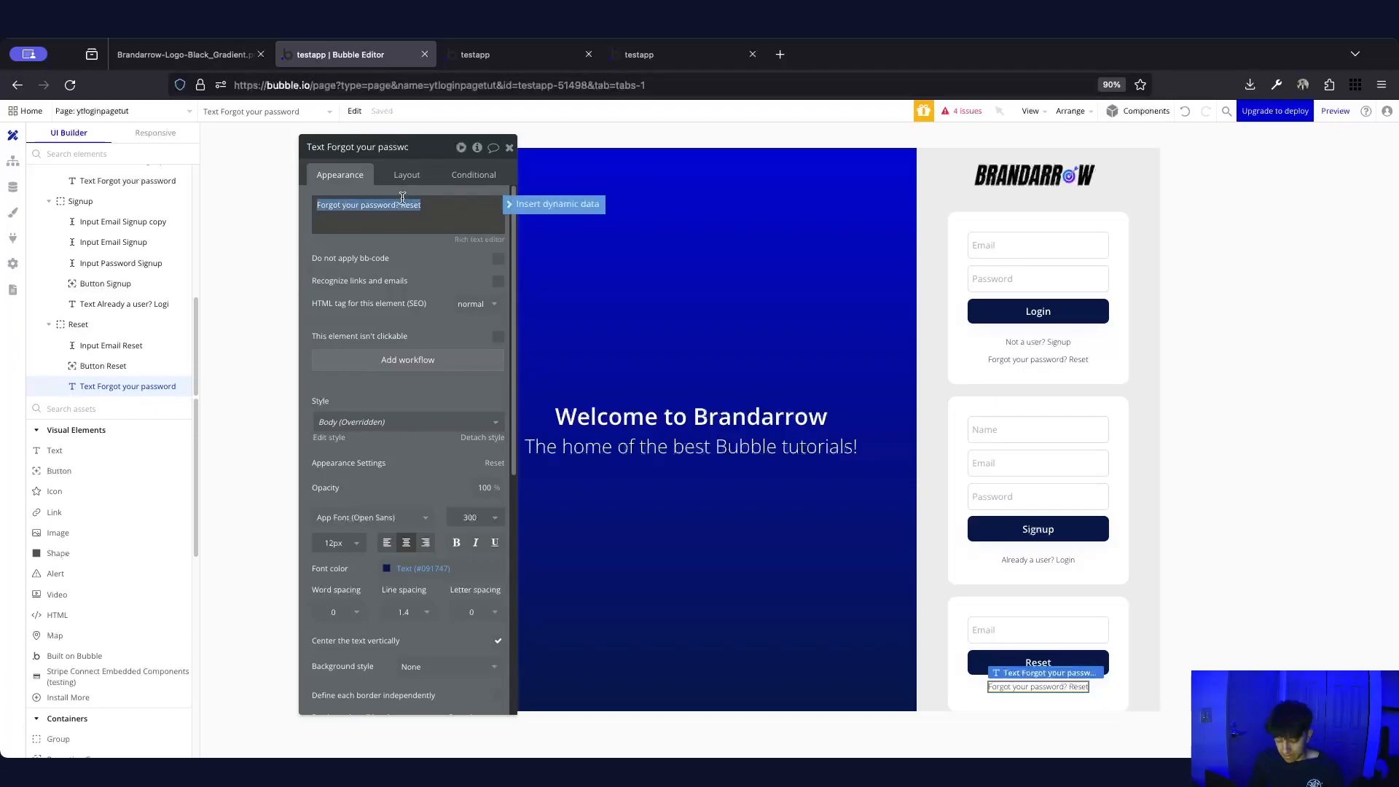
type("Remember your login?")
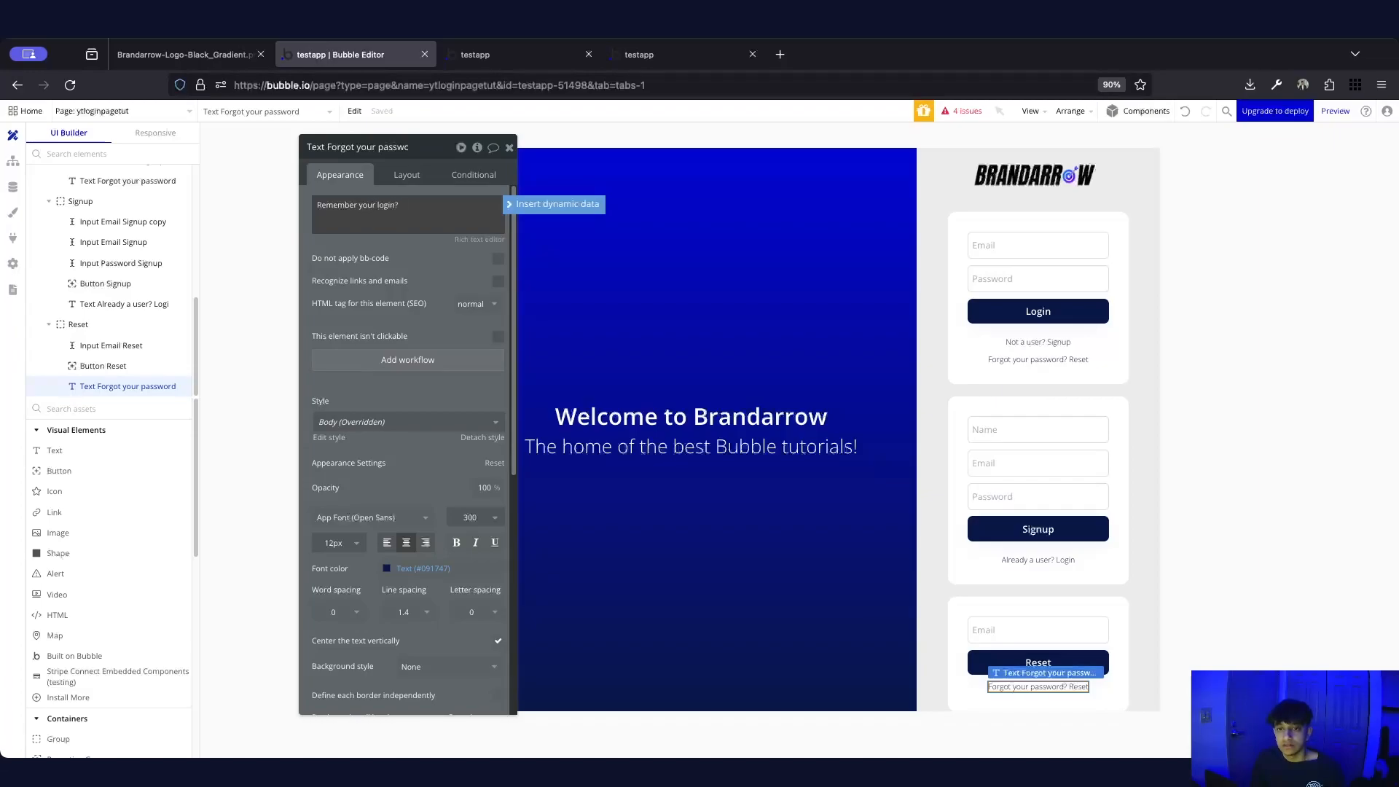
key("ctrl+f")
type("Lo")
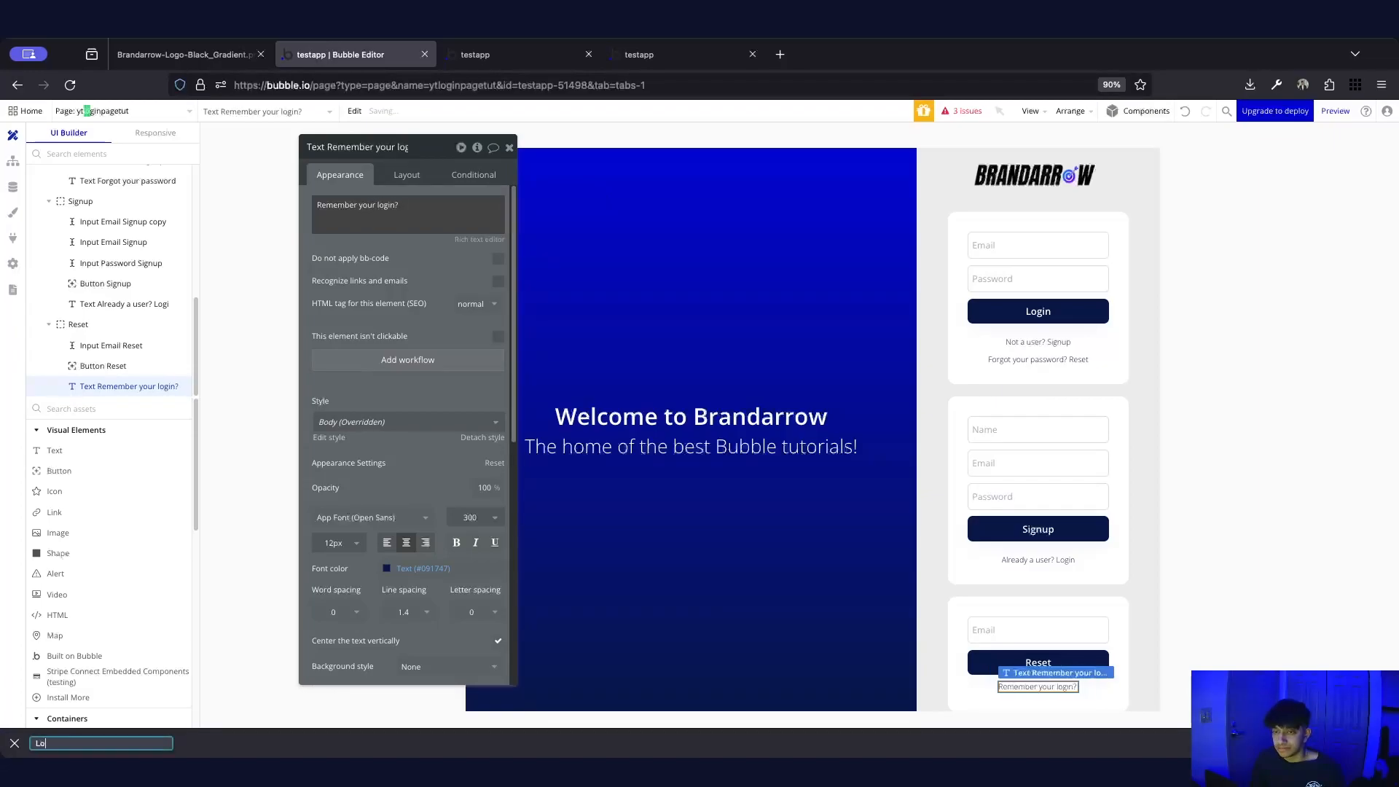
left_click(15, 743)
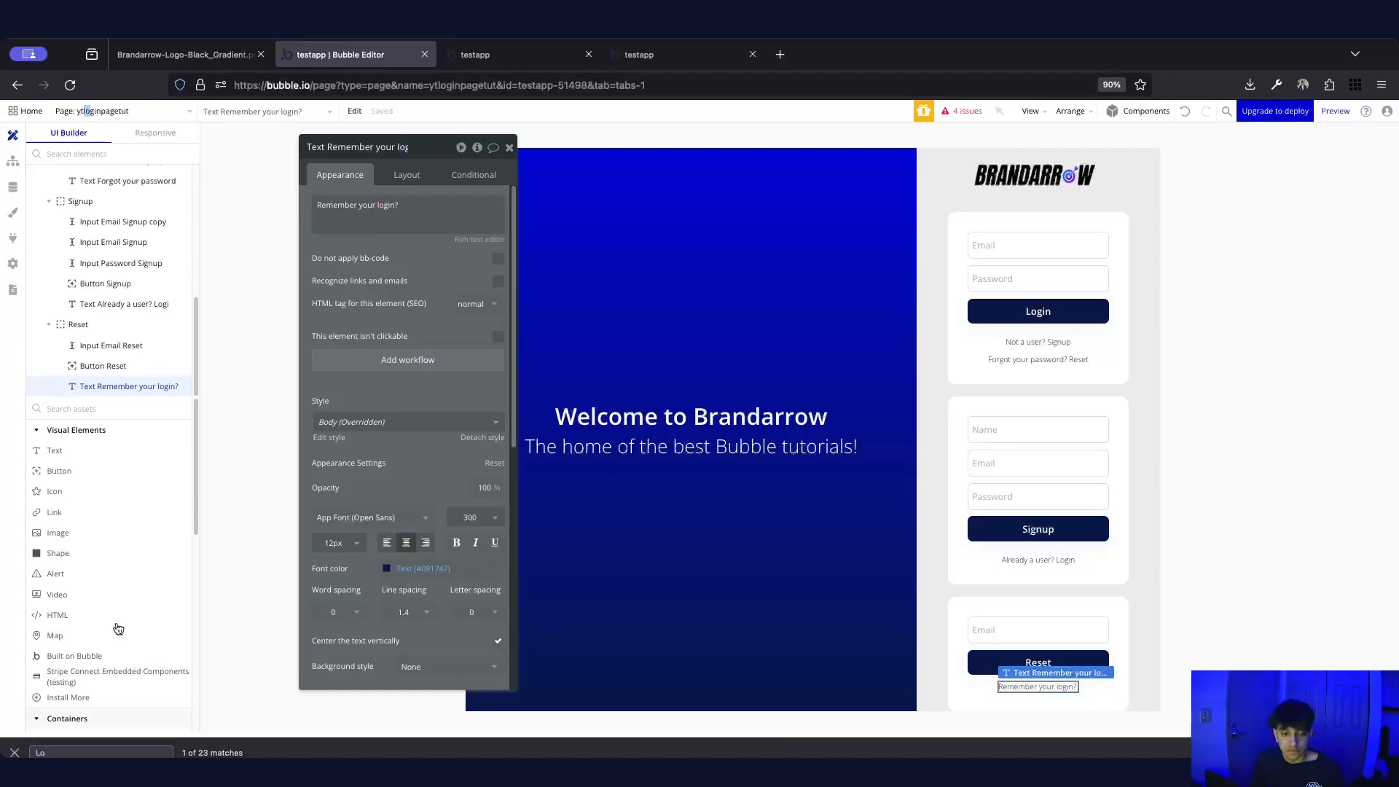
double_click(379, 205)
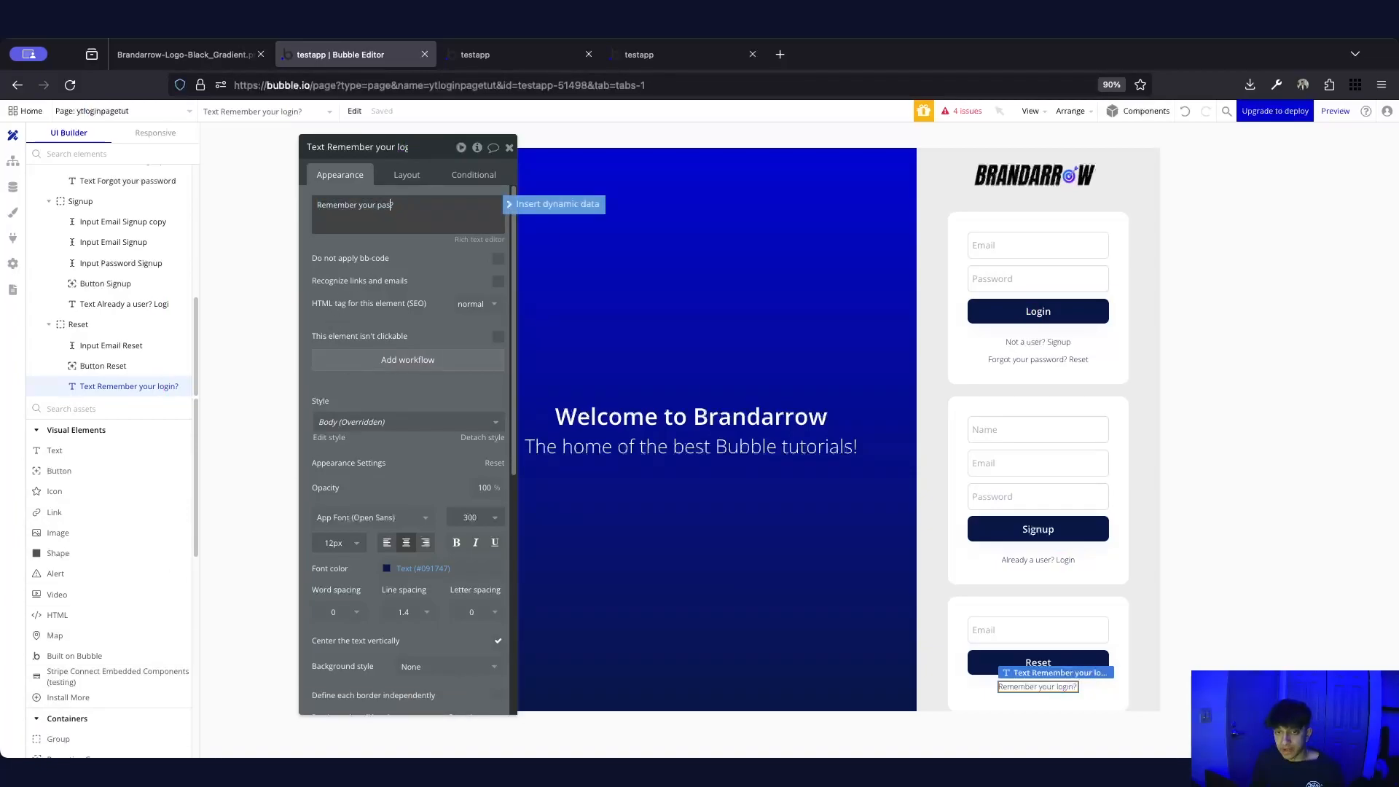
type("Login")
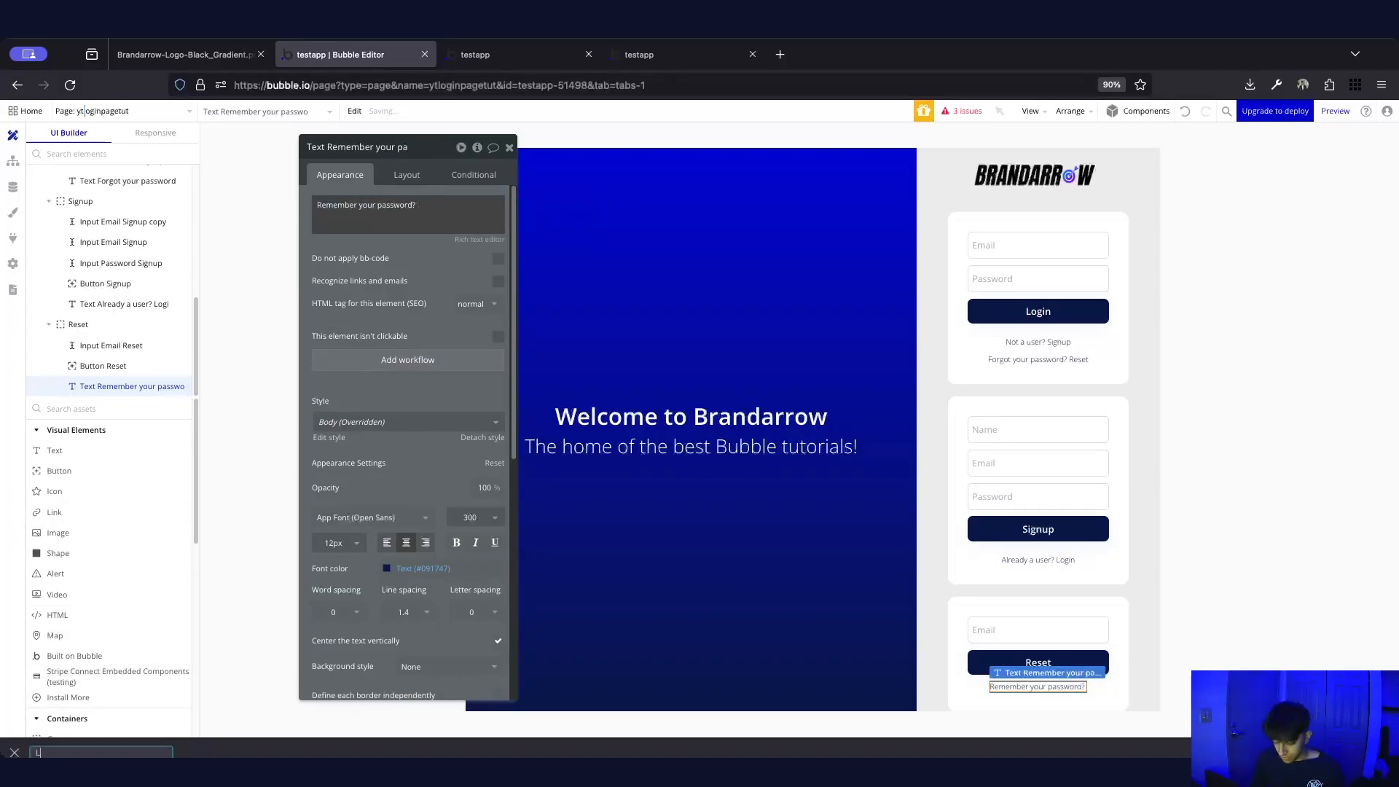
triple_click(436, 204)
left_click(441, 206)
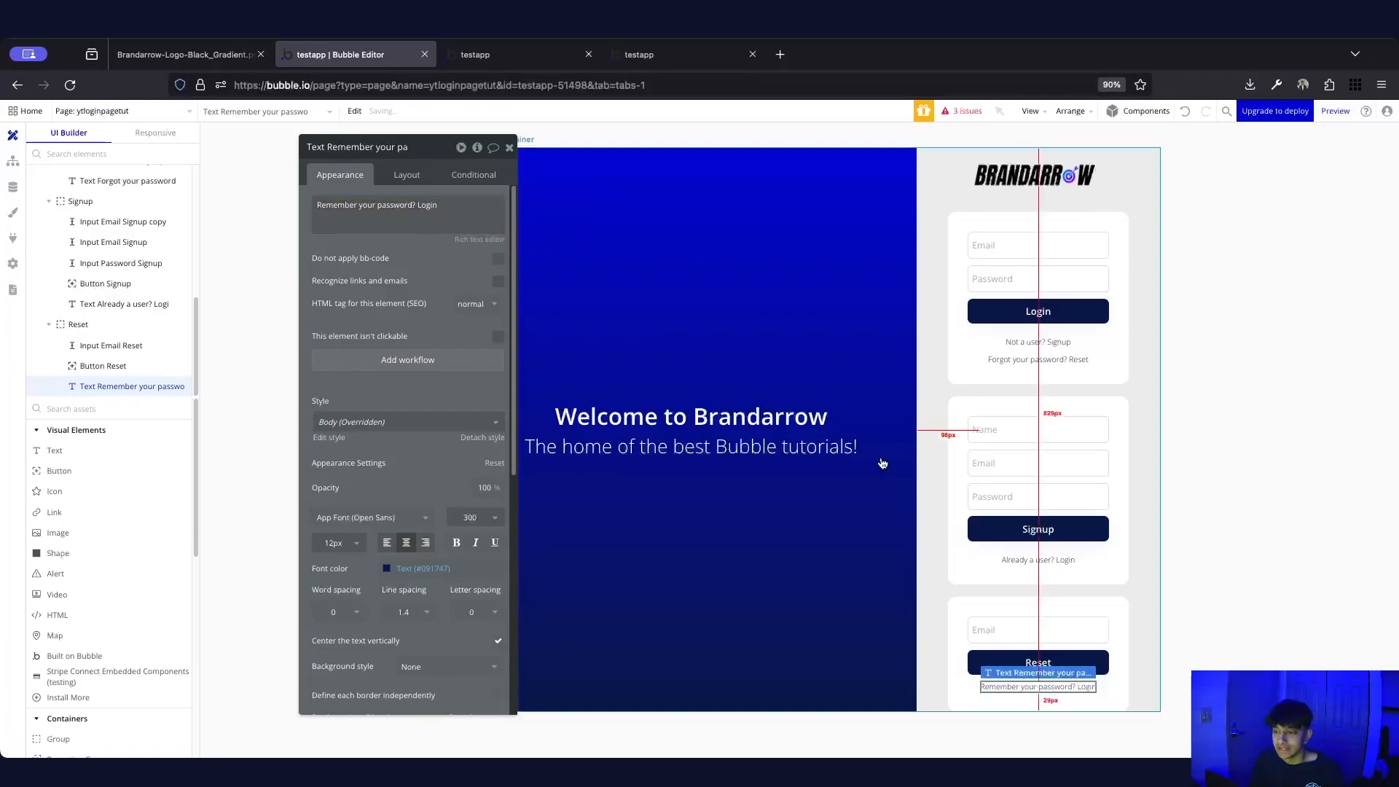
Select the 'Remember your password? Login' text and show its Layout settings
left_click(1187, 465)
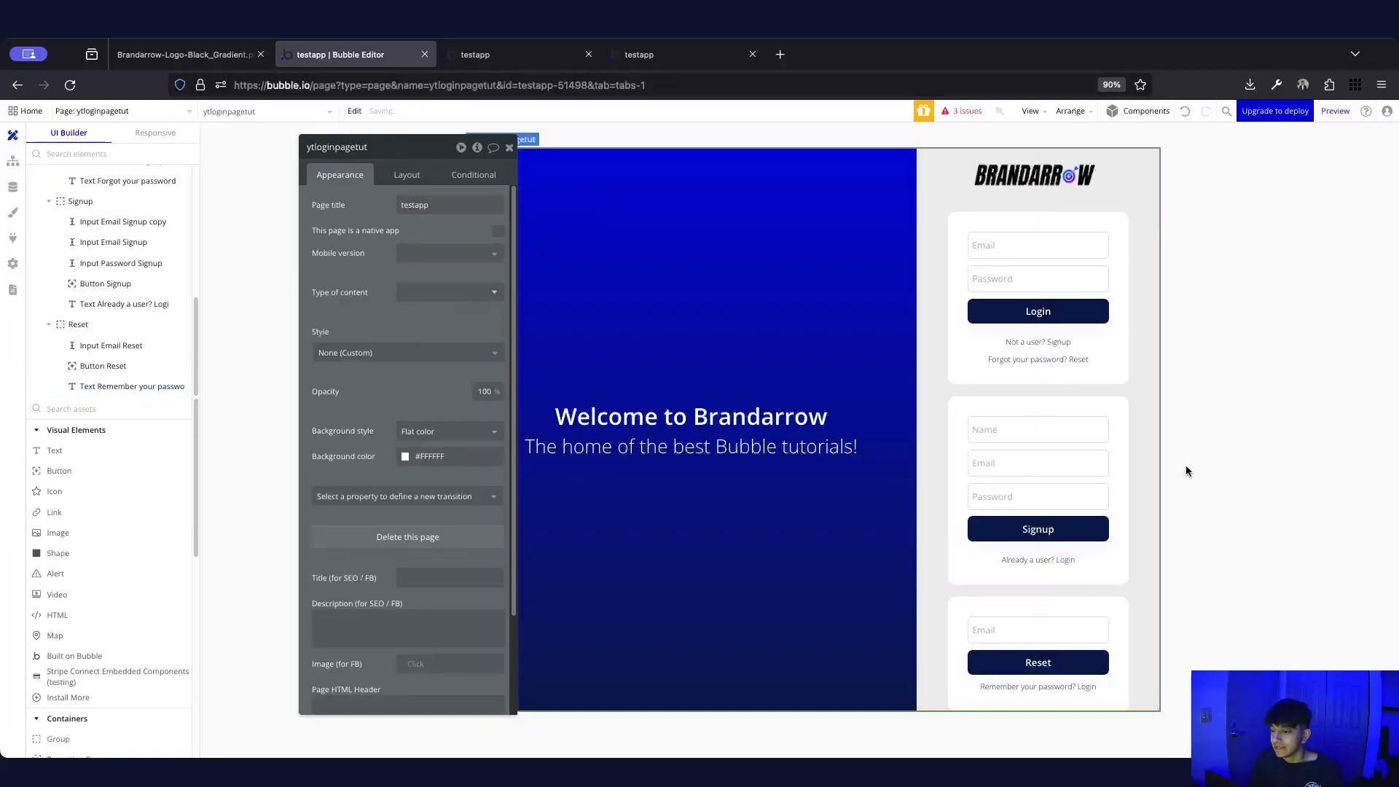
left_click(1038, 686)
left_click(407, 174)
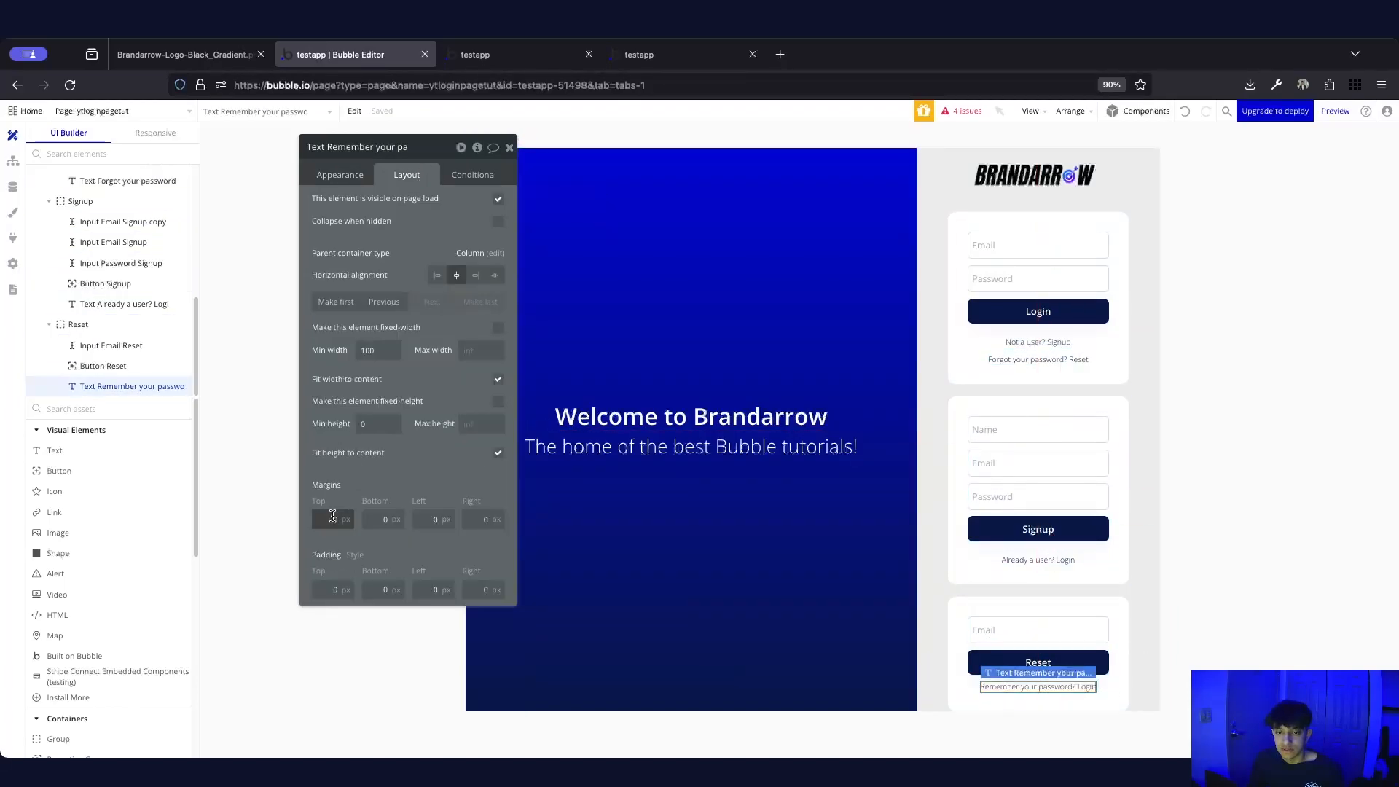
Compare the layout widths of the Login, Signup and Reset buttons
left_click(1030, 553)
left_click(1031, 554)
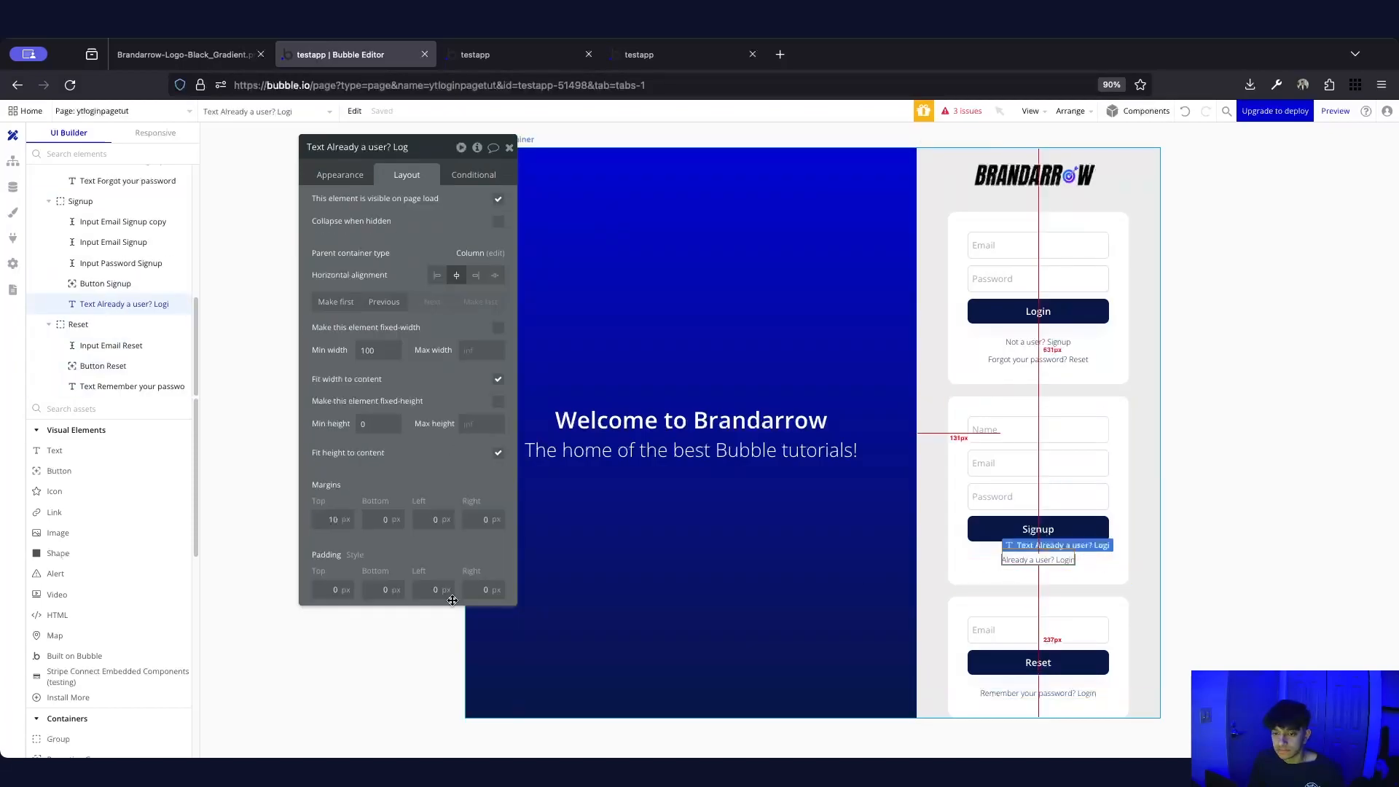
left_click(1207, 606)
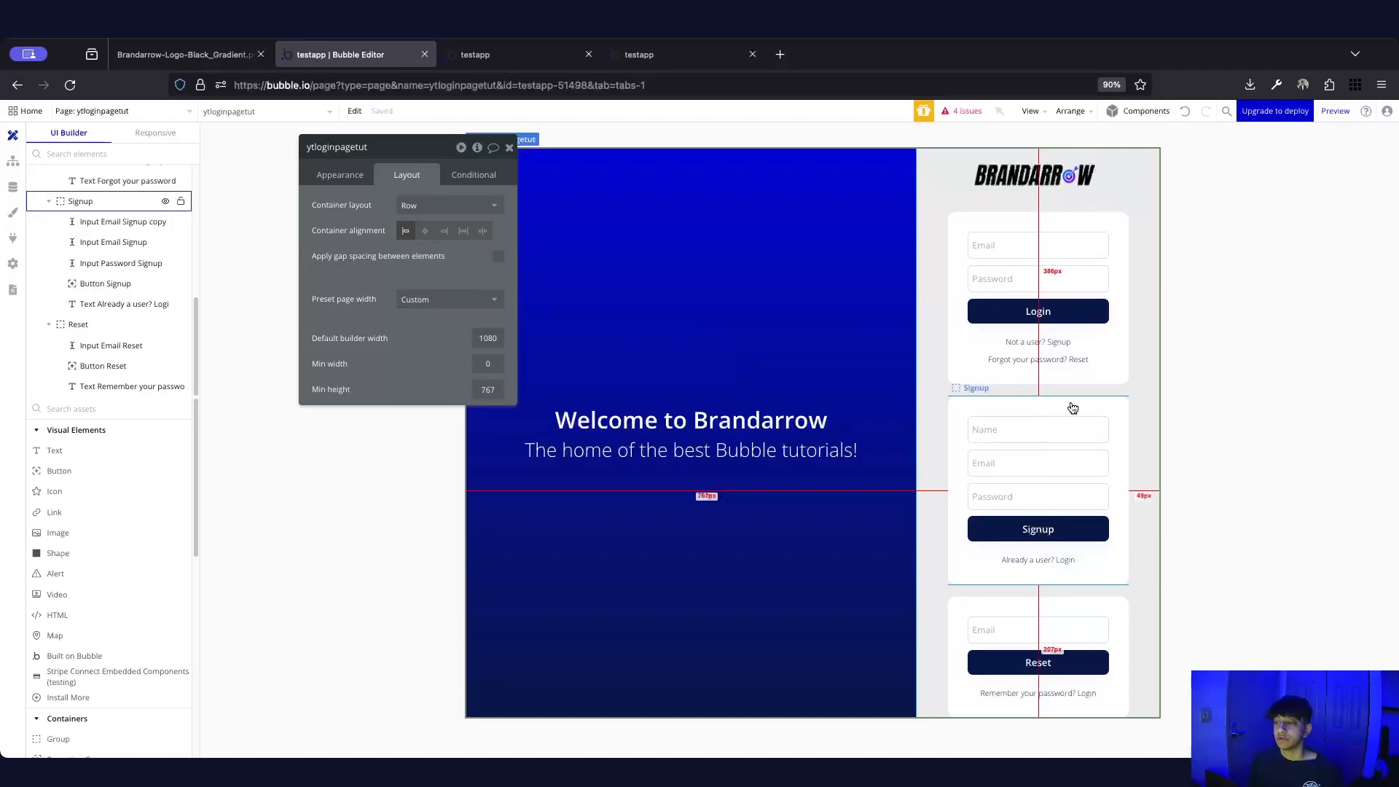
left_click(1014, 307)
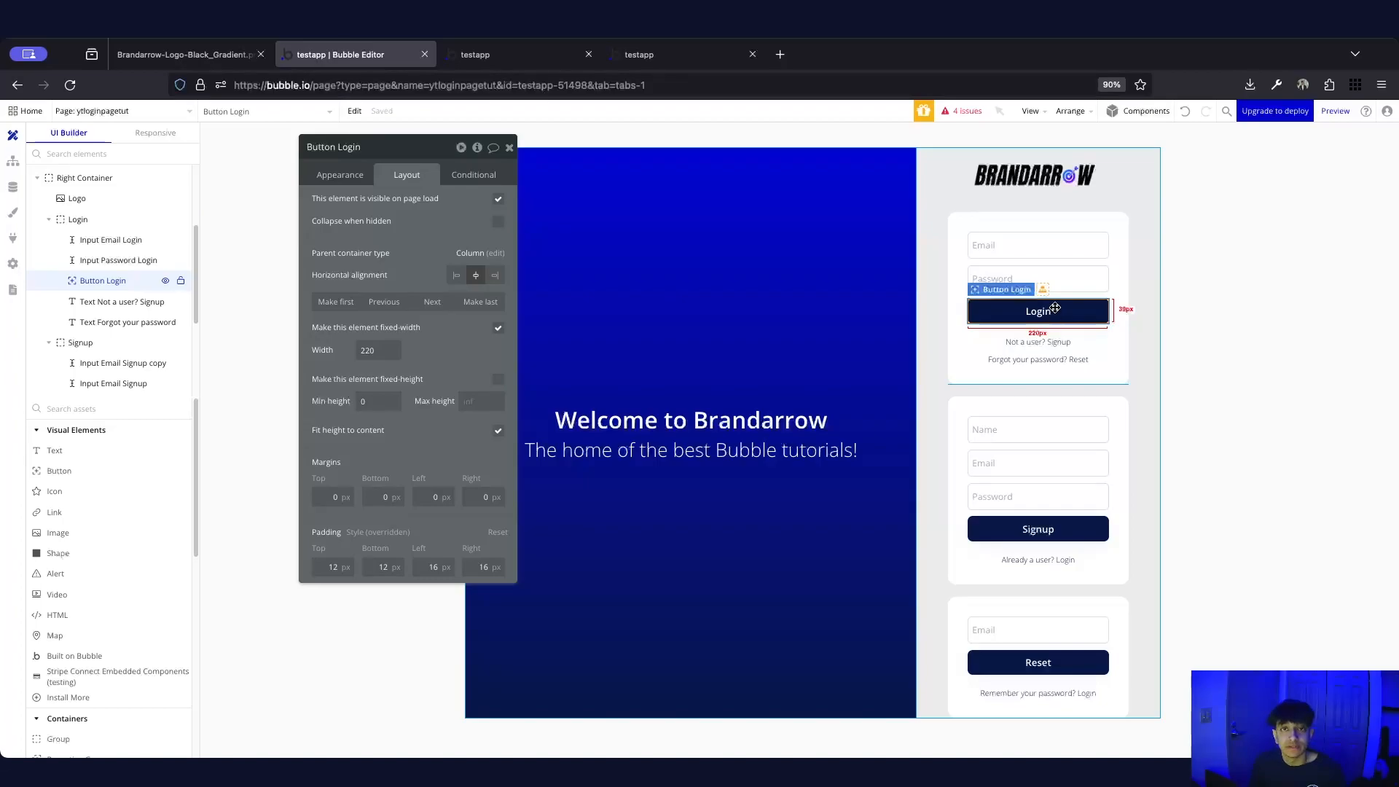
left_click(1082, 526)
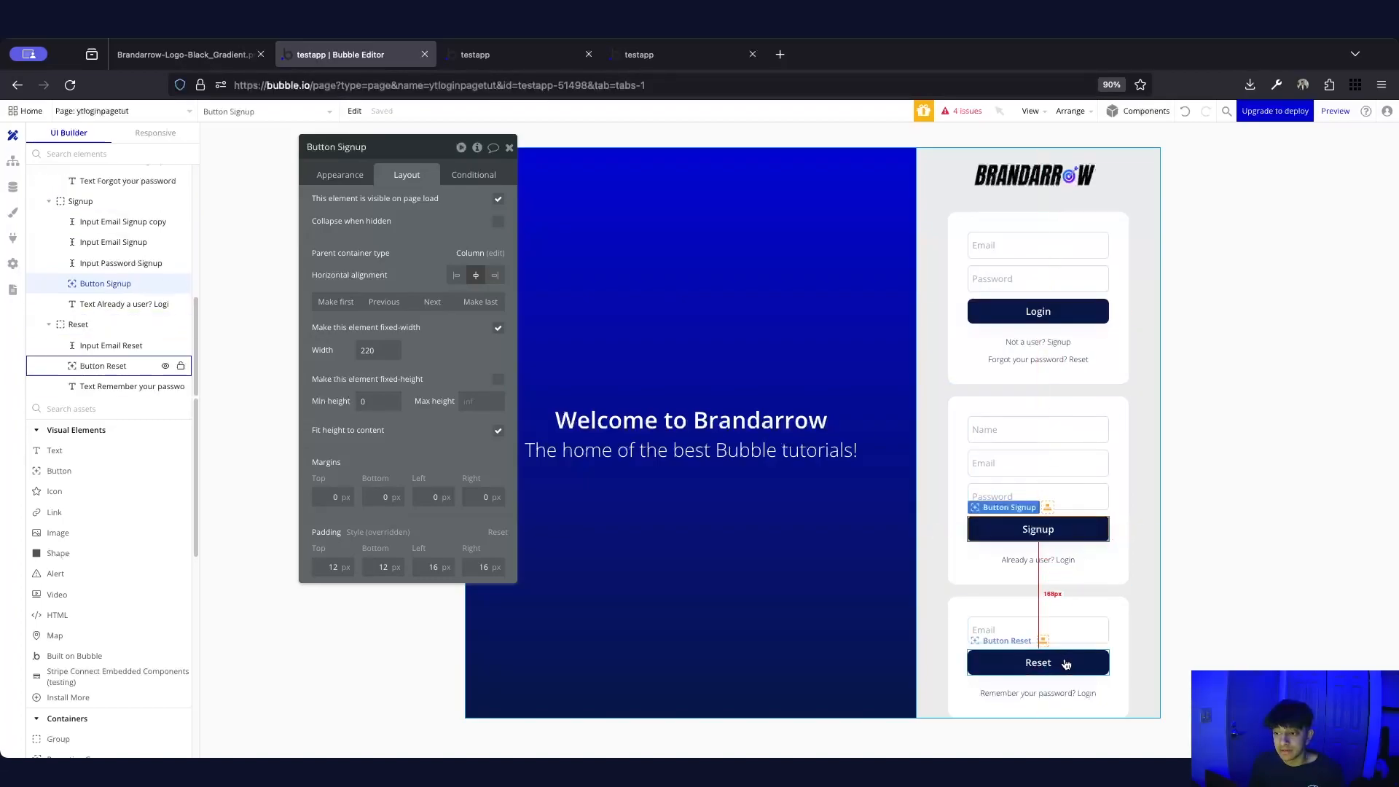
left_click(1067, 653)
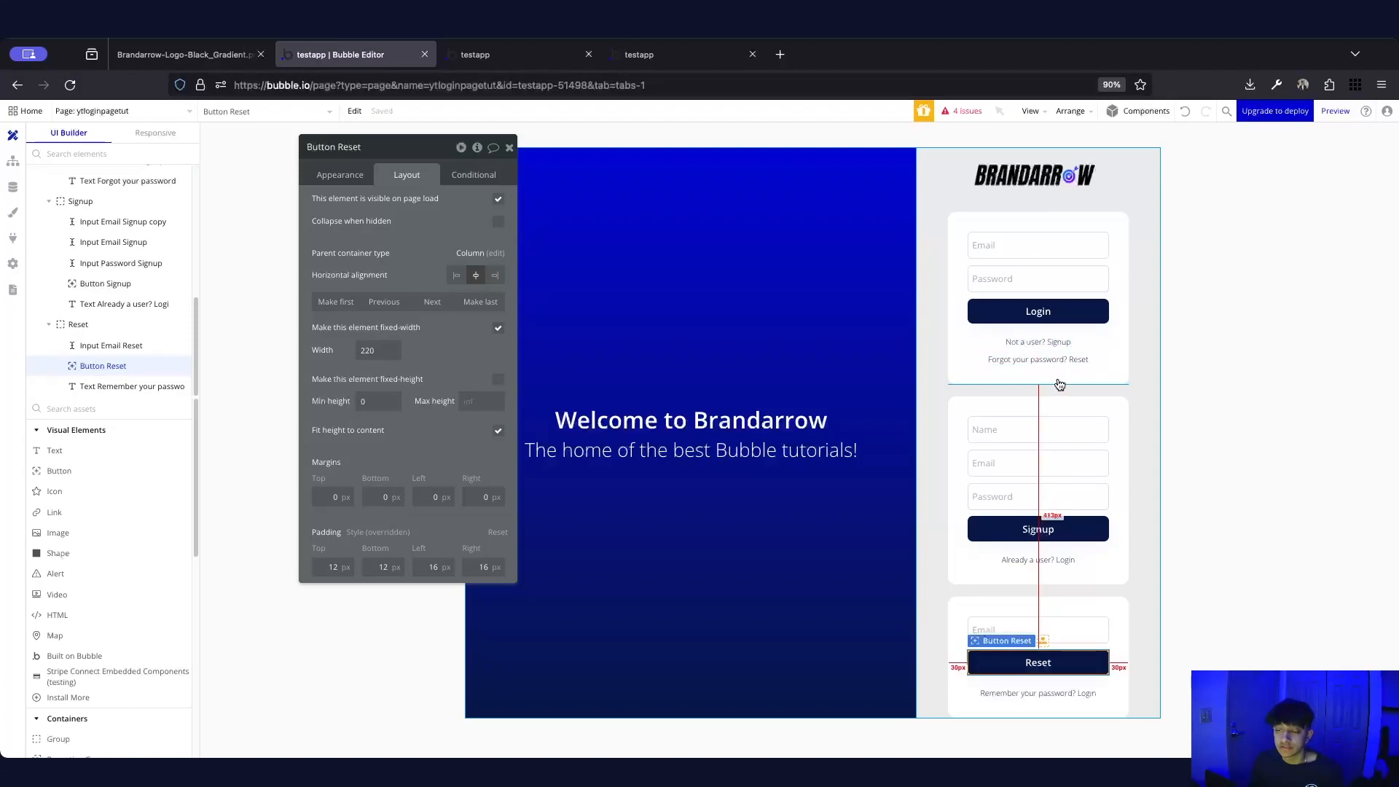
Add a click workflow to the 'Not a user? Signup' text
left_click(1042, 357)
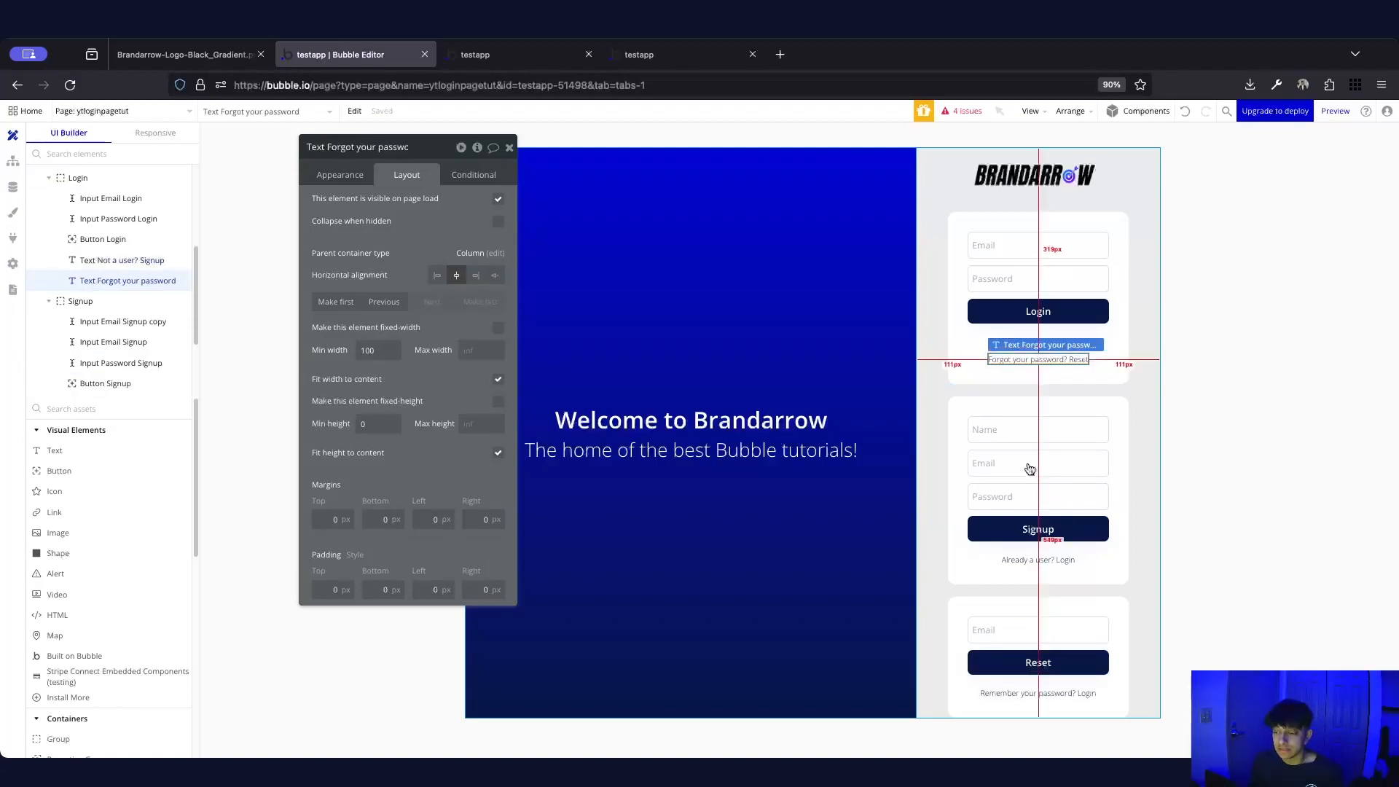
left_click(1038, 693)
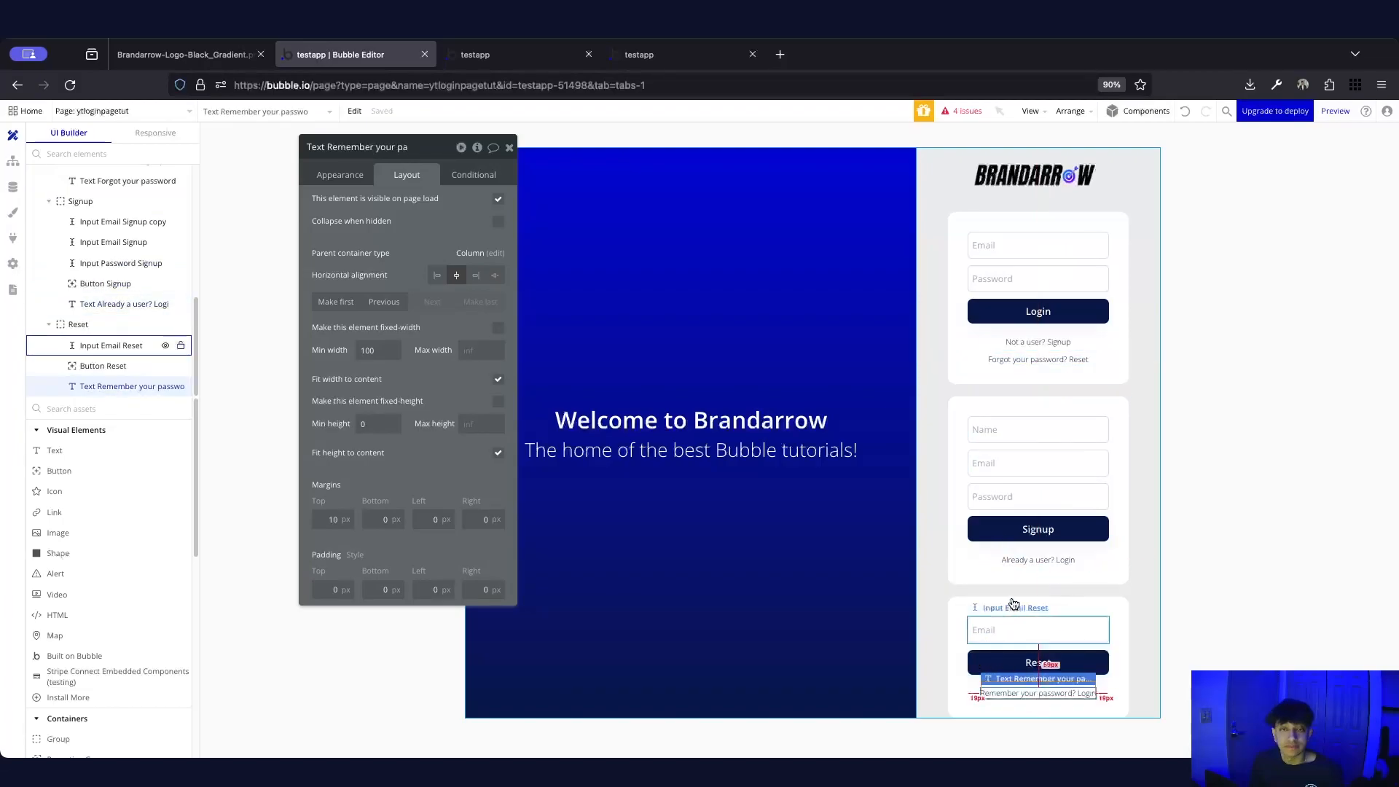
left_click(1046, 342)
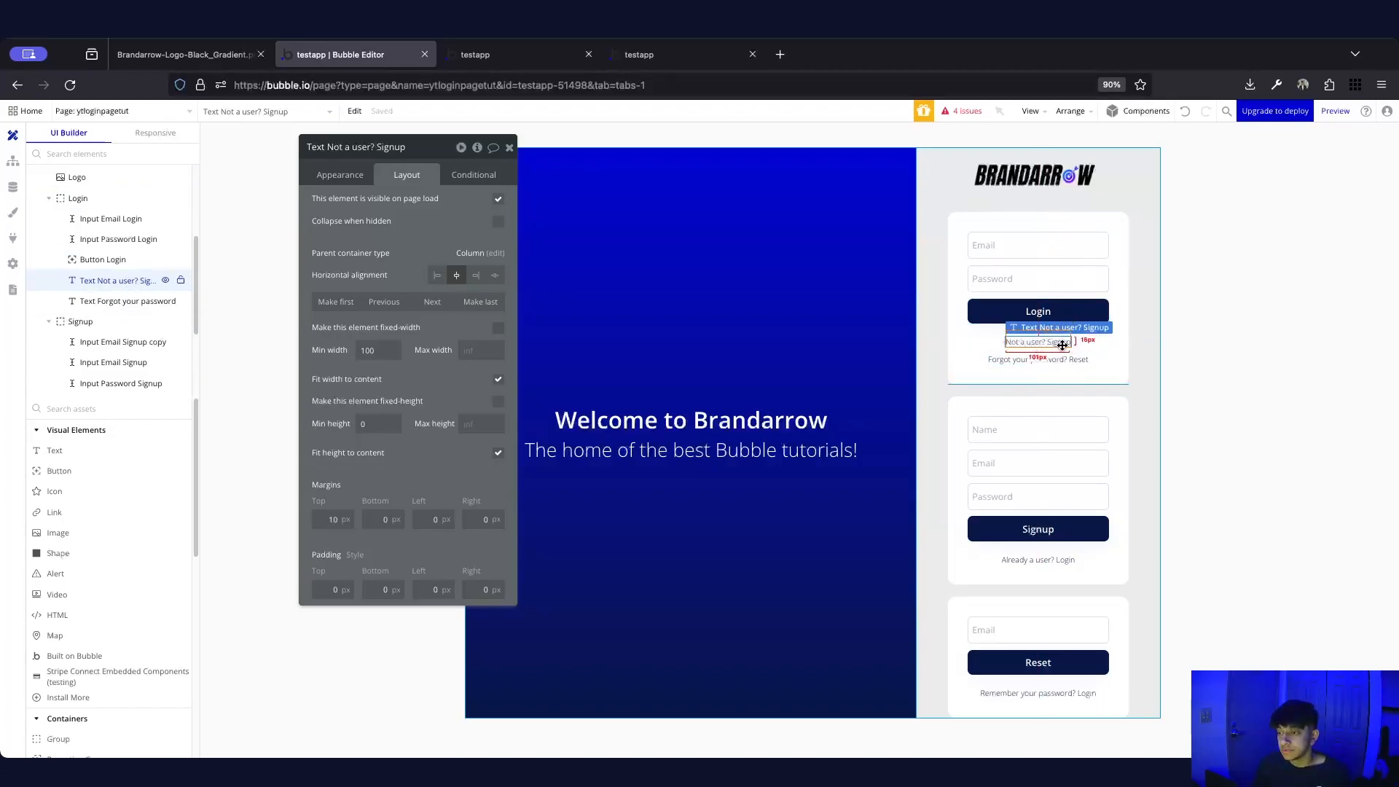
left_click(340, 175)
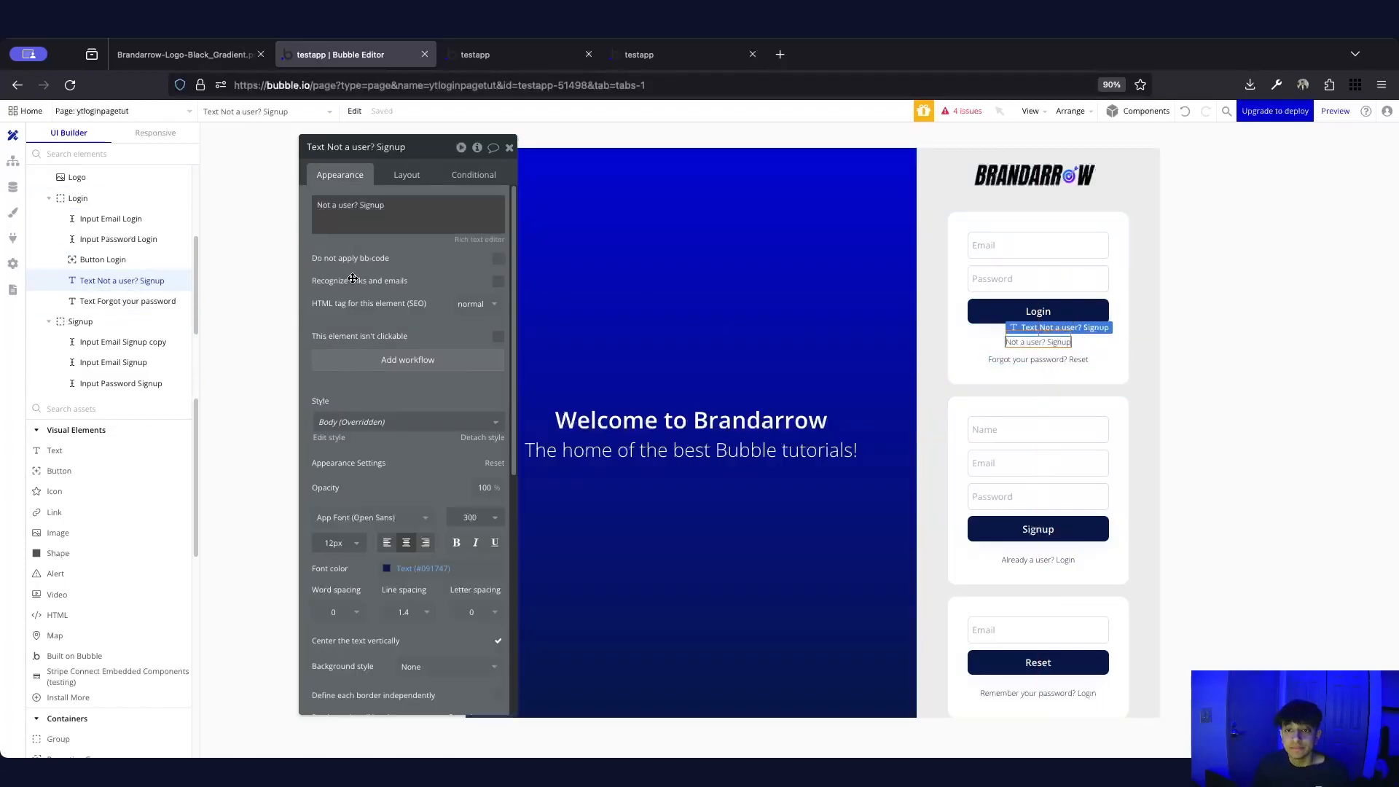
left_click(417, 367)
Add a Set state action that sets page ytloginpagetut's show state to signup
left_click(155, 287)
type("set state")
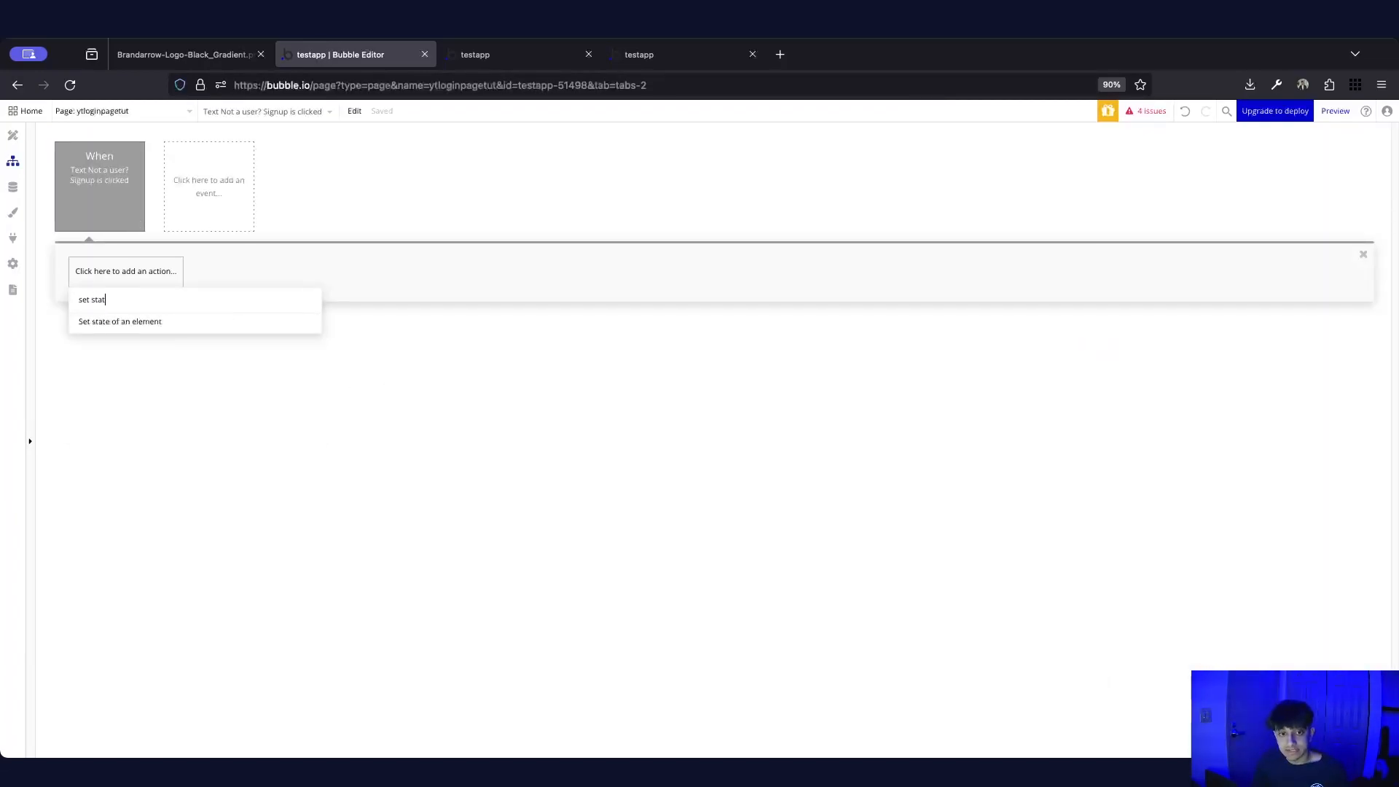
left_click(191, 322)
left_click(410, 182)
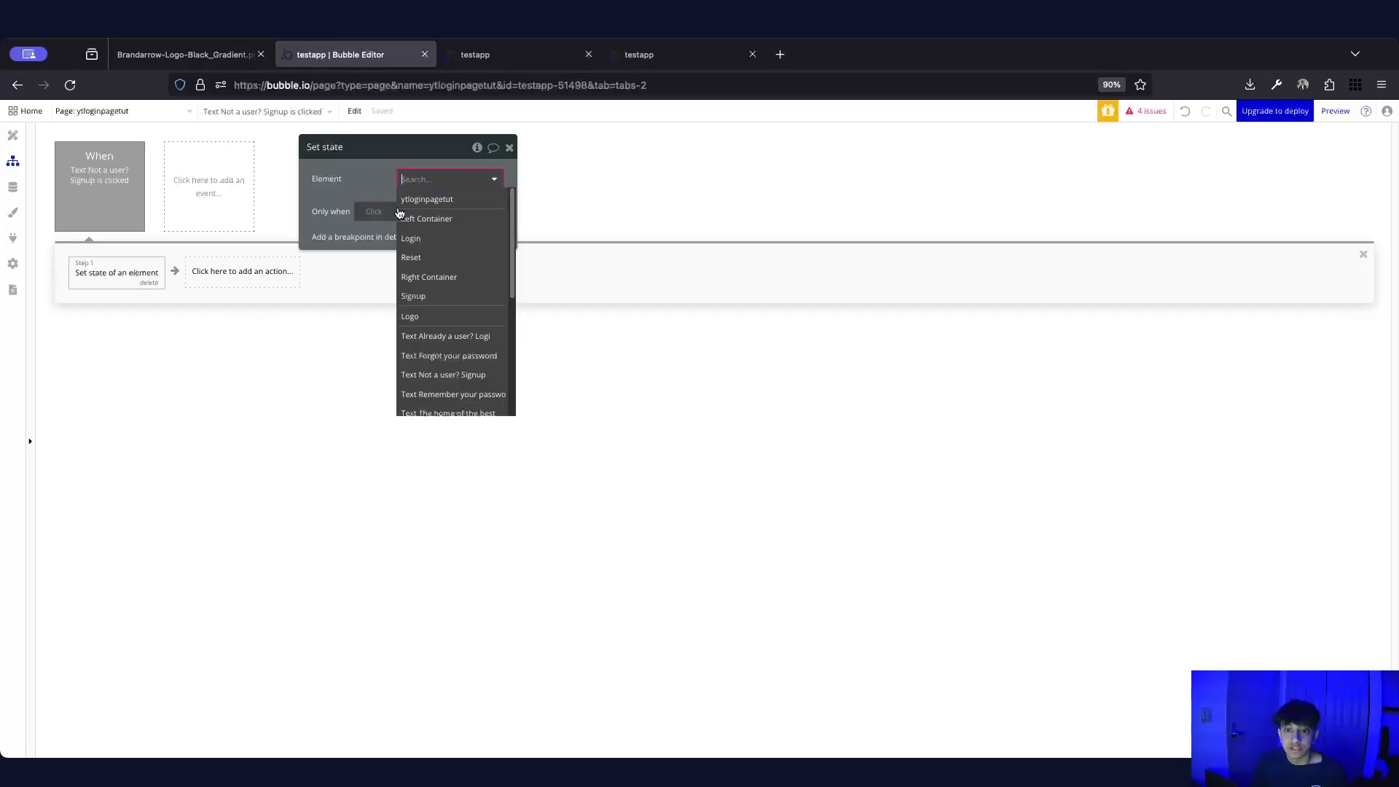
left_click(429, 200)
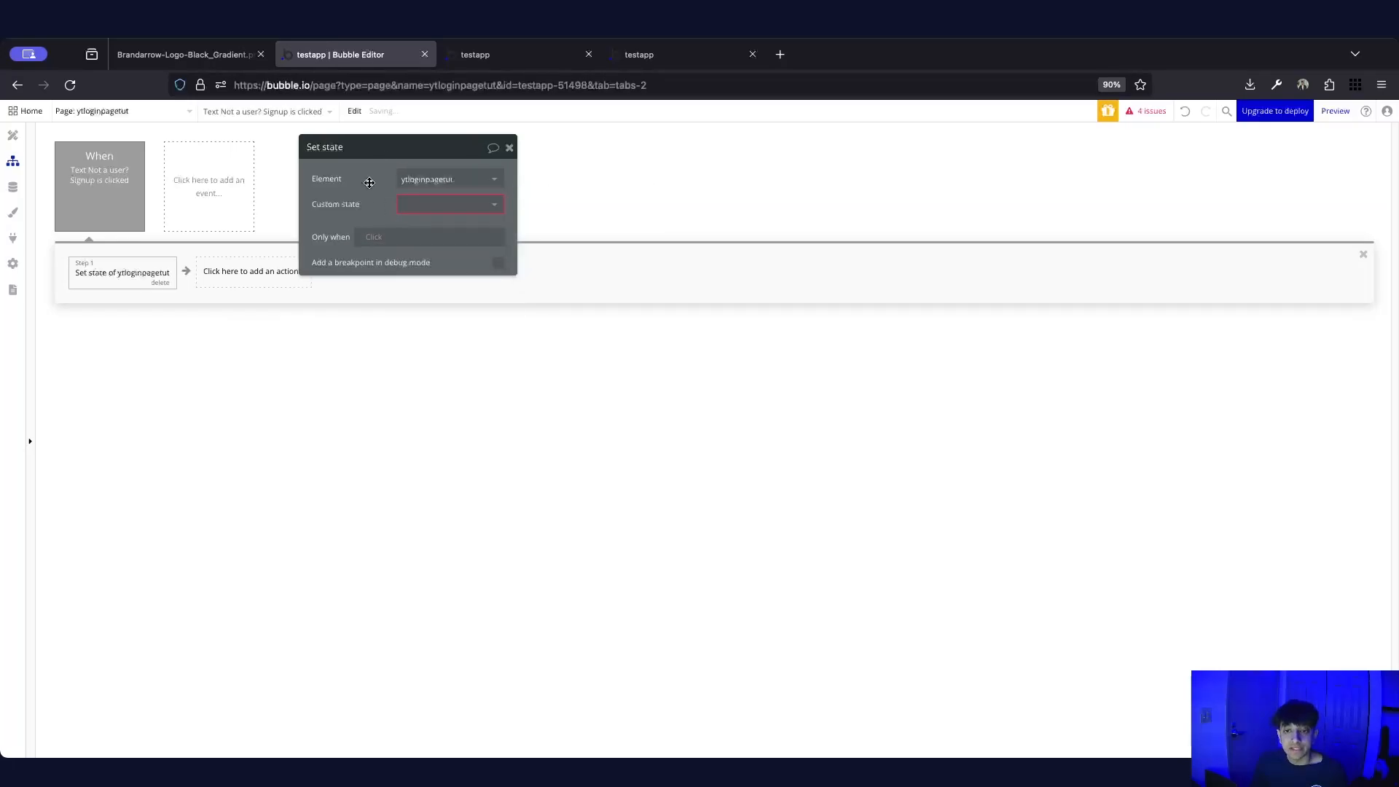
left_click(429, 204)
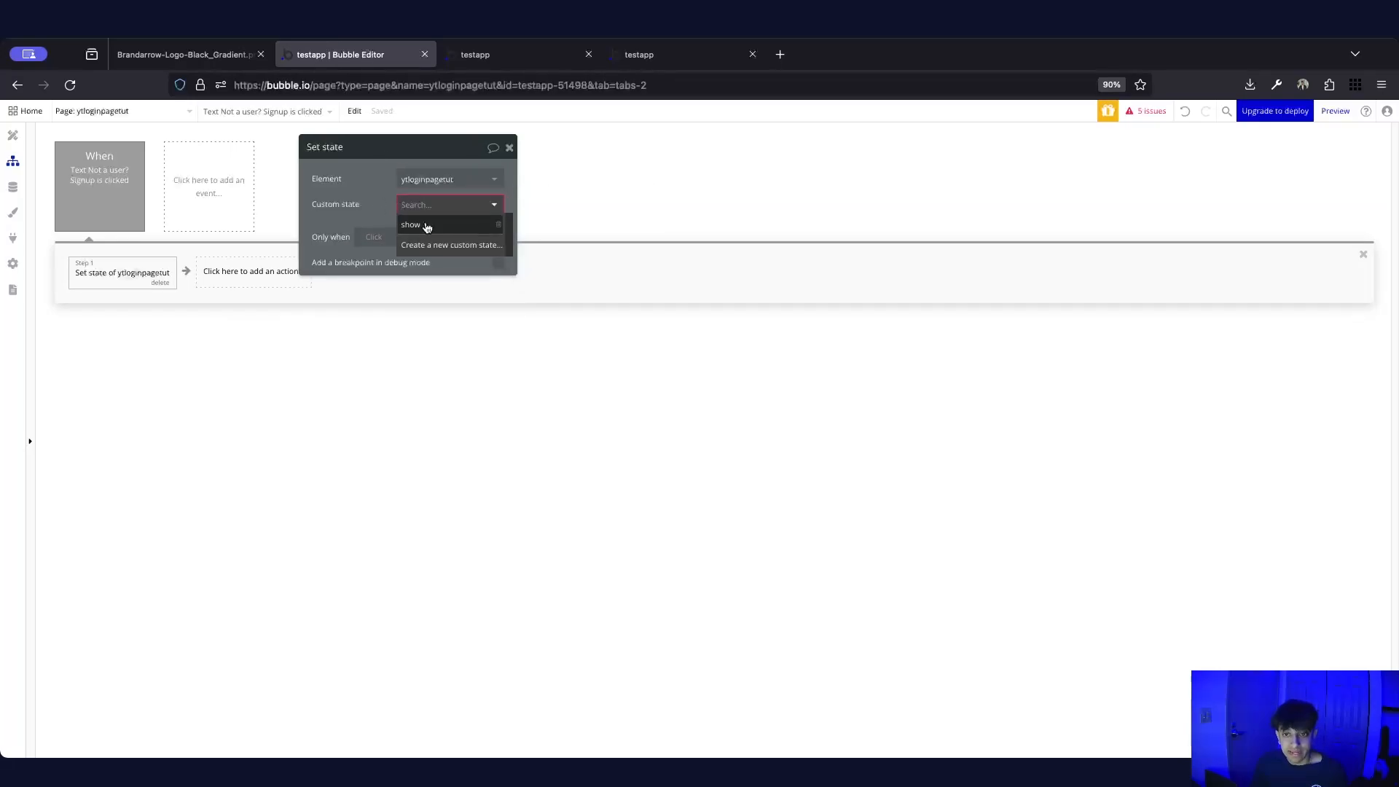
left_click(427, 226)
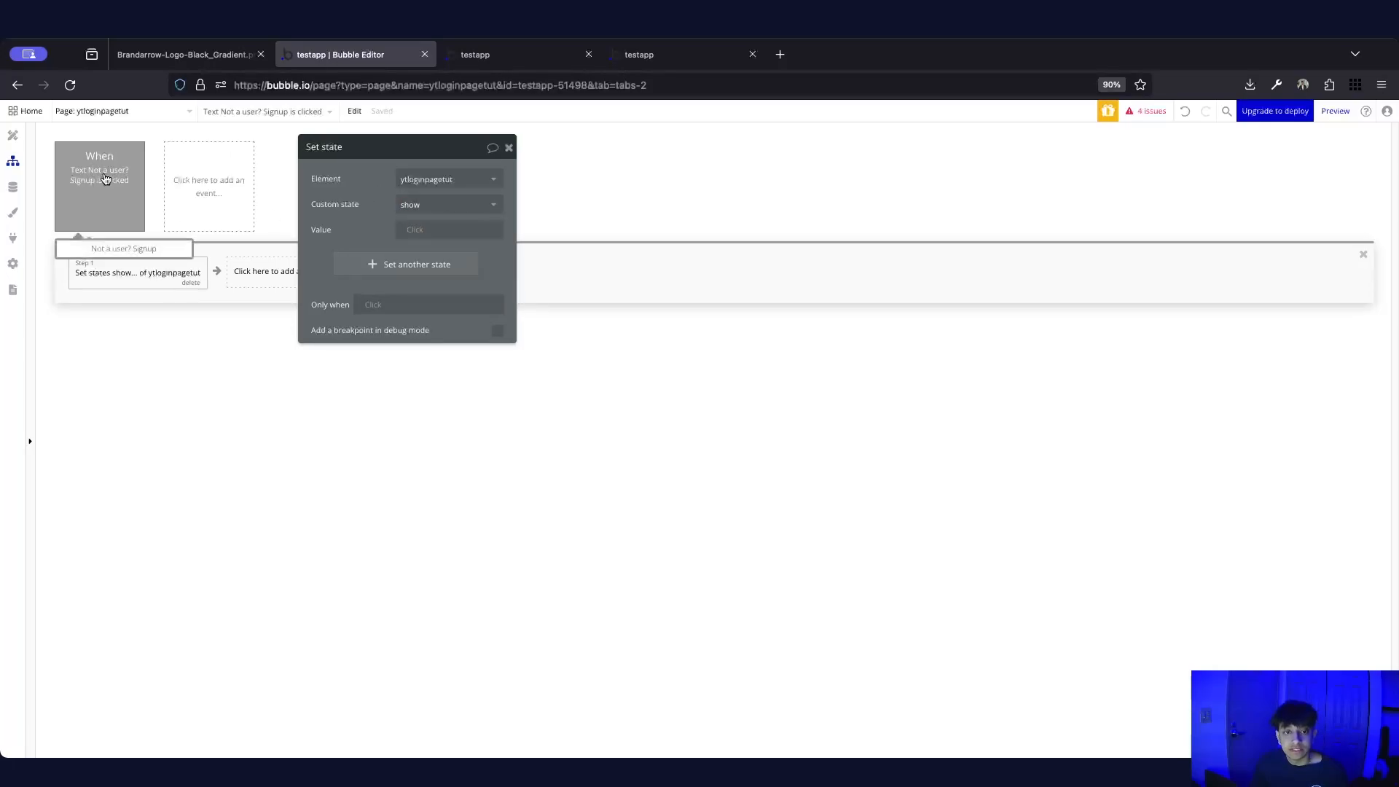
left_click(426, 231)
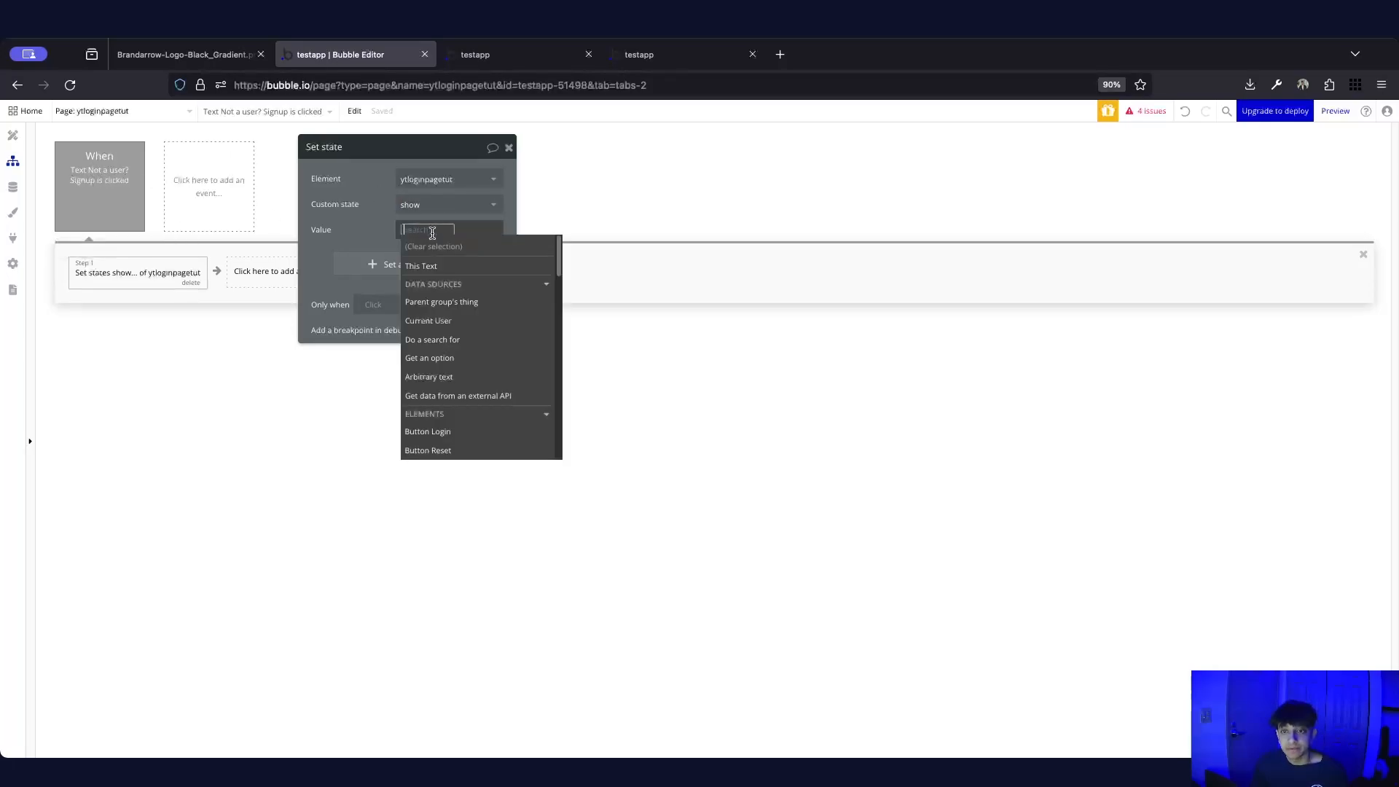
type("signup")
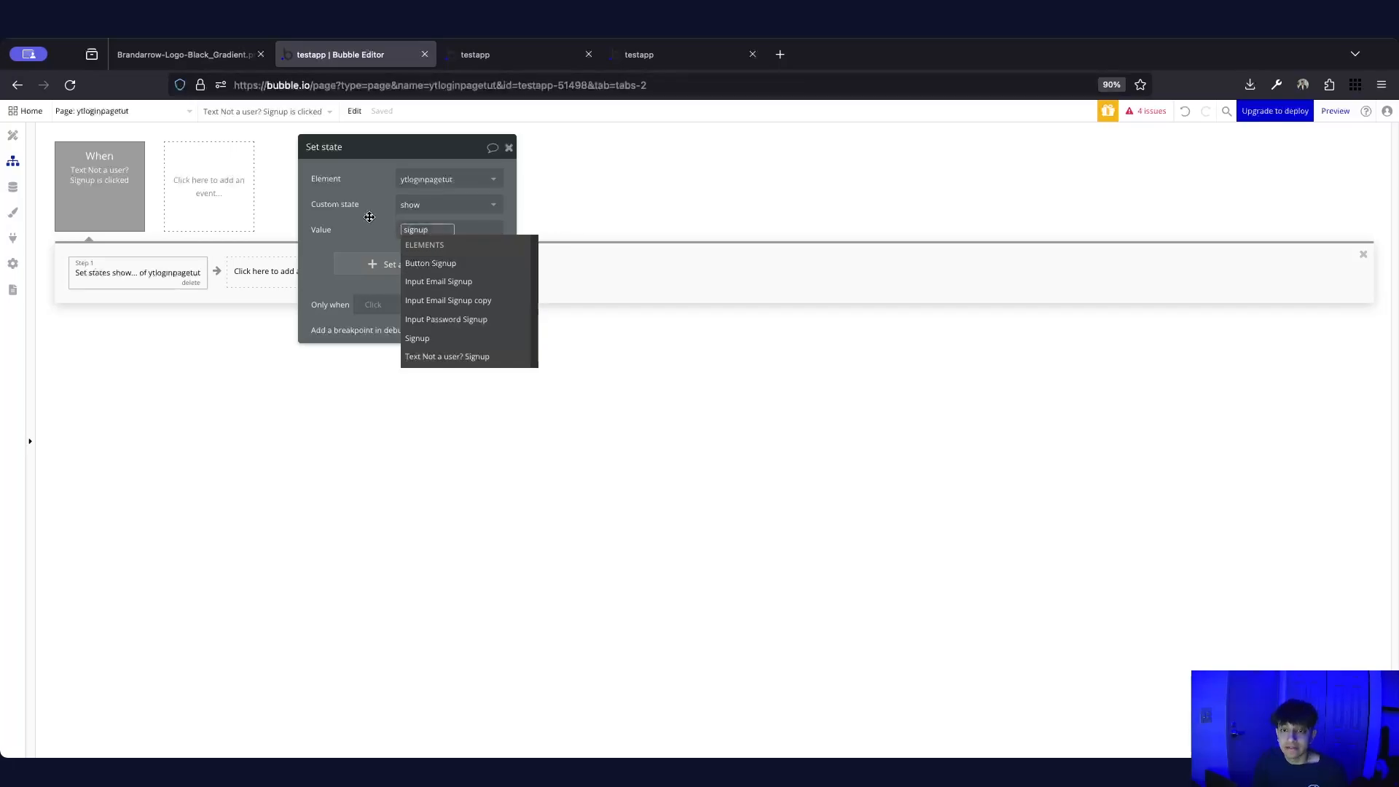
left_click(369, 216)
left_click(388, 227)
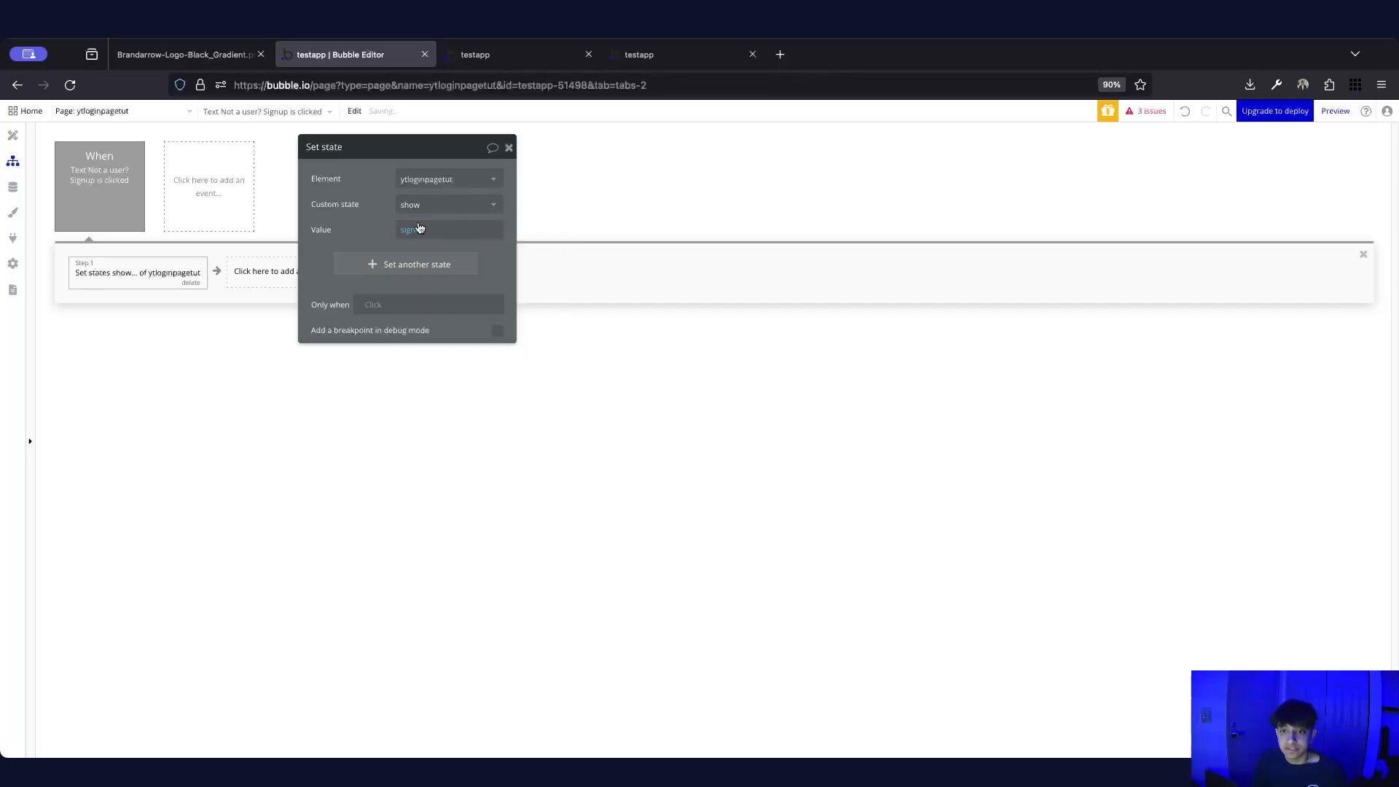
Create a click workflow for 'Forgot your password? Reset' and paste the copied Set state action
left_click(13, 135)
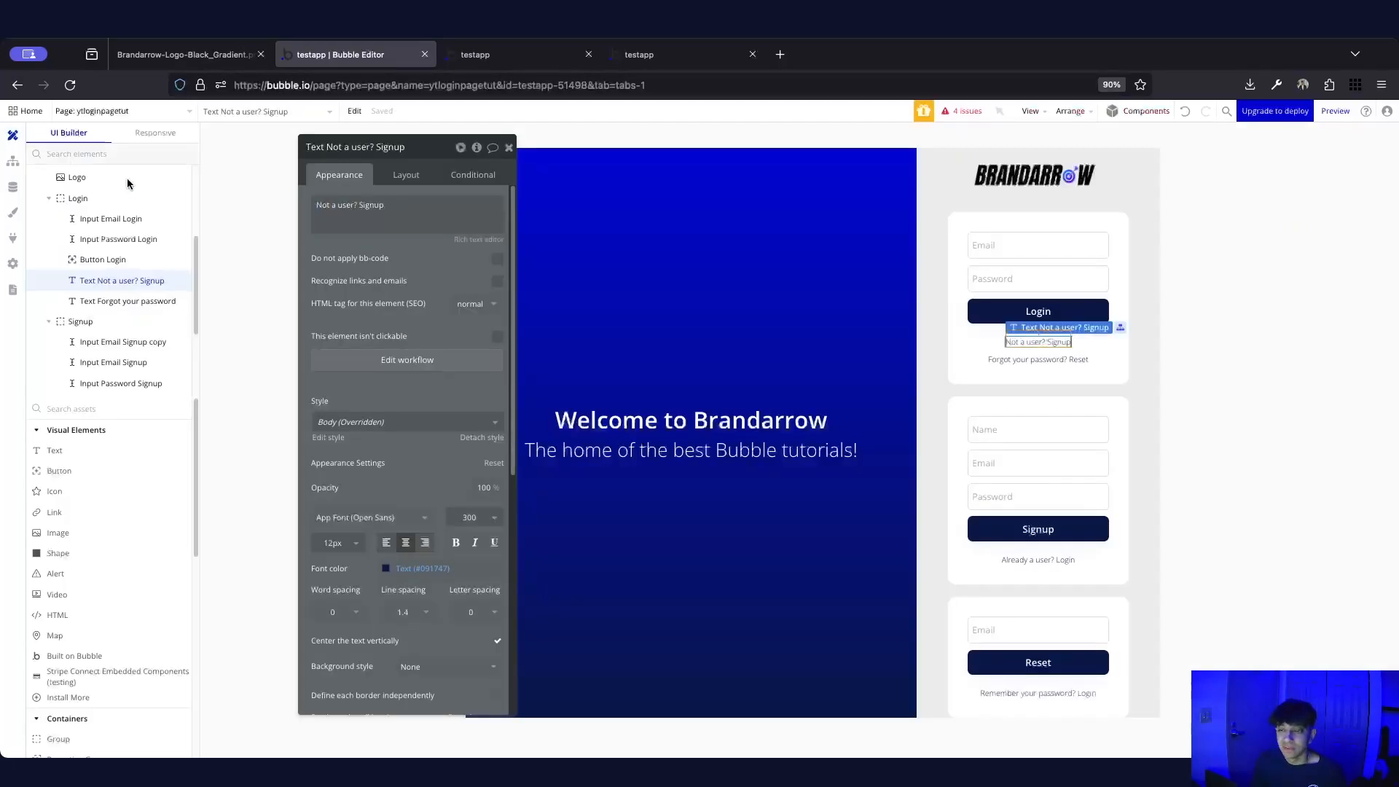
left_click(1047, 360)
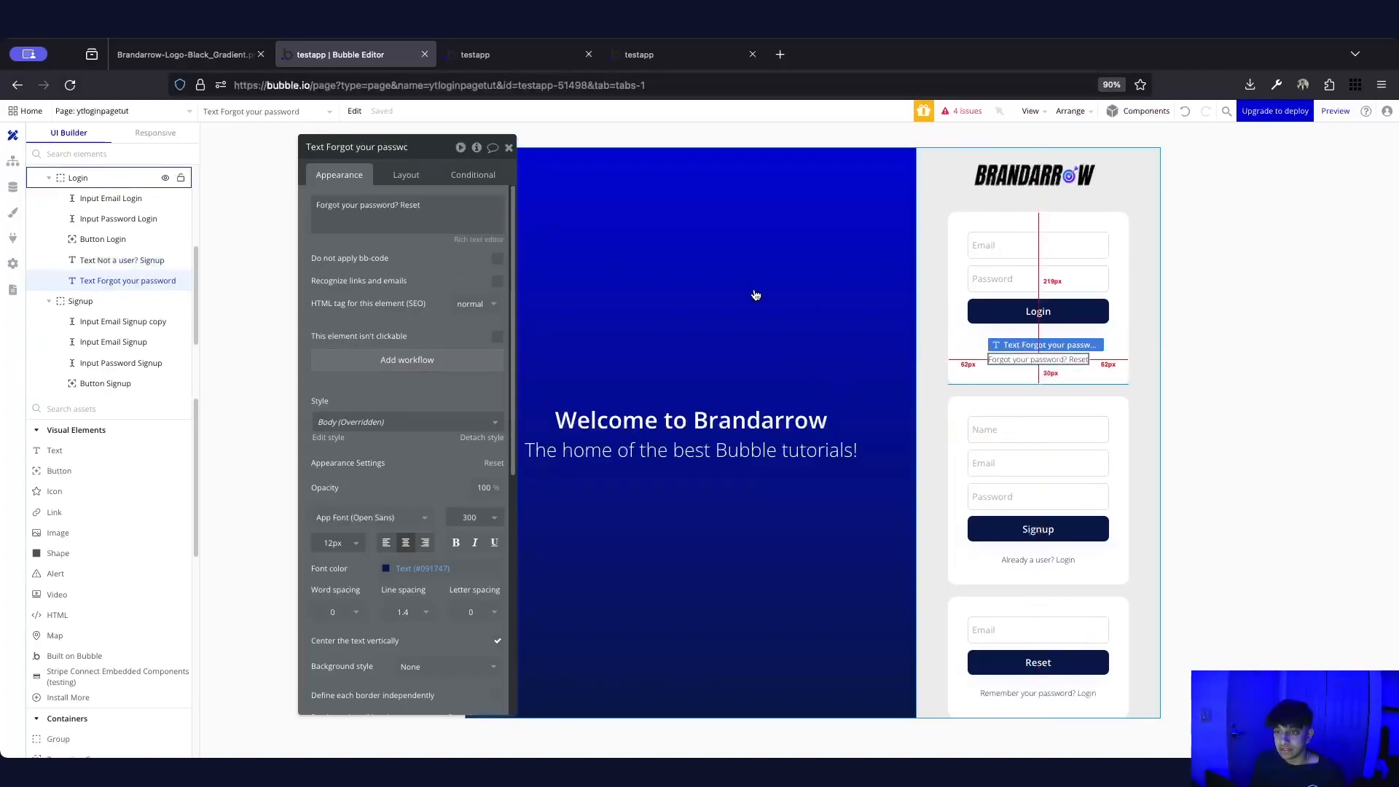
left_click(414, 360)
left_click(186, 226)
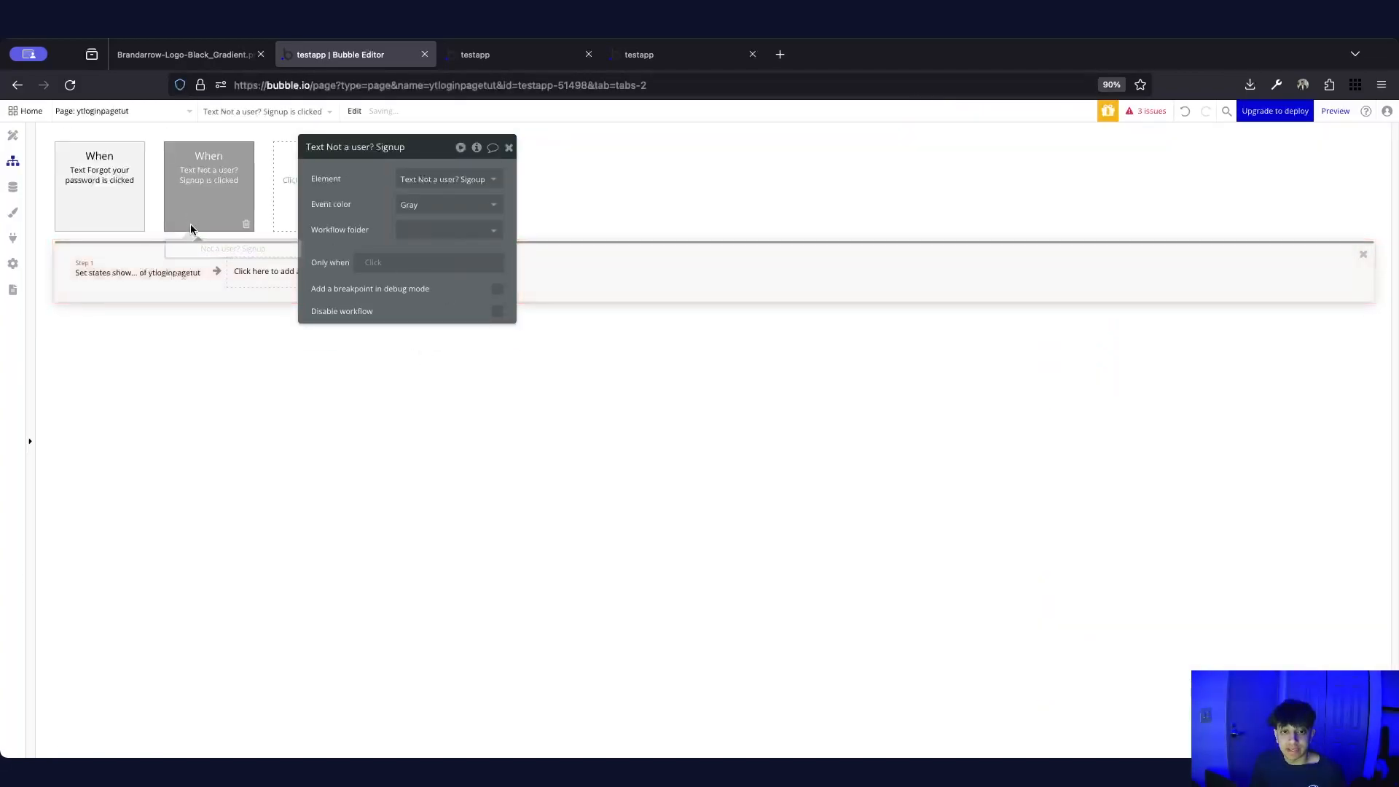
right_click(172, 268)
left_click(201, 355)
left_click(89, 199)
right_click(132, 267)
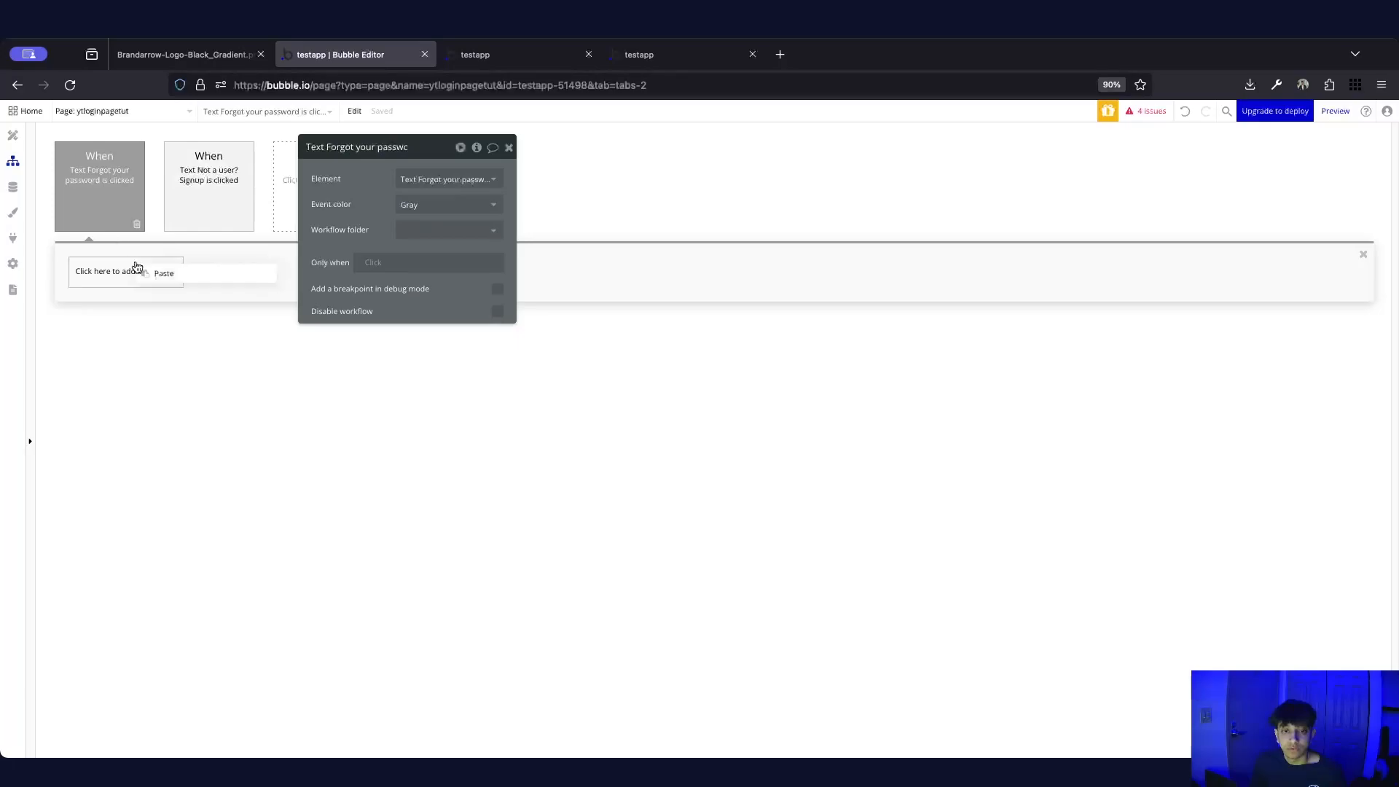
left_click(163, 275)
Change the pasted action's show value from signup to reset
left_click(194, 200)
left_click(110, 195)
left_click(146, 271)
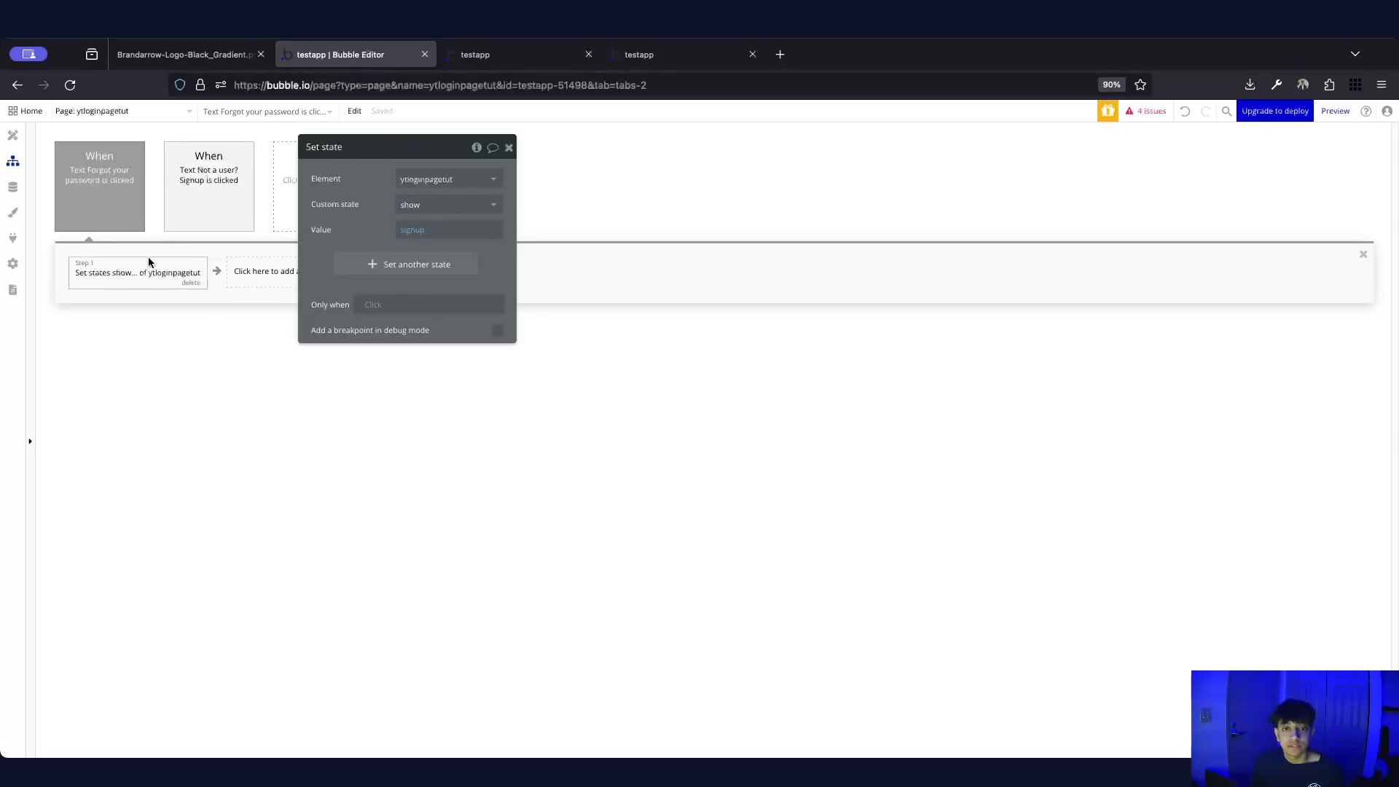
left_click(413, 229)
type("rs")
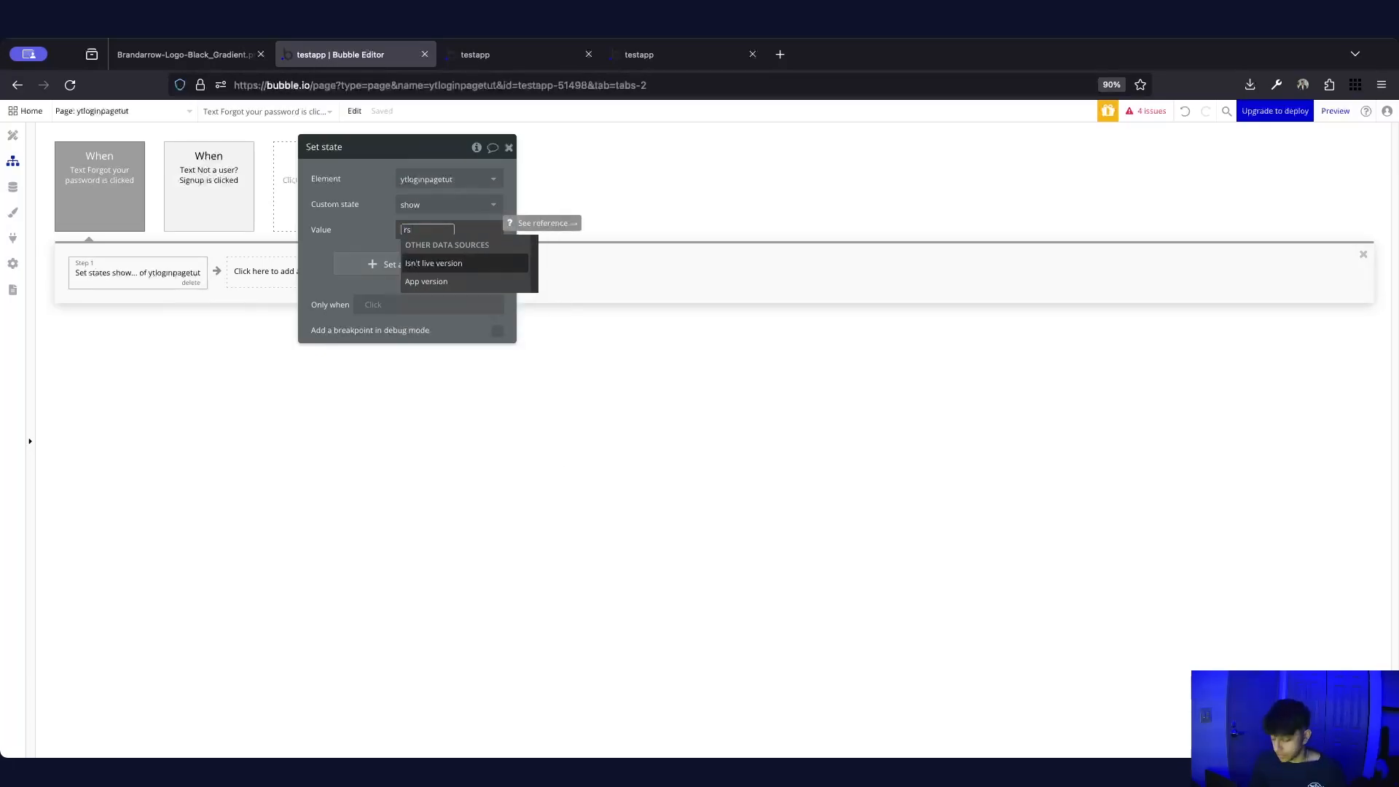
key("BackSpace")
type("eset")
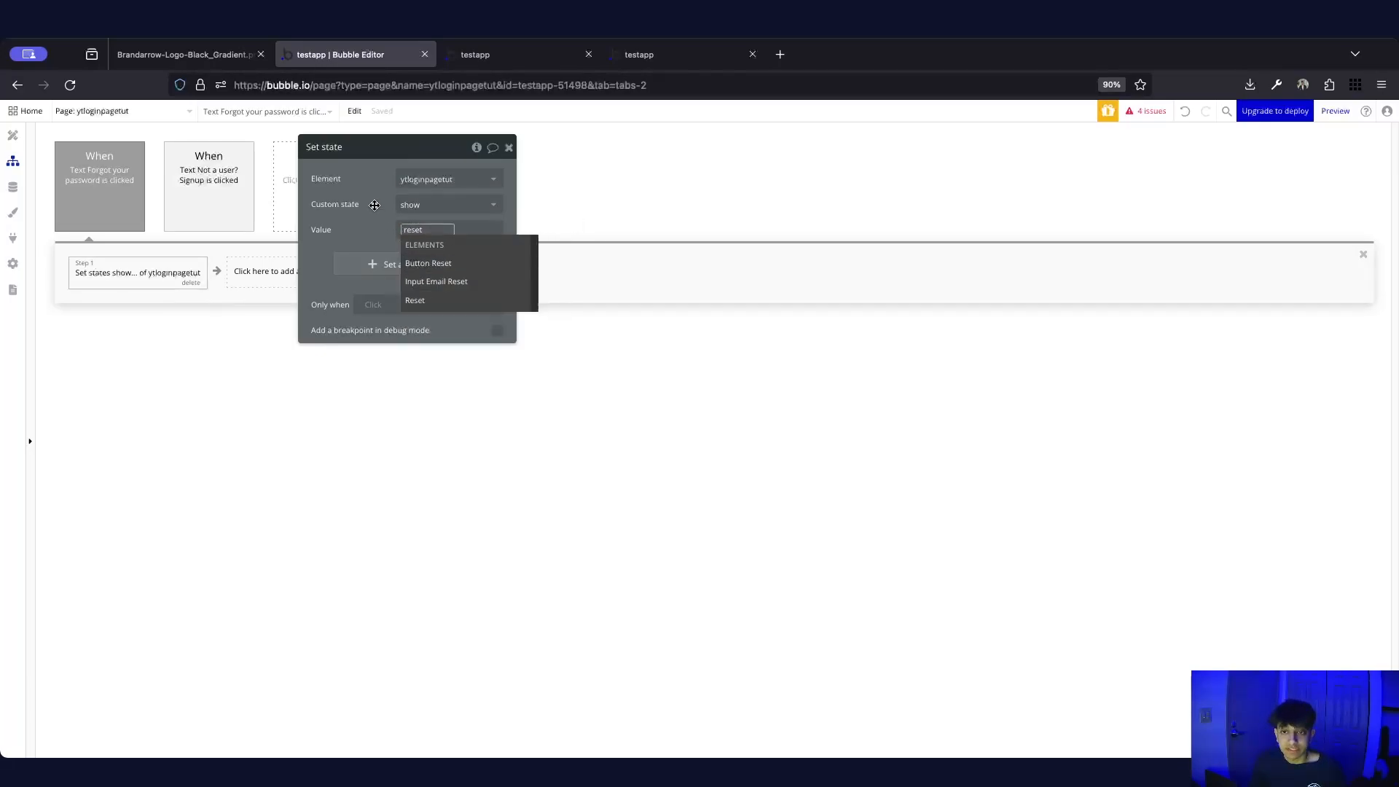
left_click(409, 232)
left_click(329, 205)
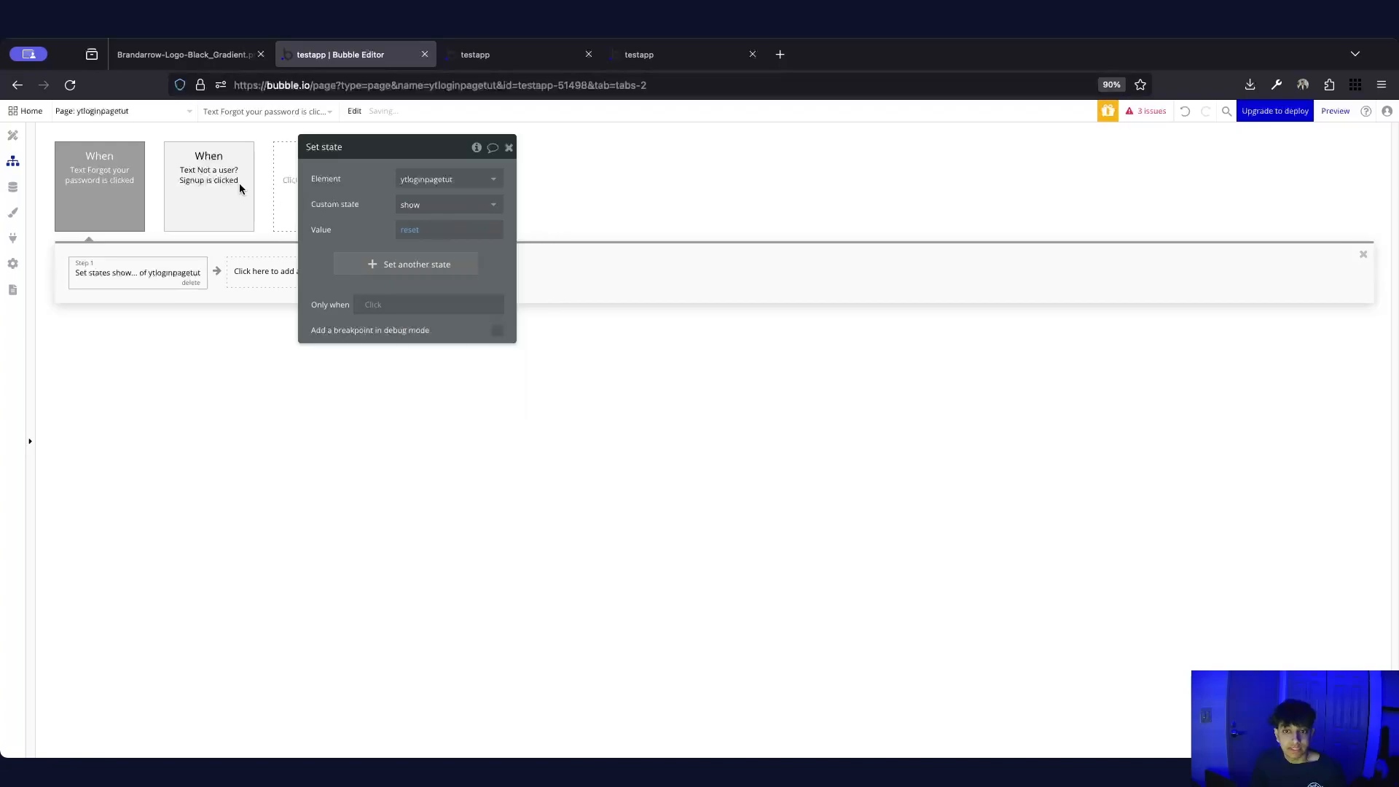
Give 'Already a user? Login' a click workflow that sets show to login
left_click(13, 135)
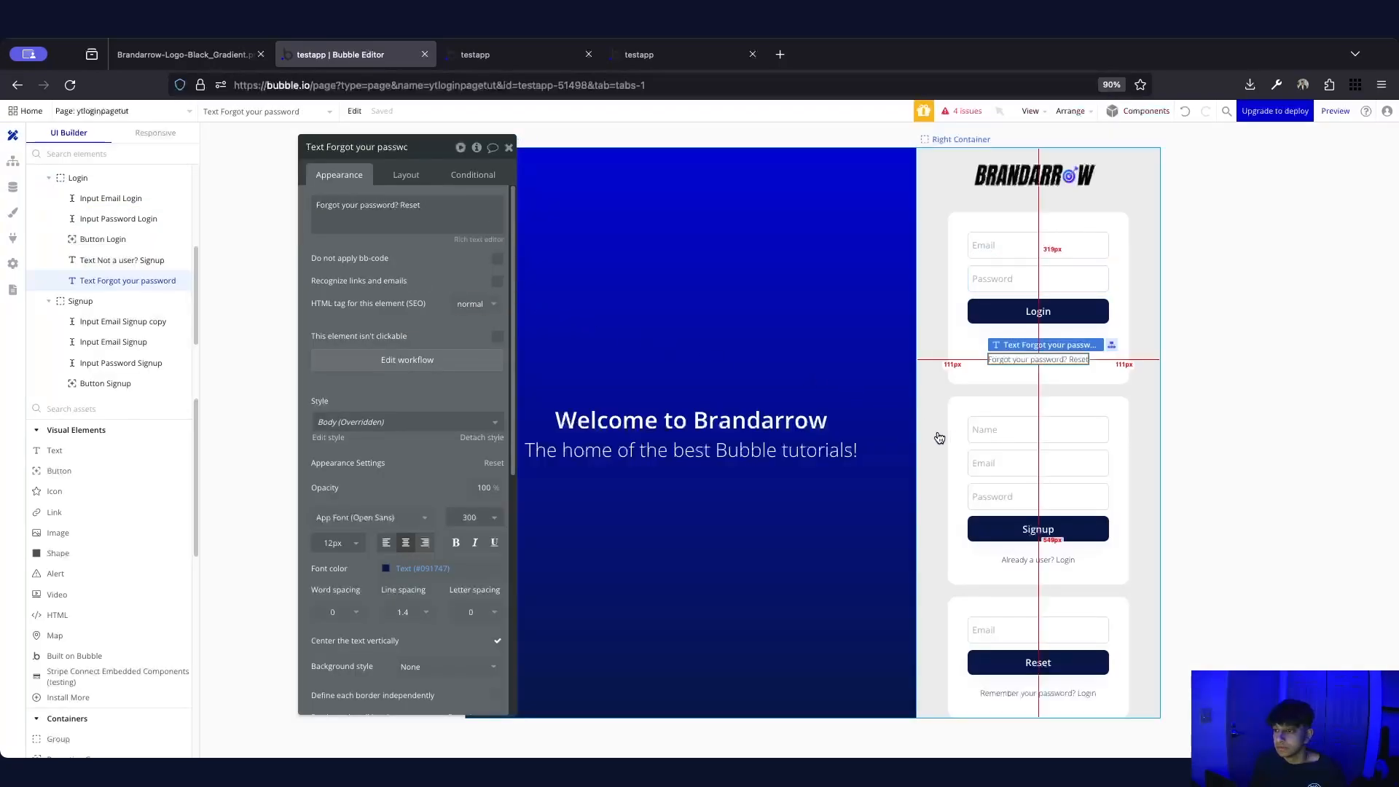
left_click(1014, 566)
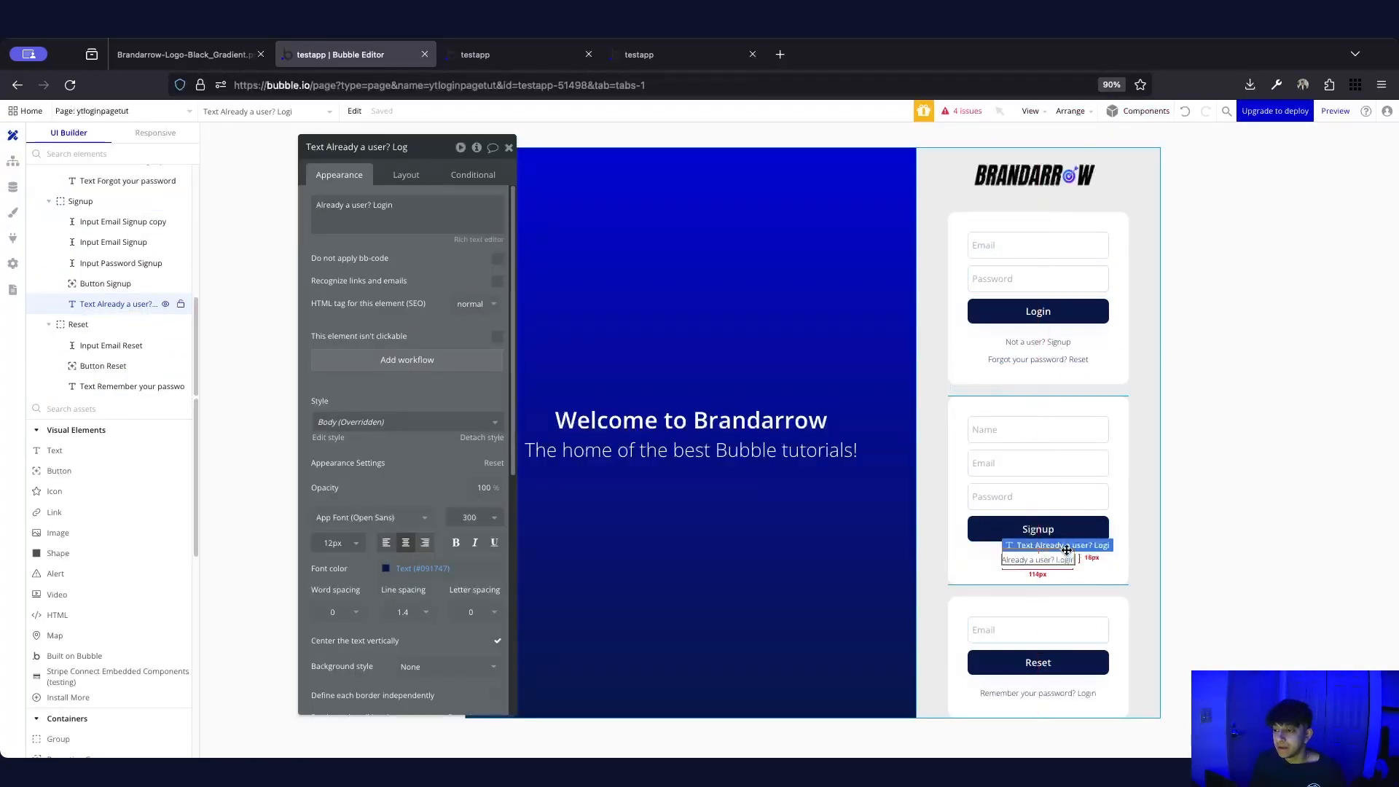
left_click(377, 360)
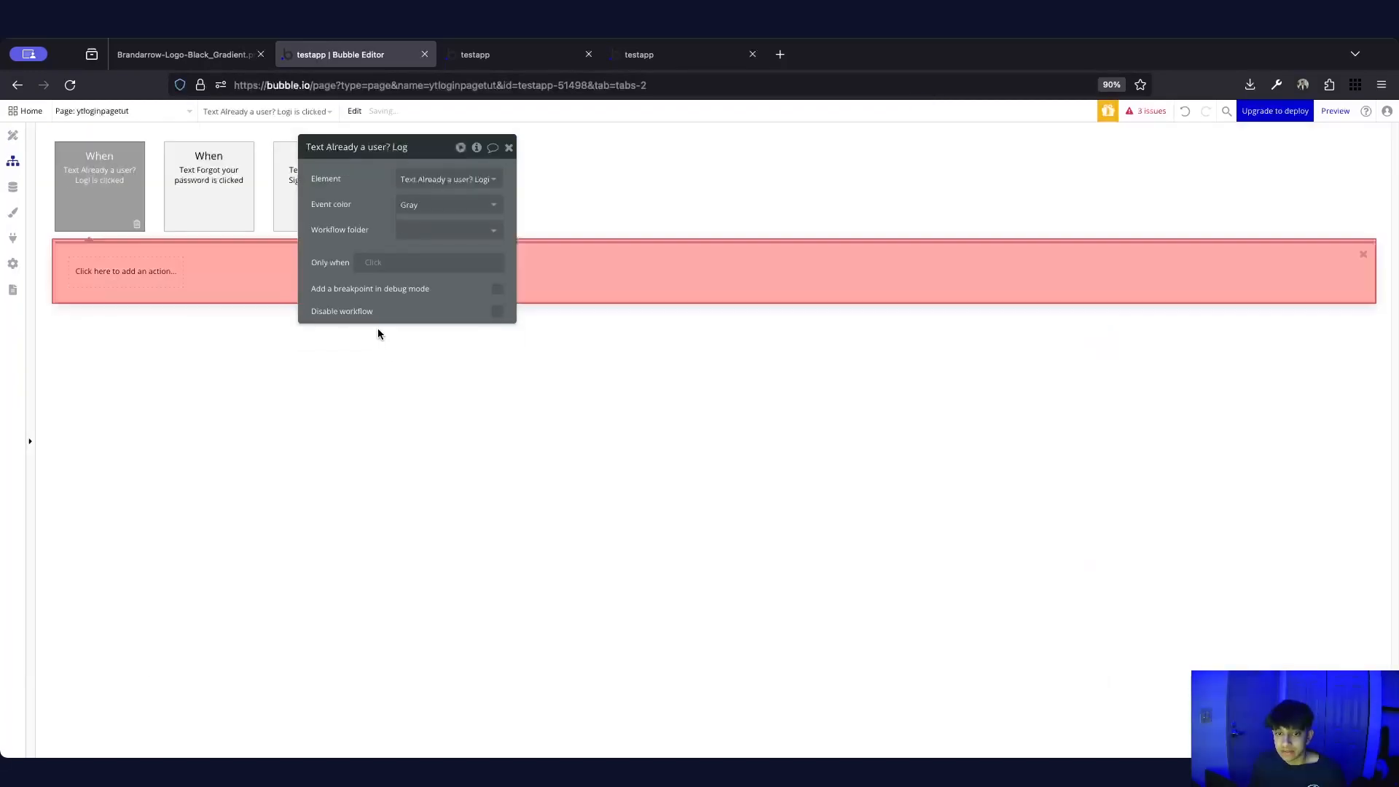
key("ctrl+v")
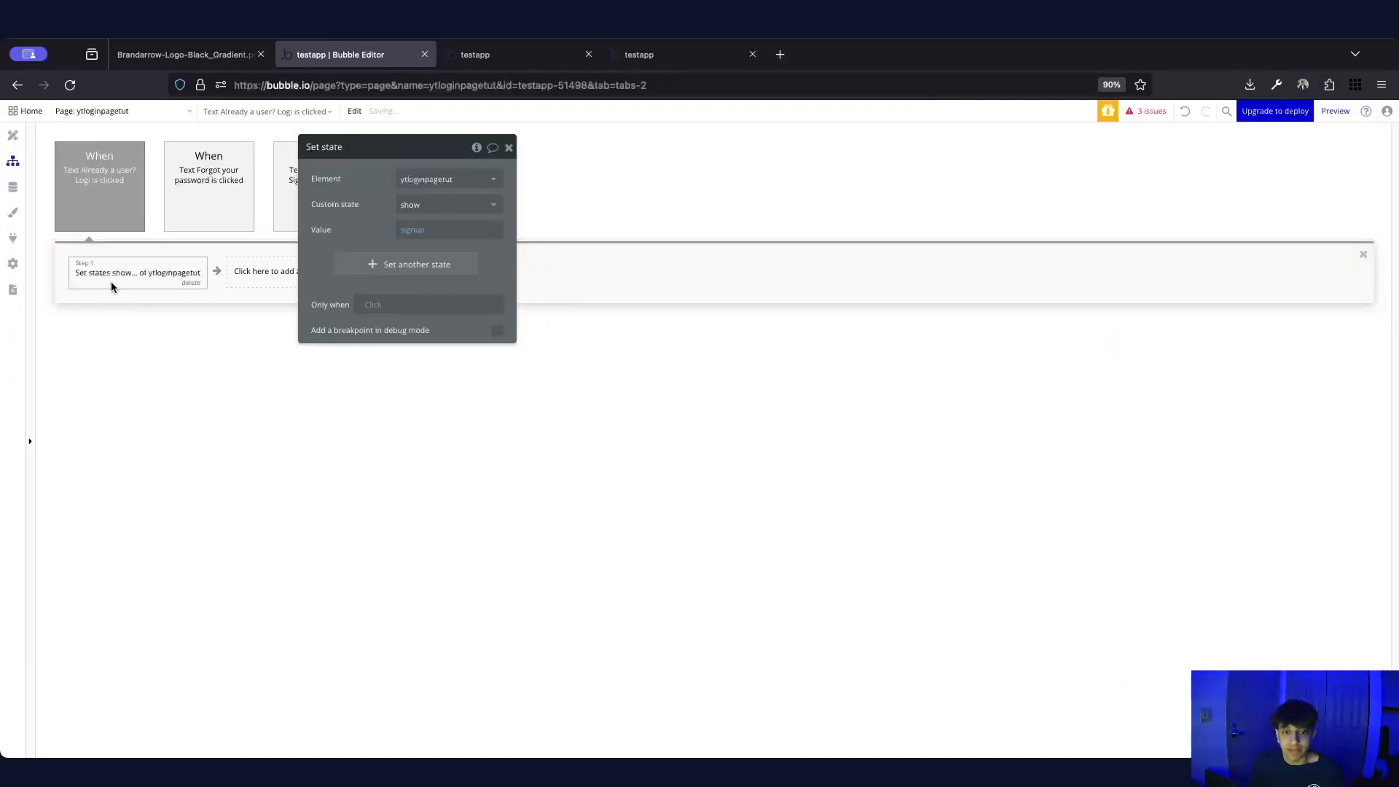
left_click(415, 232)
type("login")
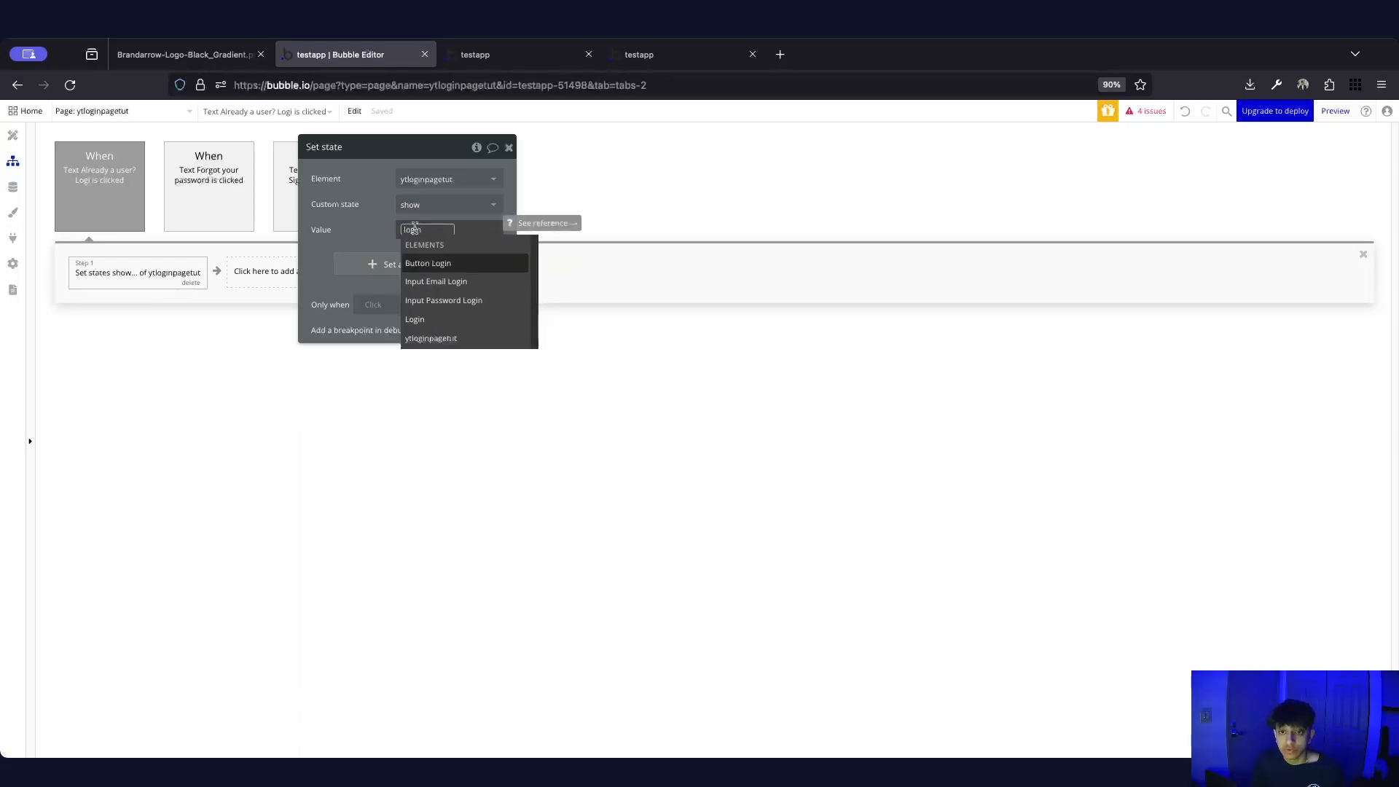
left_click(364, 217)
Create a click workflow for 'Remember your password? Login' and paste the Set state action
left_click(13, 134)
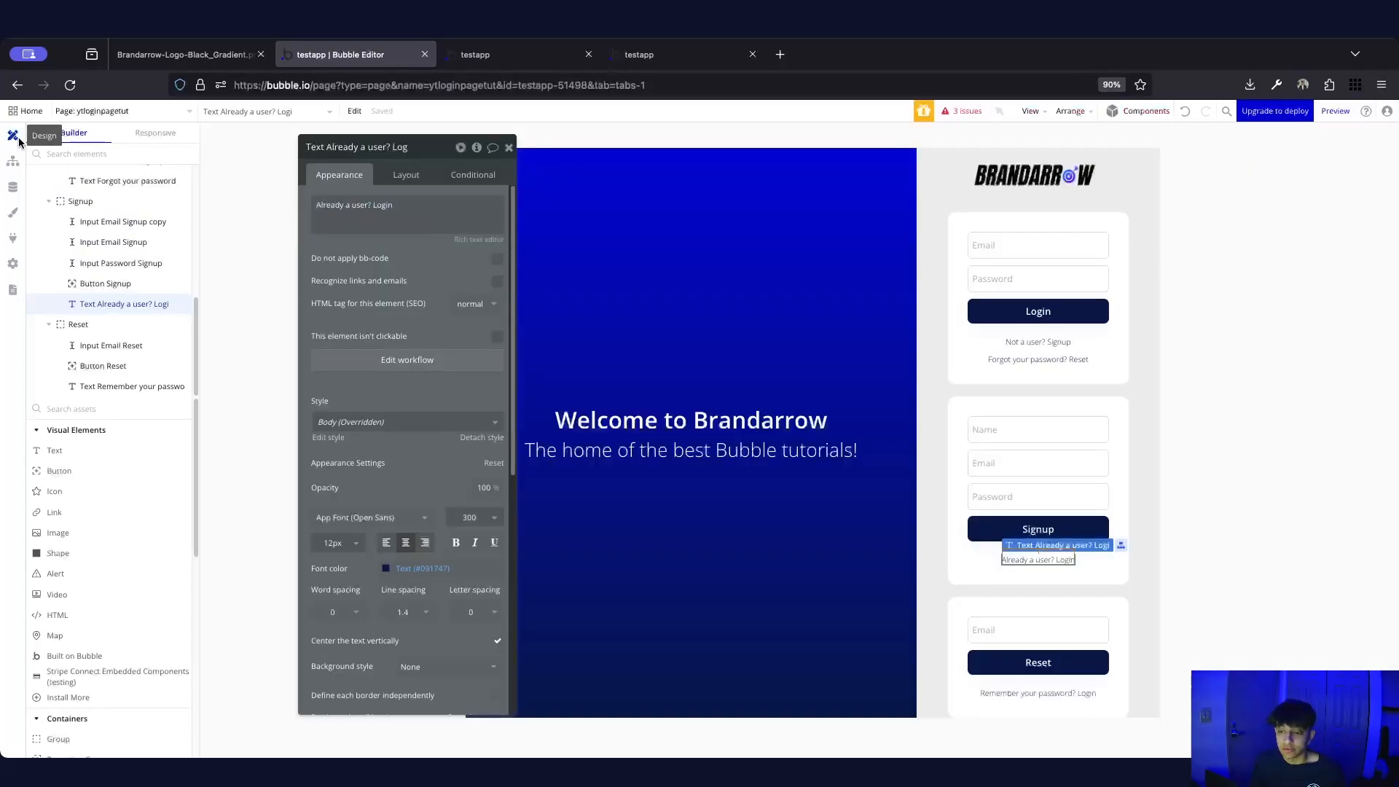
left_click(1077, 695)
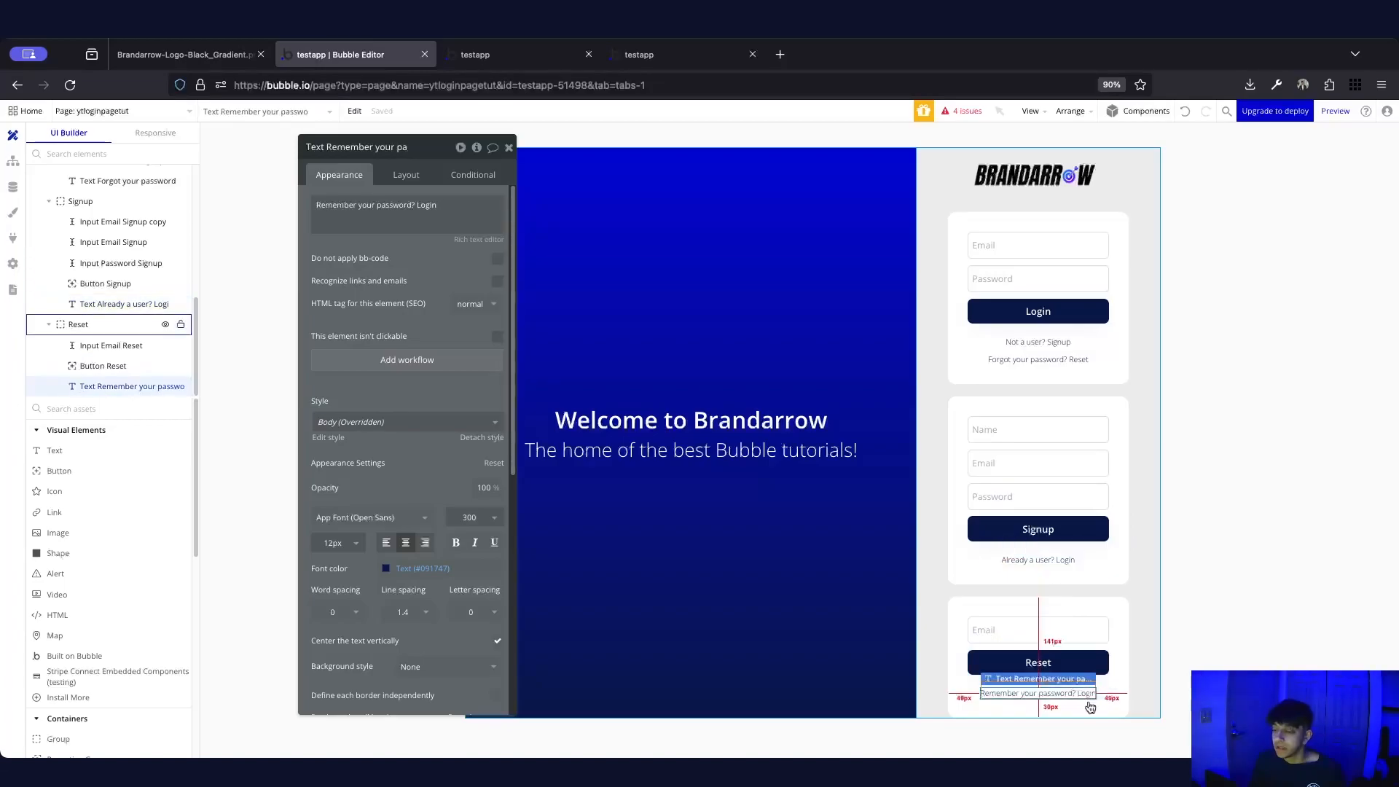
left_click(392, 363)
right_click(161, 266)
left_click(193, 274)
Change the pasted action's show value from signup to login
left_click(611, 230)
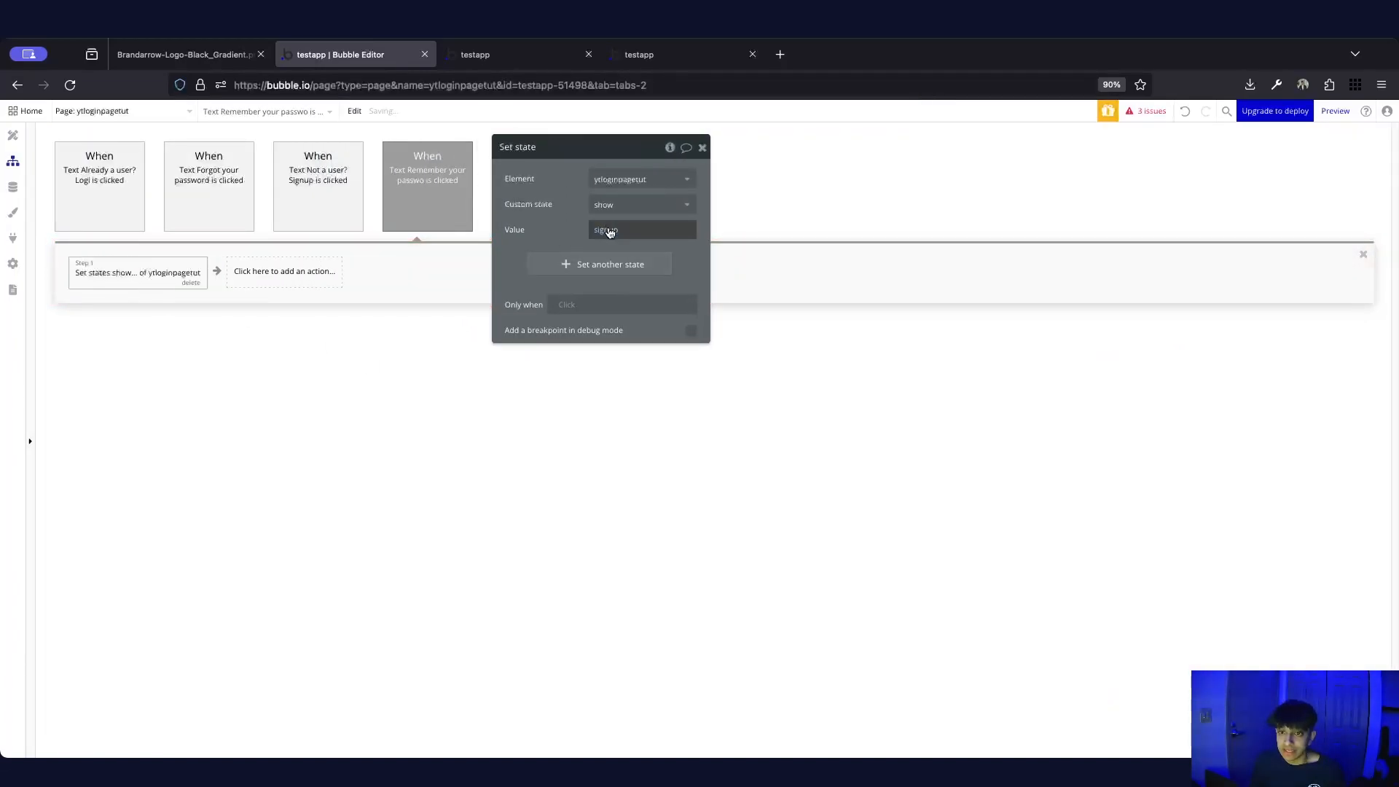
key("BackSpace")
key("ctrl+f")
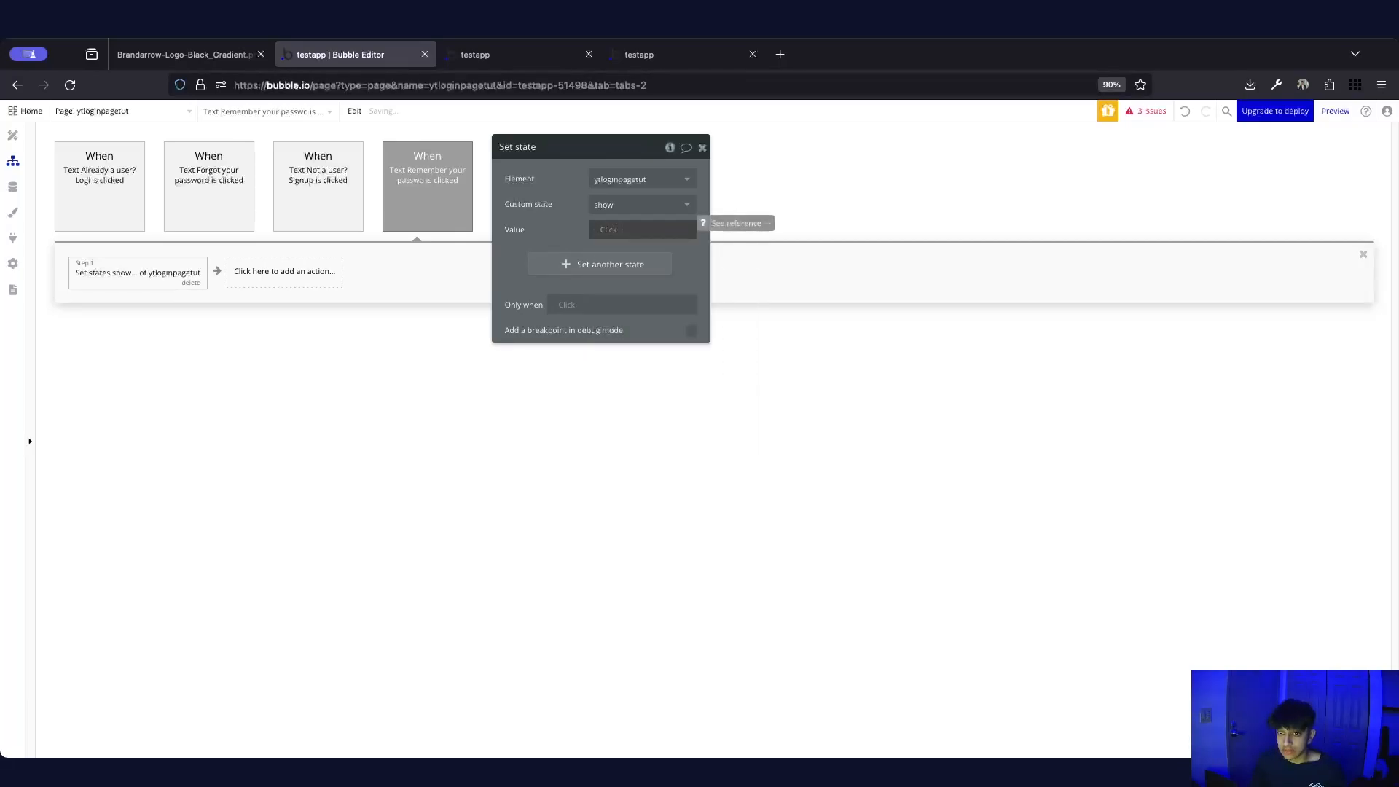
type("lo")
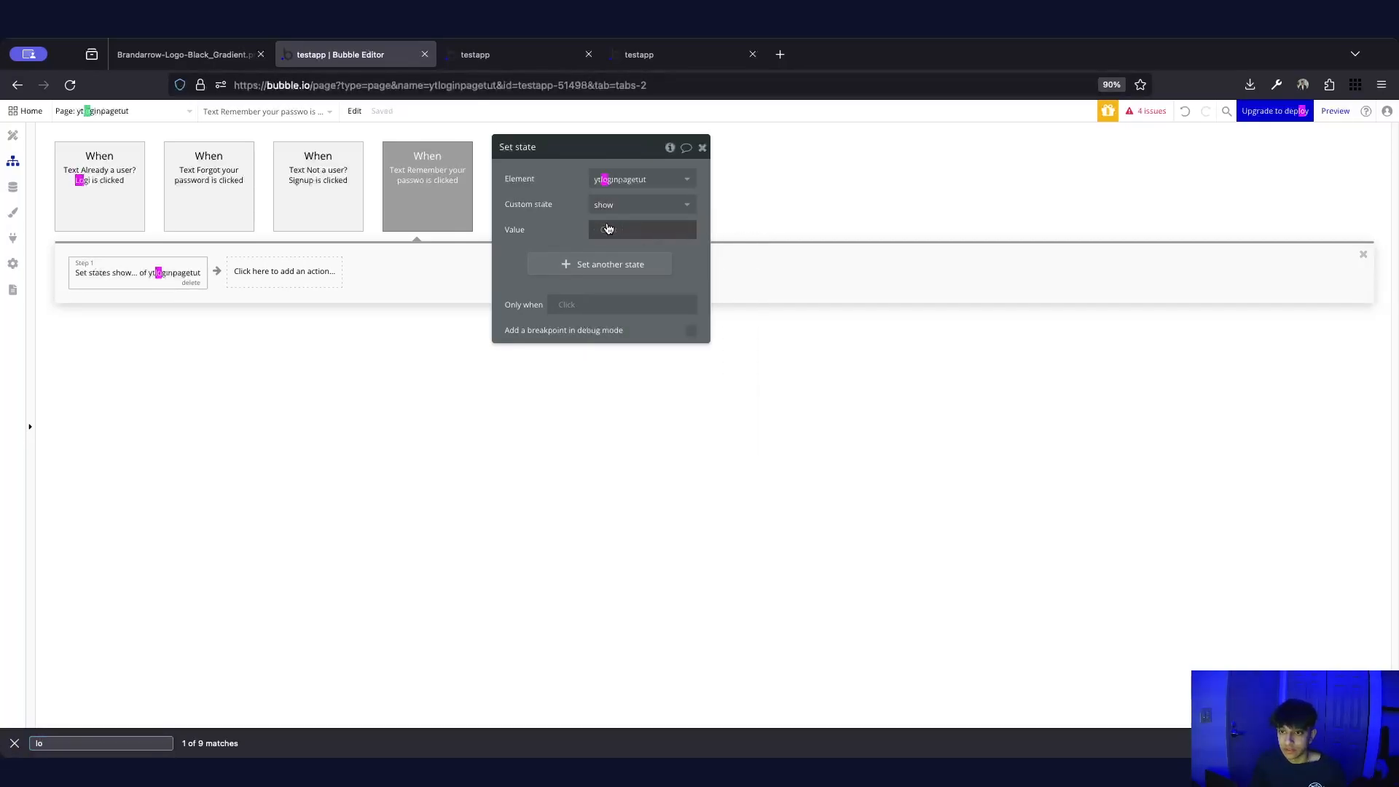
key("Escape")
left_click(613, 229)
type("login")
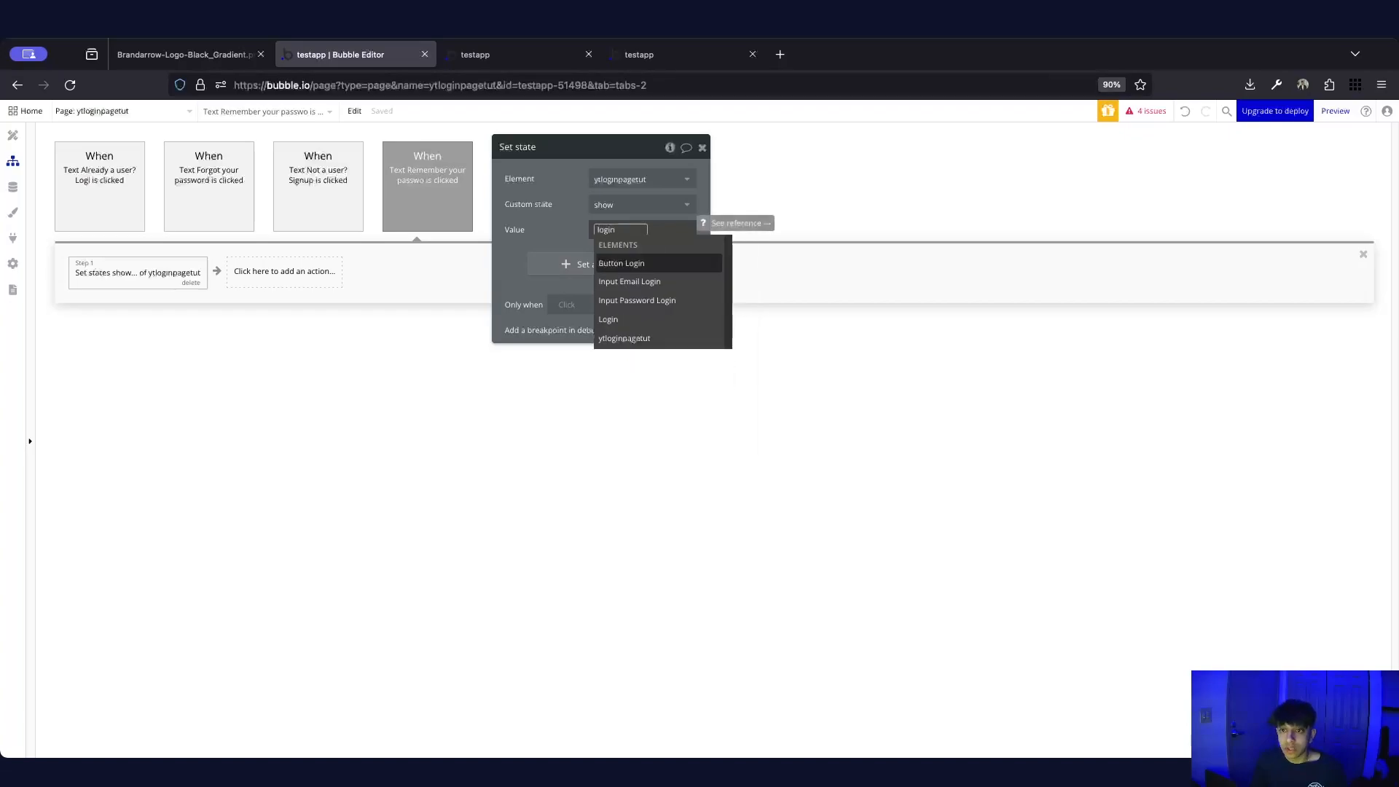
left_click(578, 245)
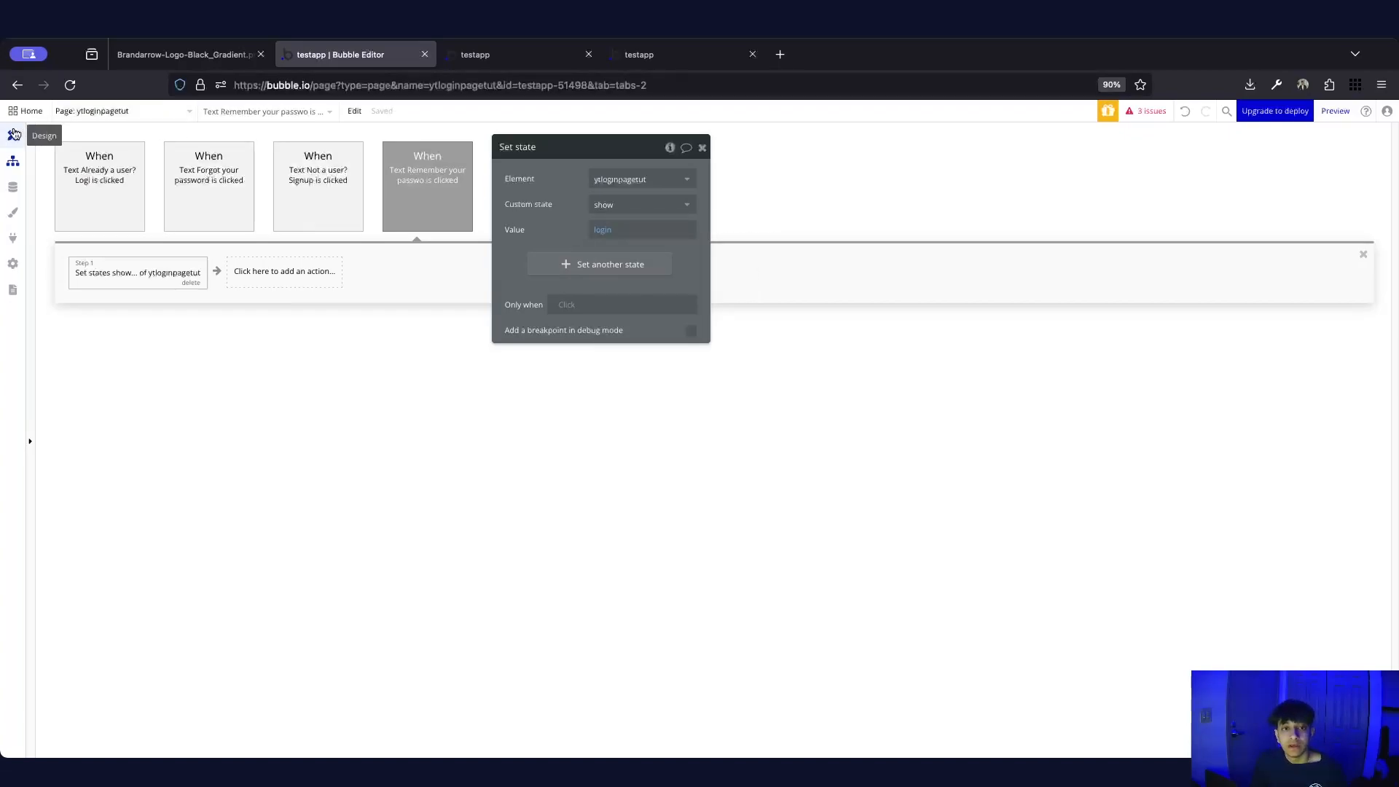
left_click(13, 136)
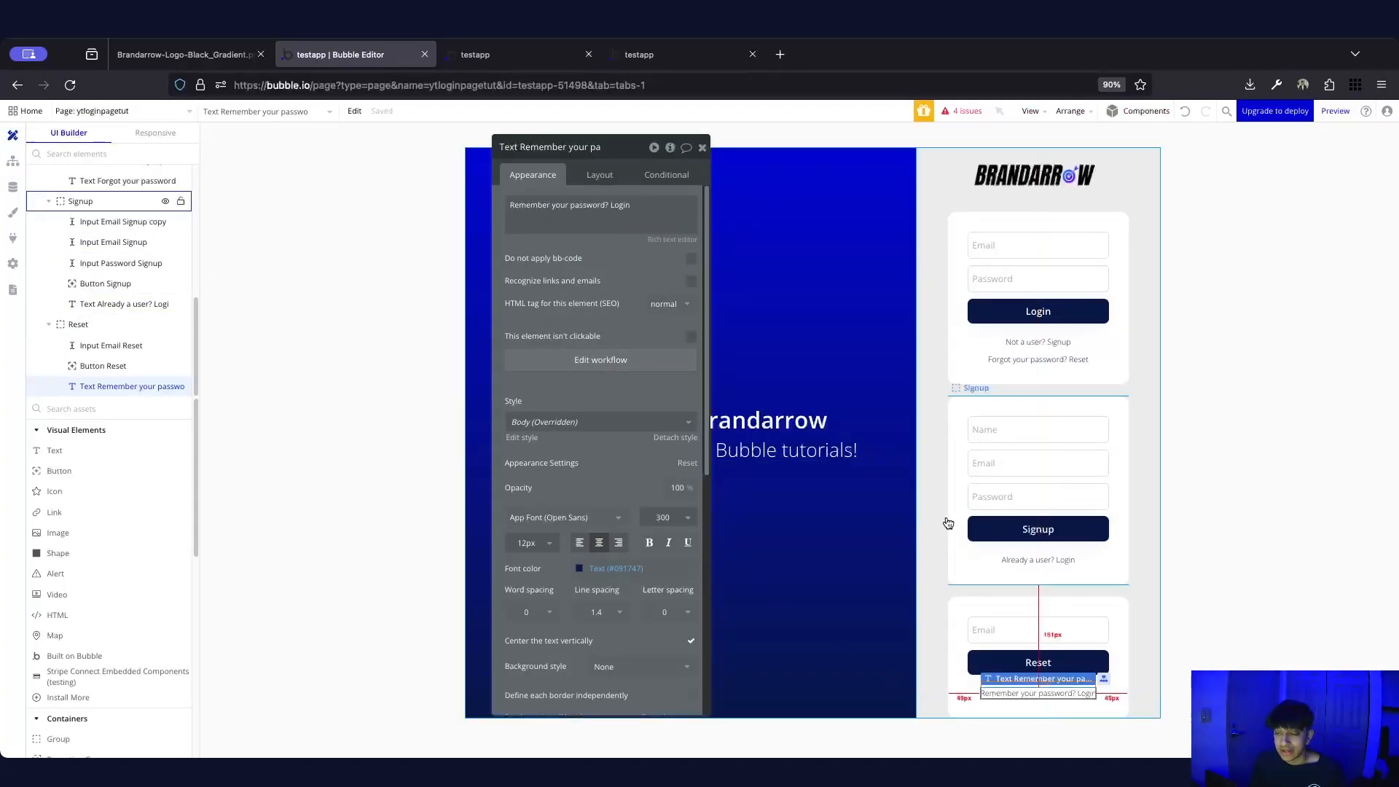
left_click(510, 54)
Reload the live page and cycle between the Signup, Reset and Login cards several times
left_click(547, 127)
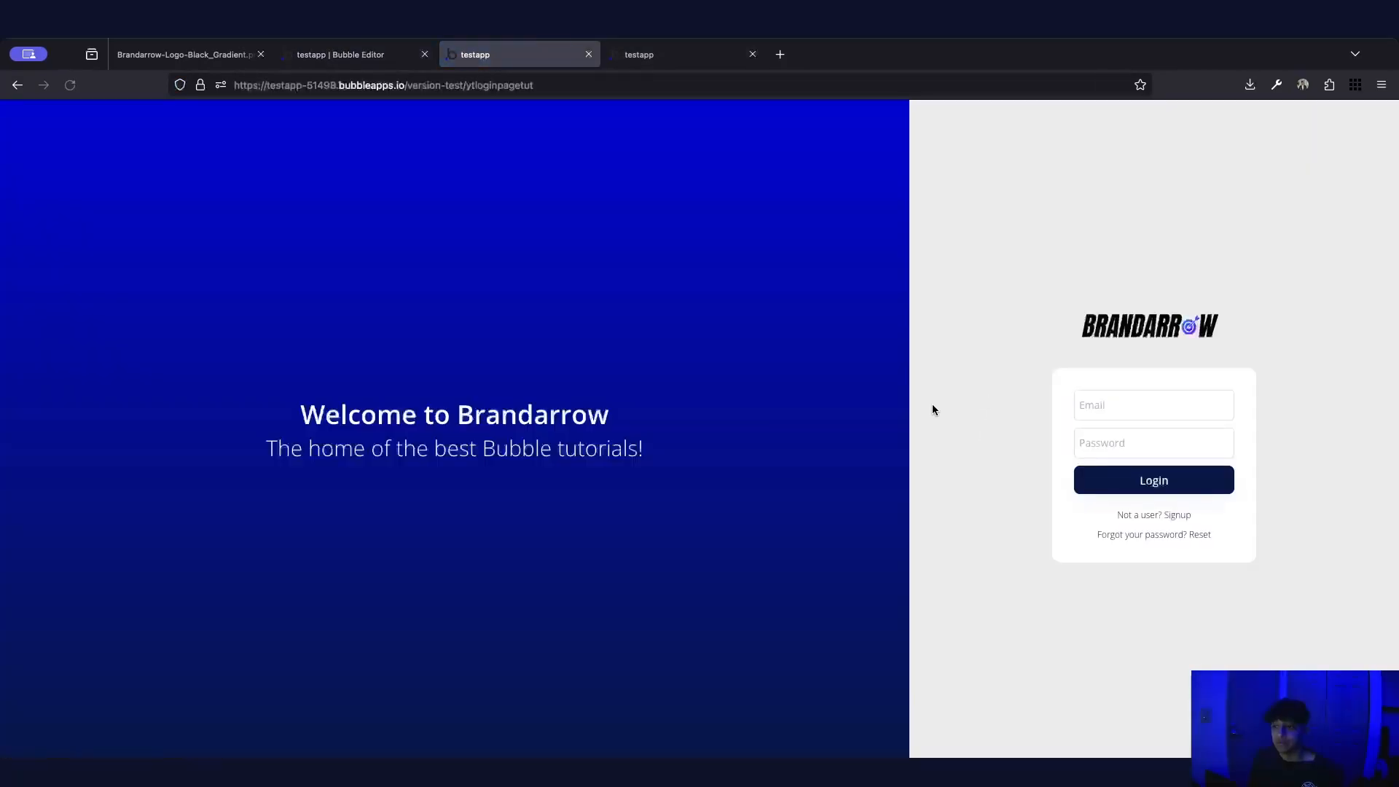
left_click(1174, 516)
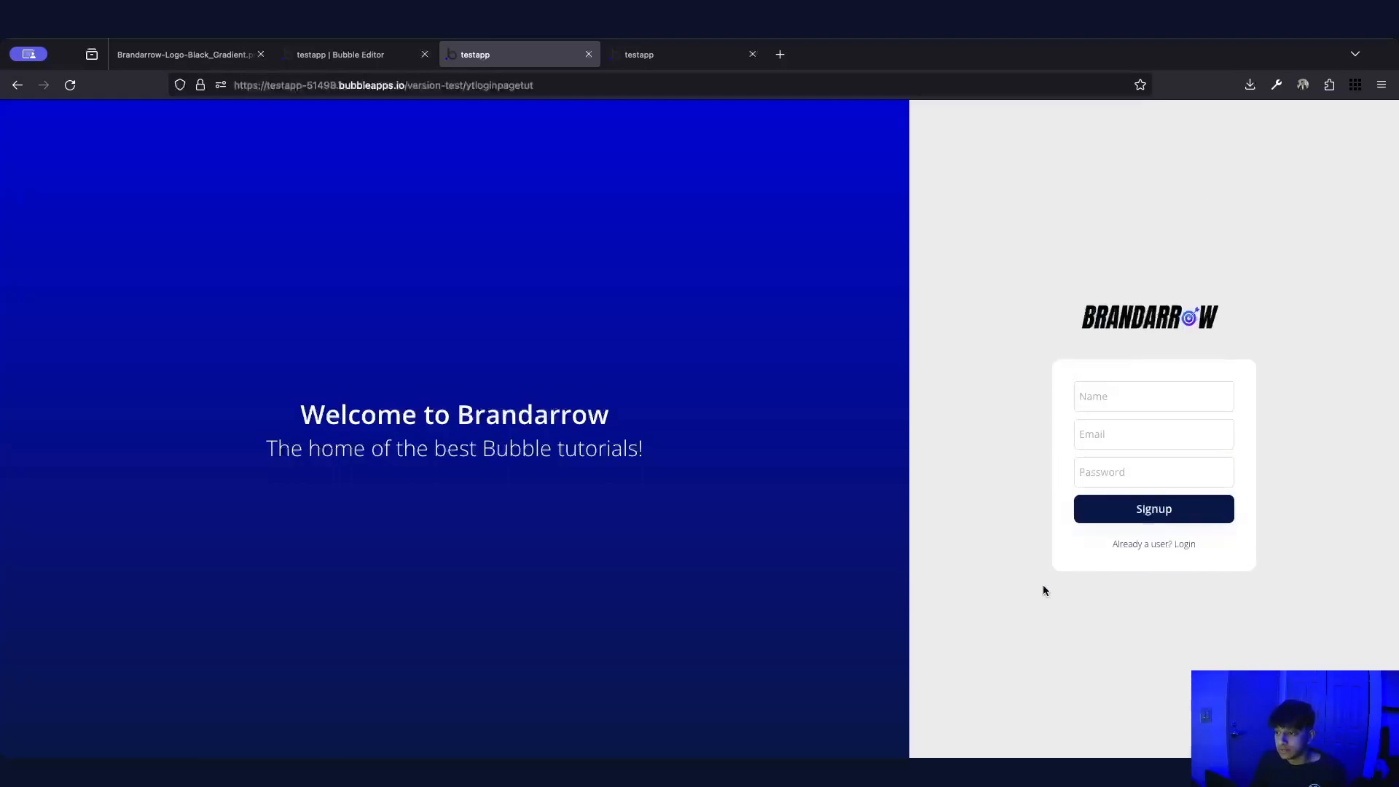
left_click(1147, 548)
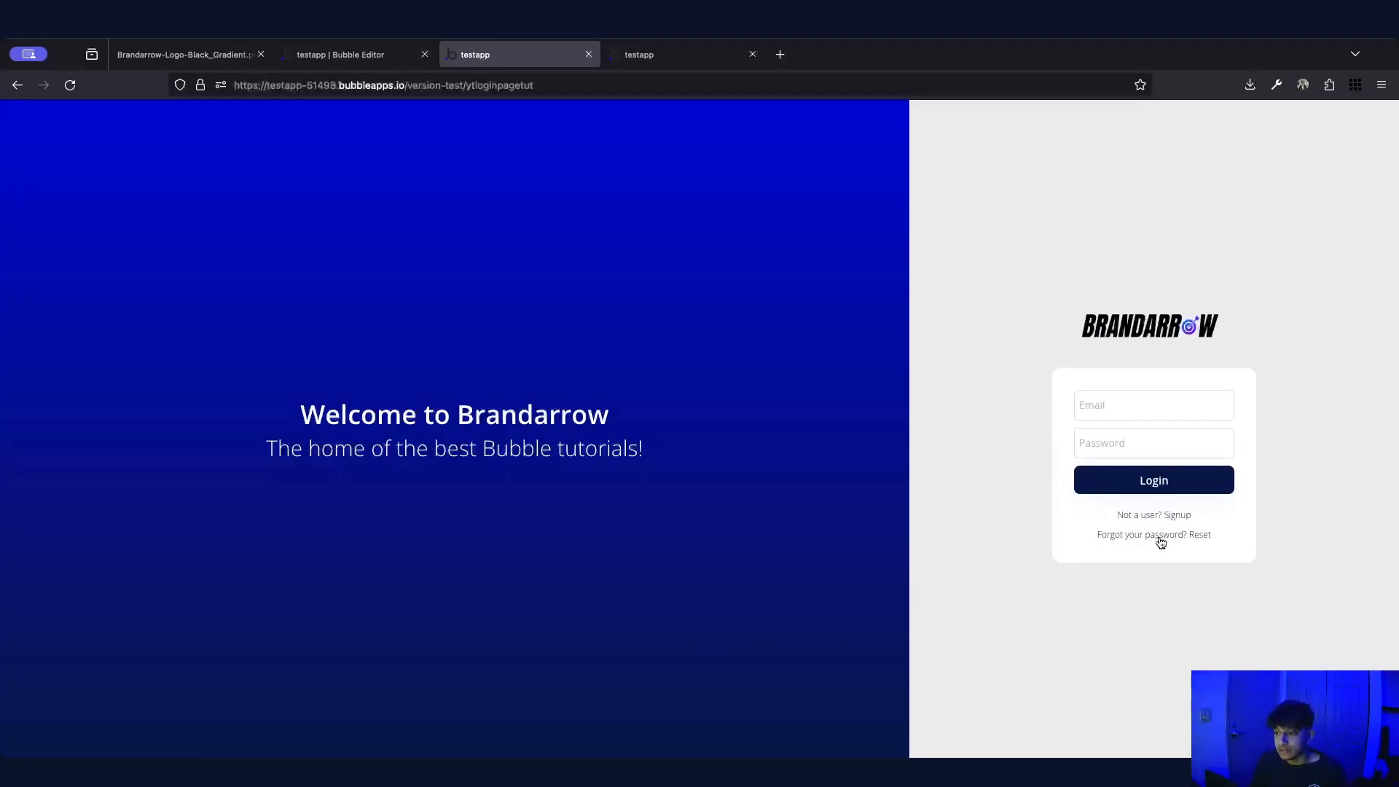
left_click(1160, 538)
left_click(1134, 507)
left_click(1152, 519)
left_click(1161, 548)
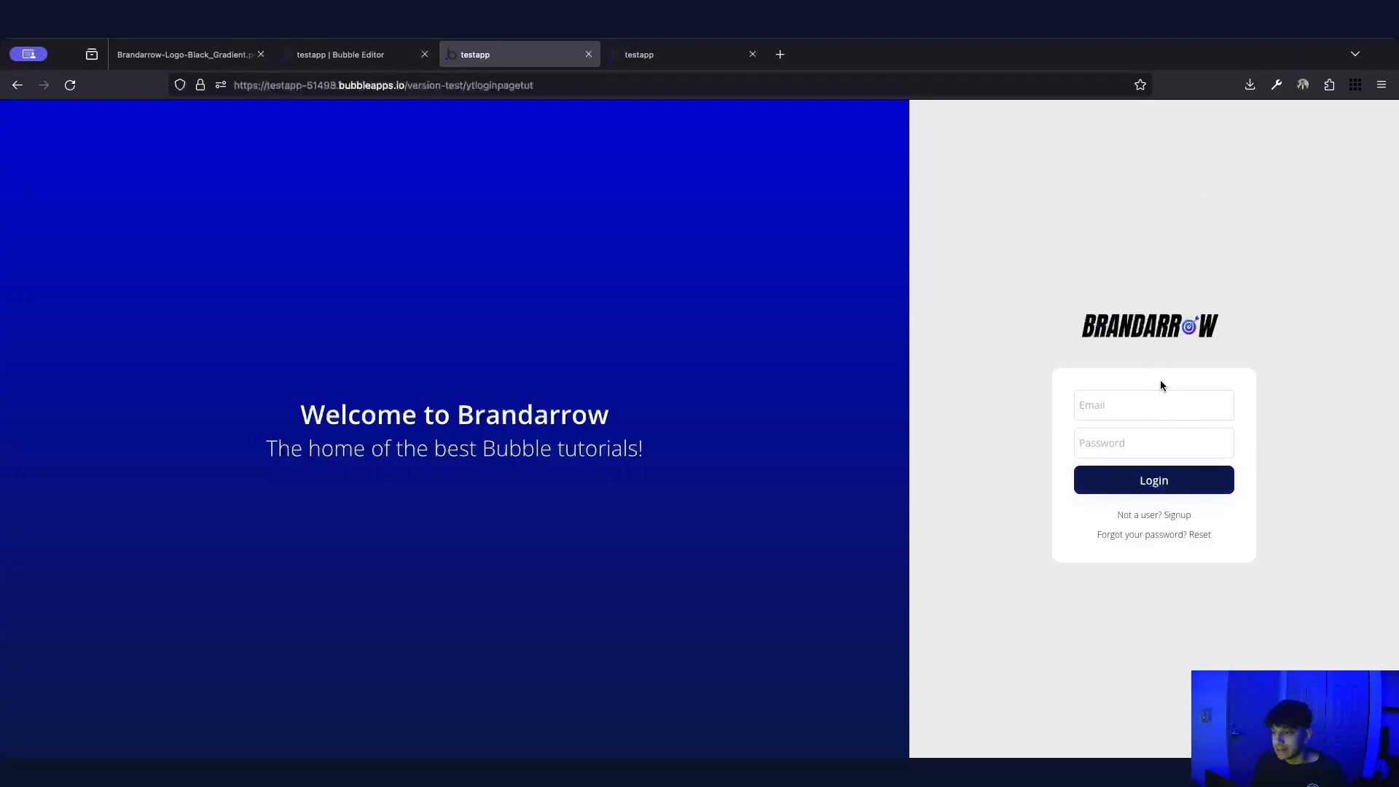
left_click(1177, 517)
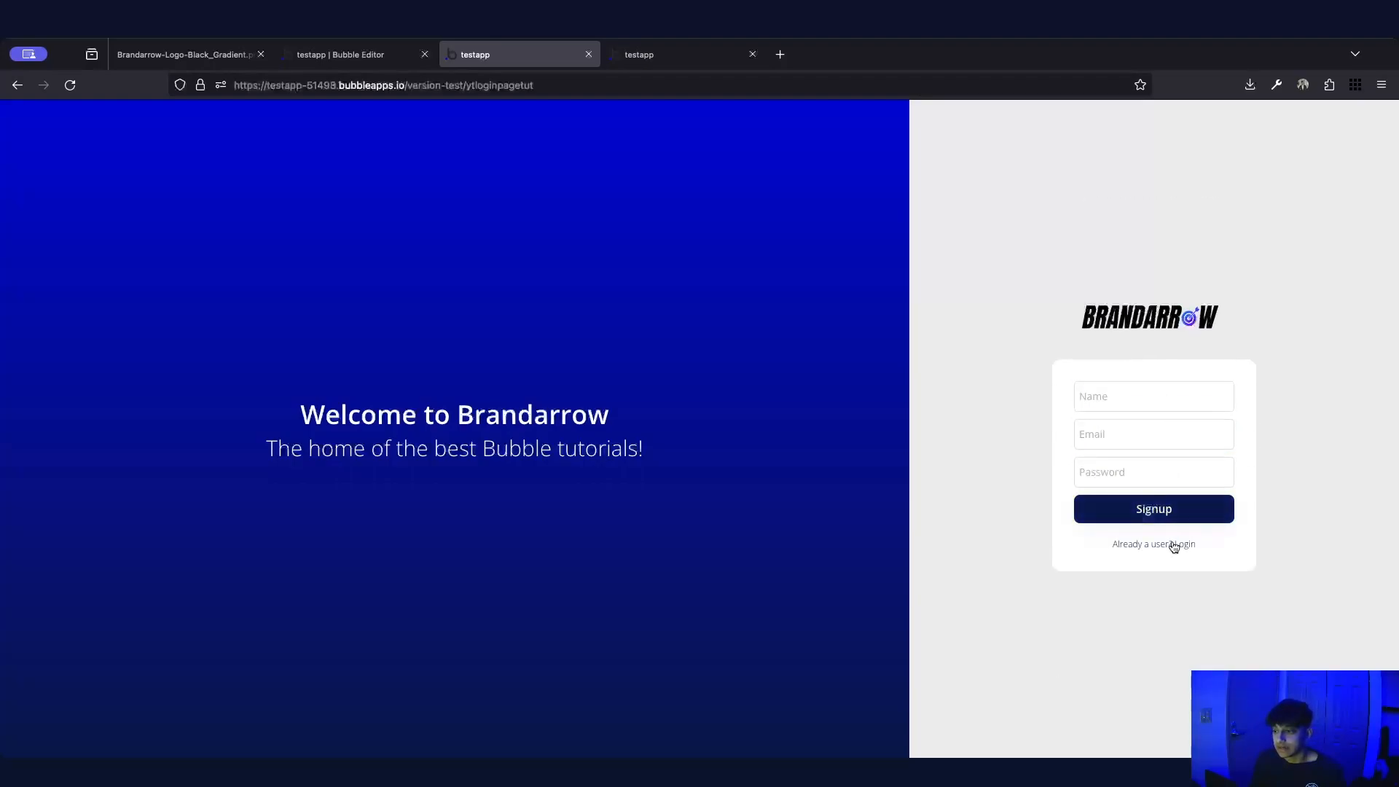
left_click(1171, 545)
left_click(1177, 536)
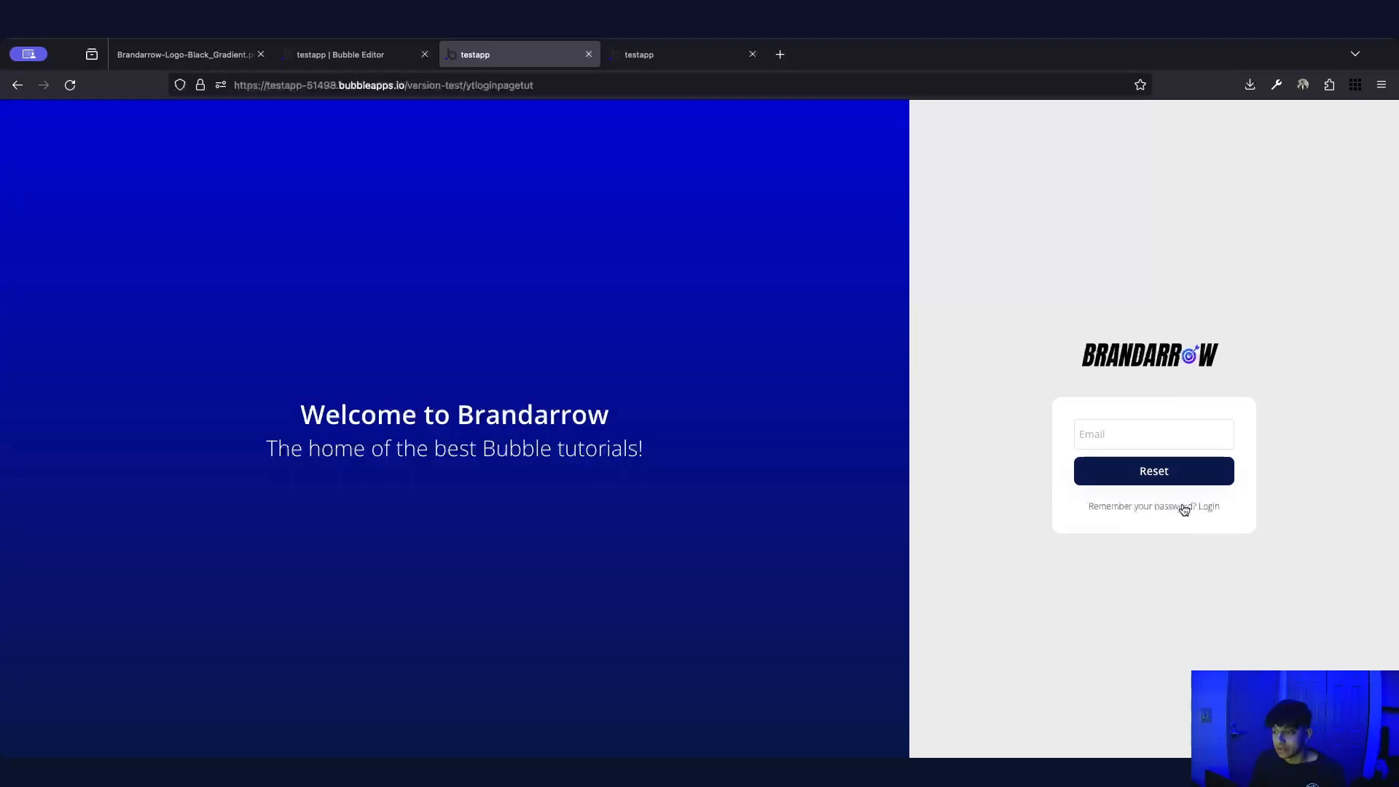
left_click(1184, 506)
left_click(1143, 517)
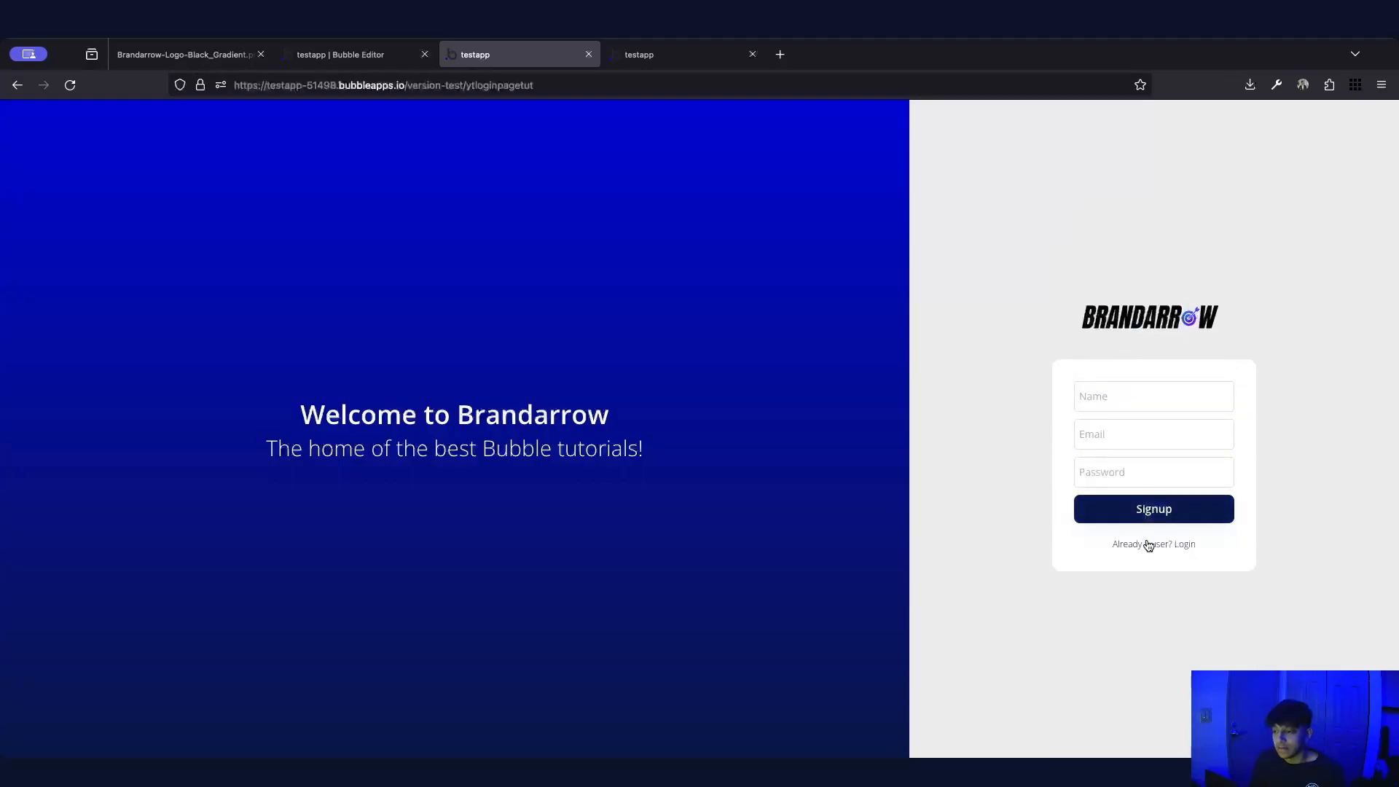
left_click(1150, 546)
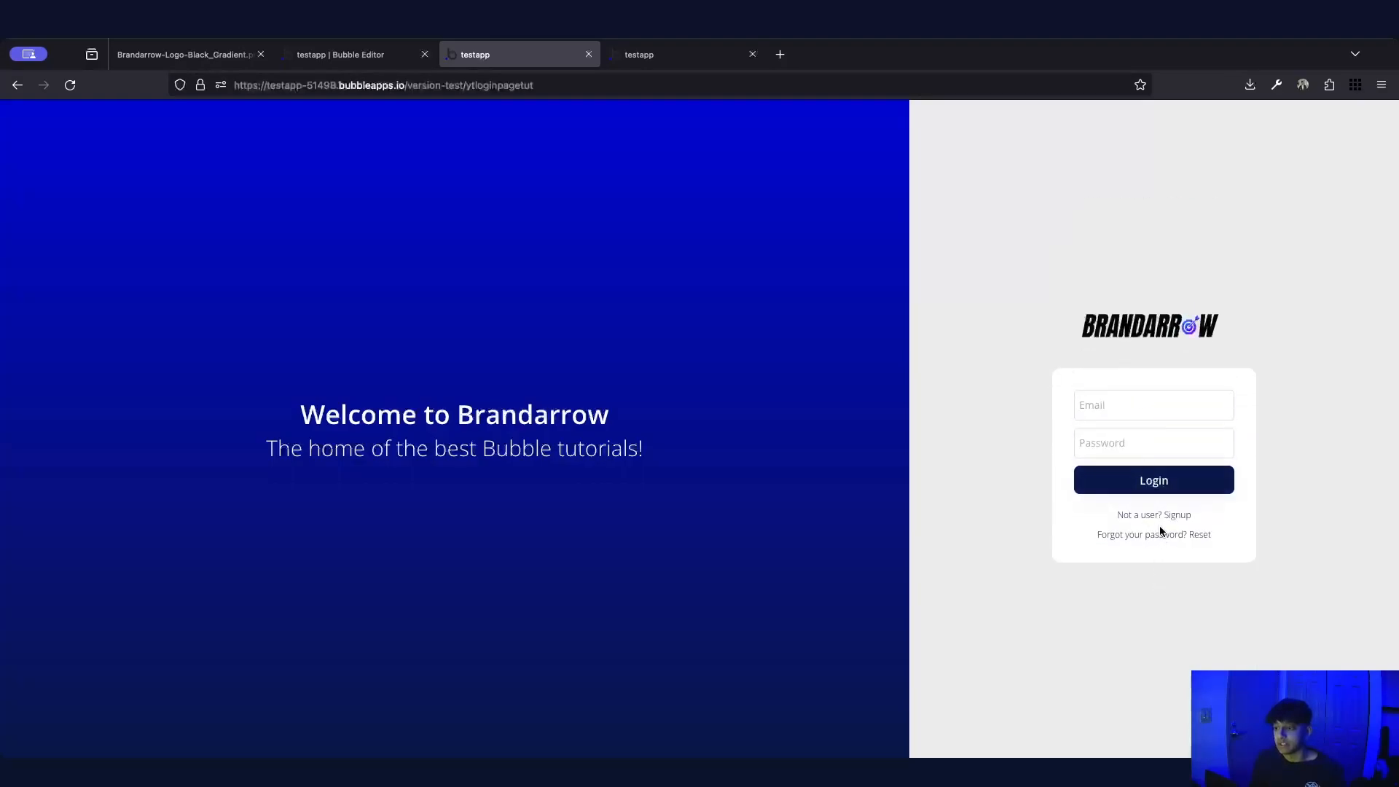
Open the logintut page's workflows and view the Button Login click workflow
left_click(341, 55)
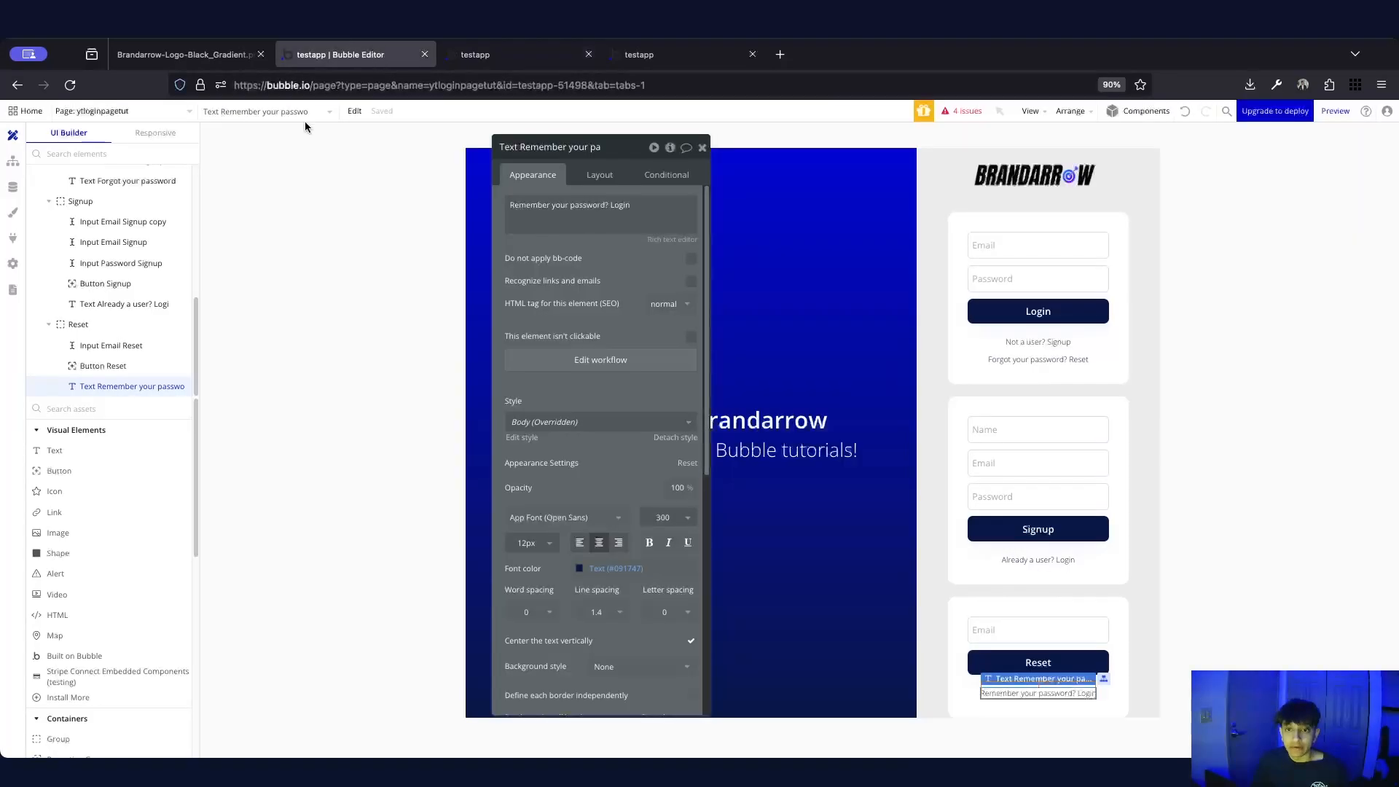
left_click(131, 111)
left_click(115, 172)
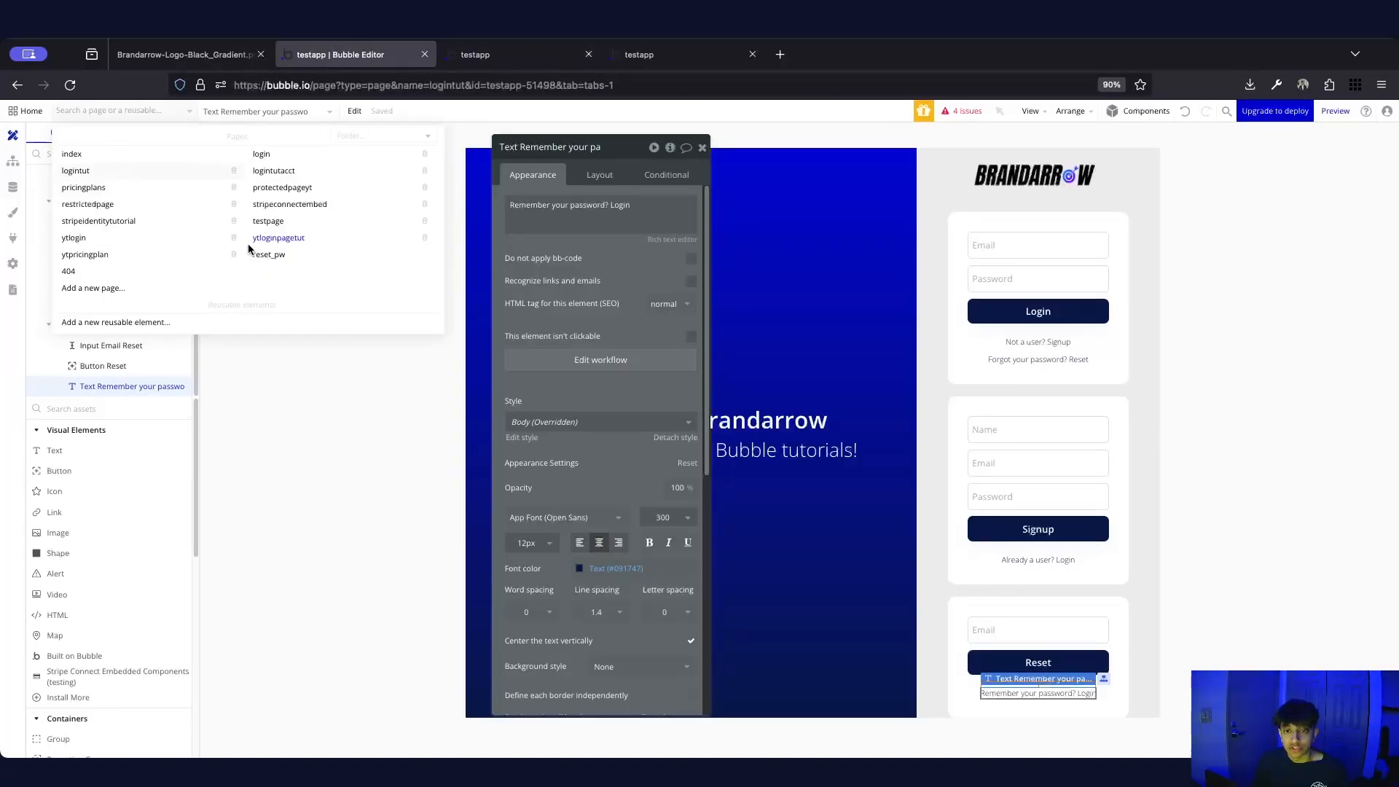
left_click(13, 161)
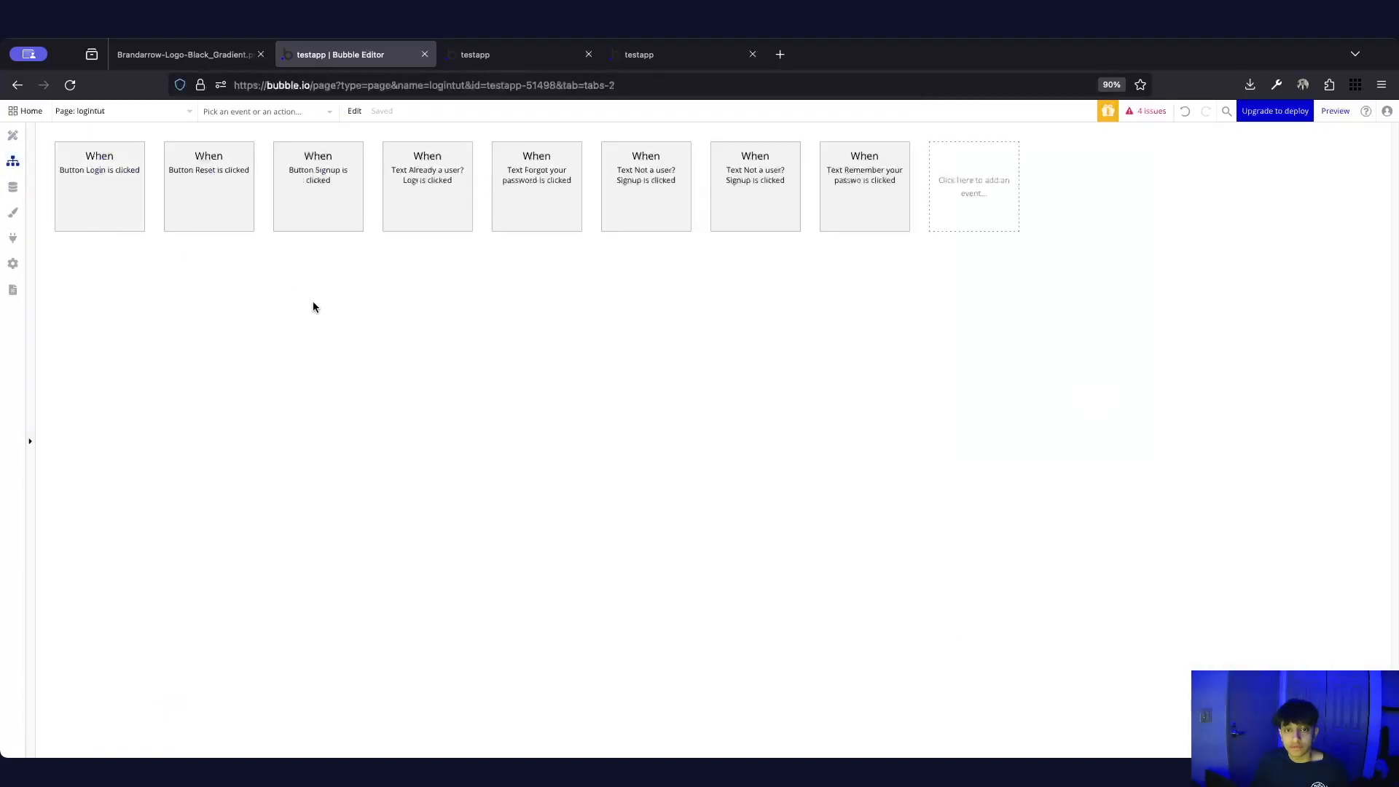
left_click(112, 197)
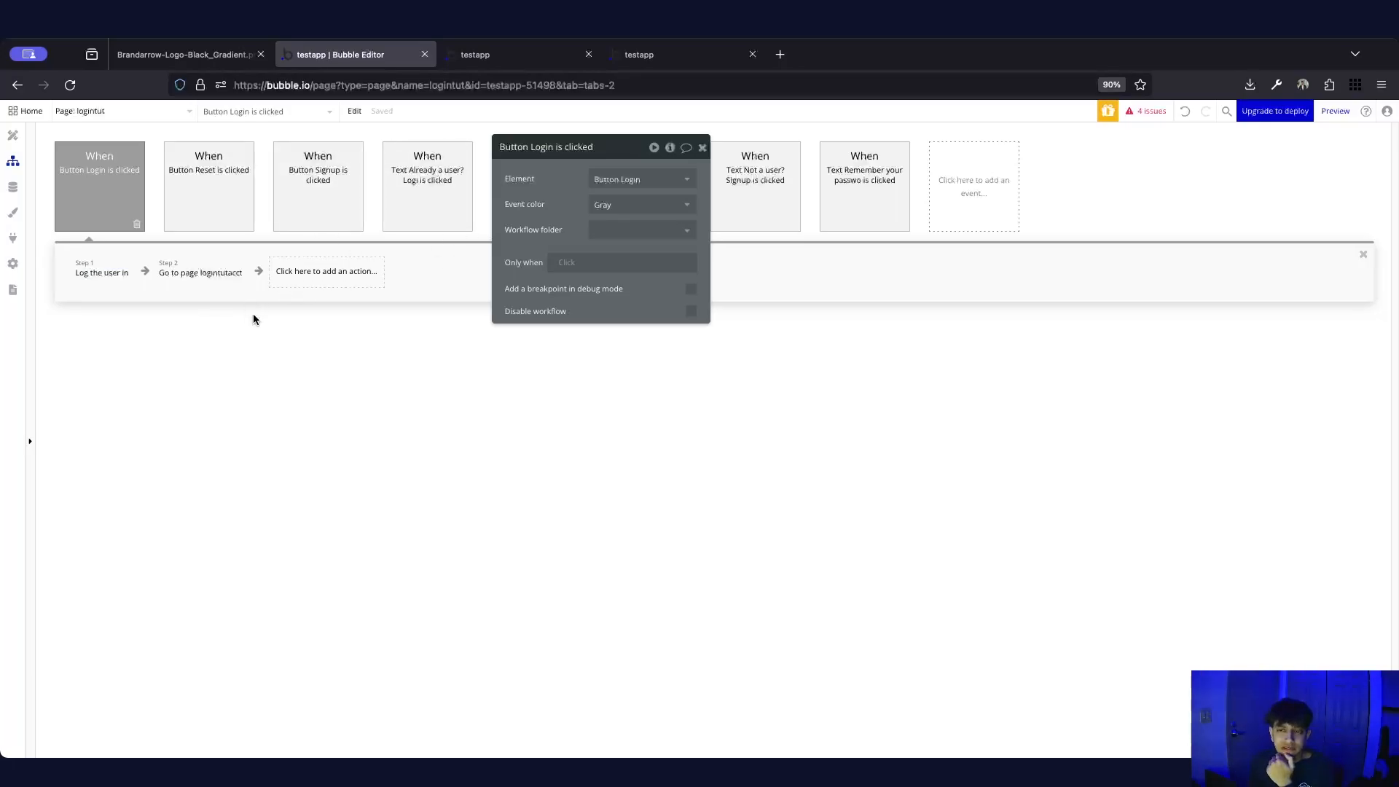
Inspect the login workflow's log-the-user-in step and its 'Go to page logintutacct' step
left_click(5, 143)
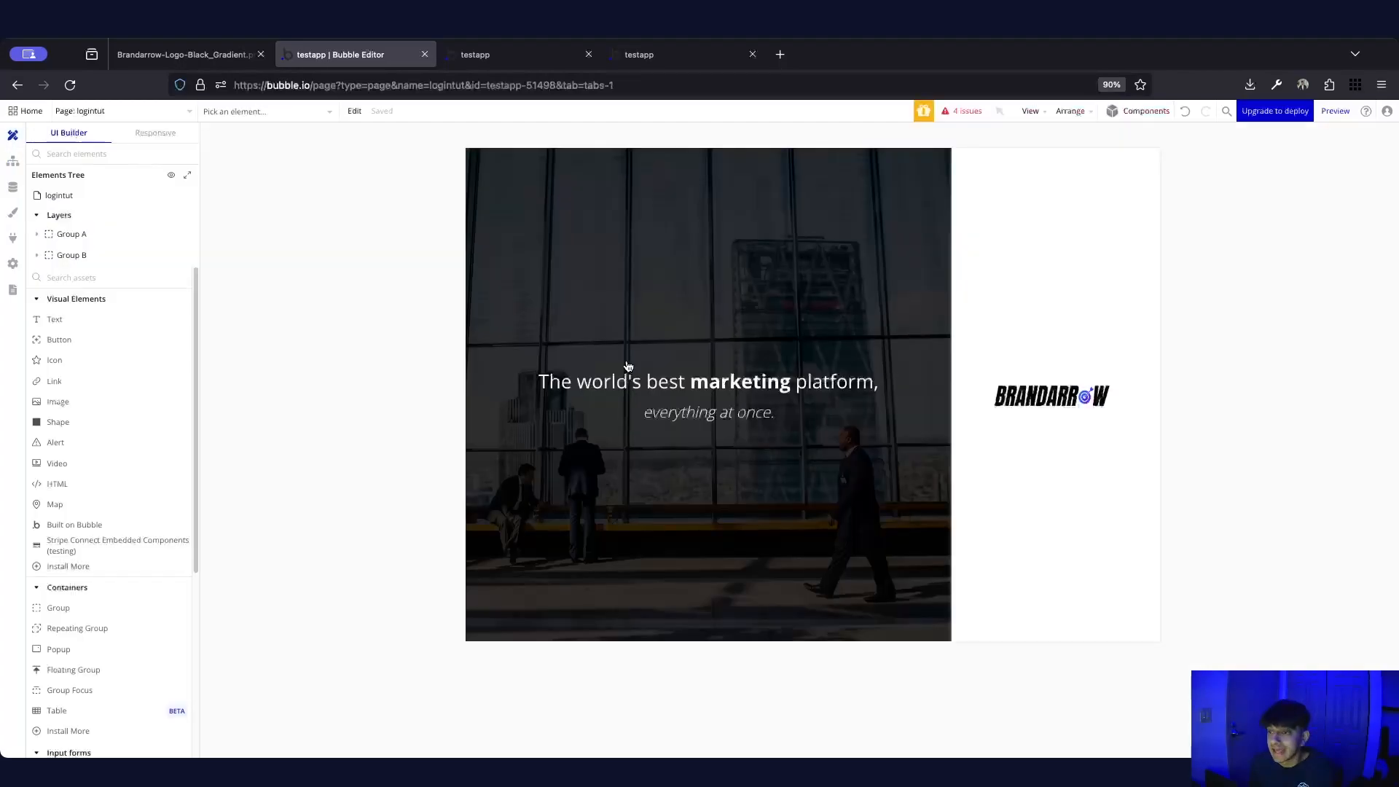
left_click(636, 55)
left_click(375, 54)
left_click(11, 169)
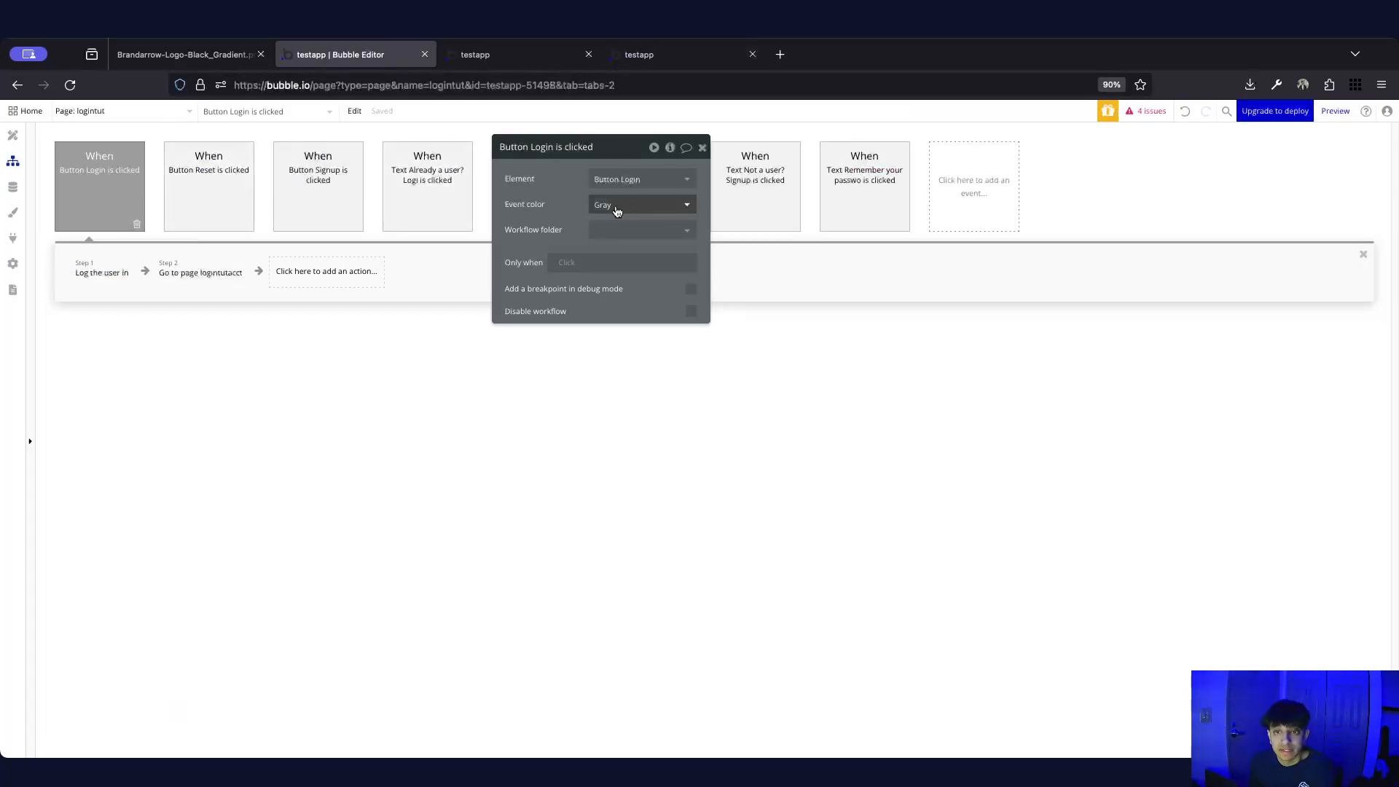
left_click(101, 277)
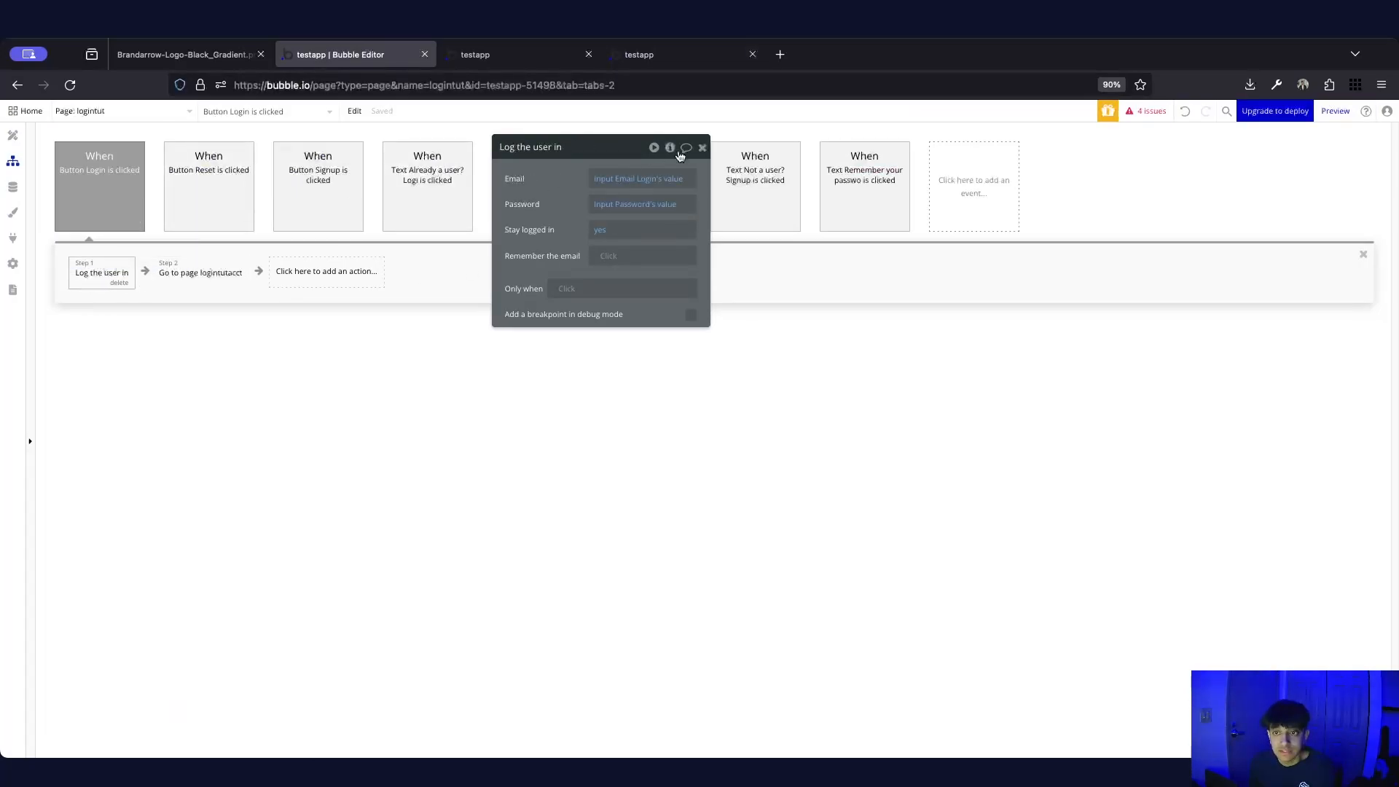
mouse_move(647, 182)
left_click(200, 274)
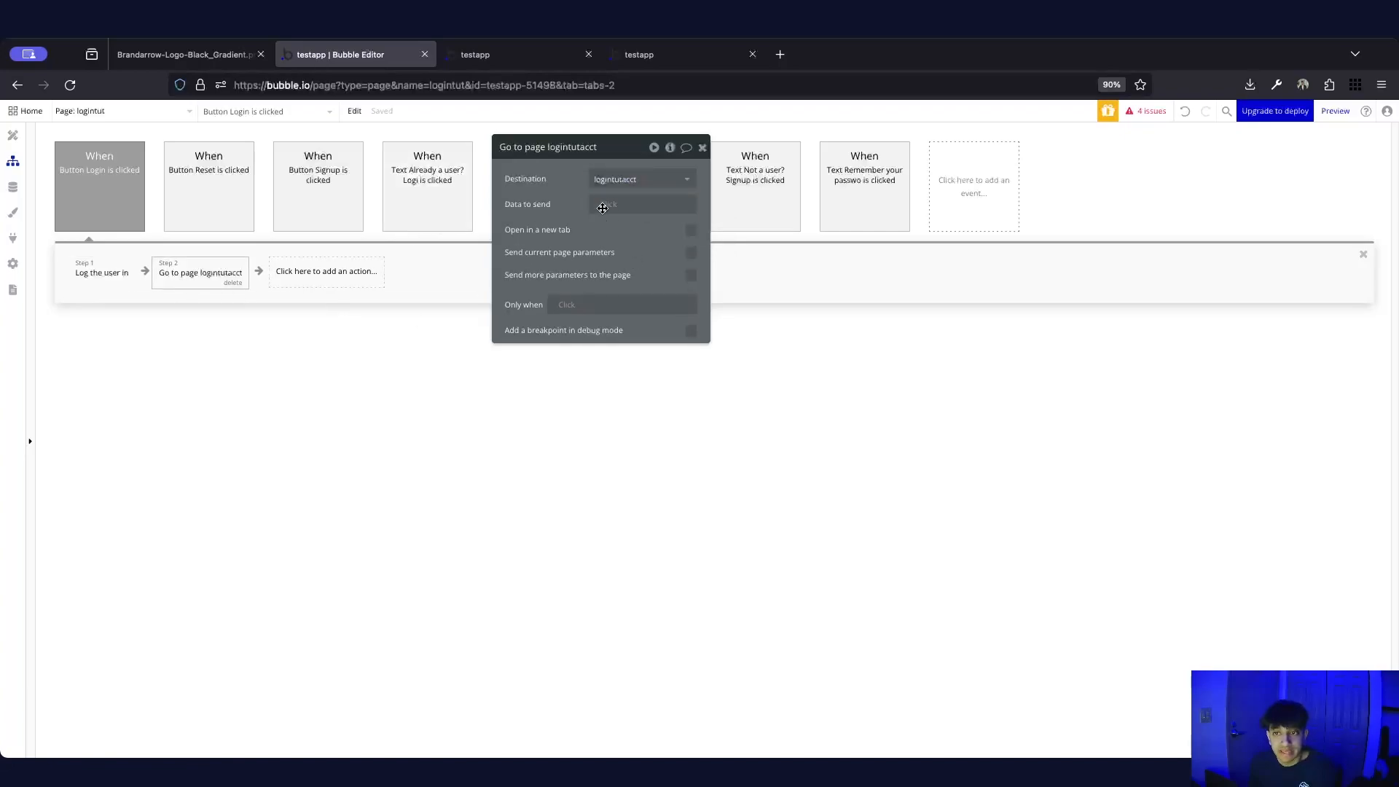
left_click_drag(597, 155, 802, 228)
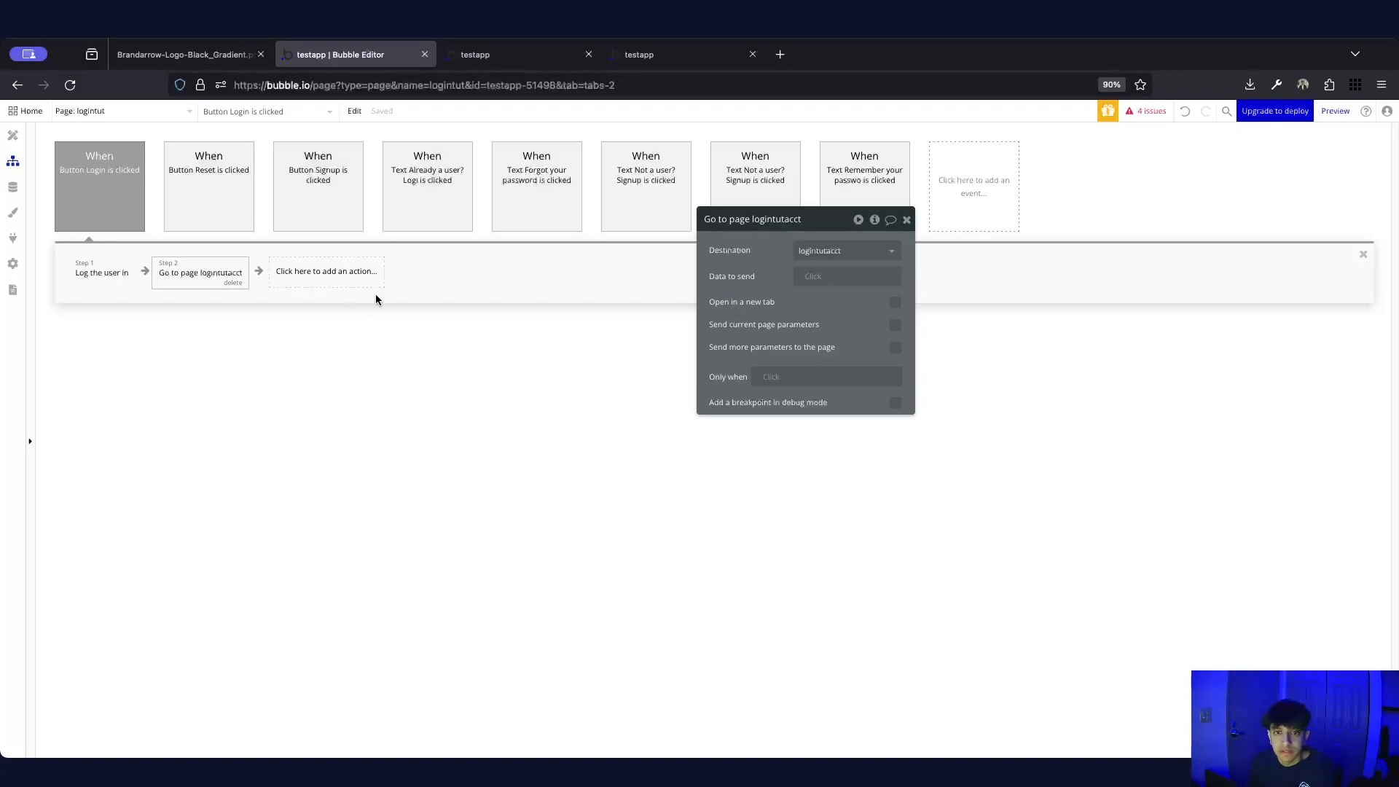
Inspect the Button Signup workflow's sign-up step and its redirect to logintutacct
left_click(307, 204)
left_click(109, 272)
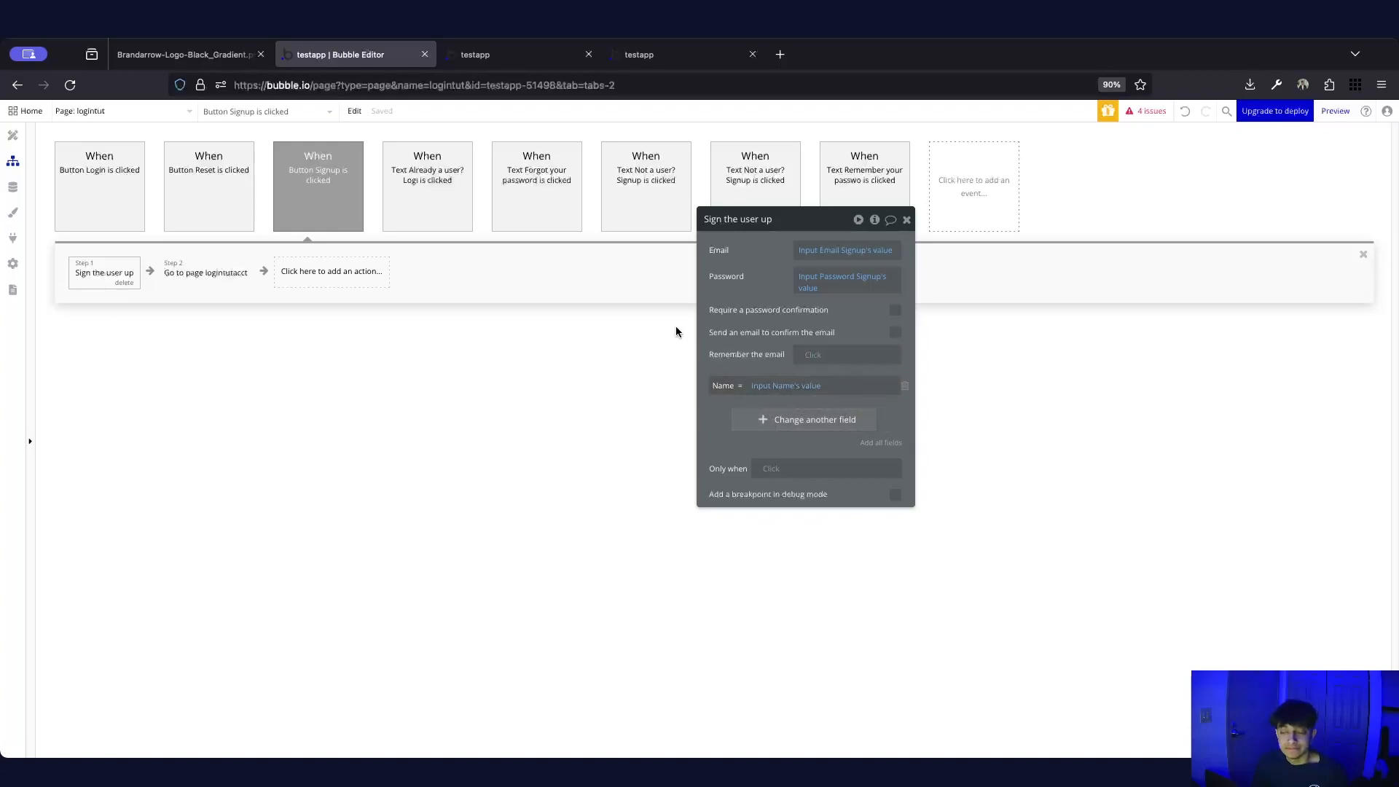
left_click(194, 281)
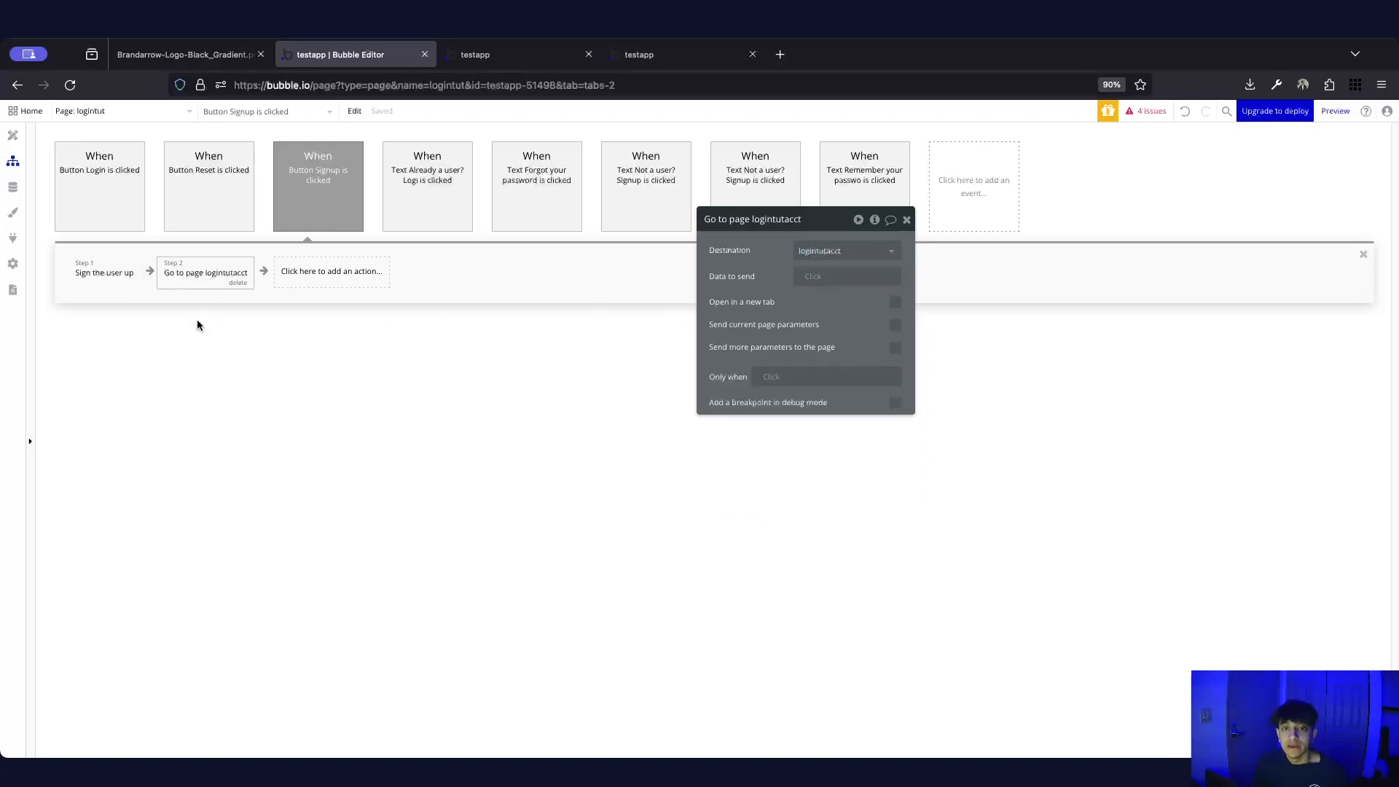
Review the Button Reset 'Send password reset email' step, which uses Input Email Reset's value
left_click(182, 195)
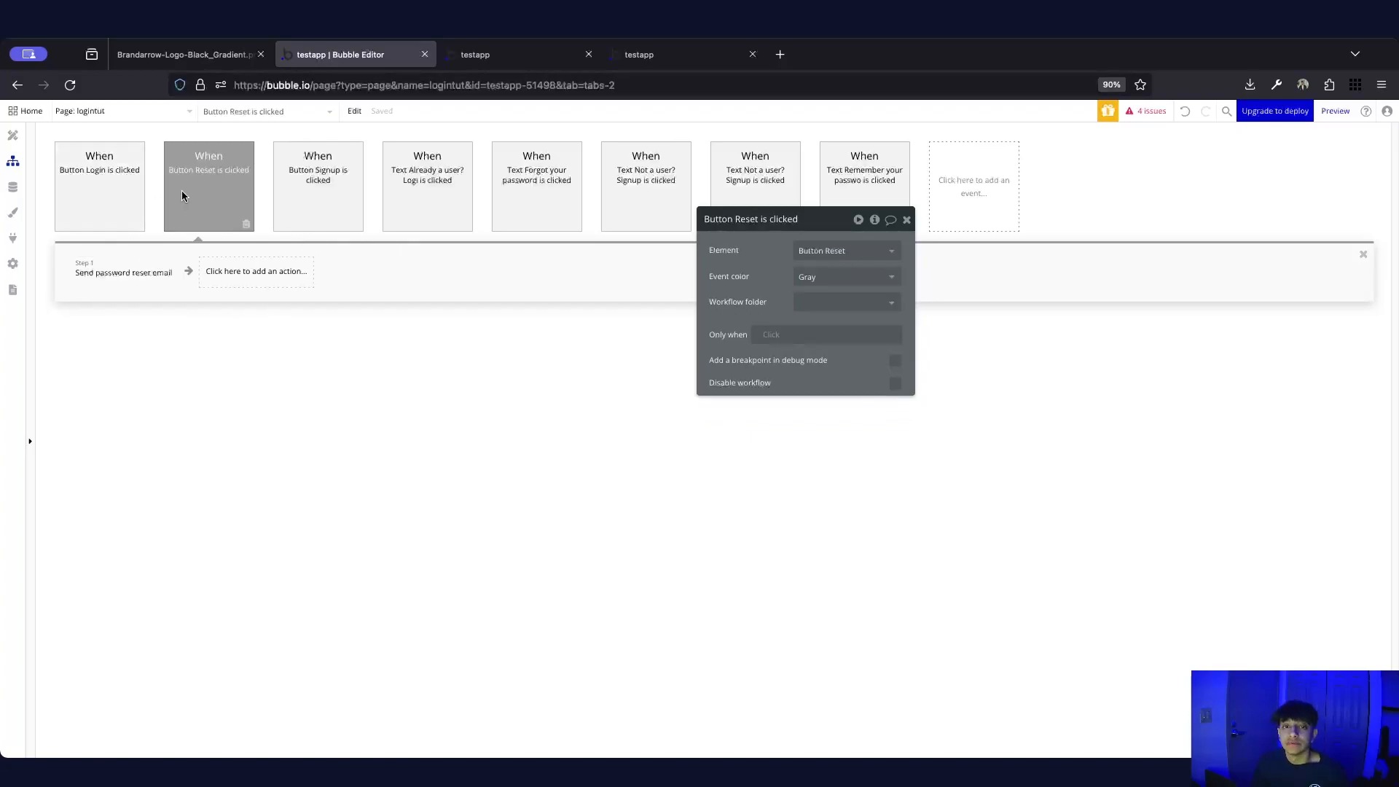
left_click(219, 271)
left_click(104, 277)
left_click(230, 274)
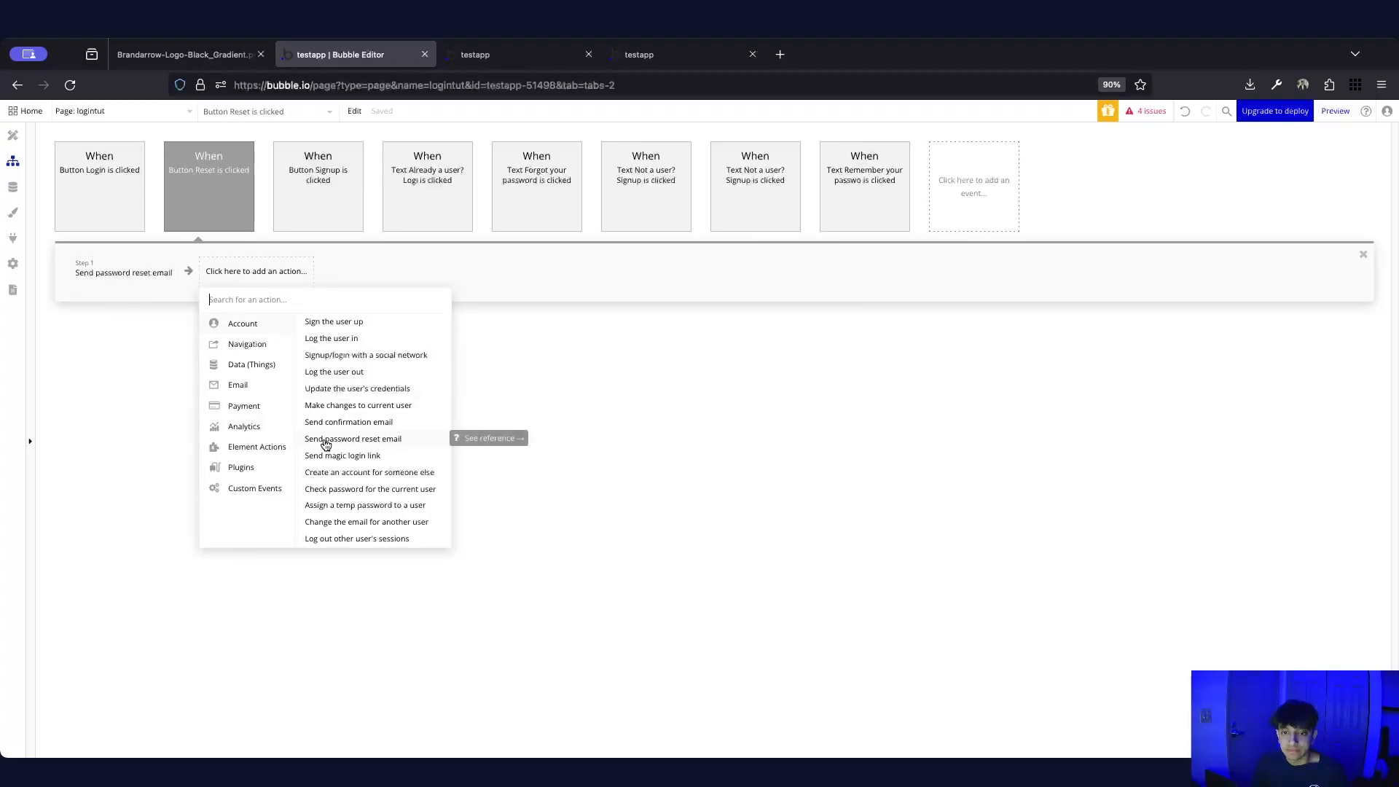
left_click(138, 277)
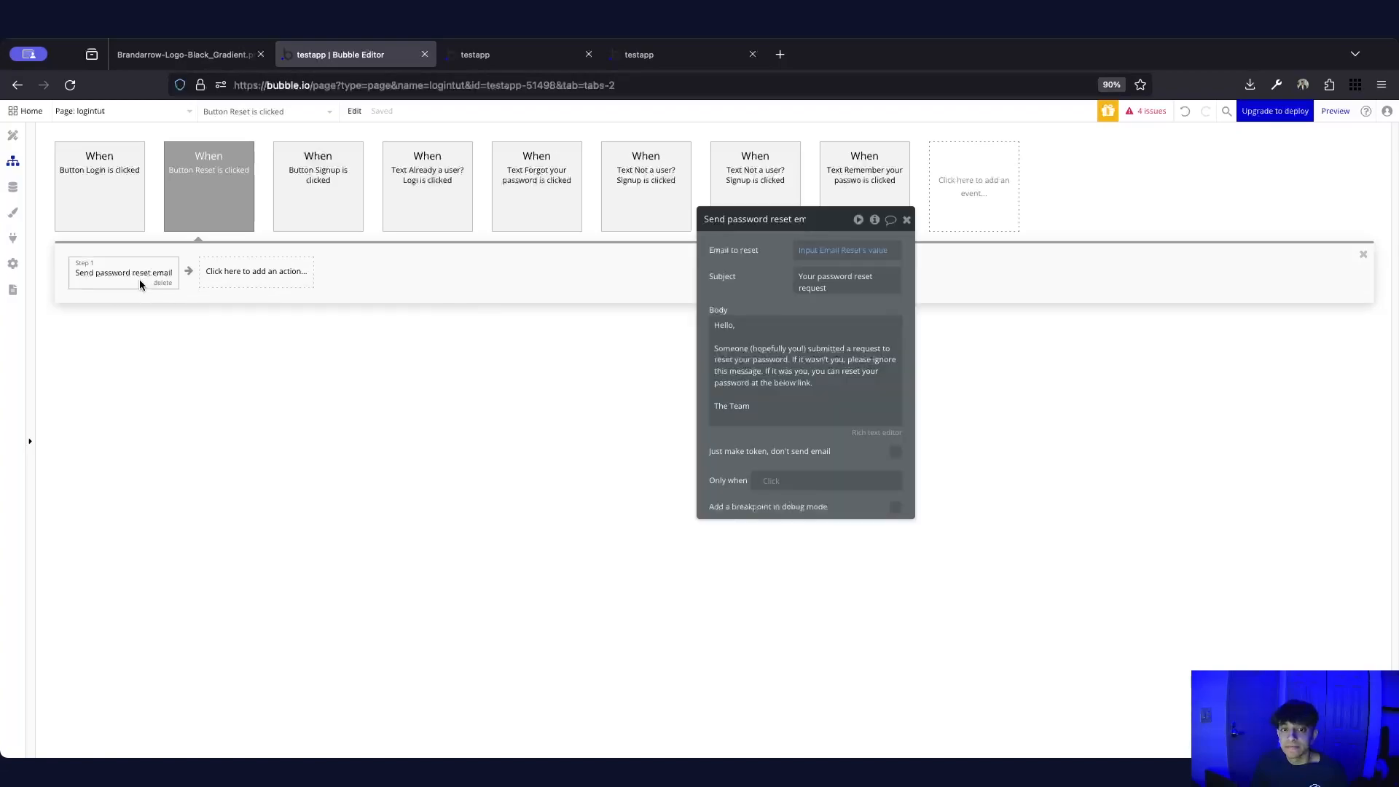
left_click(824, 256)
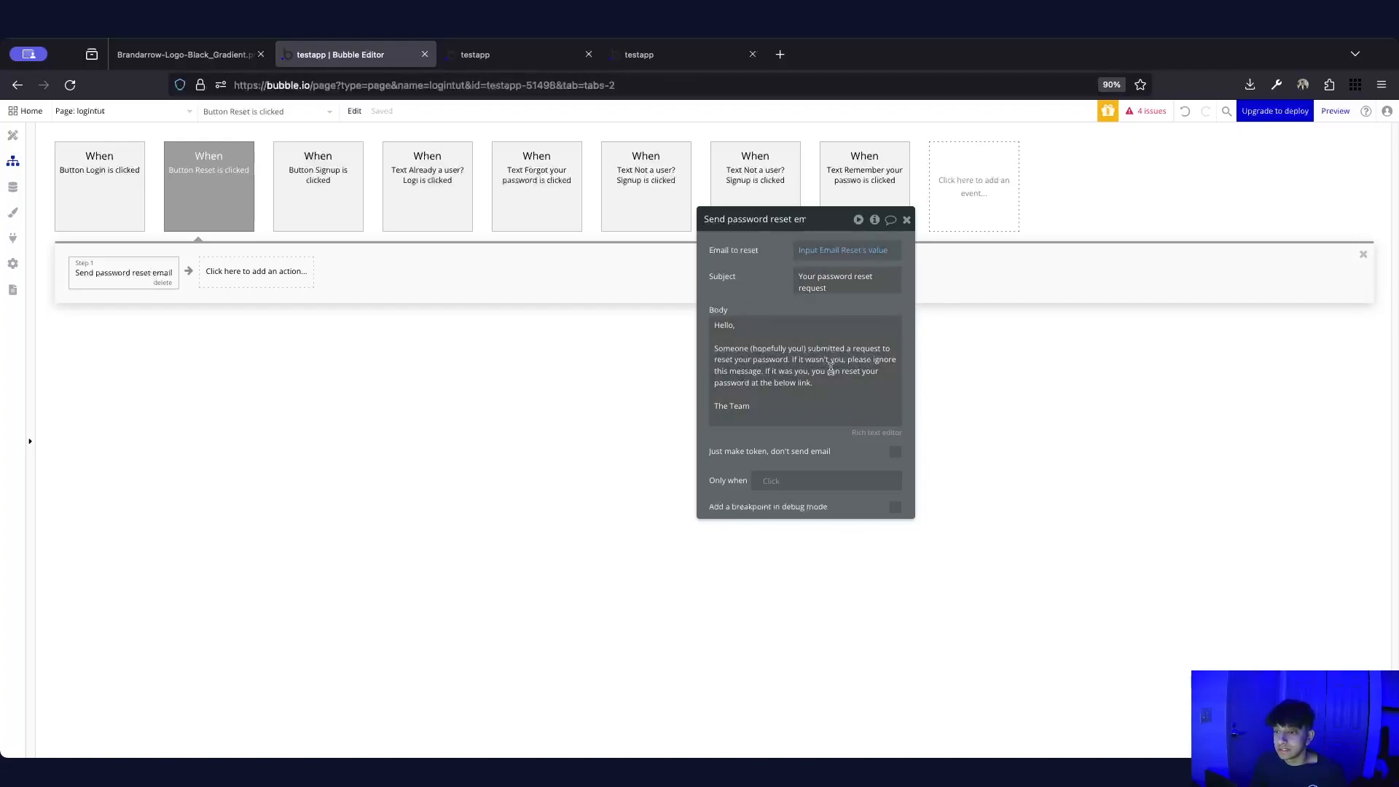
left_click(907, 220)
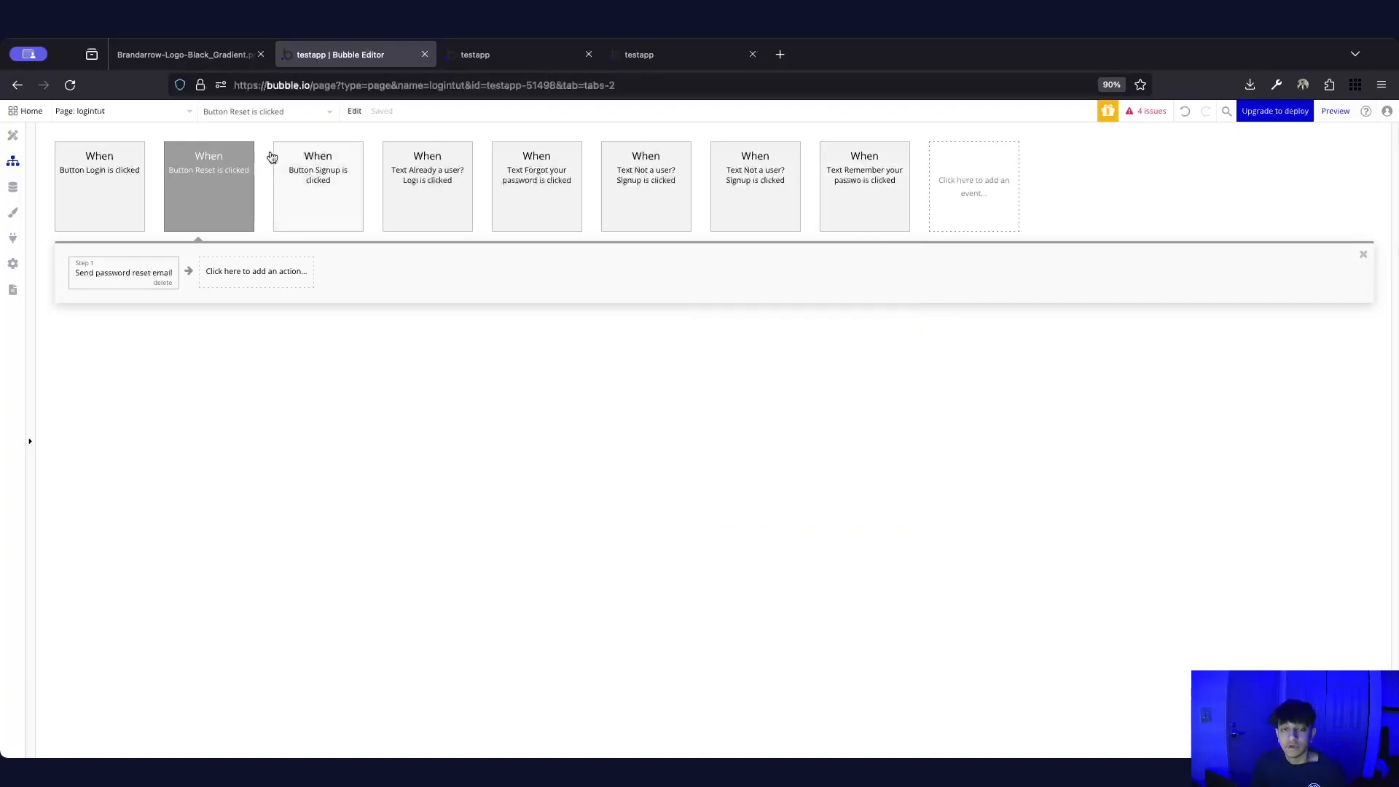
left_click(95, 112)
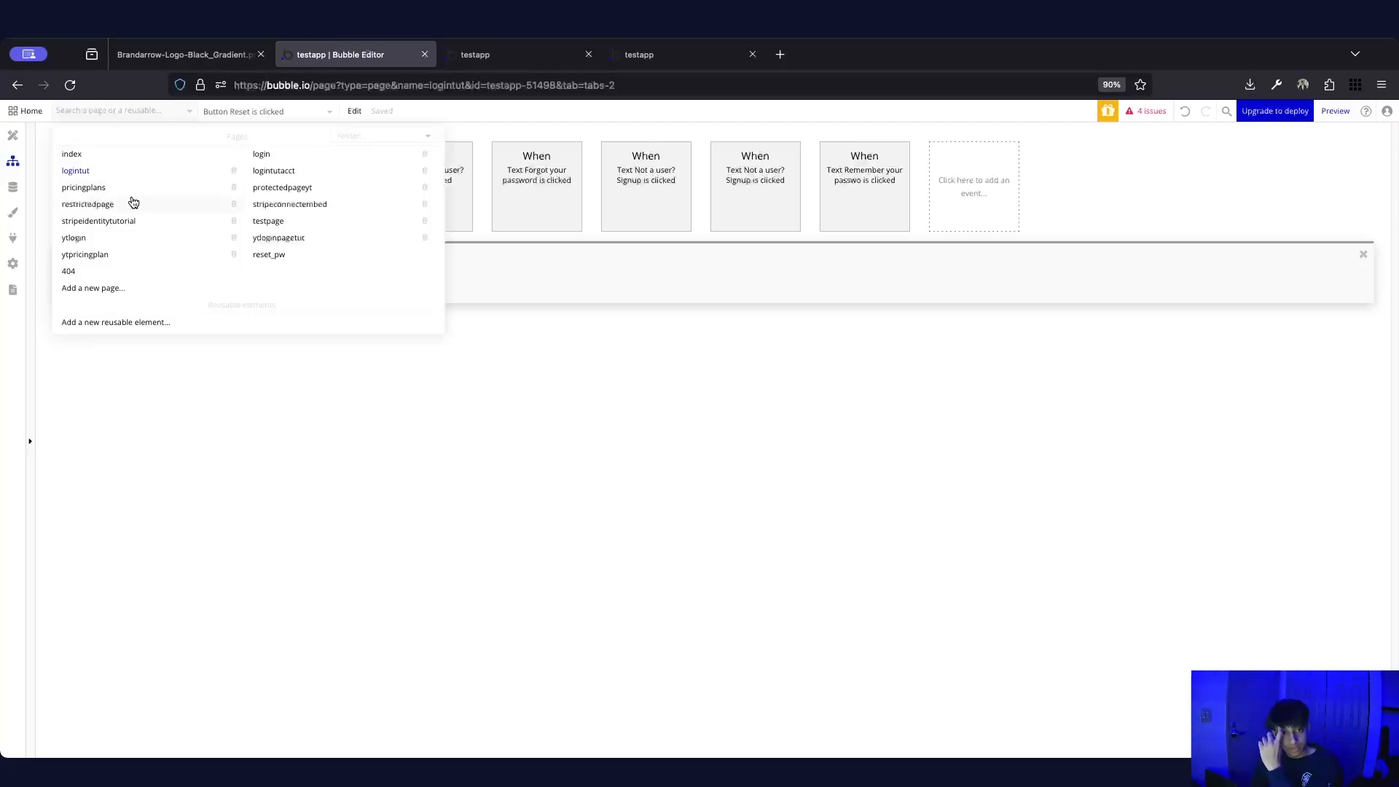
Switch to the logintutacct page and compare it with the live login page
left_click(282, 177)
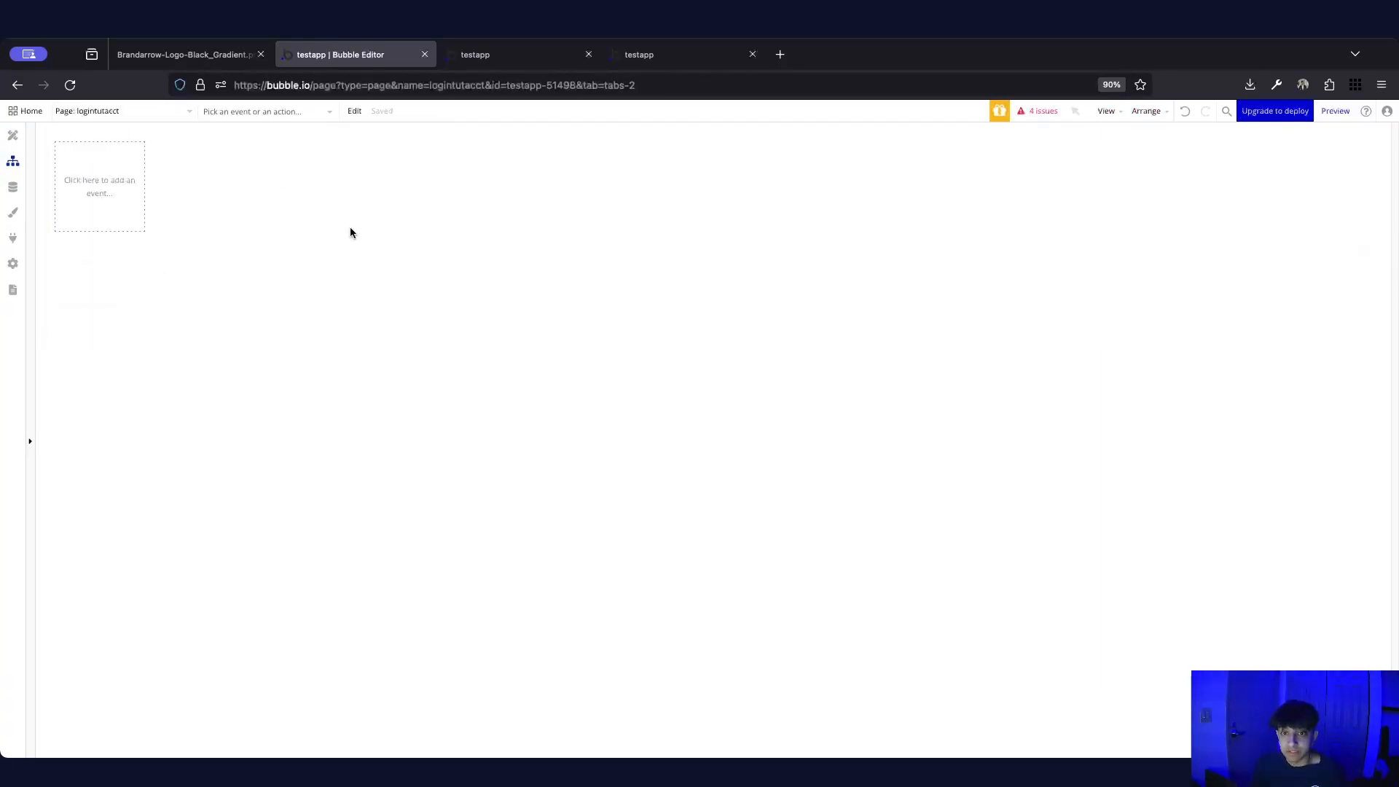
left_click(13, 136)
left_click(652, 55)
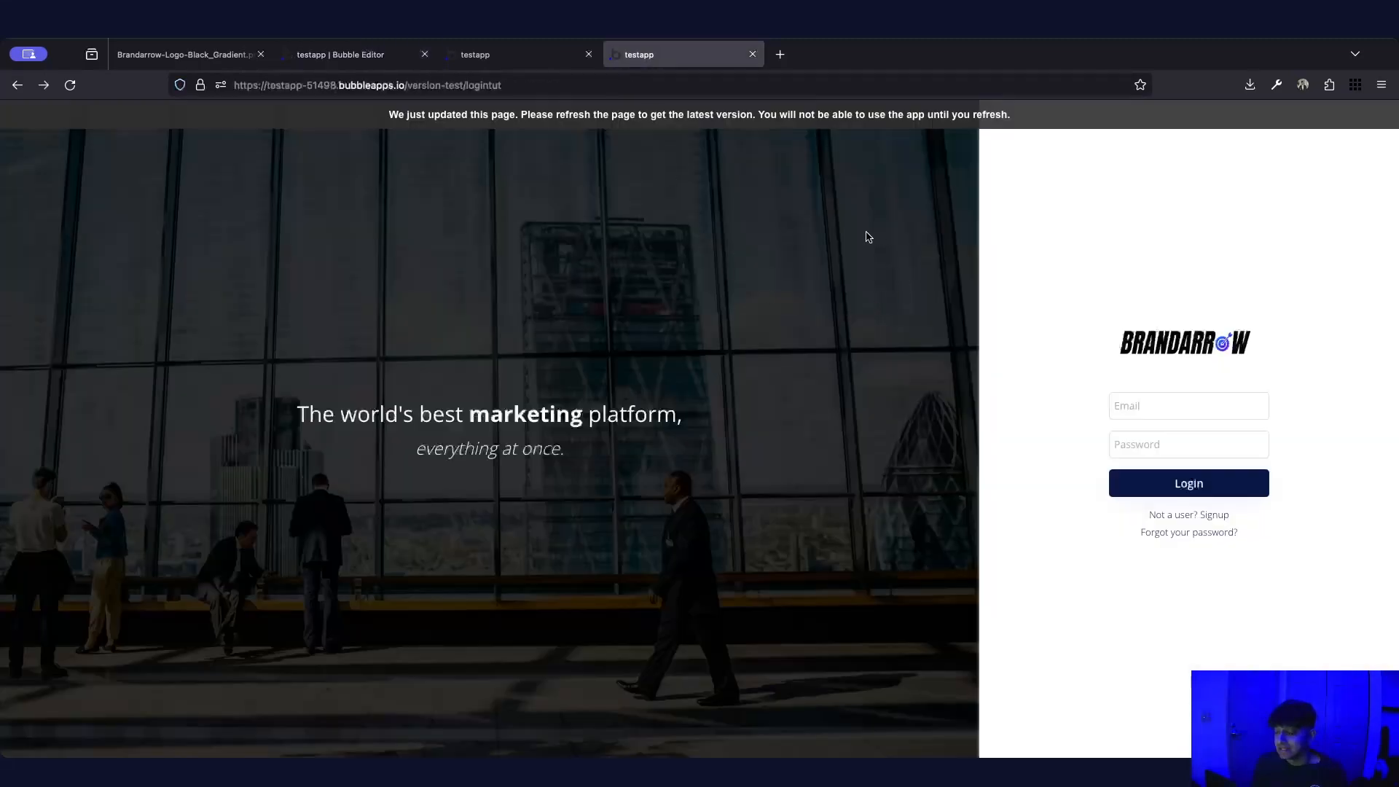
left_click(351, 57)
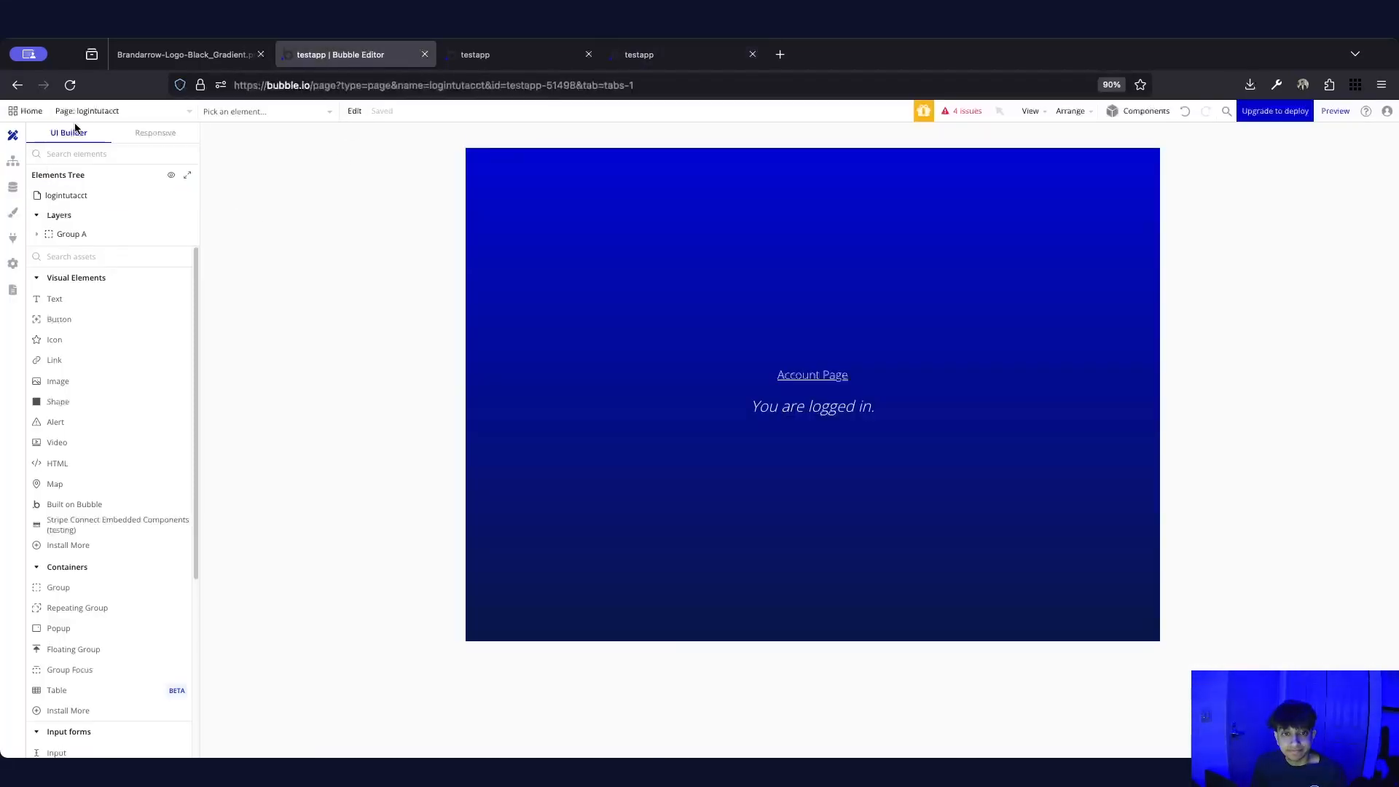
Open ytloginpagetut, expand Right Container and make the Login card visible
left_click(120, 111)
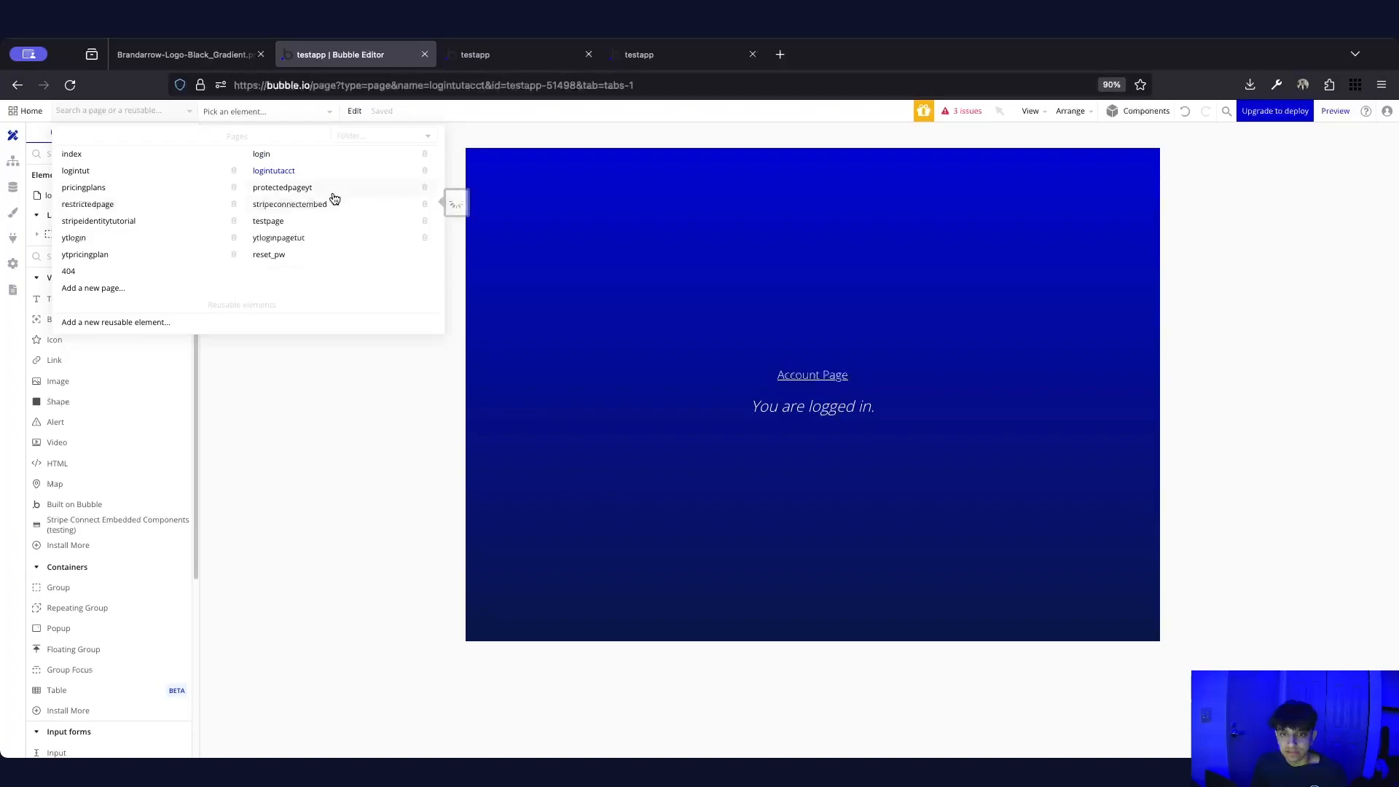
left_click(302, 238)
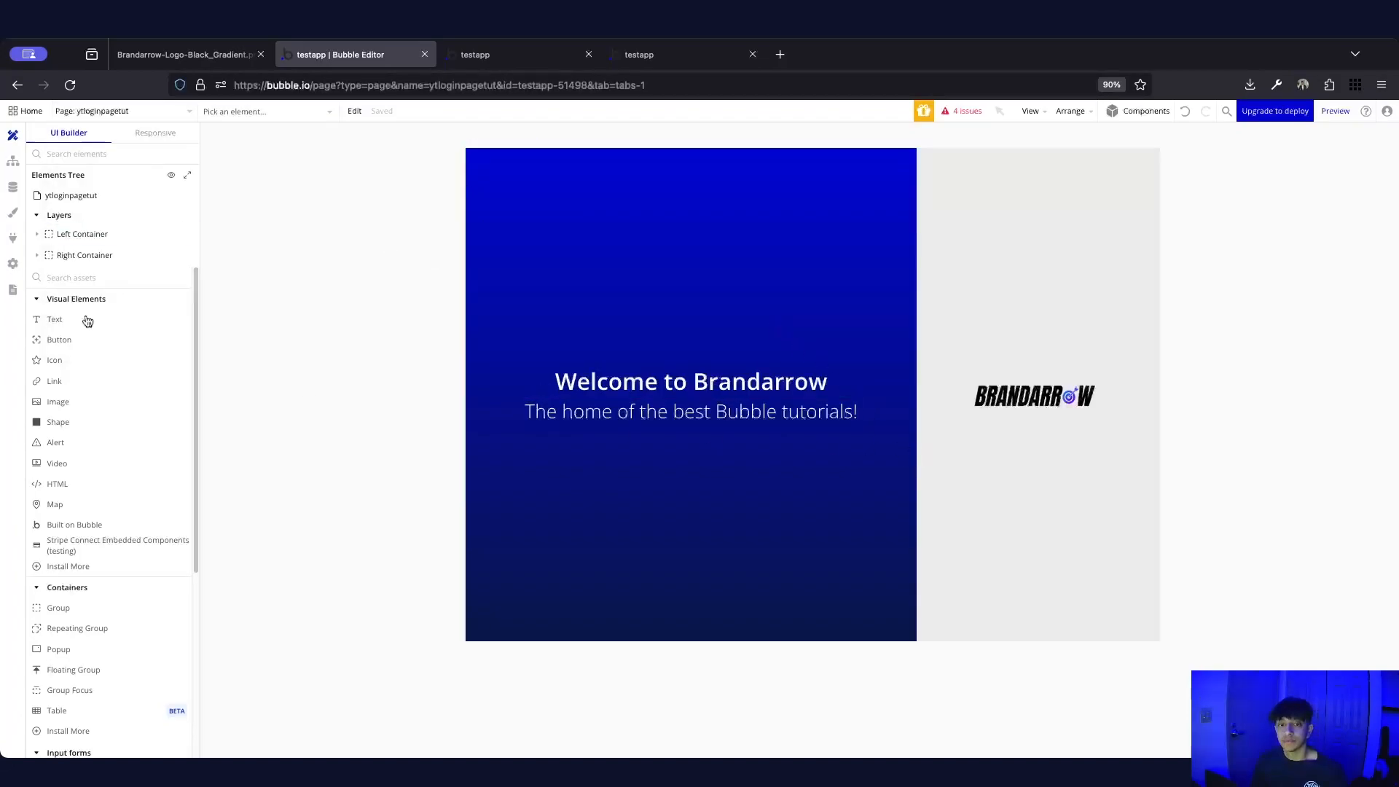
left_click(40, 254)
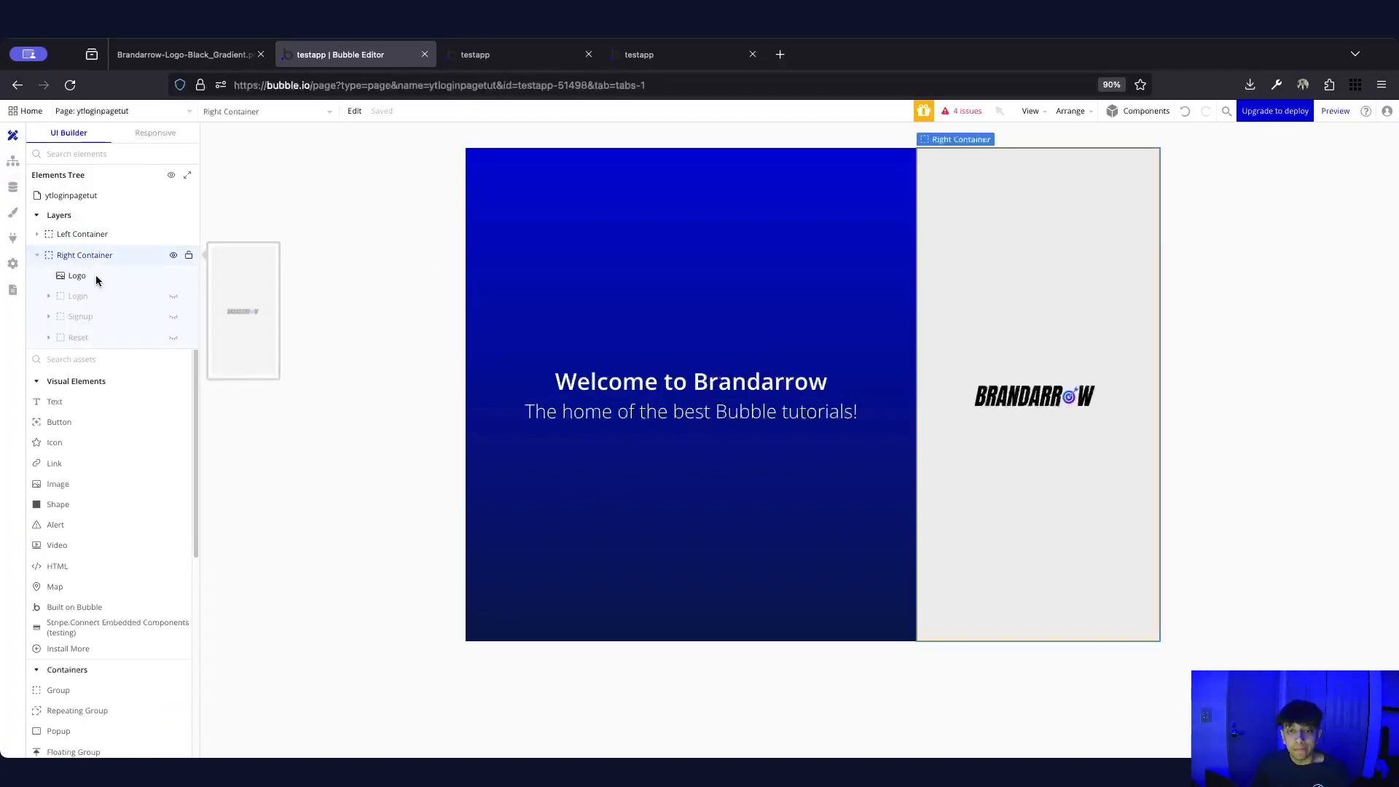
left_click(174, 296)
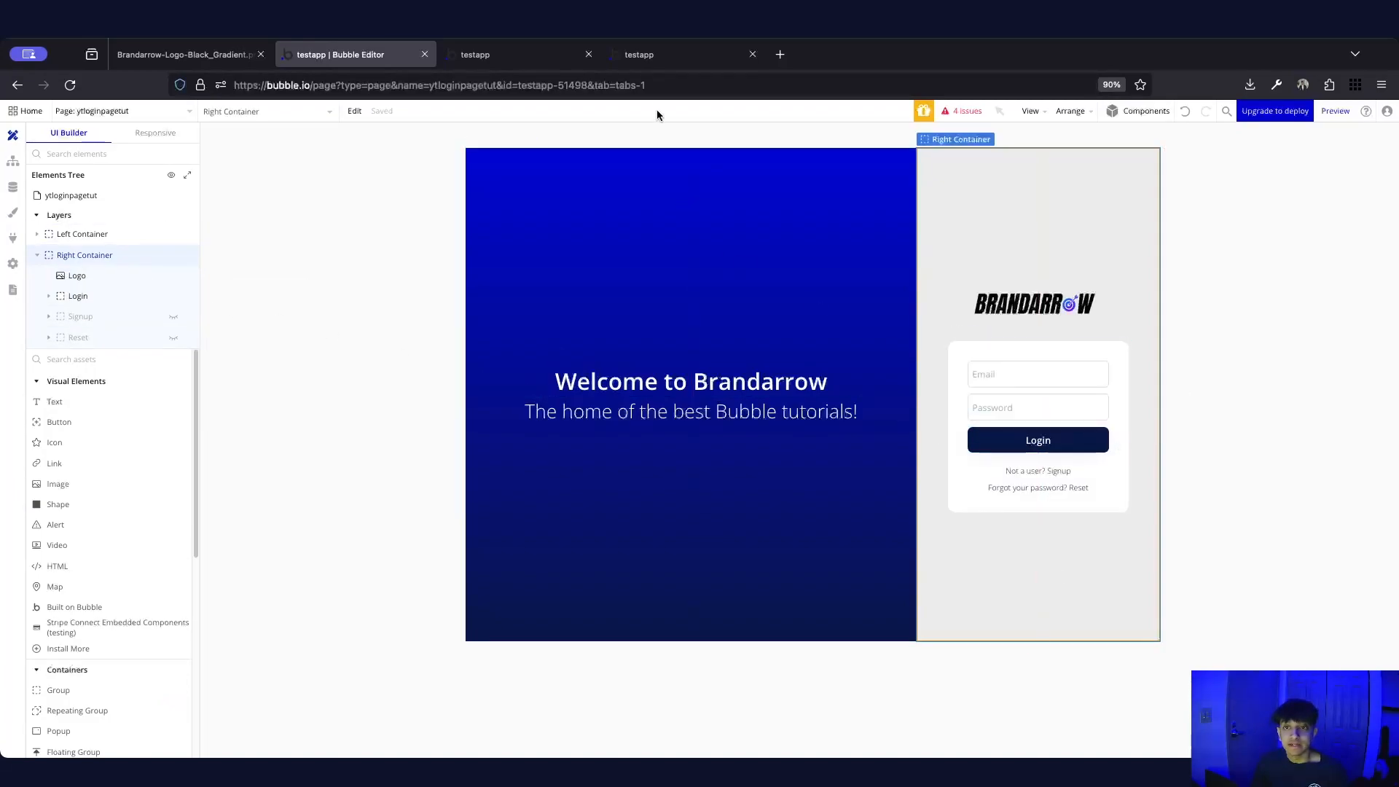
left_click(520, 63)
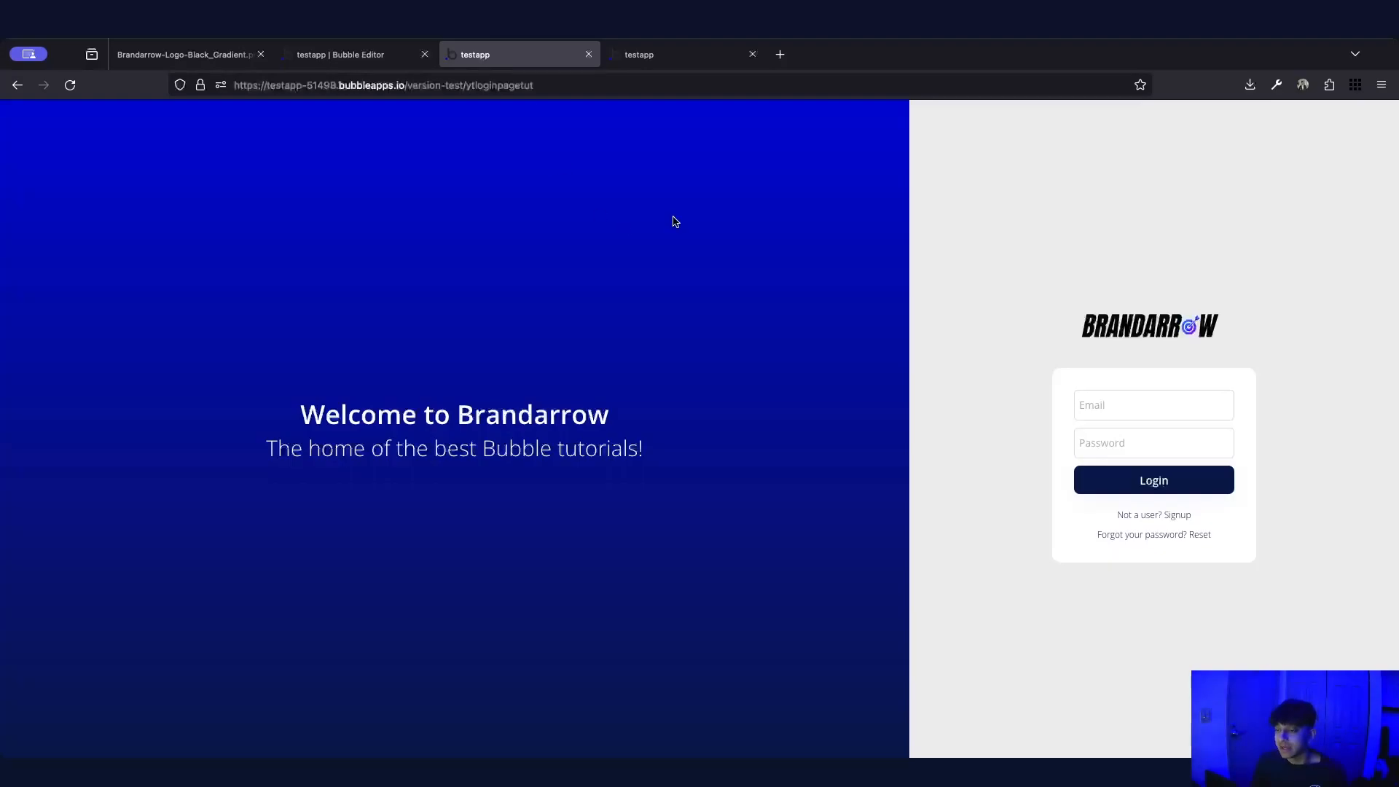
Reload the live ytloginpagetut login page from its address bar
left_click(640, 85)
key("Escape")
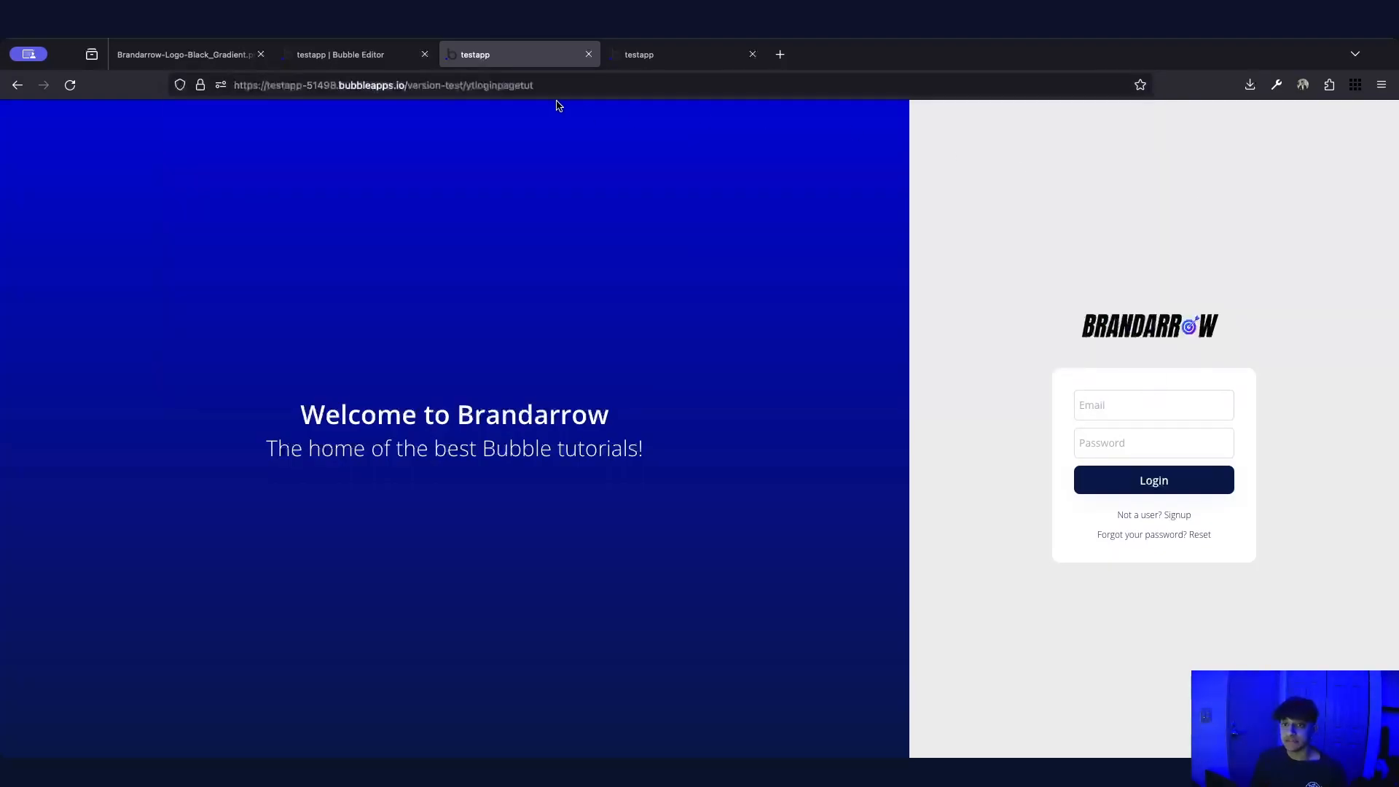
left_click(562, 88)
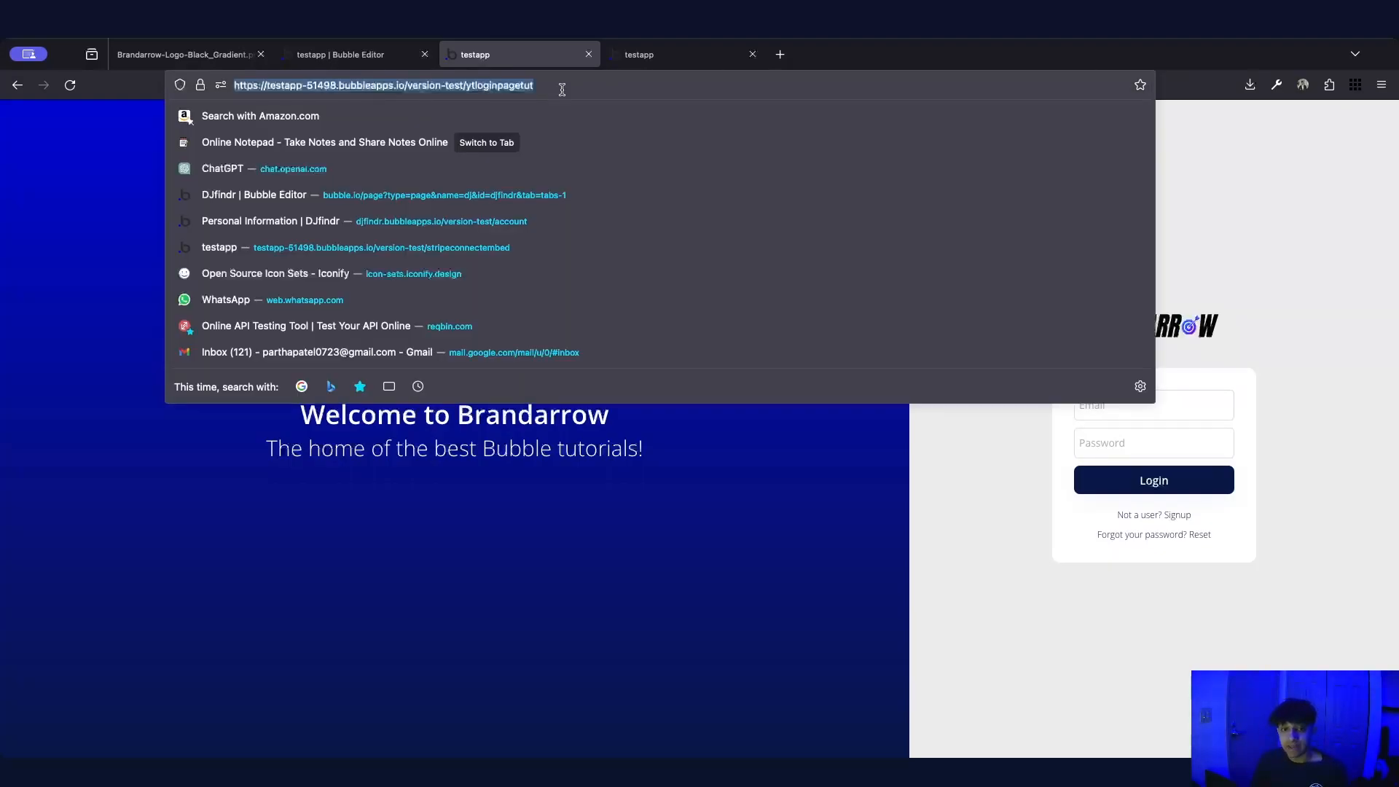
key("Return")
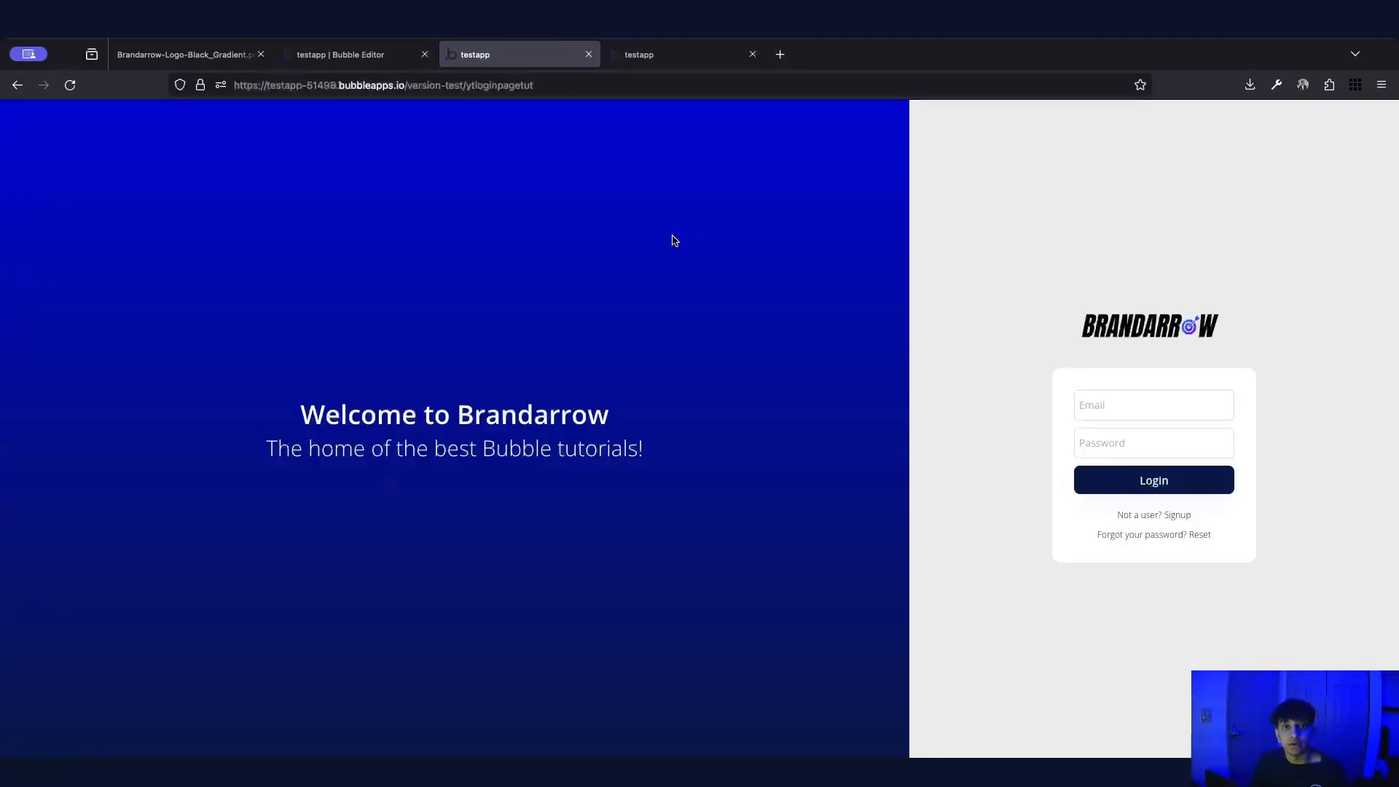
type("1")
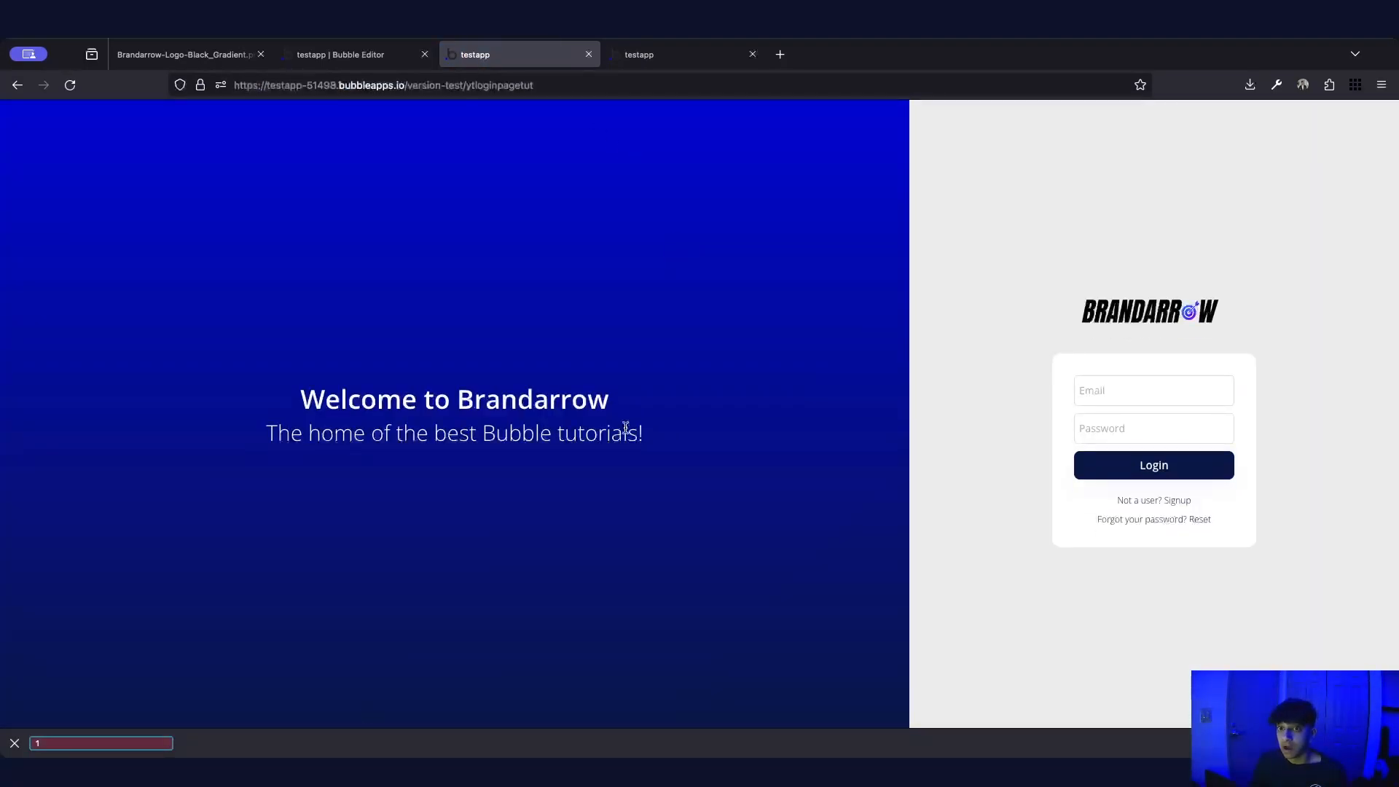
left_click(14, 743)
left_click(1086, 406)
left_click(824, 388)
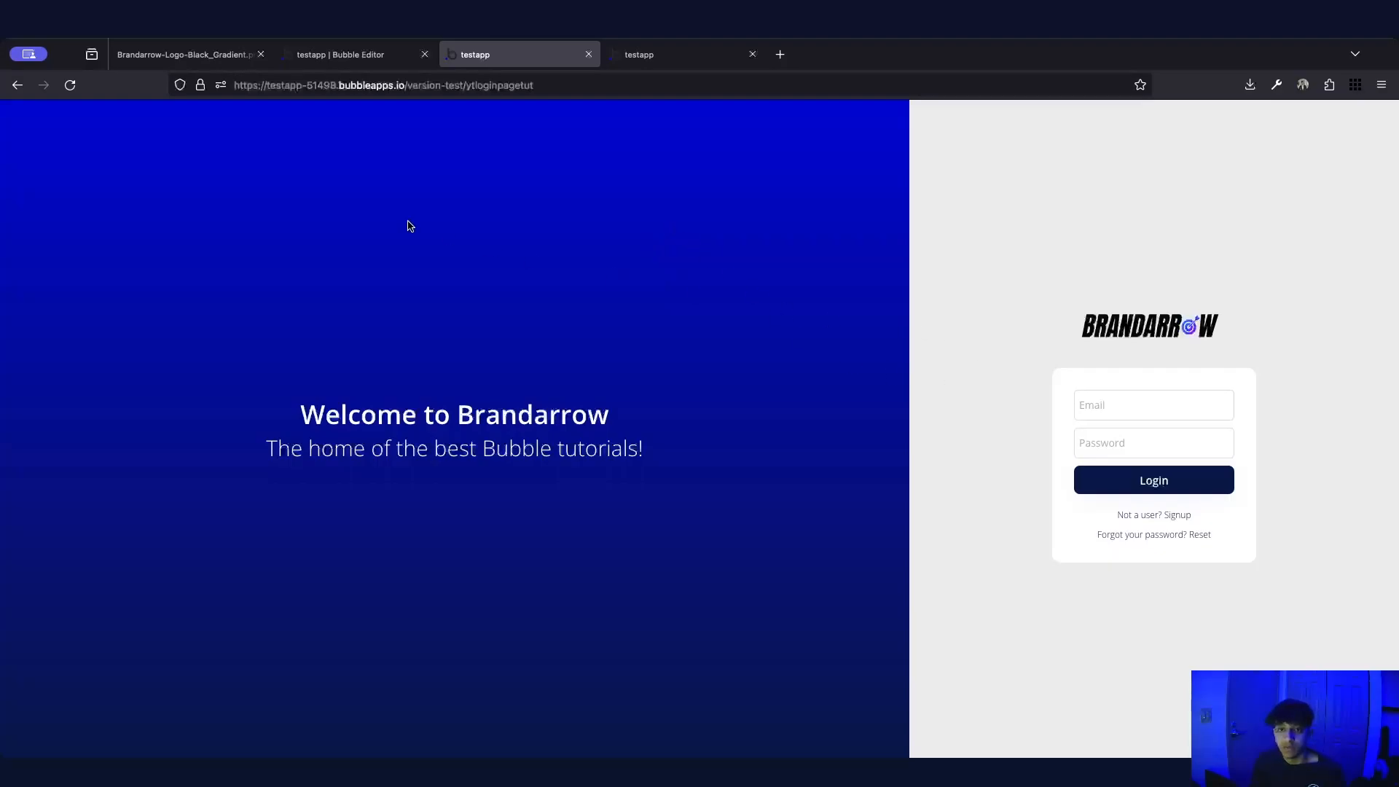
double_click(516, 87)
left_click(514, 522)
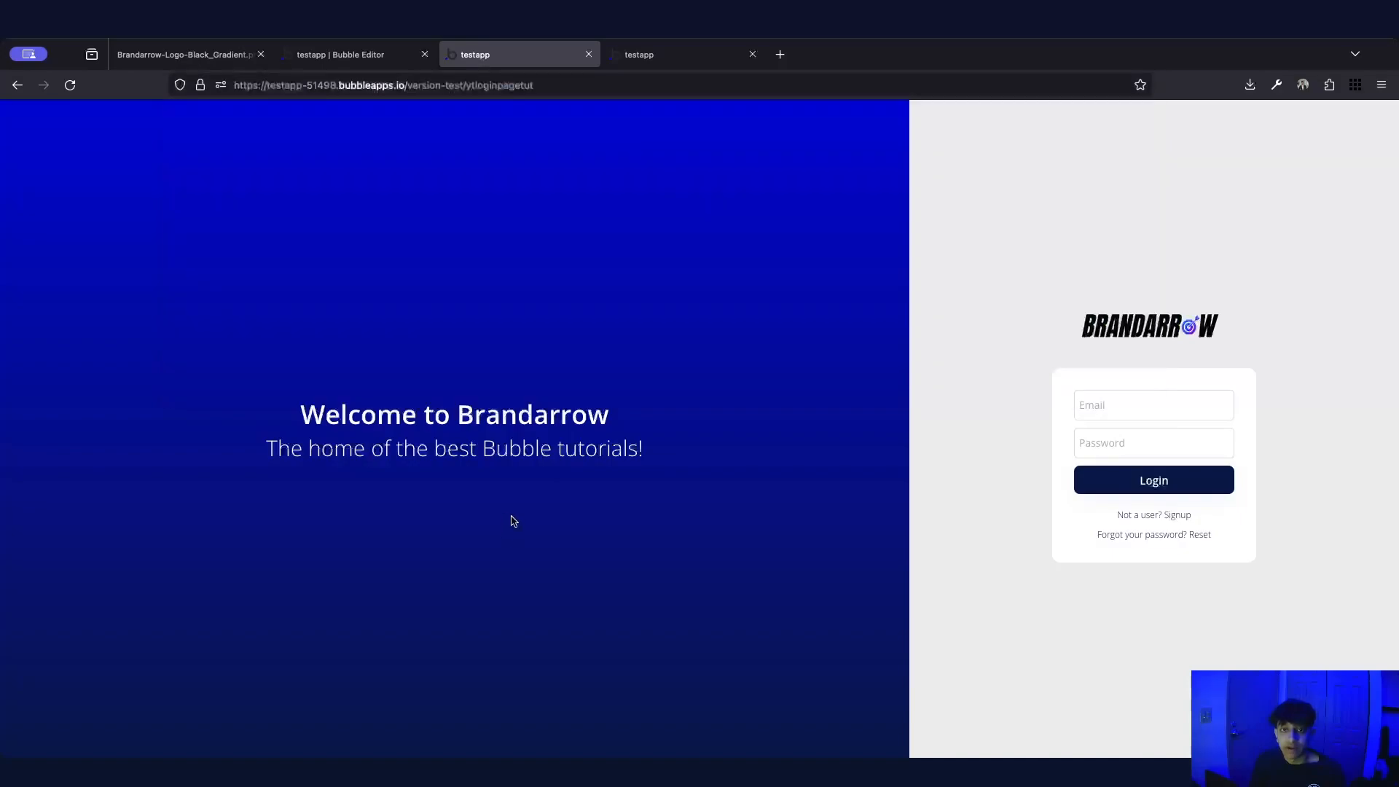
Check that 'Not a user? Signup' and 'Already a user? Login' switch the cards
left_click(1141, 518)
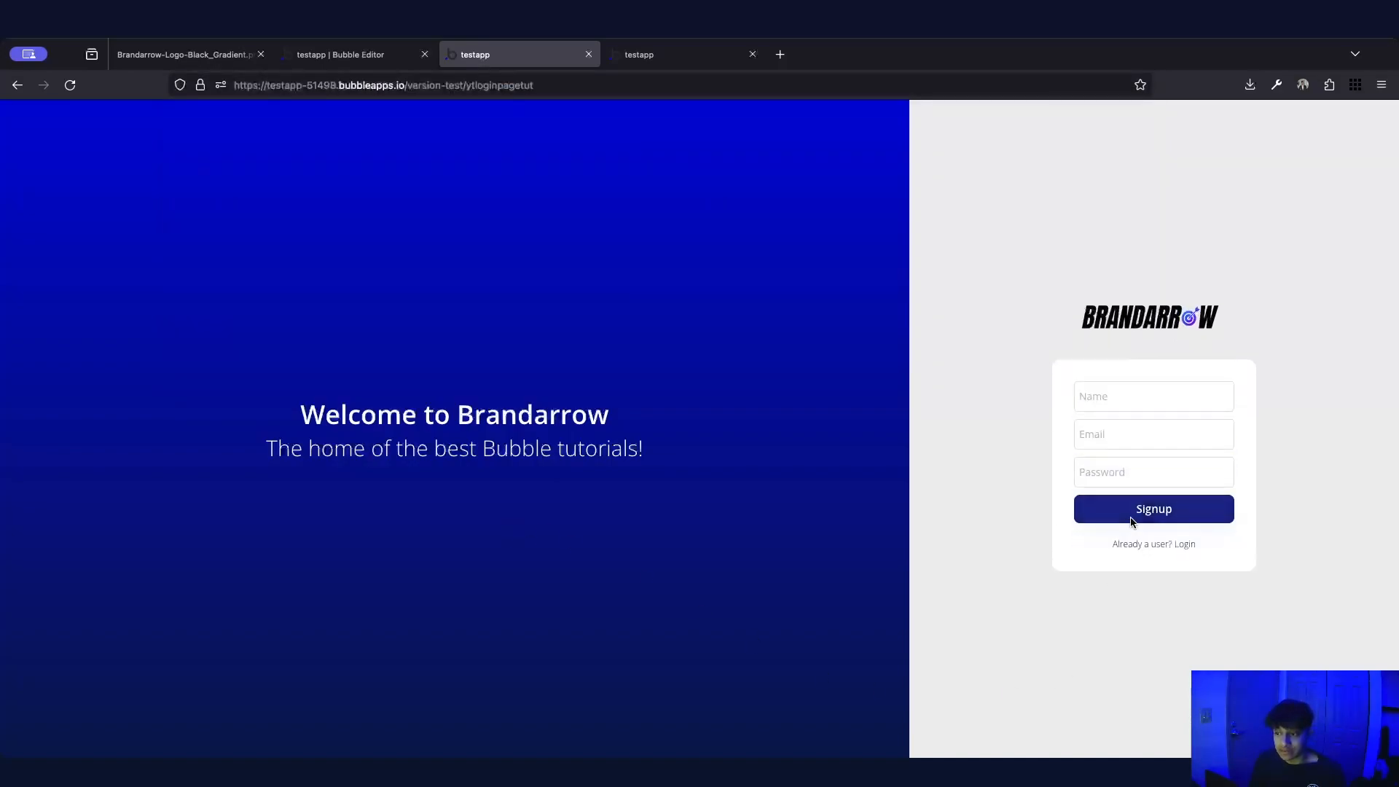
left_click(1185, 546)
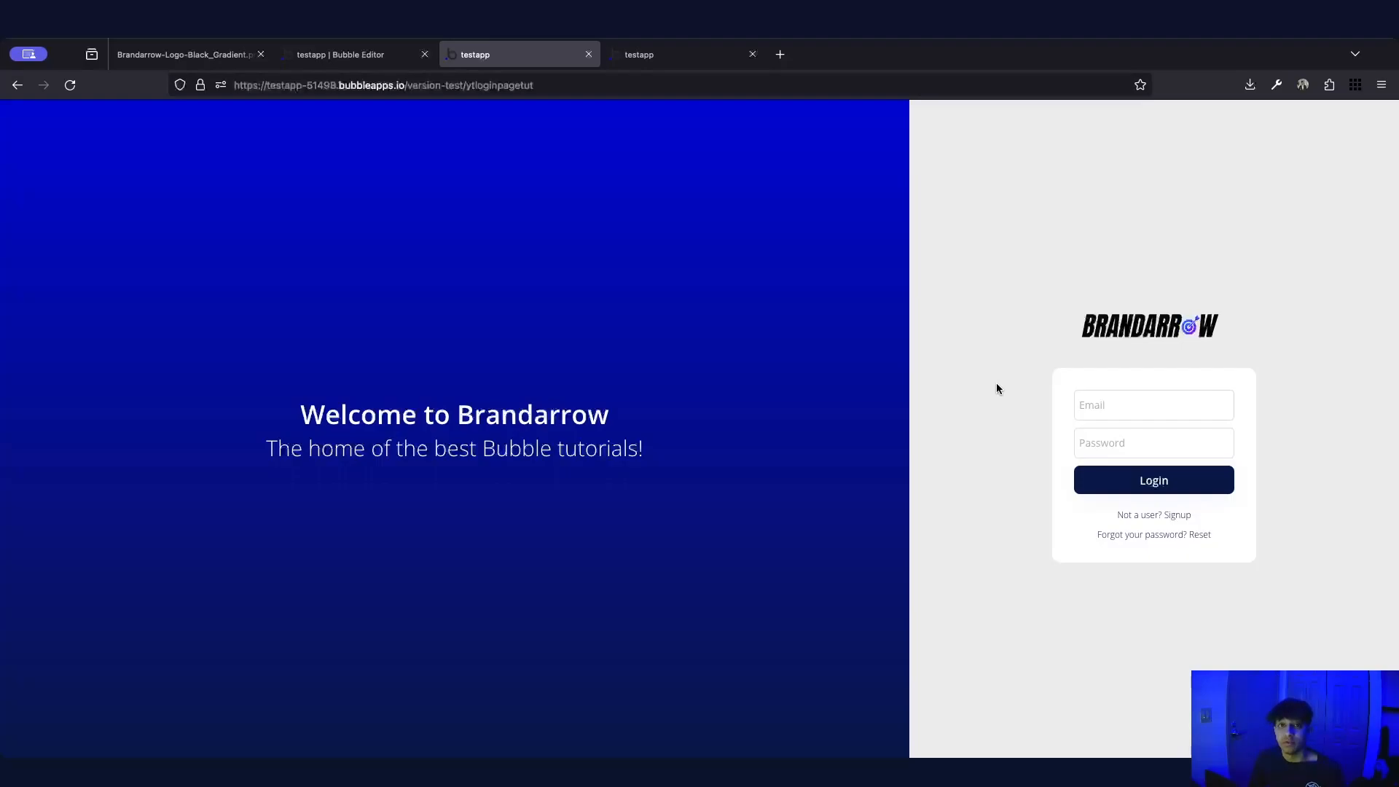
left_click(339, 55)
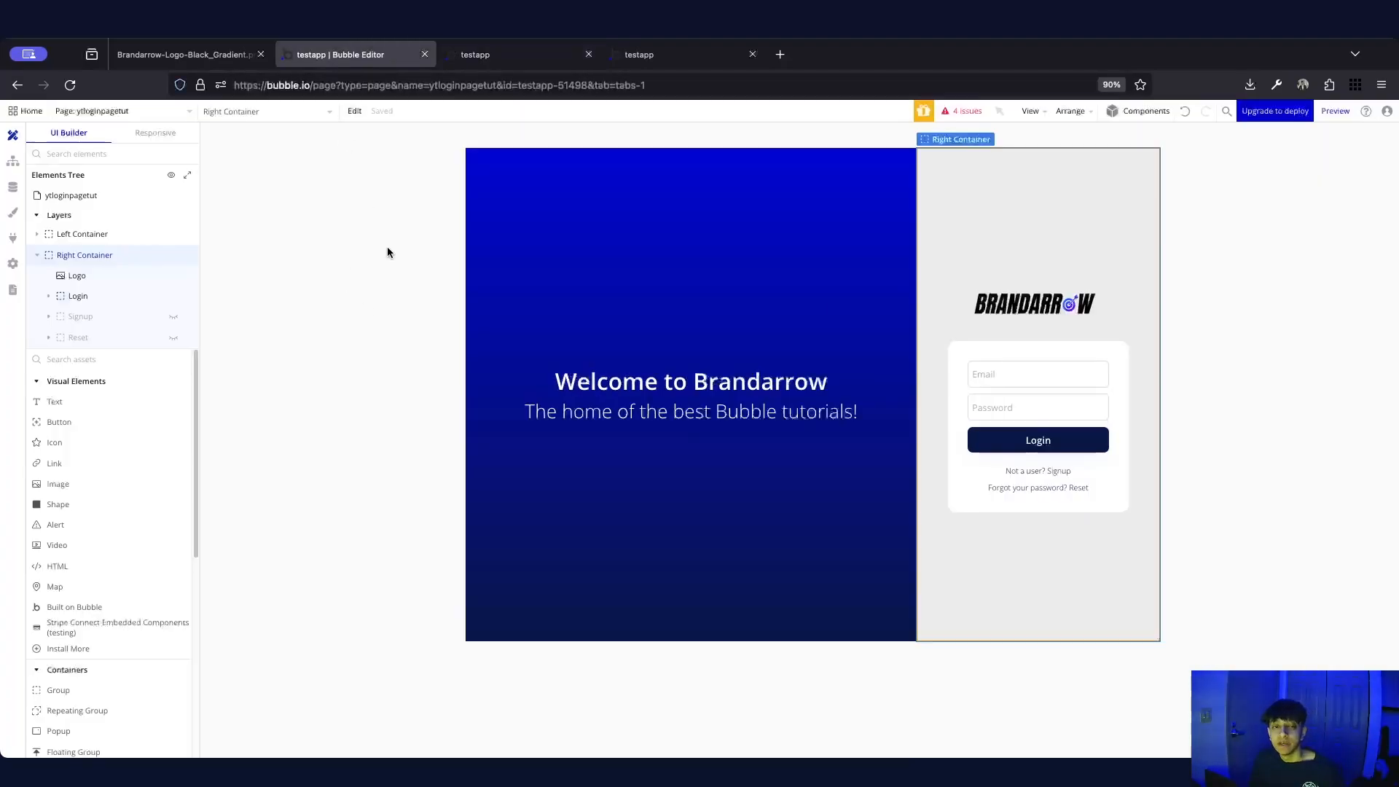
Add a 'Do when condition is true' event and colour it red
left_click(12, 160)
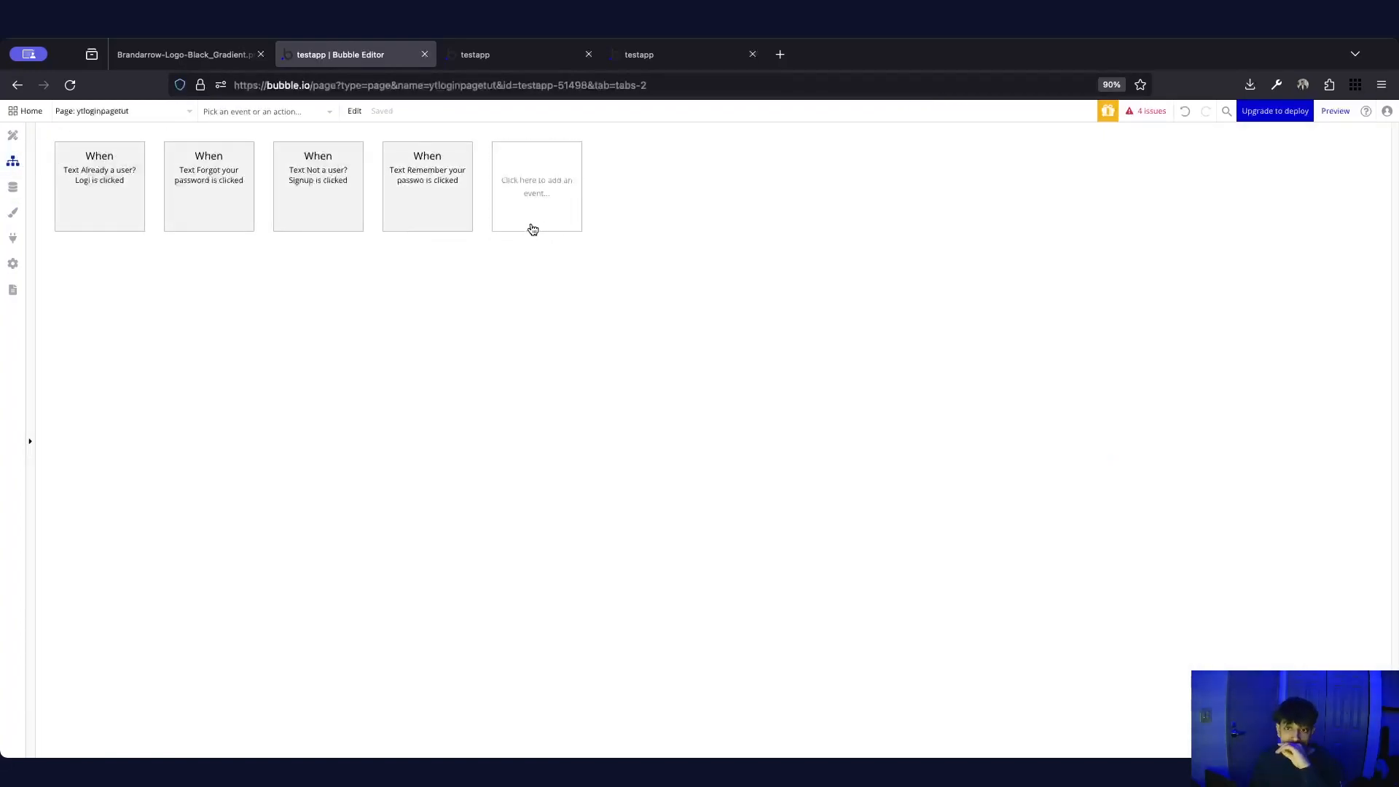
left_click(536, 191)
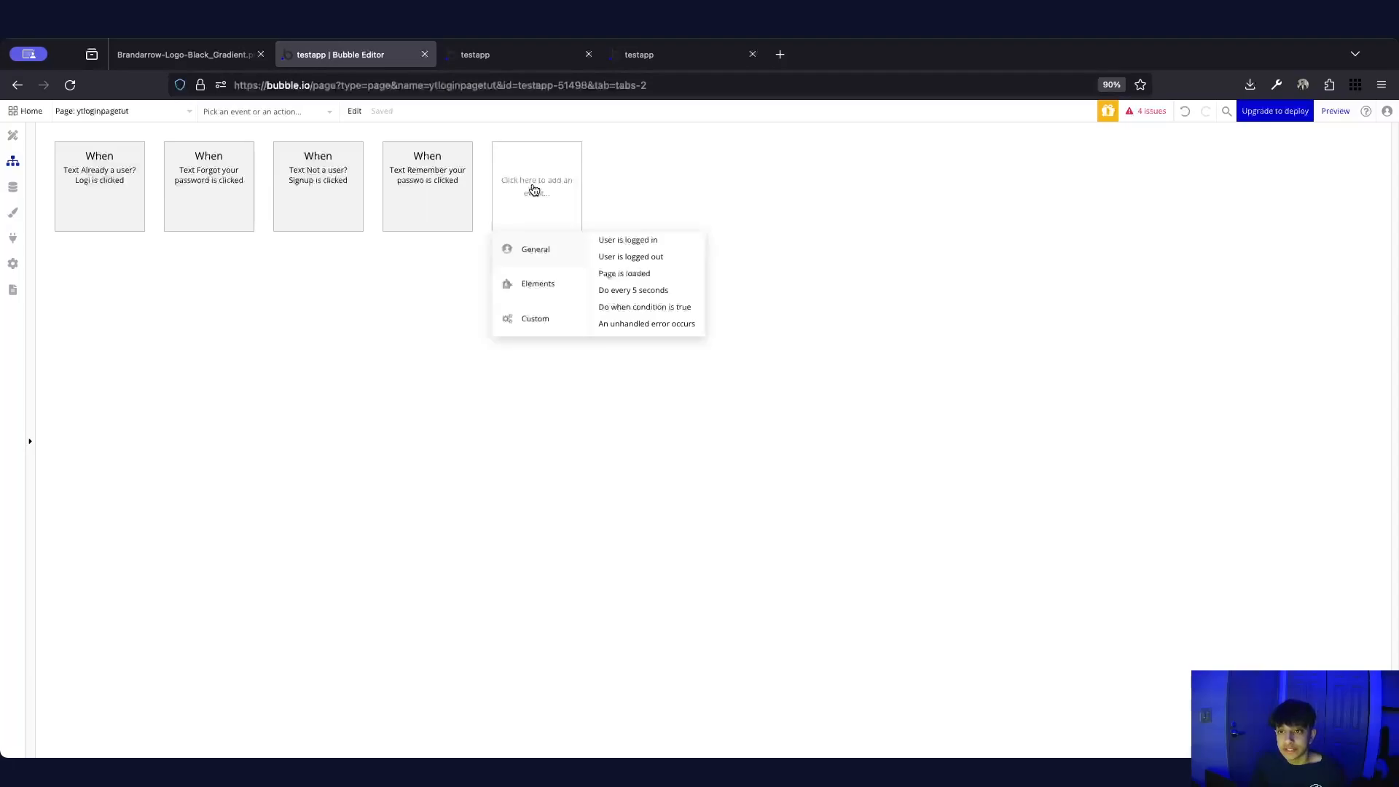
left_click(624, 309)
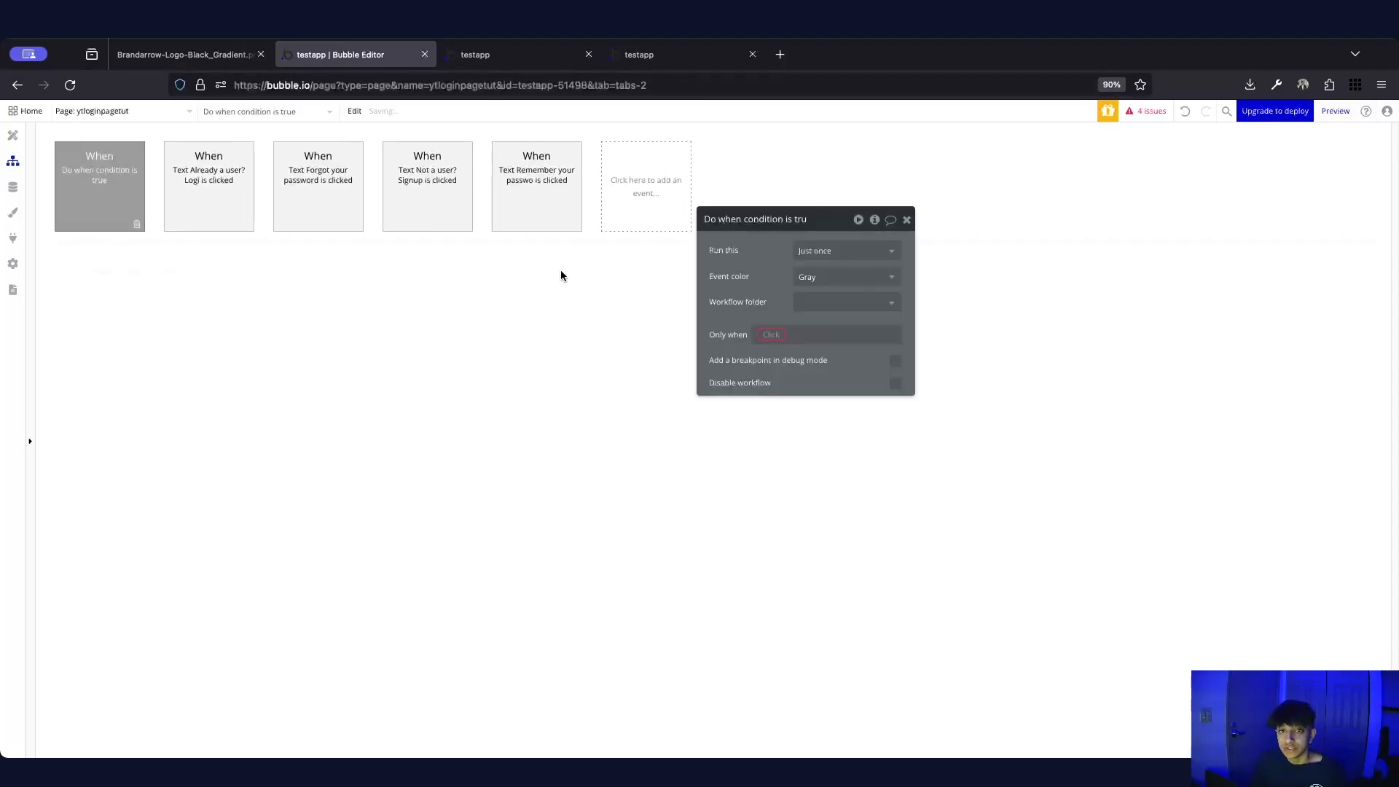
left_click(831, 277)
left_click(809, 357)
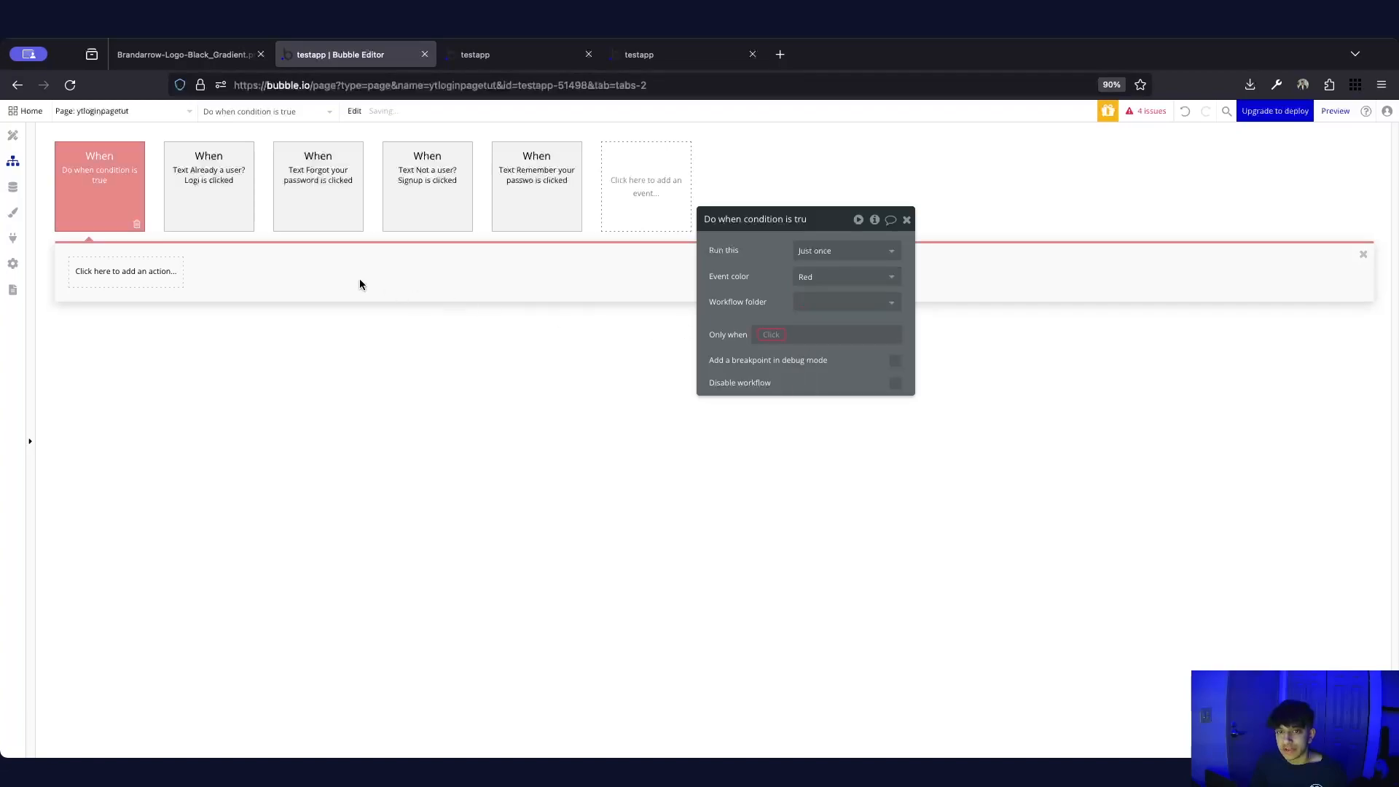
Colour the Already a user, Forgot password, Not a user and Remember password workflows blue
left_click(182, 213)
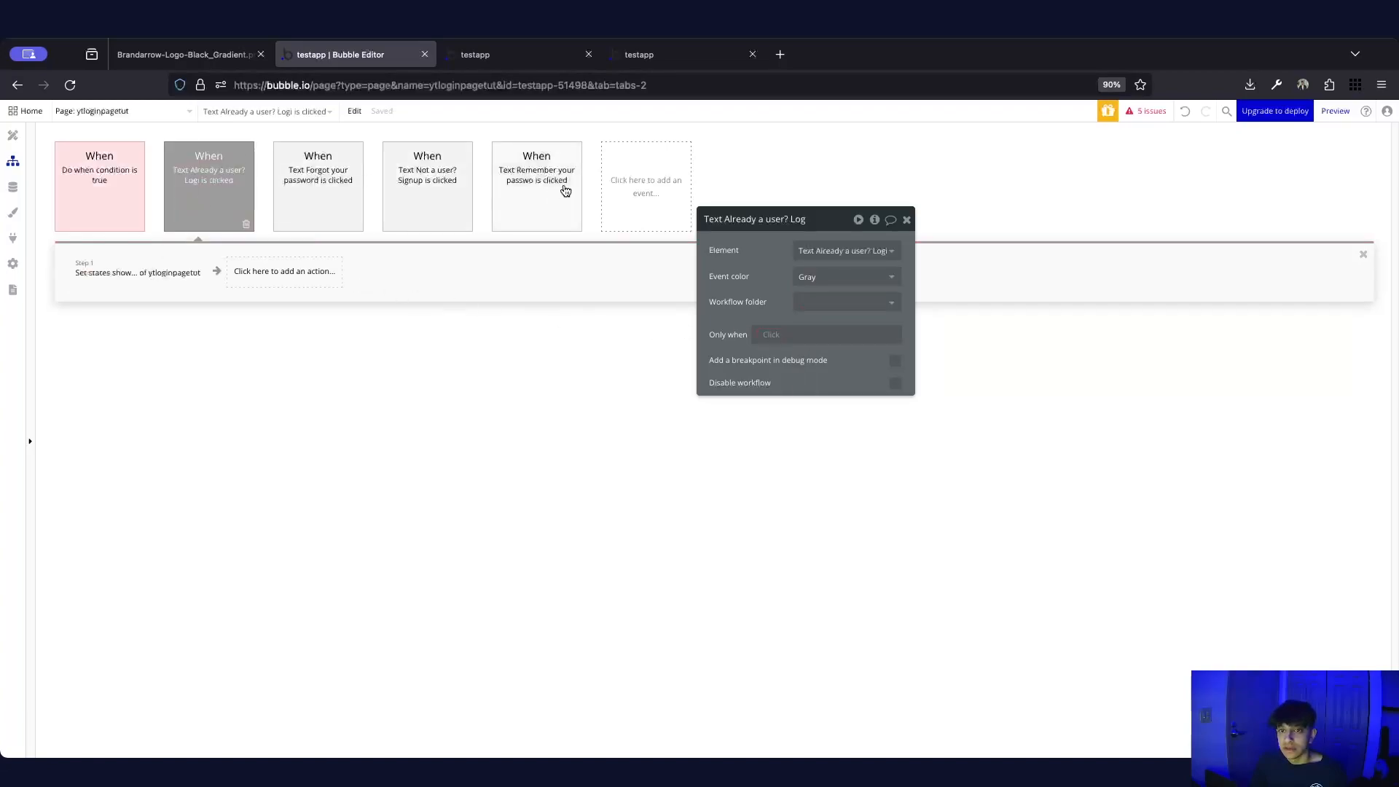
left_click(841, 277)
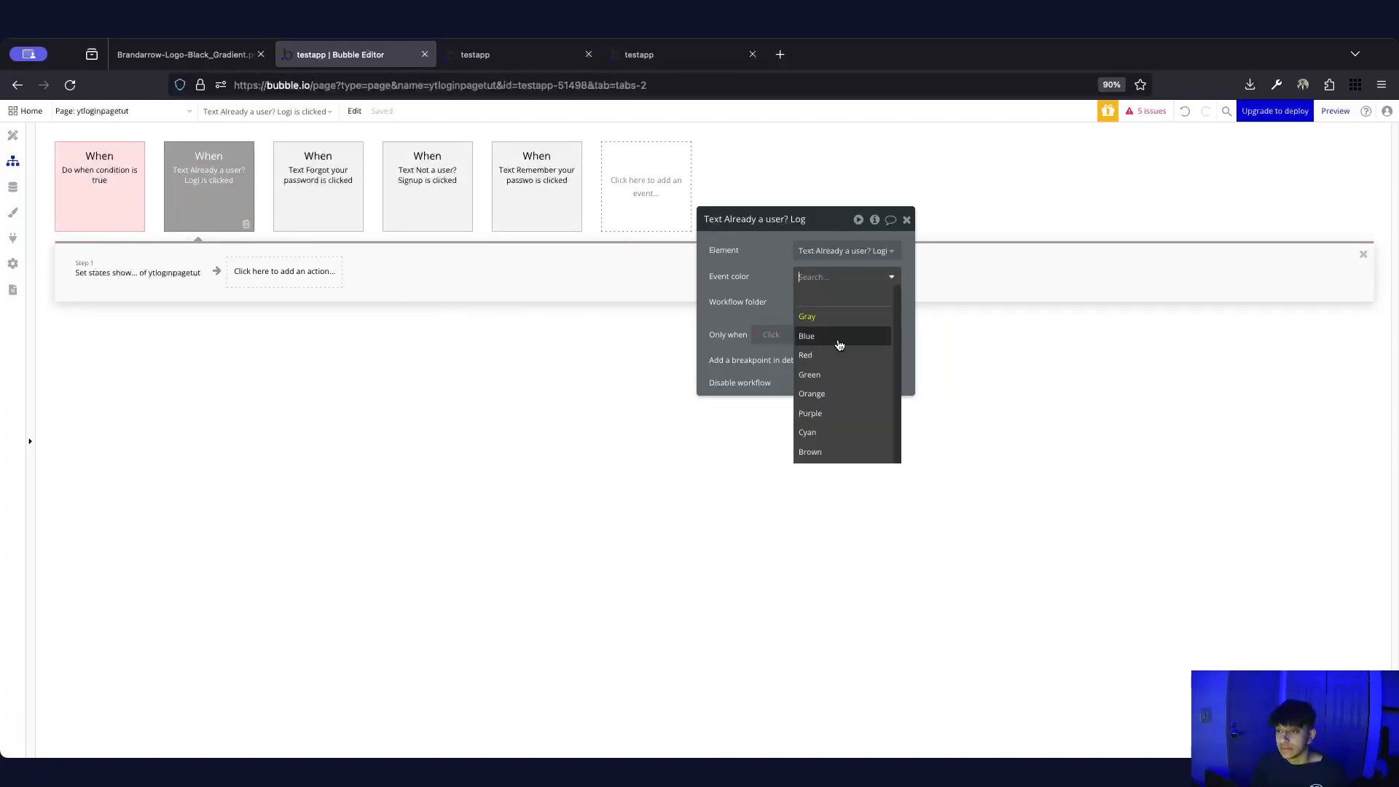
left_click(838, 337)
left_click(321, 175)
left_click(838, 277)
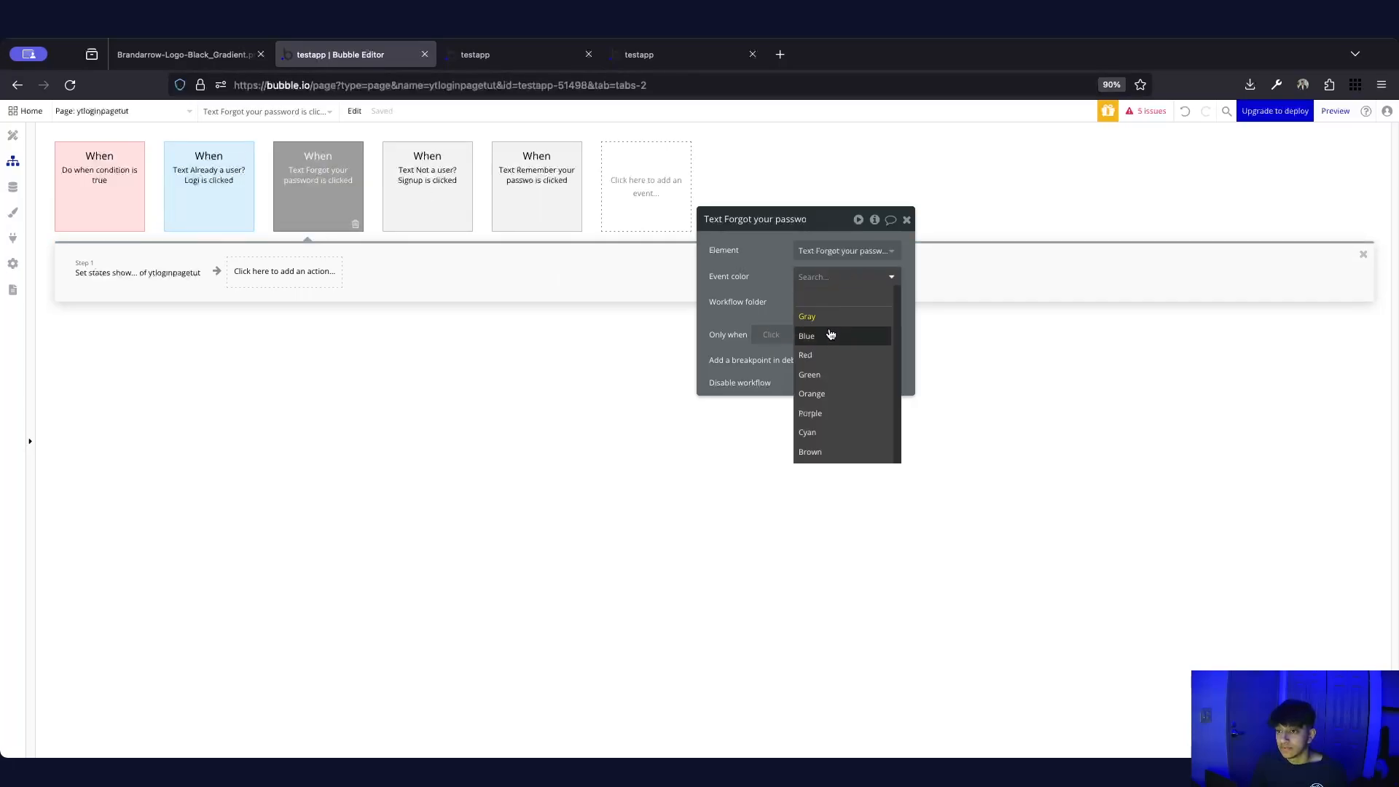
left_click(816, 336)
left_click(433, 179)
left_click(809, 276)
left_click(838, 336)
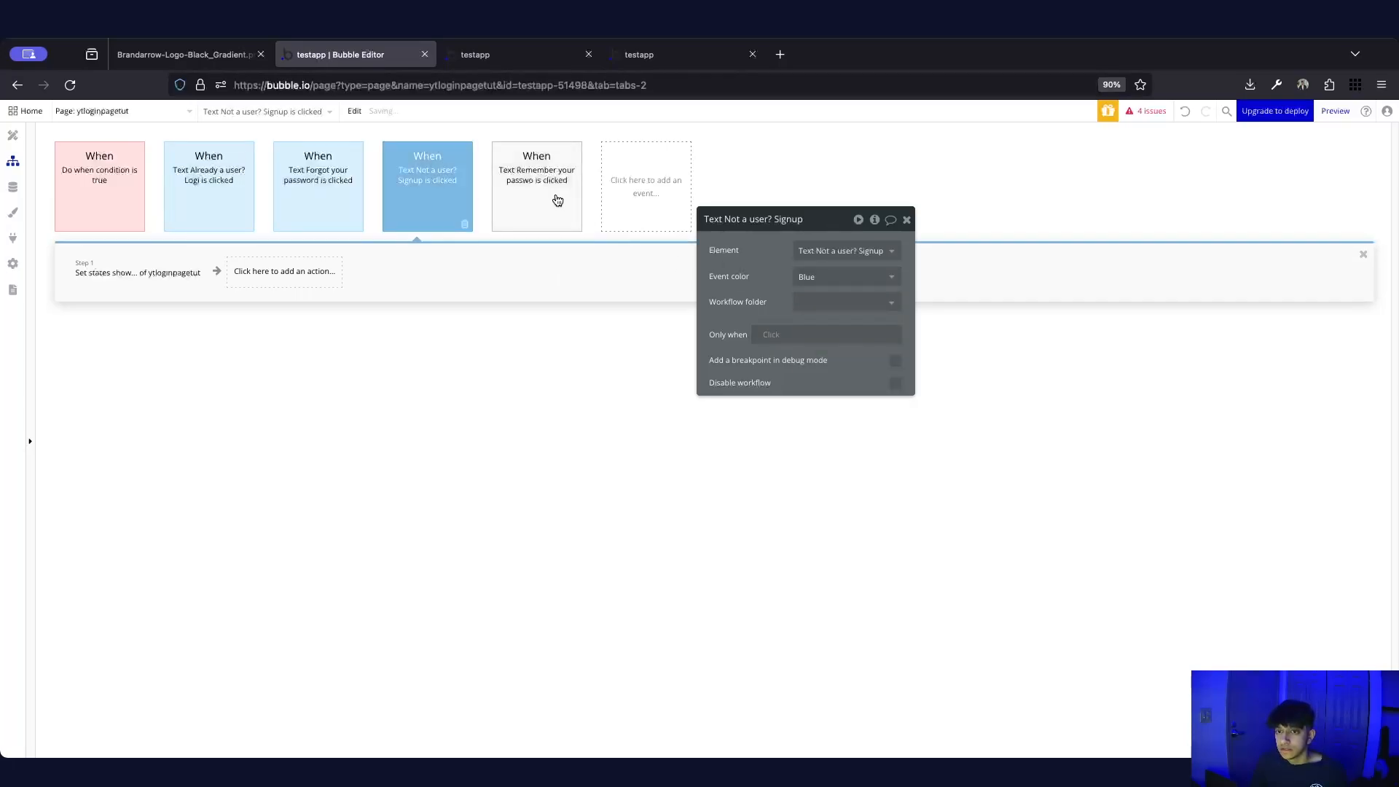
left_click(536, 179)
left_click(842, 277)
left_click(838, 336)
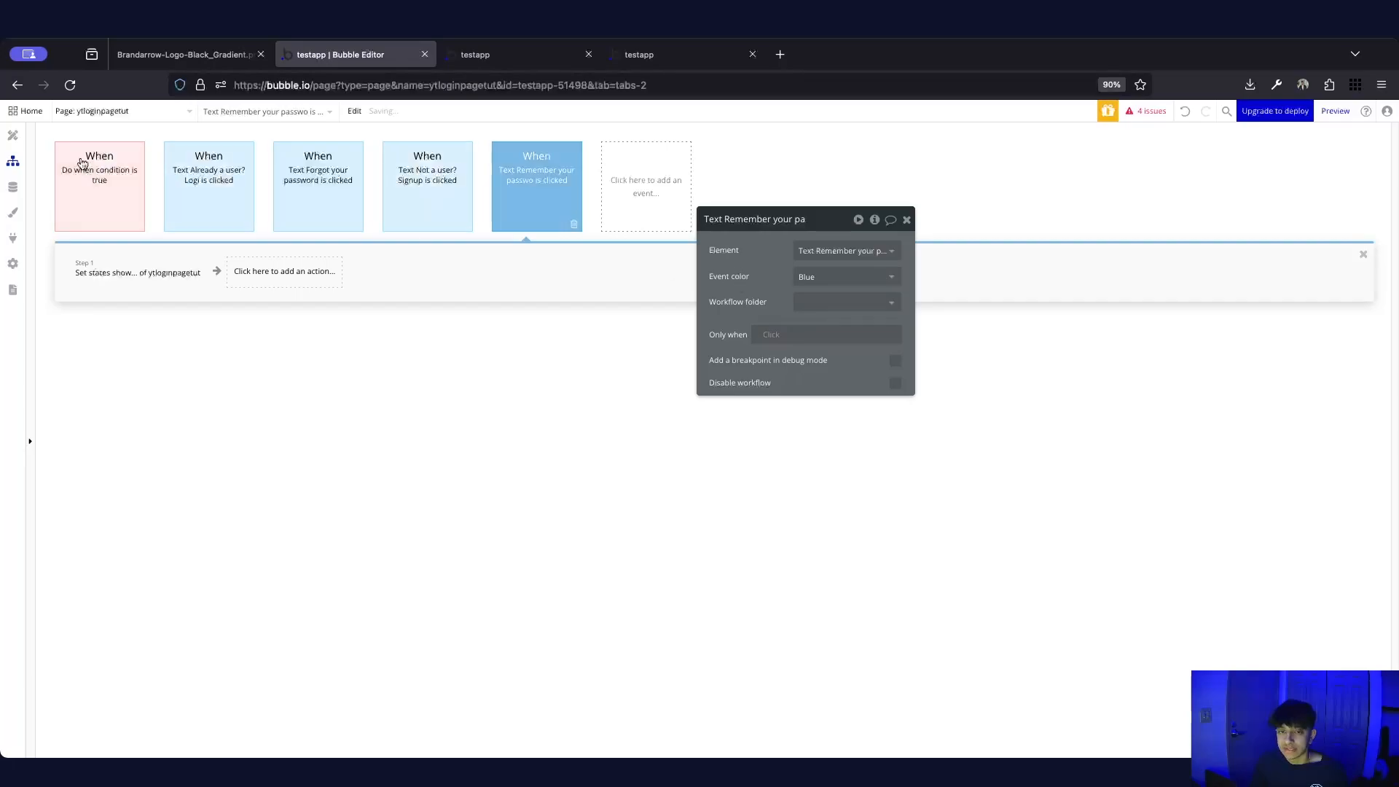
left_click(120, 219)
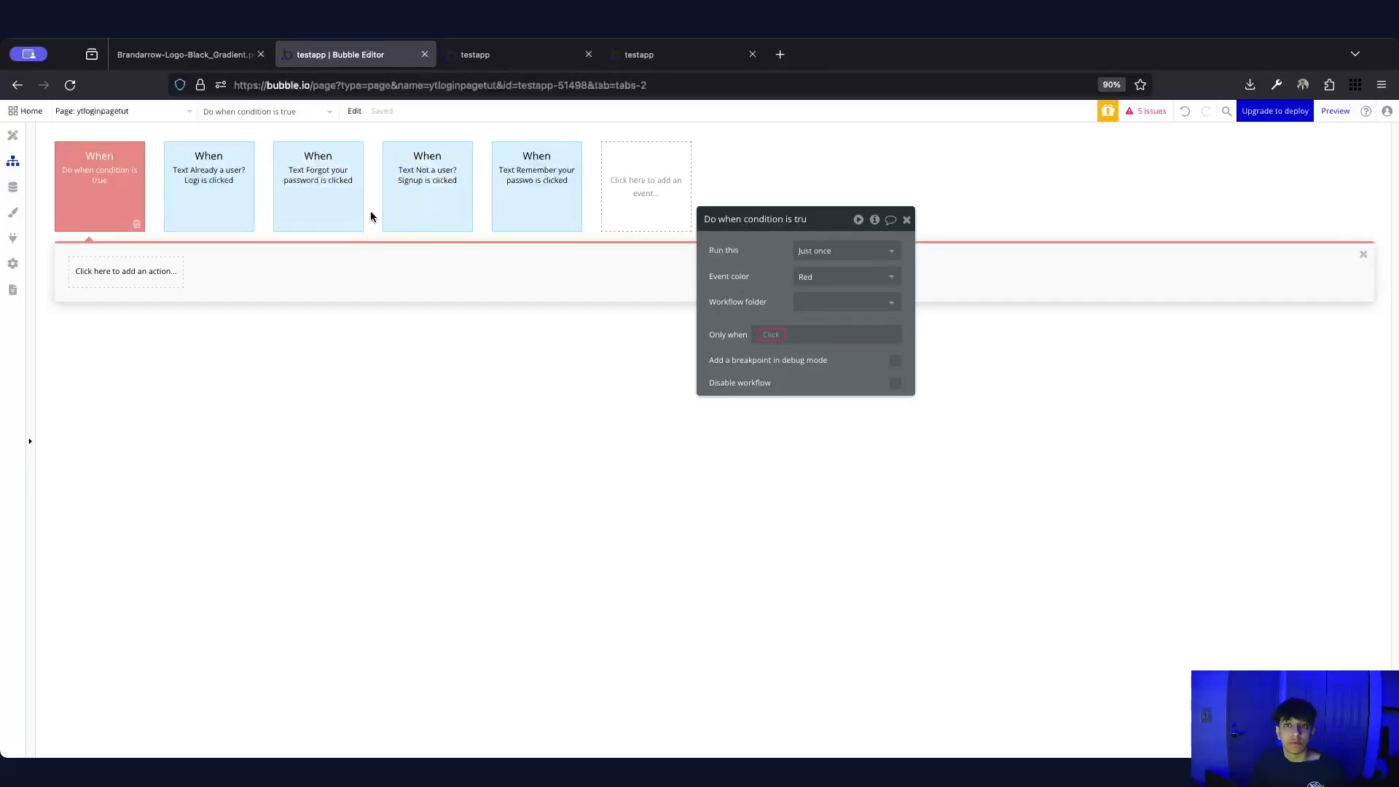
Append /signup to the preview URL, then delete it again without loading
left_click(488, 52)
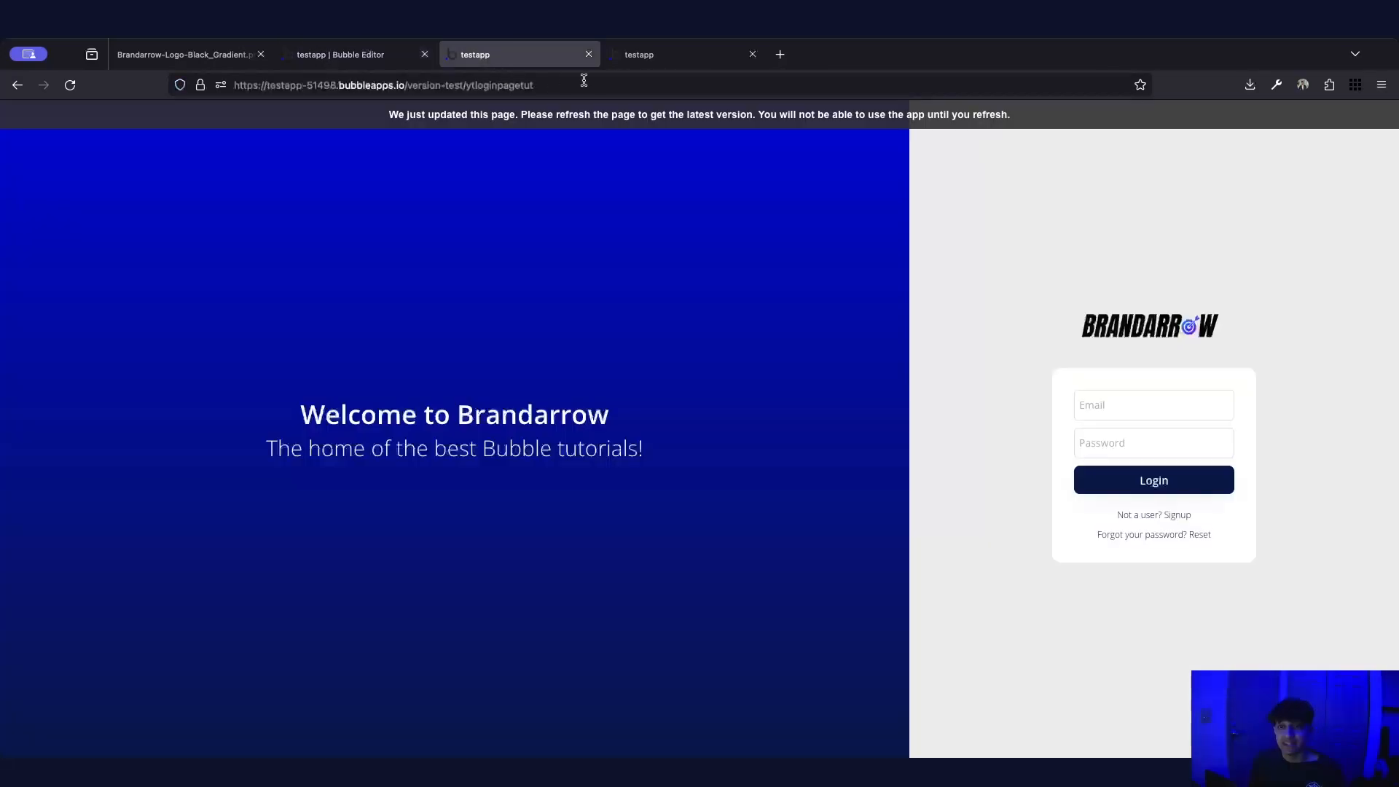
left_click(583, 85)
key("End")
type("/signup")
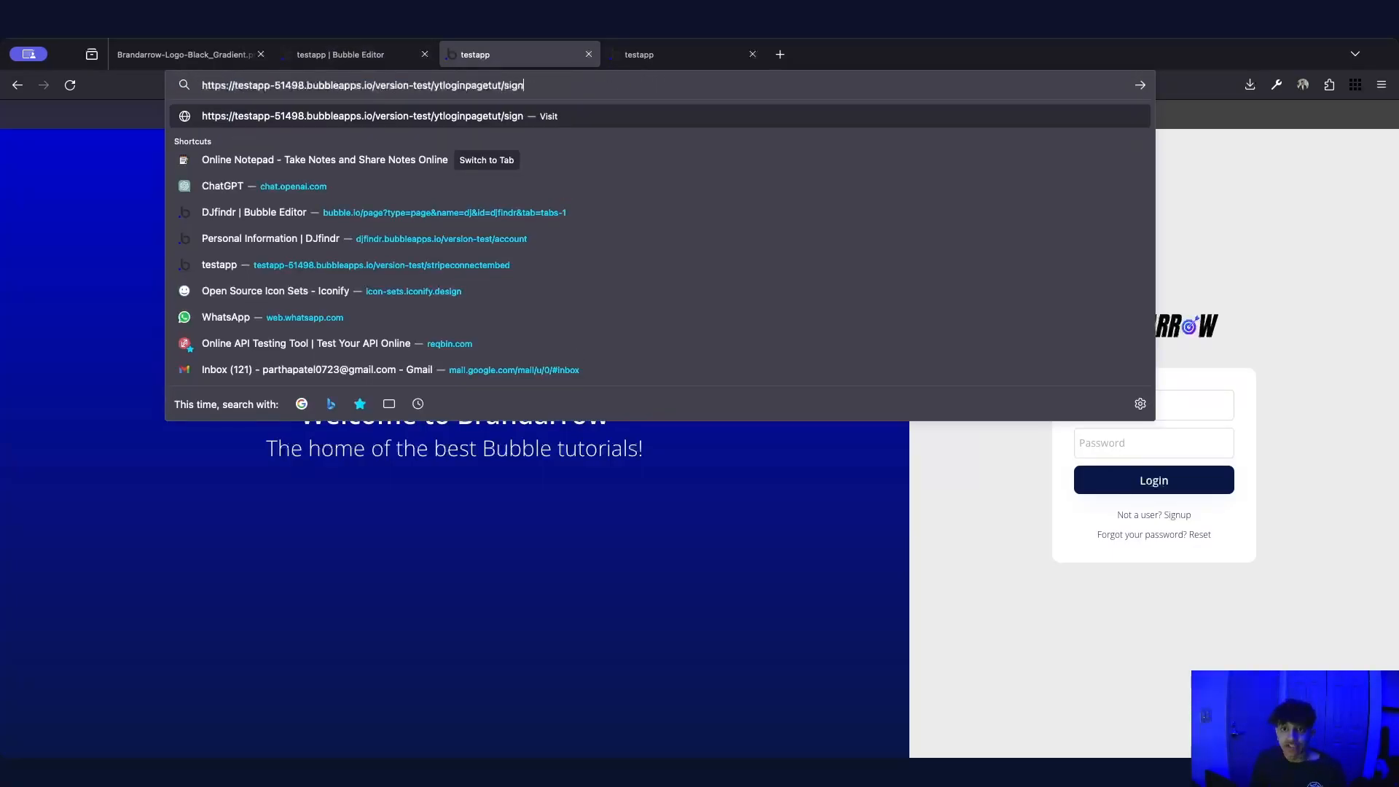
double_click(521, 85)
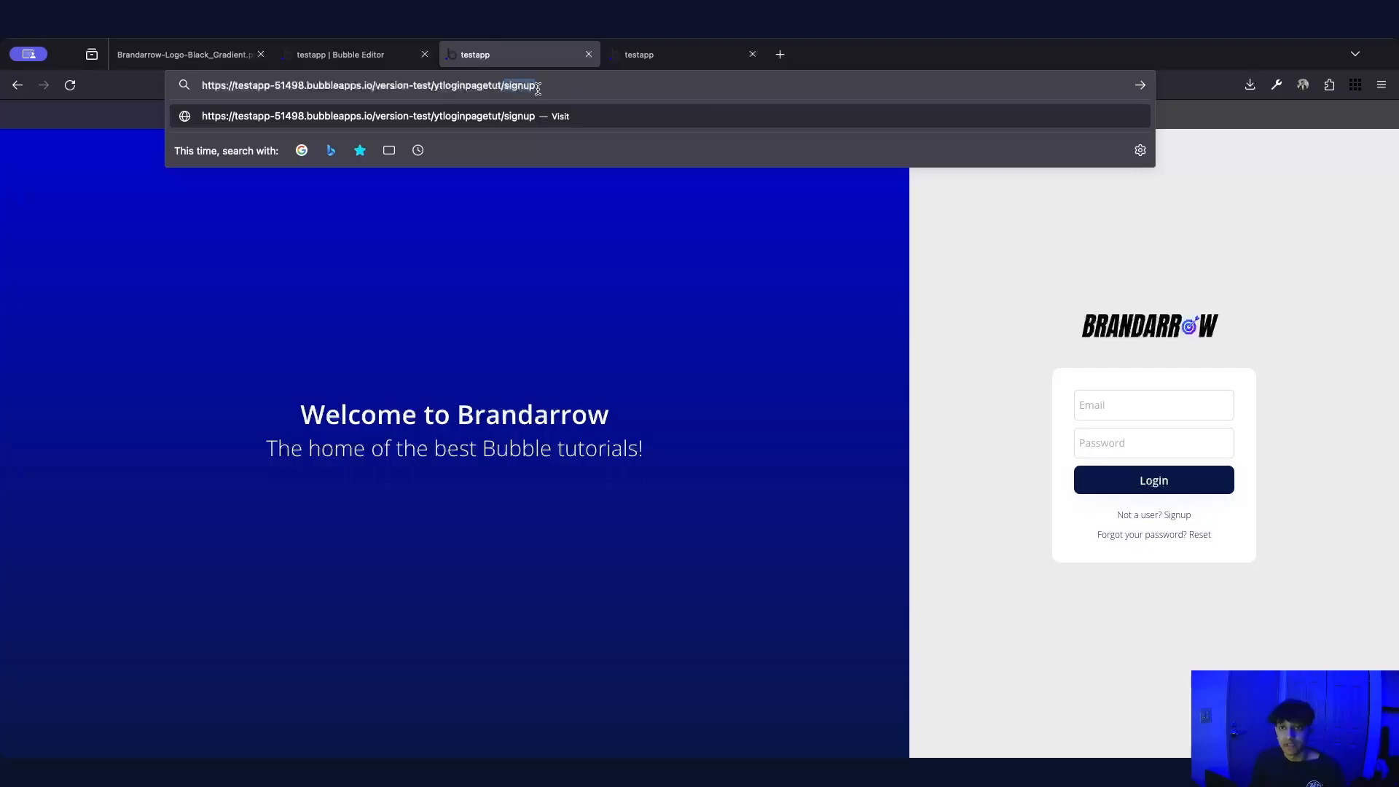
key("BackSpace")
key("BackSpace")
left_click(707, 325)
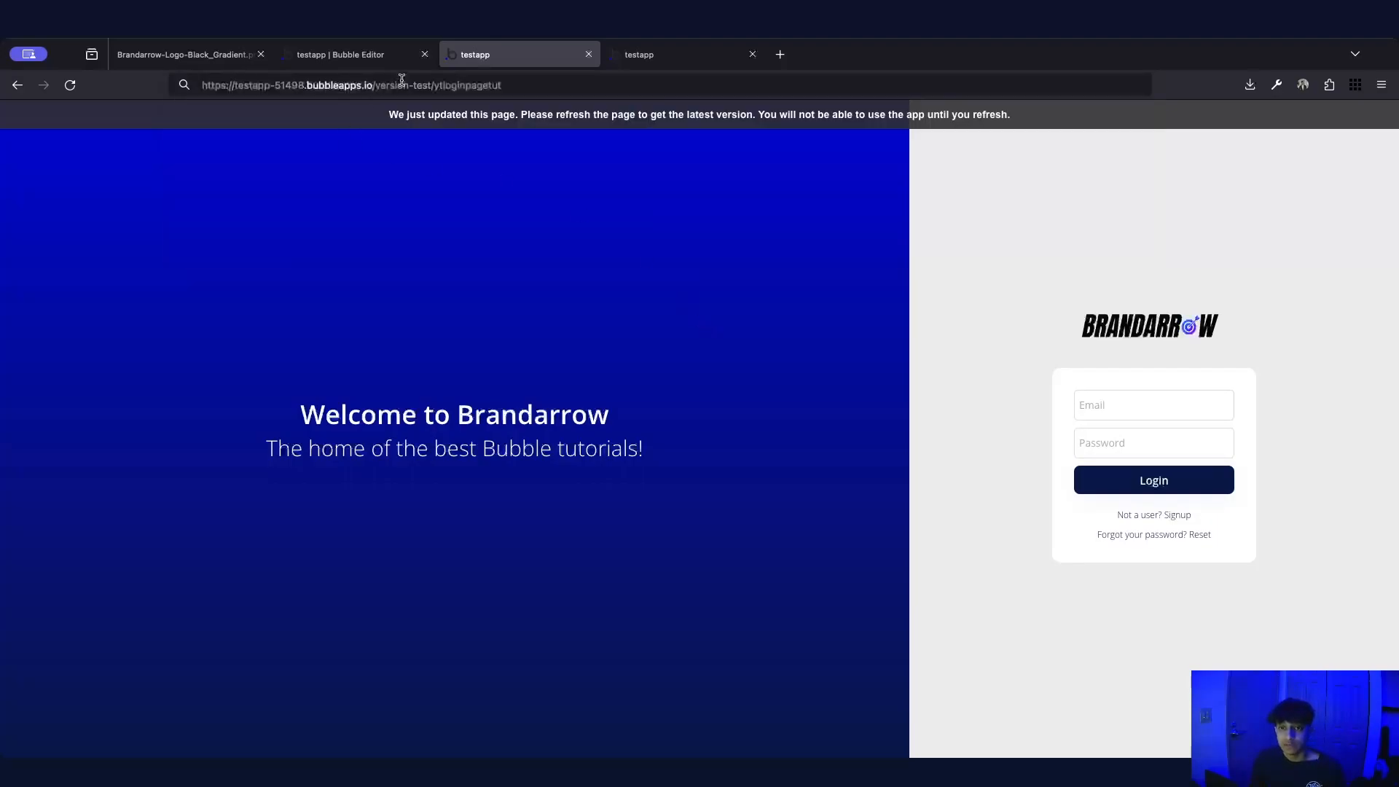
left_click(343, 55)
left_click(126, 271)
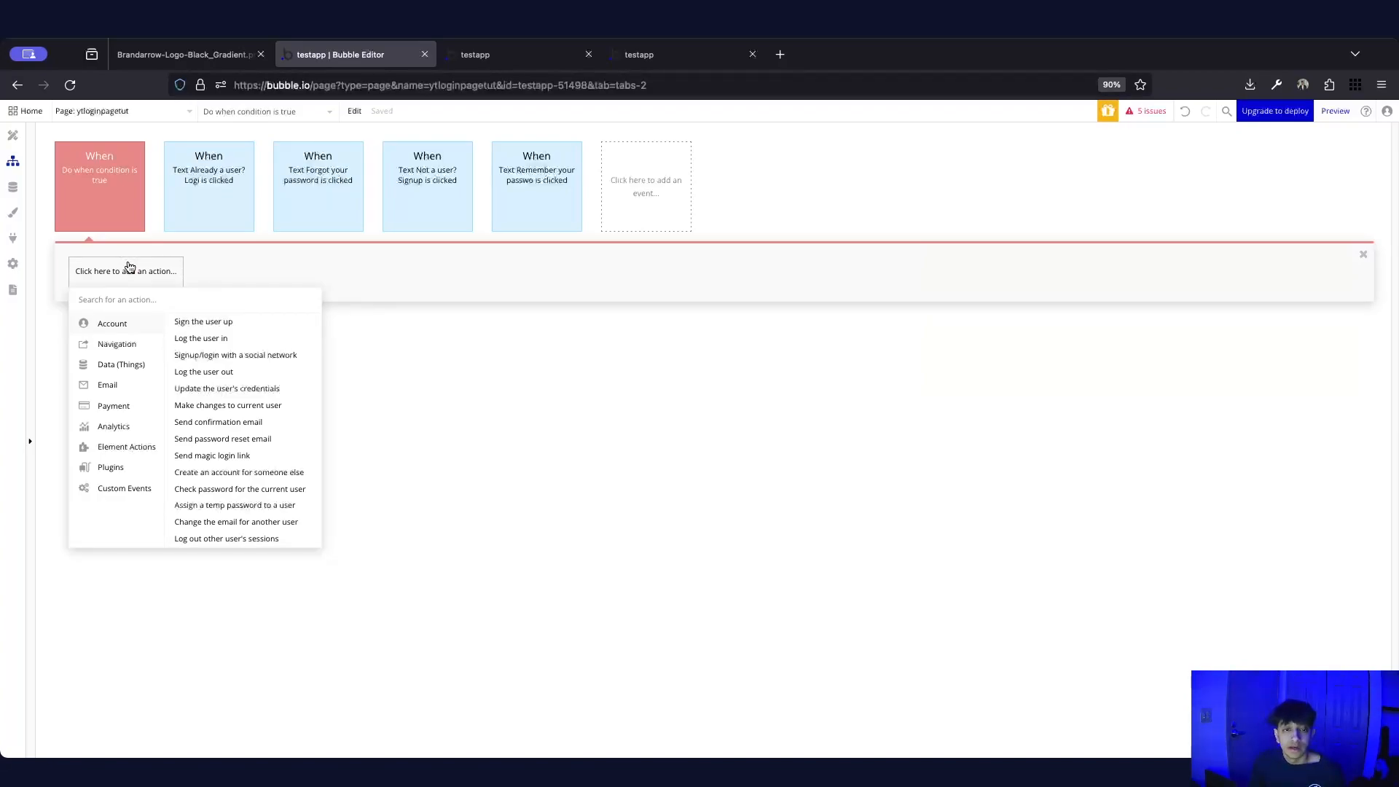
Make the condition event run every time, only when Get show from page URL is signup
left_click(94, 217)
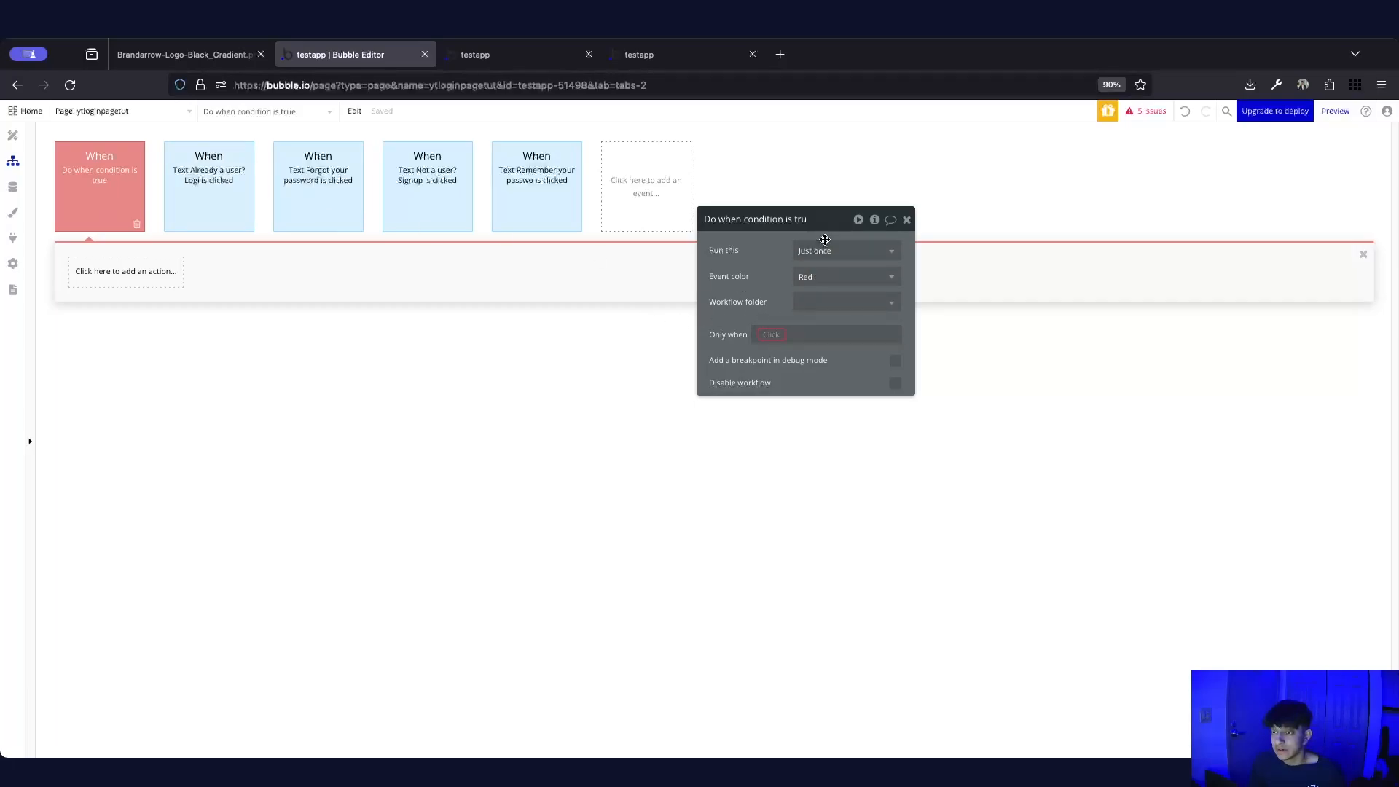
left_click(823, 250)
left_click(817, 312)
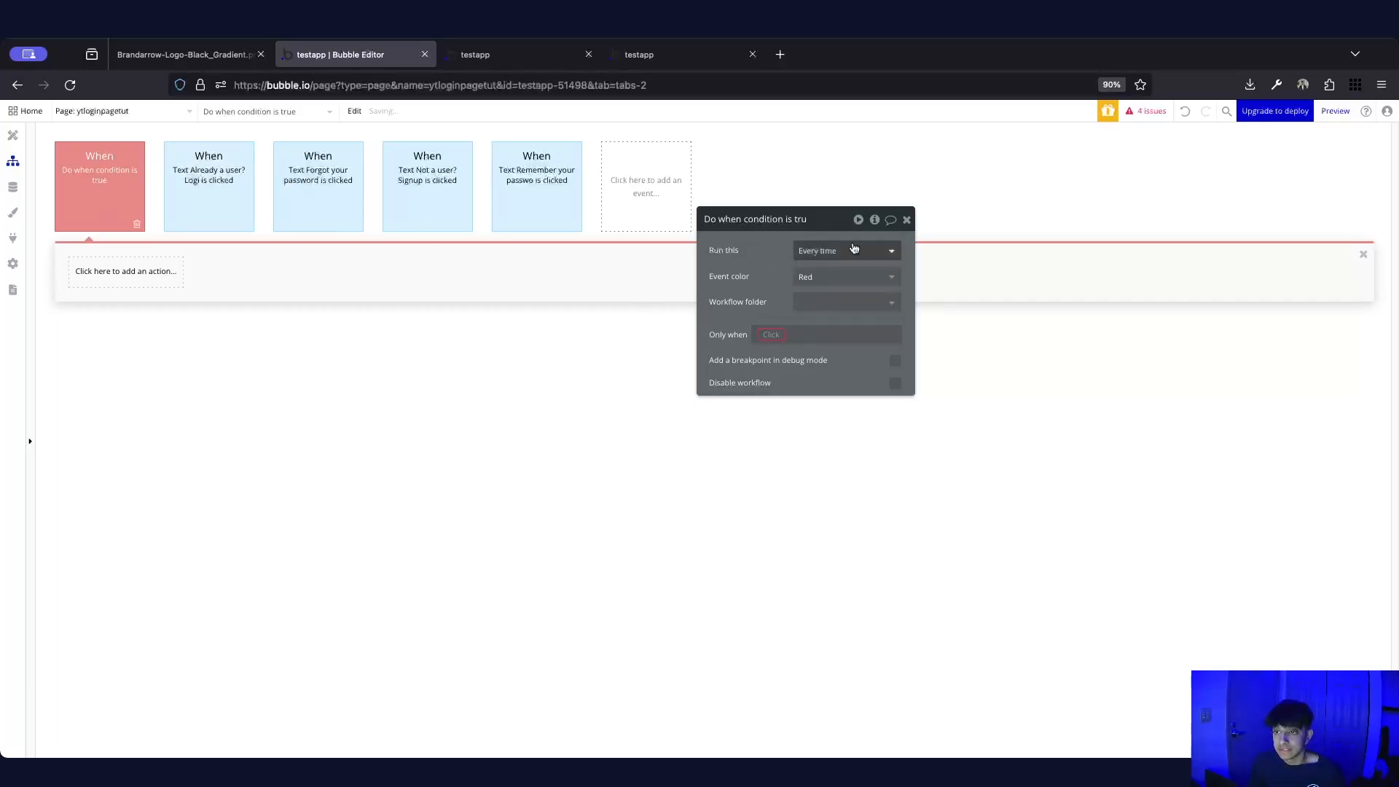
left_click(766, 343)
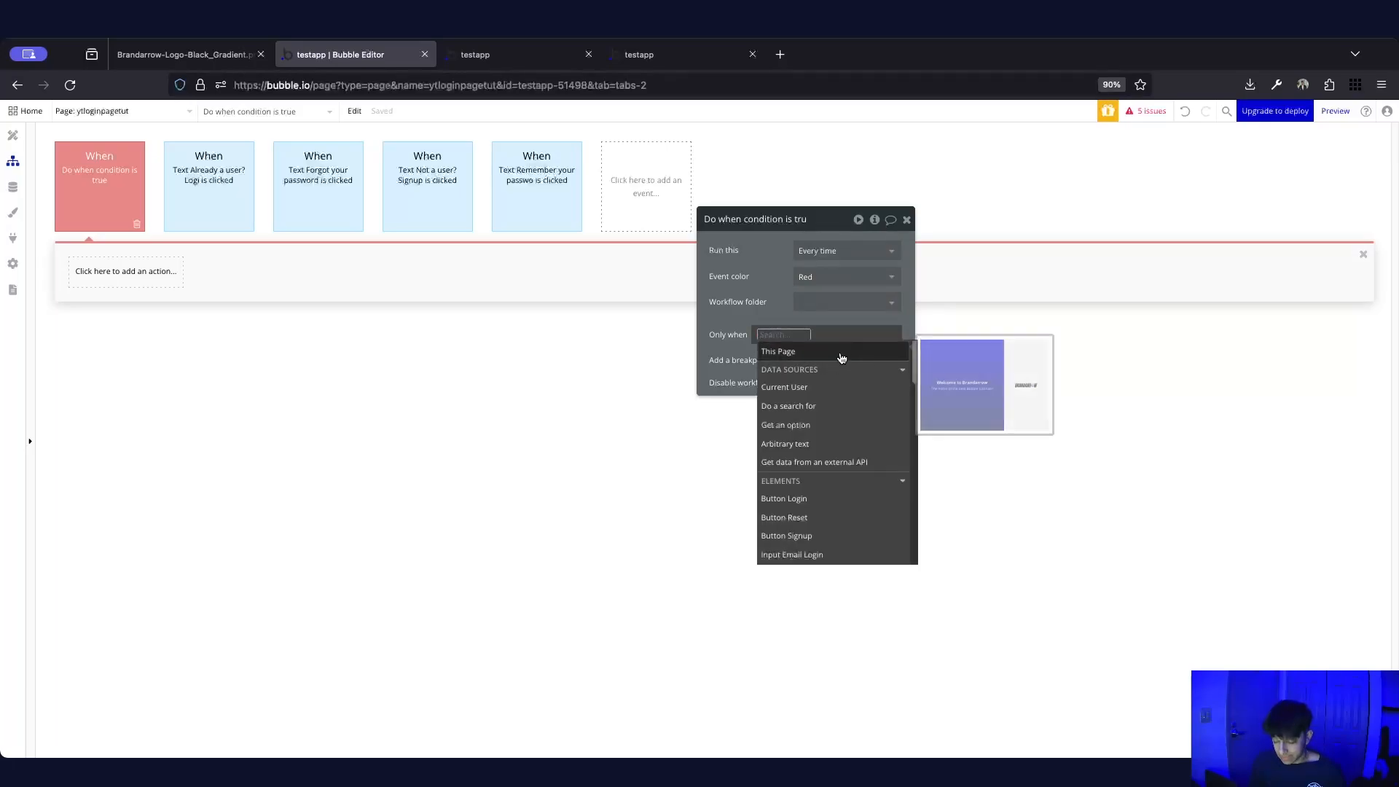
type("get dad")
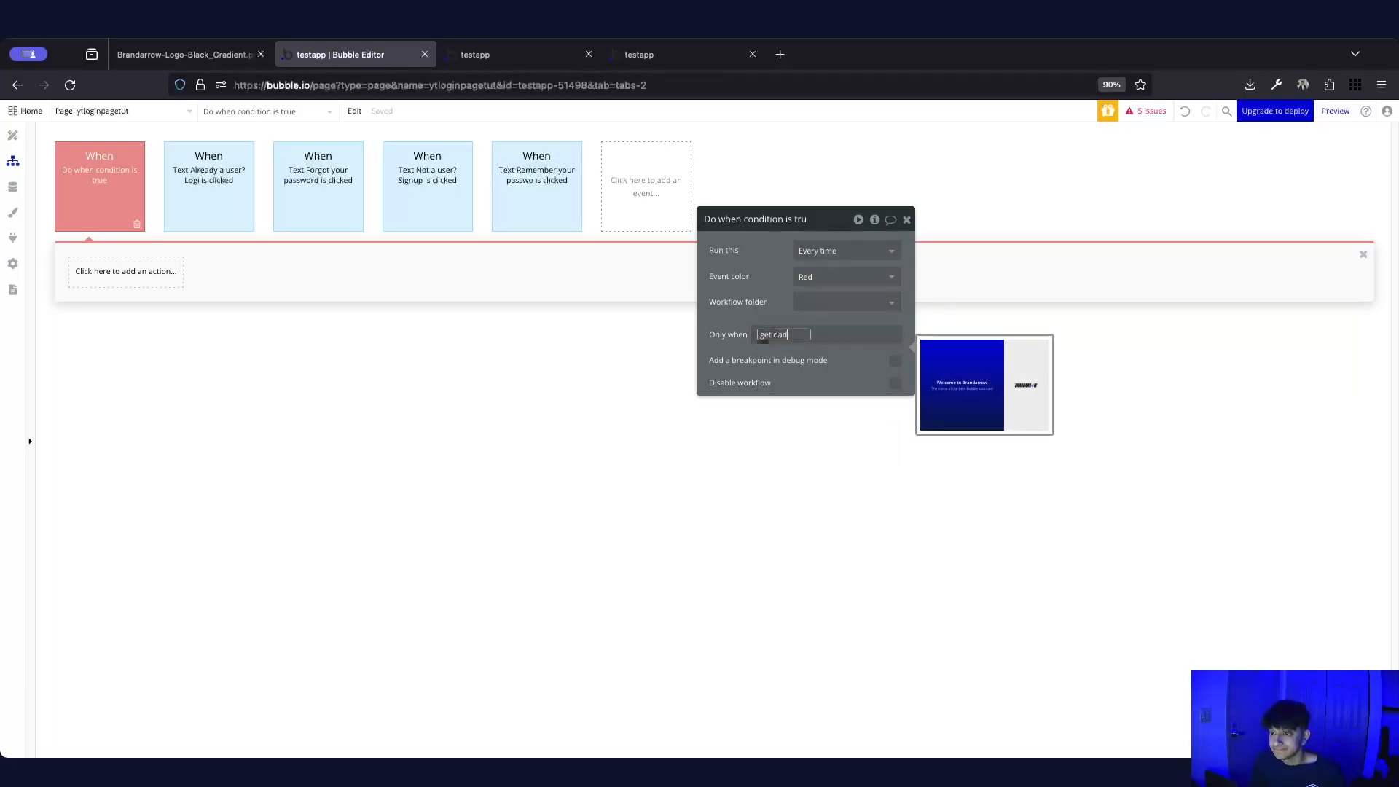
key("BackSpace")
left_click(830, 405)
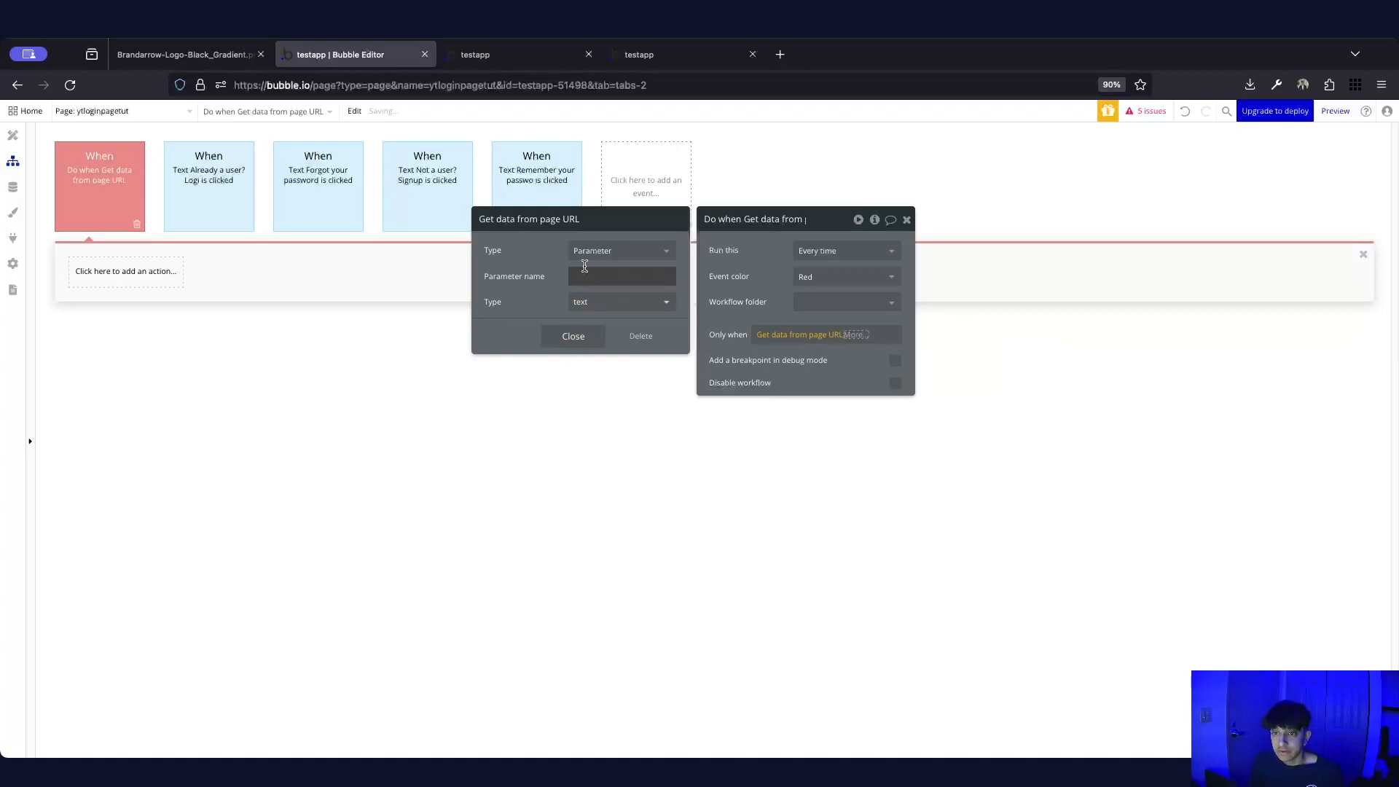
left_click(590, 276)
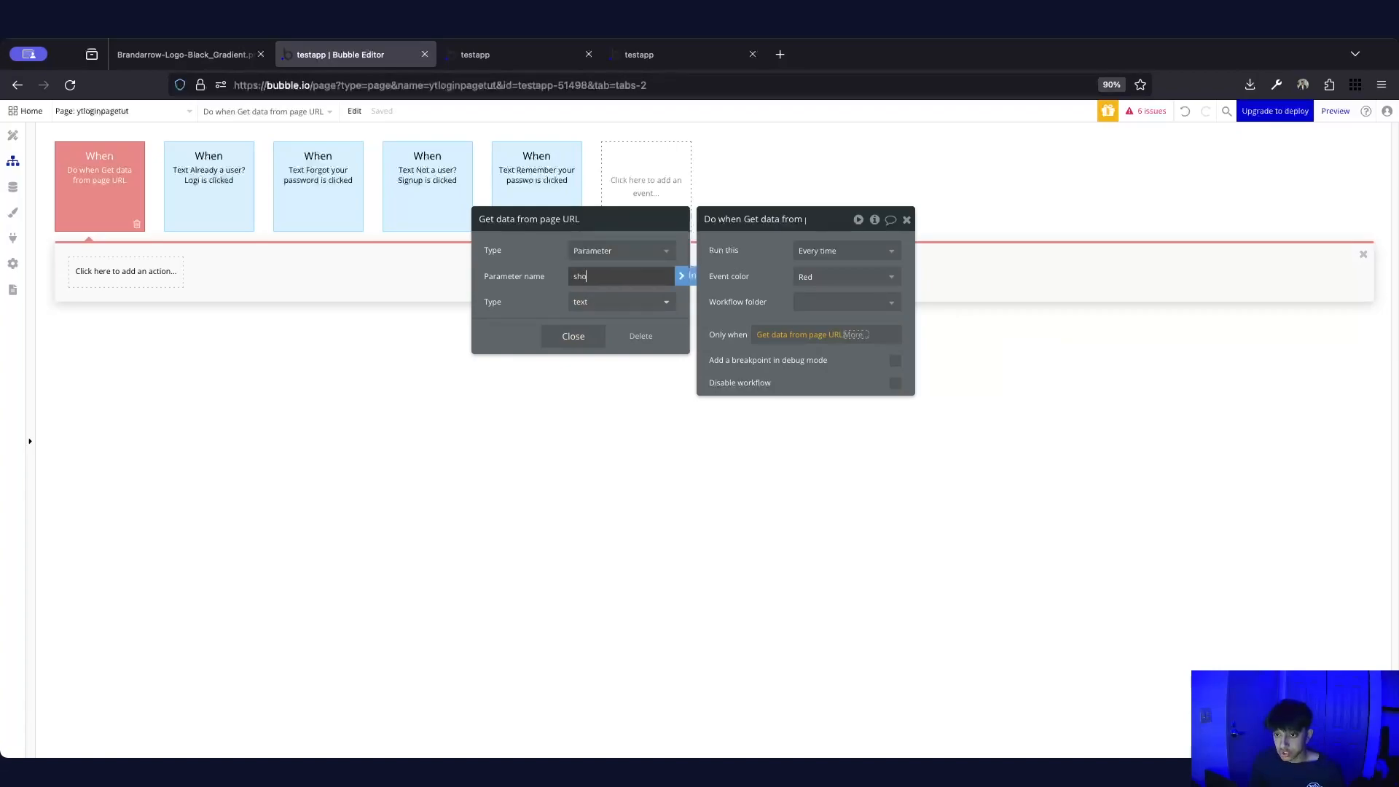
left_click(573, 336)
left_click(809, 342)
type("signup")
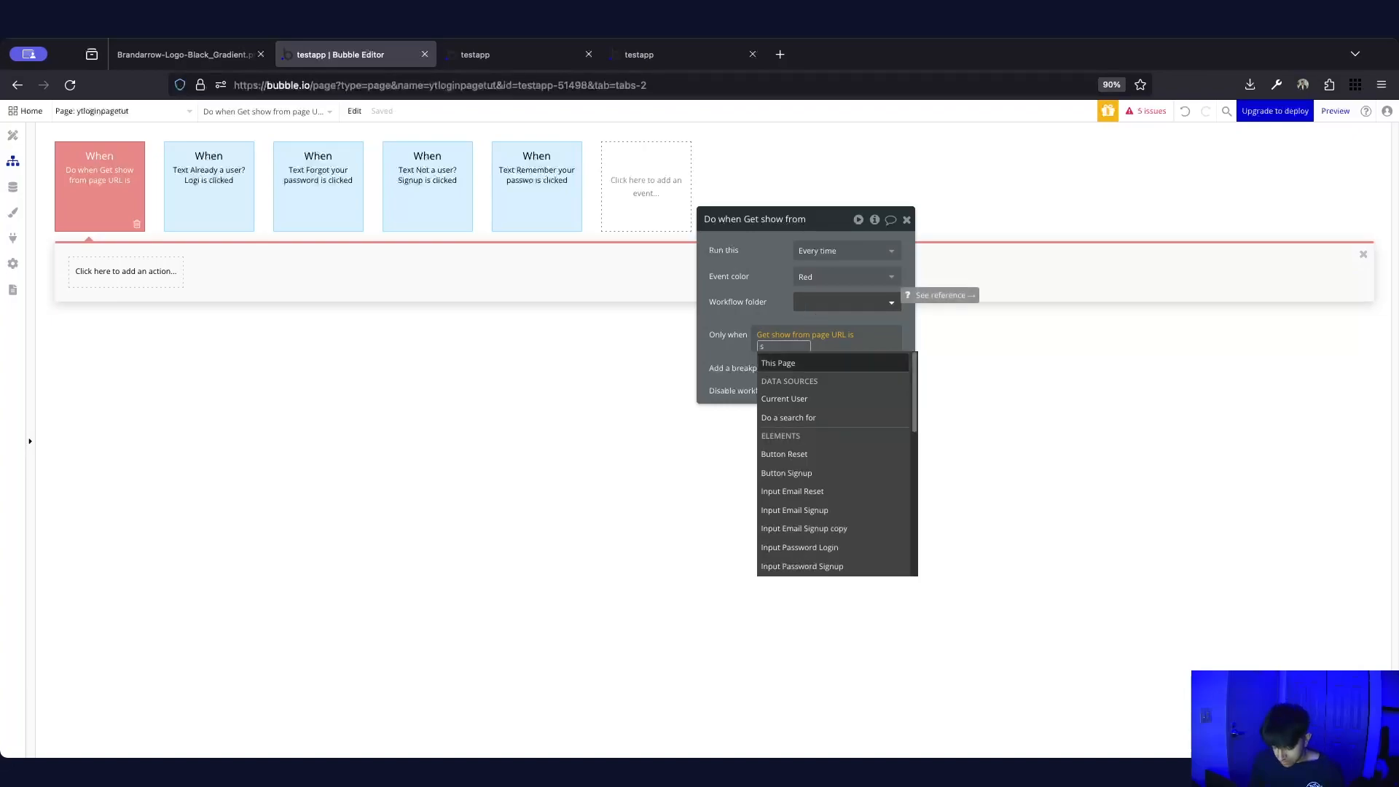
left_click(731, 336)
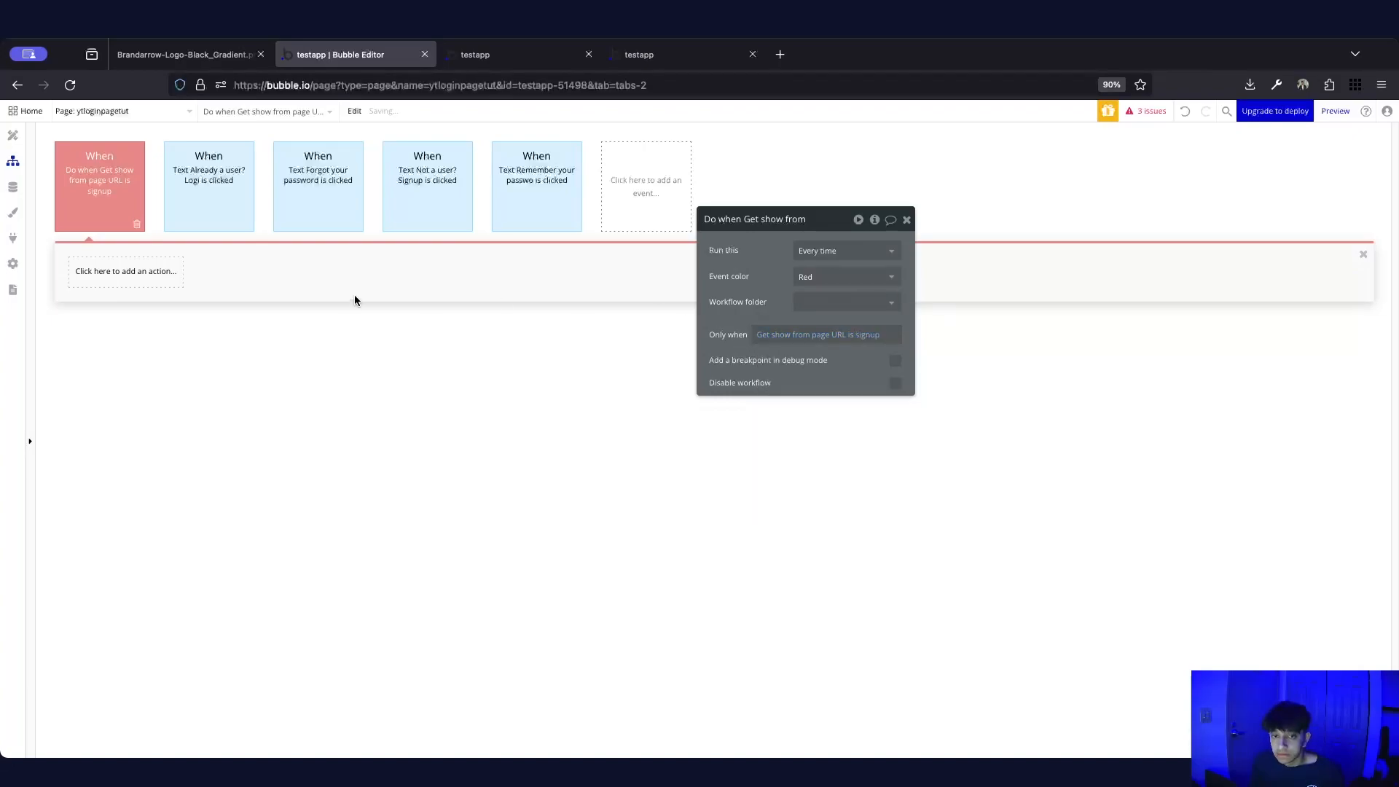
Add a Set state action that sets ytloginpagetut's show state to signup
left_click(173, 272)
type("set")
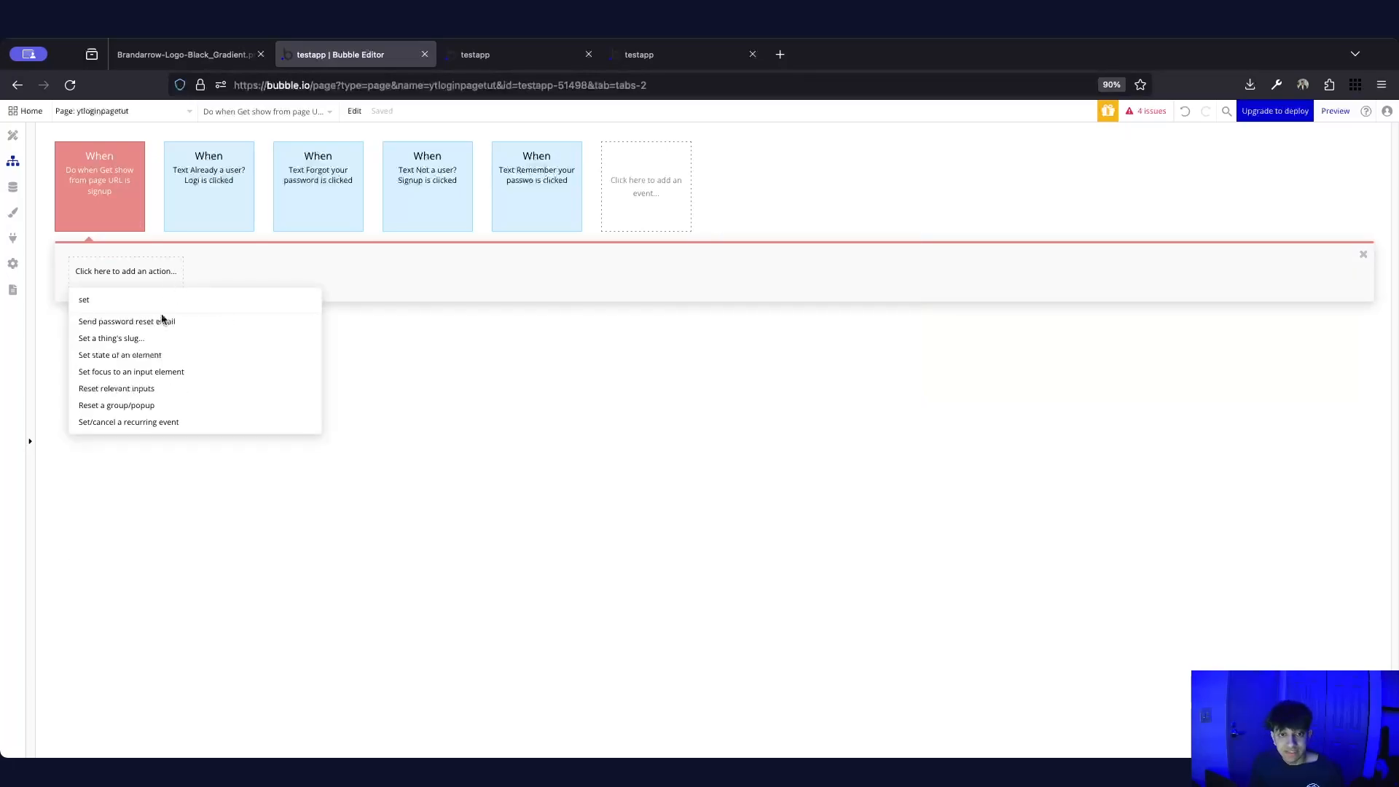
type(" state")
left_click(133, 322)
left_click(802, 244)
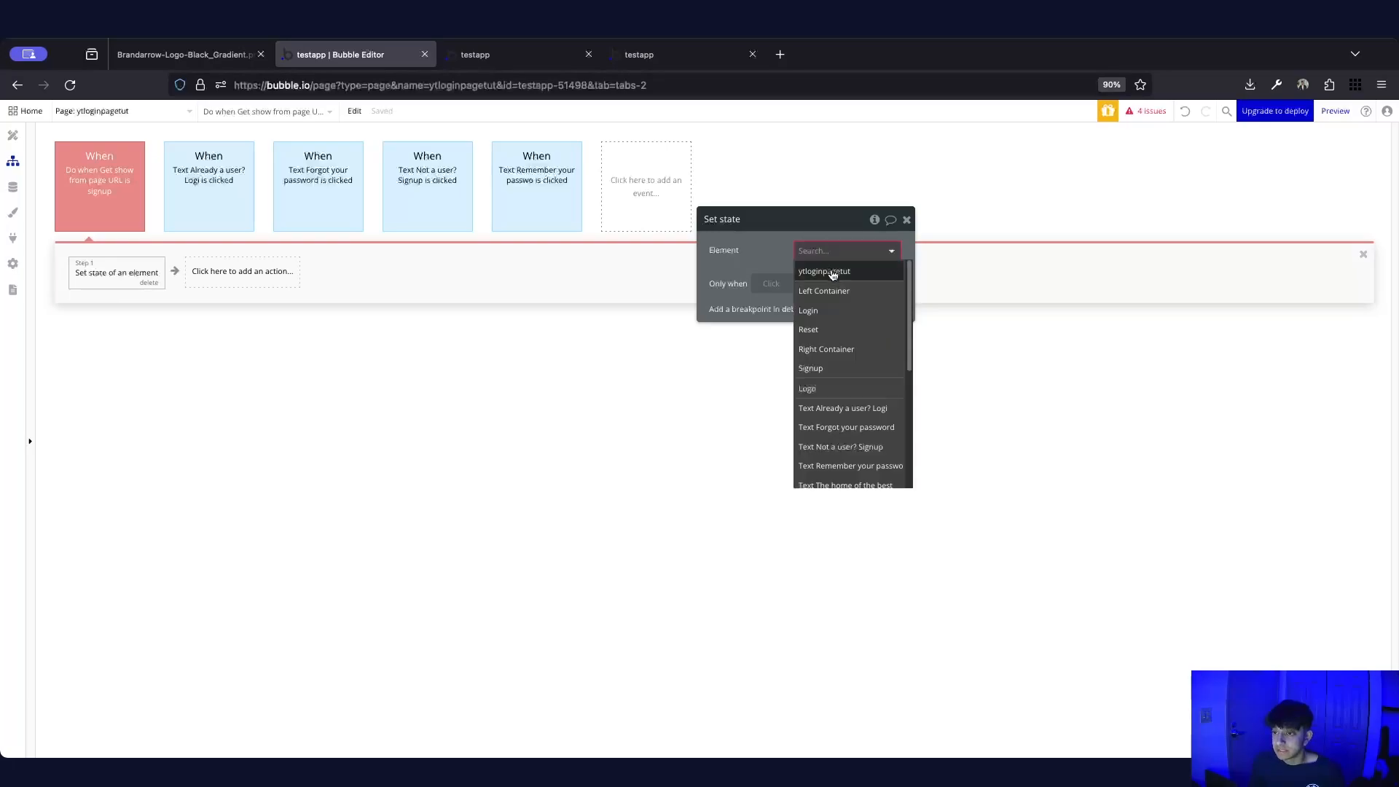
left_click(833, 274)
left_click(821, 280)
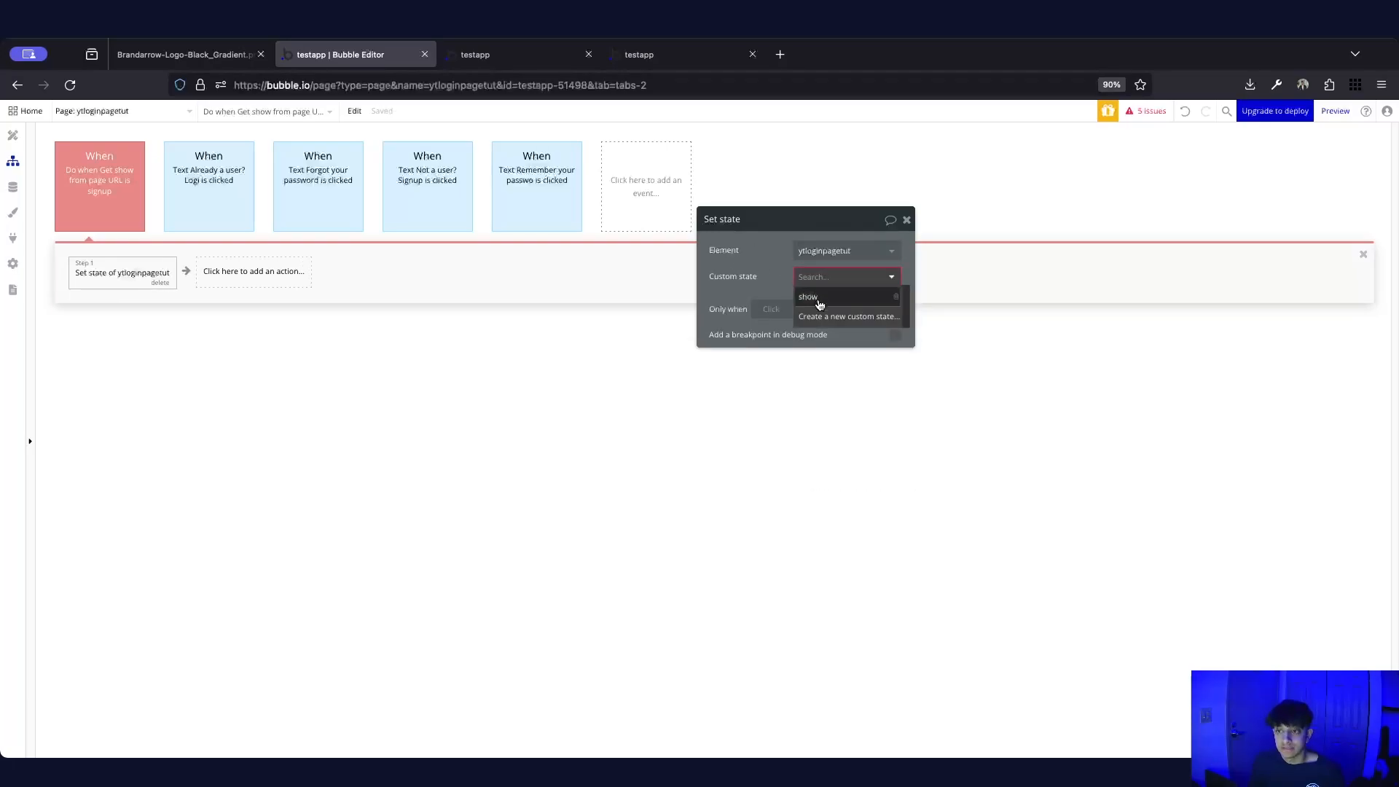
left_click(820, 304)
left_click(821, 299)
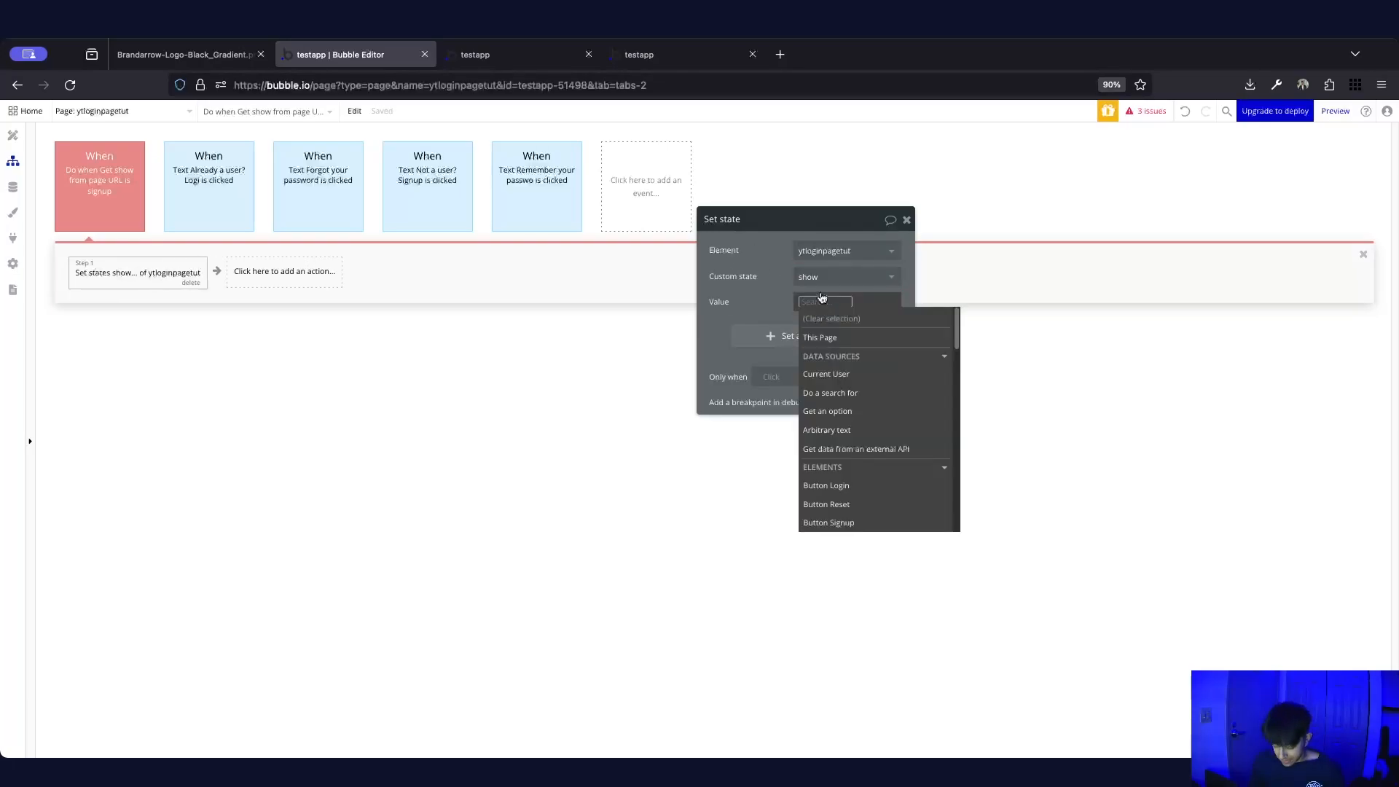
type("signup")
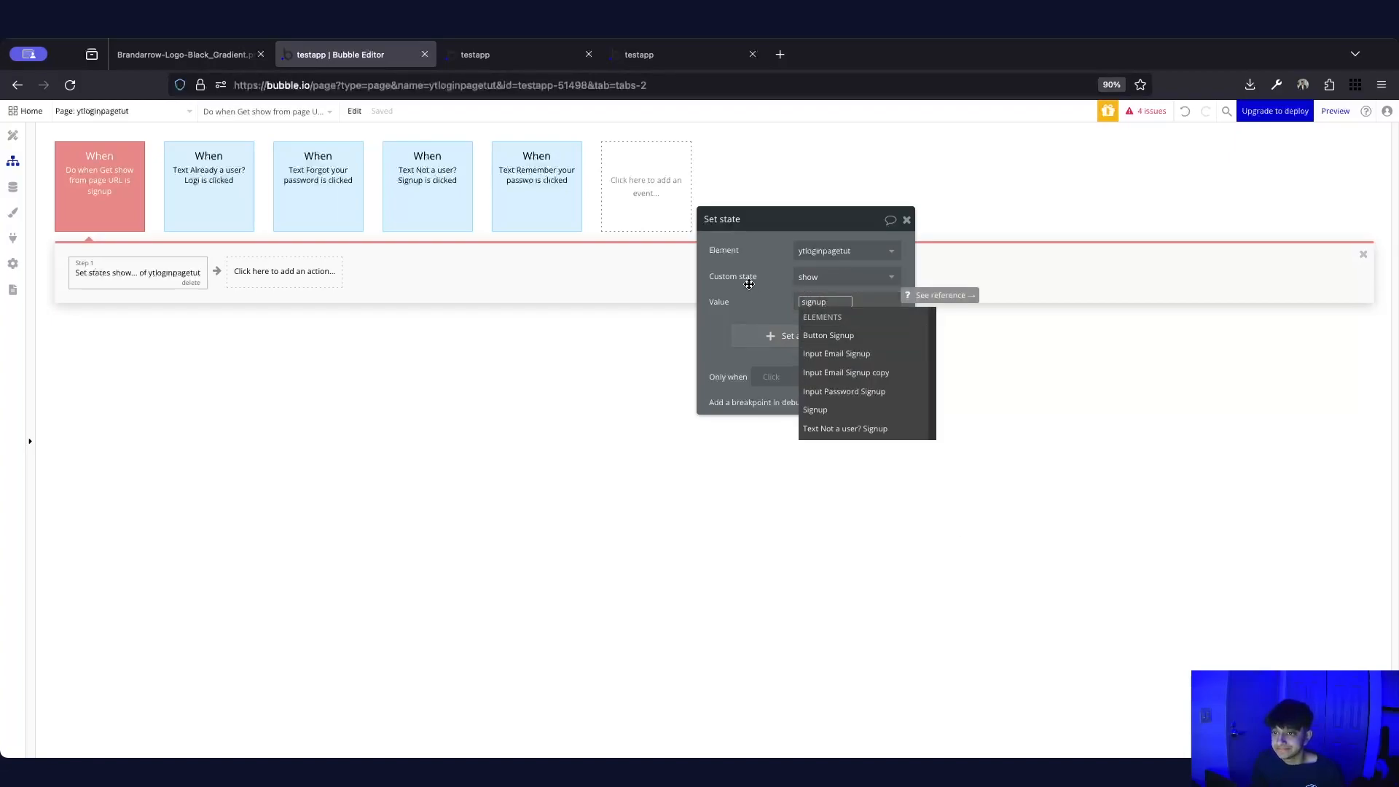
left_click(746, 284)
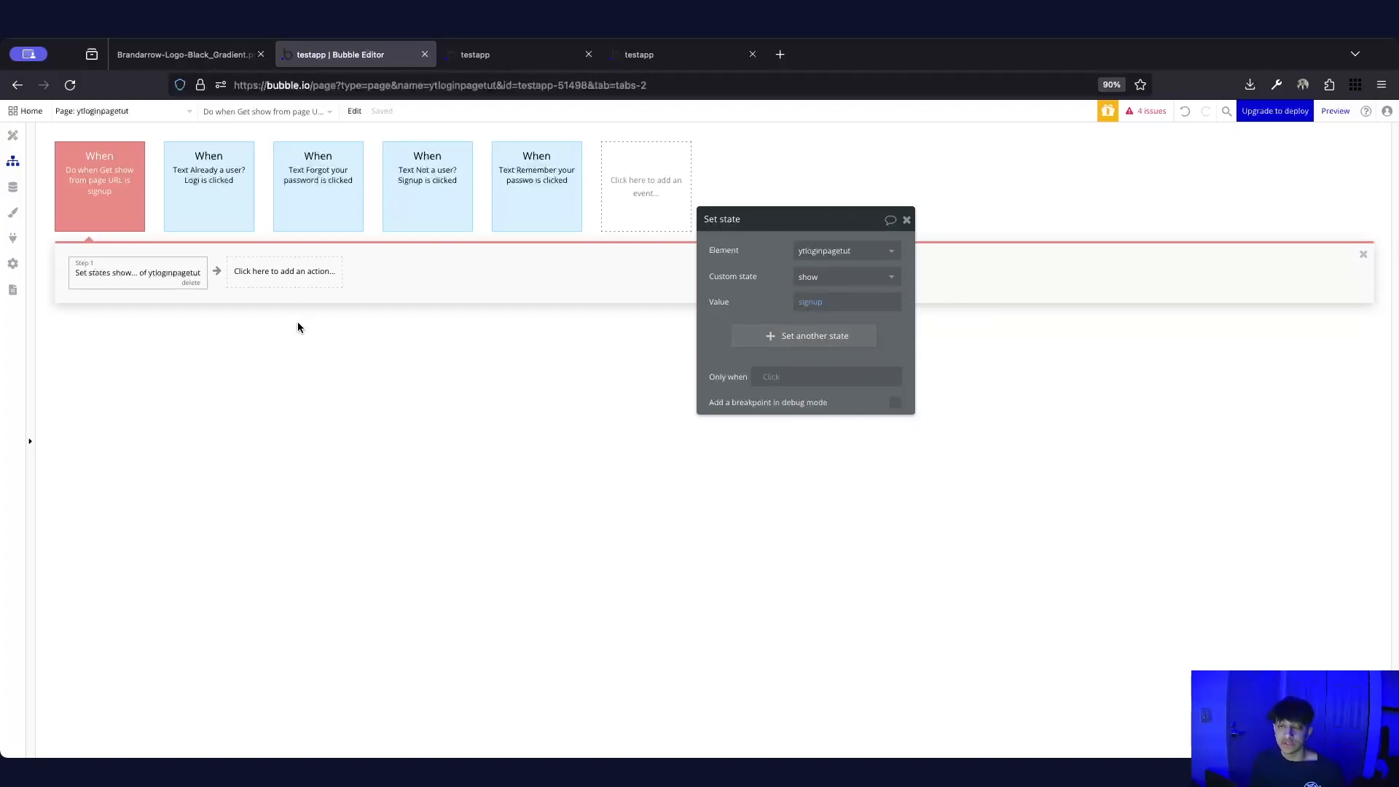
left_click(456, 56)
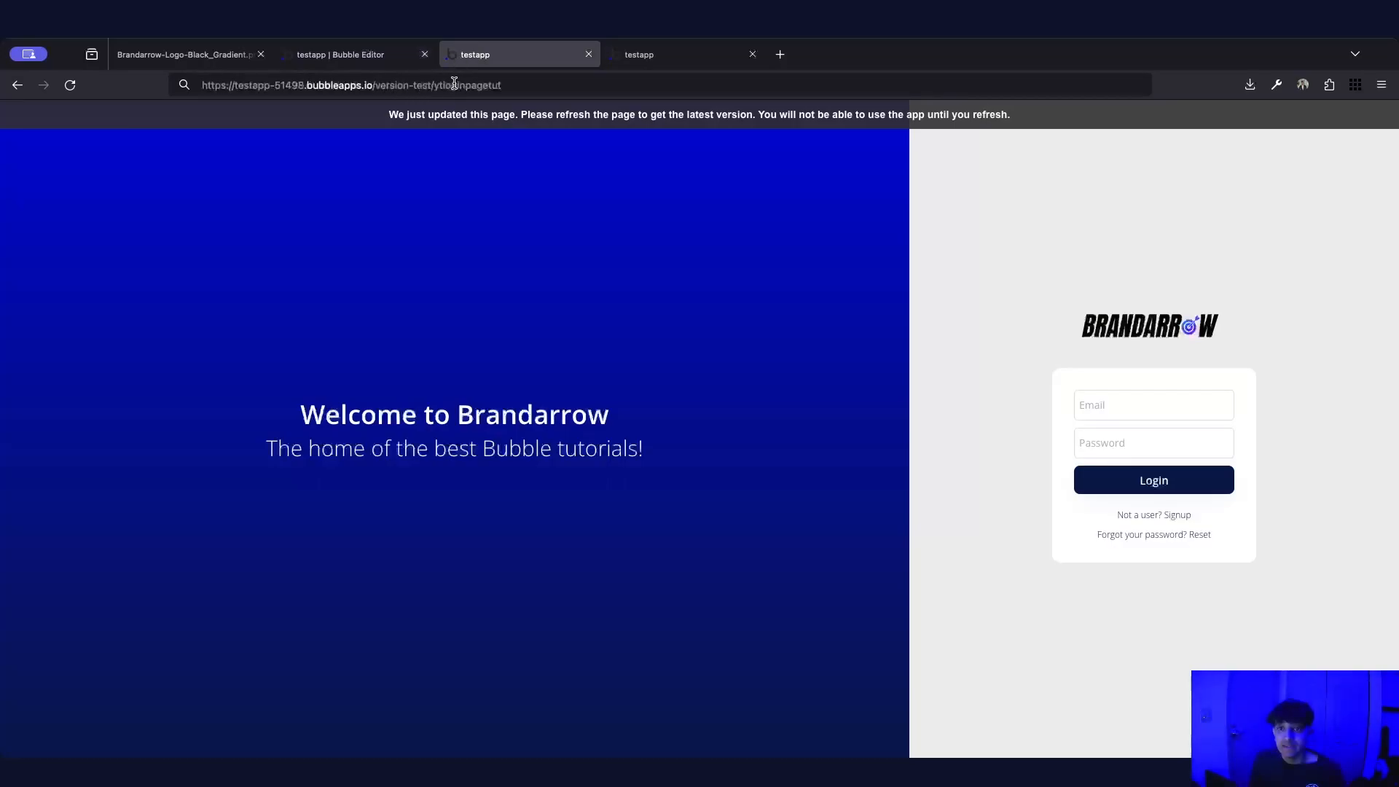
Reload the live preview, then load it with ?show=signup appended to the address
left_click(548, 85)
key("Return")
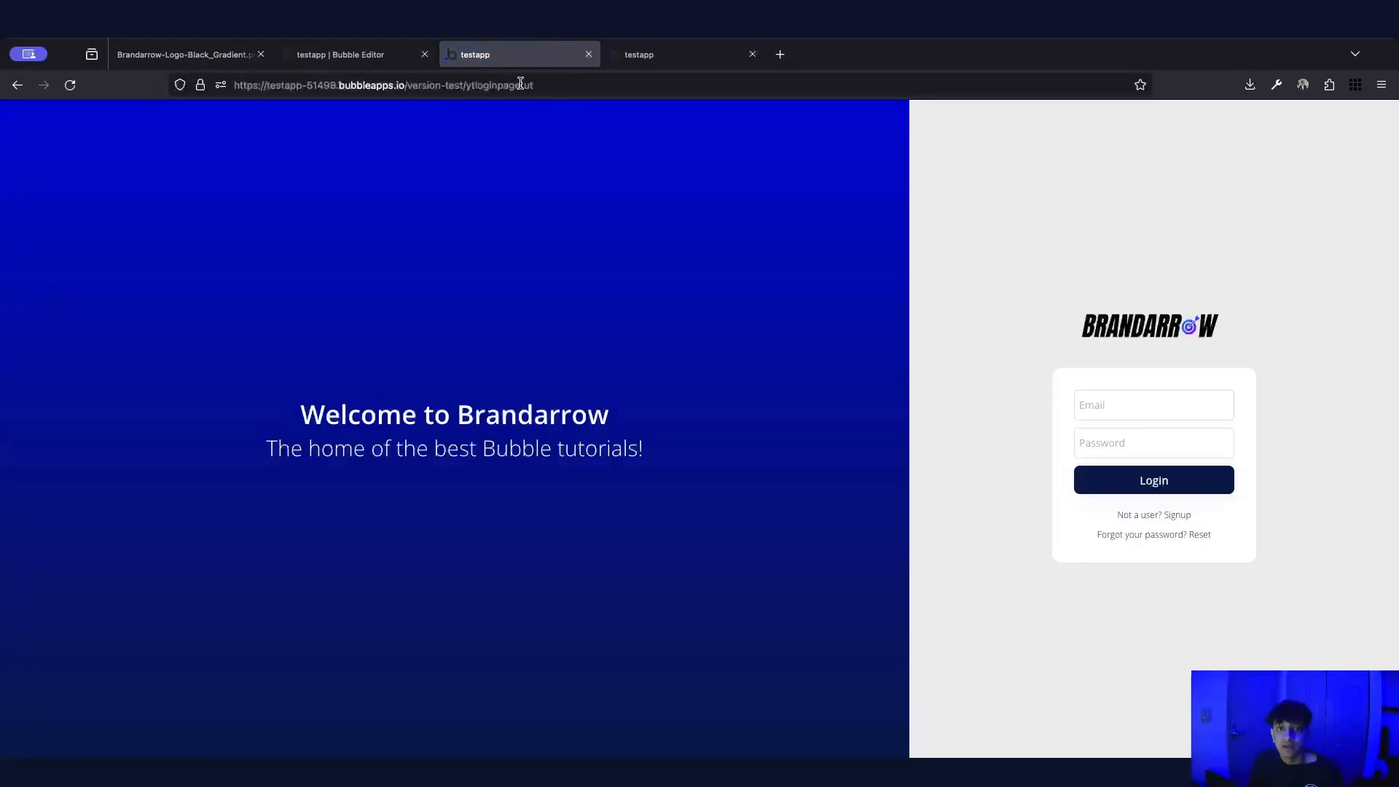
left_click(603, 87)
left_click(603, 87)
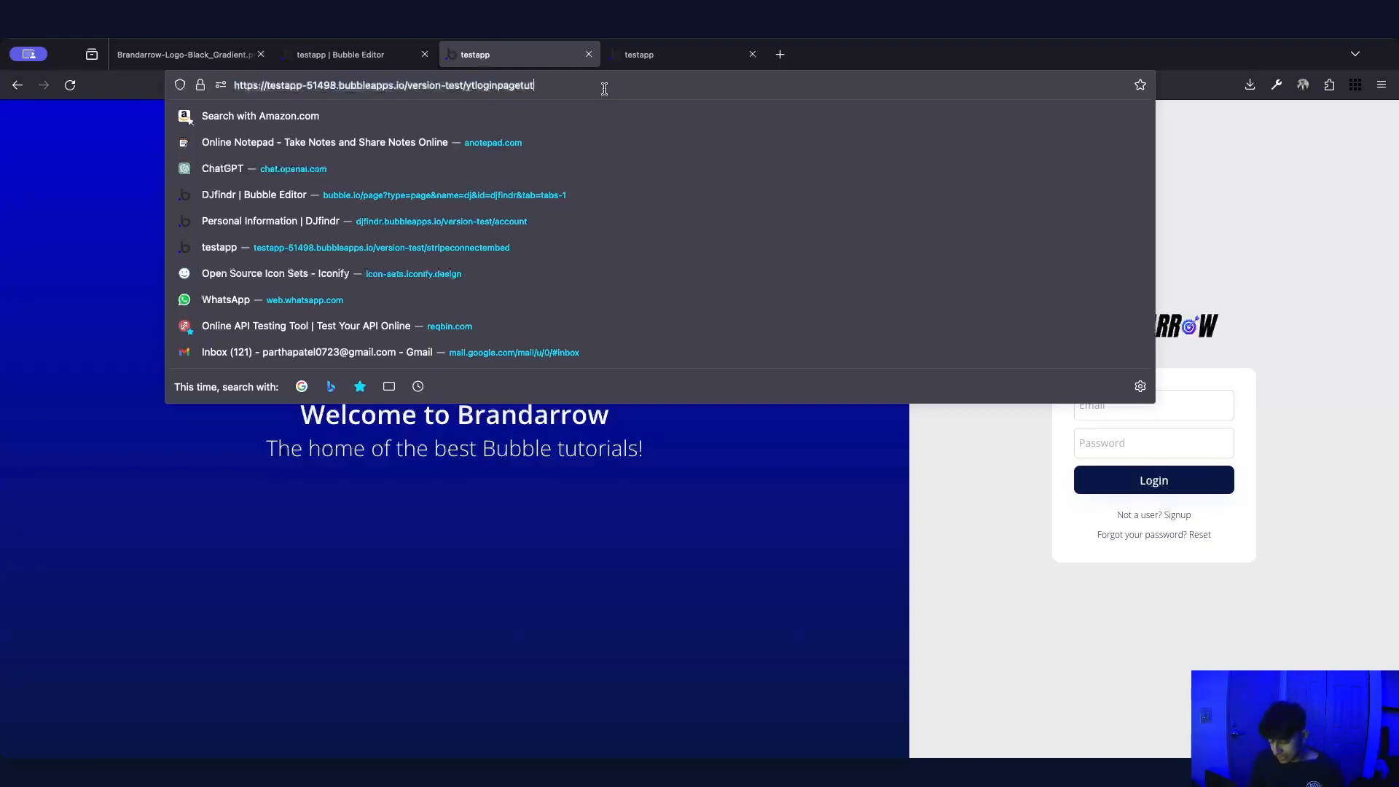
type("?")
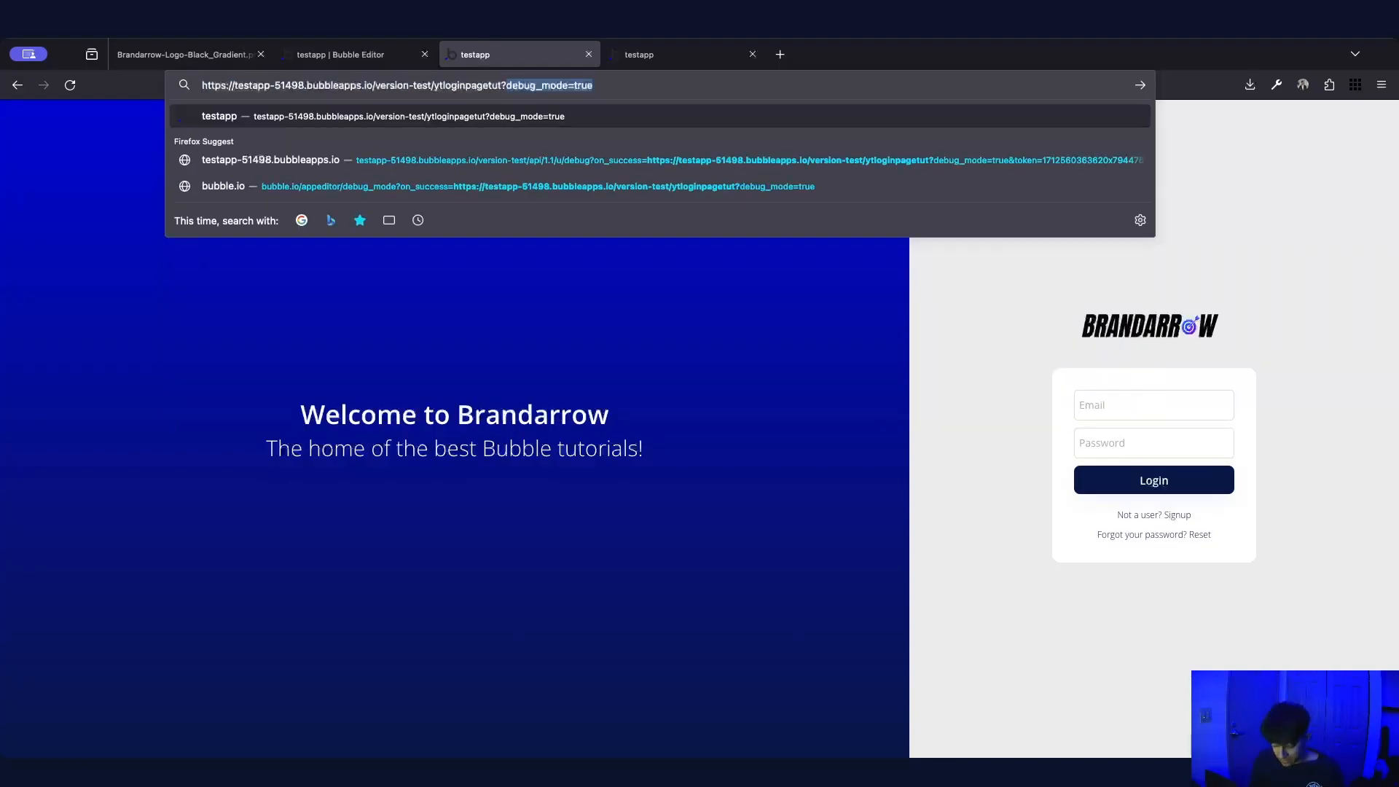
key("BackSpace")
key("BackSpace")
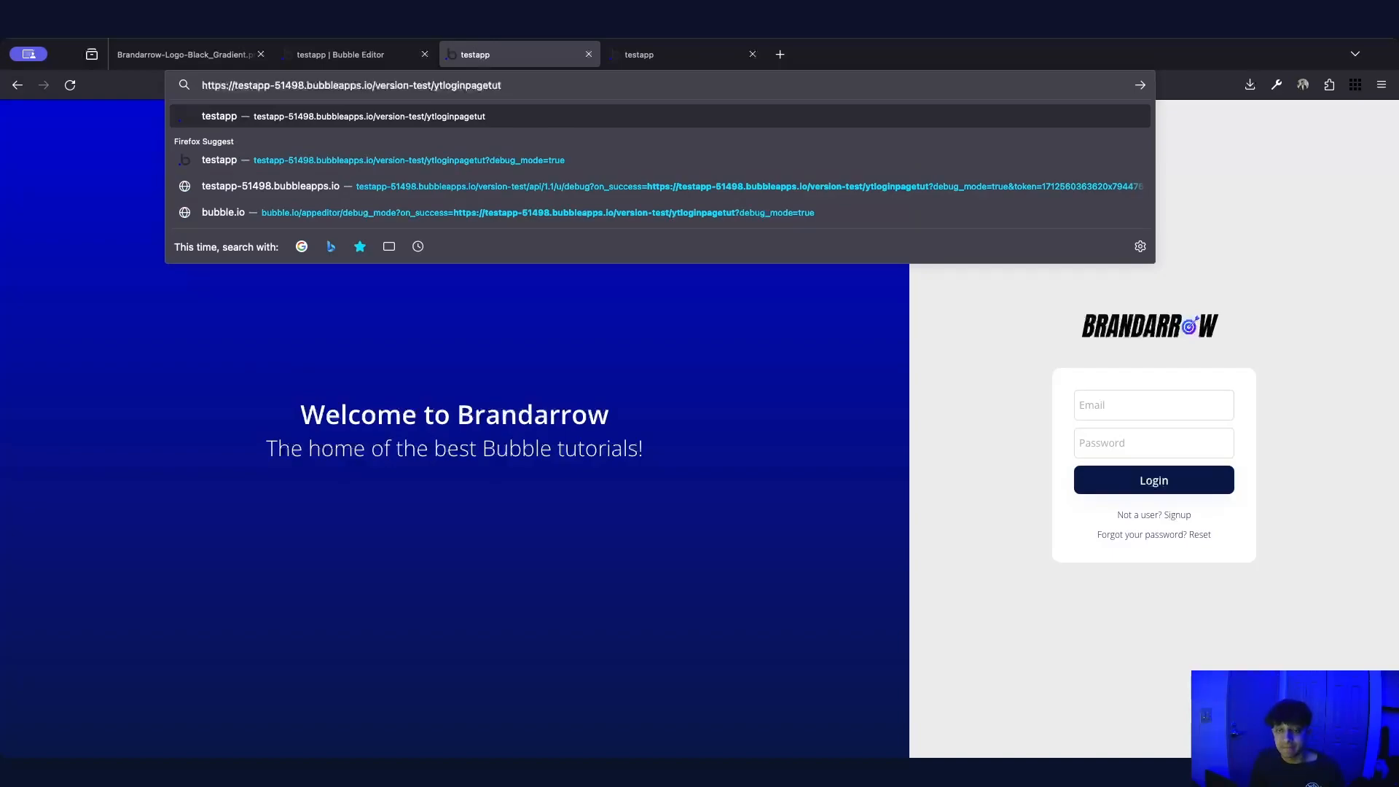
type("?")
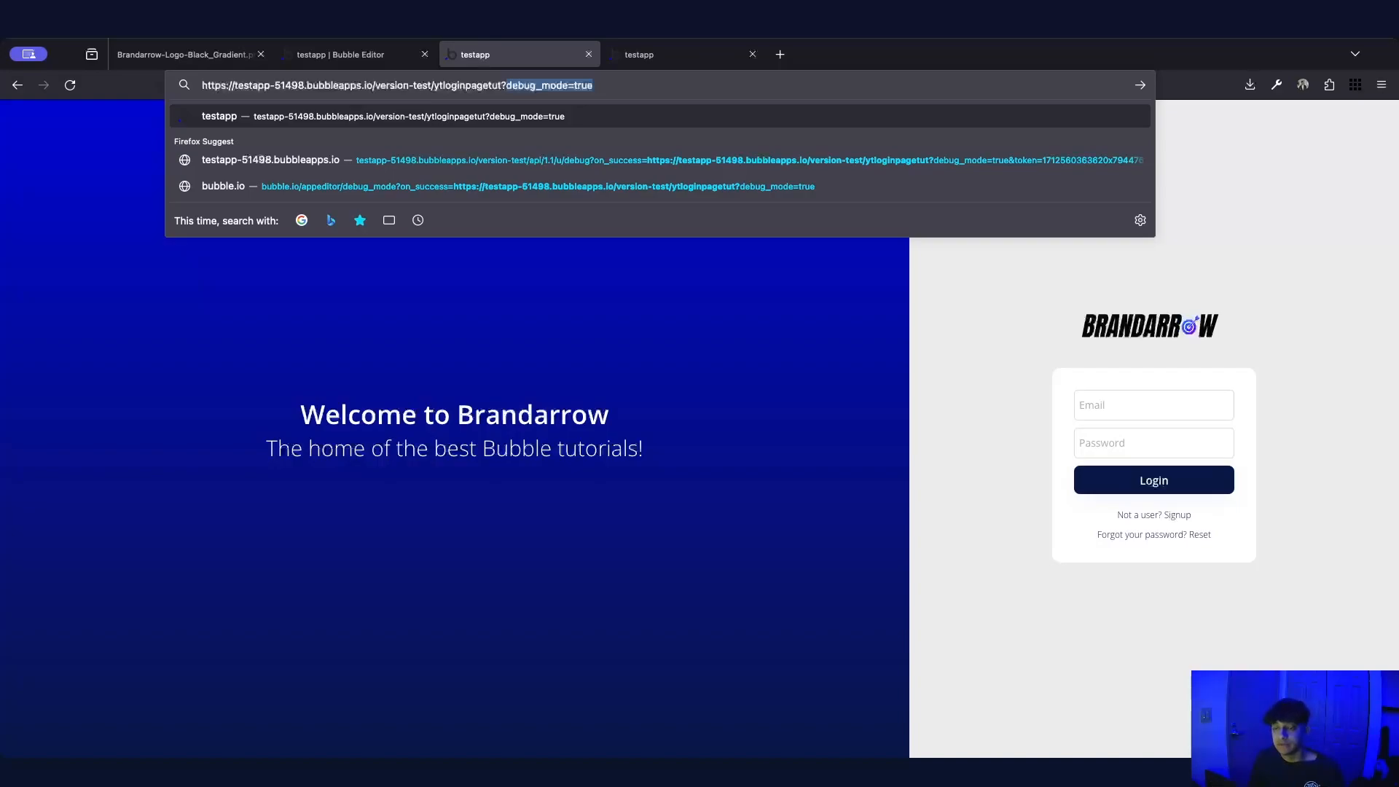
type("show")
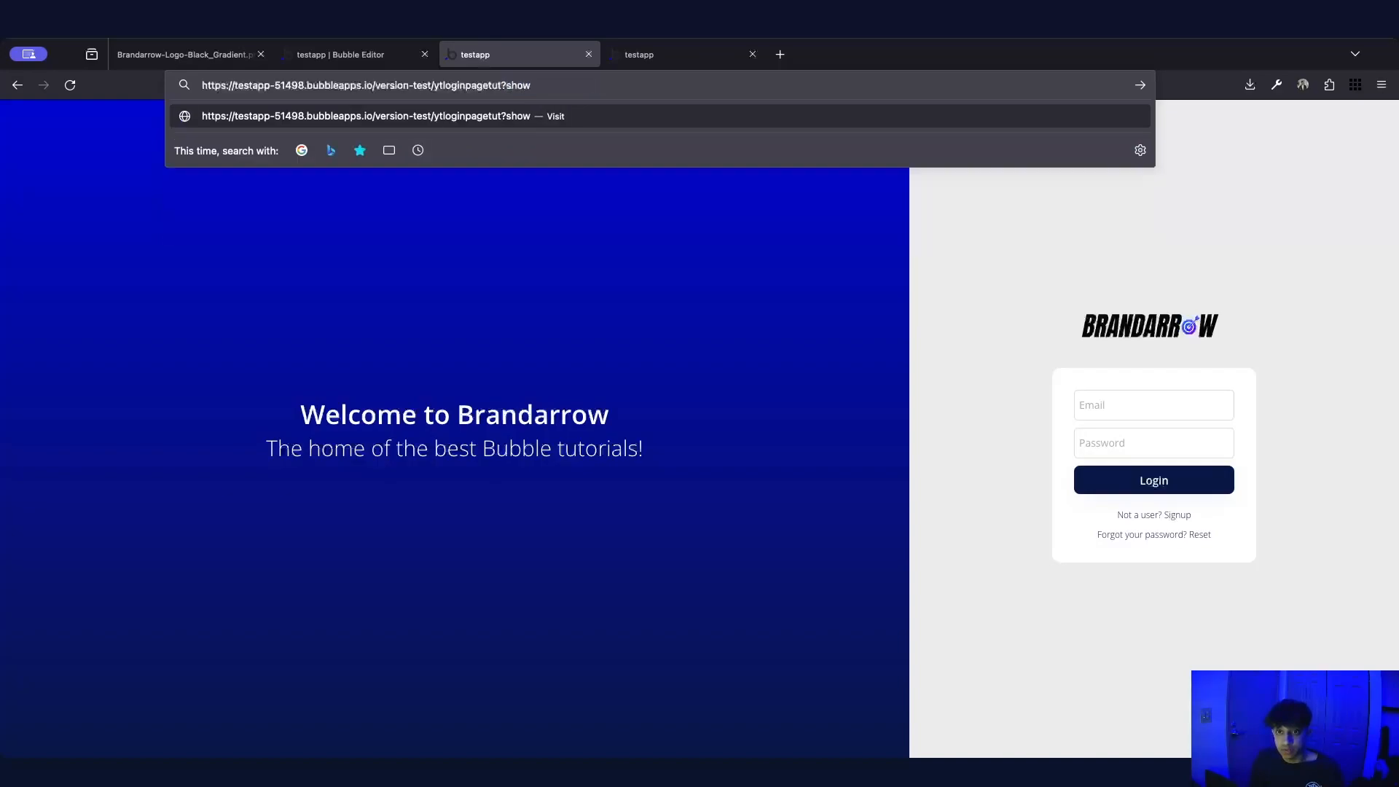
type("=signup")
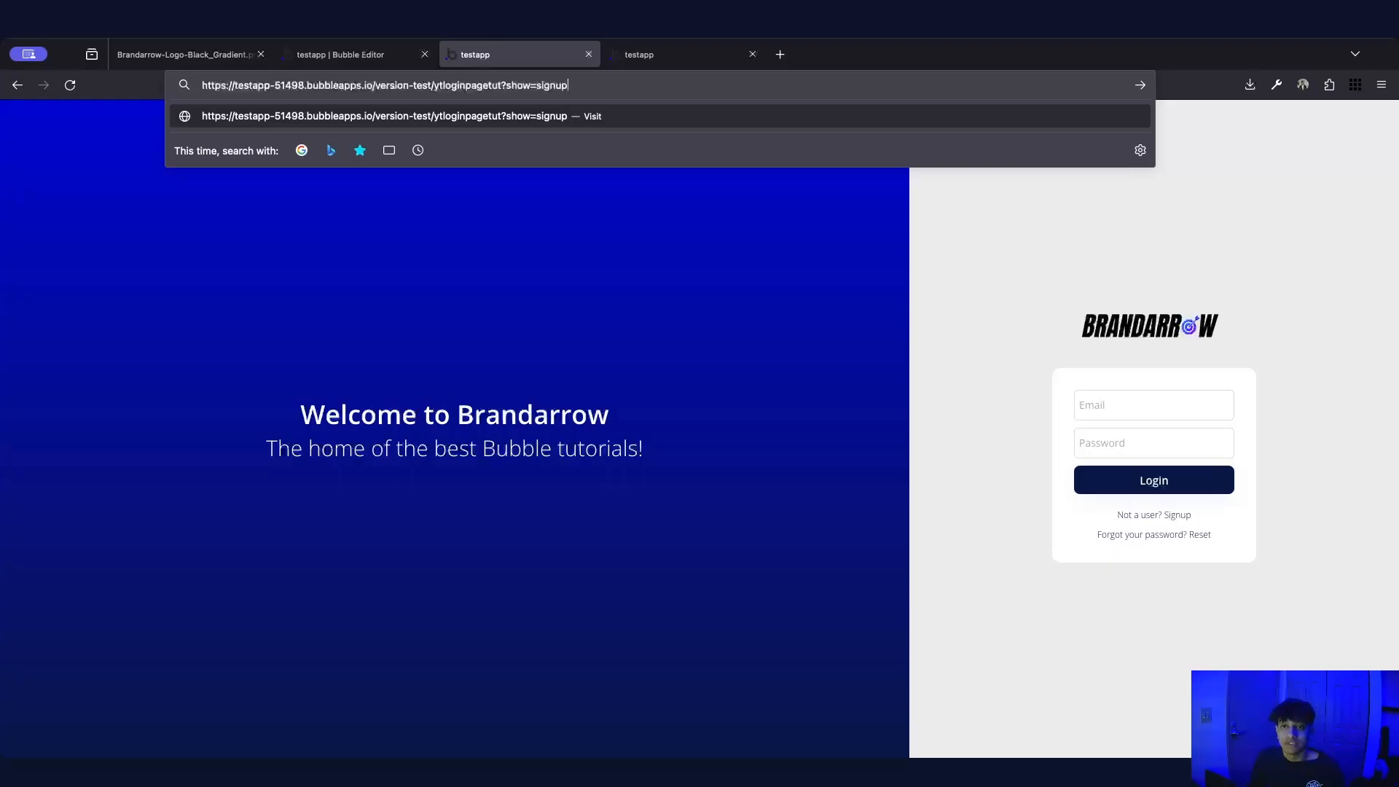
key("Return")
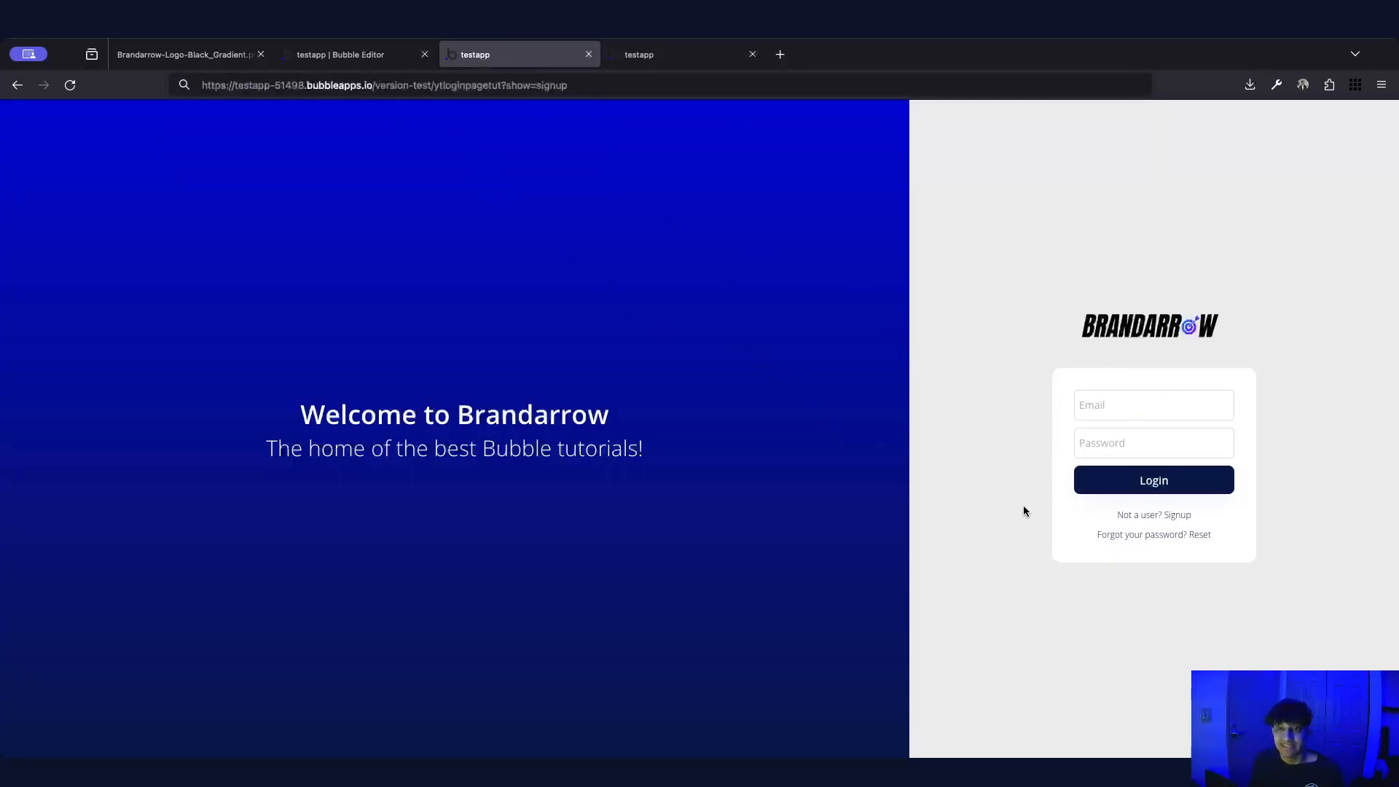
left_click(325, 54)
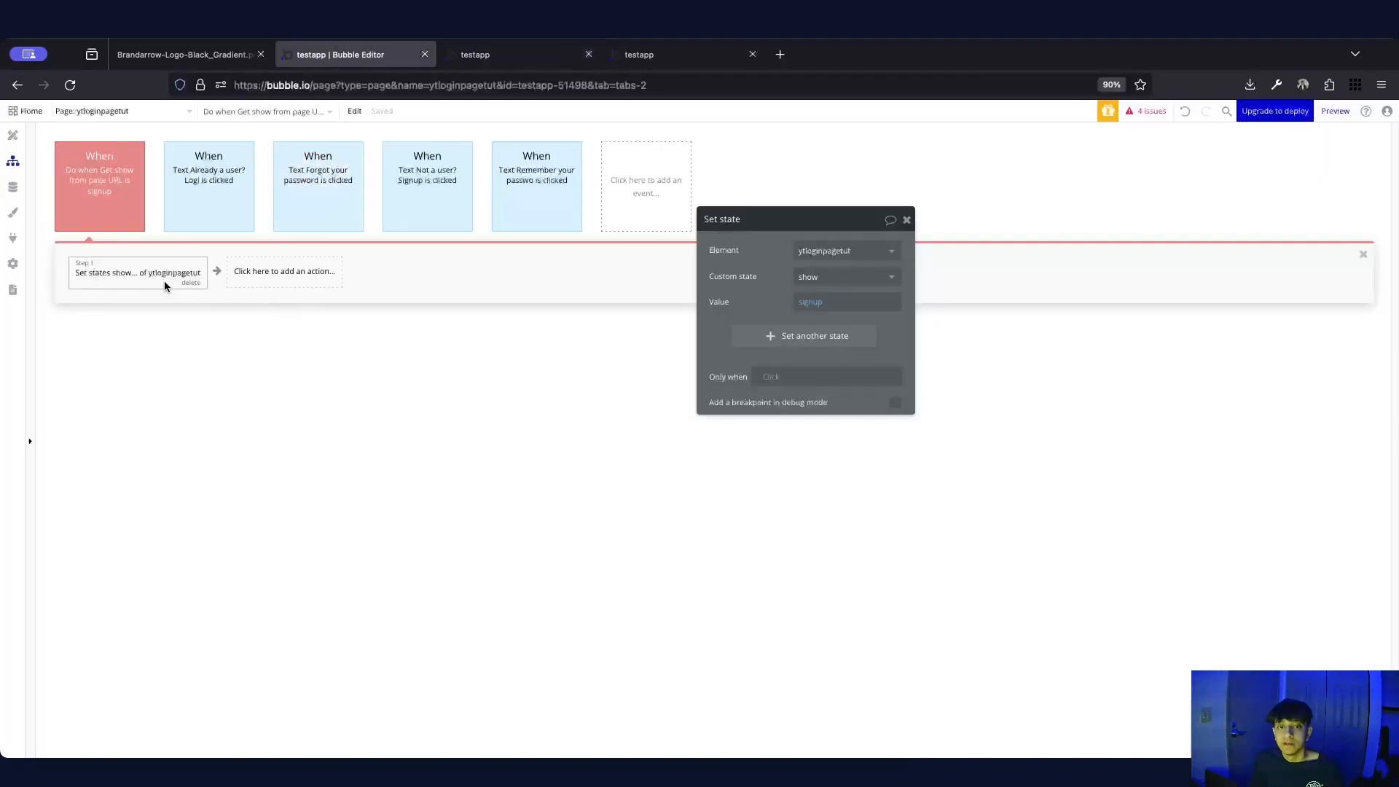
Duplicate the signup event into the empty slot and change its condition to show is reset
right_click(116, 204)
left_click(105, 153)
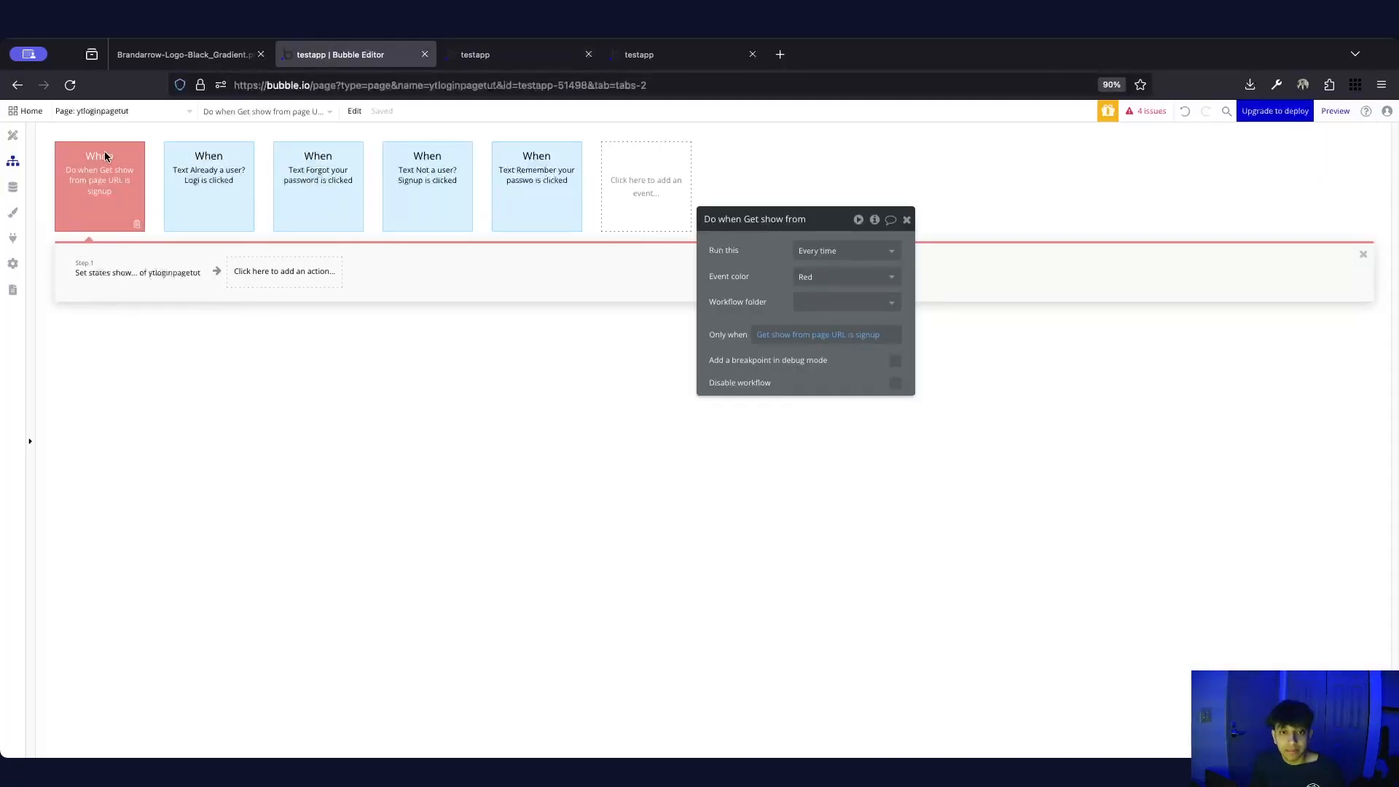
right_click(625, 189)
left_click(648, 196)
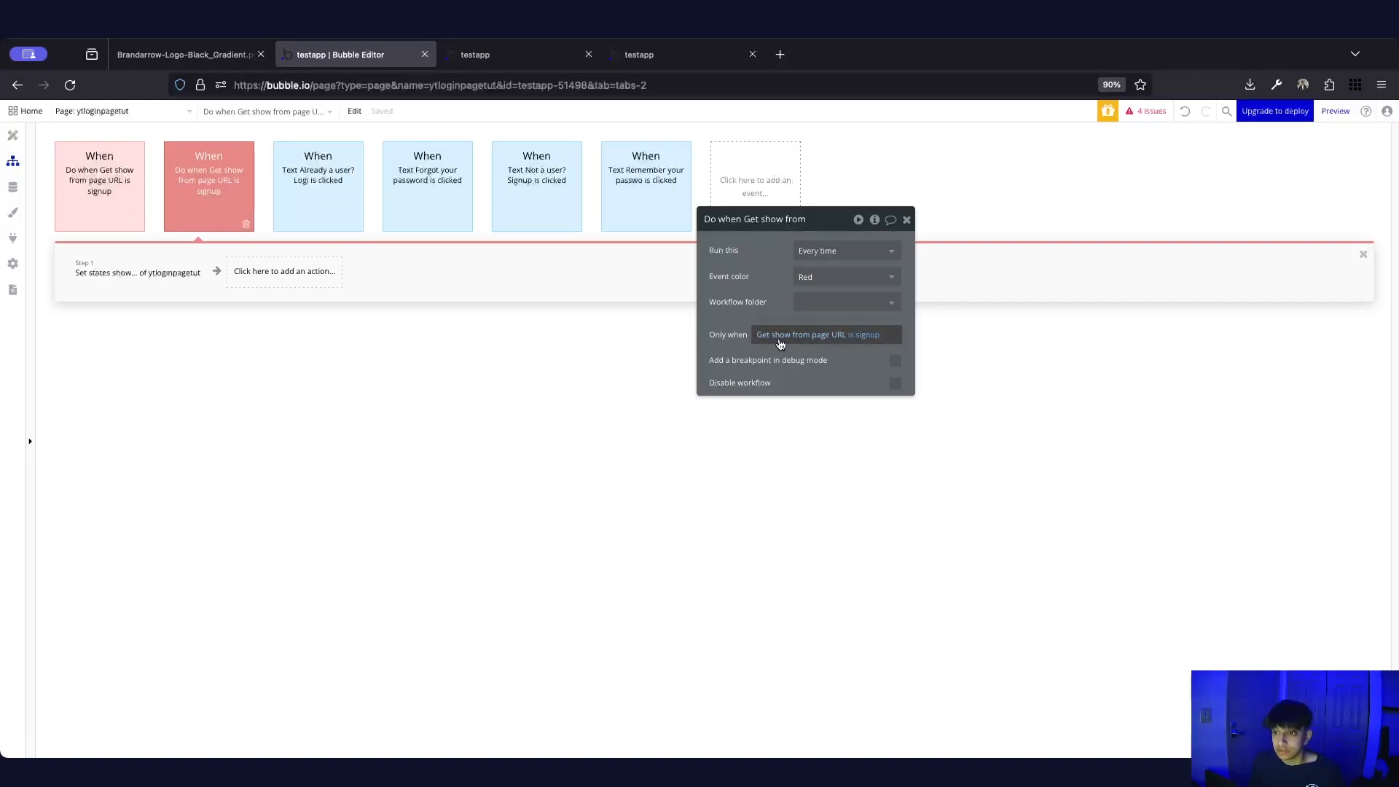
left_click(867, 335)
type("reset")
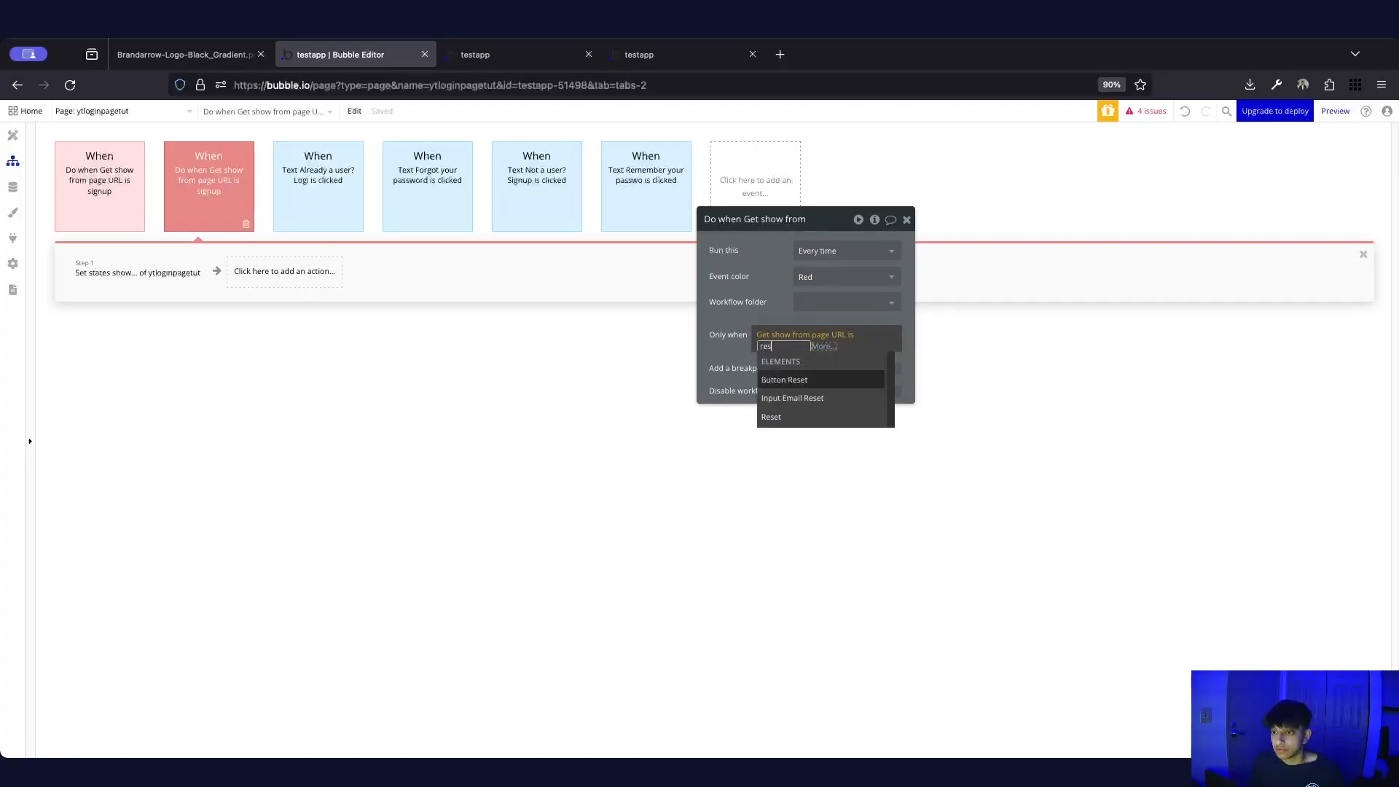
left_click(755, 291)
left_click(678, 323)
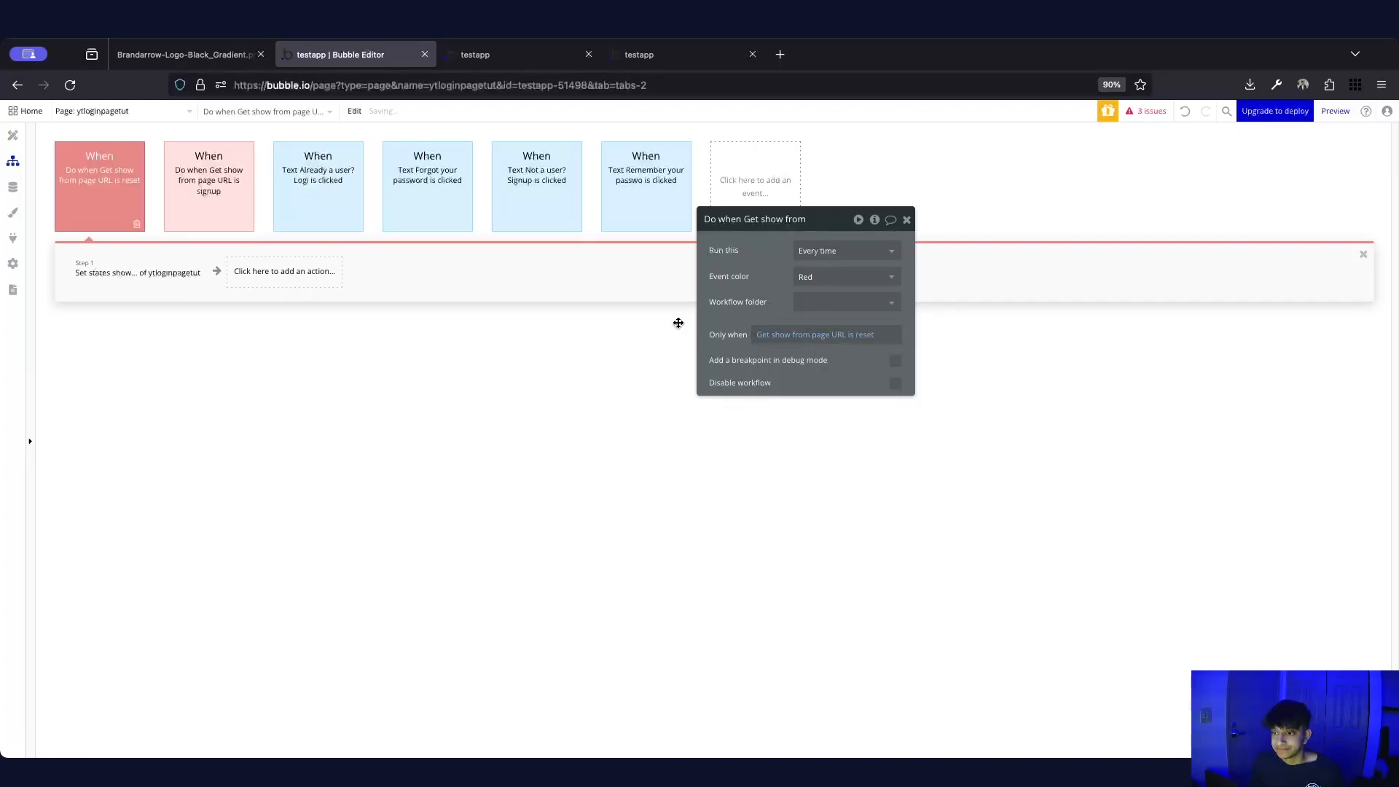
Change the duplicate's Set state value from signup to reset
left_click(203, 277)
left_click_drag(838, 303, 800, 301)
type("rese")
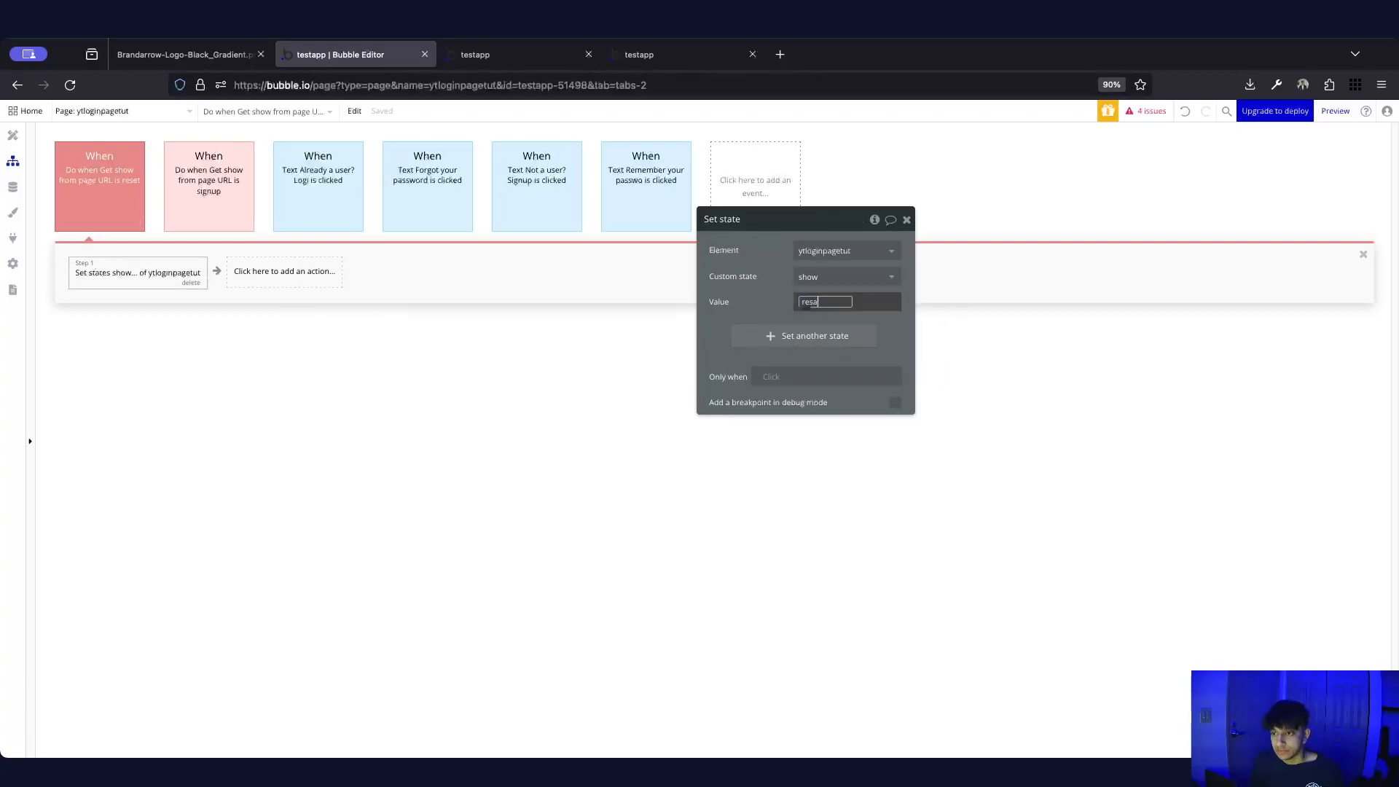
type("t")
left_click(771, 297)
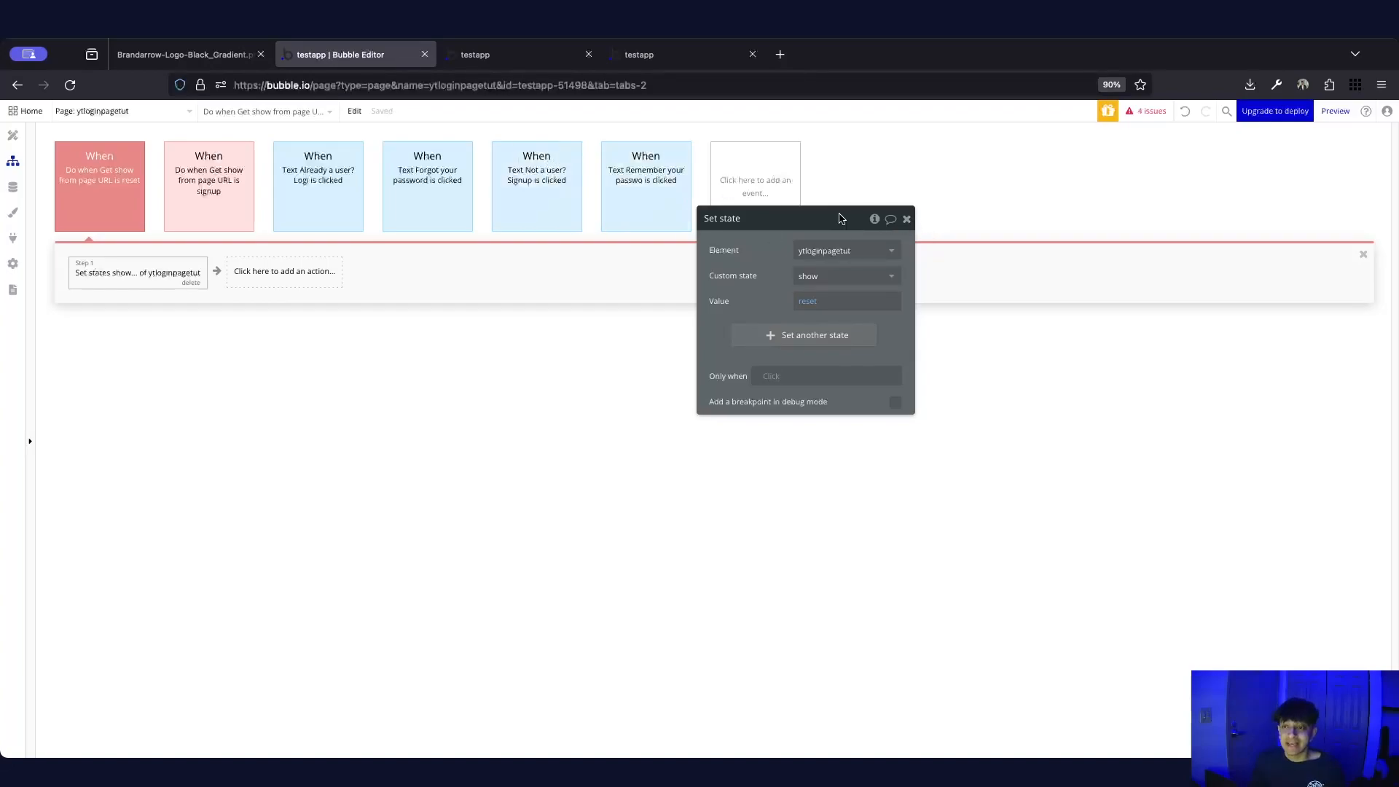
left_click(908, 219)
left_click(523, 62)
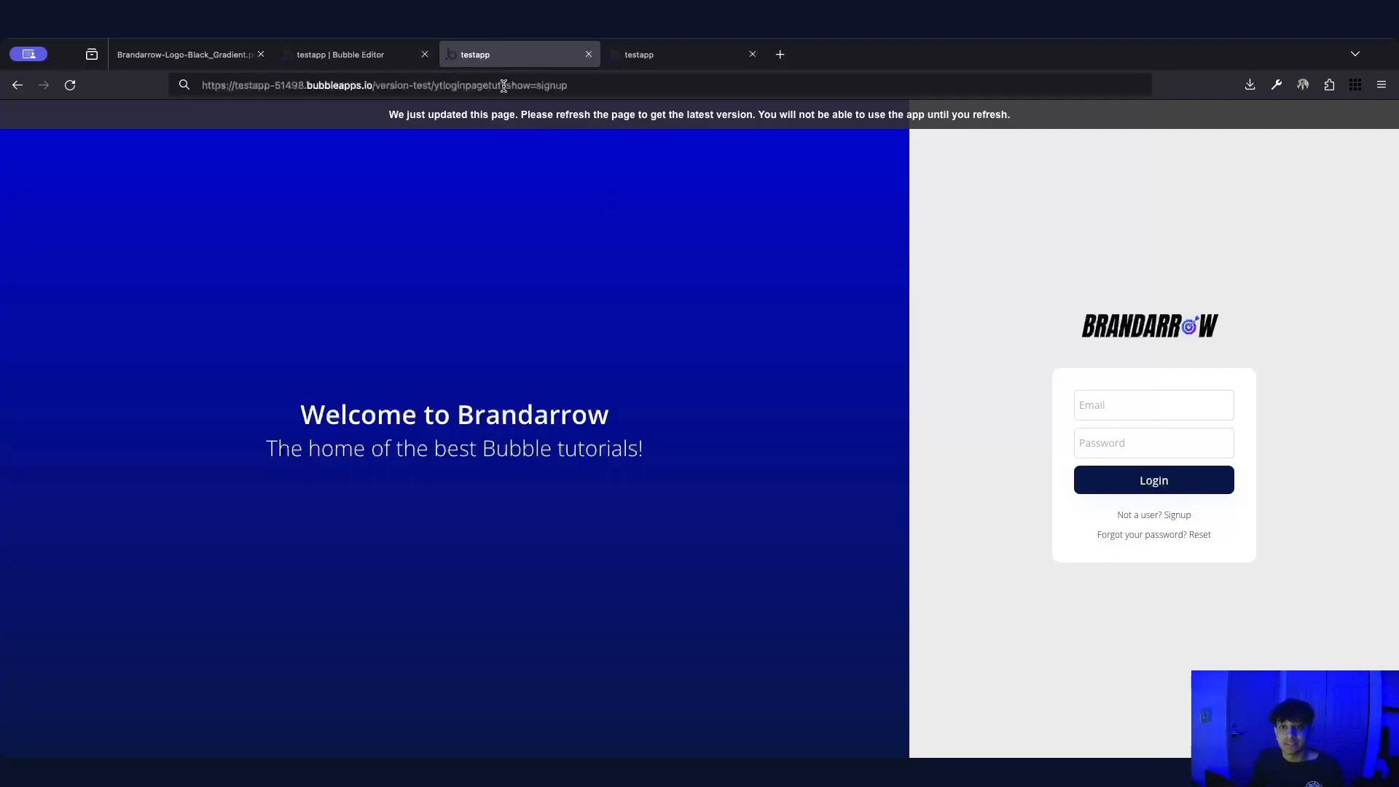
Reload the live page at the ?show=signup address so it opens on the Signup card
left_click(639, 83)
left_click(639, 83)
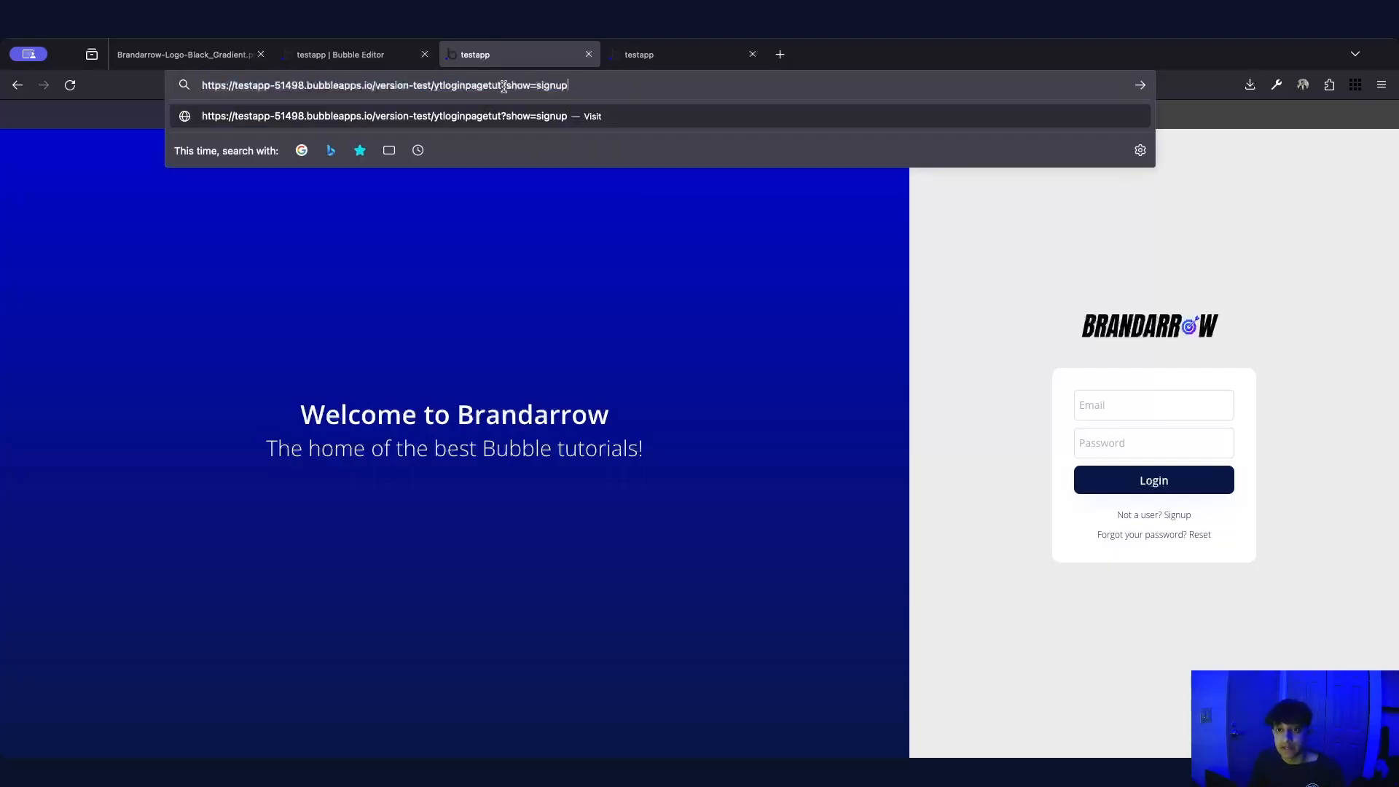
left_click_drag(502, 85, 653, 85)
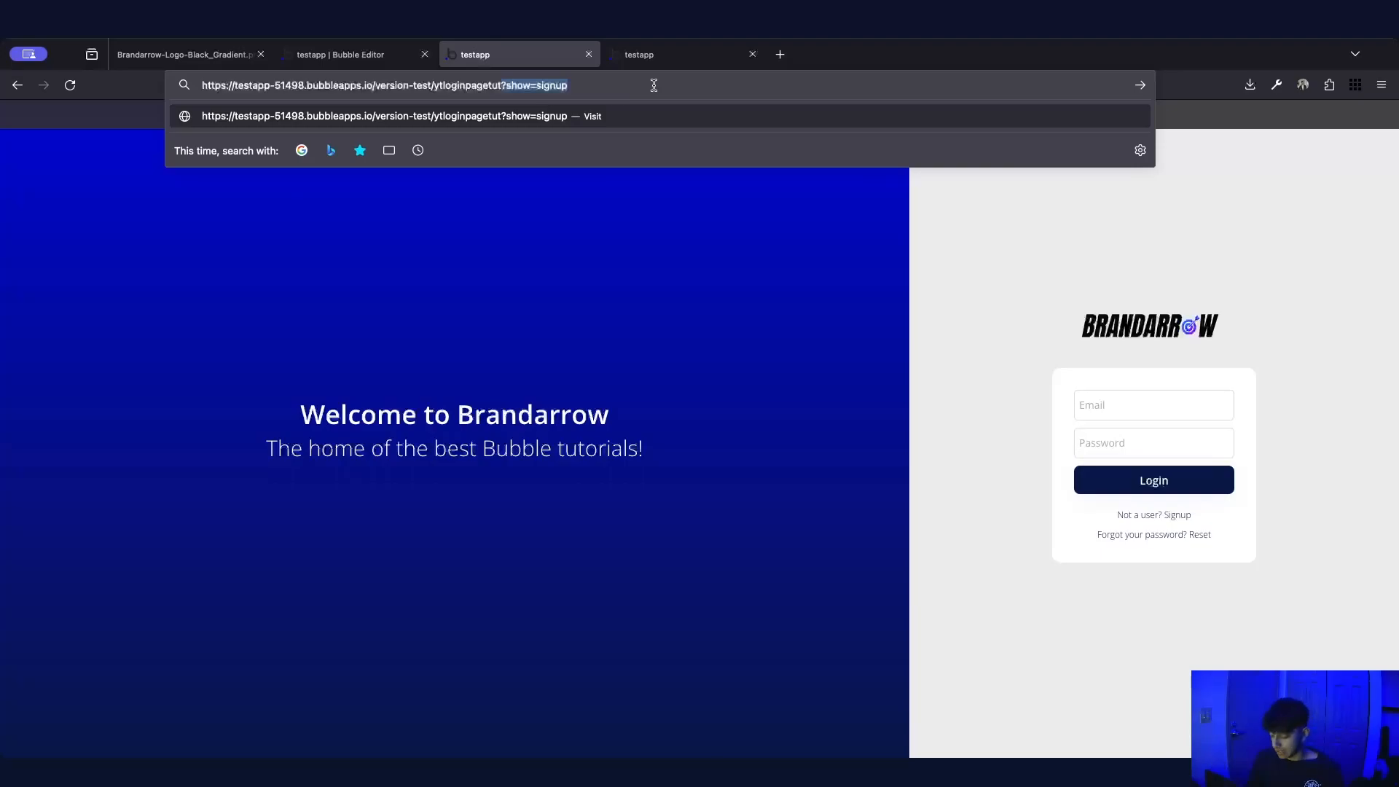
key("Return")
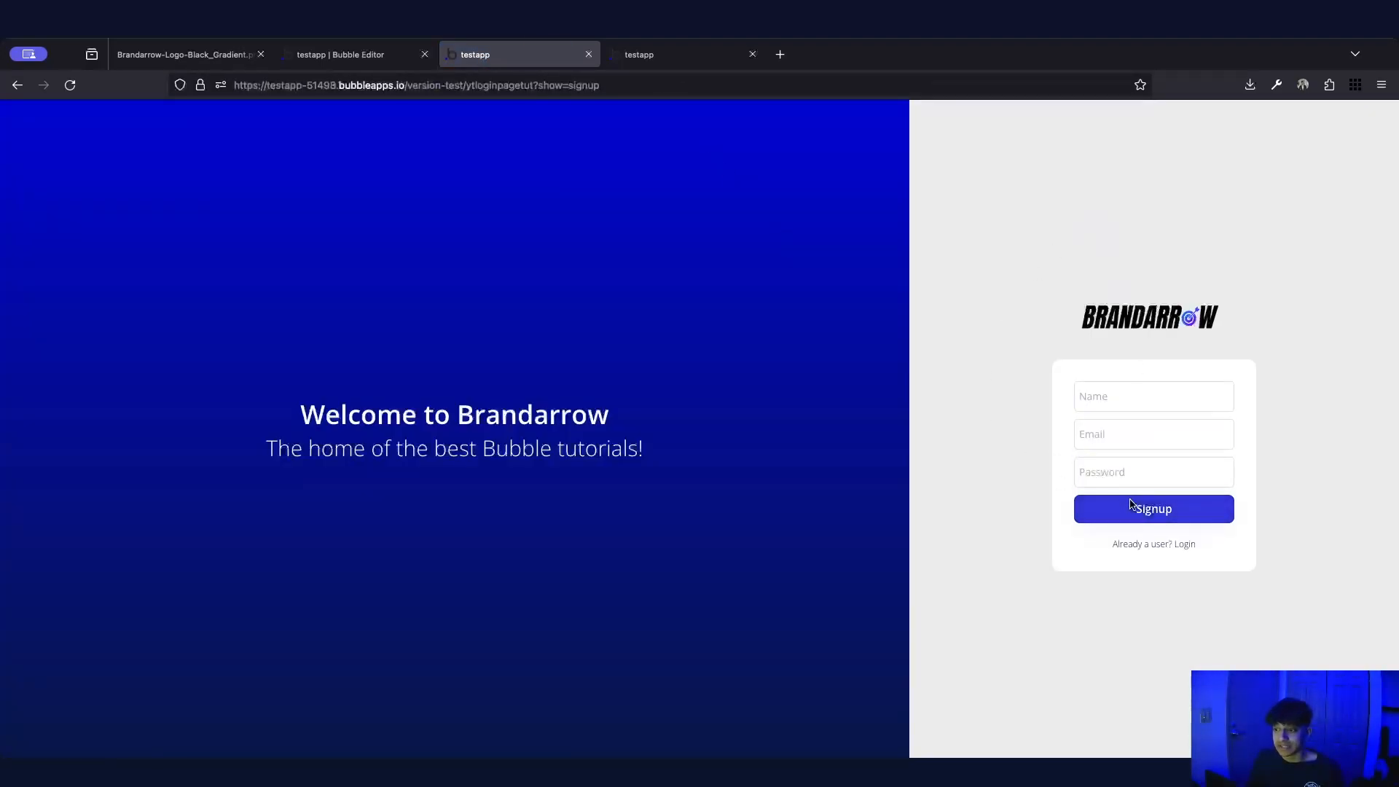
Test the Signup, Login and Reset card links, then reload the ?show=signup page
left_click(1140, 442)
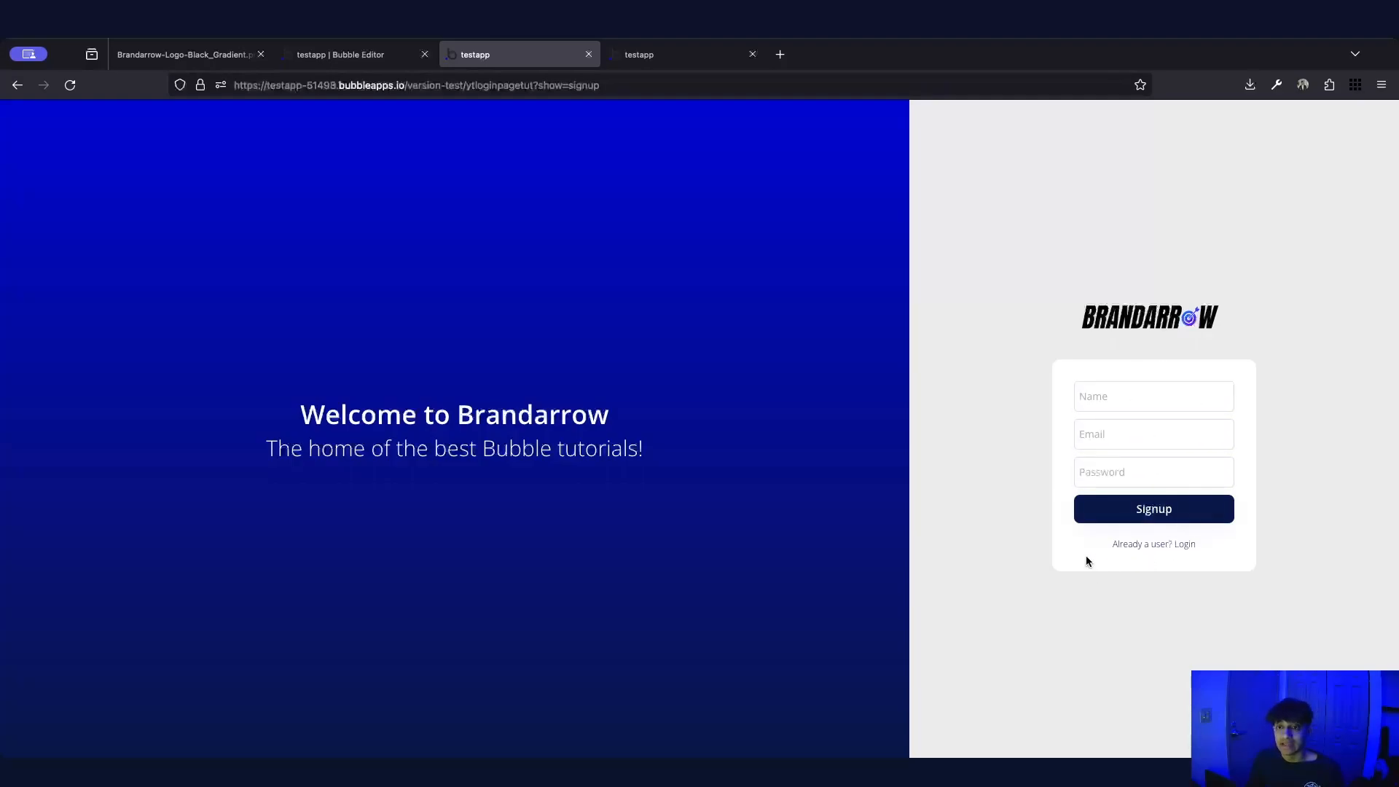
left_click(648, 84)
key("Return")
left_click(1180, 545)
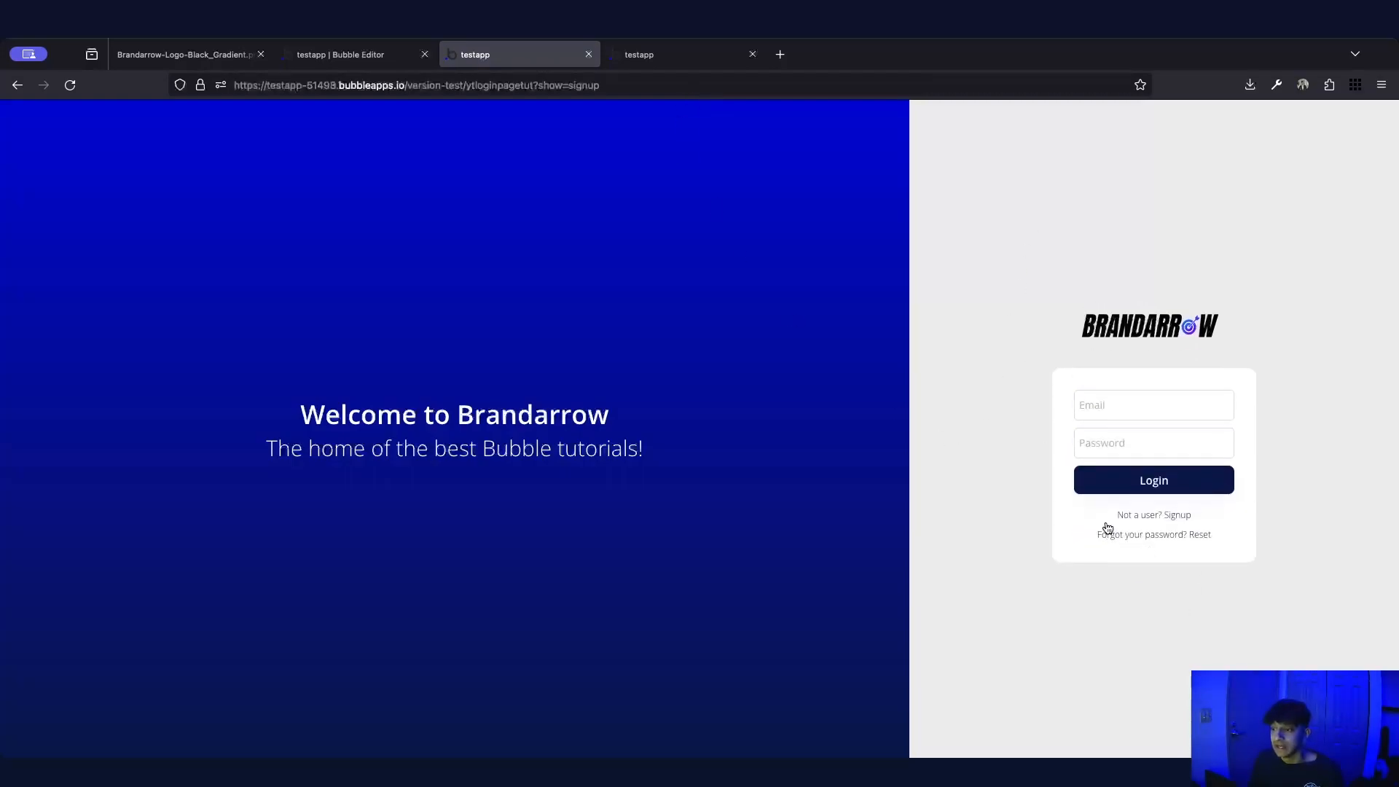
left_click(1170, 536)
left_click(835, 91)
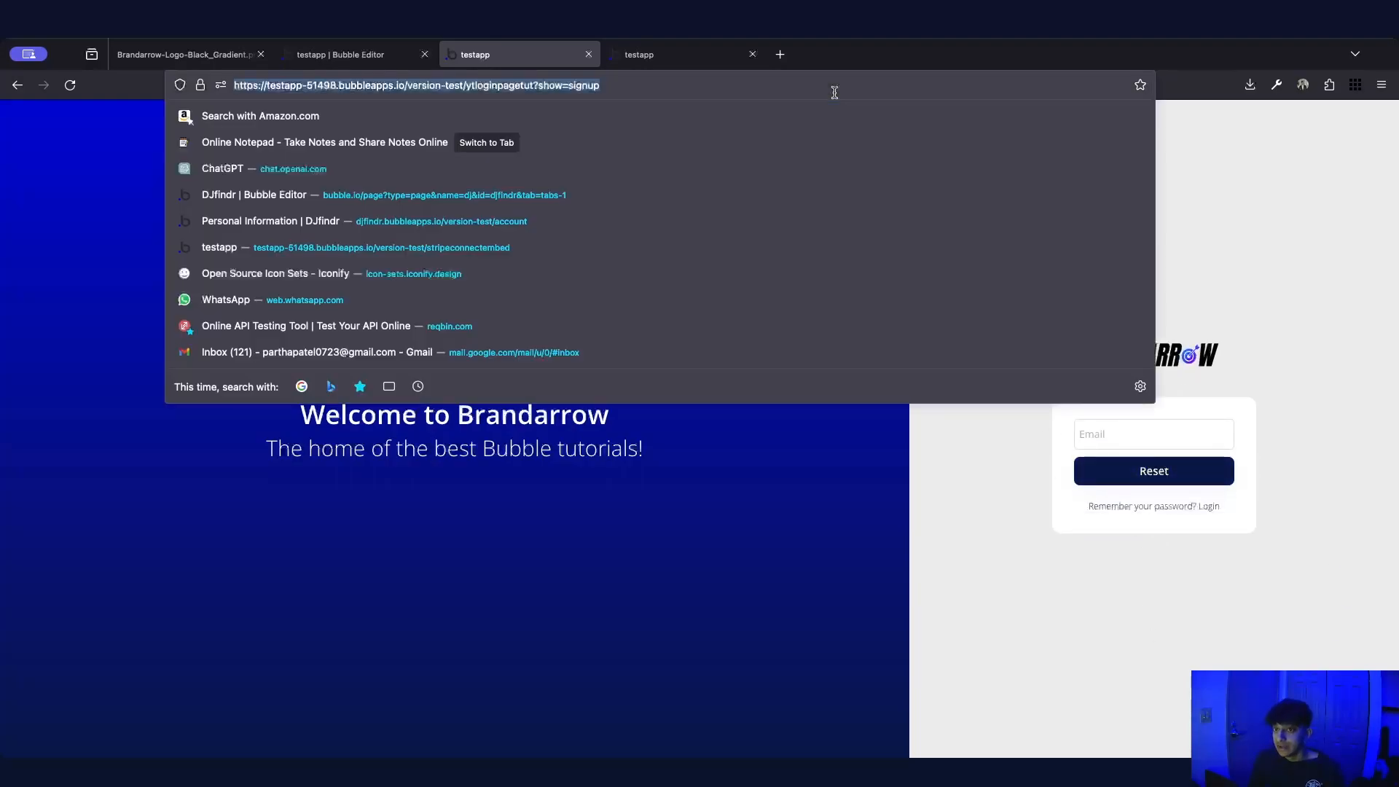
key("Return")
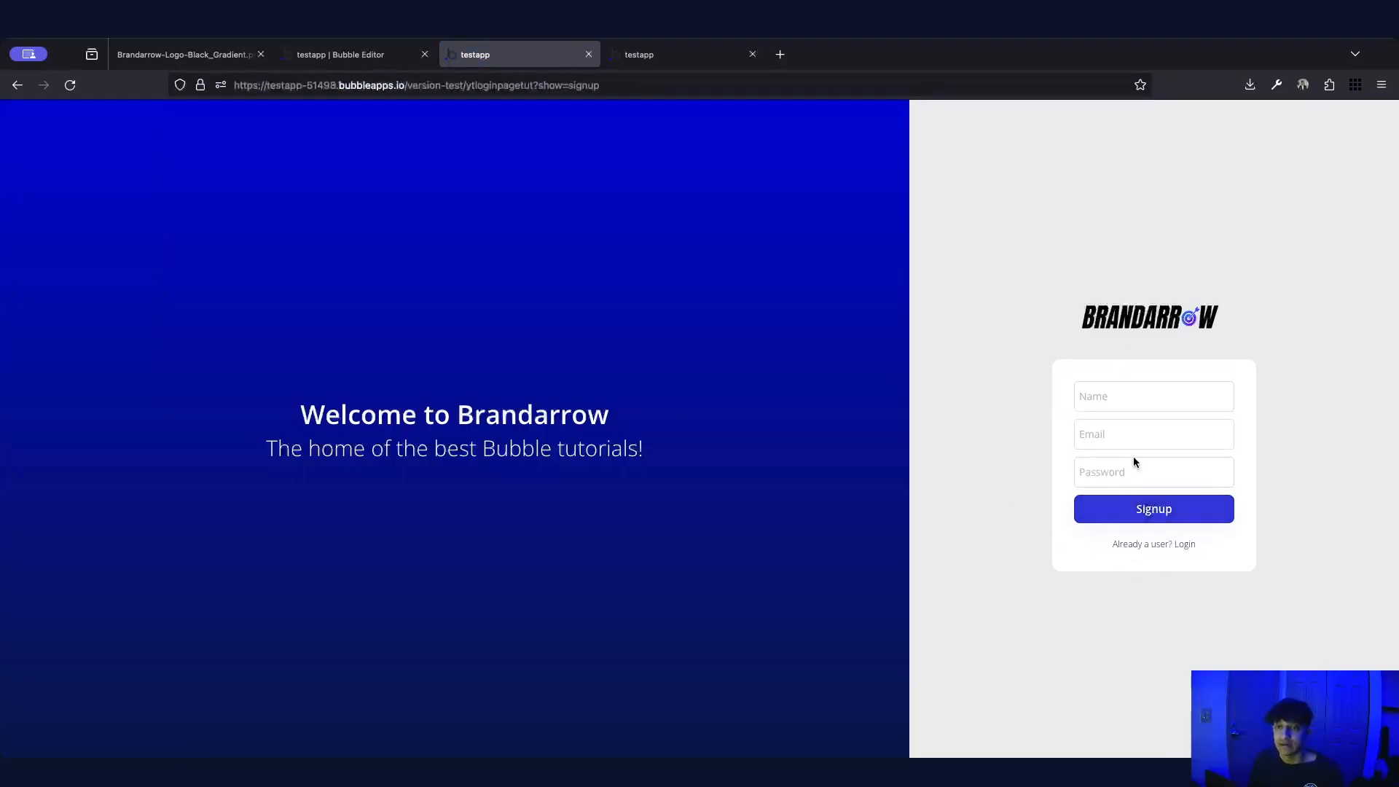
Change the address parameter to ?show=reset and load the Reset card
left_click(526, 91)
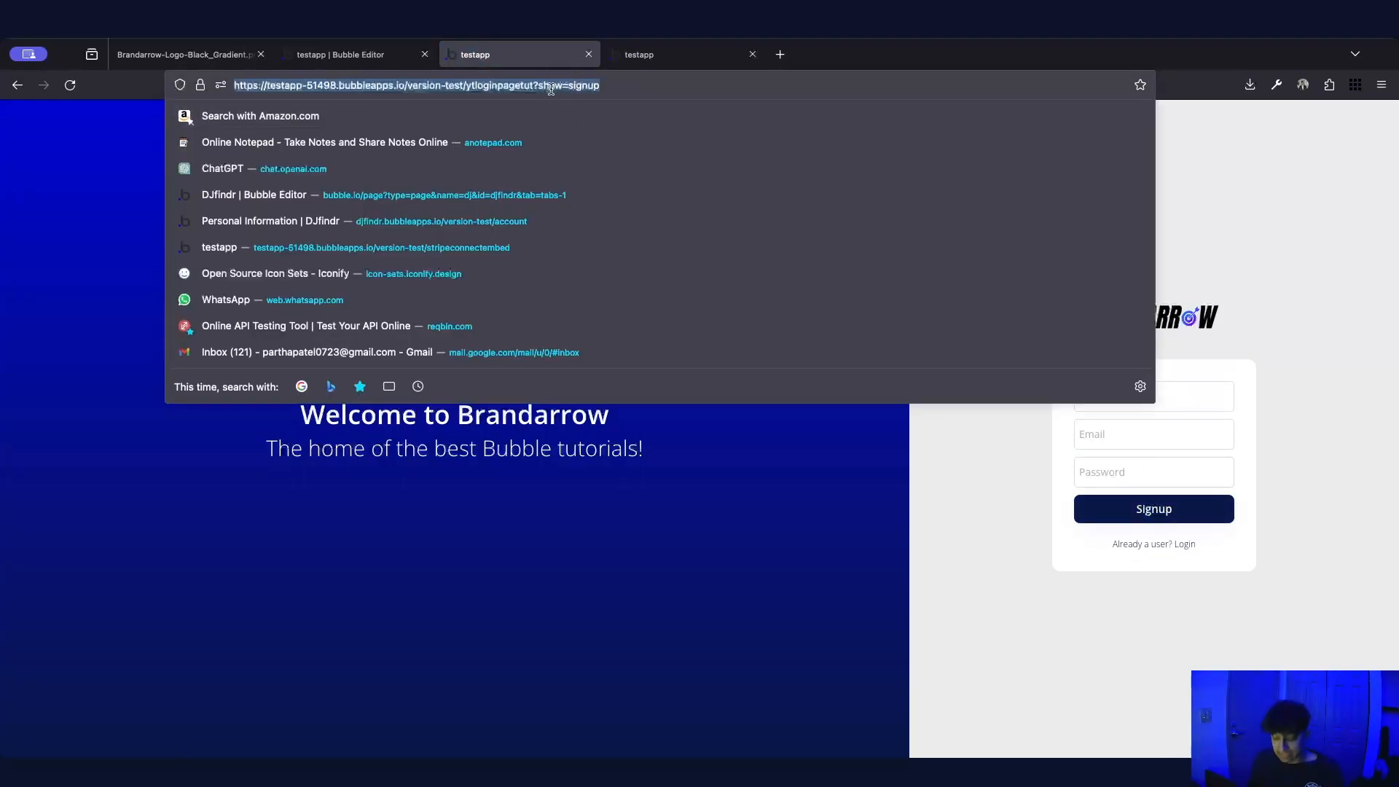
left_click(734, 505)
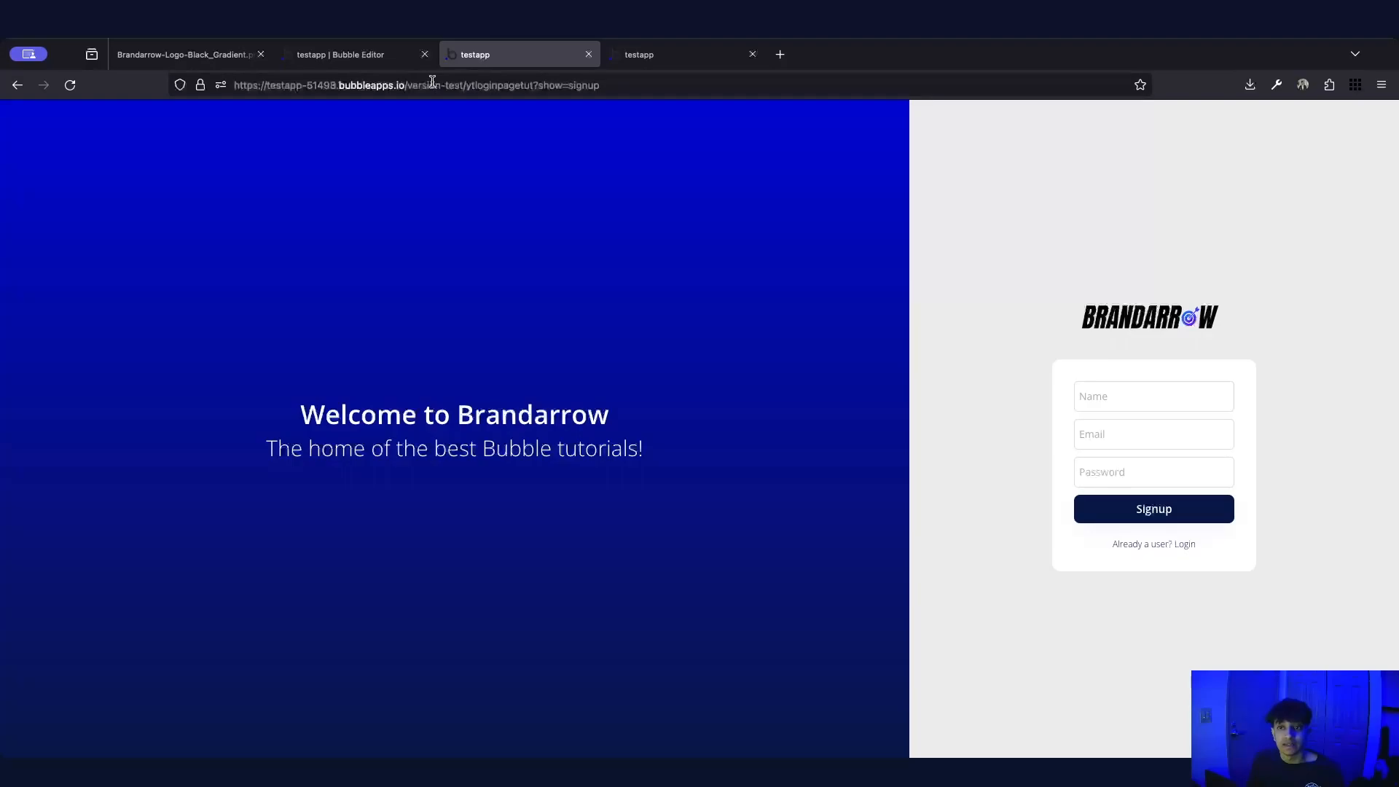
left_click(642, 84)
double_click(604, 84)
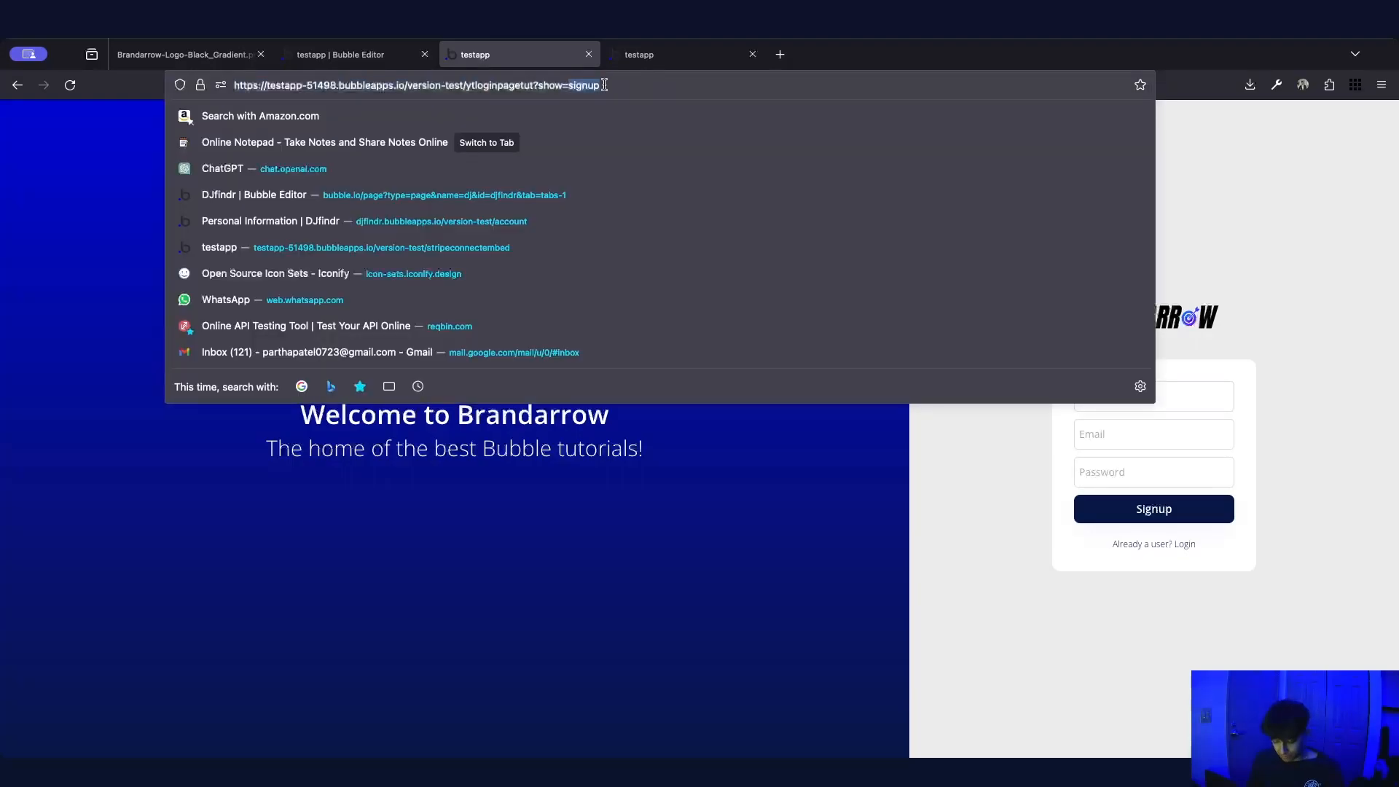
type("reset")
key("Return")
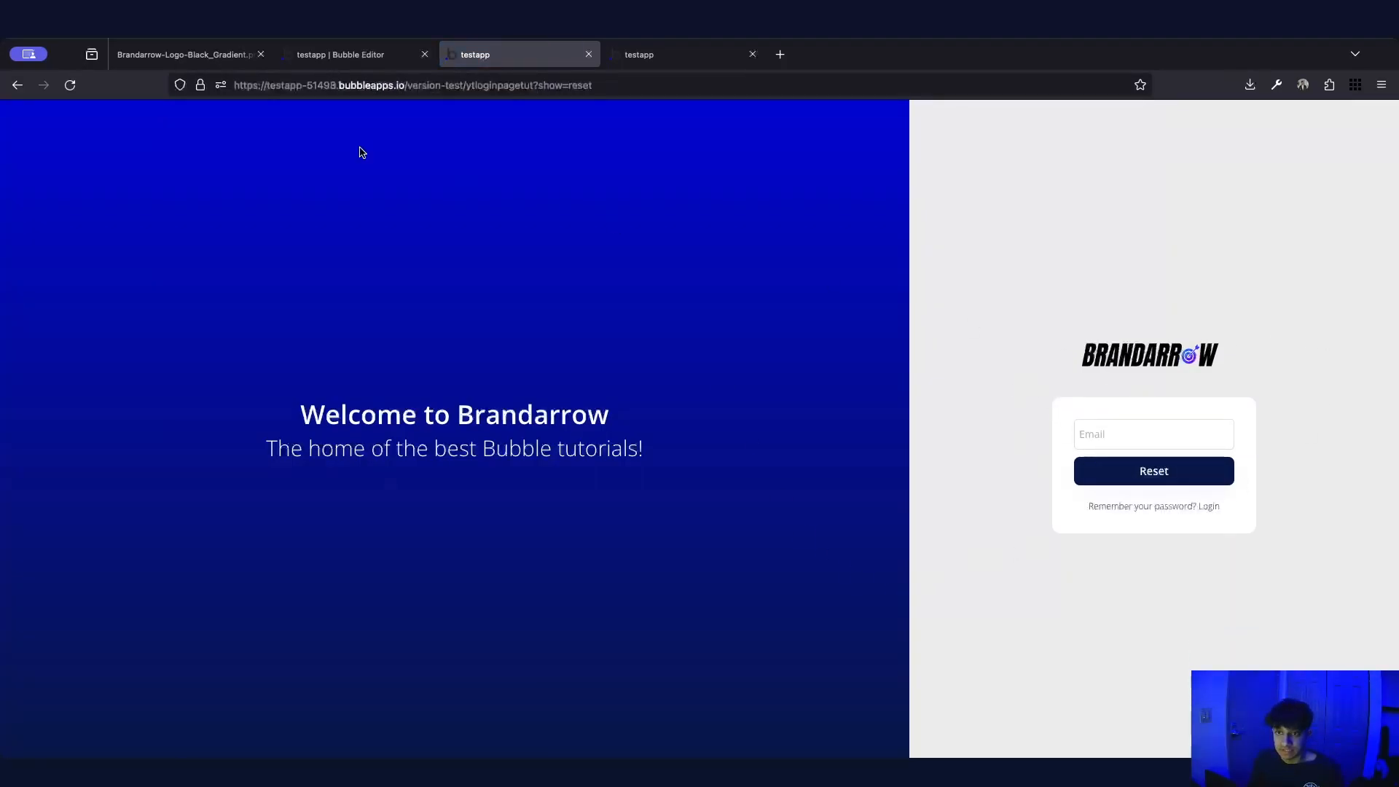
Remove the show value, then the whole ?show= parameter, and reload to get the Login card
left_click(592, 85)
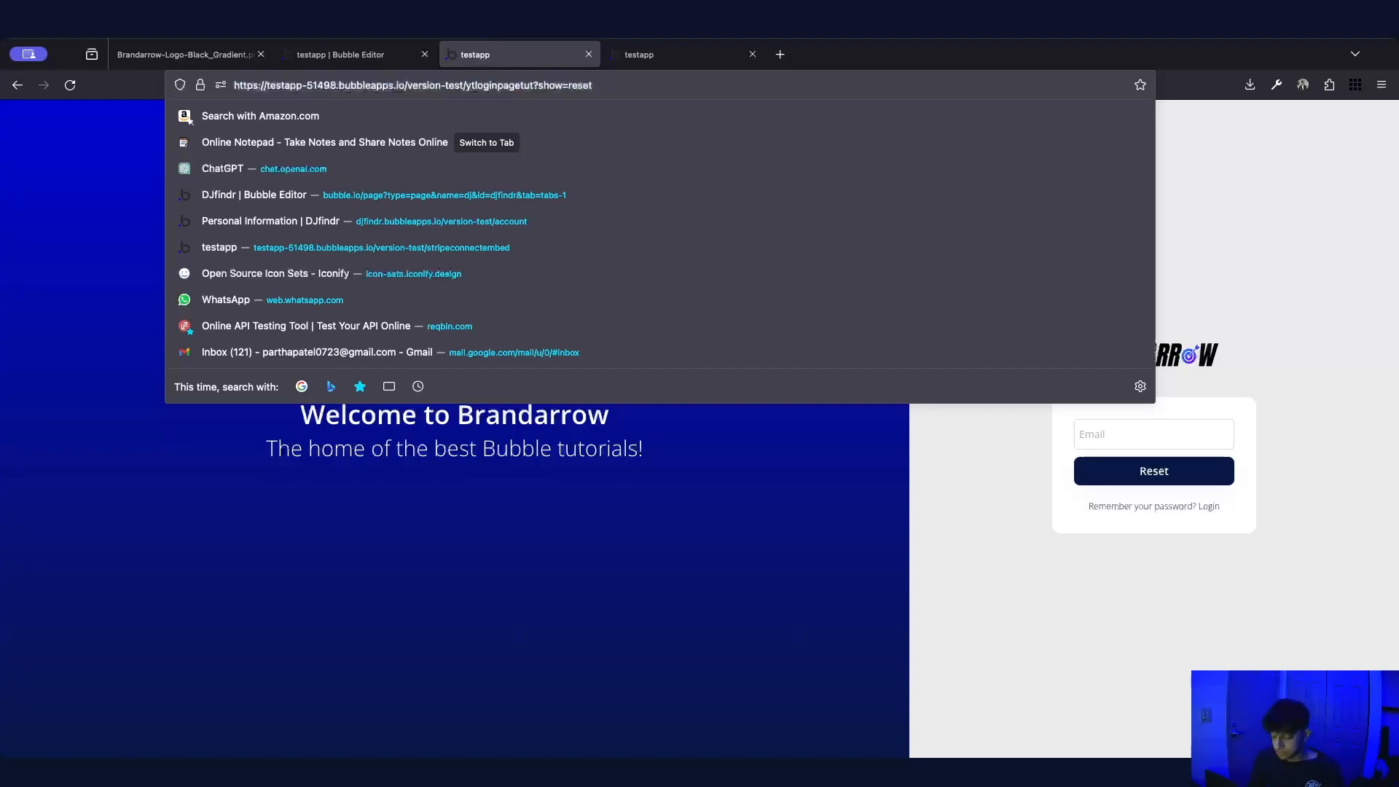
key("BackSpace")
key("BackSpace")
key("BackSpace")
key("BackSpace")
key("BackSpace")
key("Return")
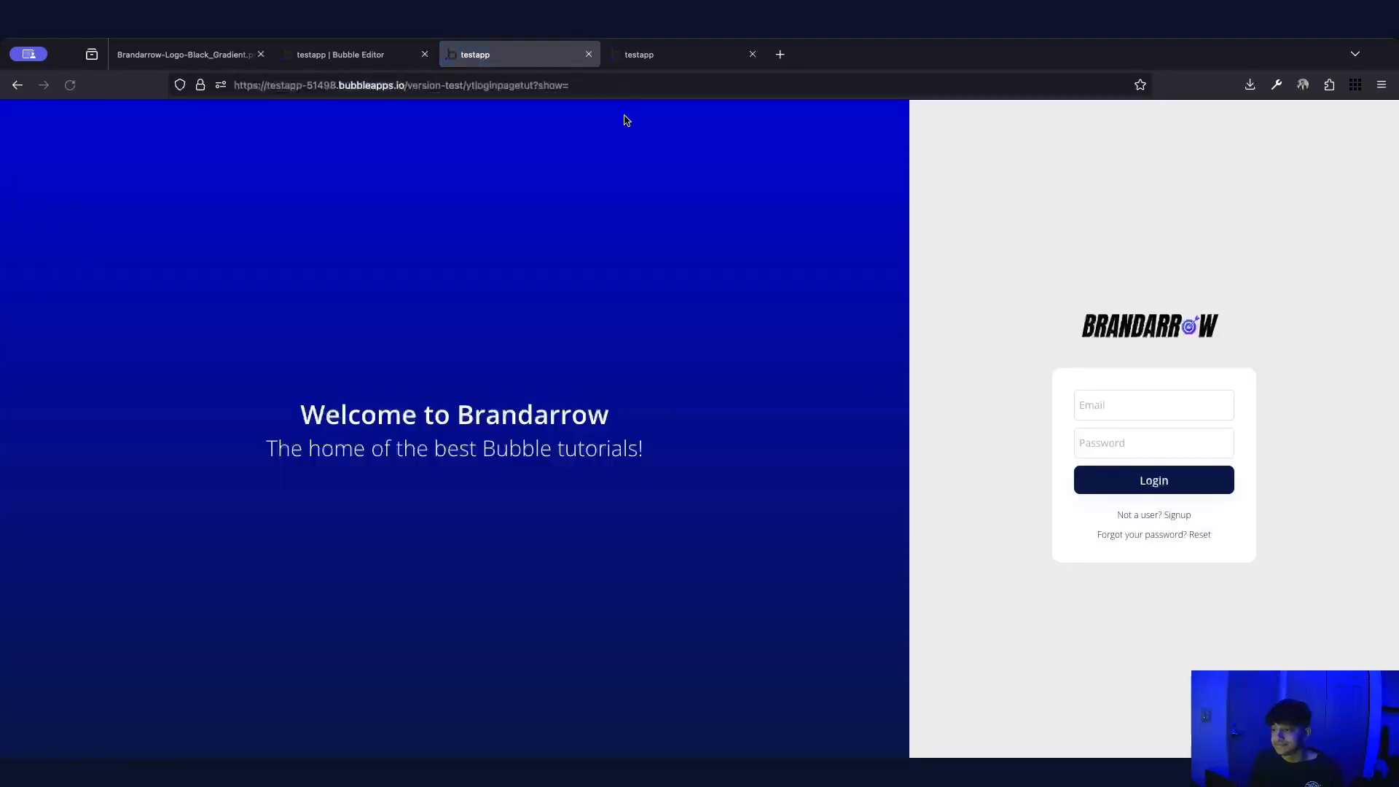
left_click(543, 82)
left_click_drag(536, 83, 622, 86)
key("BackSpace")
key("Return")
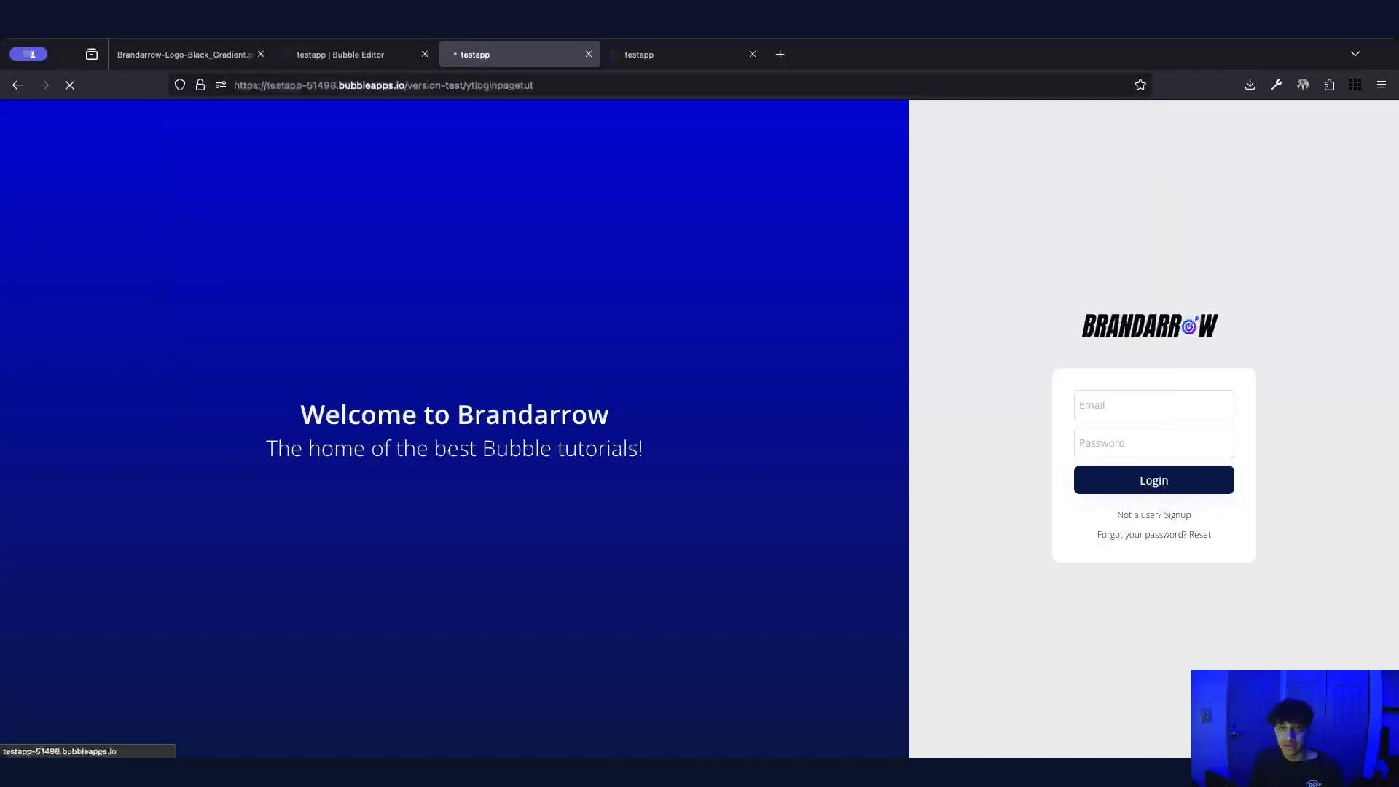